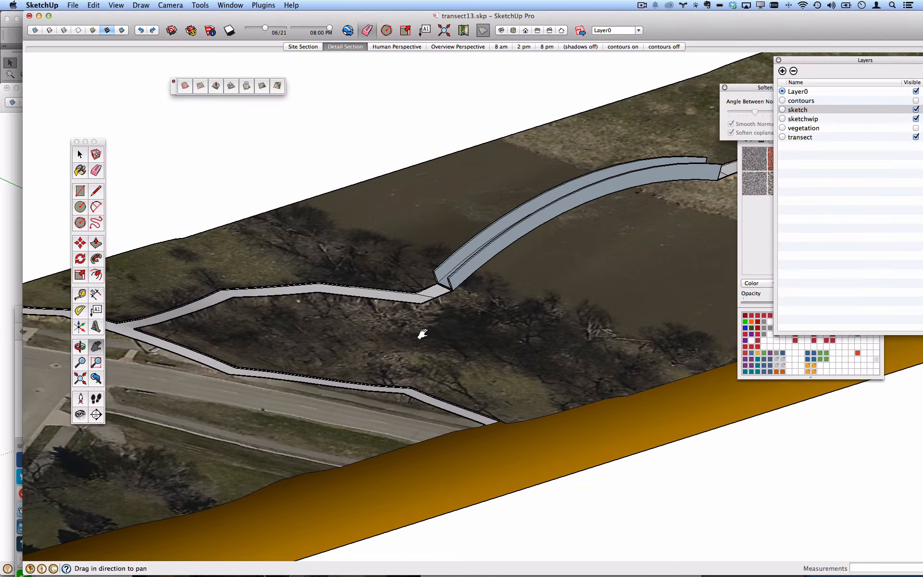
Examine the transect model from several angles, following the paths and the arched bridge over the river.
mouse_move(232, 319)
middle_mouse_down()
mouse_move(573, 321)
mouse_move(678, 332)
mouse_move(202, 388)
middle_mouse_up()
scroll(202, 388, "down", 5)
middle_click_drag(435, 353, 489, 338, "shift")
scroll(490, 338, "down", 2)
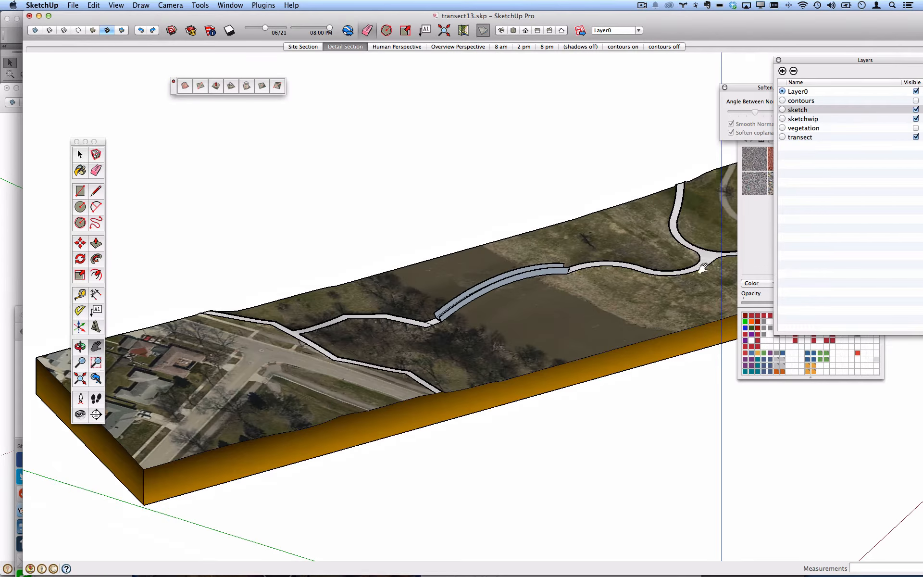
scroll(726, 244, "up", 5)
mouse_move(659, 301)
middle_mouse_down()
mouse_move(431, 258)
mouse_move(214, 248)
mouse_move(82, 208)
mouse_move(332, 283)
middle_mouse_up()
scroll(594, 413, "up", 5)
mouse_move(595, 412)
middle_mouse_down("shift")
mouse_move(630, 351)
mouse_move(683, 331)
middle_mouse_up("shift")
scroll(596, 401, "up", 5)
mouse_move(683, 332)
middle_mouse_down("shift")
mouse_move(628, 404)
mouse_move(367, 488)
mouse_move(414, 426)
mouse_move(362, 361)
mouse_move(464, 308)
mouse_move(511, 336)
middle_mouse_up("shift")
scroll(400, 406, "up", 5)
mouse_move(399, 405)
middle_mouse_down()
mouse_move(399, 390)
mouse_move(367, 383)
mouse_move(434, 373)
mouse_move(500, 378)
mouse_move(408, 402)
mouse_move(418, 373)
mouse_move(353, 350)
mouse_move(399, 369)
mouse_move(628, 371)
mouse_move(466, 362)
mouse_move(382, 384)
mouse_move(541, 384)
mouse_move(521, 316)
mouse_move(468, 342)
middle_mouse_up()
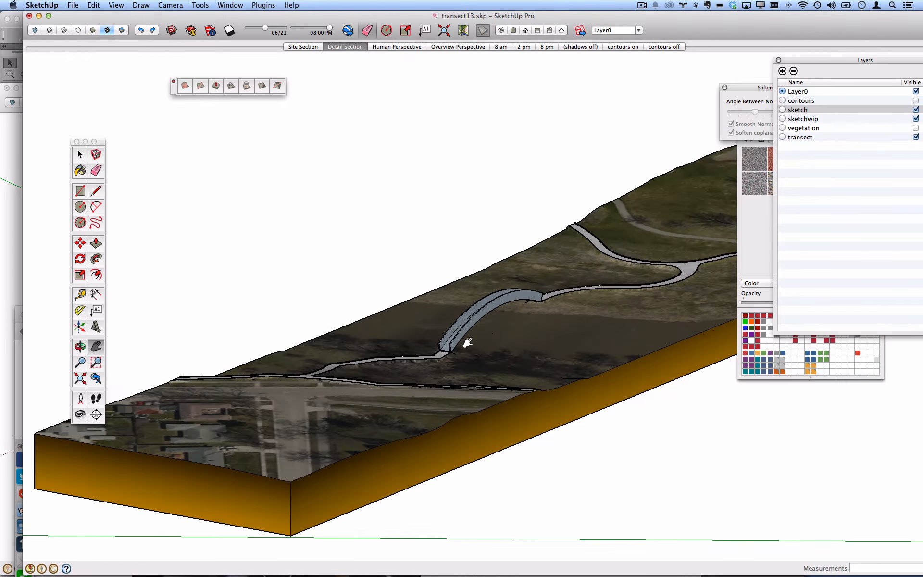
scroll(460, 338, "up", 5)
scroll(614, 268, "down", 5)
middle_click_drag(550, 337, 536, 364)
mouse_move(536, 364)
middle_mouse_down("shift")
mouse_move(391, 336)
mouse_move(360, 373)
mouse_move(336, 385)
mouse_move(335, 369)
middle_mouse_up("shift")
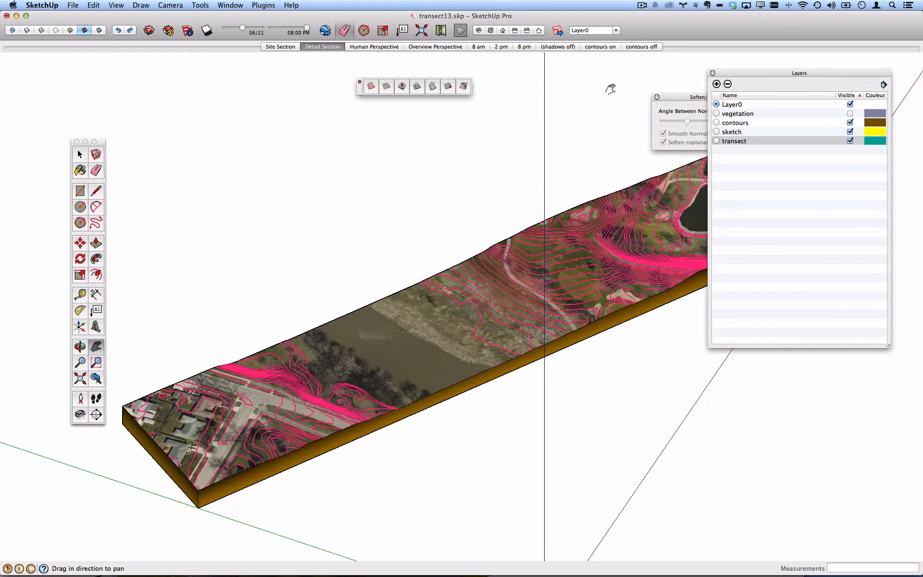
Make the vegetation layer visible so the trees appear on the contoured transect.
key("o")
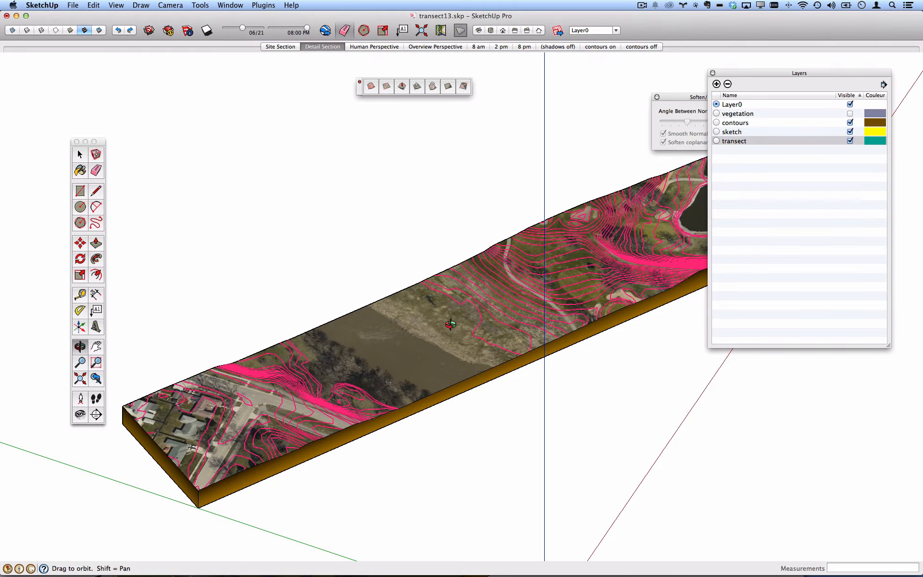
left_click_drag(453, 319, 627, 302)
middle_click_drag(627, 303, 577, 329)
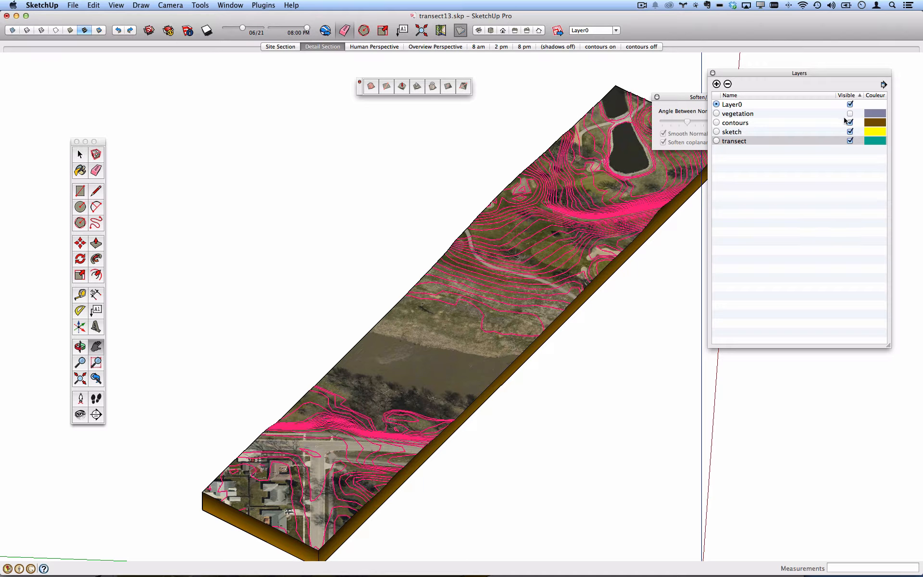
left_click(850, 114)
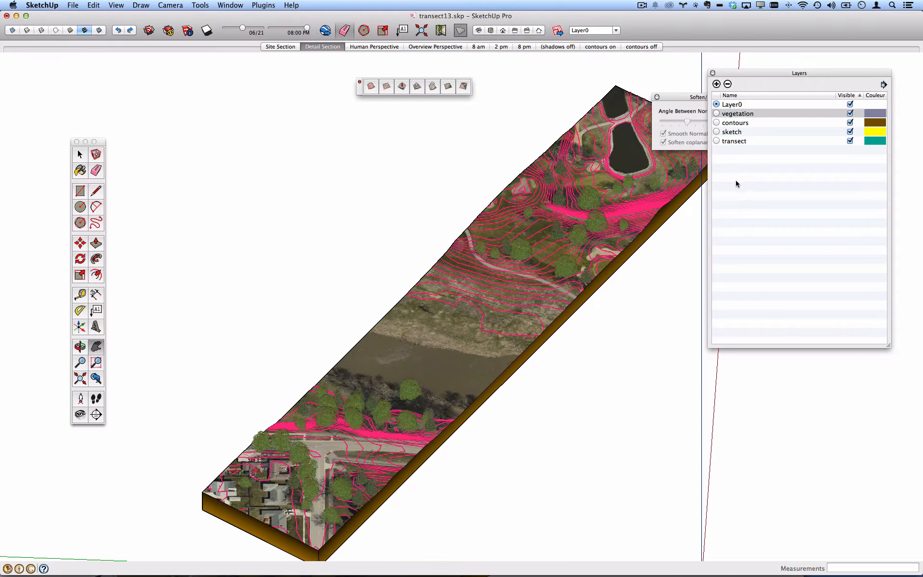
middle_click_drag(568, 349, 548, 332)
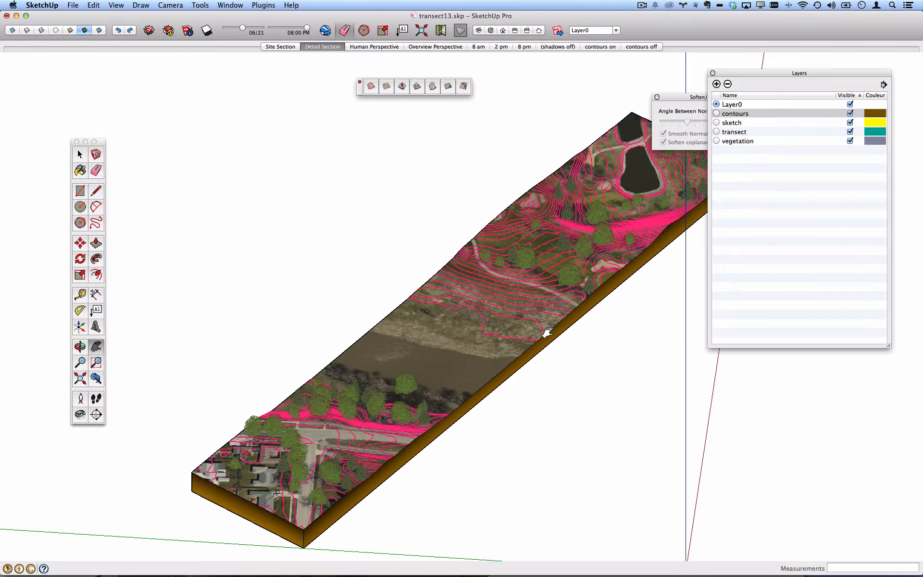
left_click_drag(471, 402, 467, 411)
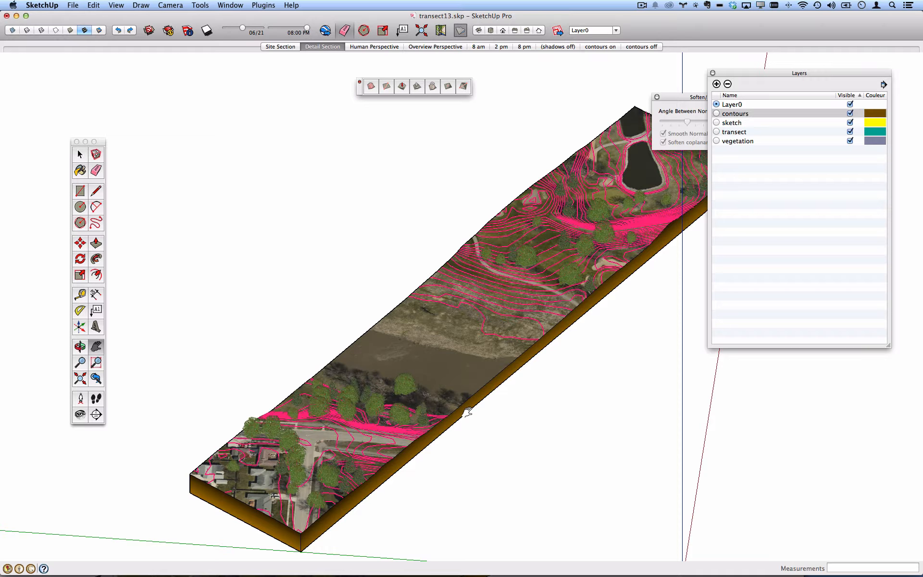
middle_click_drag(467, 411, 455, 387)
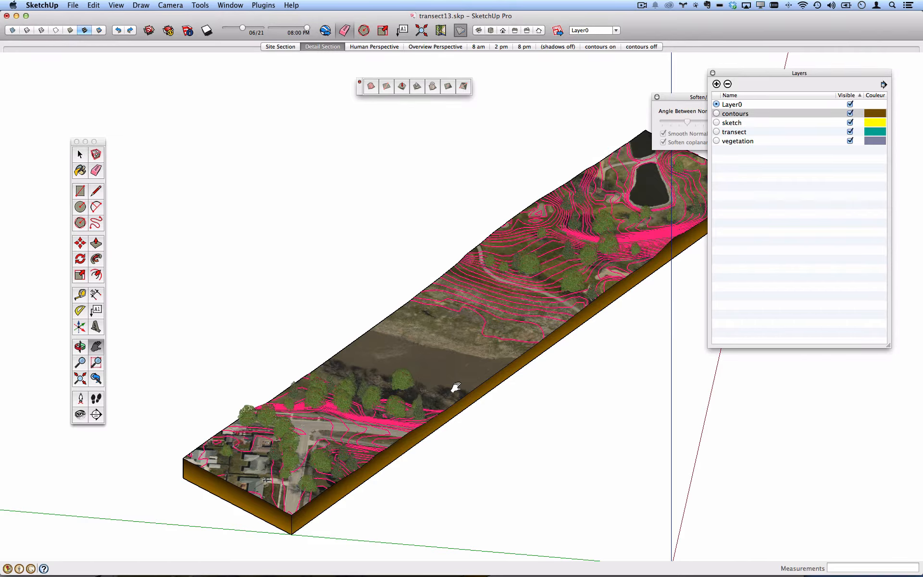
Open the transect terrain group for editing and copy its flat bottom face.
middle_click_drag(456, 385, 462, 127)
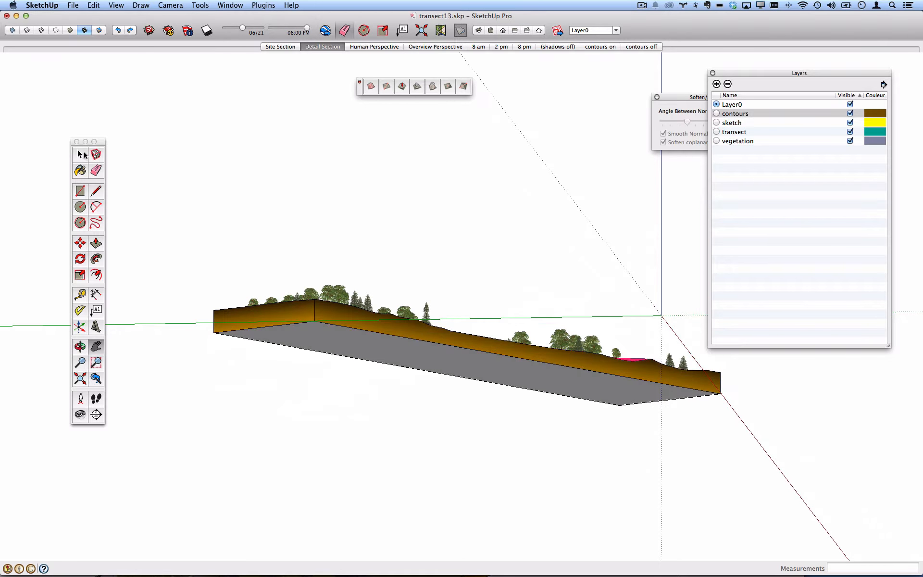
left_click(80, 154)
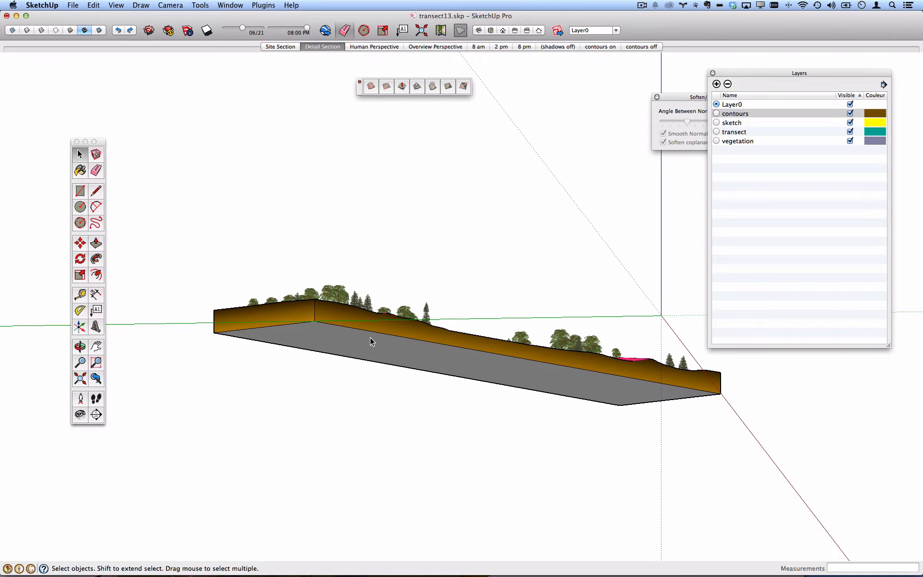
double_click(385, 346)
left_click(411, 353)
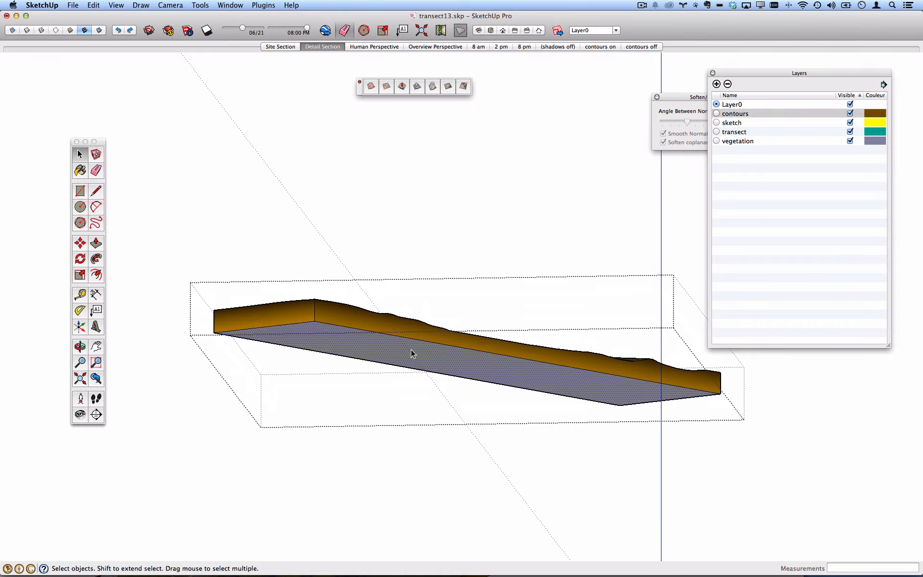
left_click(94, 5)
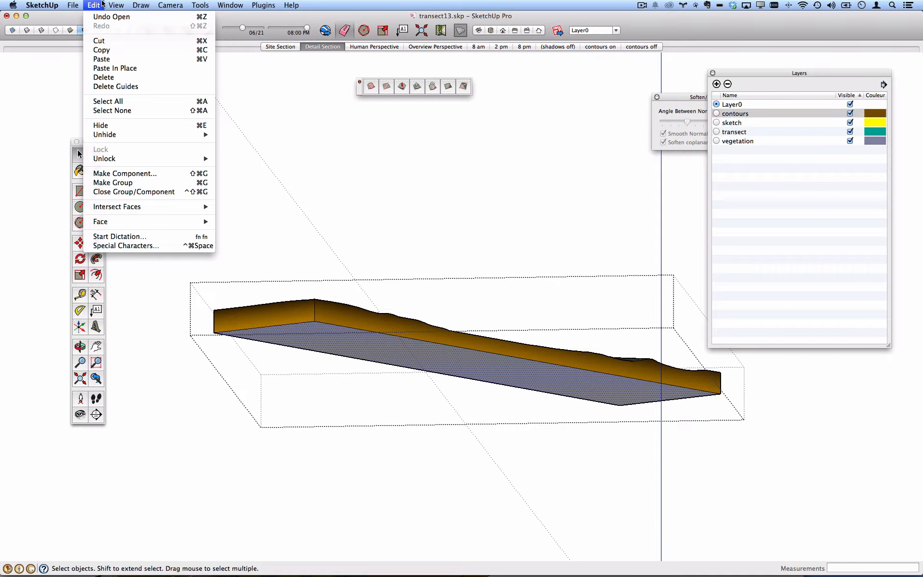
left_click(120, 51)
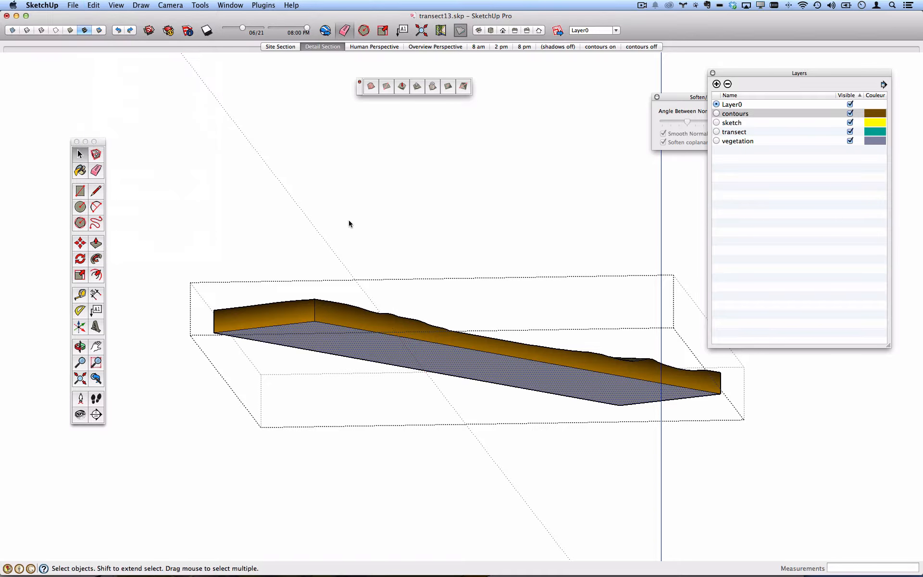
Close the terrain group and paste the copied bottom face in place outside it.
key("o")
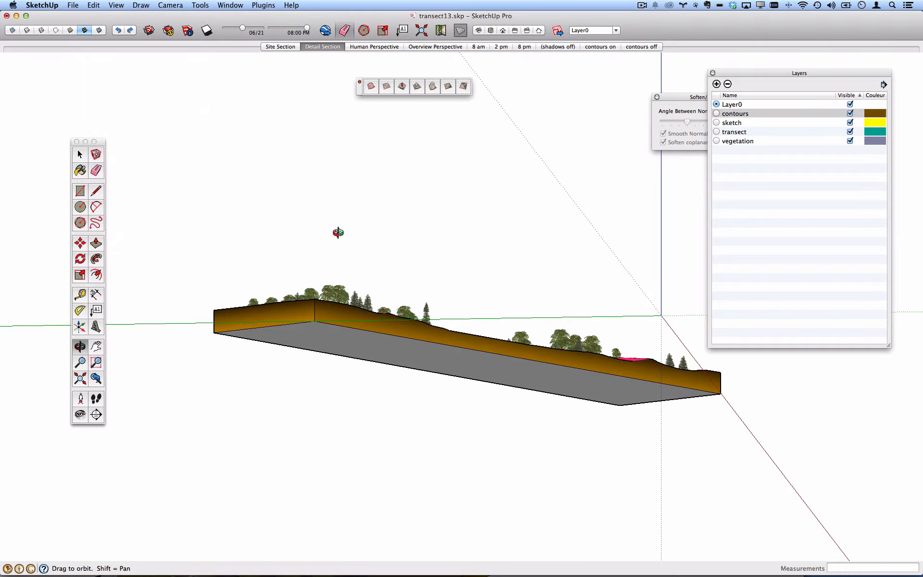
left_click_drag(336, 233, 318, 340)
key("space")
left_click(116, 5)
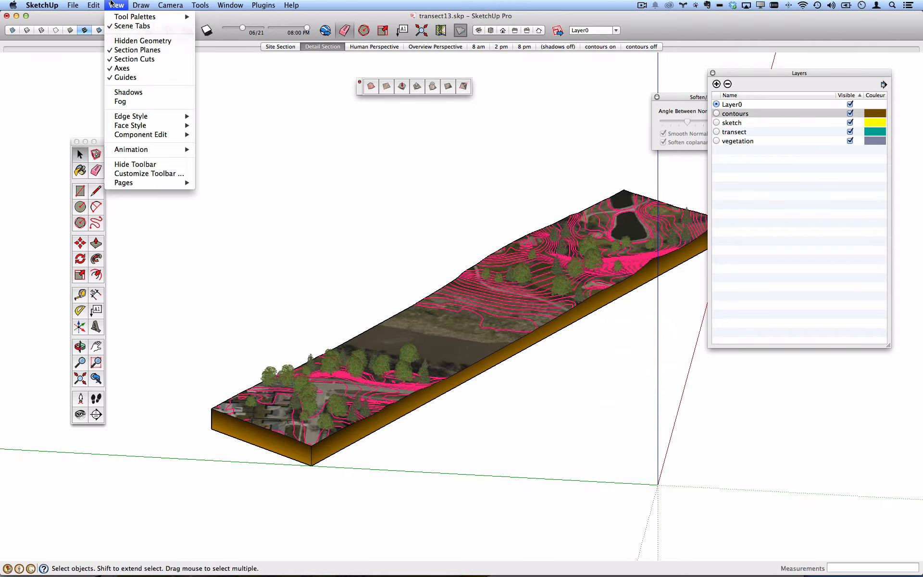
left_click(114, 68)
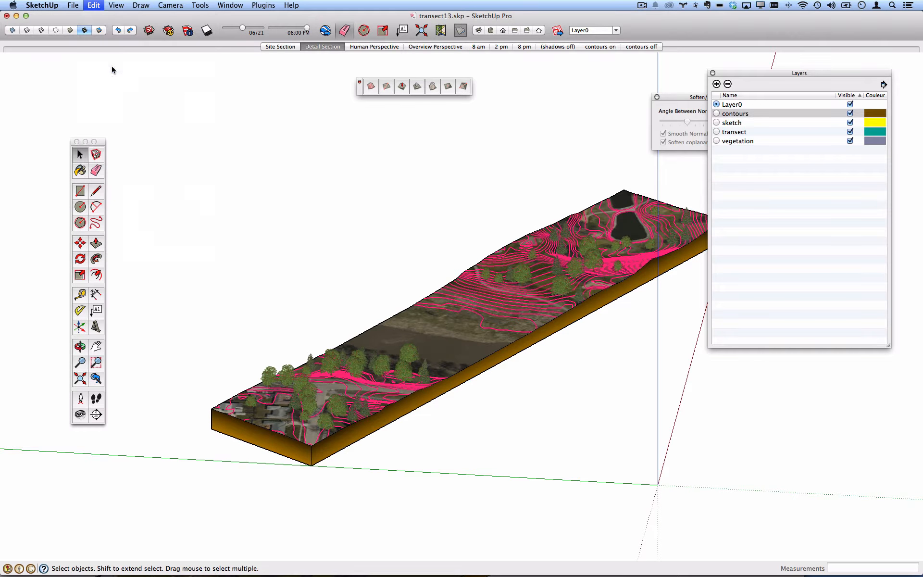
Move the pasted face straight up along the blue axis, about 601' above its original position over the terrain.
key("o")
left_click_drag(336, 335, 322, 436)
key("space")
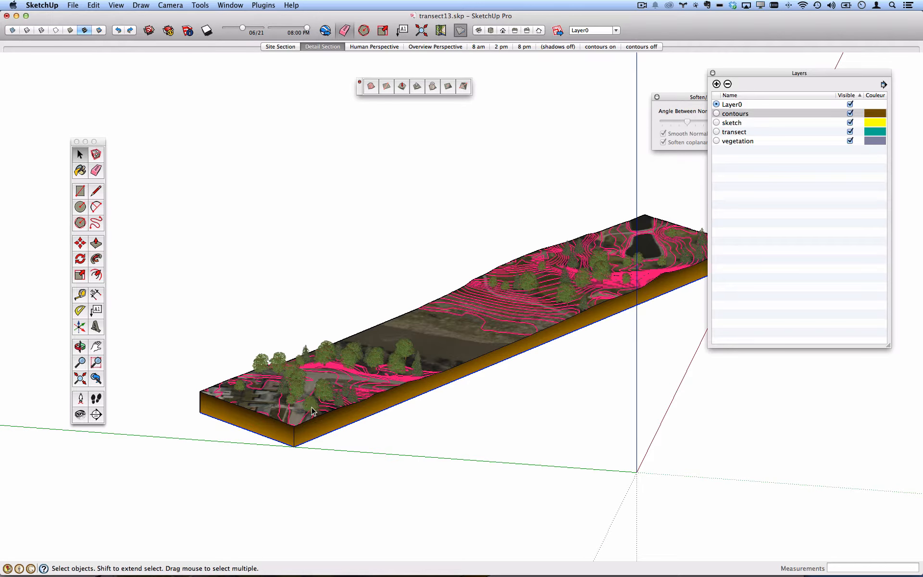
middle_click_drag(303, 313, 138, 276)
left_click(80, 241)
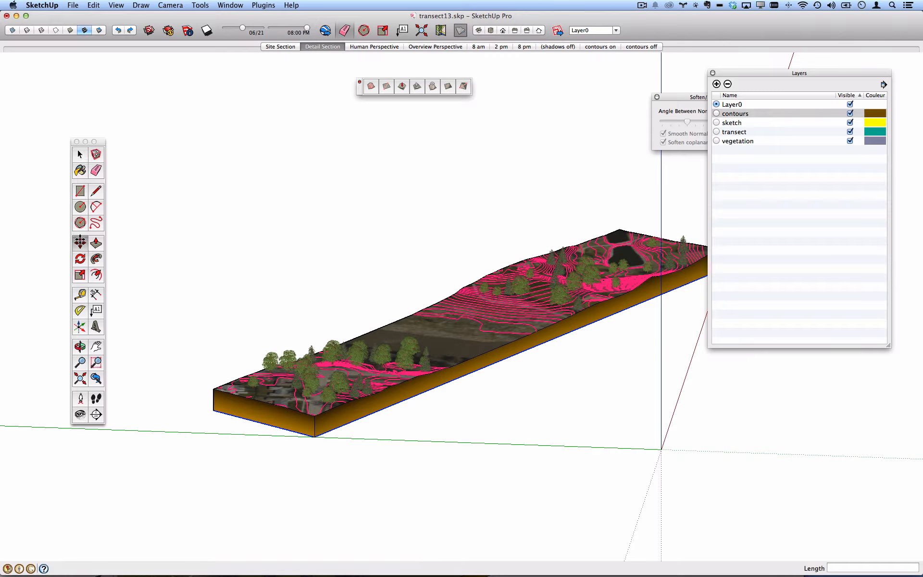
left_click(205, 406)
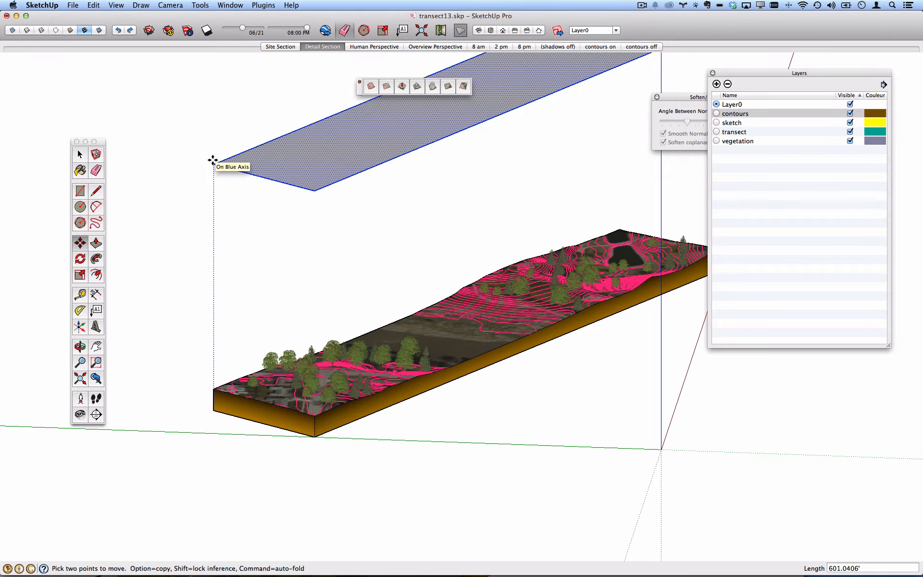
left_click(212, 168)
scroll(324, 227, "down", 2)
scroll(324, 228, "down", 4)
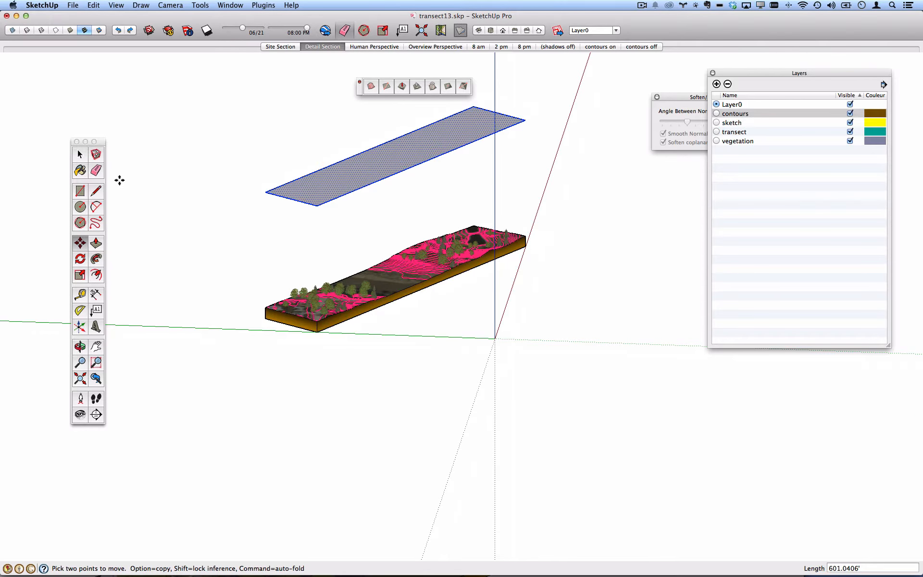
Paint the raised face with the Banana crayon colour at 50% opacity.
left_click(80, 172)
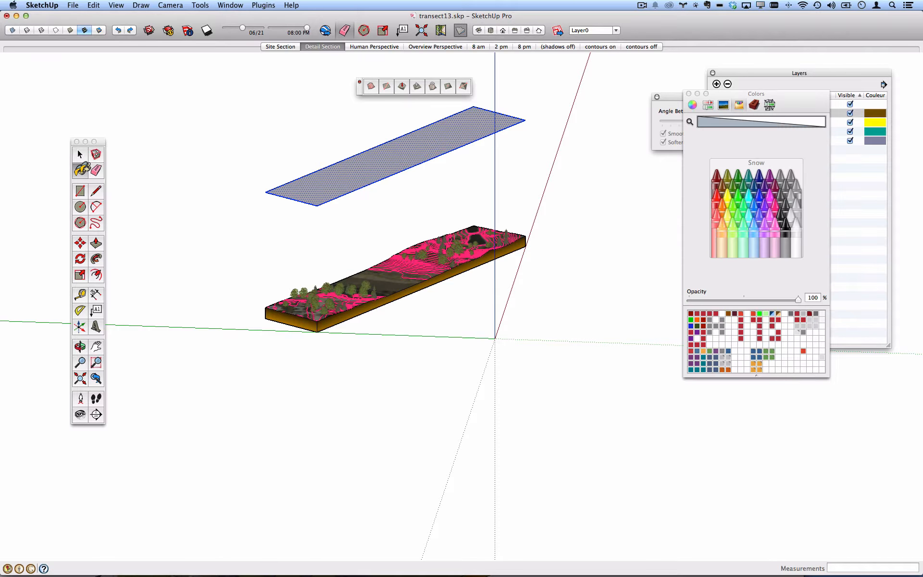
left_click(724, 215)
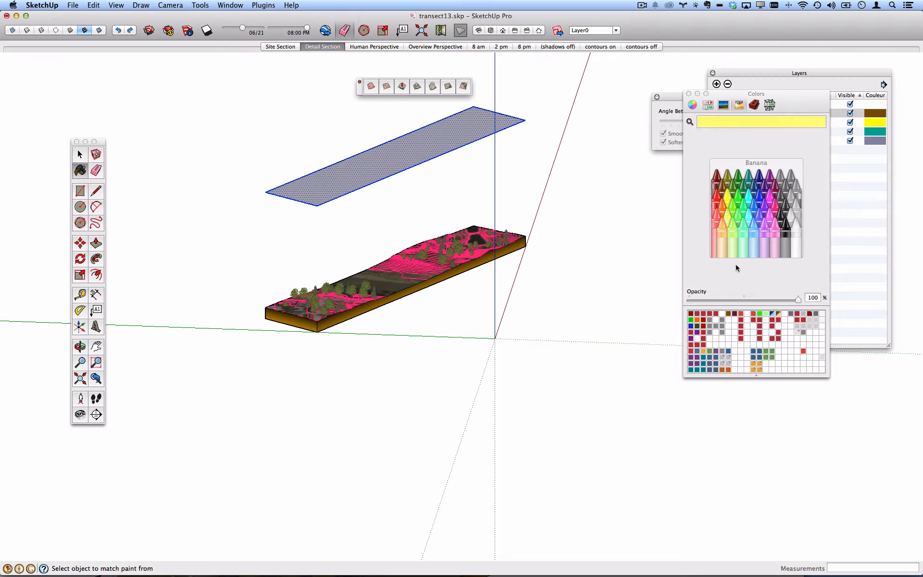
left_click(743, 300)
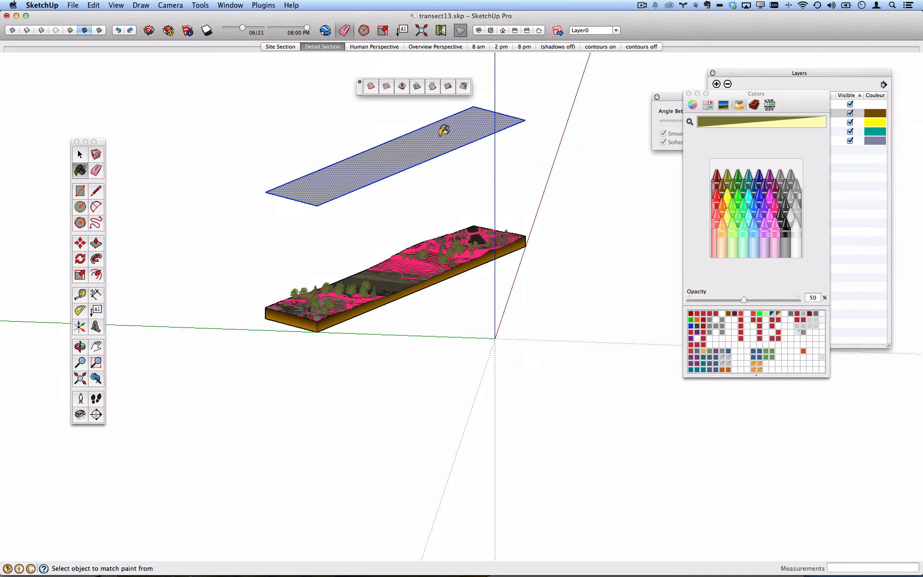
left_click(442, 132)
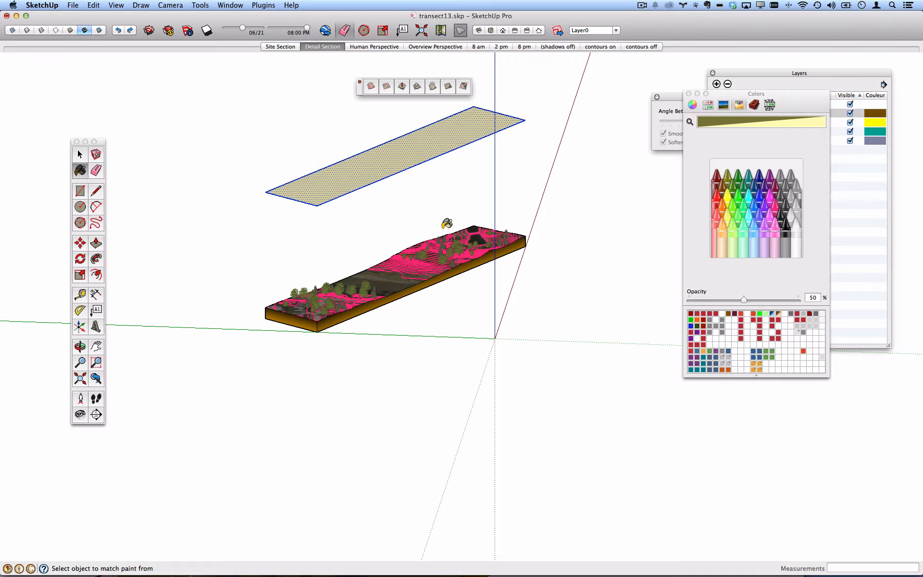
In top view, draw the first path edge as a three-segment line across the translucent face, between the road and the river.
left_click(490, 31)
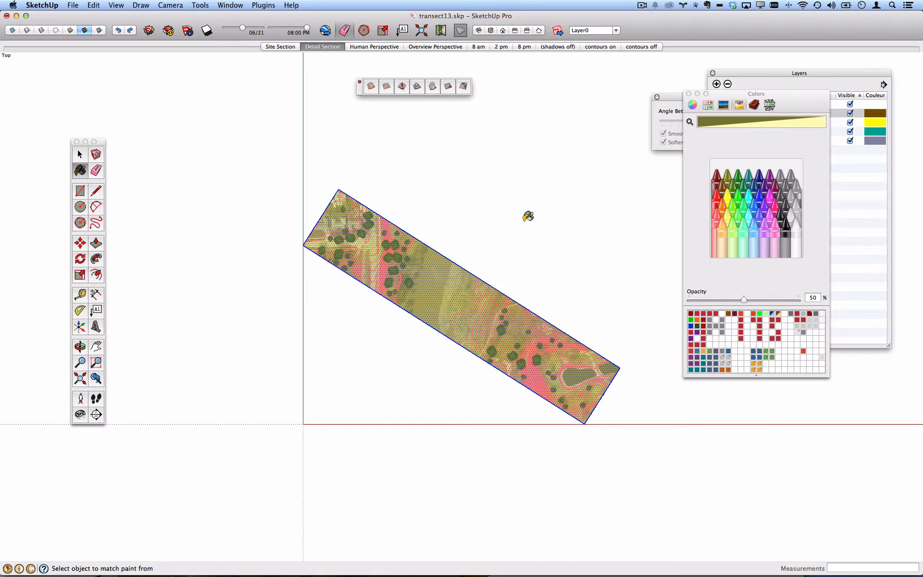
scroll(423, 267, "up", 4)
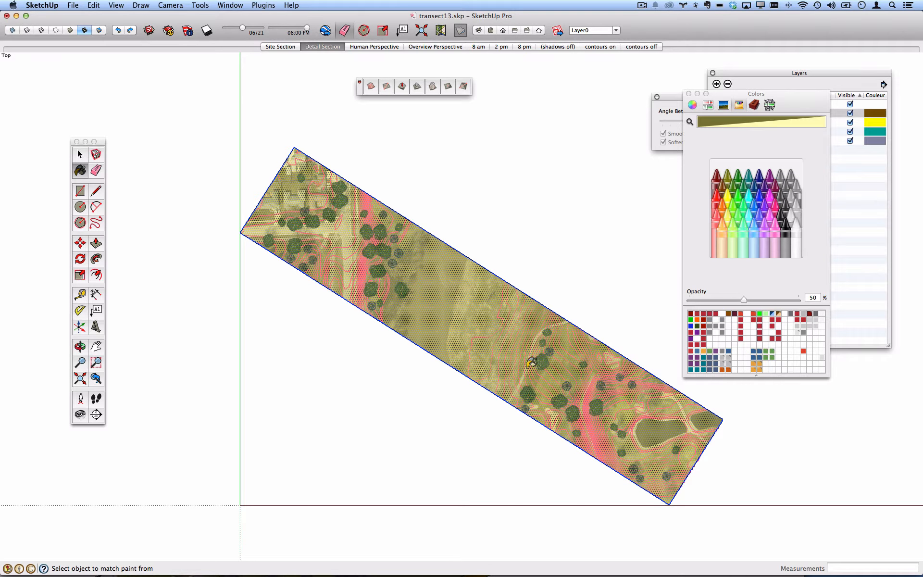
mouse_move(537, 358)
middle_mouse_down()
mouse_move(457, 283)
mouse_move(509, 215)
mouse_move(501, 205)
middle_mouse_up()
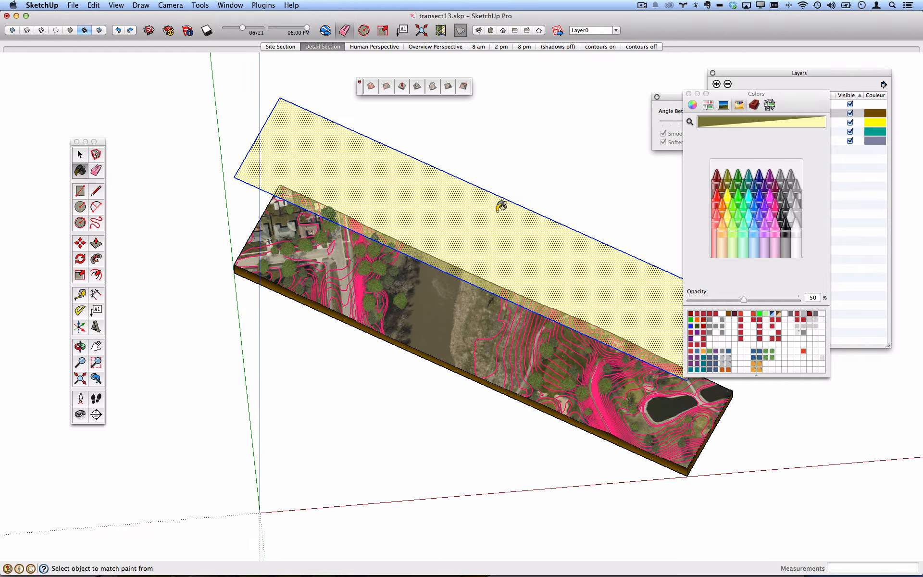
left_click(491, 30)
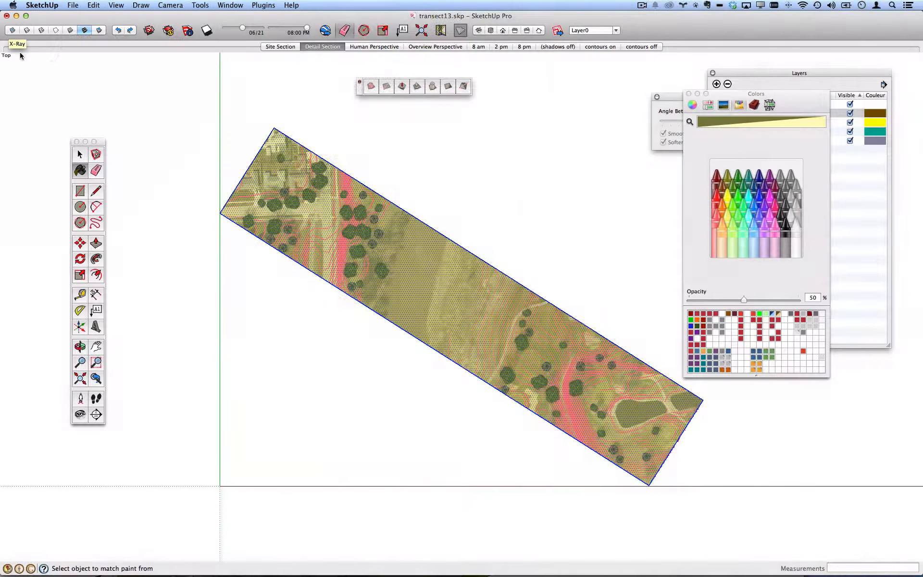
left_click(93, 192)
scroll(360, 188, "up", 5)
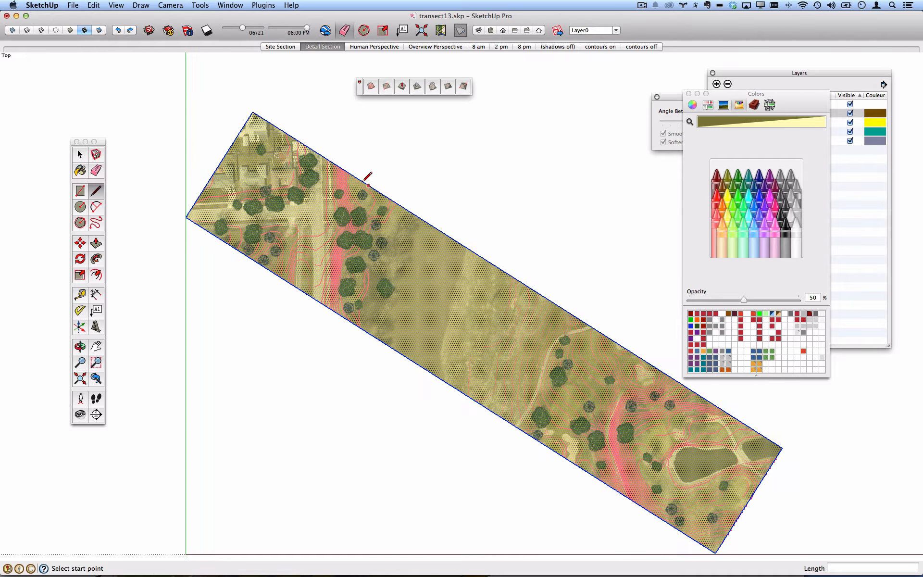
left_click(336, 165)
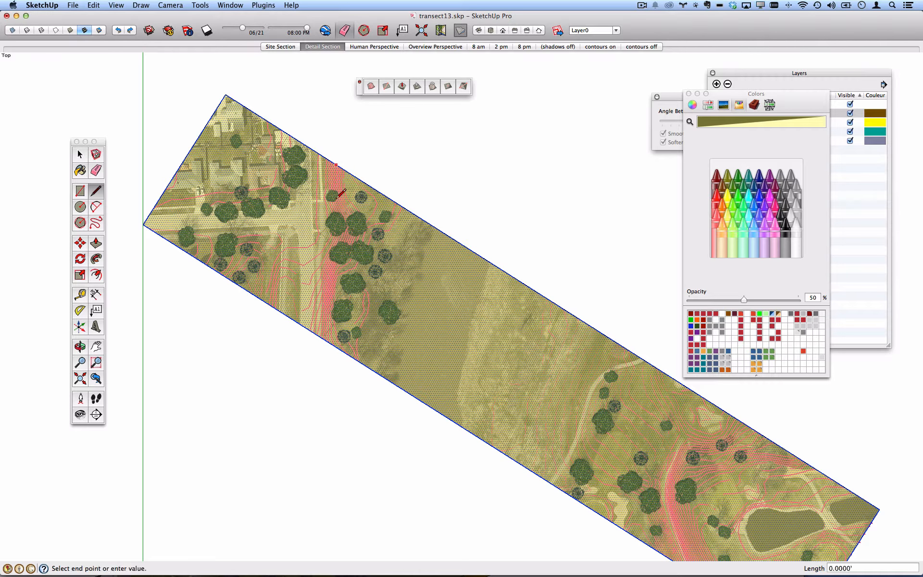
left_click(347, 229)
left_click(329, 282)
left_click(329, 341)
scroll(347, 170, "up", 3)
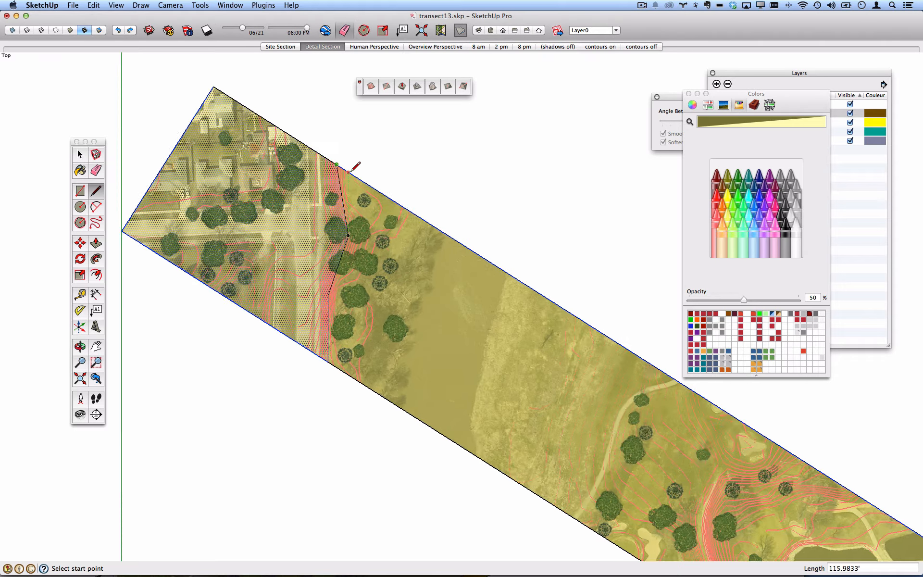
Draw a second three-segment edge across the face just riverward of the first, outlining a narrow path strip.
left_click(348, 171)
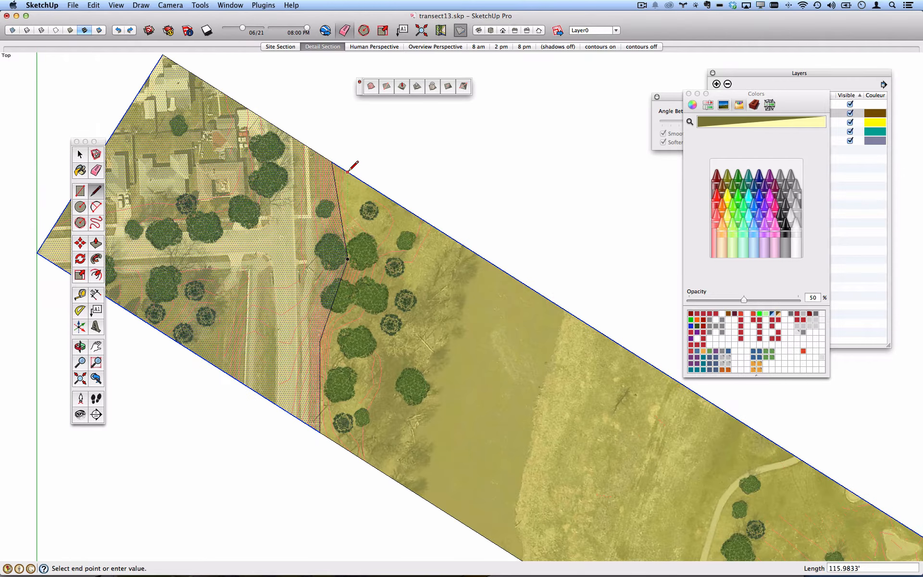
left_click(362, 261)
left_click(325, 346)
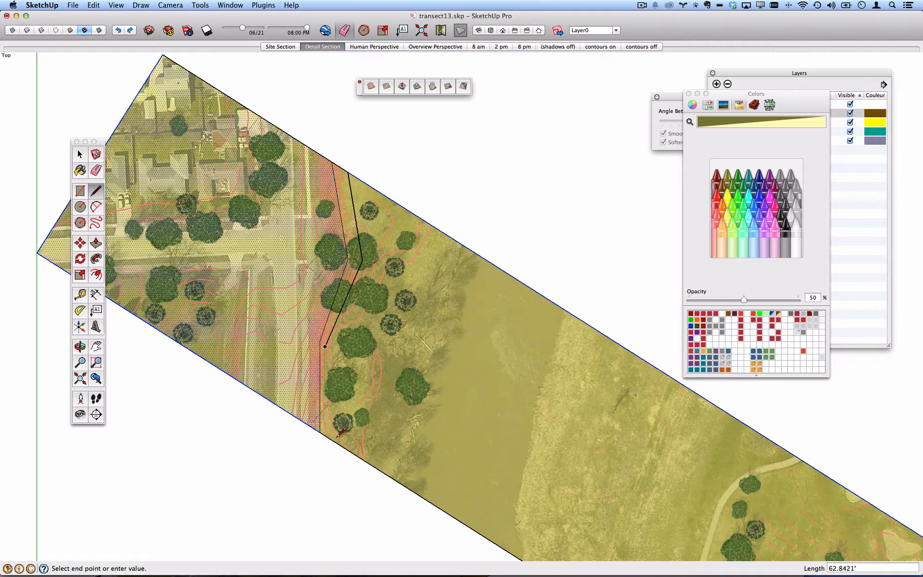
left_click(336, 441)
scroll(319, 370, "up", 4)
key("o")
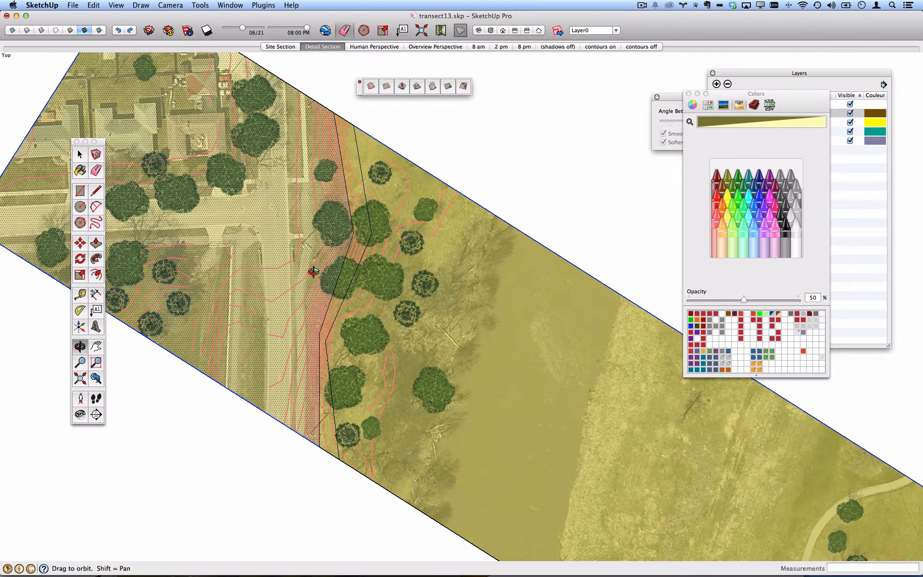
left_click_drag(309, 268, 307, 195)
middle_click_drag(307, 196, 310, 161)
scroll(324, 188, "down", 5)
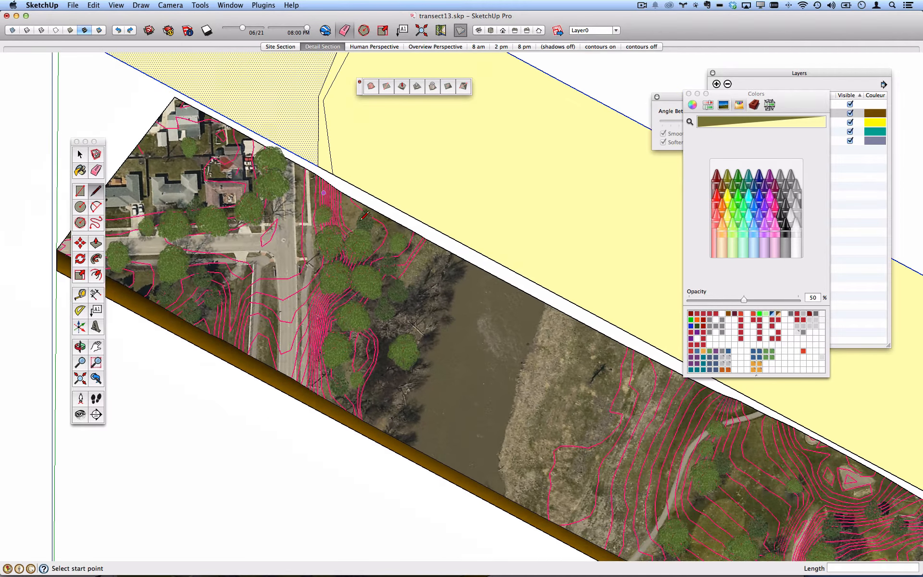
scroll(369, 187, "down", 5)
middle_click_drag(368, 188, 382, 146)
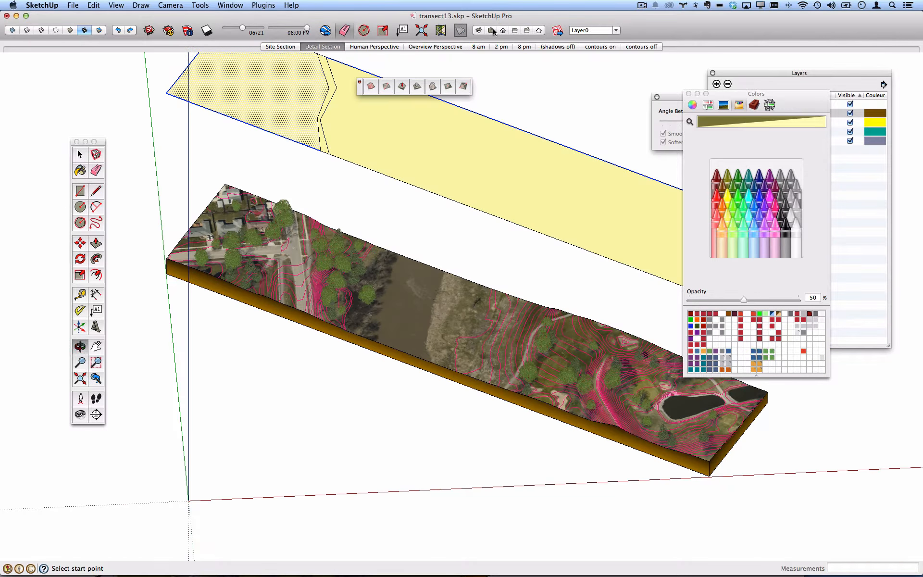
left_click(492, 31)
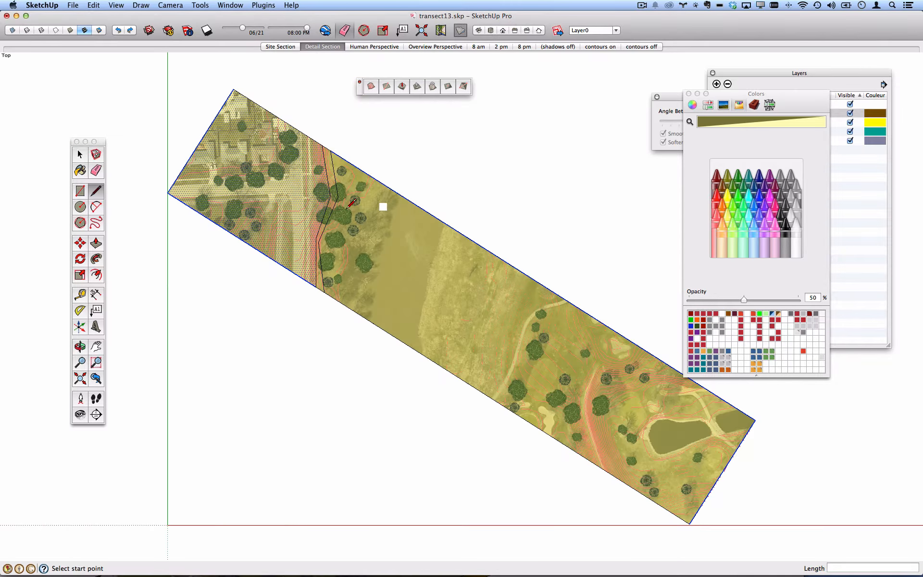
Display the BZ__Toolbar palette, reposition it, and close it again.
left_click(121, 6)
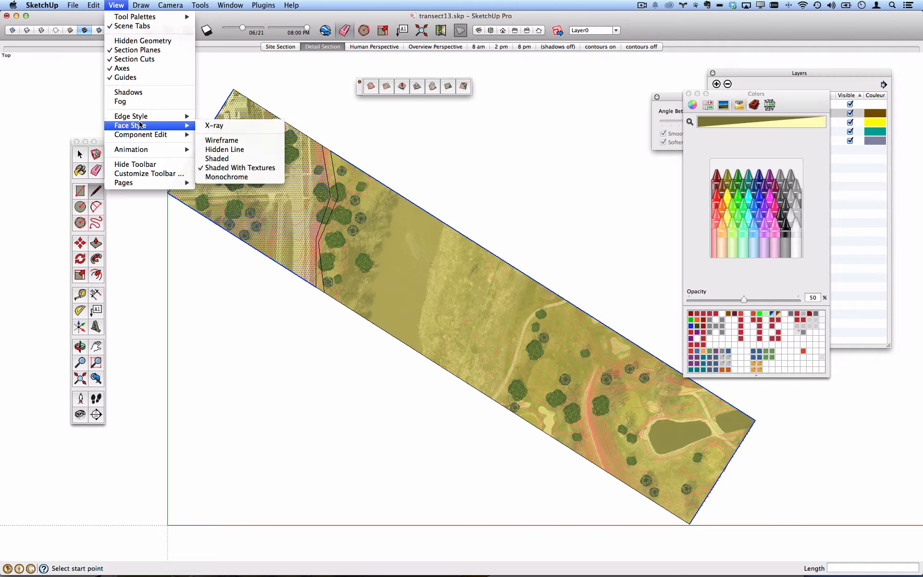
mouse_move(142, 117)
mouse_move(132, 4)
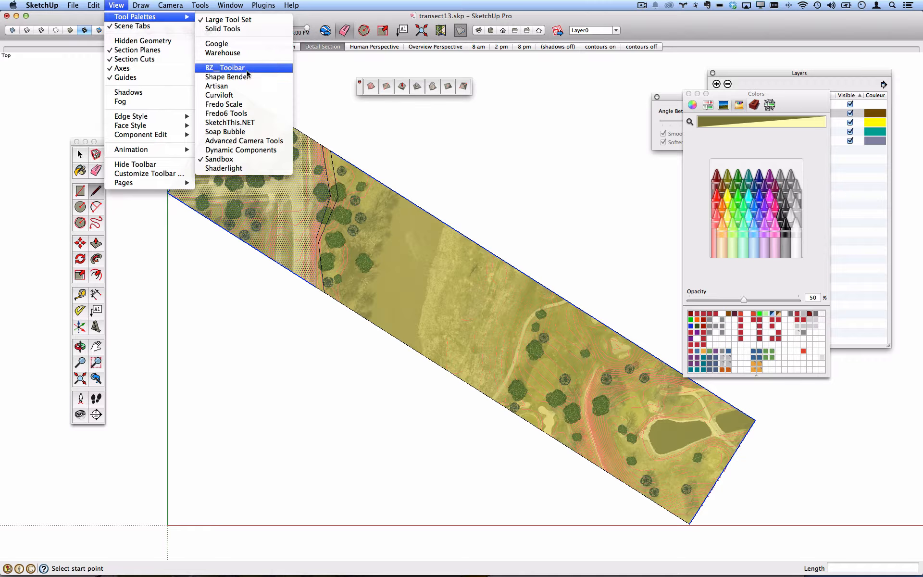
left_click(247, 68)
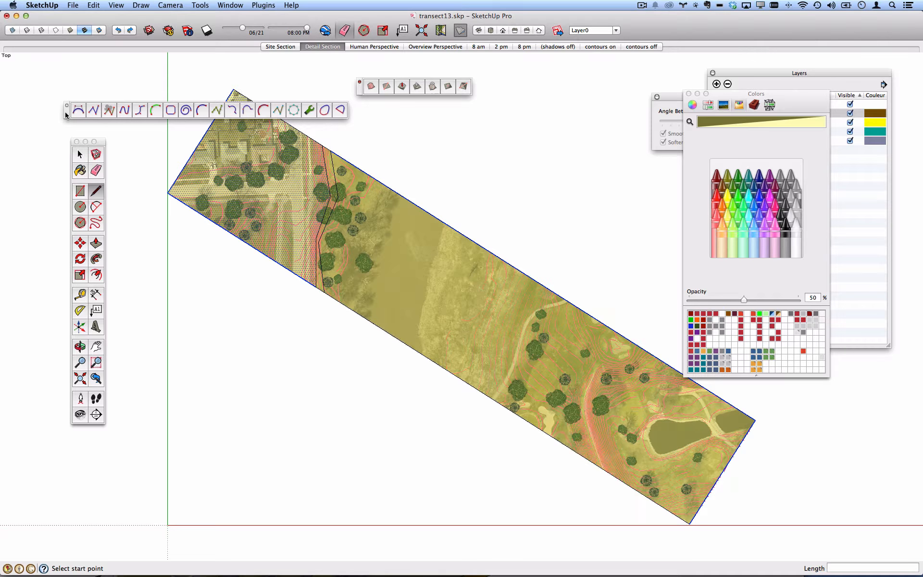
mouse_move(66, 110)
left_mouse_down()
mouse_move(68, 92)
mouse_move(52, 88)
left_mouse_up()
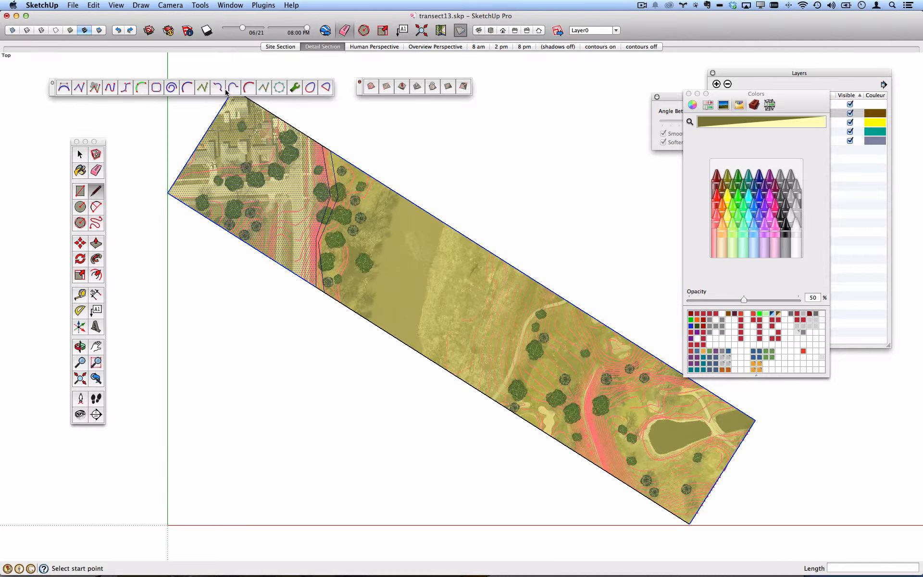
left_click(52, 82)
left_click(49, 82)
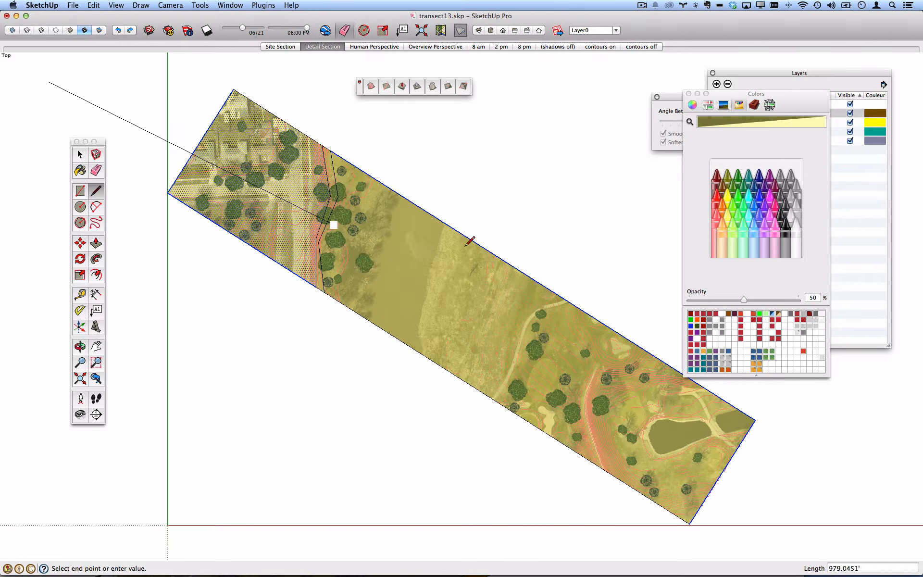
key("Escape")
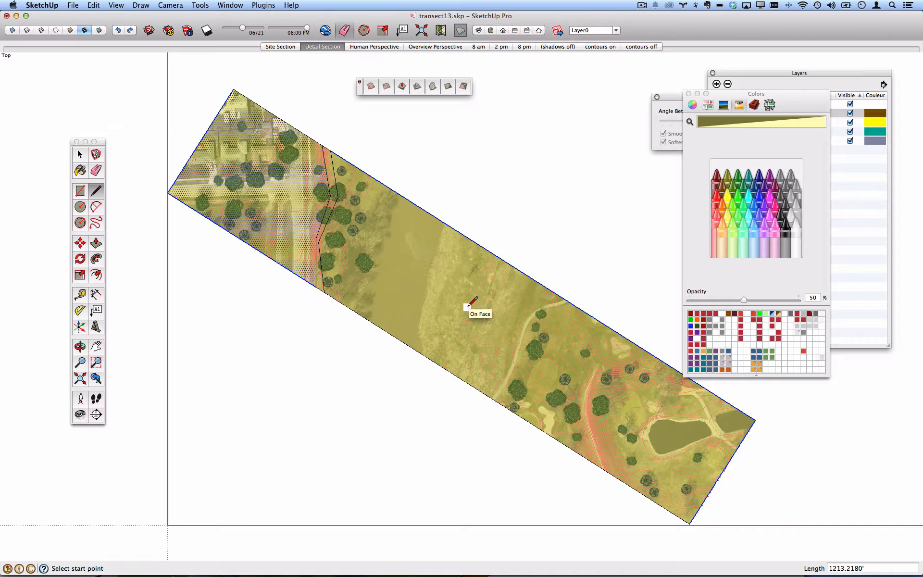
Begin making a component from the raised face and its path lines, with axes originating at the houses-end front corner and red along the long edge.
left_click(80, 154)
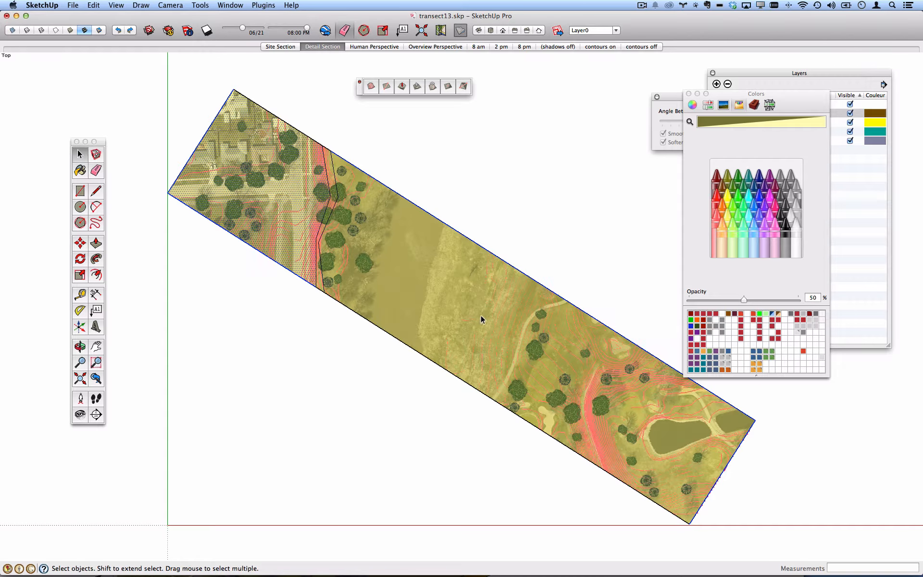
middle_click_drag(325, 360, 401, 236)
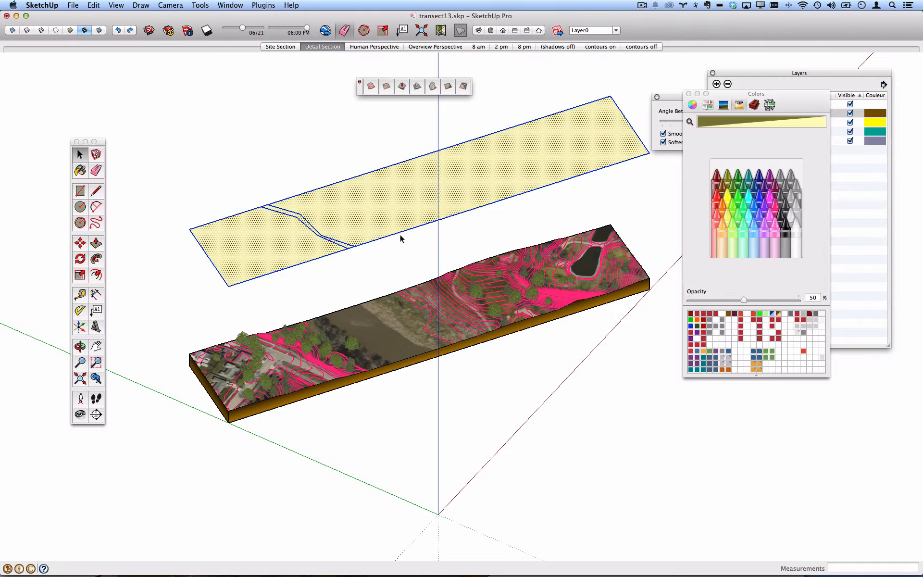
right_click(281, 262)
left_click(339, 328)
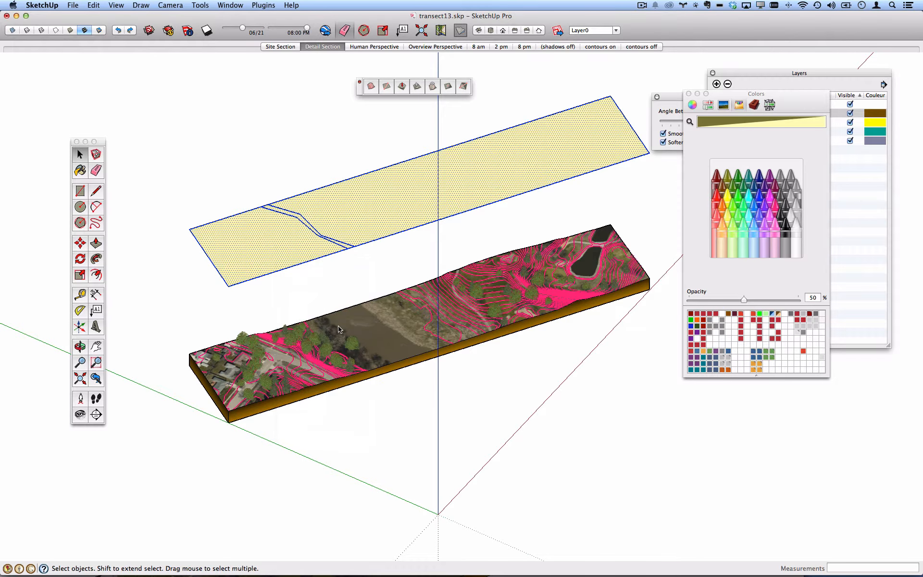
left_click(472, 132)
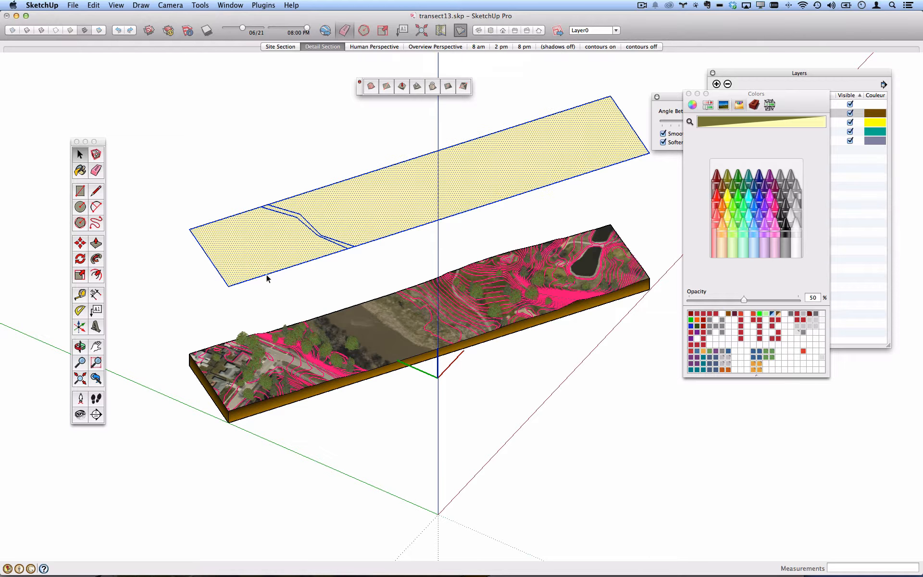
left_click(228, 286)
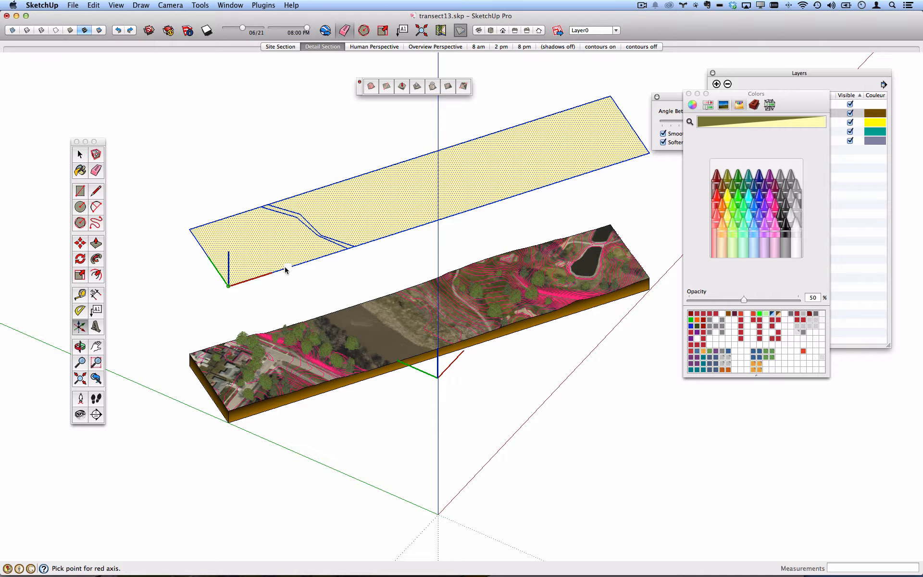
left_click(309, 263)
left_click(309, 264)
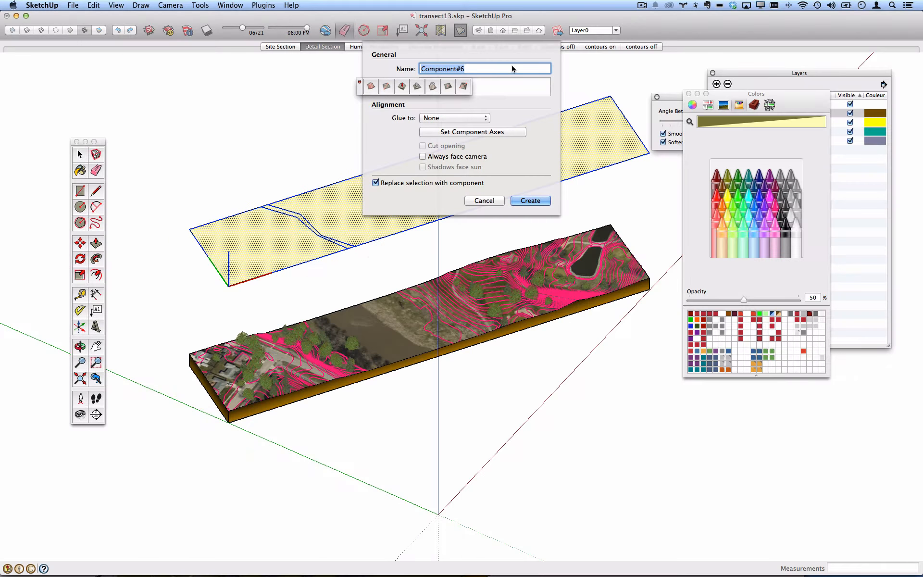
Name the new component studywip and create it, replacing the selected geometry.
left_click(485, 68)
triple_click(484, 68)
type("studywip")
left_click(531, 201)
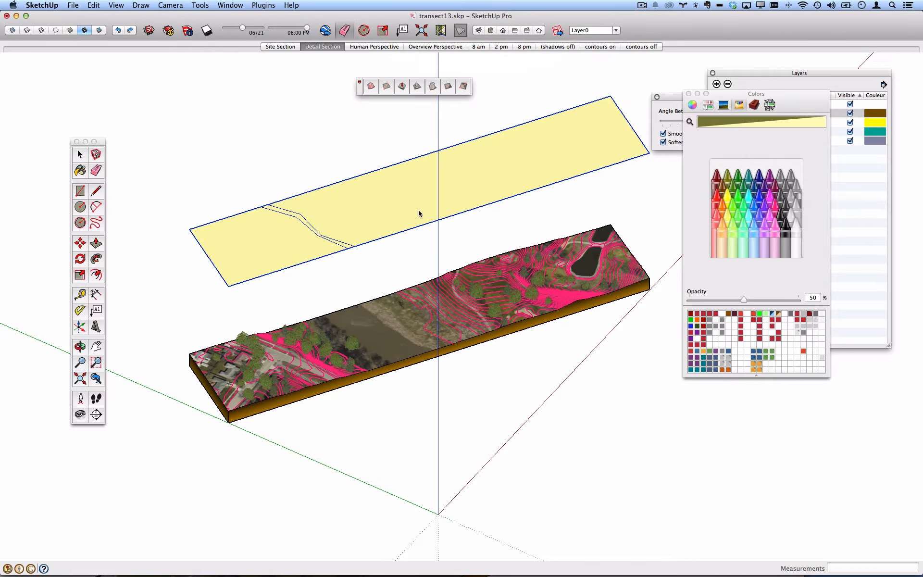
right_click(403, 189)
left_click(420, 211)
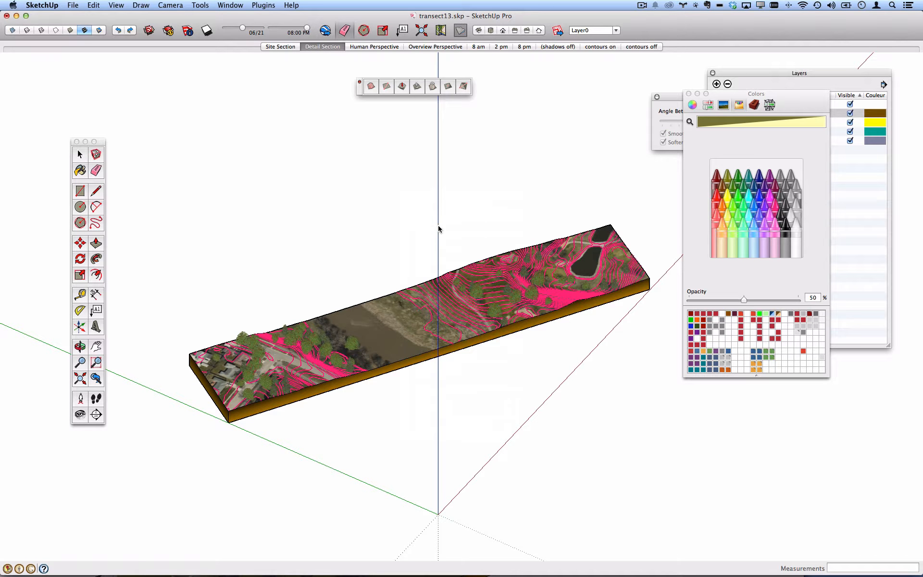
key("super+z")
Save the raised face component as a separate file, studywip.skp, in the Downloads folder.
right_click(443, 207)
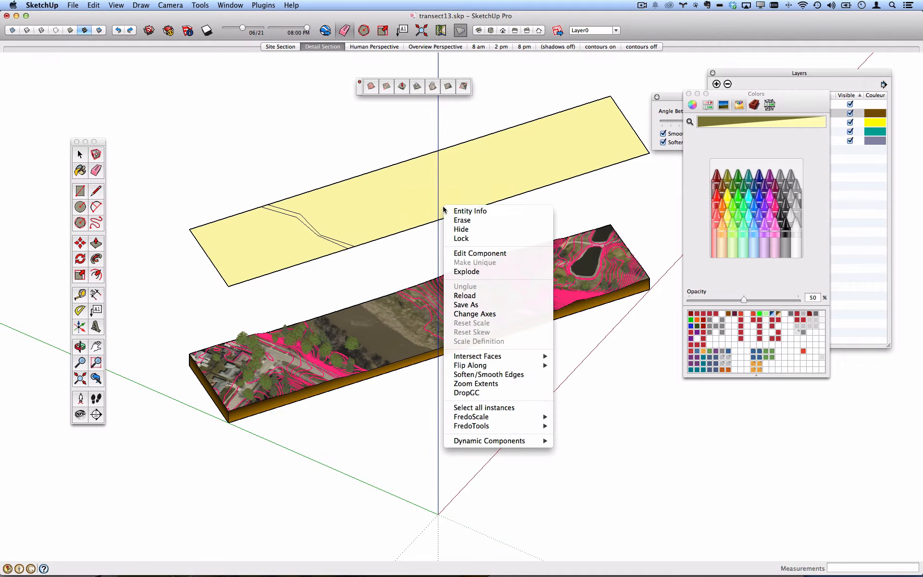
left_click(479, 306)
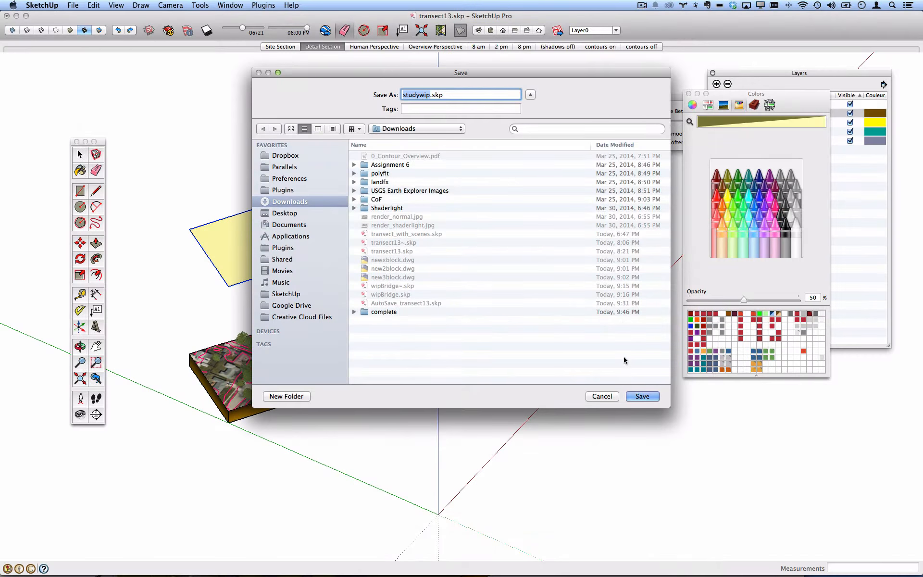
left_click(639, 396)
Open studywip.skp from the Downloads folder and show it in top view.
key("super+o")
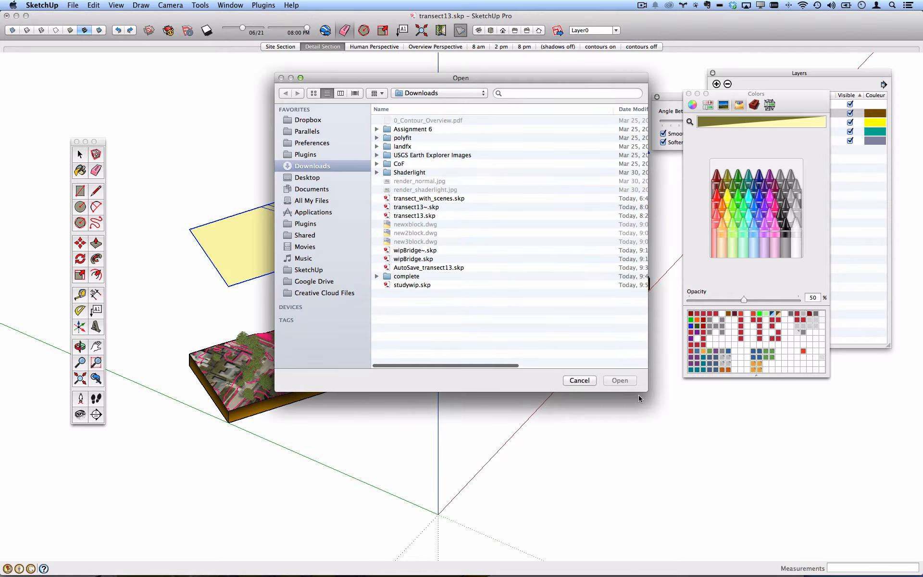
left_click(412, 285)
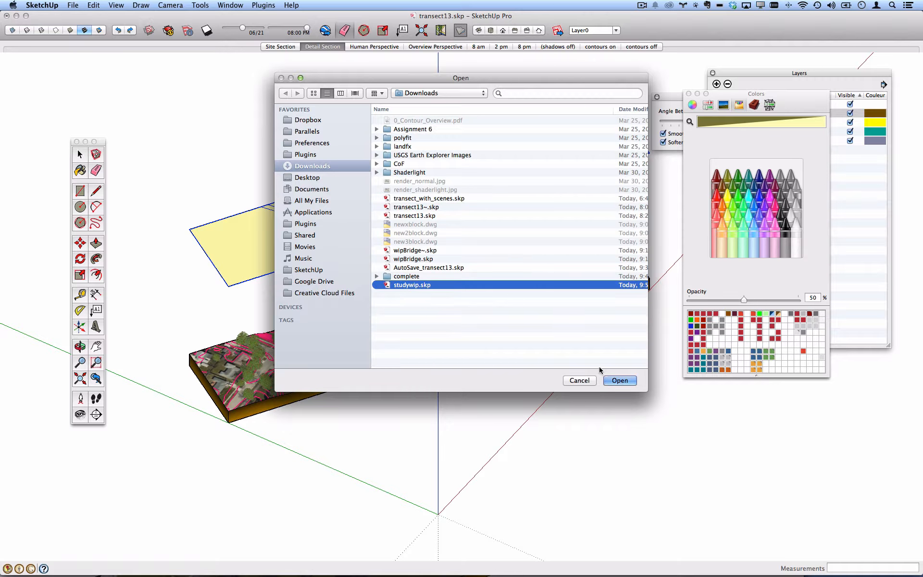
left_click(619, 380)
middle_click_drag(466, 284, 377, 294)
key("super+2")
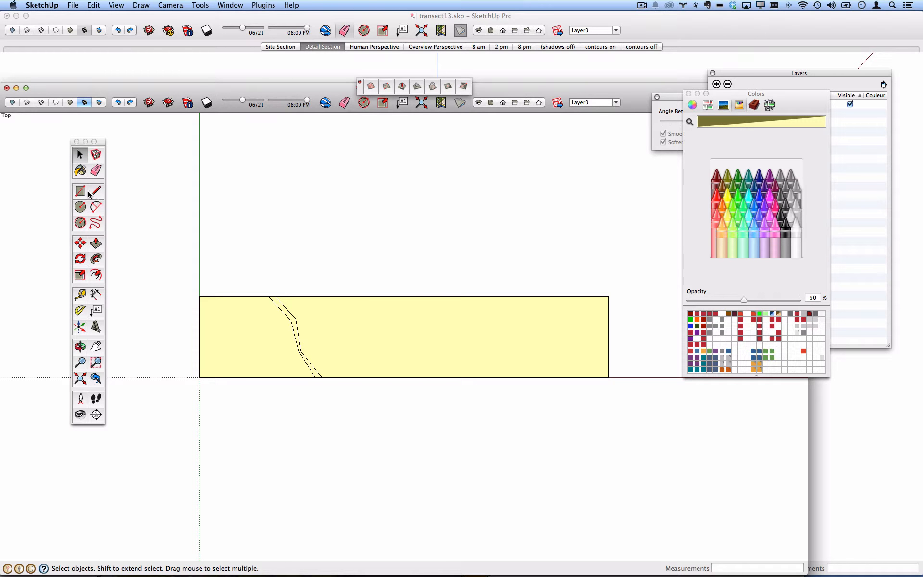
Draw a wide downward-bulging arc with a bulge of about 98.5' on the large face beyond the existing path strip.
left_click(81, 170)
left_click(79, 154)
left_click(359, 334)
left_click(95, 207)
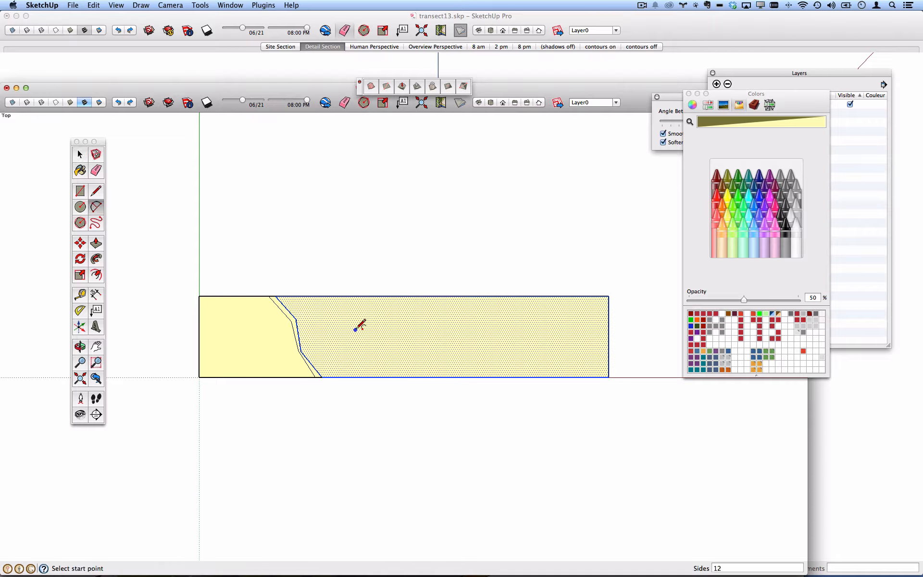
left_click(355, 330)
left_click(496, 330)
left_click(426, 355)
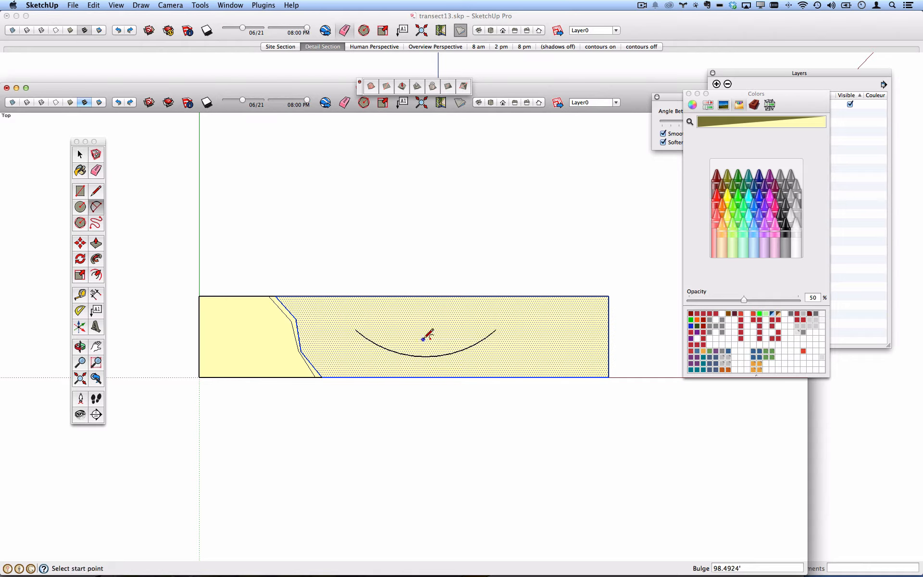
Offset the arc outward a short distance to form the second edge of a curved path.
key("space")
key("f")
left_click(399, 354)
key("space")
left_click(400, 355)
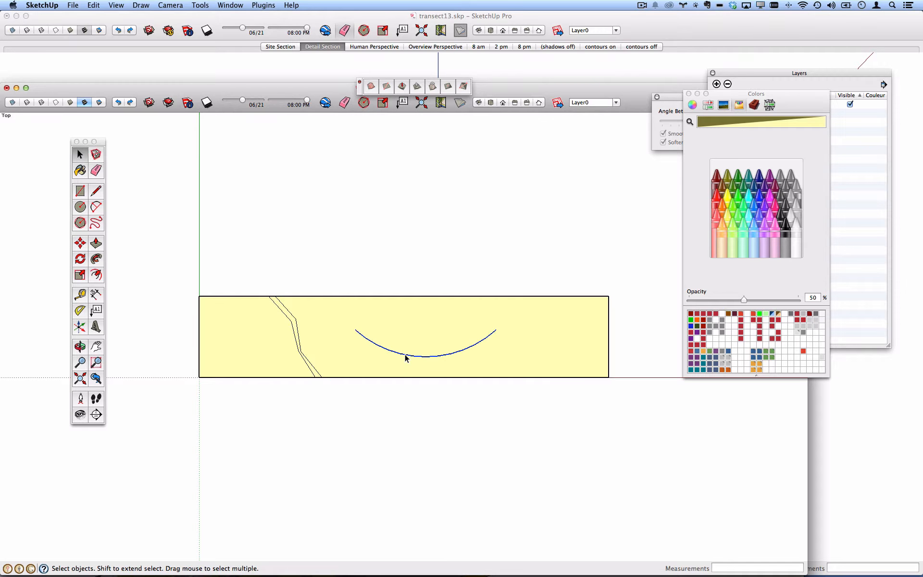
key("f")
left_click(407, 354)
left_click(348, 323)
Draw short lines joining both ends of the two arcs, closing the curved path strip.
scroll(348, 323, "up", 2)
key("l")
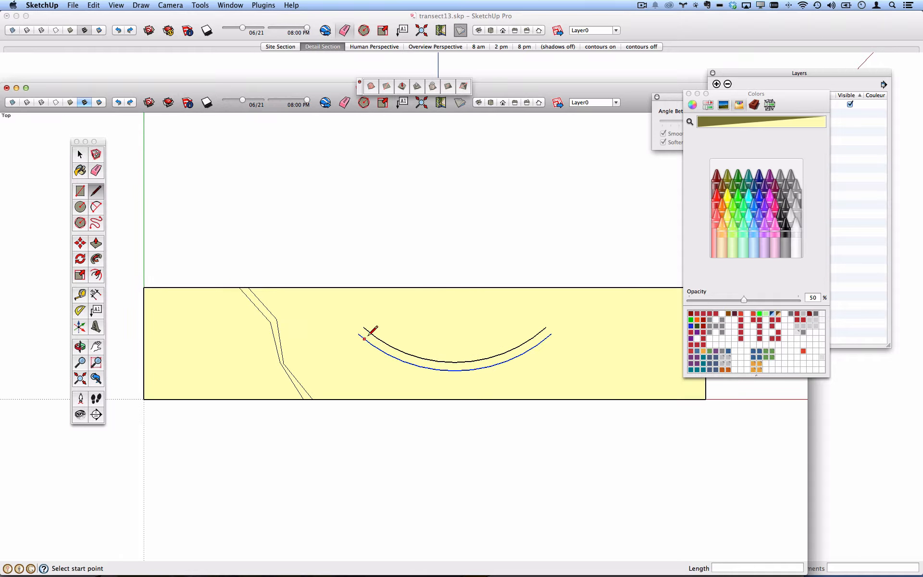
left_click(359, 332)
left_click(363, 327)
left_click(547, 328)
left_click(552, 333)
Try to lower the large face around the curved strip by about 25.6' with Push/Pull.
key("space")
key("o")
left_click_drag(471, 375, 614, 196)
key("space")
left_click(509, 344)
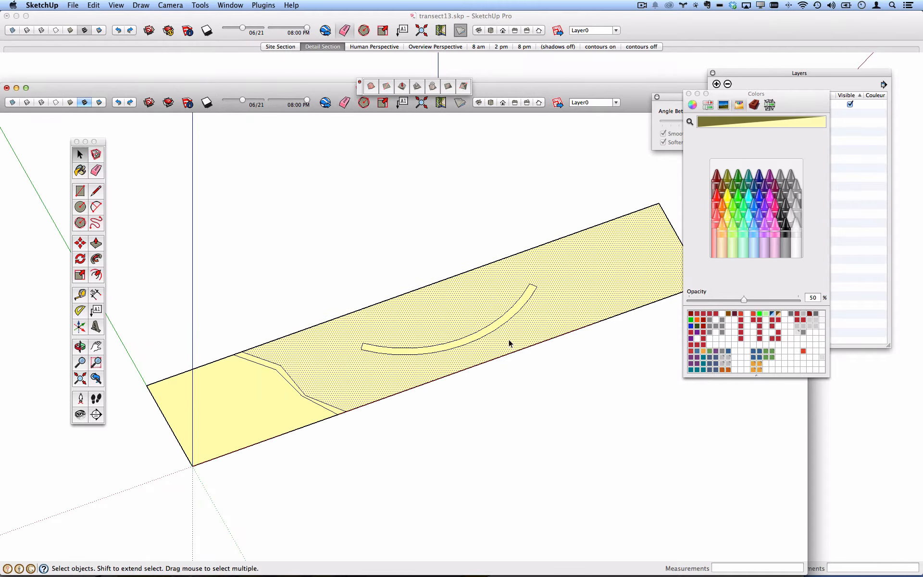
key("p")
scroll(503, 309, "up", 3)
left_click(506, 317)
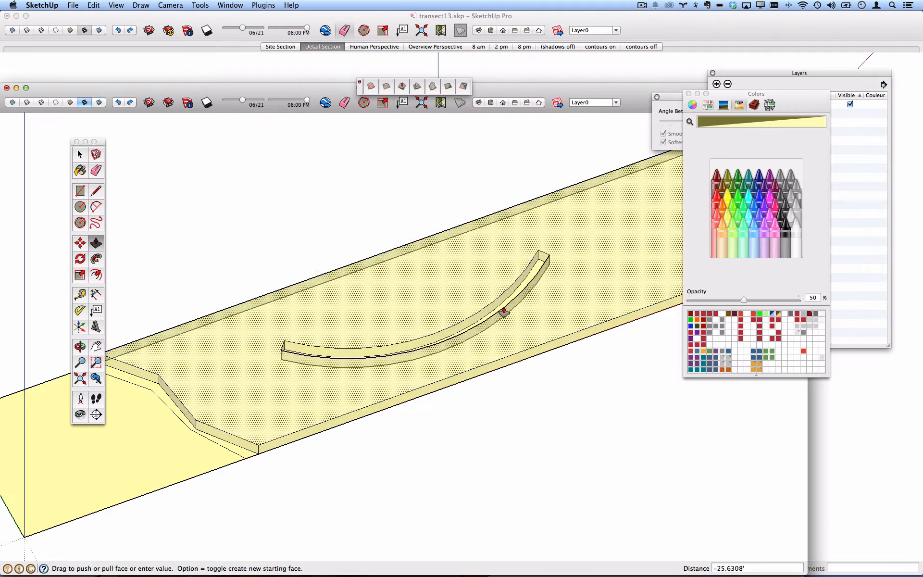
key("space")
left_click(503, 310)
scroll(434, 319, "down", 3)
scroll(434, 320, "down", 2)
left_click(463, 350)
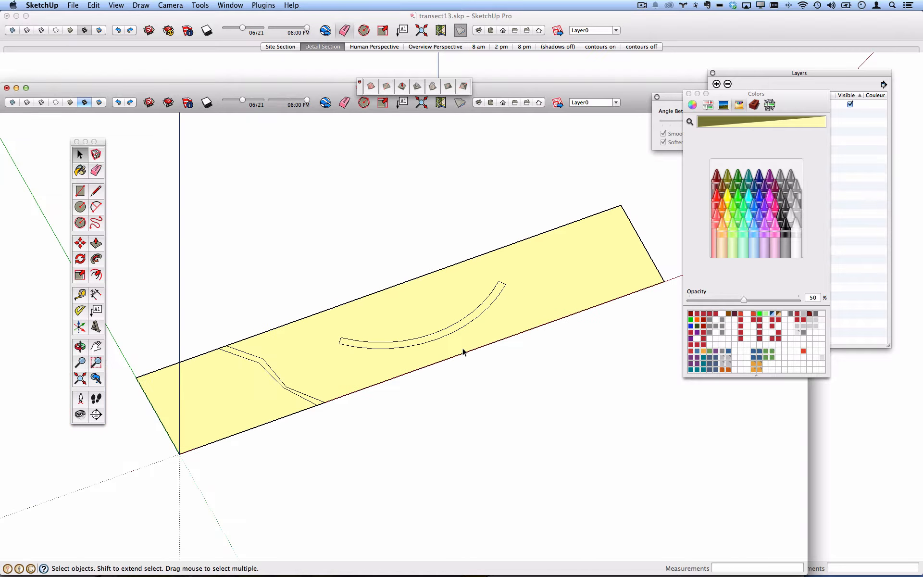
Return to the transect13.skp model and reload the raised face component from studywip.skp.
left_click(410, 47)
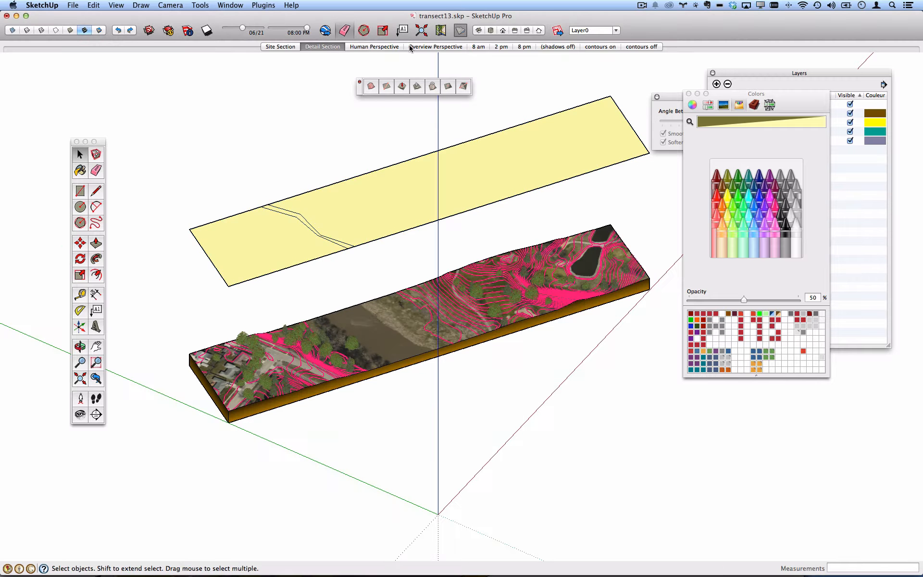
right_click(392, 200)
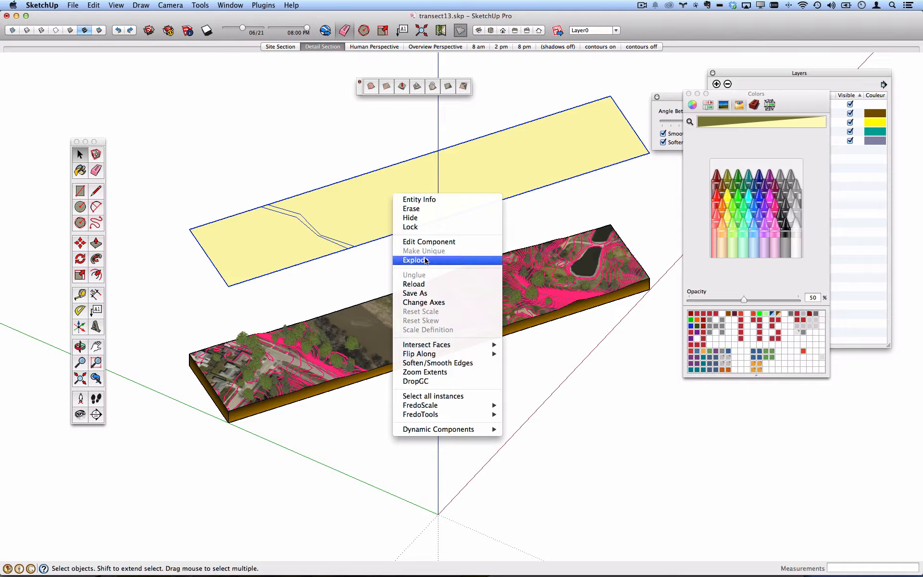
left_click(415, 285)
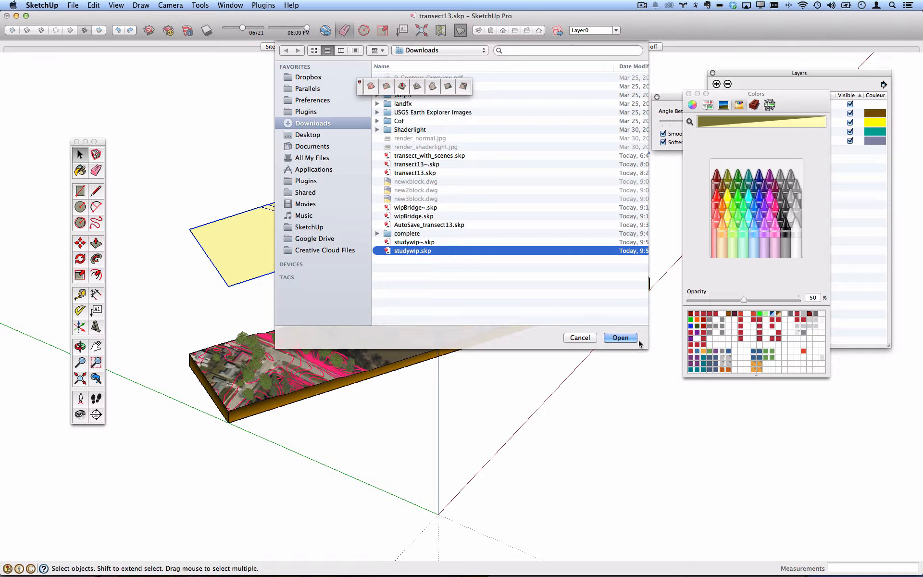
left_click(620, 337)
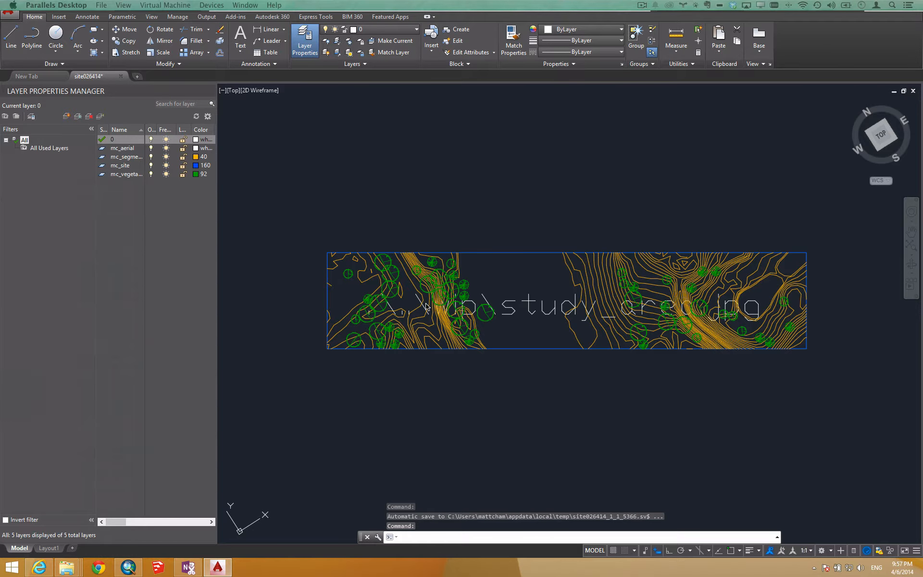
Check the reloaded component in the SketchUp model, and switch to the AutoCAD drawing site026414.dwg.
key("ctrl+Left")
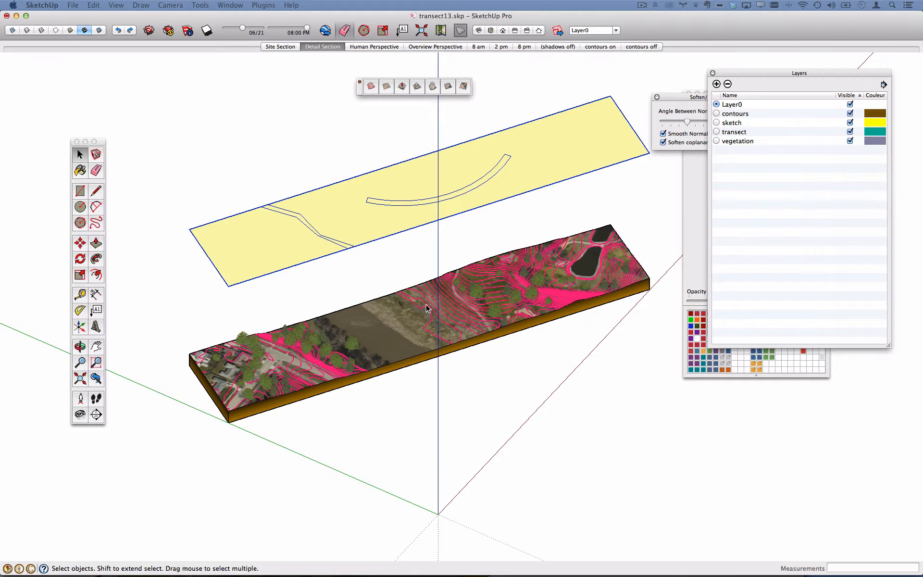
key("ctrl+Right")
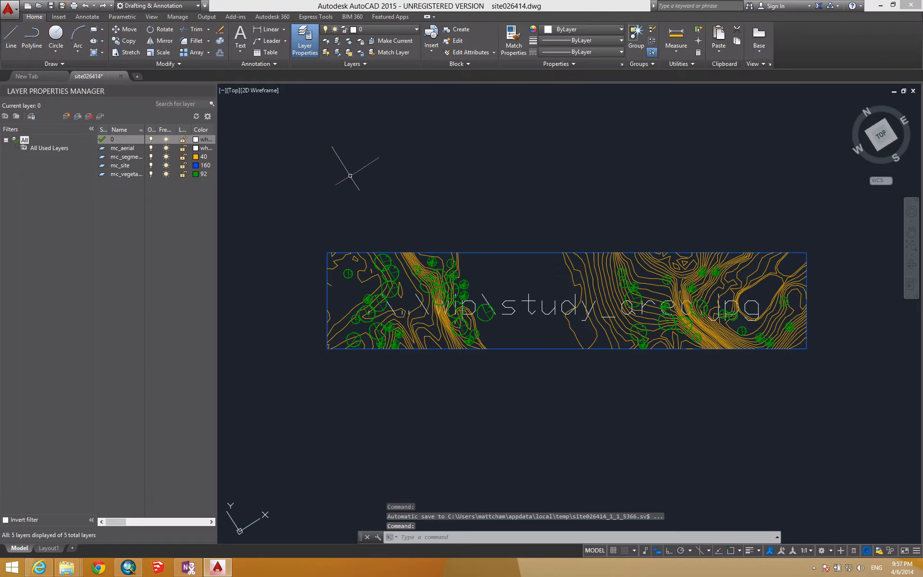
Create a new layer named sketchwip and make it the current layer.
left_click(67, 117)
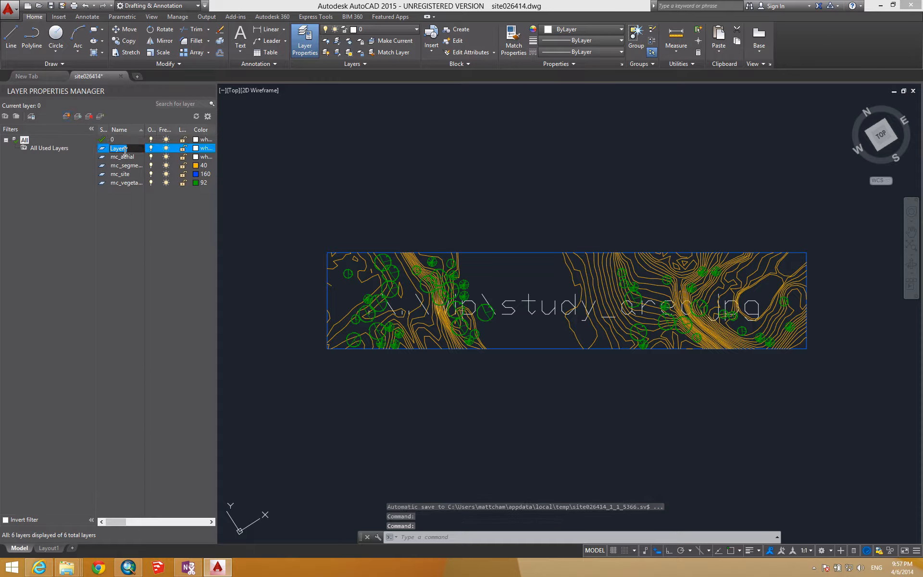
type("sketchwip")
key("Return")
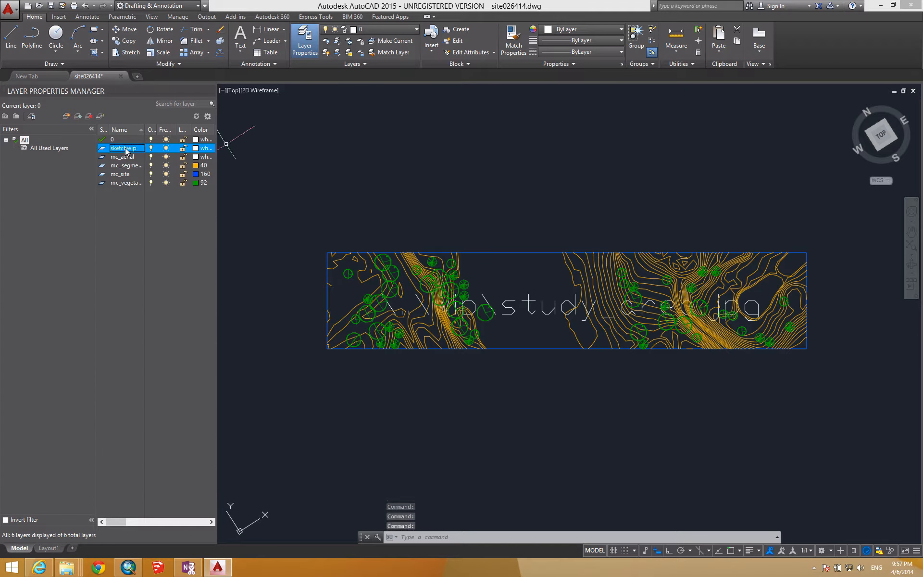
double_click(101, 149)
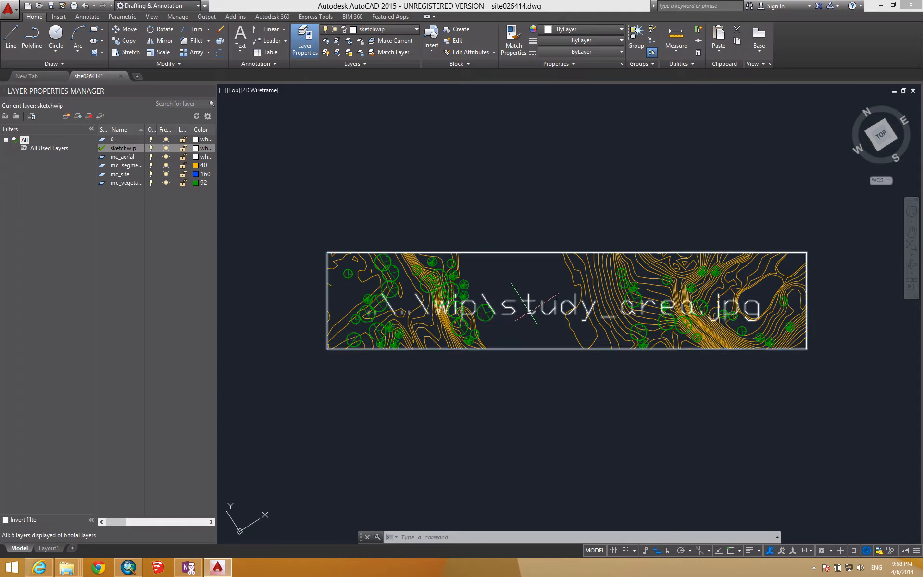
Bring up the drawing's external references with the XREF command and widen the Status column.
mouse_move(529, 311)
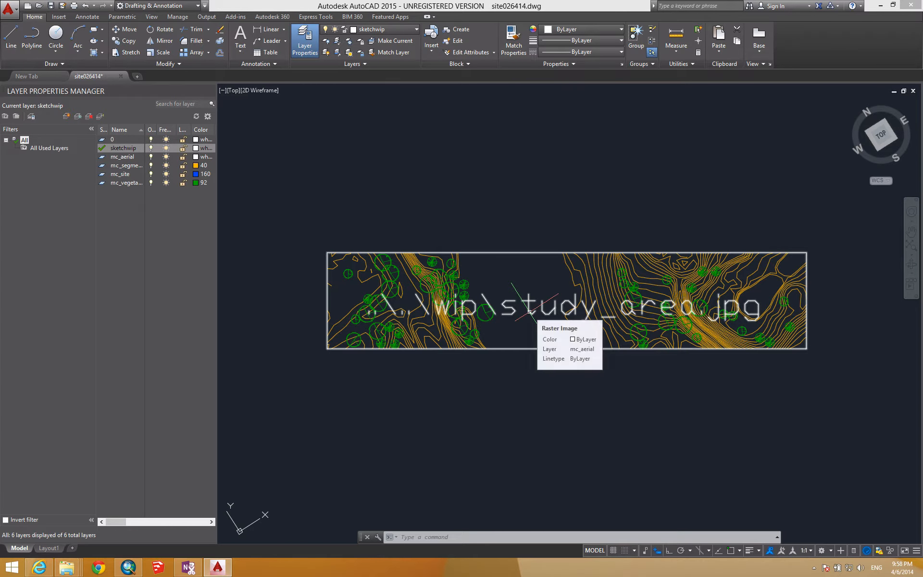
type("xre")
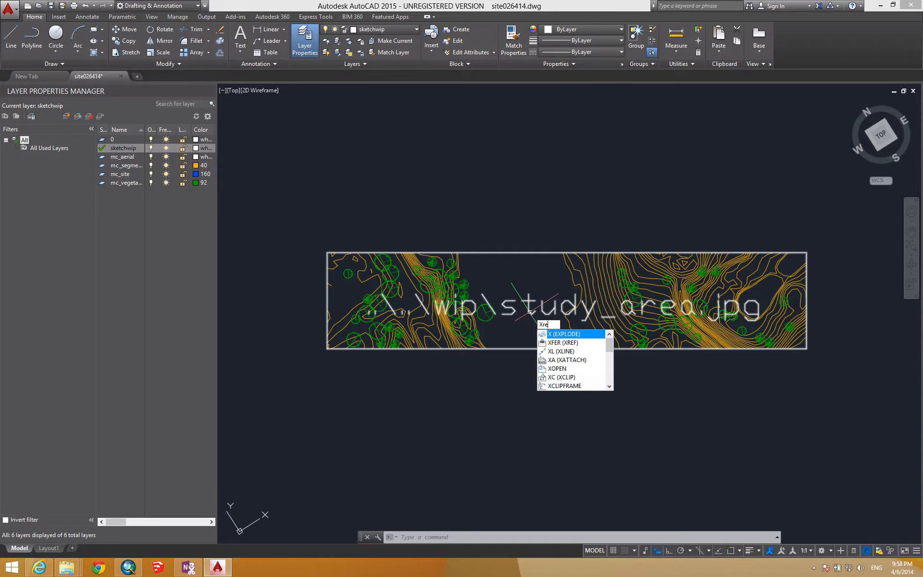
type("f")
key("Return")
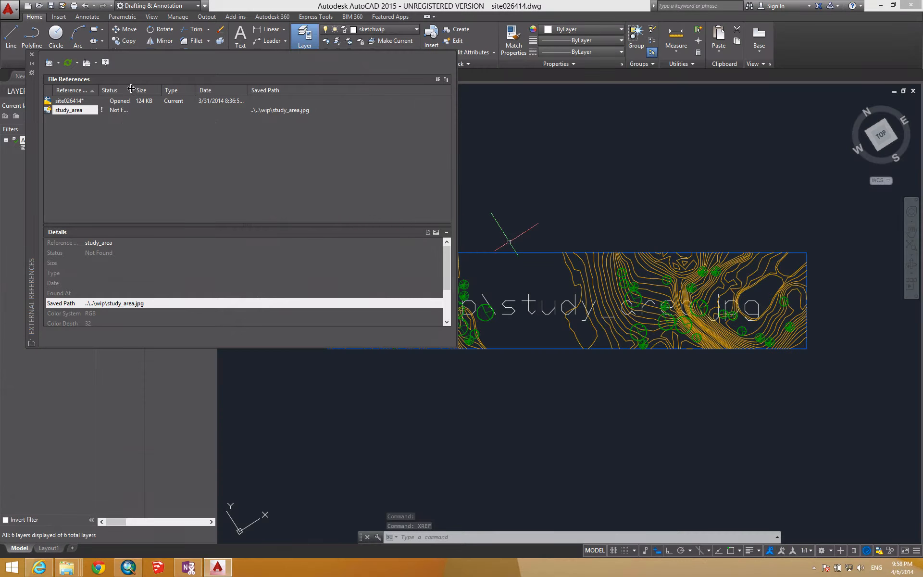
left_click_drag(132, 90, 168, 88)
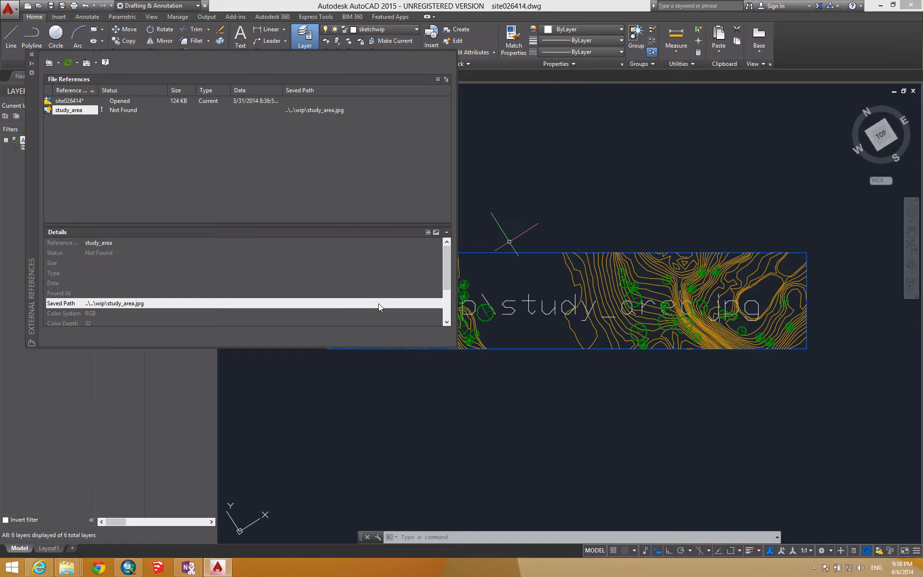
Relink the missing study_area image reference to study_area.jpg in the CAD folder and close the external references.
left_click(142, 304)
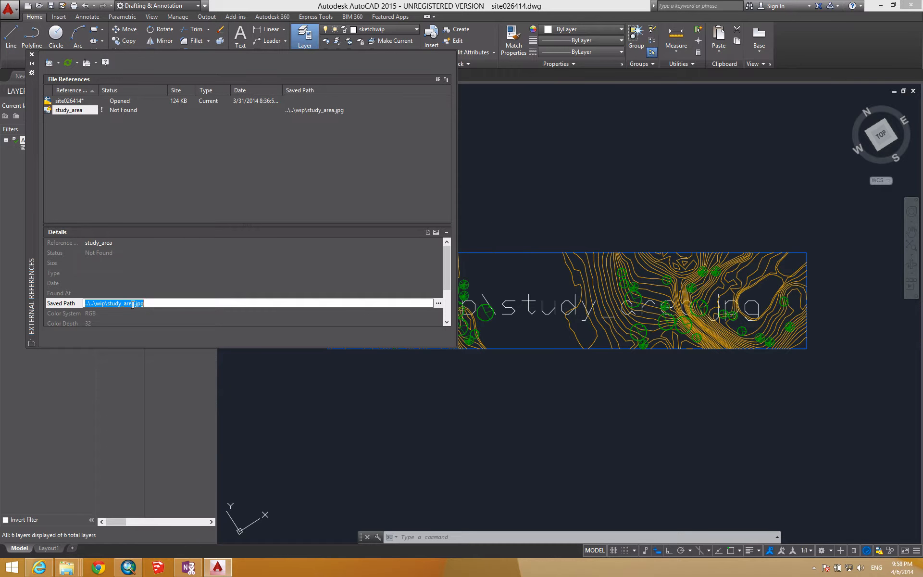
left_click(78, 308)
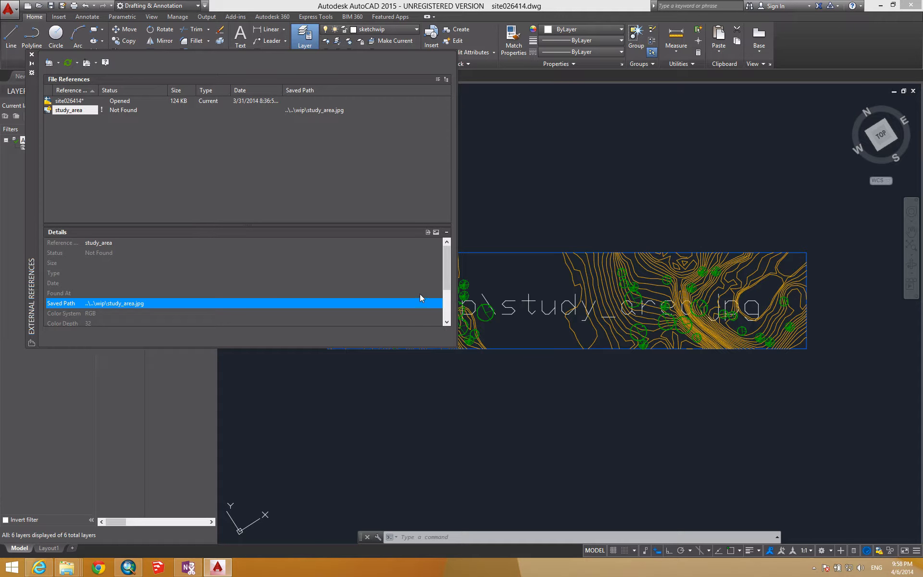
scroll(420, 293, "down", 1)
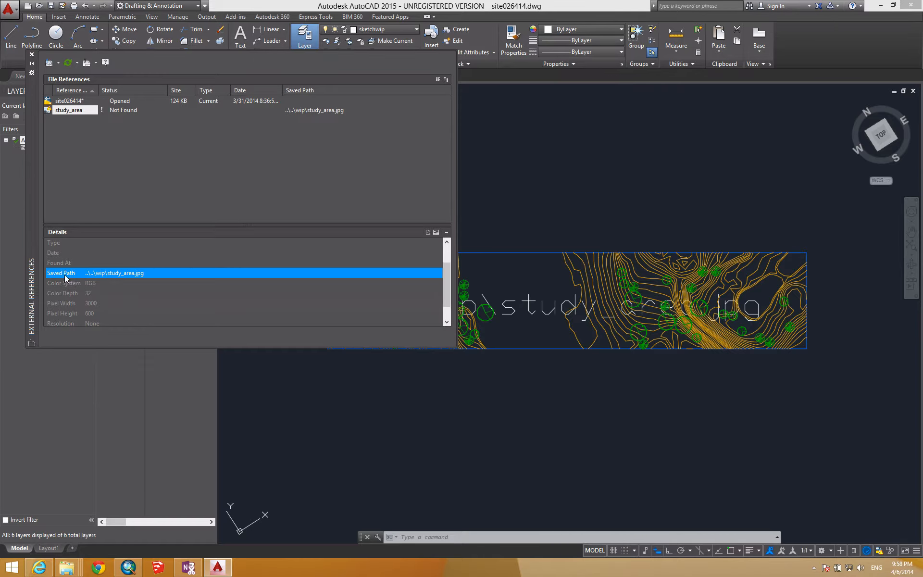
left_click(405, 273)
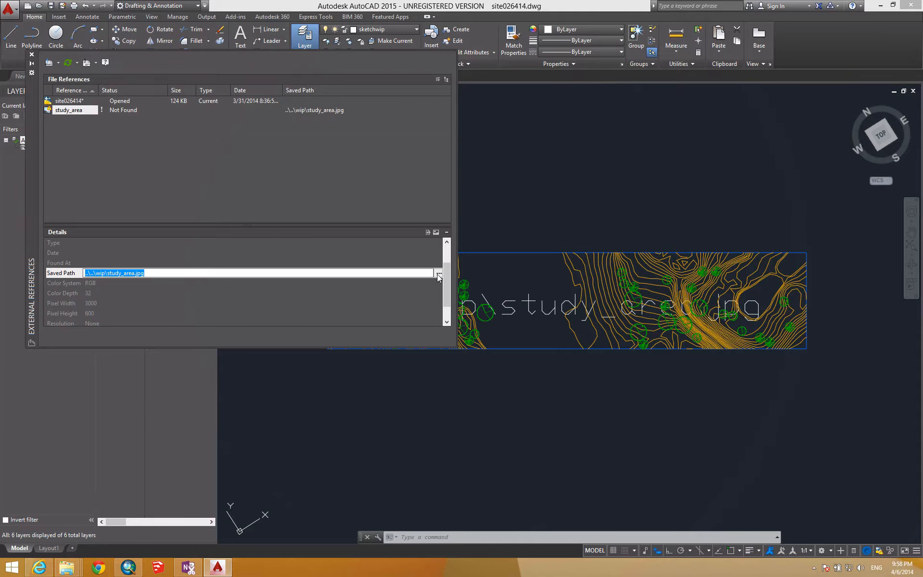
left_click(439, 273)
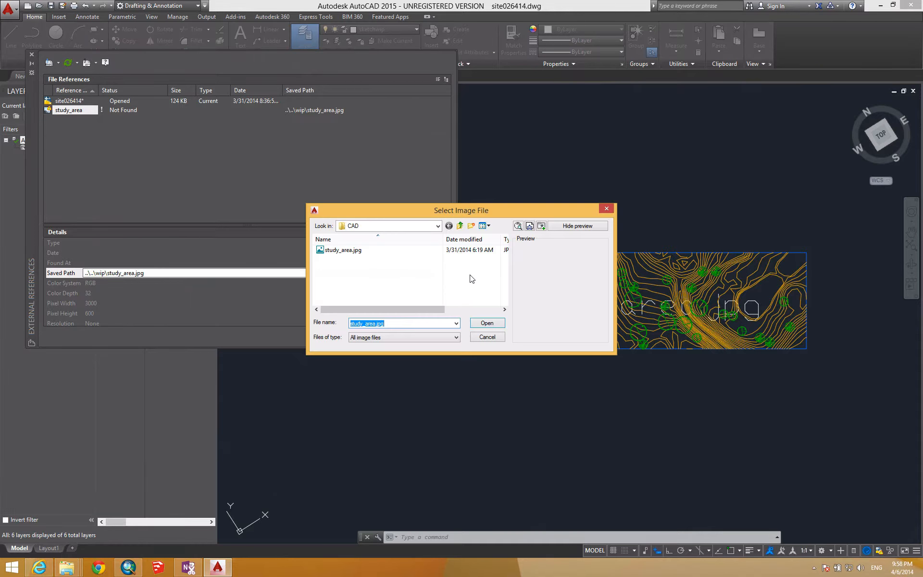
left_click(340, 249)
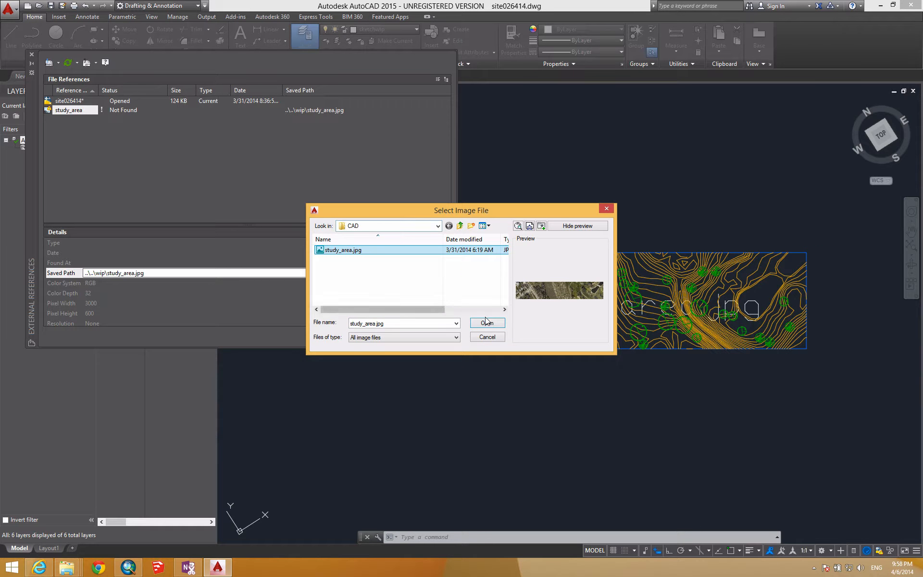
left_click(437, 226)
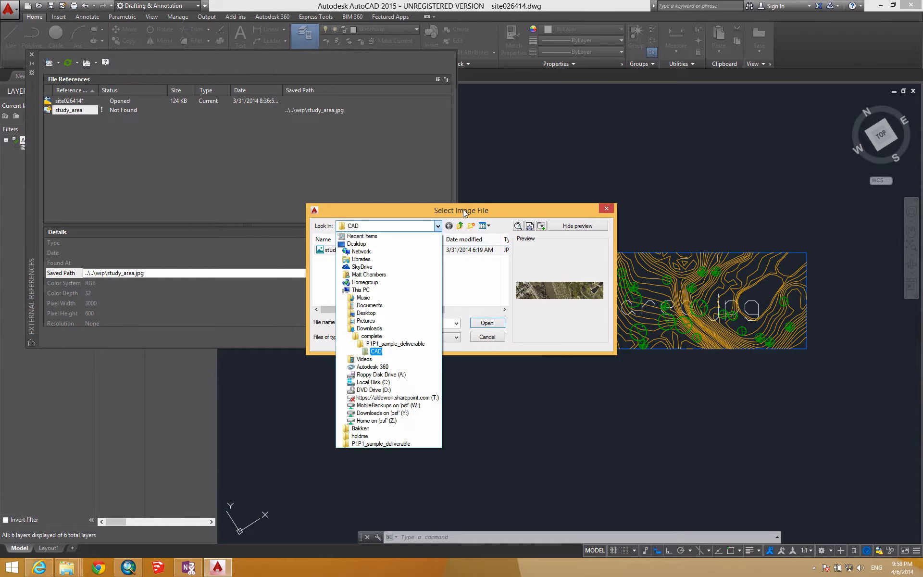
left_click(500, 326)
left_click(495, 324)
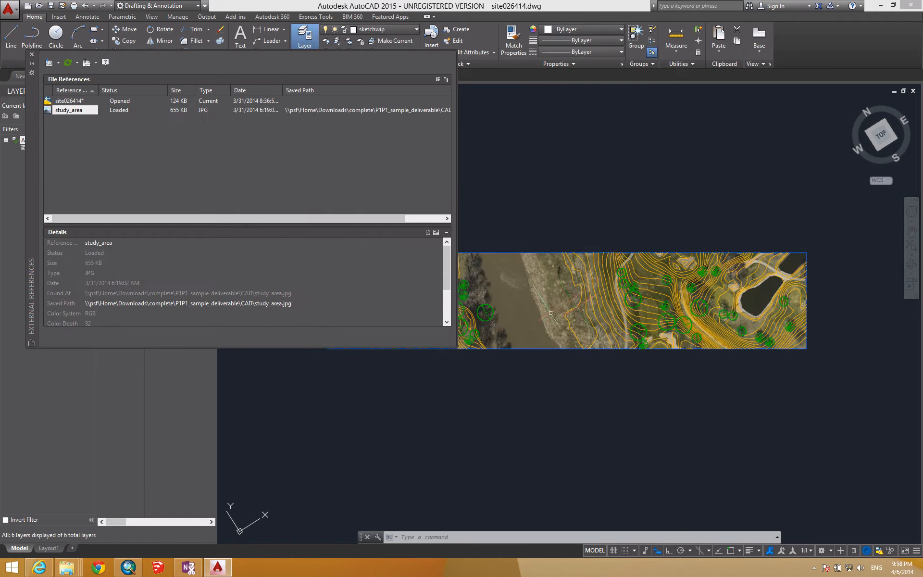
left_click(33, 55)
left_click(33, 54)
Lock every layer except sketchwip, including layer 0 and all the mc_ layers.
middle_click_drag(435, 251, 457, 207)
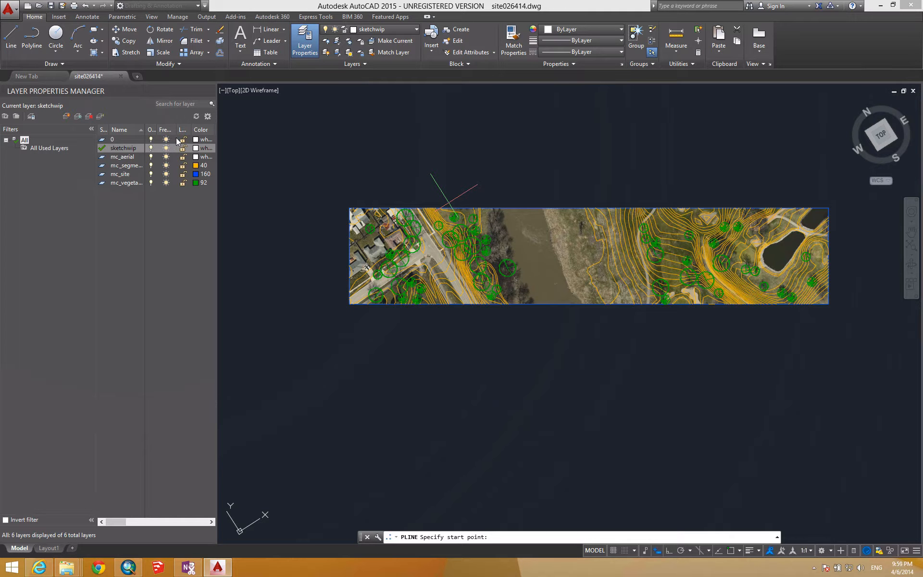
left_click(183, 139)
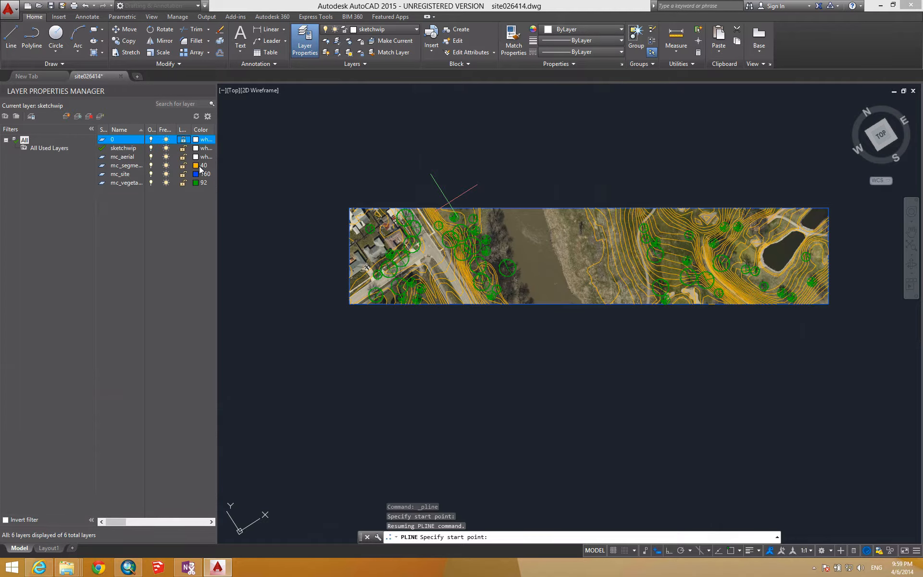
left_click(183, 157)
left_click(183, 165)
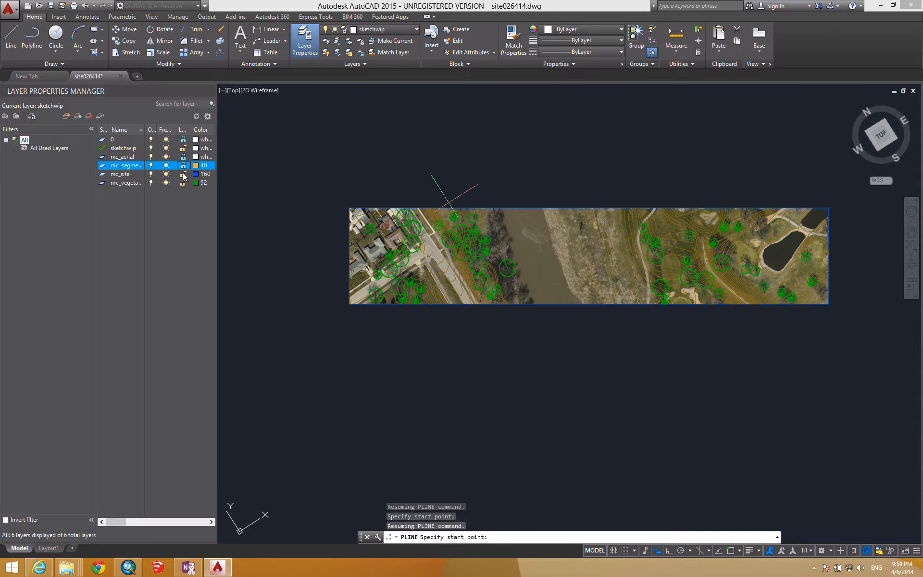
left_click(183, 174)
left_click(184, 182)
Set the mc_aerial layer's transparency to 80, widening the layer list to reach the value and narrowing it again.
middle_click_drag(673, 193, 616, 230)
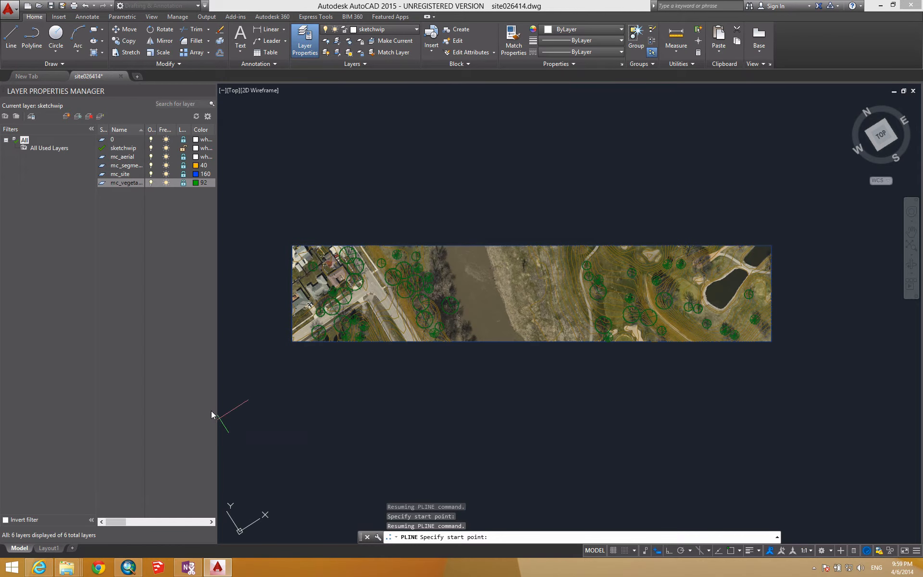
left_click_drag(218, 395, 421, 393)
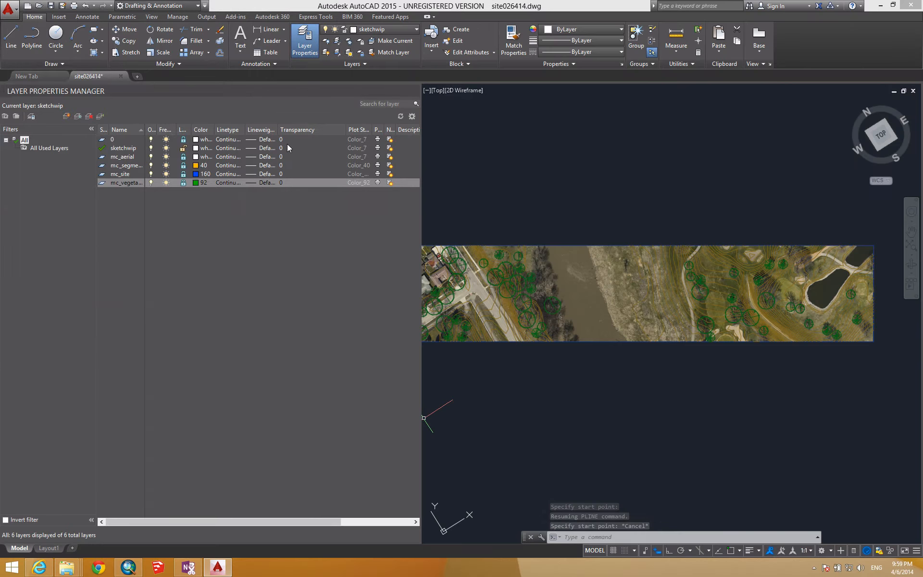
left_click(281, 157)
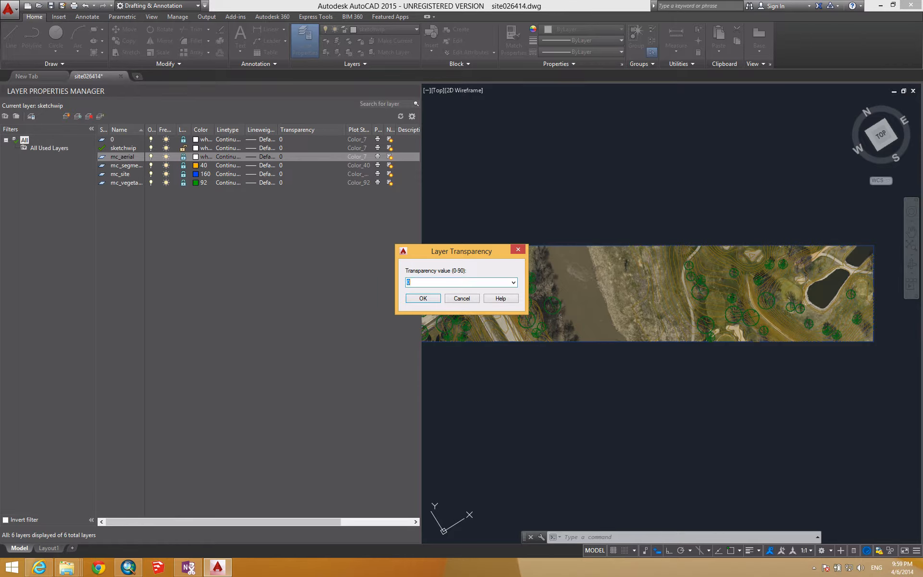
key("Return")
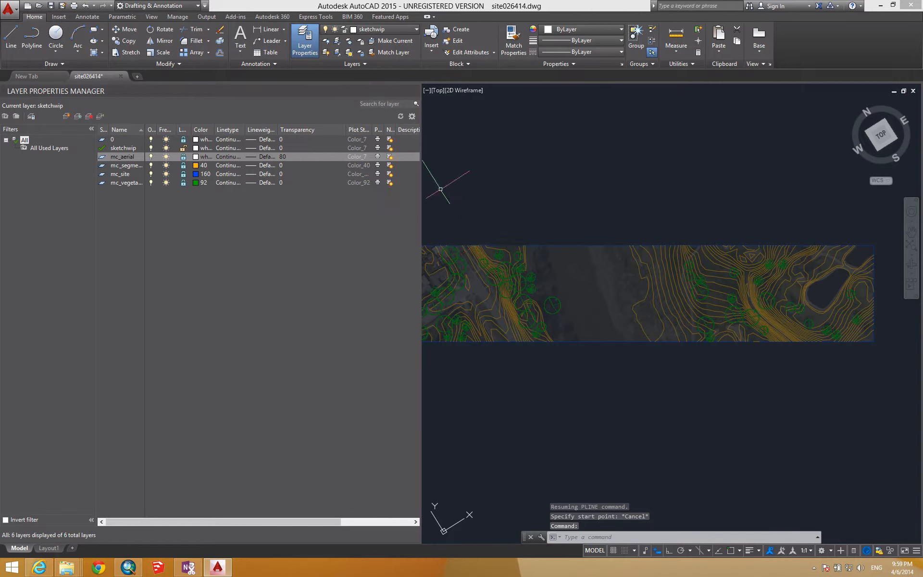
left_click_drag(421, 197, 191, 203)
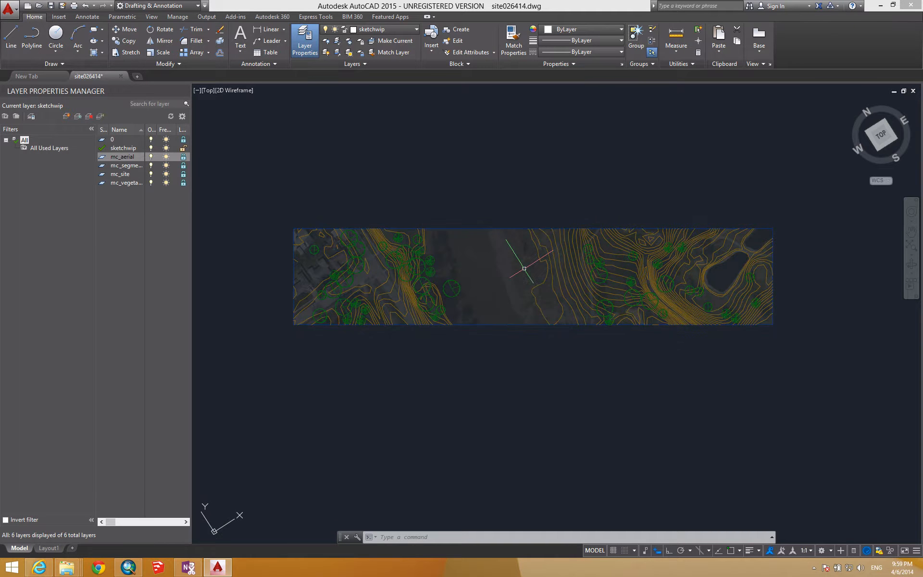
Set the sketchwip layer's color to yellow, index color 50.
left_click(116, 147)
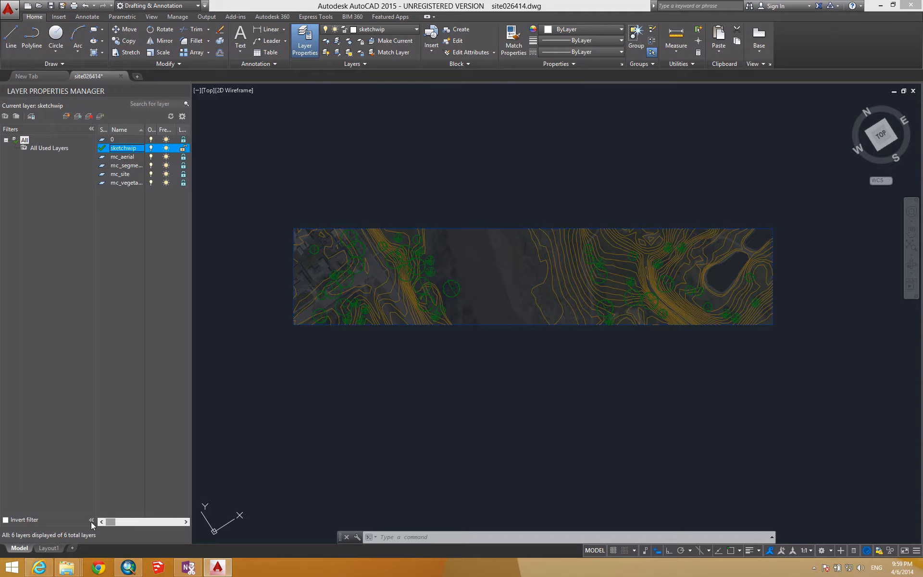
left_click_drag(111, 522, 114, 522)
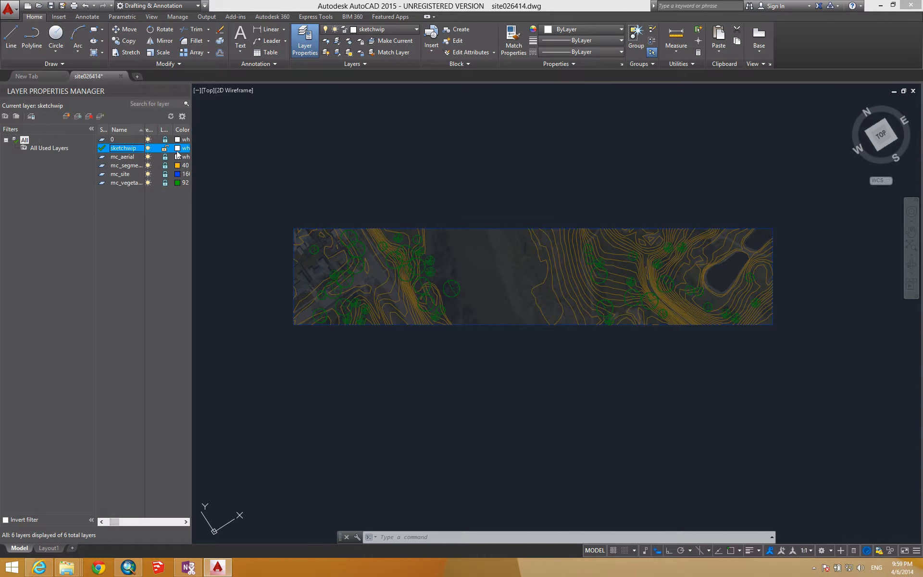
left_click(177, 149)
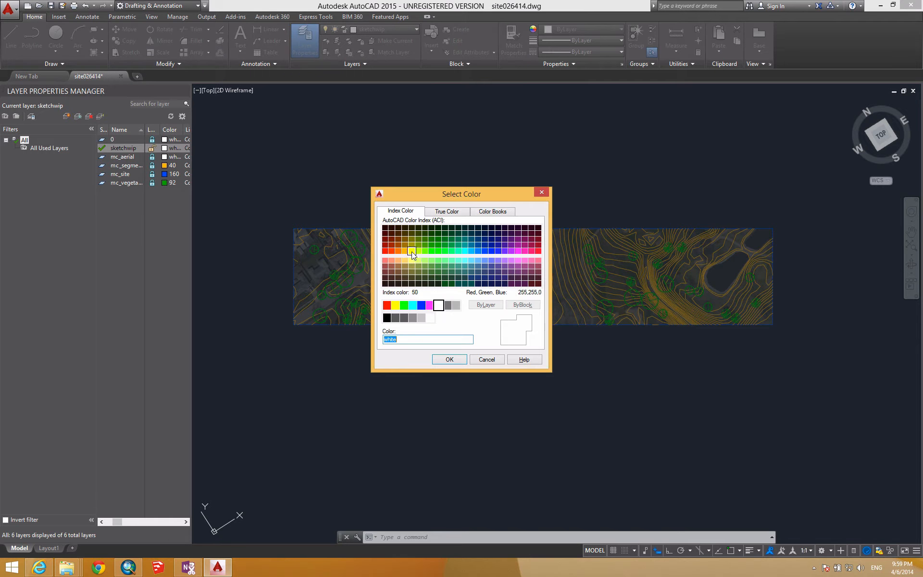
left_click(411, 251)
left_click(449, 359)
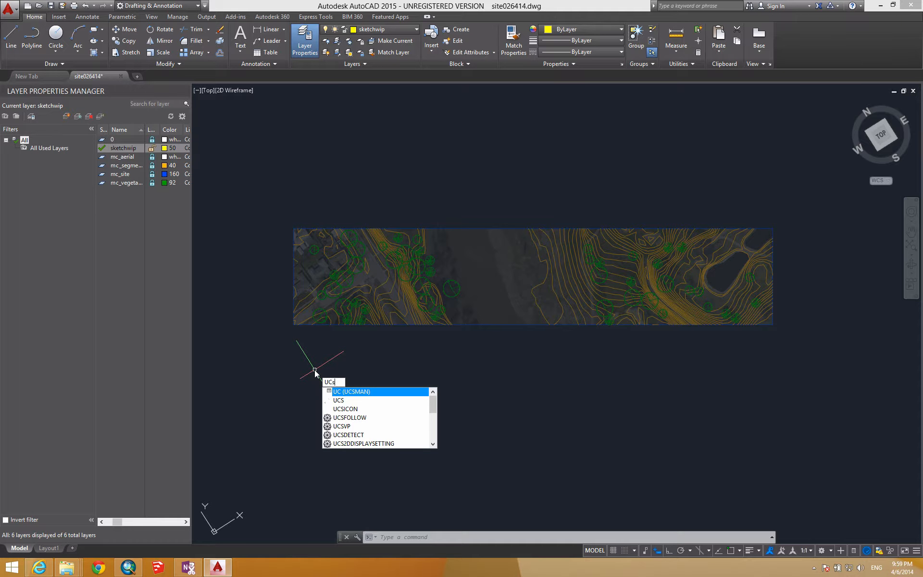
Try to place the UCS origin at the site boundary's lower-left corner using a one-time Endpoint snap.
key("Return")
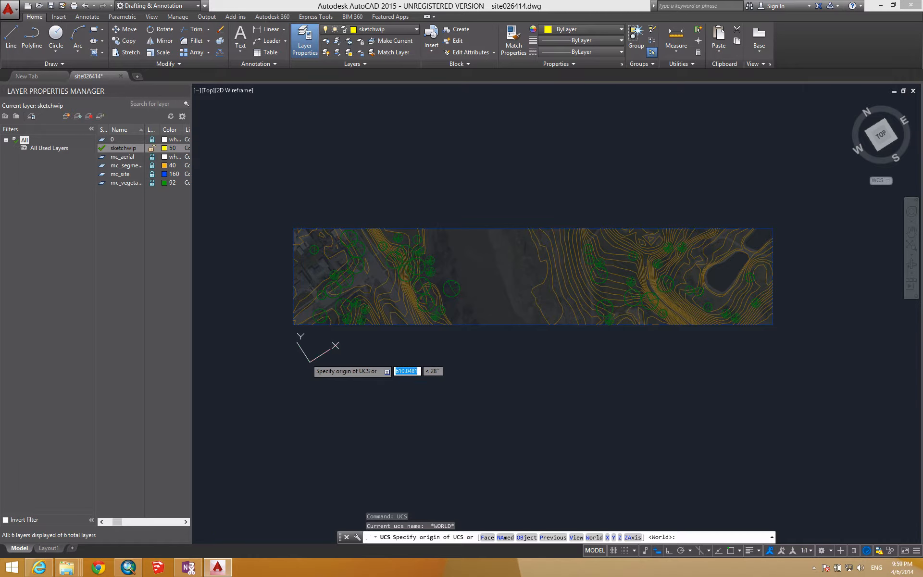
scroll(269, 318, "up", 5)
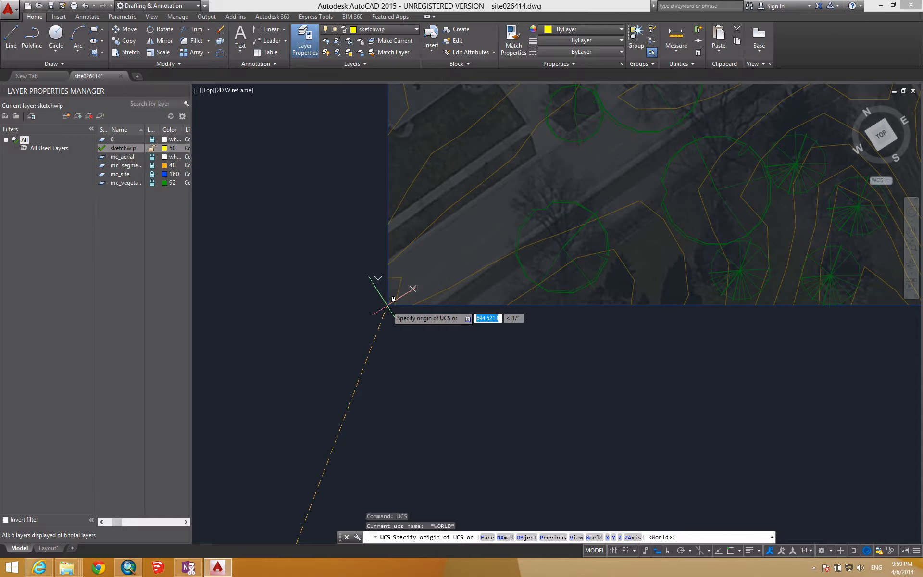
right_click(387, 304, "shift")
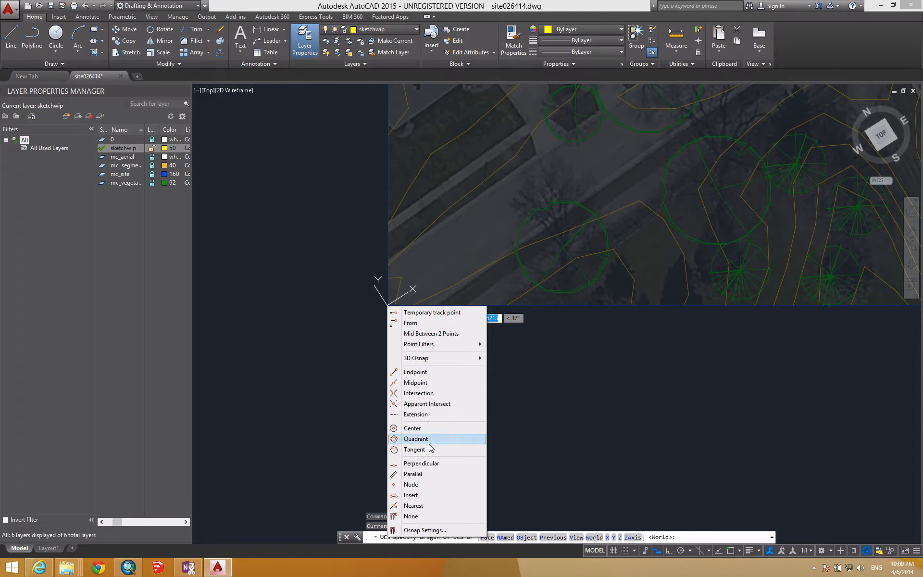
left_click(429, 372)
left_click(385, 306)
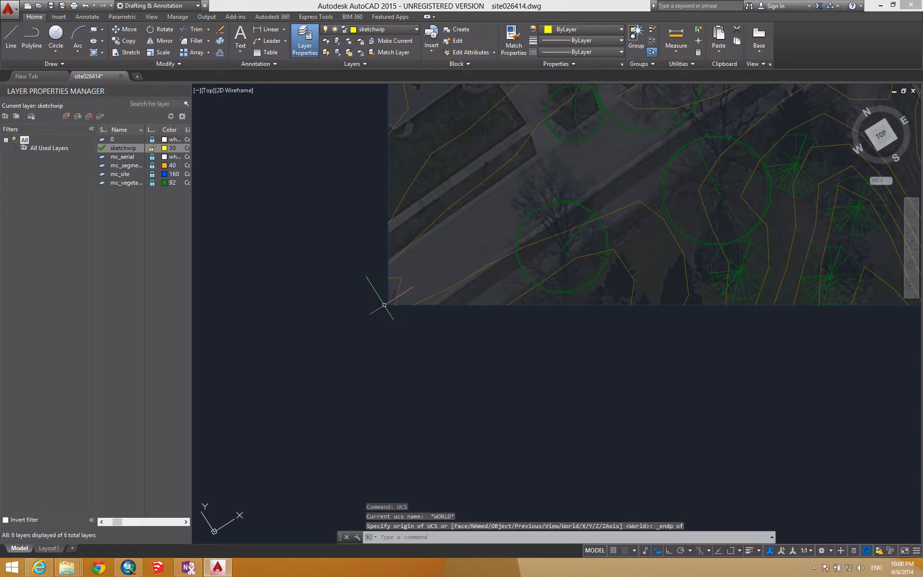
key("Escape")
key("Escape")
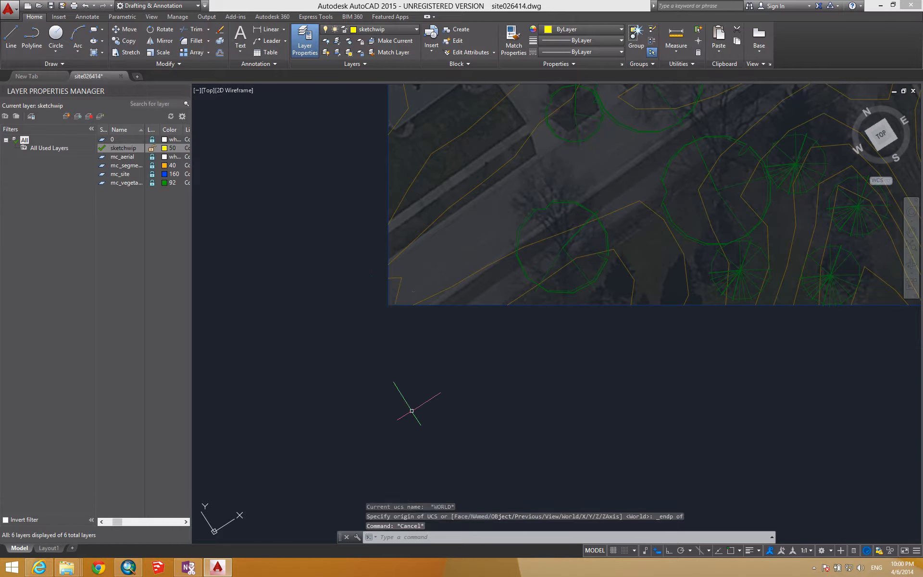
Turn on running object snap and place the UCS origin at the site boundary's lower-left corner.
type("ucs")
key("Return")
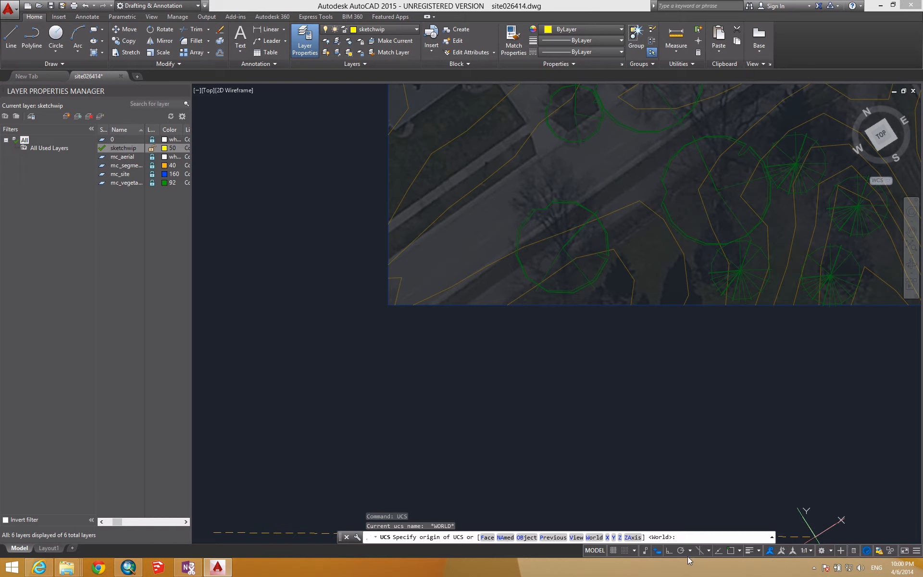
left_click(731, 550)
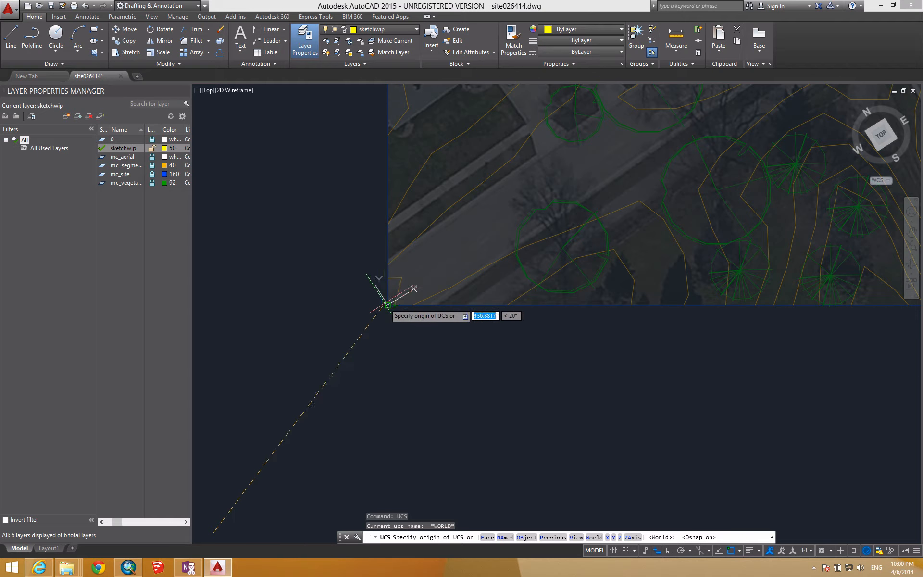
left_click(388, 304)
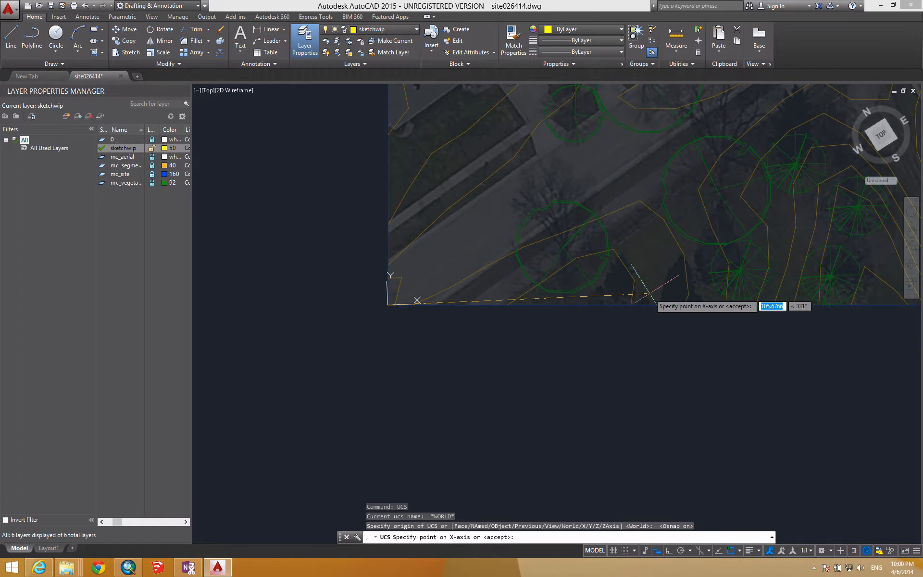
Align the UCS X axis with the site boundary's lower edge and the Y axis with its left edge using Nearest snaps.
key("Return")
left_click(580, 302)
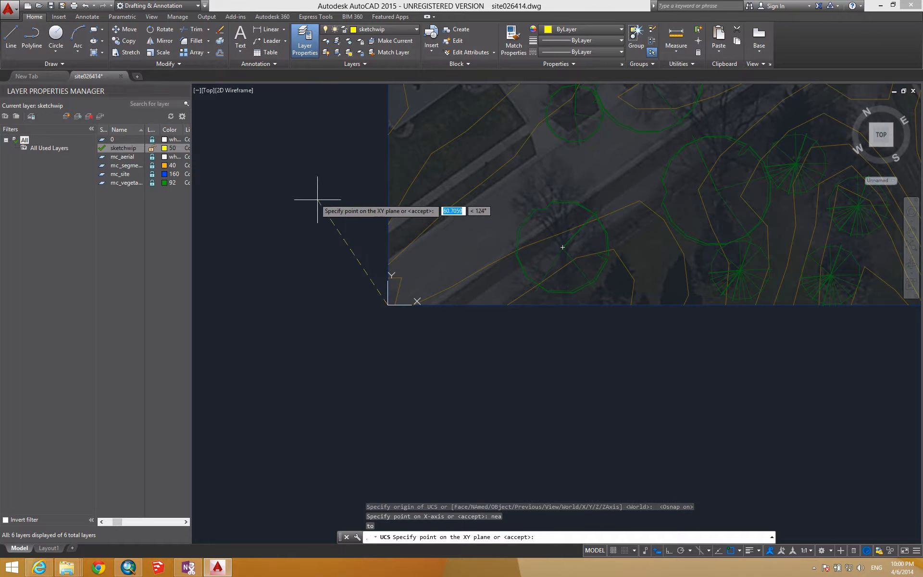
type("ne")
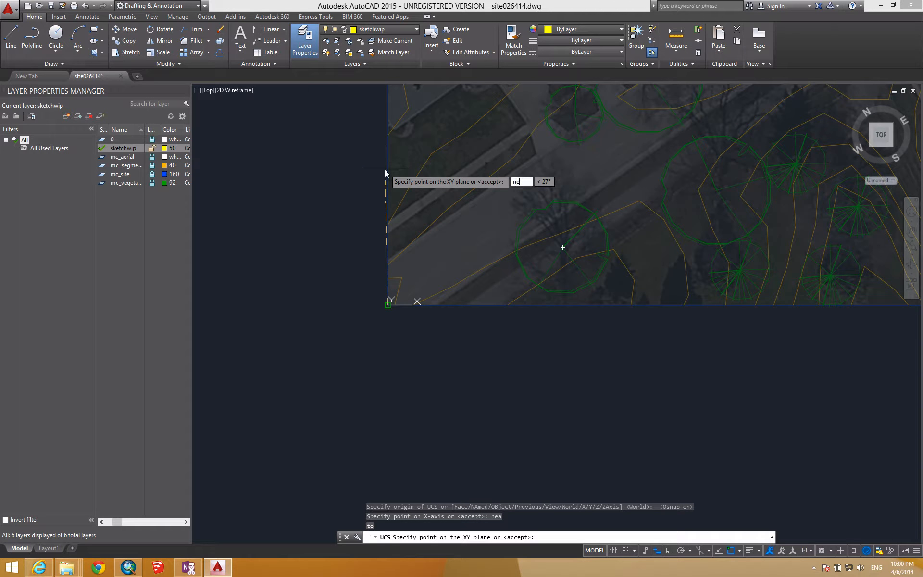
type("a")
key("Return")
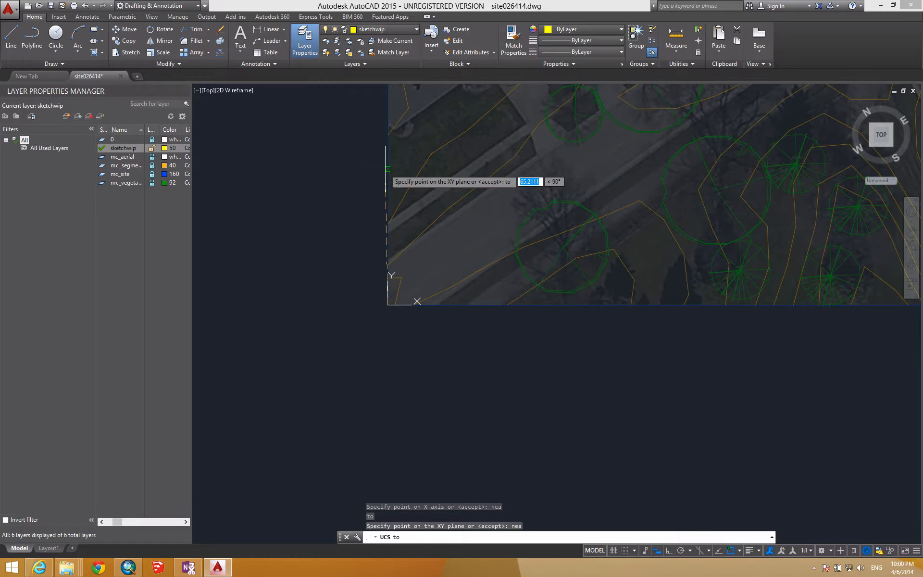
left_click(385, 169)
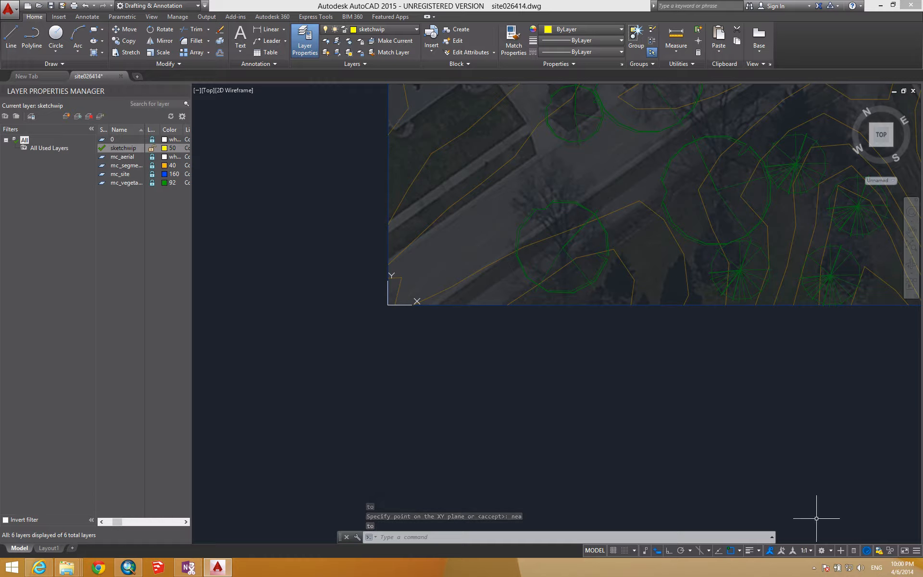
Review the enabled object snap modes in the drafting settings without changing them.
left_click(739, 551)
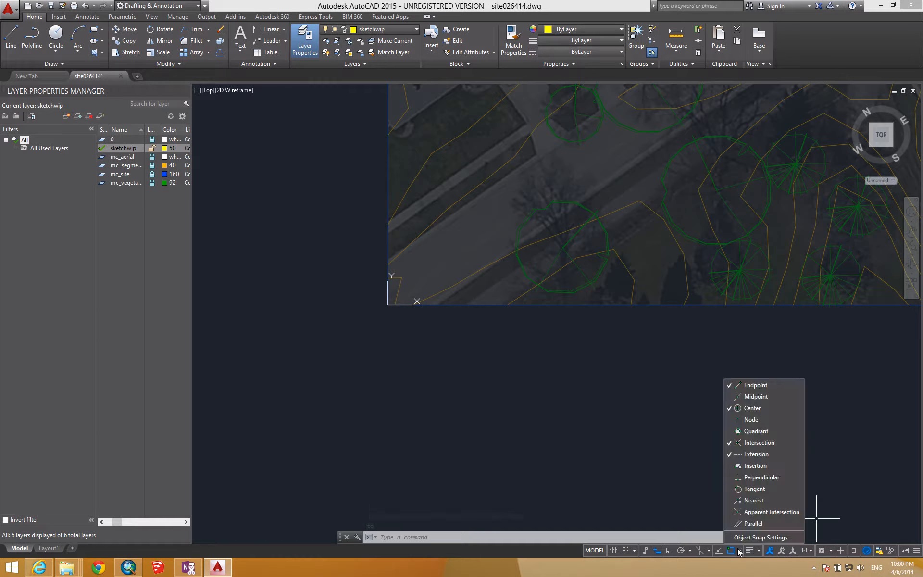
left_click(763, 537)
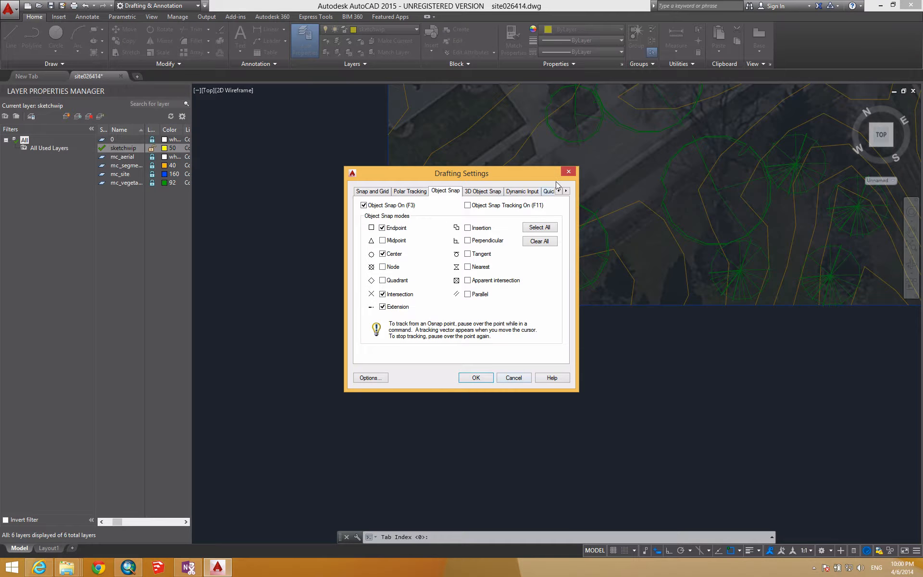
left_click(568, 171)
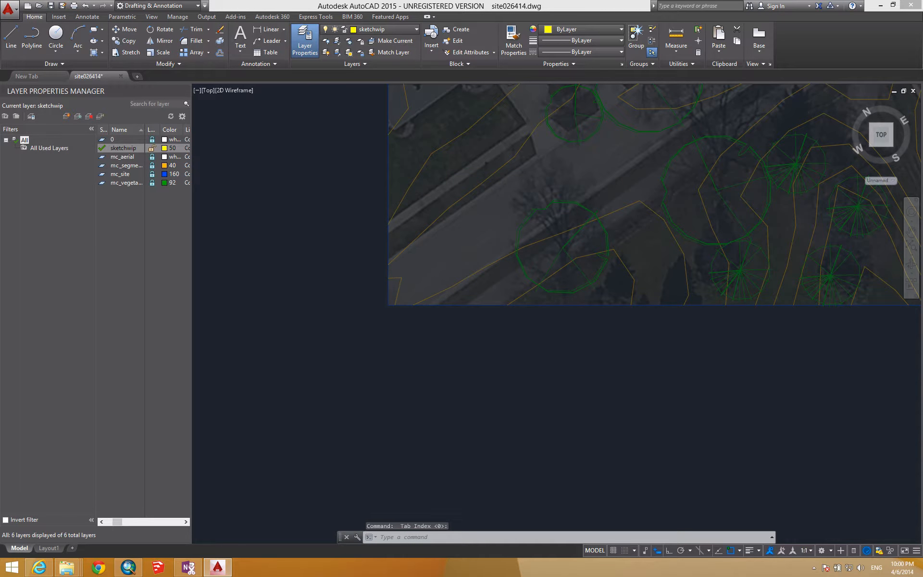
Rotate the plan view of the whole site a quarter turn and return it to the UCS-aligned orientation.
scroll(452, 316, "down", 6)
mouse_move(579, 266)
middle_mouse_down()
mouse_move(515, 327)
mouse_move(288, 323)
middle_mouse_up()
scroll(314, 317, "down", 4)
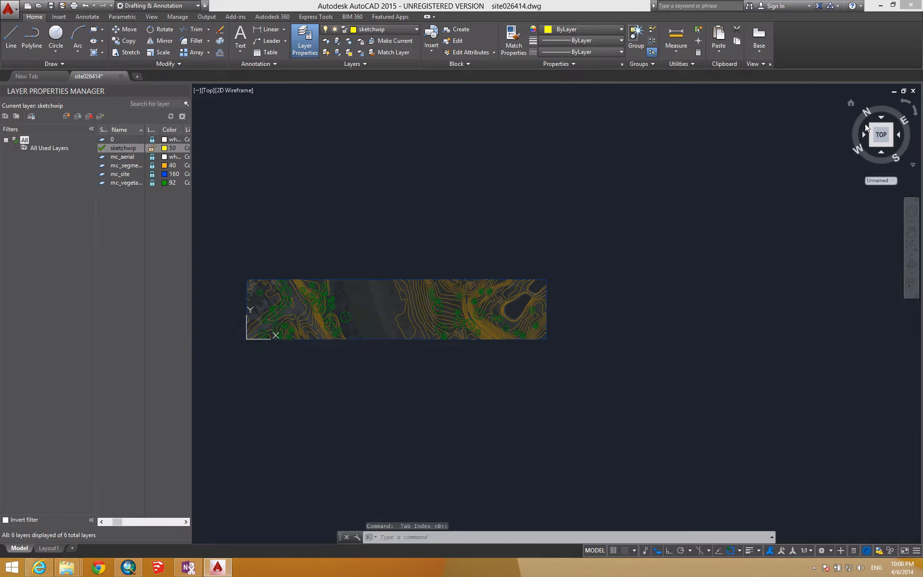
left_click(899, 104)
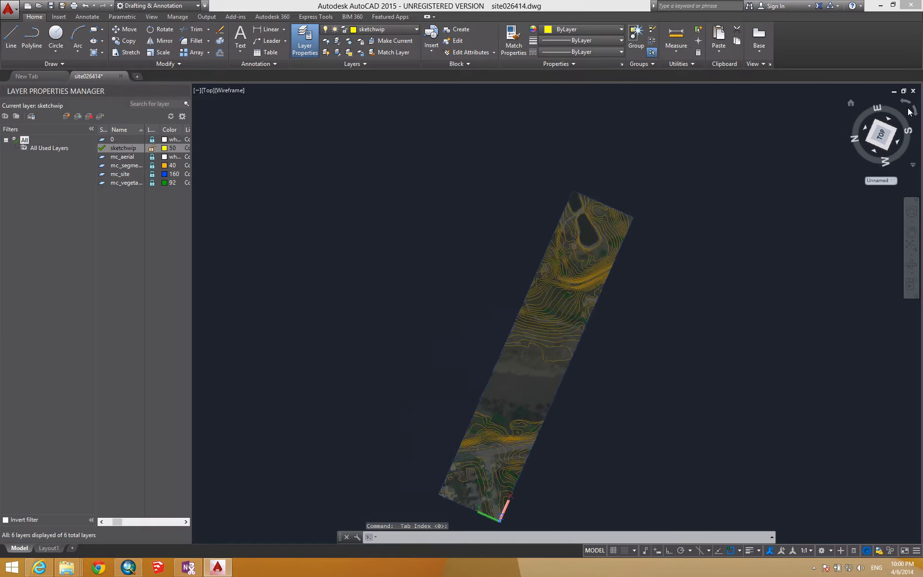
left_click(914, 111)
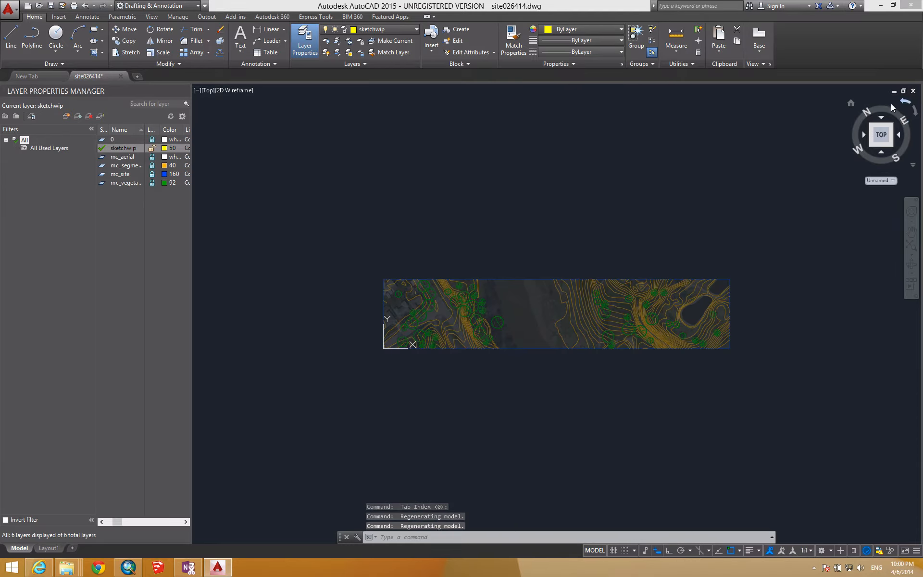
Draw a rectangle on the sketchwip layer from the site boundary's upper-left corner to its lower-right corner.
scroll(688, 278, "up", 2)
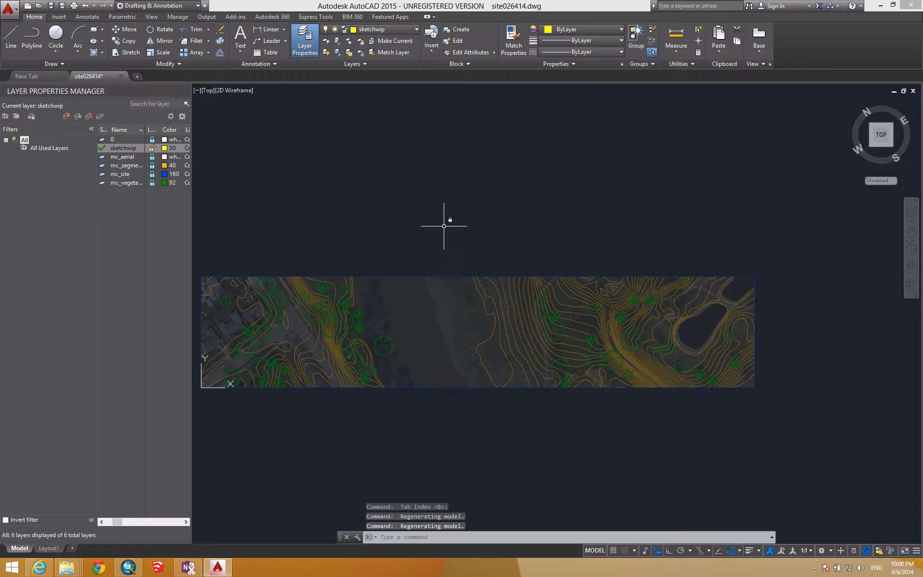
middle_click_drag(212, 202, 308, 171)
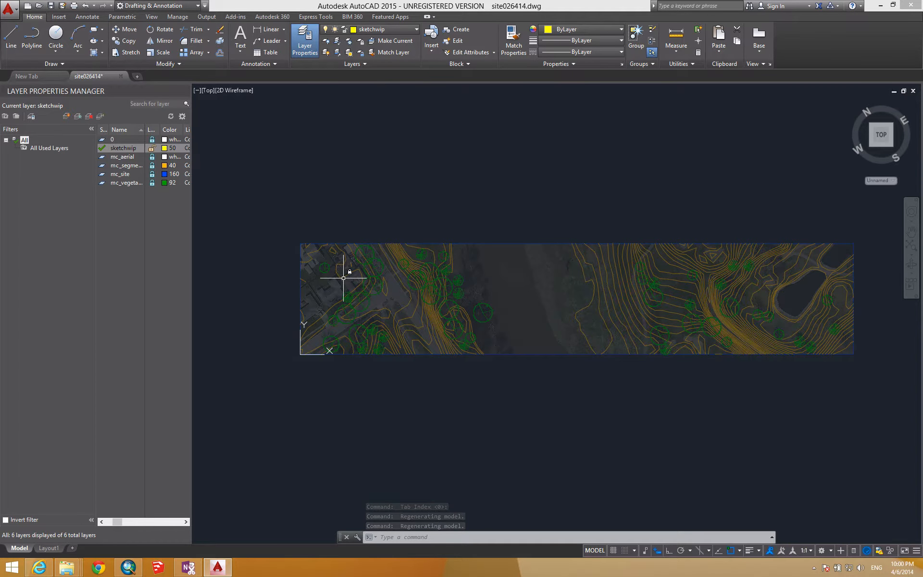
type("re")
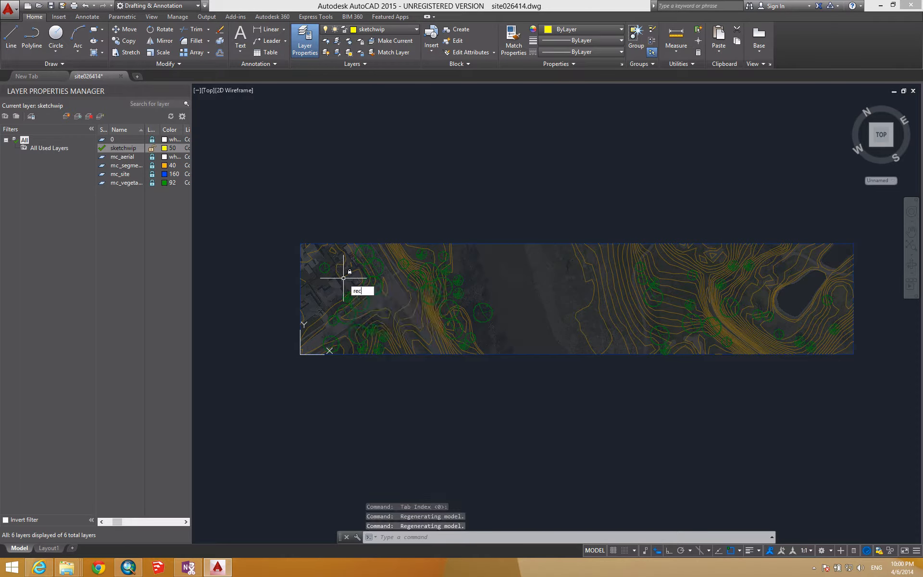
type("c")
key("Return")
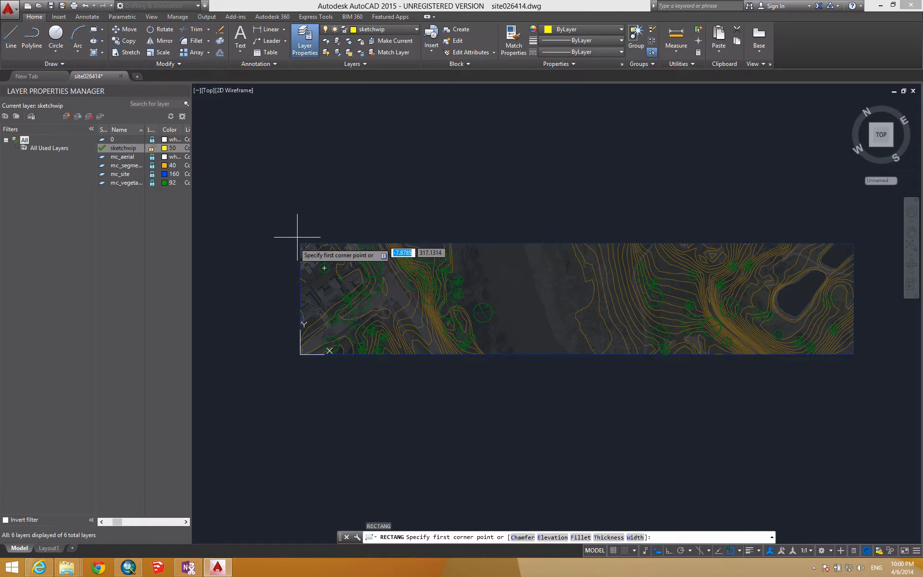
scroll(308, 240, "up", 6)
left_click(316, 245)
scroll(319, 251, "down", 5)
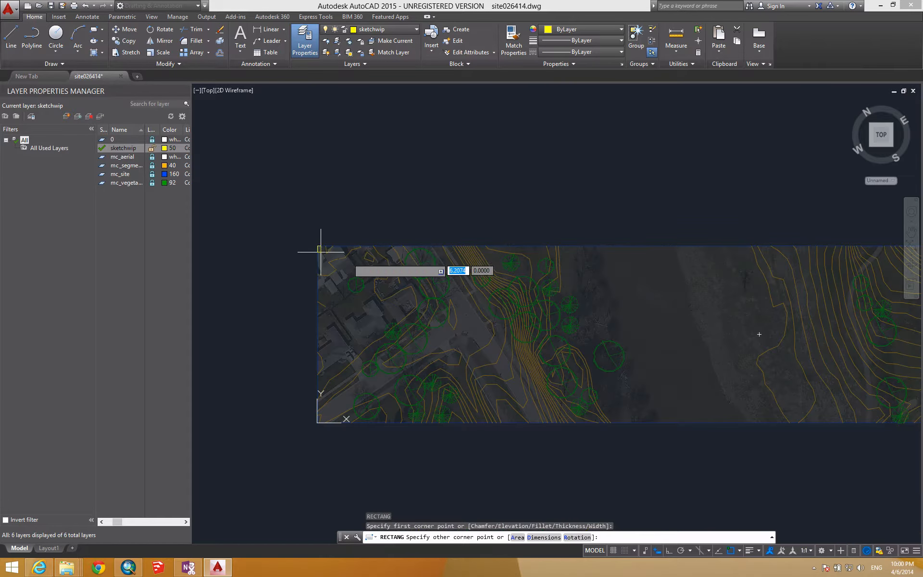
scroll(486, 338, "up", 3)
scroll(714, 392, "up", 4)
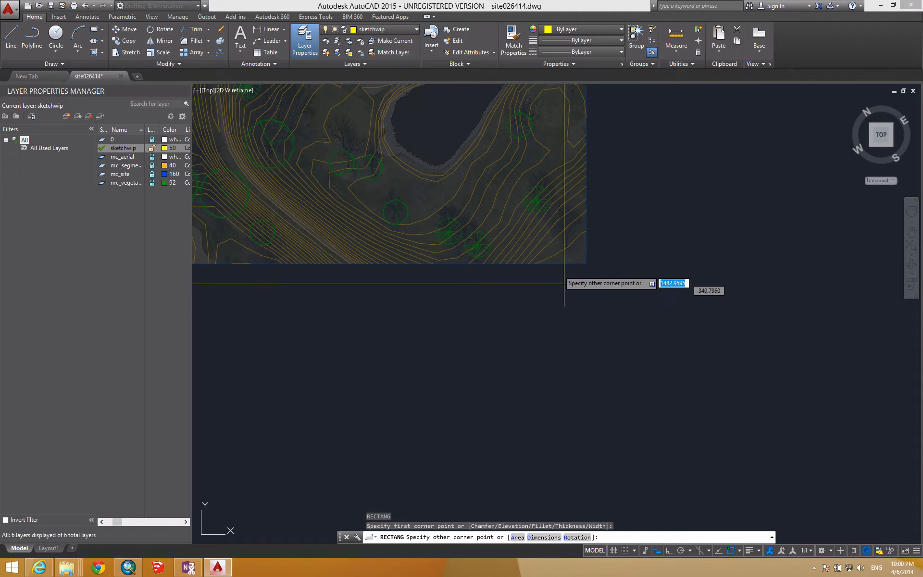
left_click(586, 263)
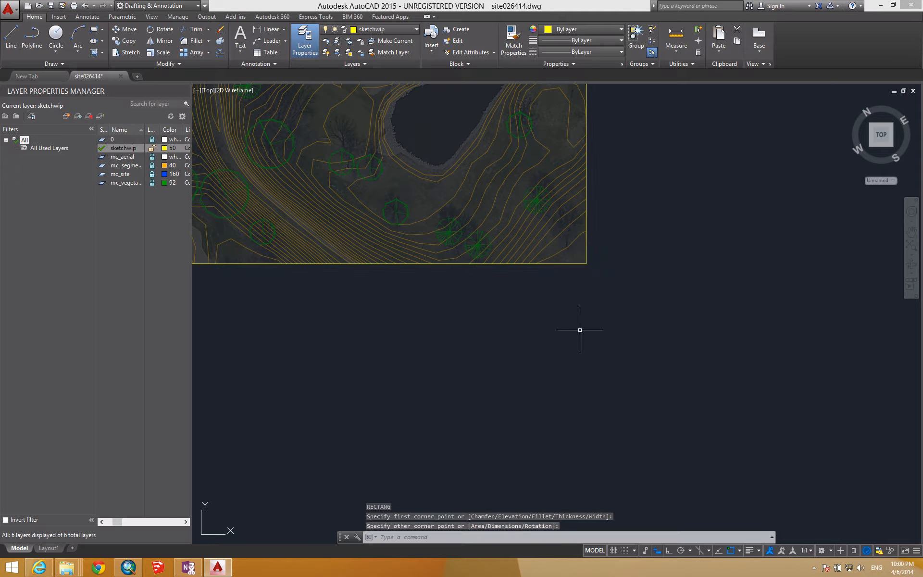
Look over the site drawing inside the boundary rectangle from end to end, including the contours and trees.
scroll(578, 330, "down", 4)
mouse_move(523, 327)
middle_mouse_down()
mouse_move(535, 336)
mouse_move(836, 323)
middle_mouse_up()
middle_click_drag(771, 308, 678, 364)
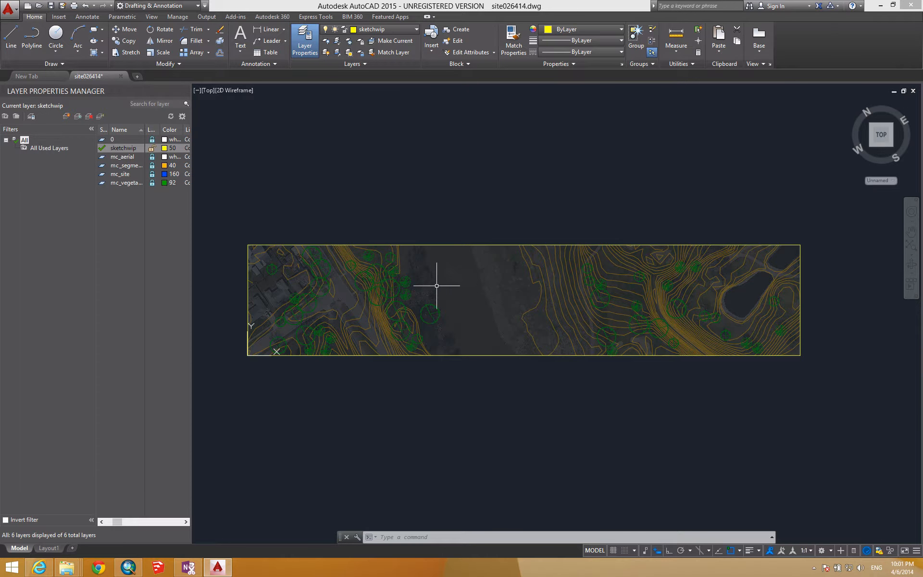
scroll(611, 290, "up", 2)
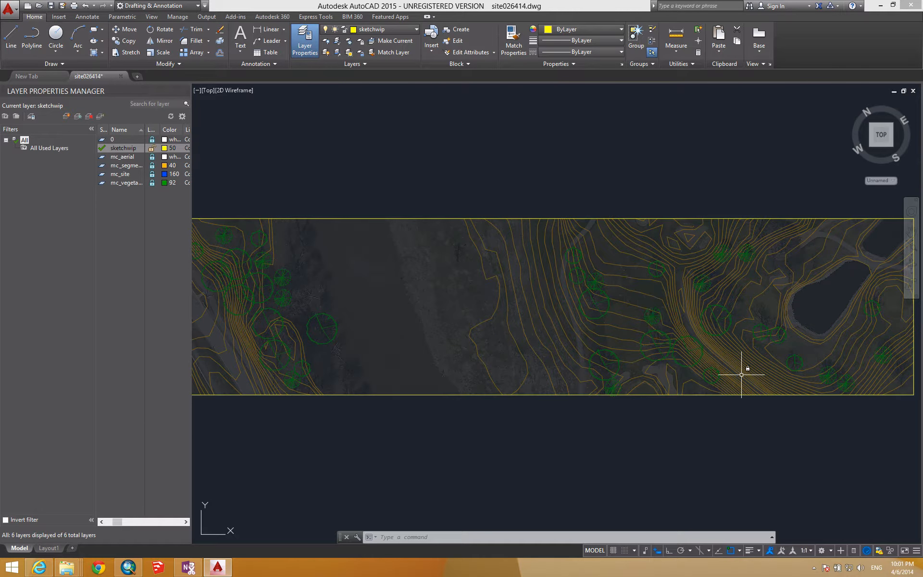
middle_click_drag(284, 290, 603, 283)
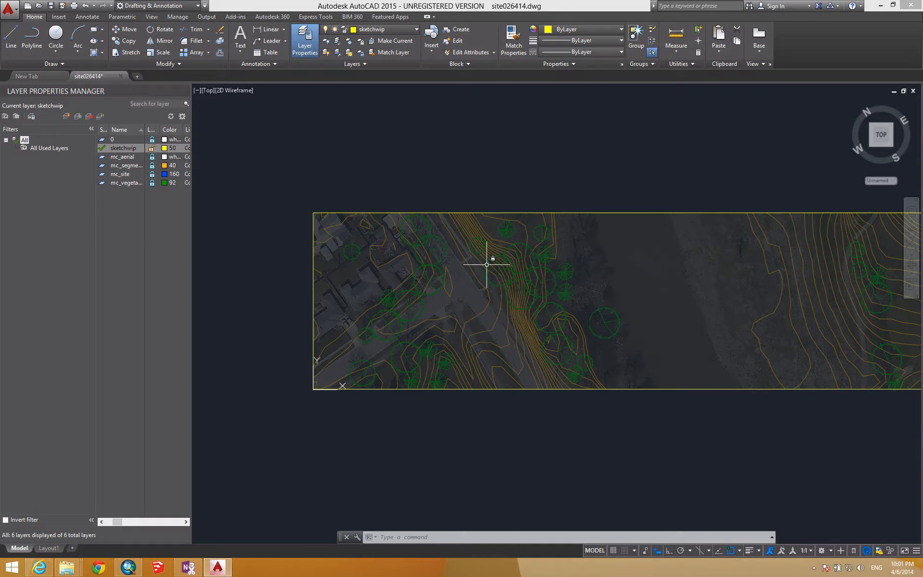
mouse_move(486, 265)
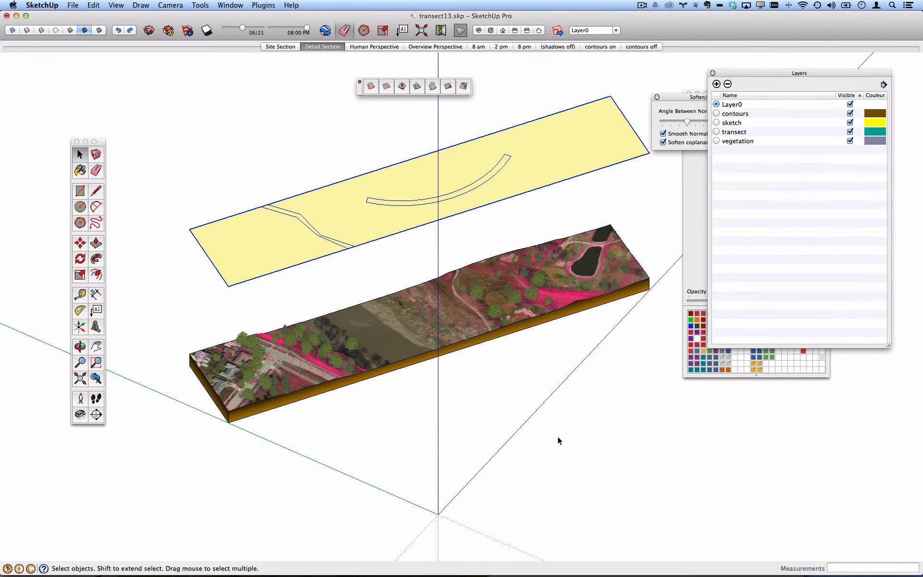
Switch to SketchUp and examine the transect model's trees and contours along the riverbank up close.
middle_click_drag(559, 440, 368, 336)
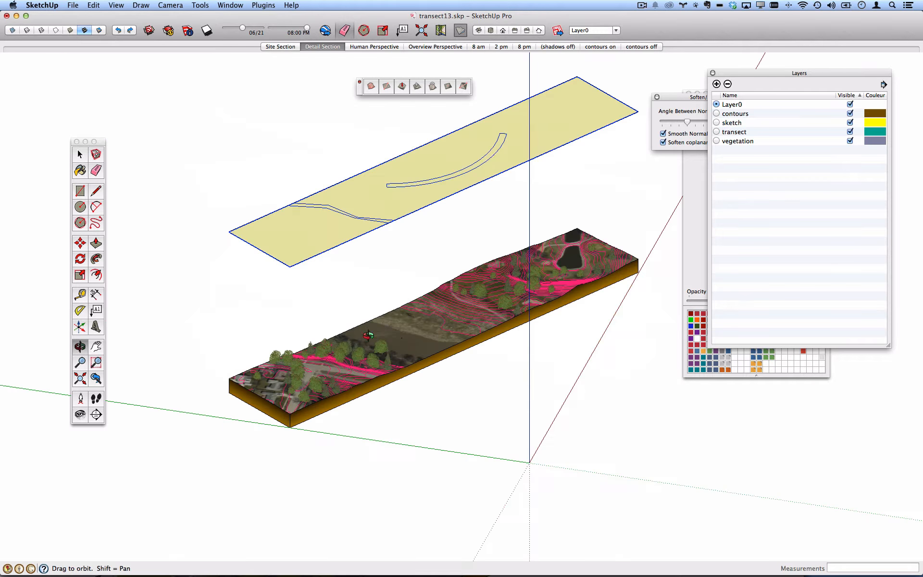
scroll(384, 351, "up", 5)
middle_click_drag(87, 412, 43, 404)
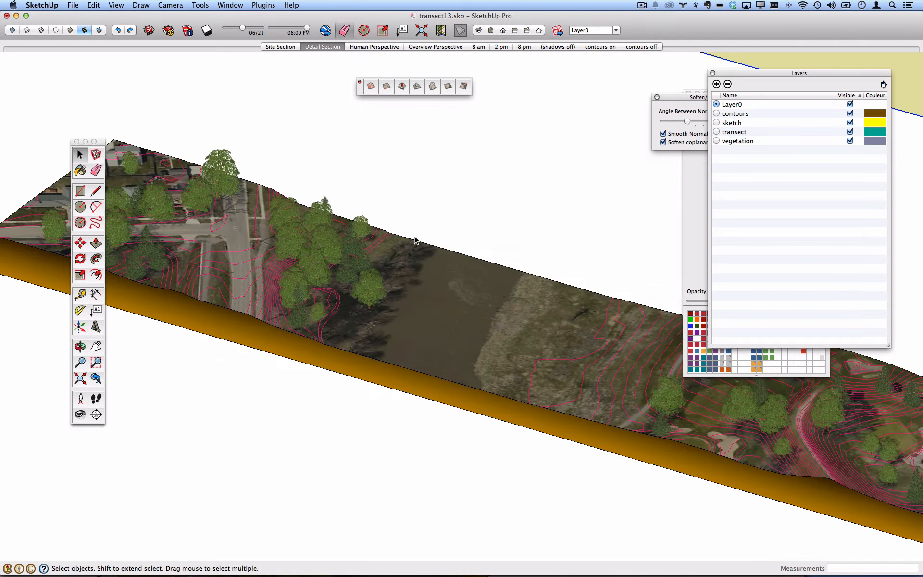
scroll(301, 270, "up", 5)
middle_click_drag(293, 270, 385, 309)
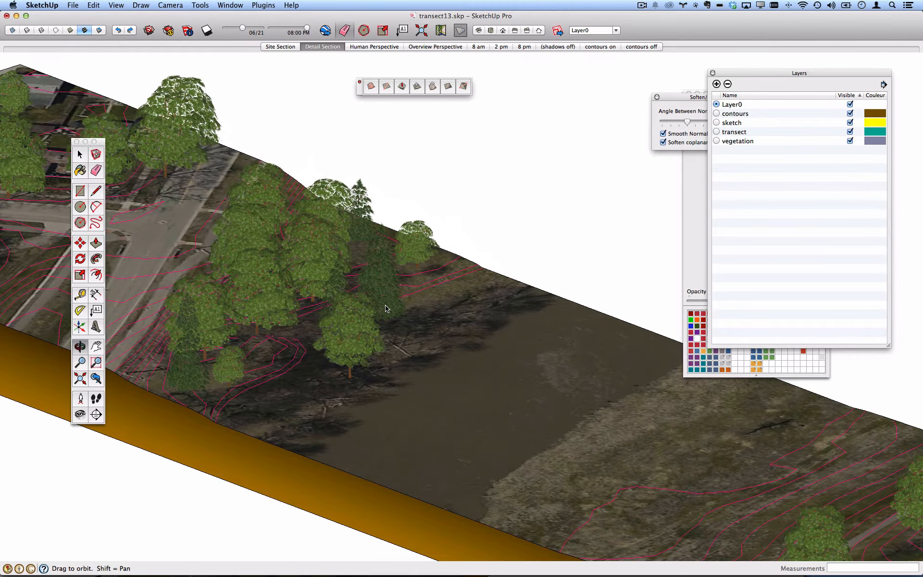
scroll(357, 338, "down", 8)
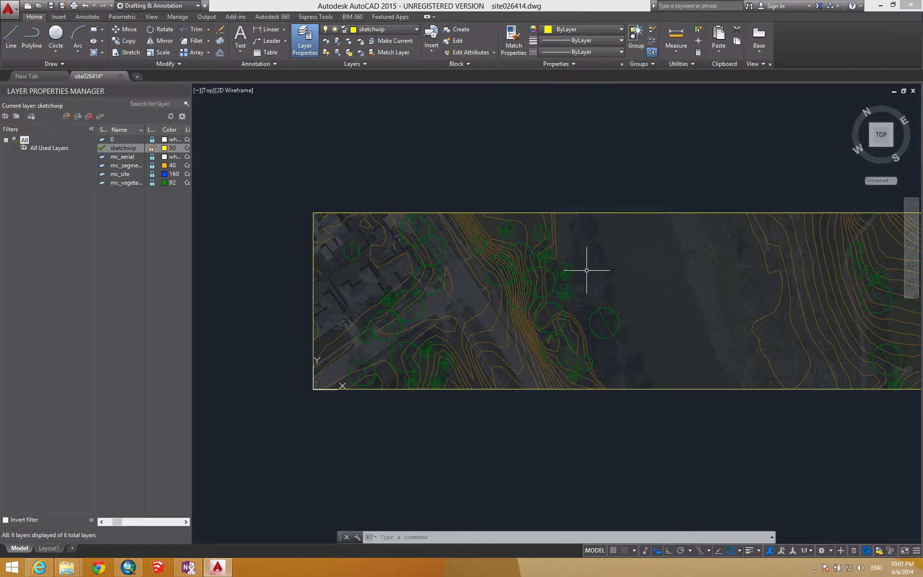
Switch back to AutoCAD and look along the plan from the river to the ponds, ending with the whole site in view.
middle_click_drag(720, 304, 405, 263)
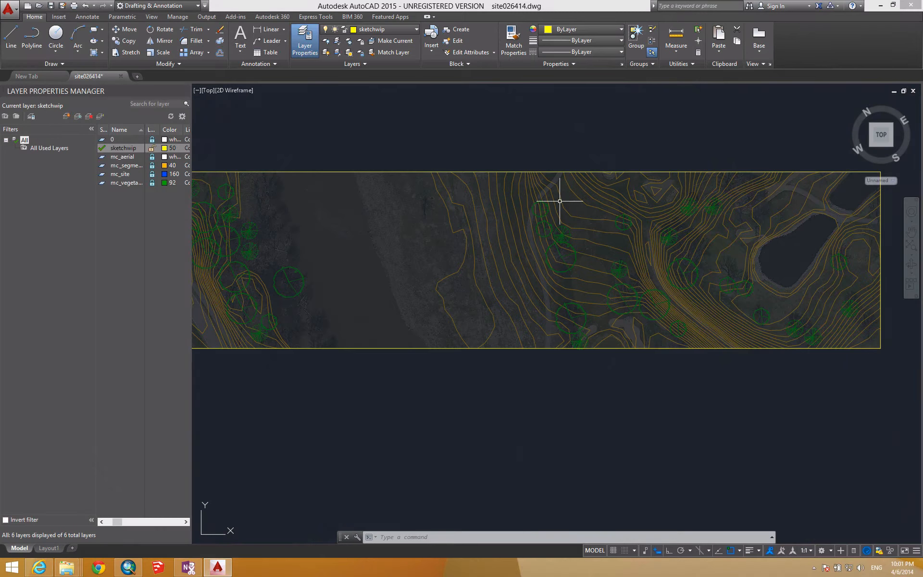
middle_click_drag(426, 282, 599, 298)
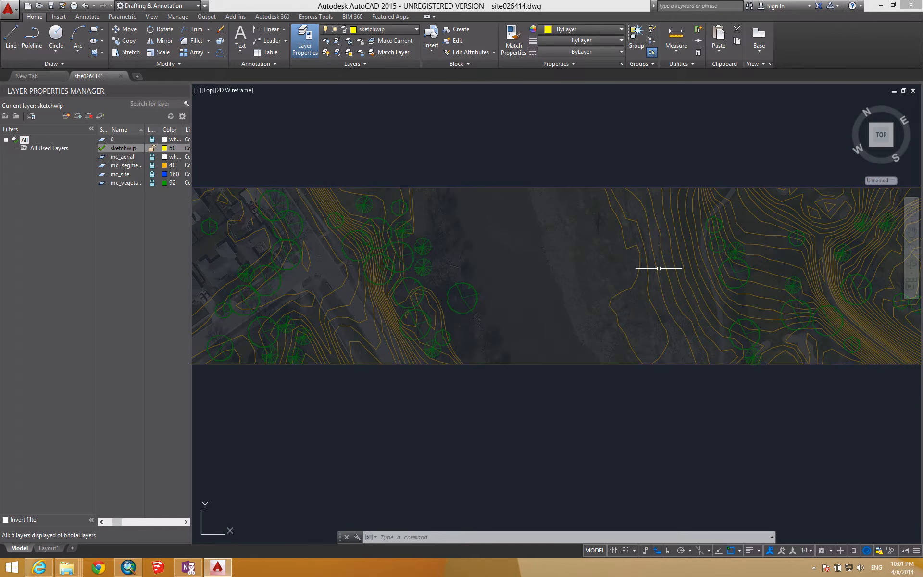
scroll(658, 268, "down", 2)
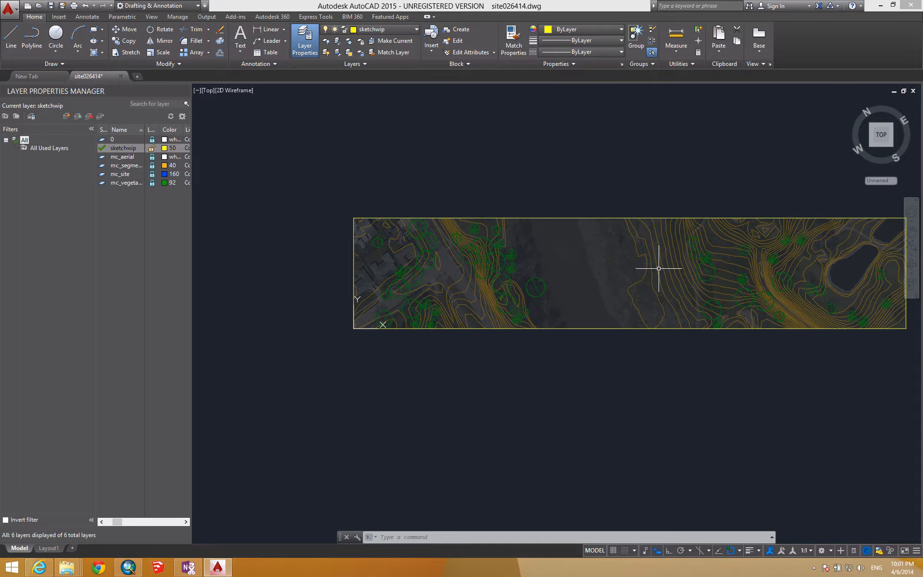
middle_click_drag(658, 268, 606, 263)
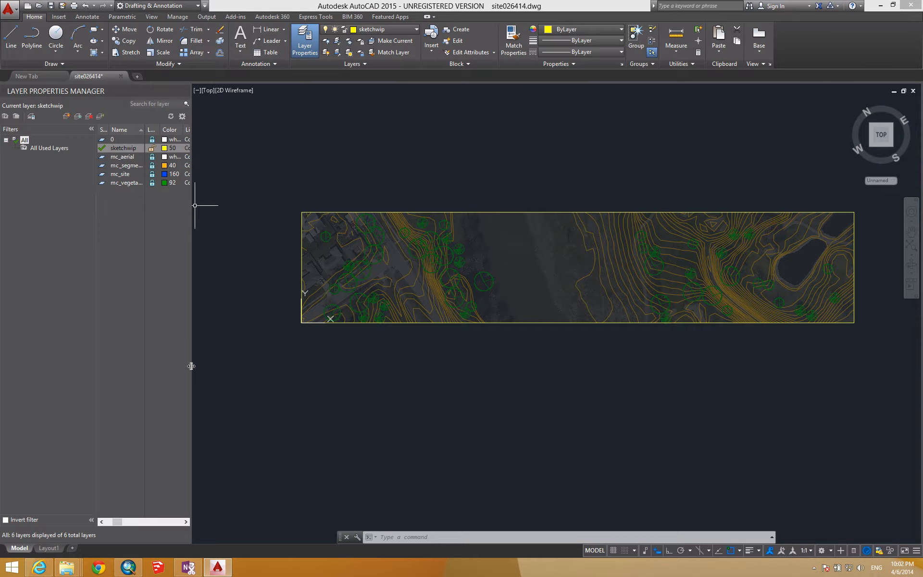
Freeze the mc_aerial, segment, mc_site and vegetation layers so only the sketch layer's boundary rectangle is displayed.
left_click_drag(190, 368, 244, 359)
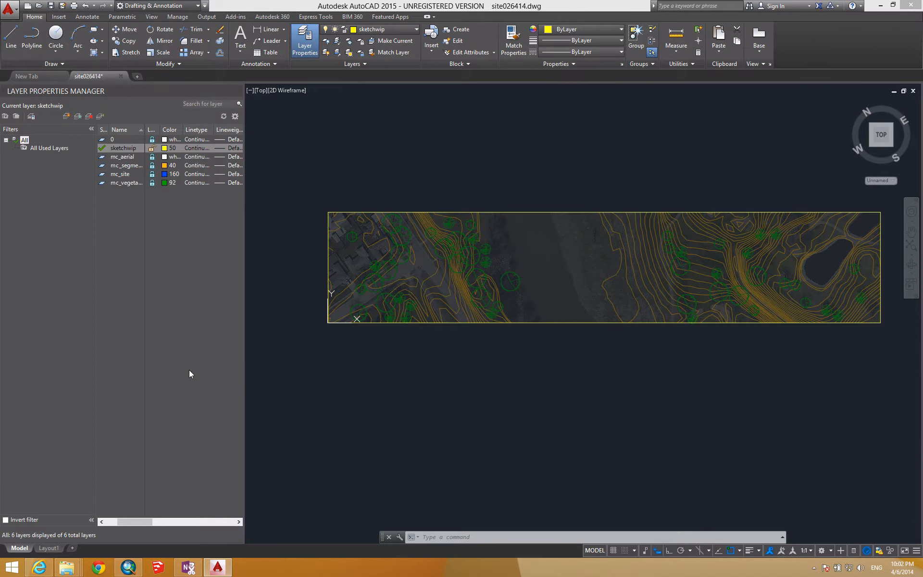
left_click_drag(139, 518, 128, 518)
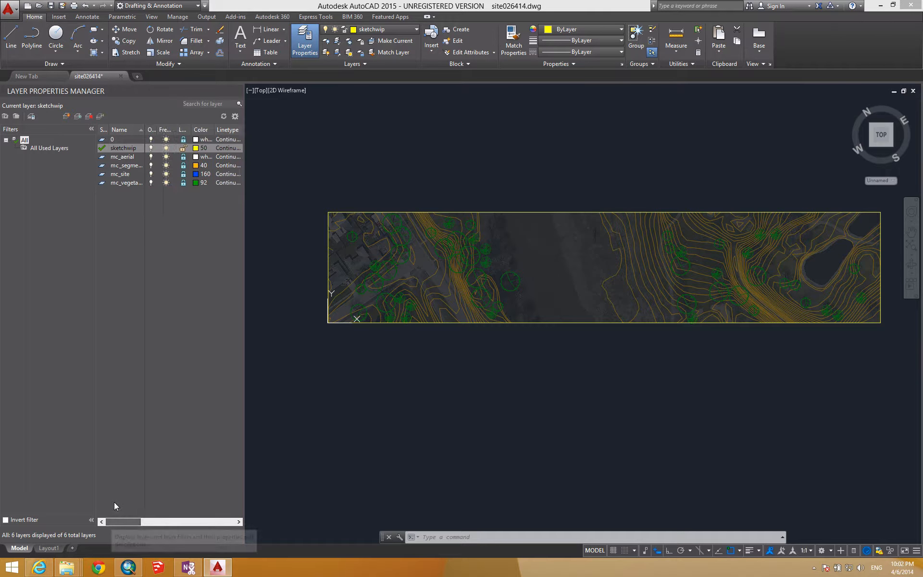
left_click(165, 157)
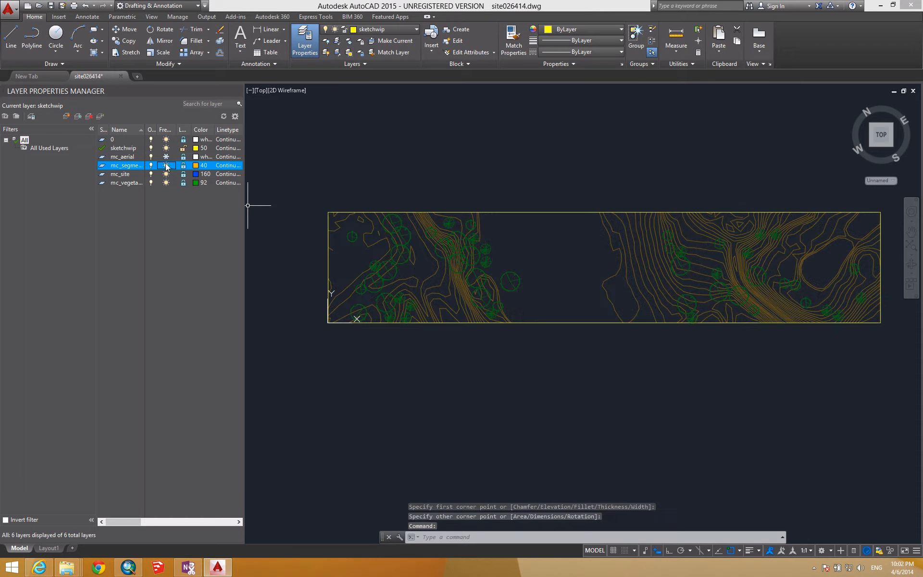
left_click(166, 165)
left_click(166, 174)
left_click(166, 182)
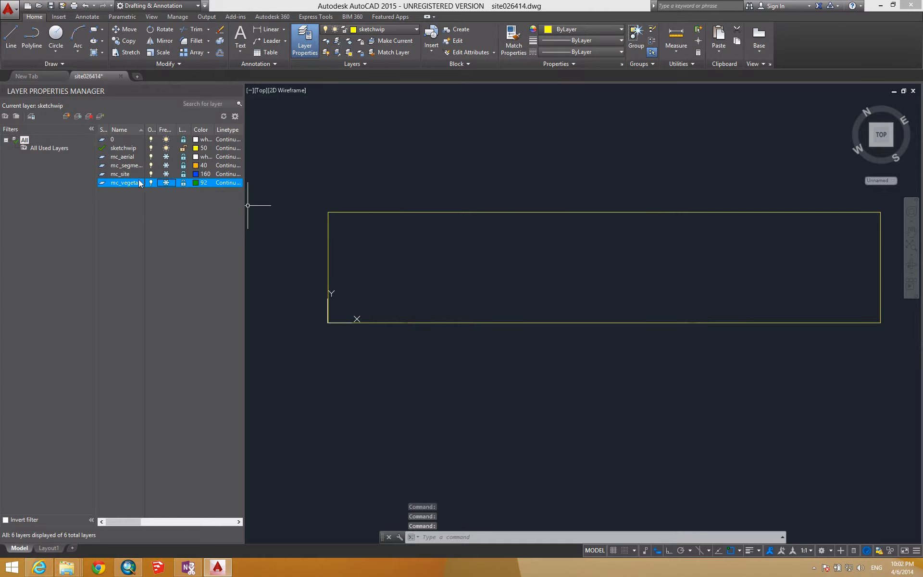
Briefly thaw and refreeze the vegetation layer, and thaw mc_aerial as the background for sketching.
left_click(166, 183)
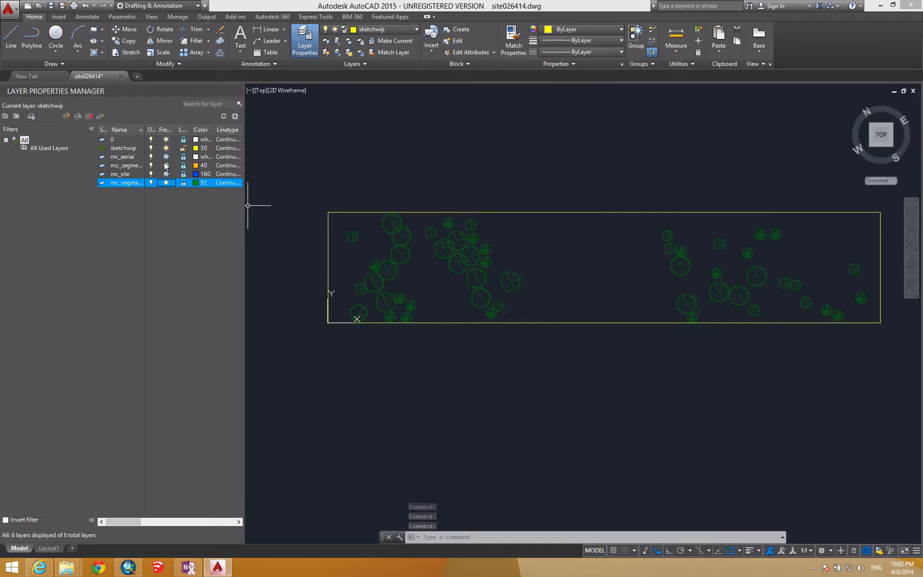
left_click(166, 183)
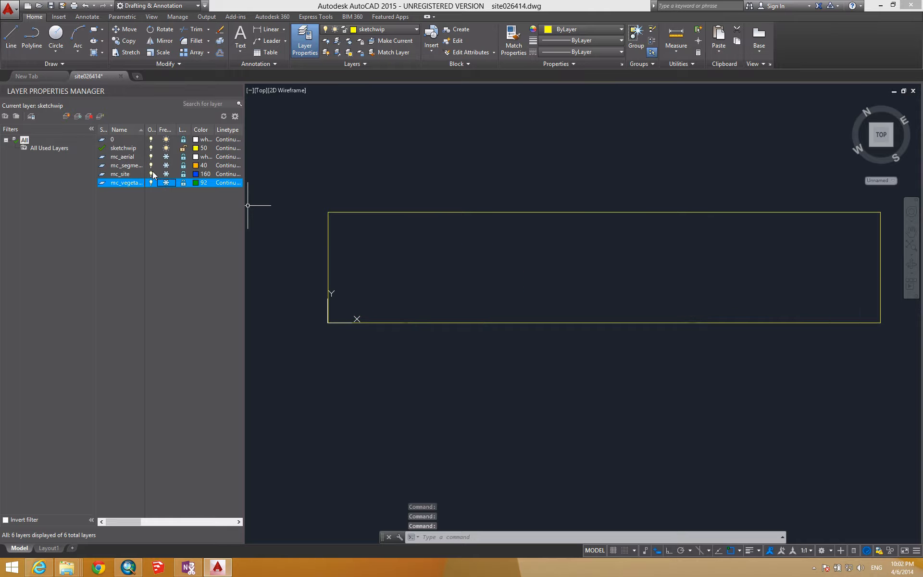
left_click(166, 156)
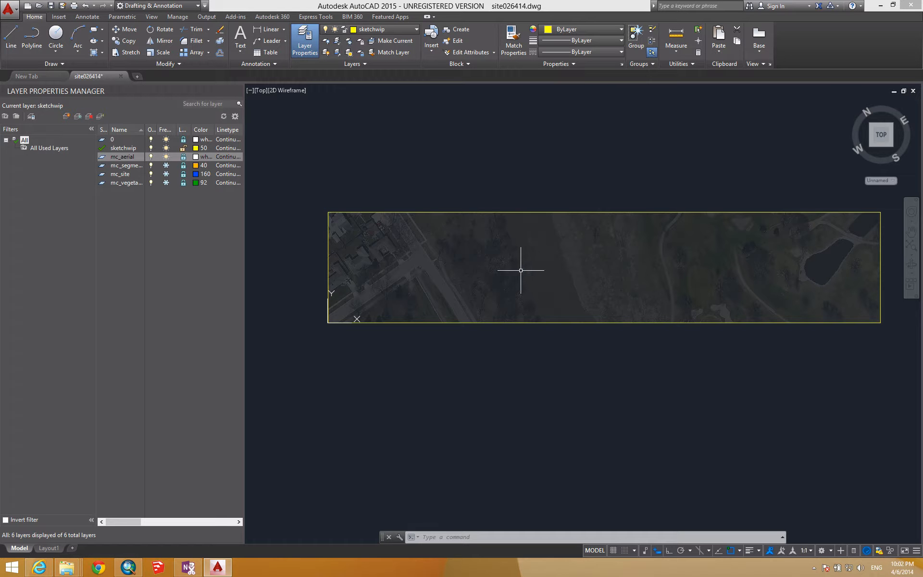
Start a polyline on the upper boundary line where the street crosses it, using the Nearest object snap.
middle_click_drag(494, 279, 480, 284)
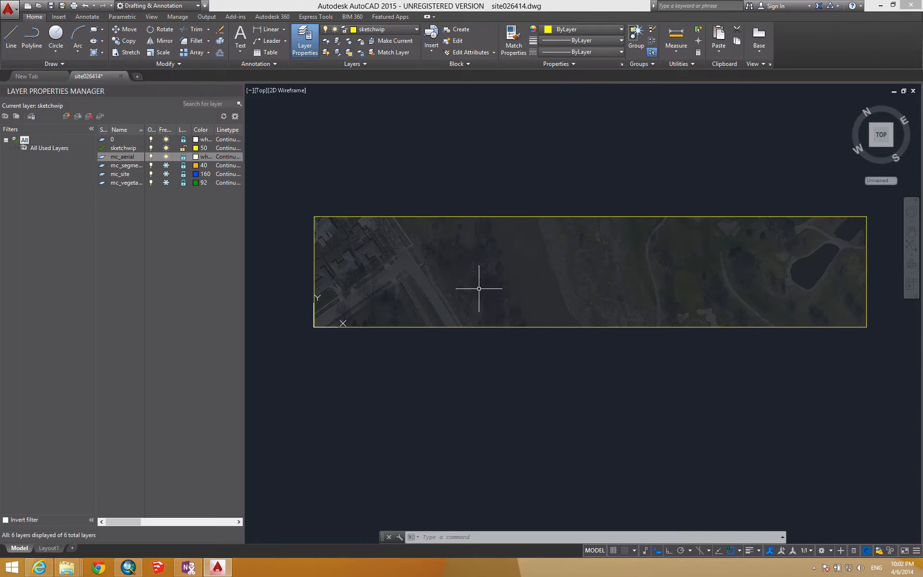
scroll(514, 282, "up", 3)
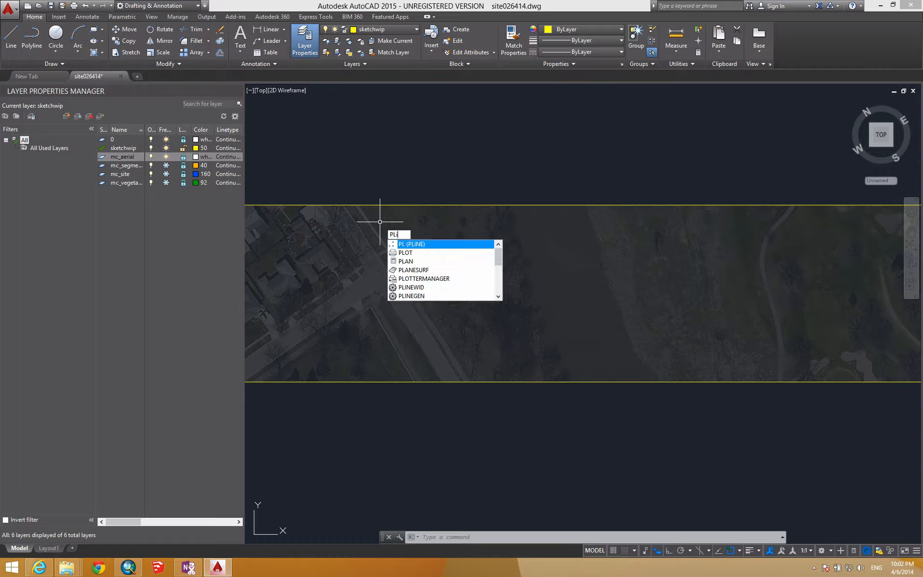
type("l")
key("Return")
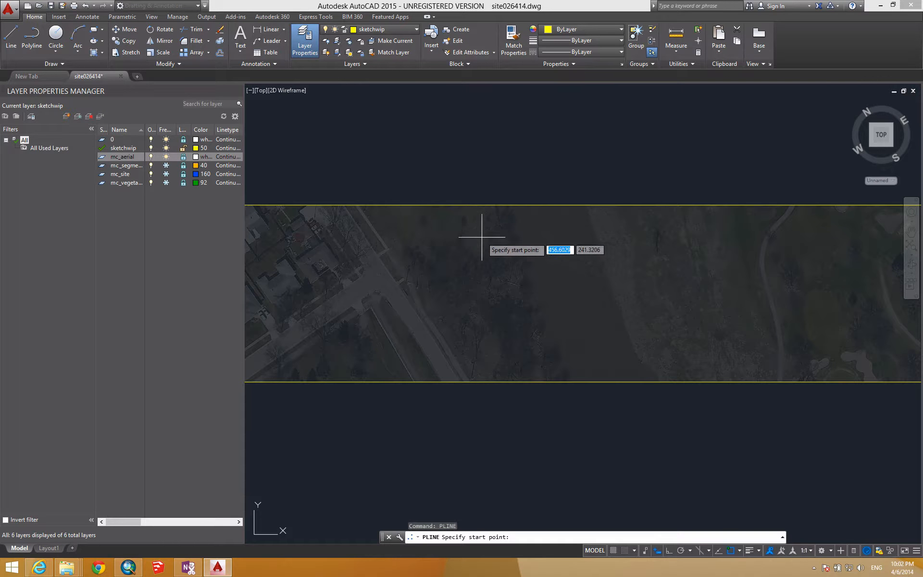
scroll(352, 207, "up", 4)
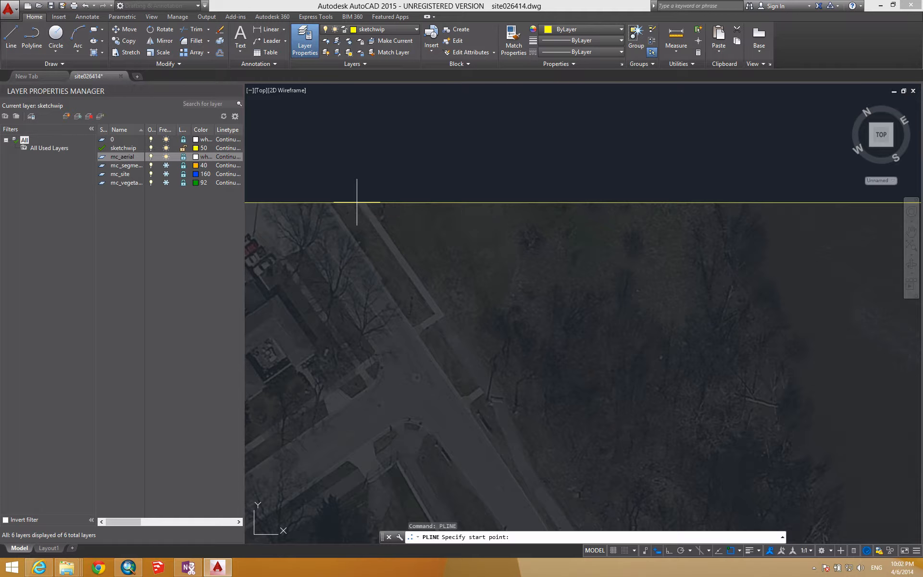
type("nea")
key("Return")
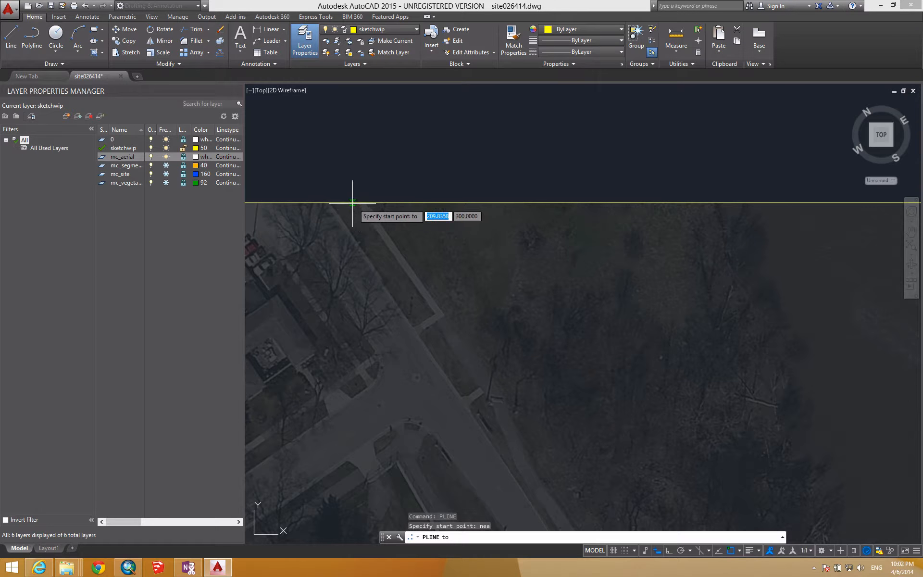
left_click(357, 202)
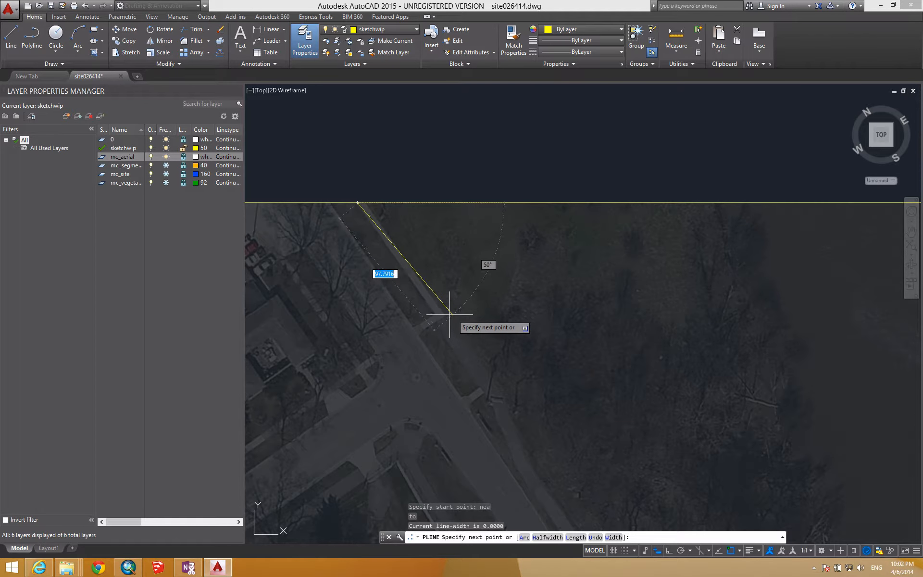
Continue the polyline with four zigzag segments alongside the street, ending beyond the lower boundary line.
left_click(471, 307)
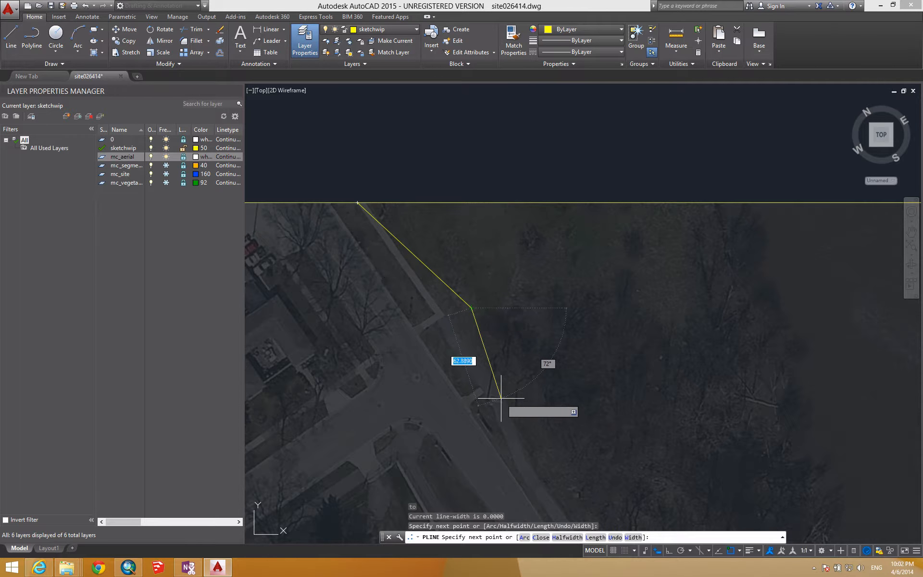
left_click(511, 450)
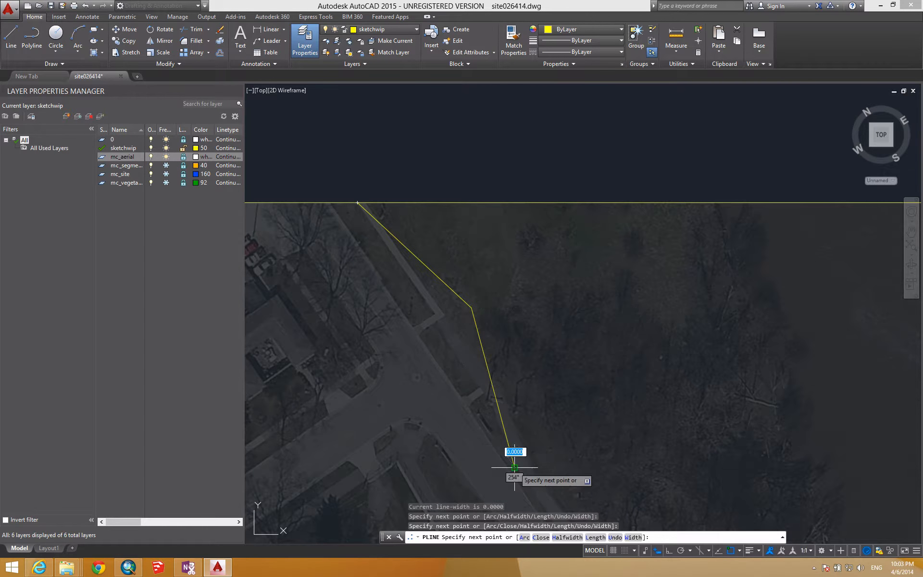
middle_click_drag(511, 450, 430, 109)
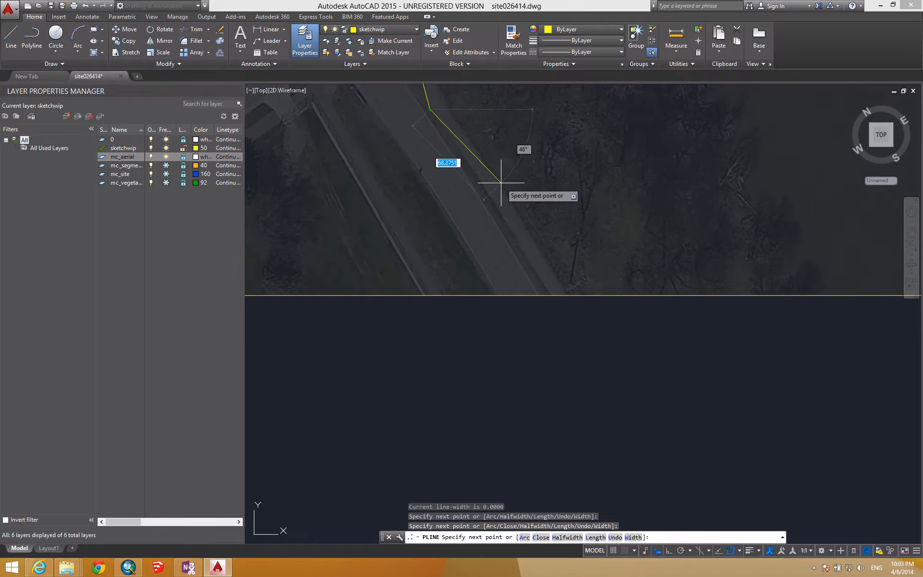
left_click(535, 194)
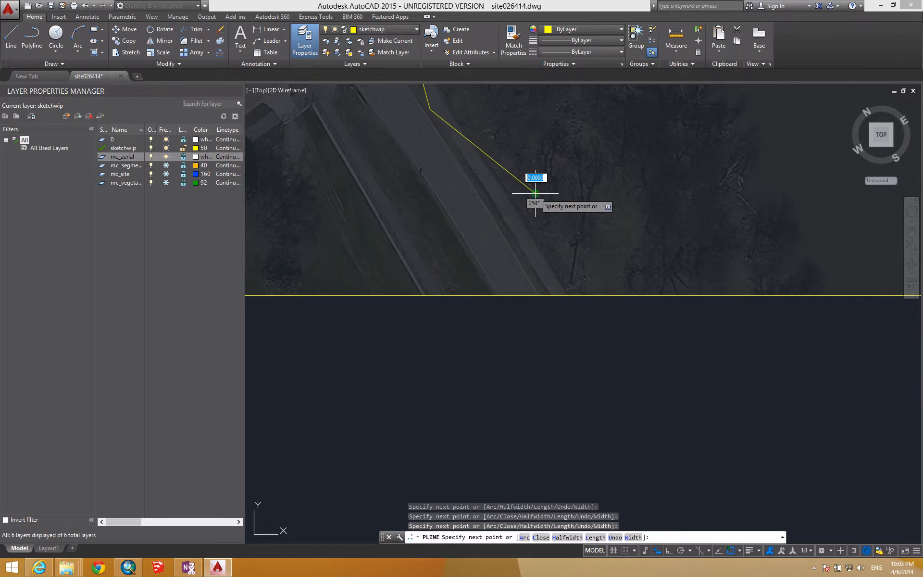
left_click(562, 359)
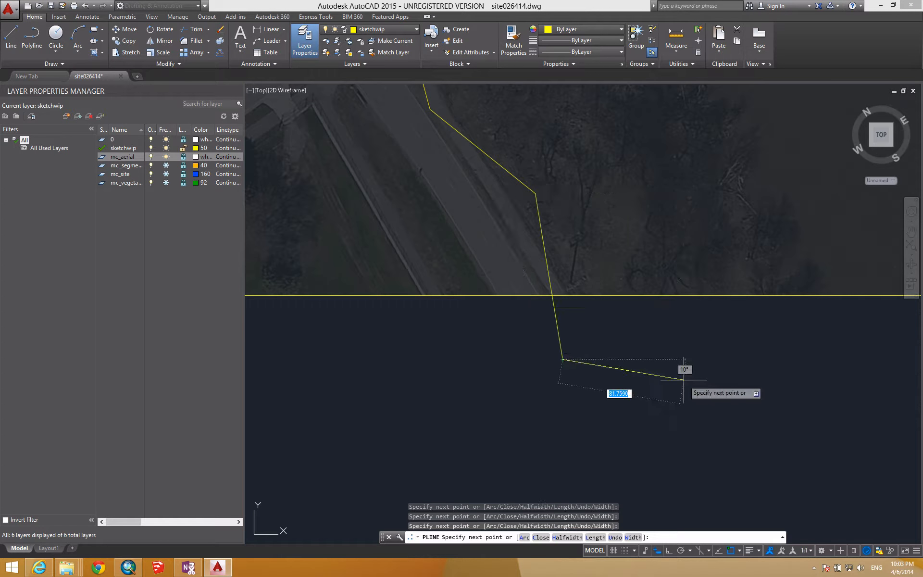
key("Escape")
Offset the zigzag polyline by 10 toward the river to form a path.
scroll(669, 264, "down", 4)
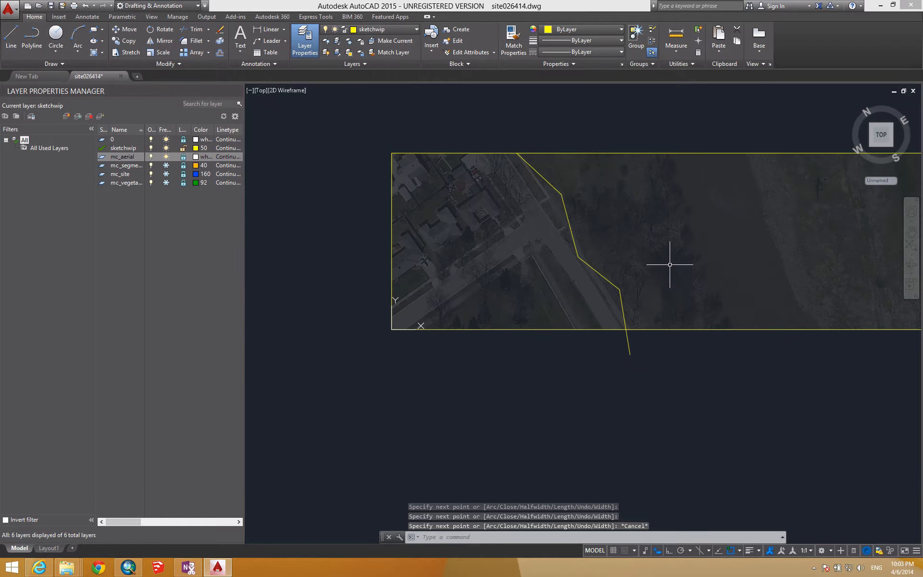
middle_click_drag(608, 305, 490, 252)
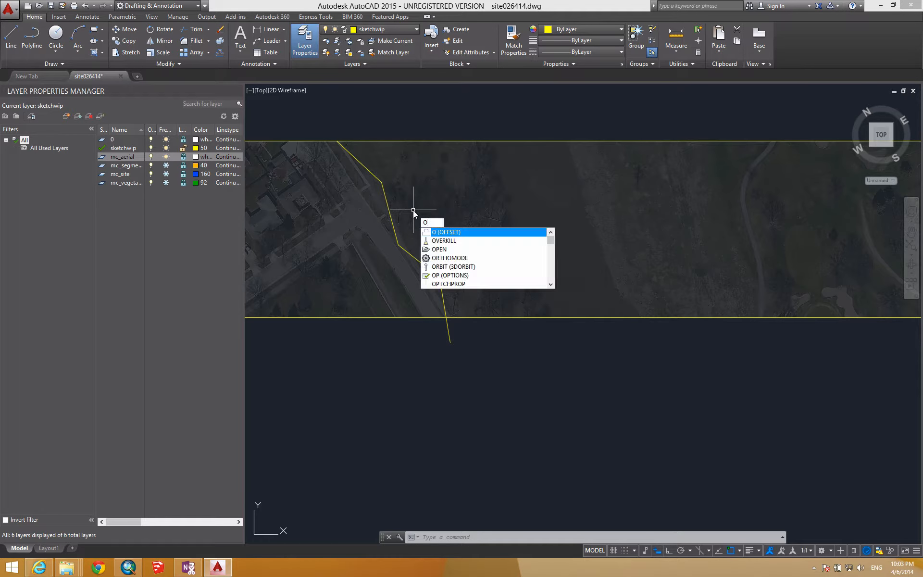
type("ff")
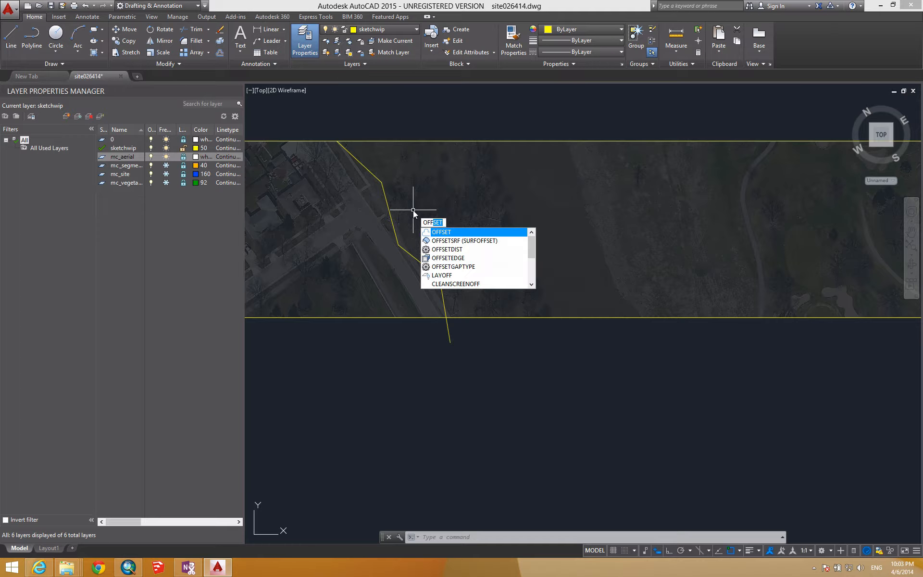
key("Return")
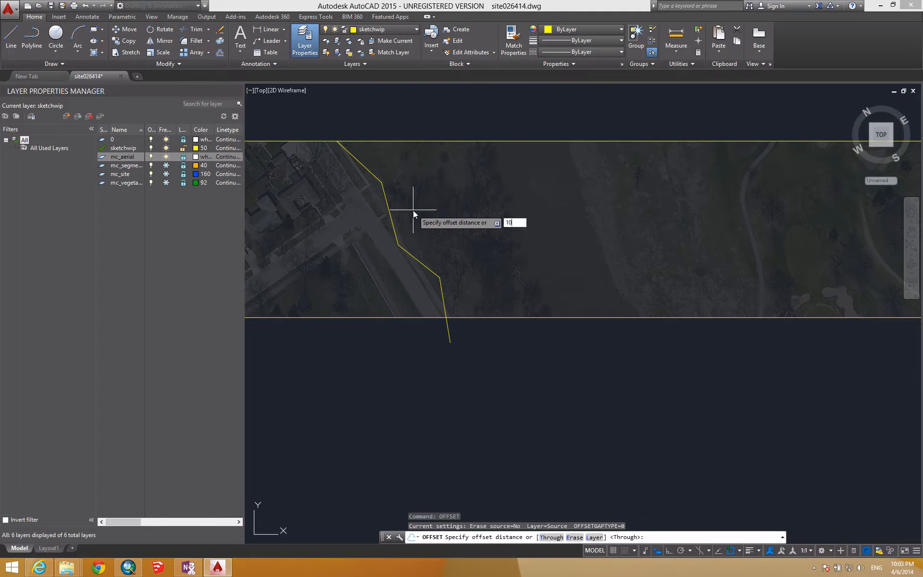
key("Return")
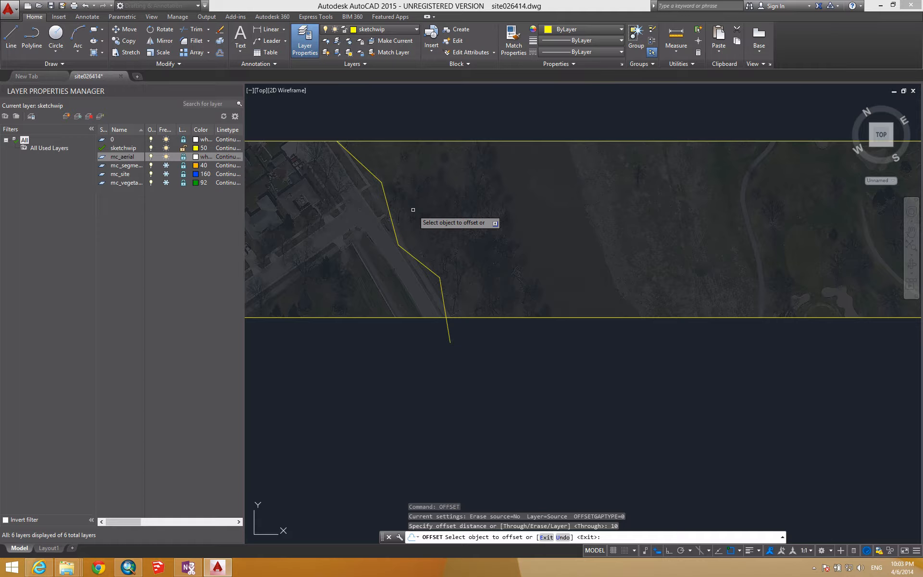
left_click(387, 202)
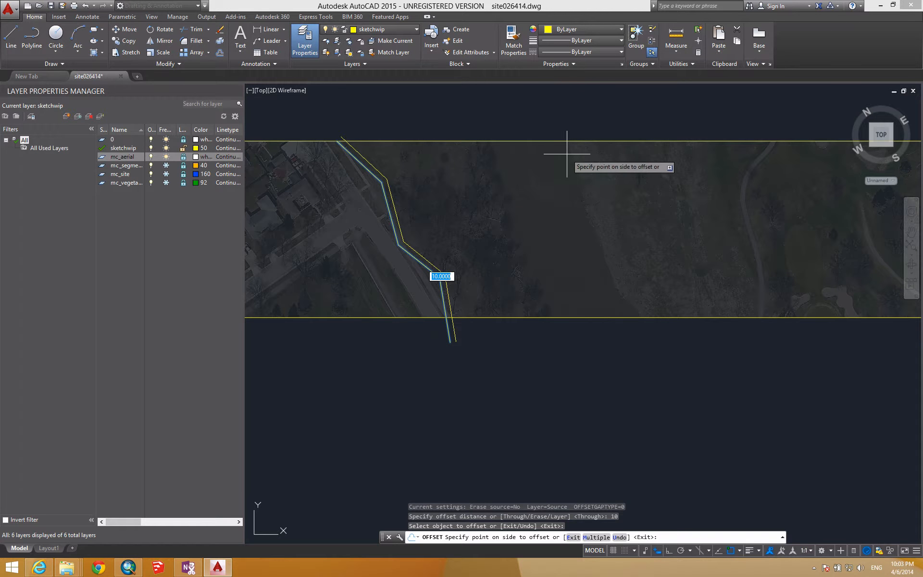
left_click(622, 181)
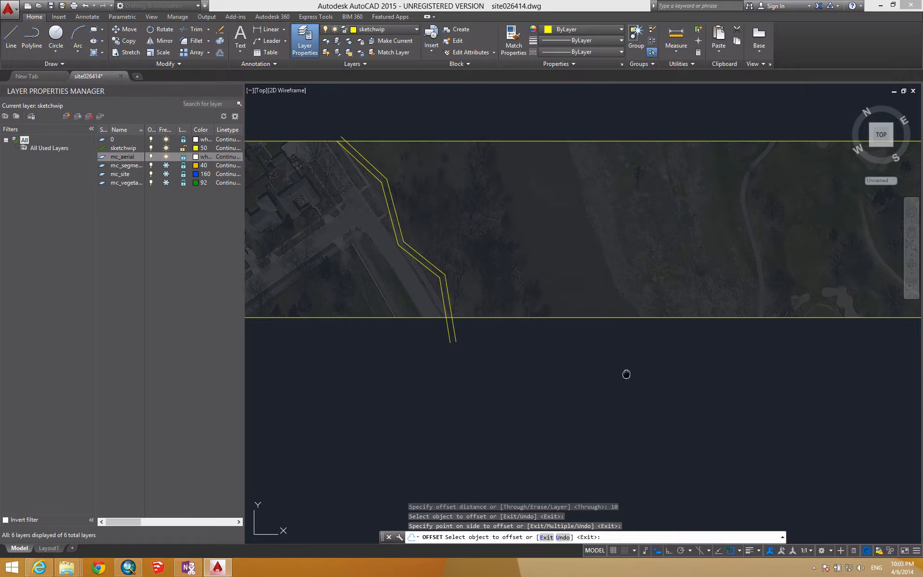
middle_click_drag(624, 372, 455, 383)
middle_click_drag(615, 325, 451, 332)
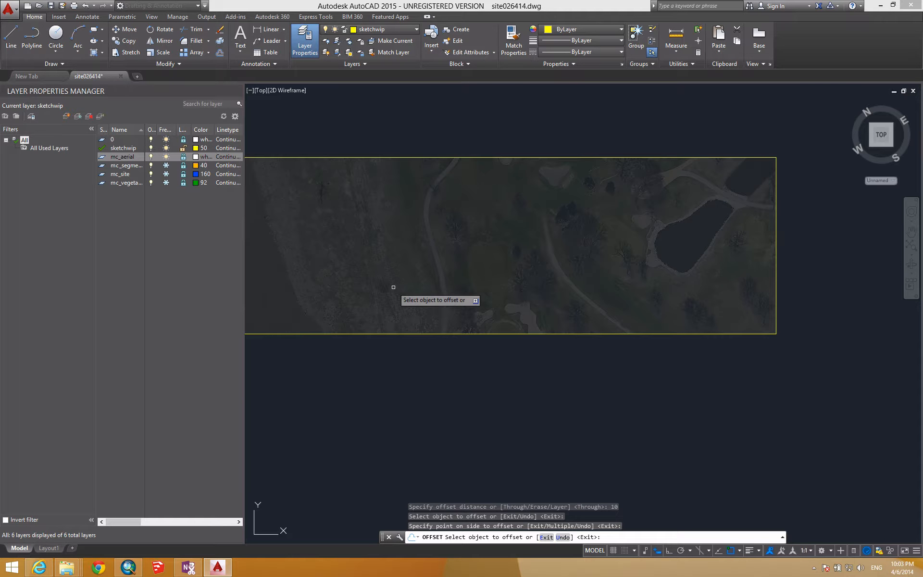
middle_click_drag(385, 255, 518, 276)
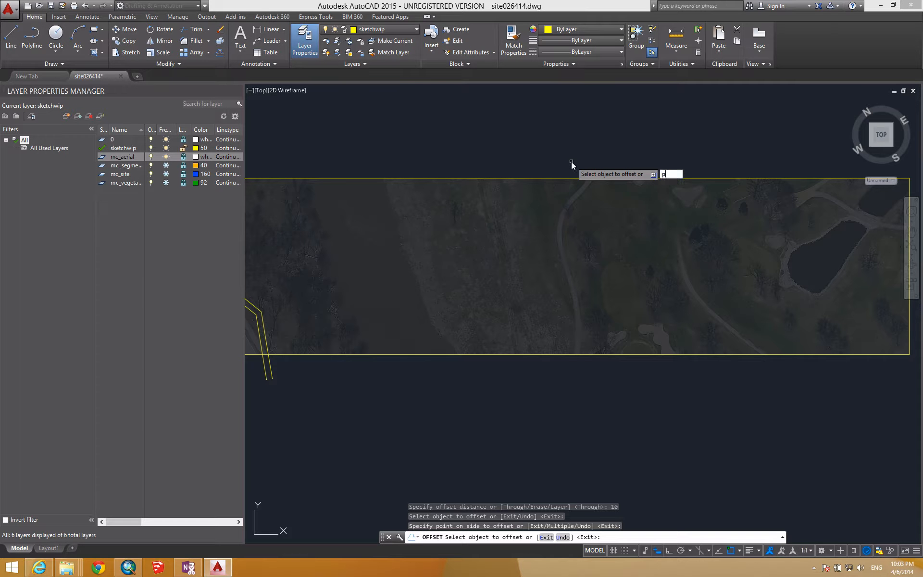
type("line")
key("Return")
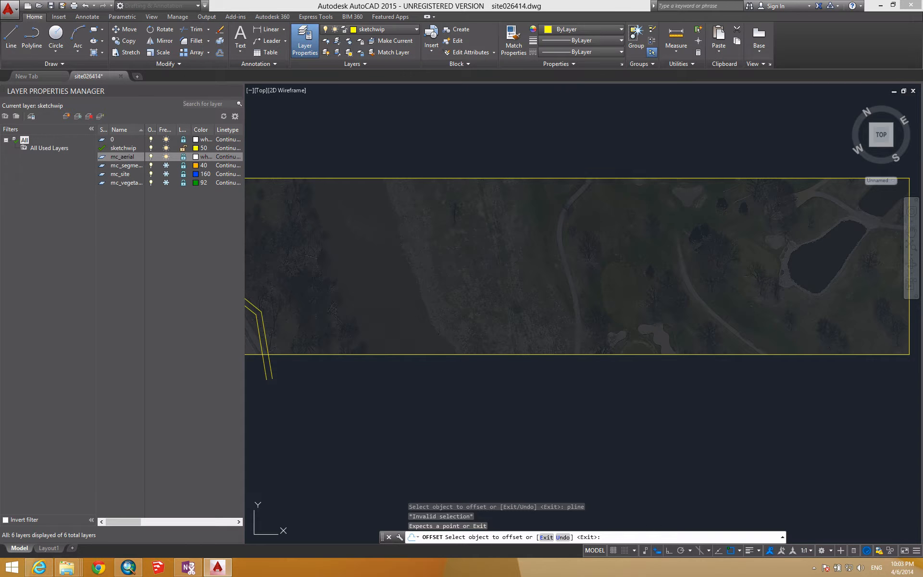
key("Escape")
key("Escape")
key("Escape")
key("Escape")
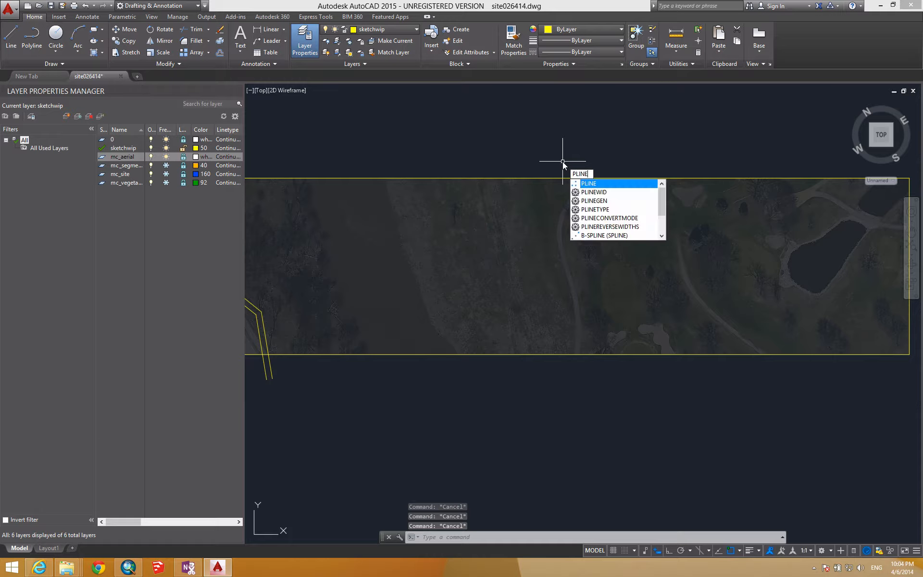
Start a polyline above the upper boundary line near the golf-course path with a straight segment about 7 long, and switch it to arcs.
key("Return")
scroll(562, 161, "up", 5)
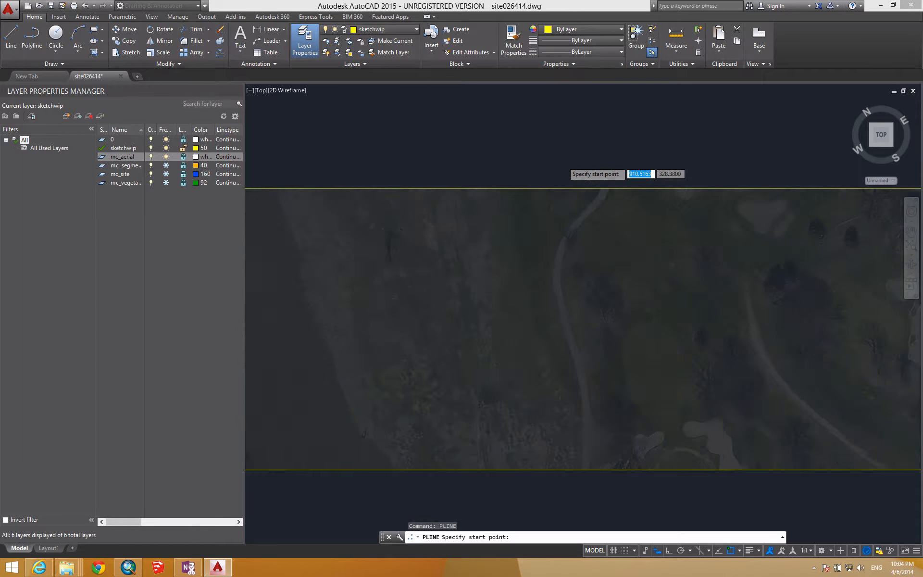
left_click(541, 155)
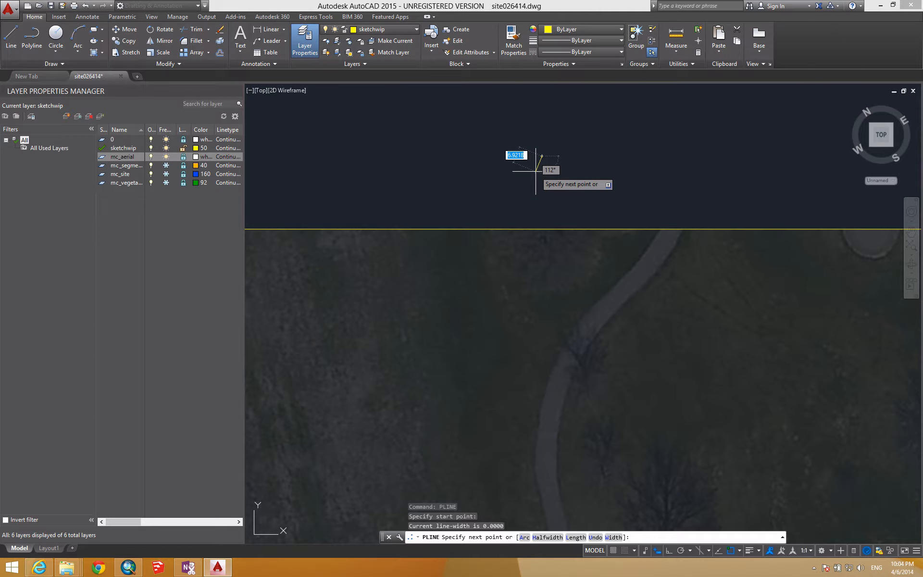
left_click(536, 171)
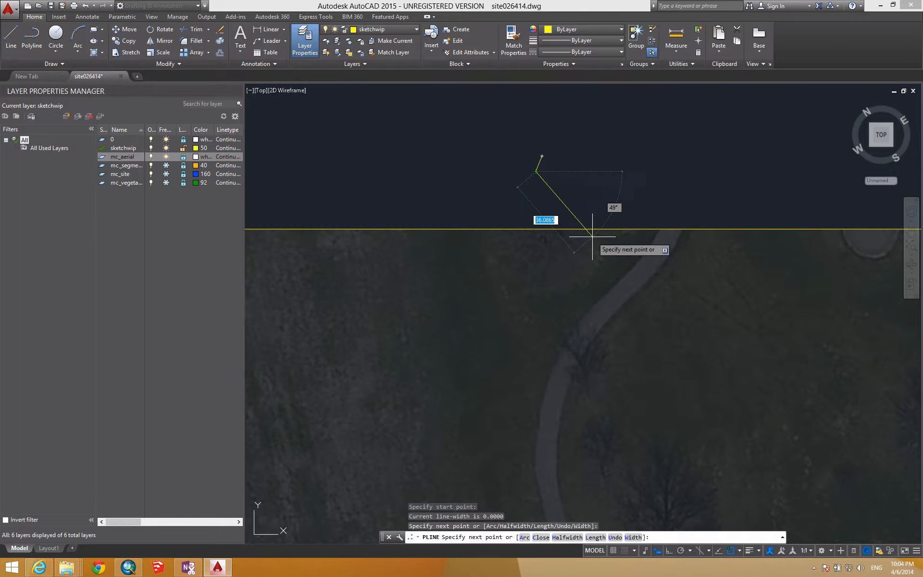
scroll(592, 237, "down", 8)
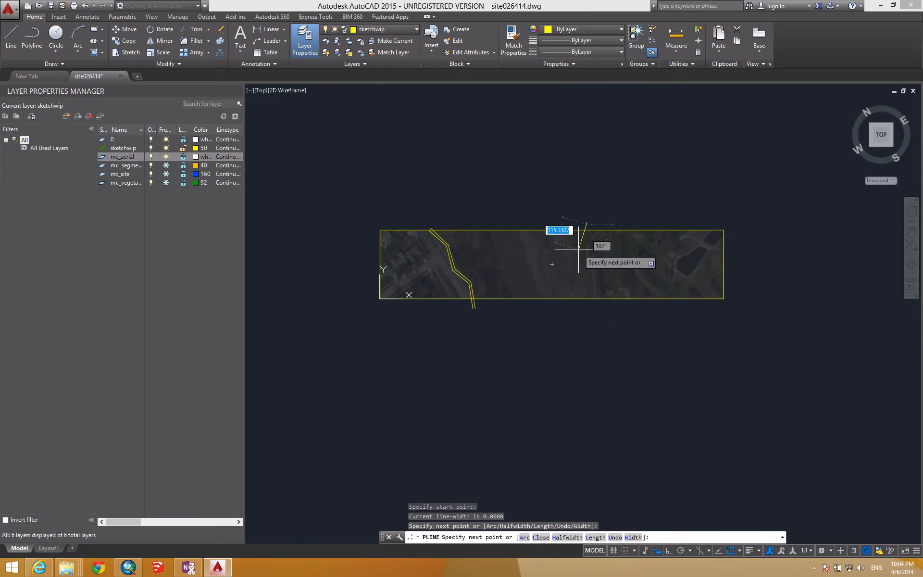
scroll(575, 267, "up", 6)
type("a")
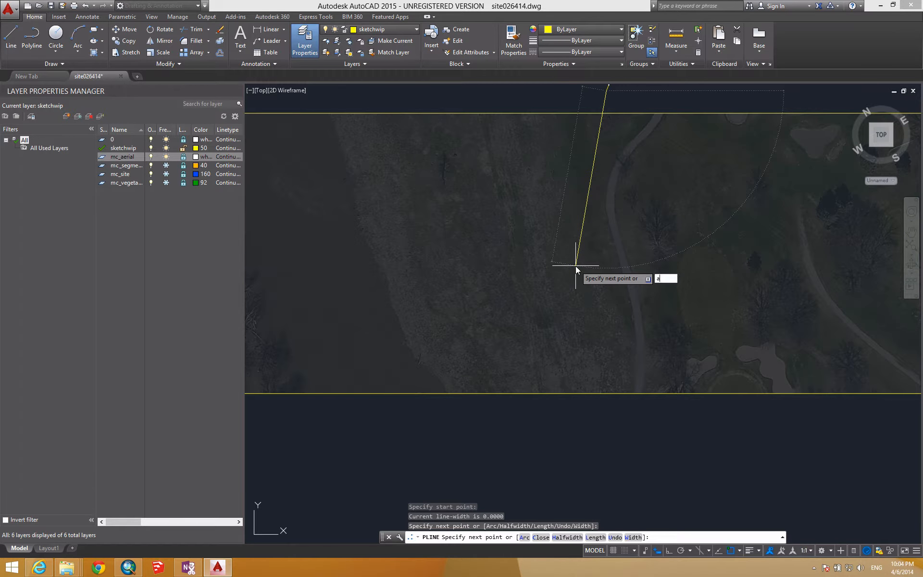
key("Return")
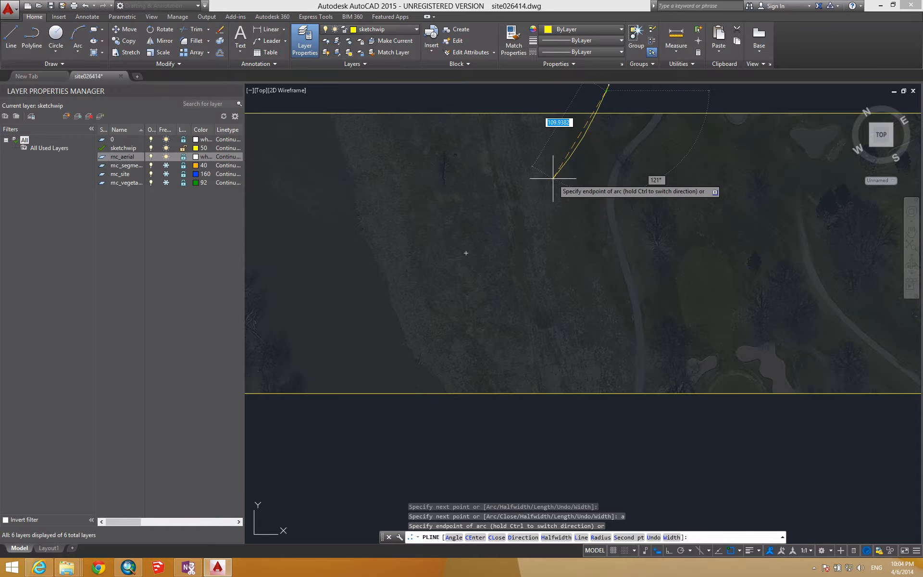
Continue the polyline with four winding arcs across the transect, west of the golf-course path, ending beyond the lower boundary line.
left_click(553, 179)
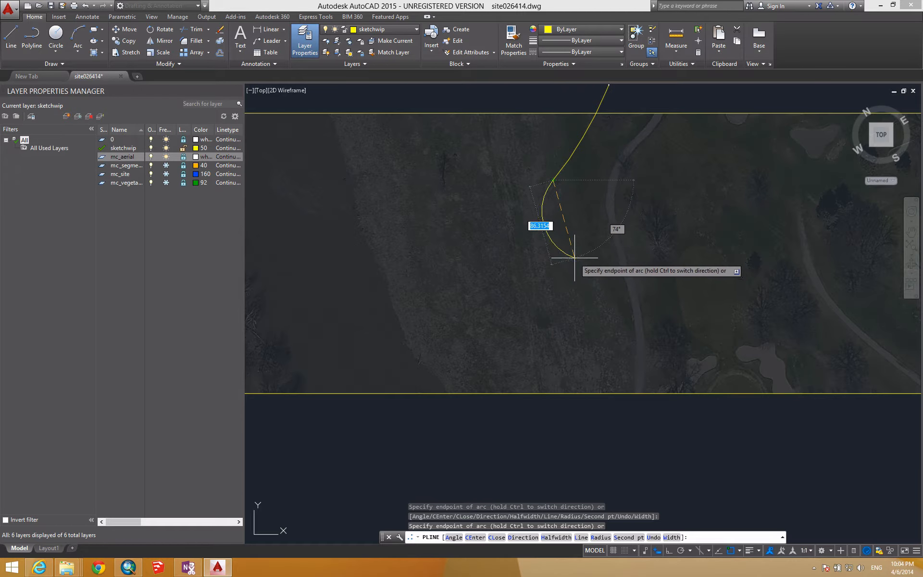
left_click(582, 274)
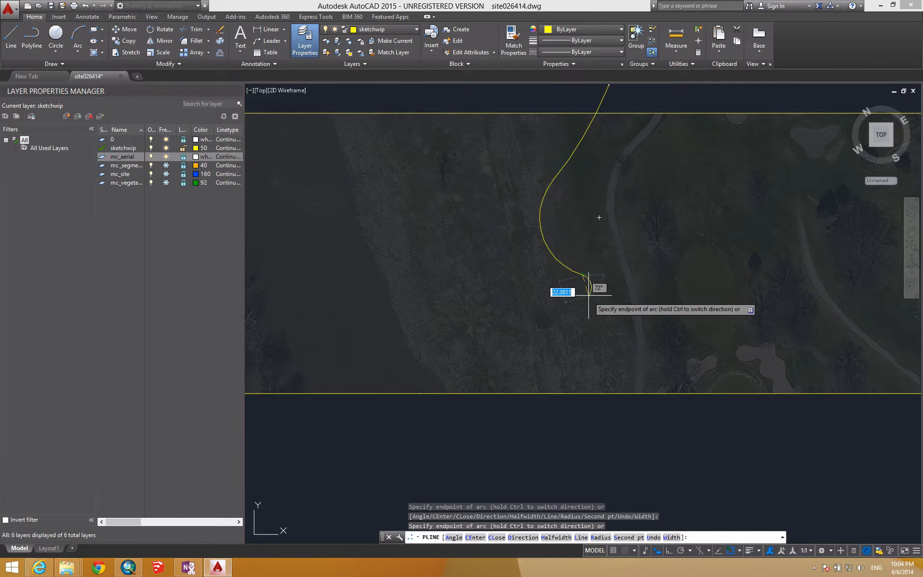
left_click(607, 336)
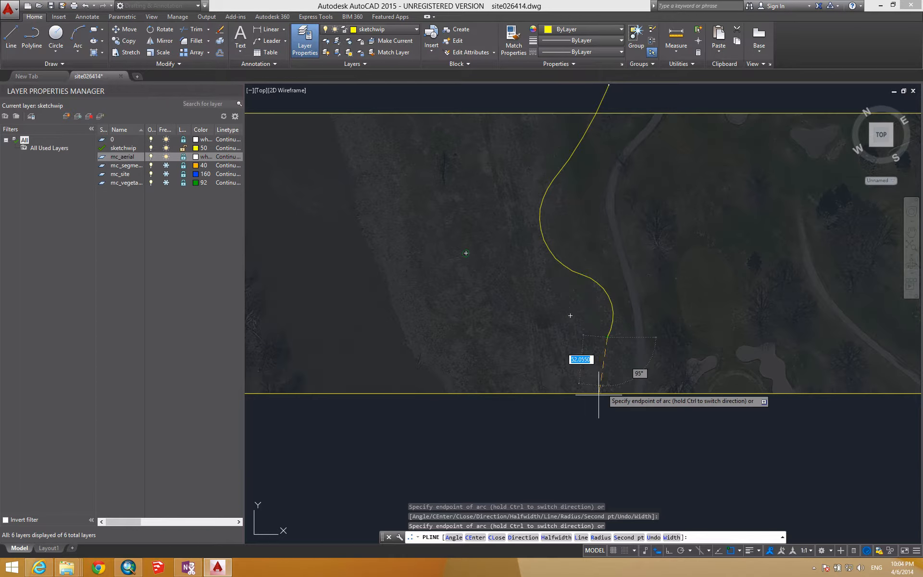
left_click(591, 446)
key("Escape")
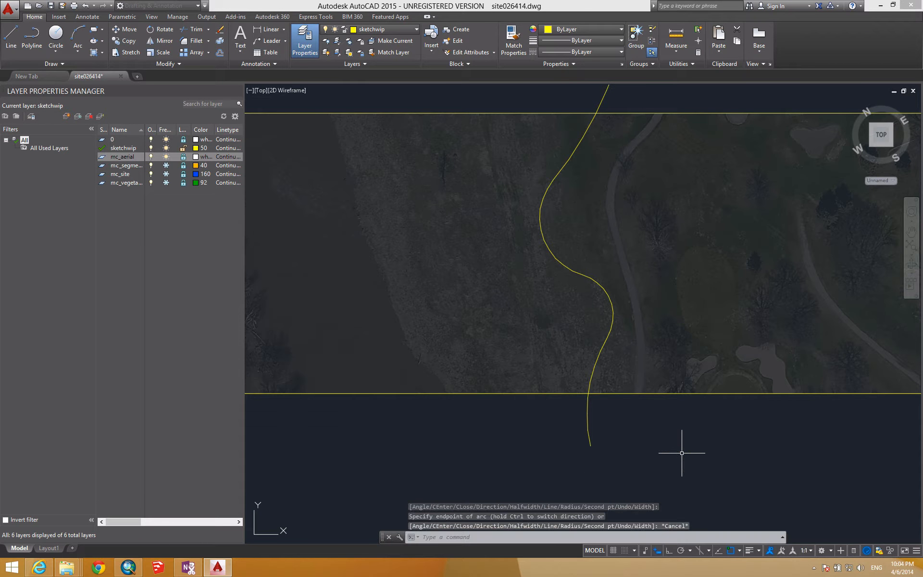
key("Escape")
Offset the curved polyline by 10 toward the river to form a second path.
scroll(596, 336, "down", 3)
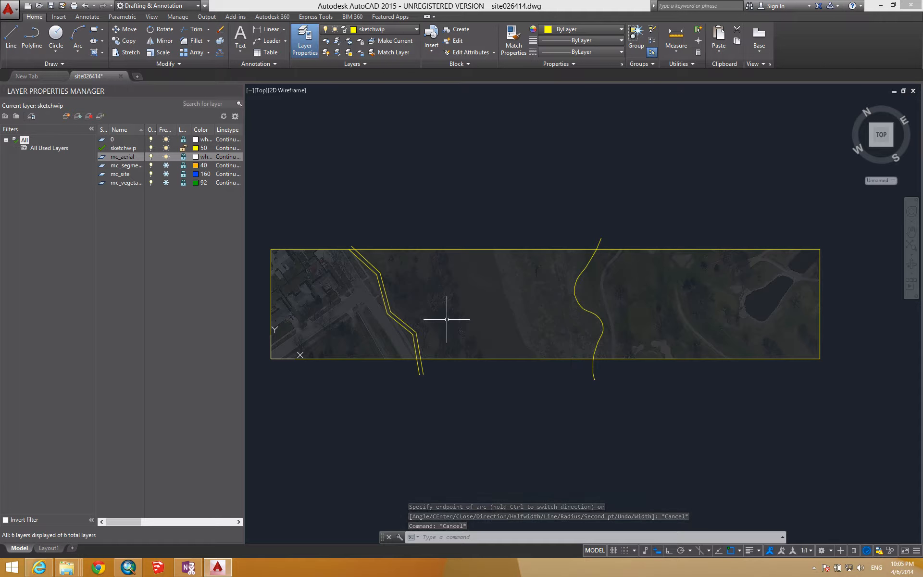
middle_click_drag(400, 300, 427, 277)
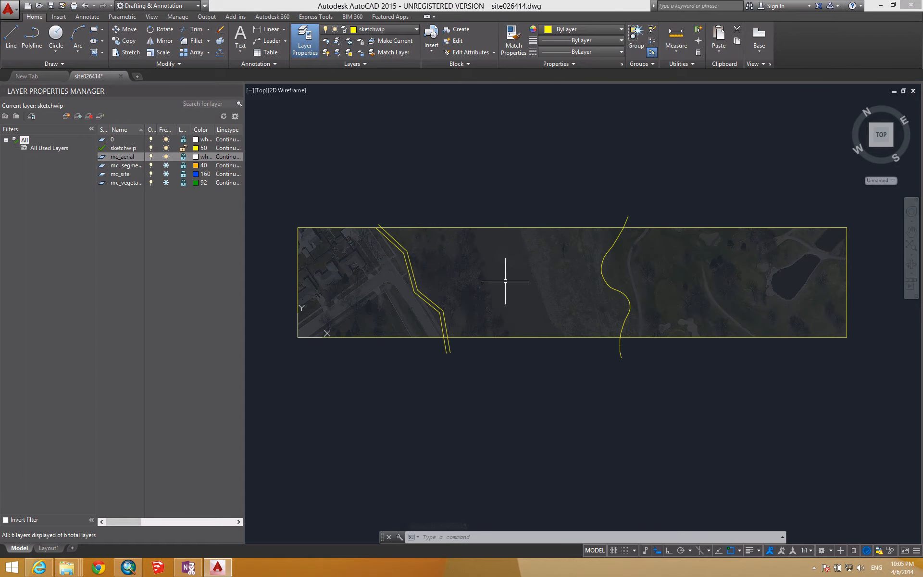
scroll(618, 264, "up", 4)
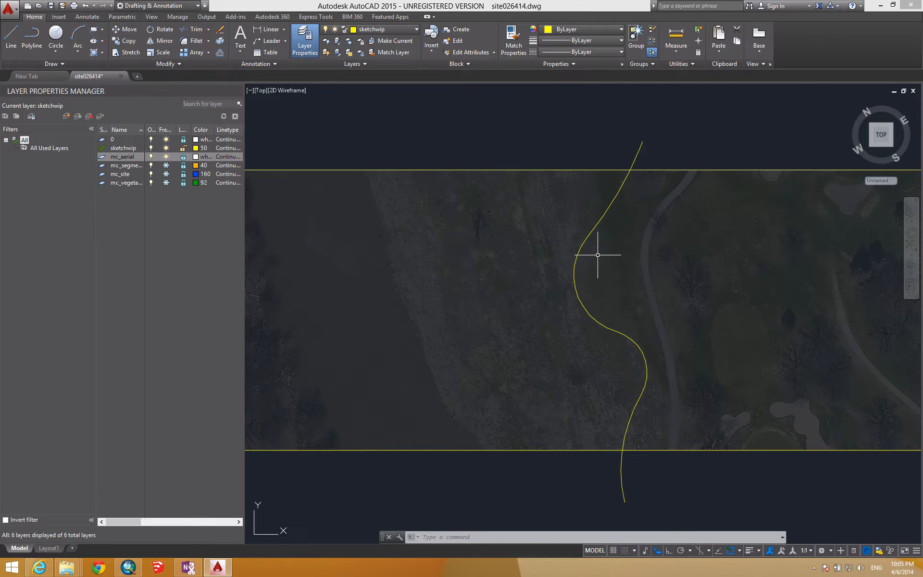
middle_click_drag(614, 364, 769, 340)
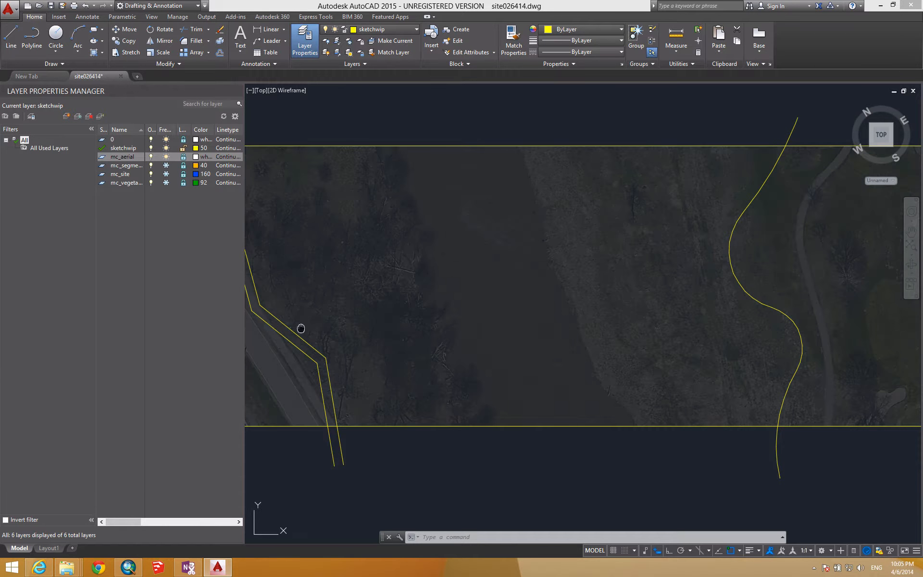
middle_click_drag(302, 328, 380, 331)
middle_click_drag(646, 289, 253, 343)
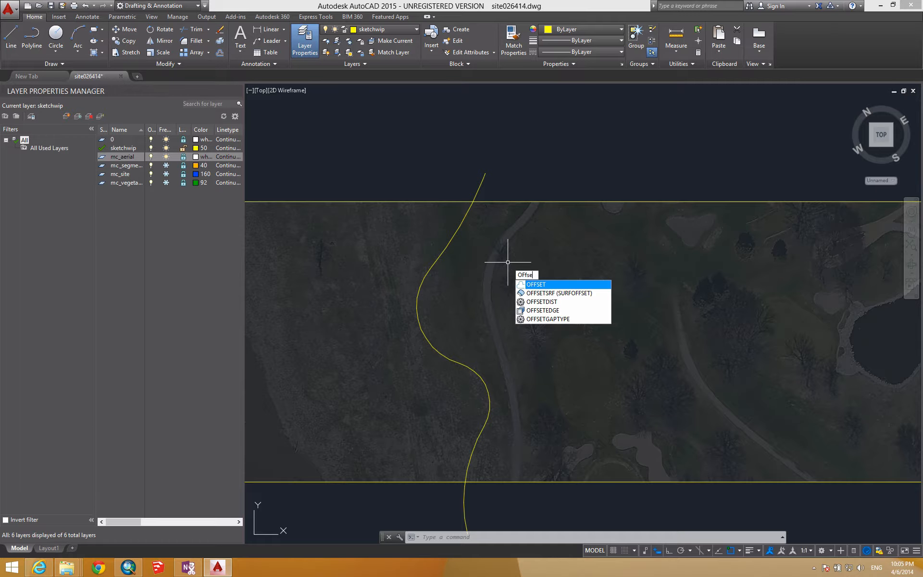
key("Return")
key("Return")
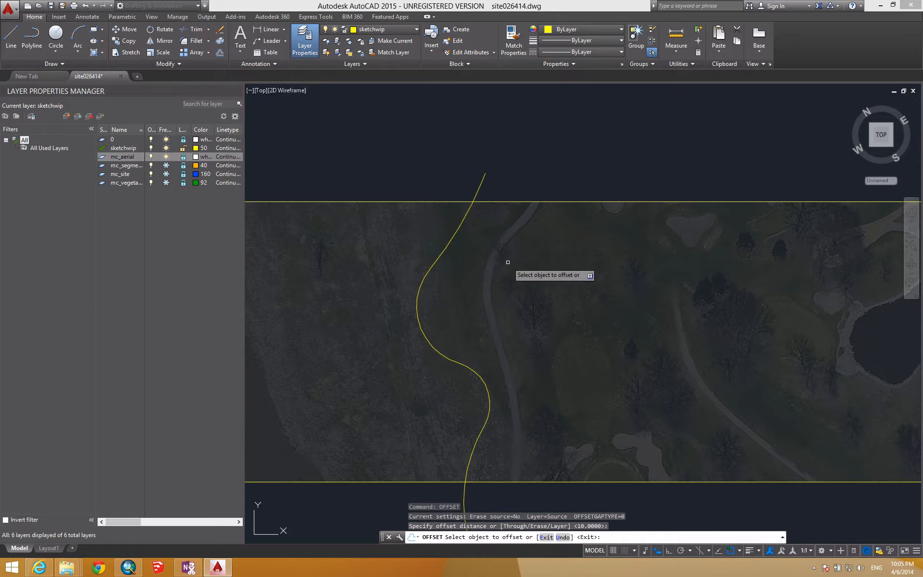
left_click(439, 256)
left_click(403, 248)
Draw a straight polyline segment about 215 long across the river, from the wooded west bank to the east bank.
middle_click_drag(461, 356, 688, 272)
scroll(689, 271, "down", 2)
scroll(688, 272, "down", 2)
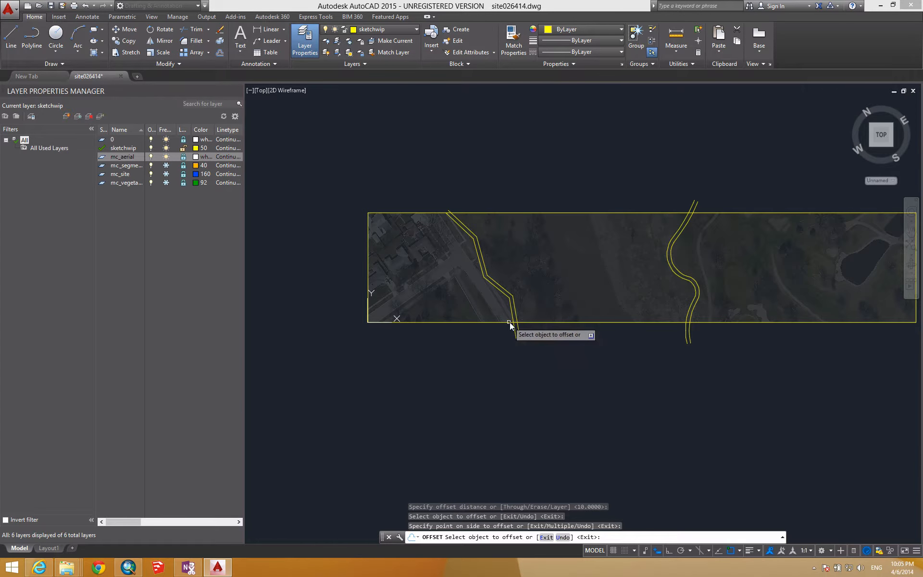
middle_click_drag(509, 317, 432, 336)
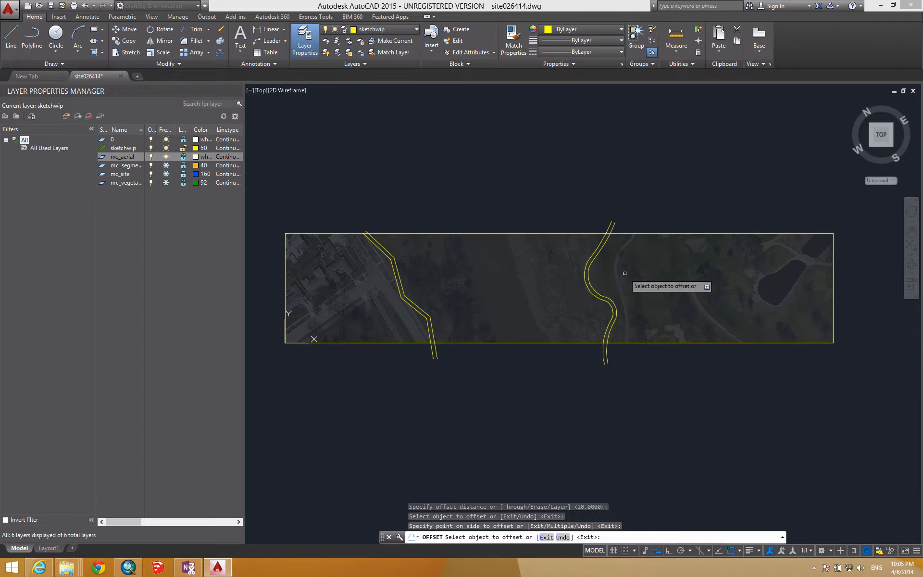
scroll(464, 276, "up", 4)
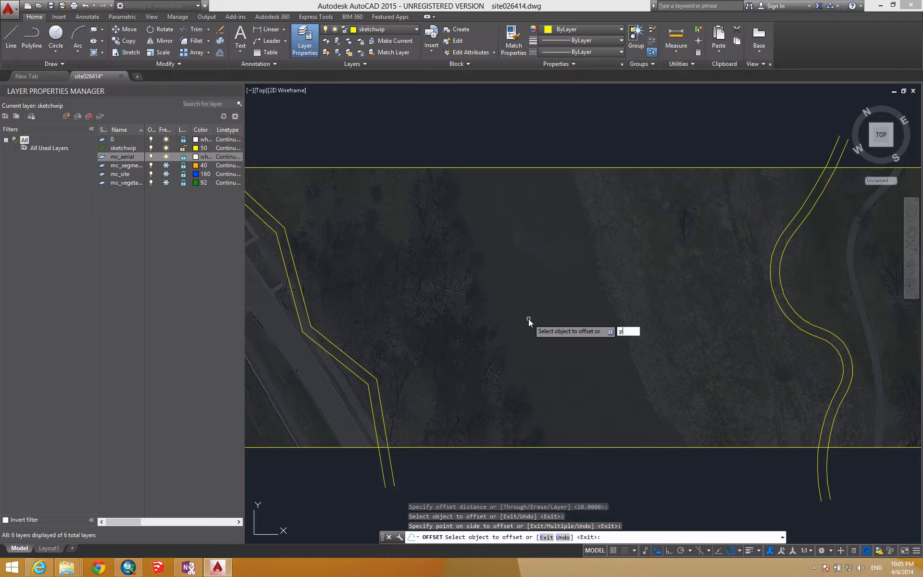
key("Return")
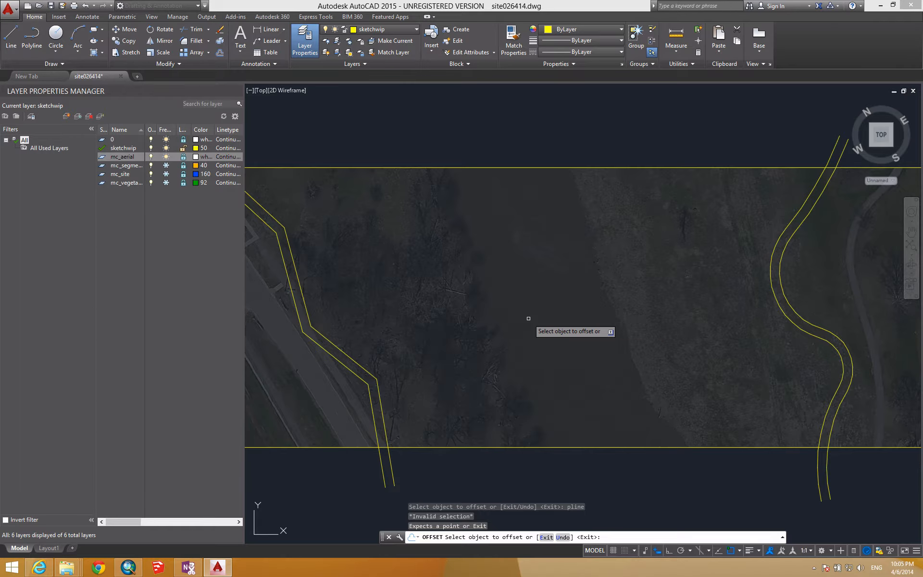
key("Escape")
key("Escape")
key("Escape")
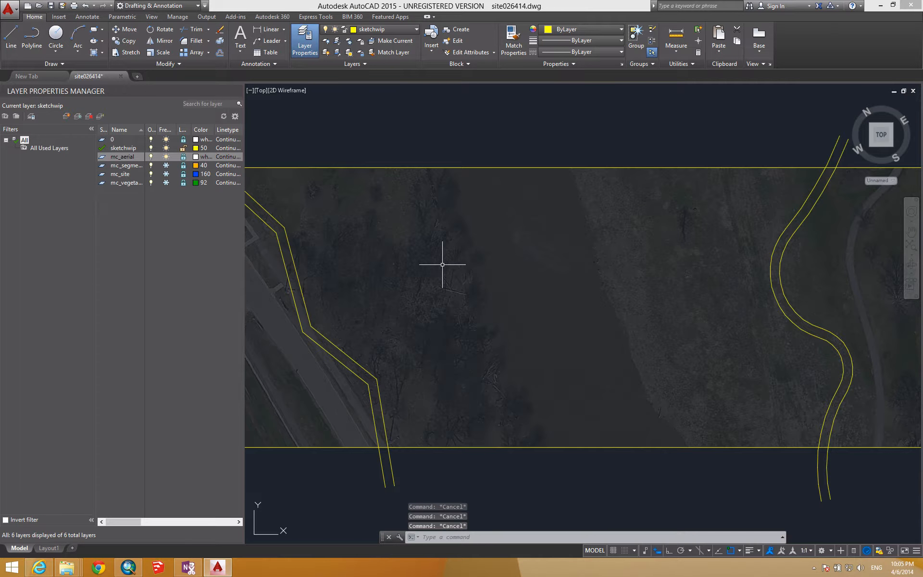
type("pline")
key("Return")
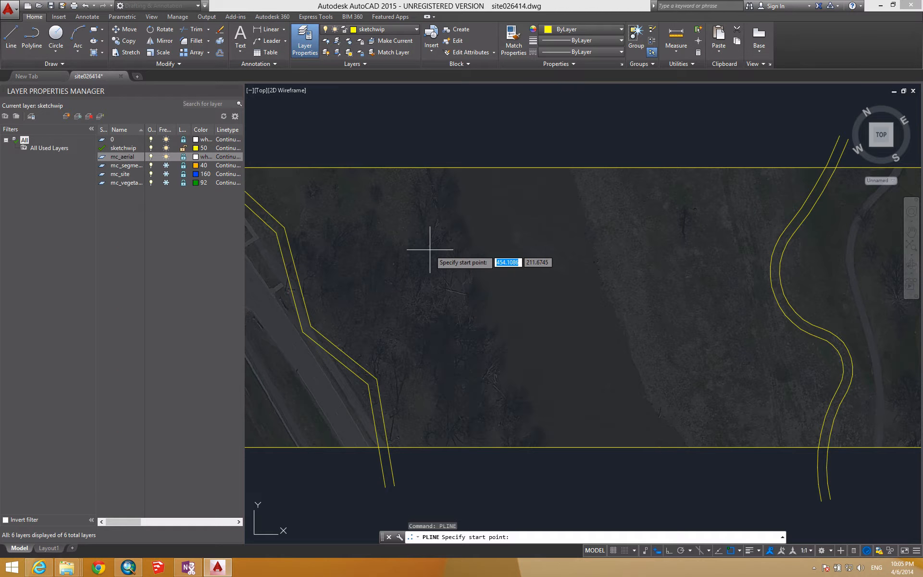
left_click(438, 297)
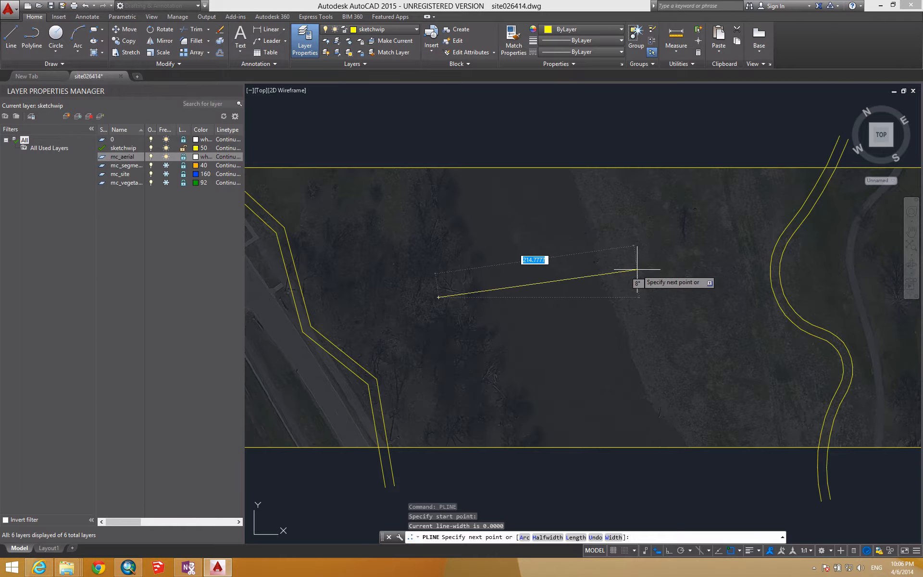
left_click(637, 270)
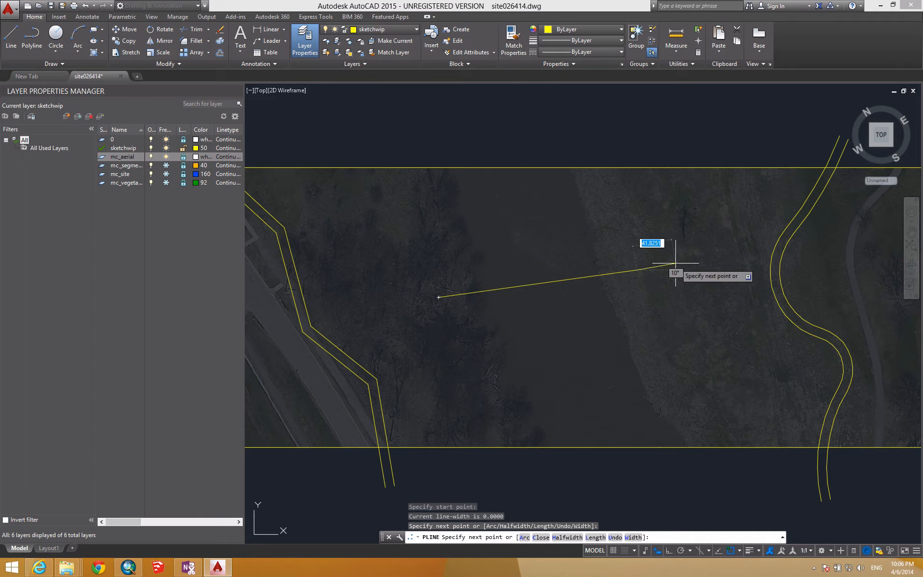
Try extending the river-crossing polyline with four zigzag segments toward the curved path, and undo those segments.
left_click(698, 318)
left_click(708, 283)
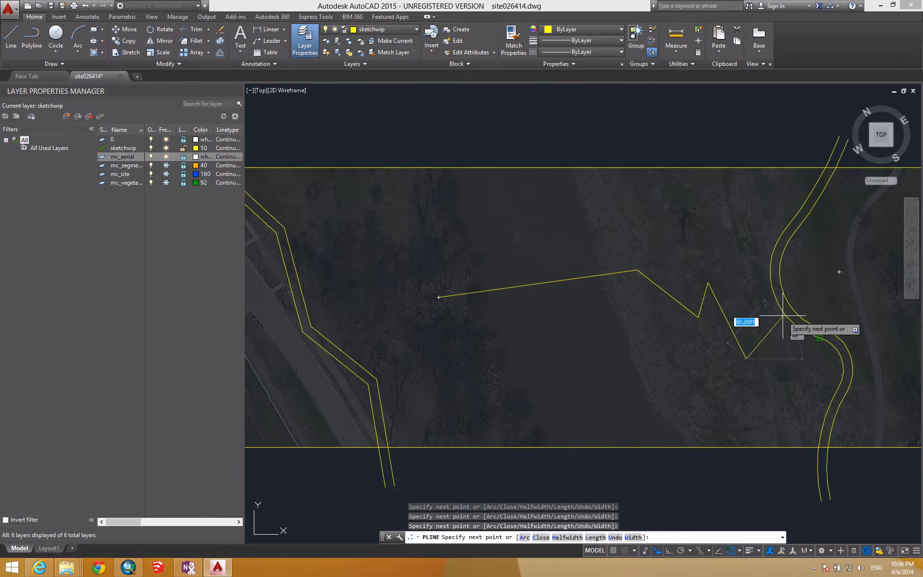
left_click(746, 358)
left_click(822, 329)
key("ctrl+z")
key("ctrl+z")
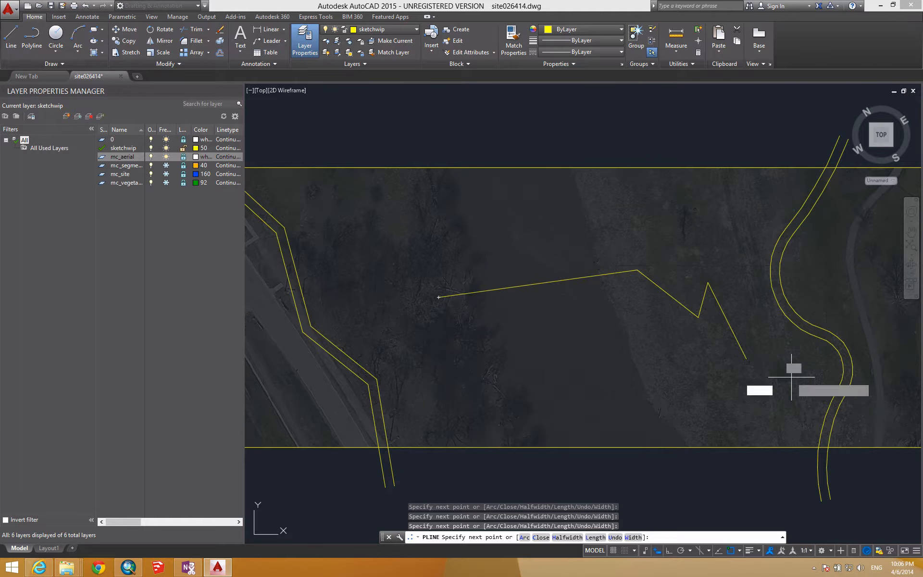
key("ctrl+z")
key("ctrl+z")
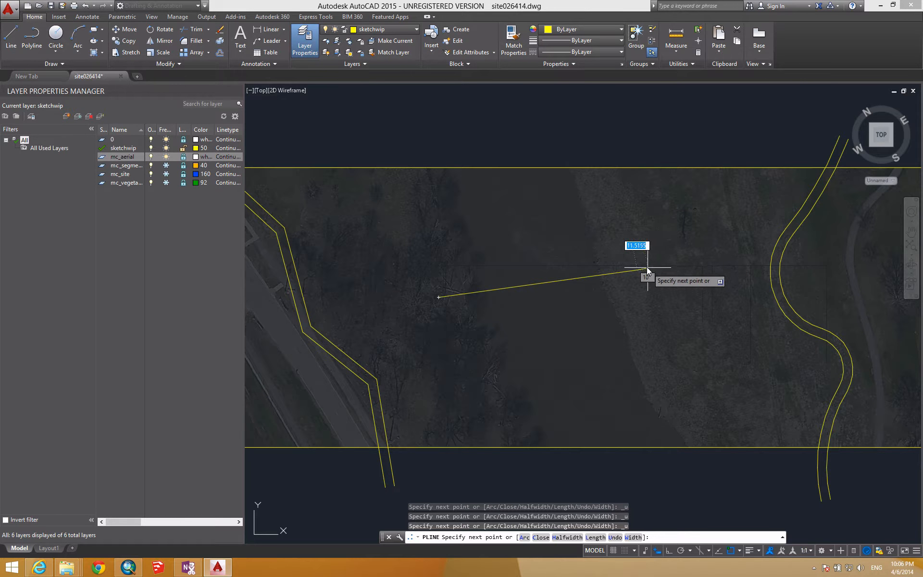
End the straight polyline and draw a new polyline of two arcs from its east end, crossing over the curved path.
key("Escape")
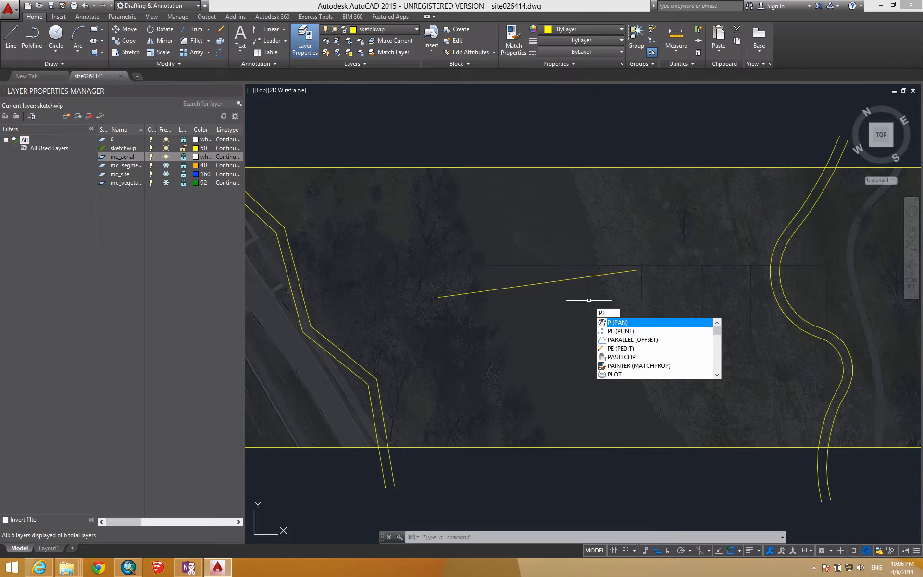
type("l")
key("Return")
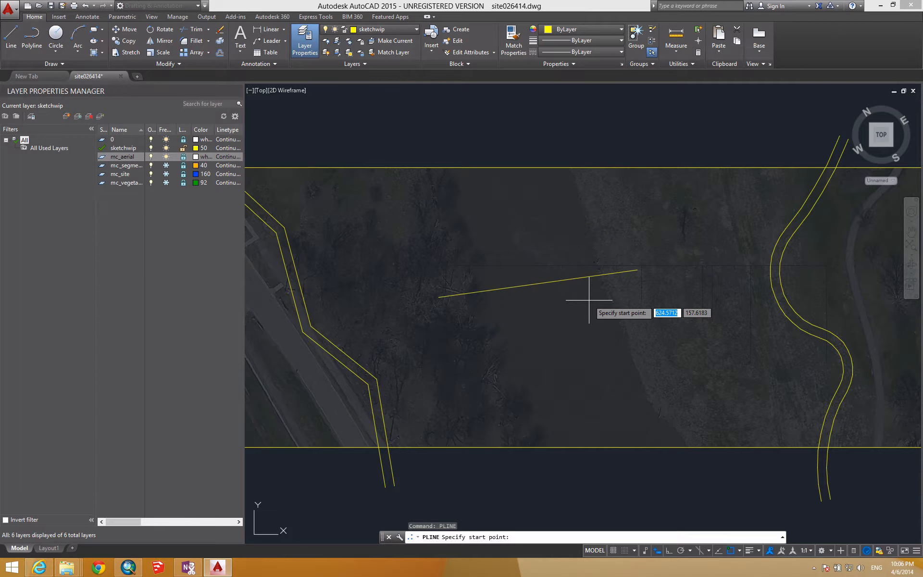
left_click(637, 270)
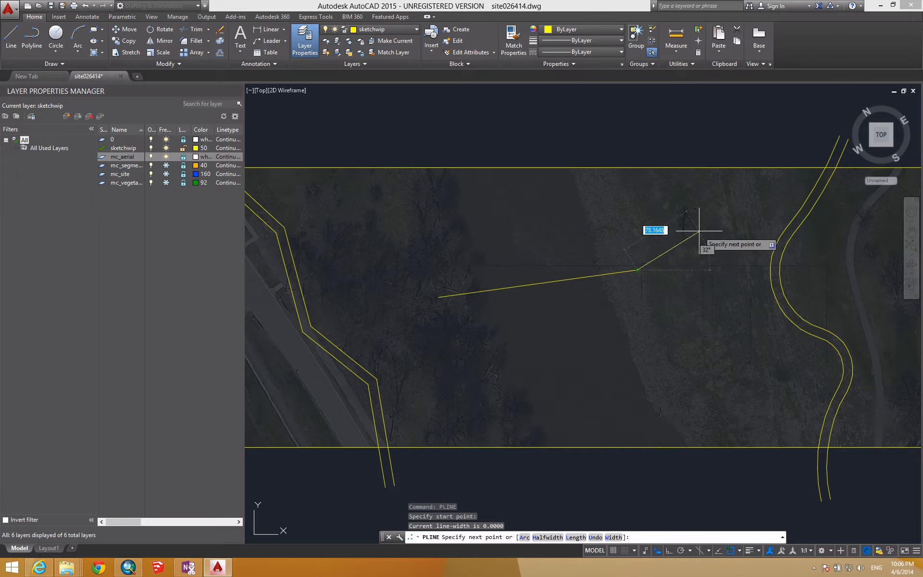
type("a")
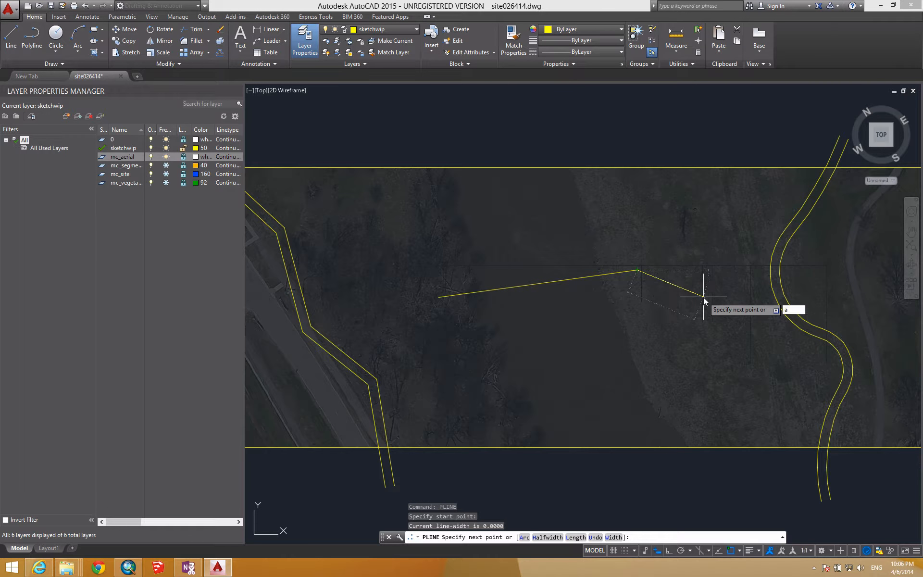
key("Return")
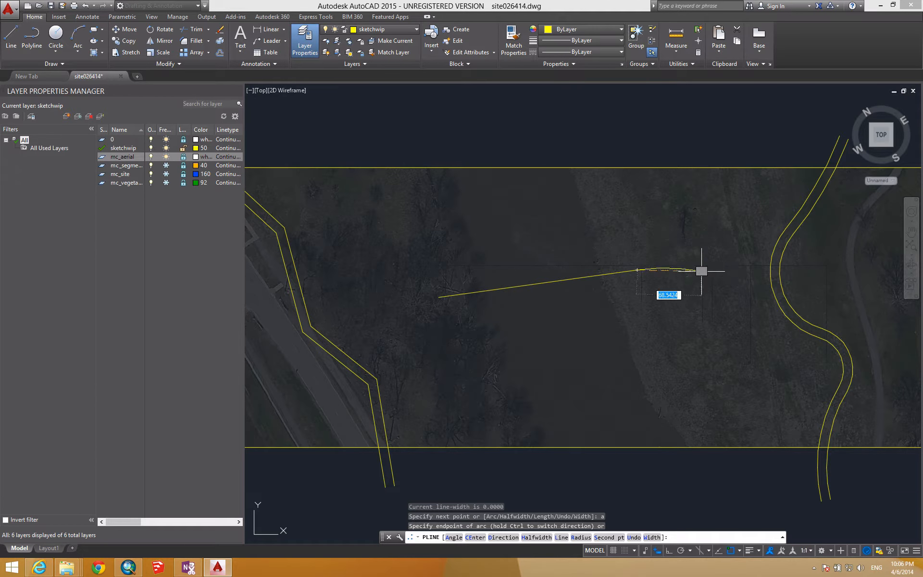
left_click(711, 305)
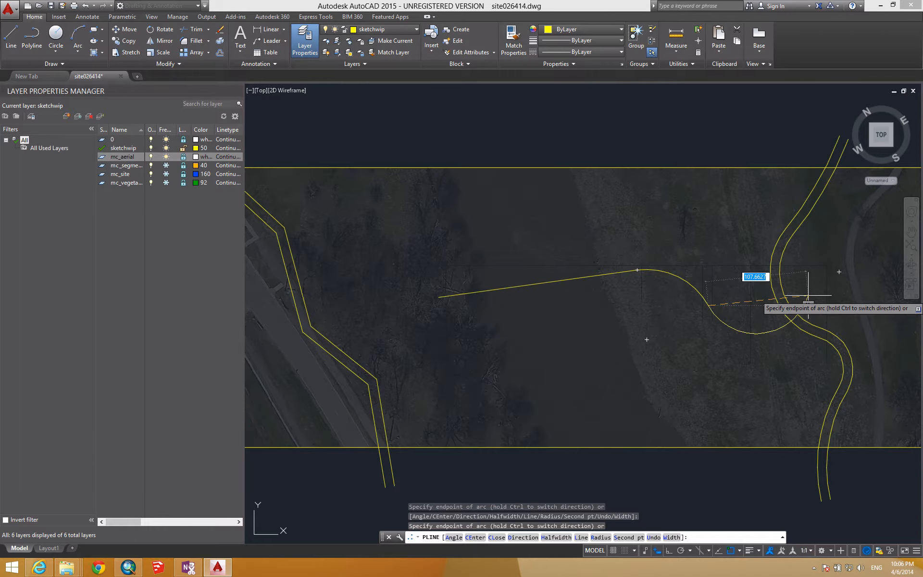
left_click(808, 295)
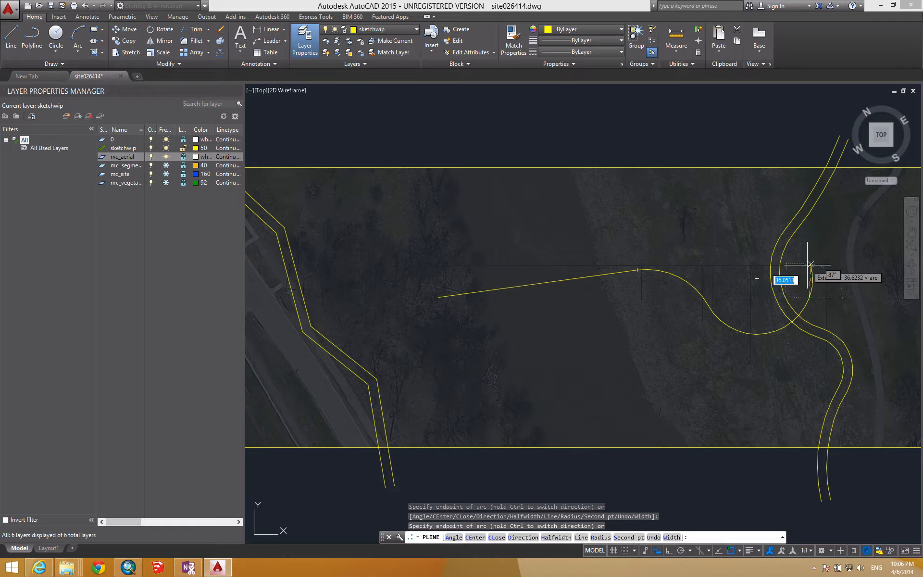
key("Escape")
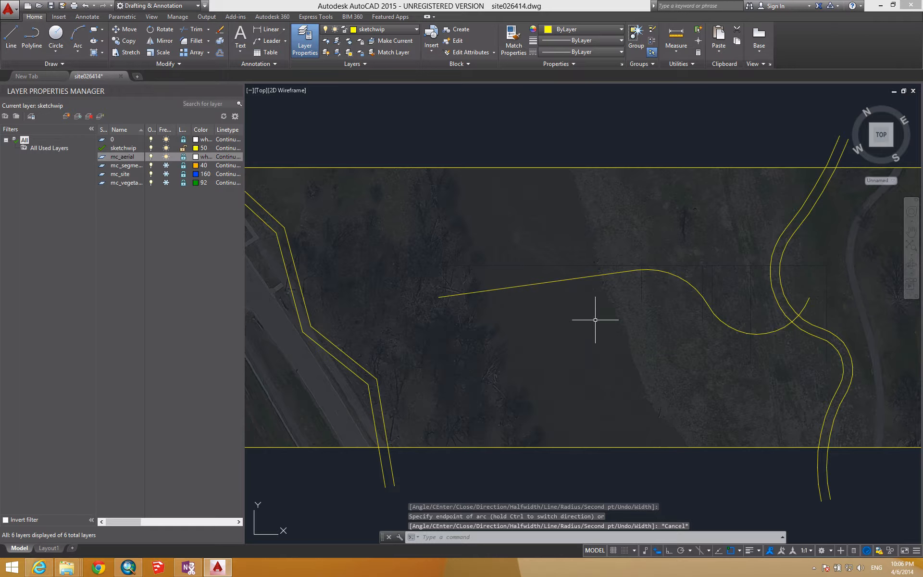
middle_click_drag(595, 320, 647, 310)
type("p")
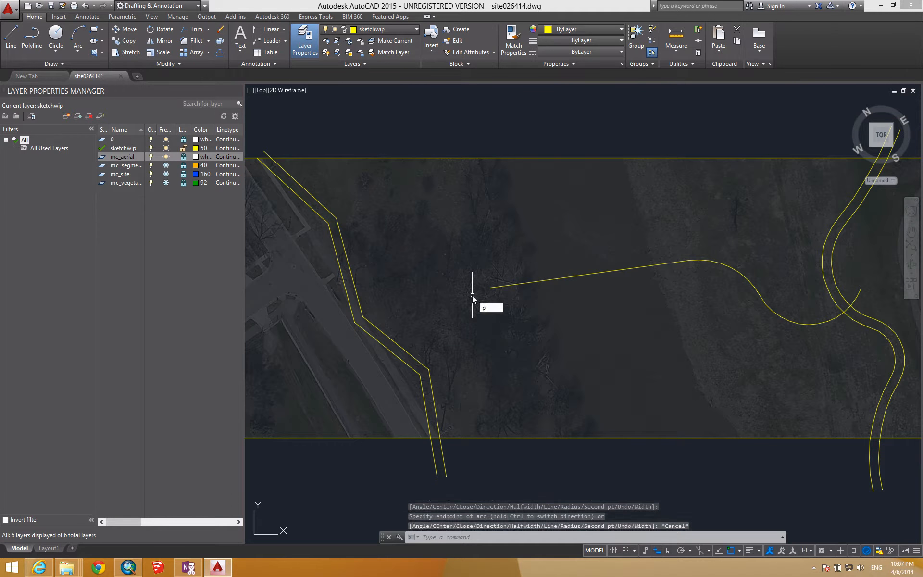
type("line")
key("Return")
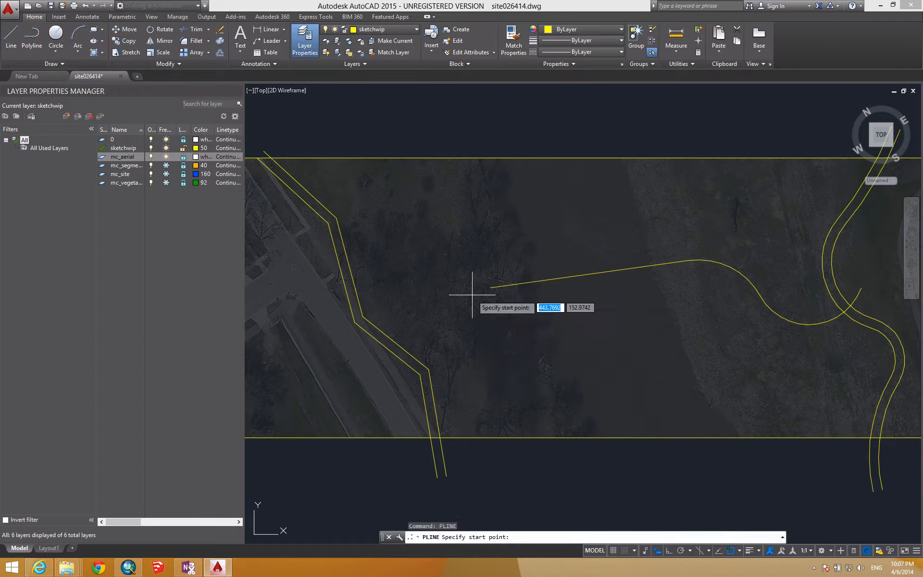
left_click(490, 288)
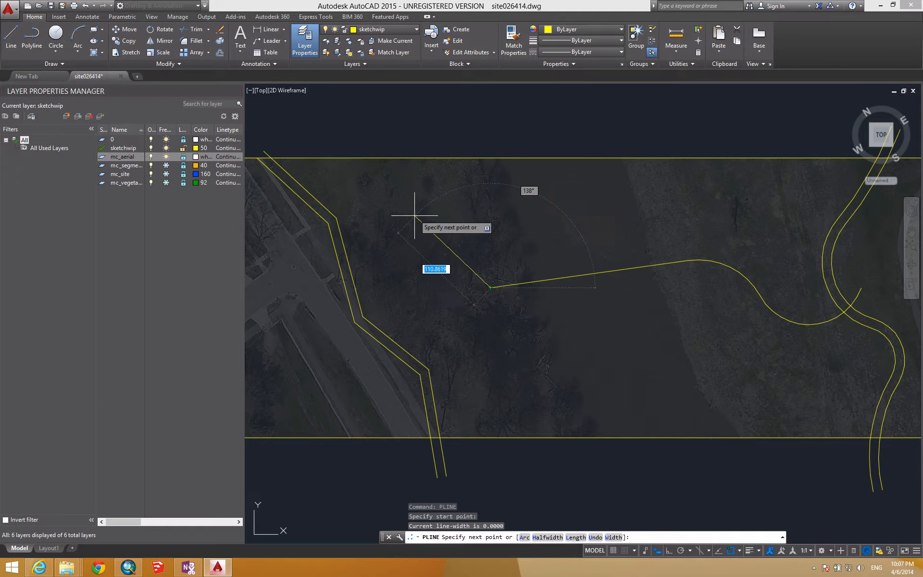
type("a")
key("Return")
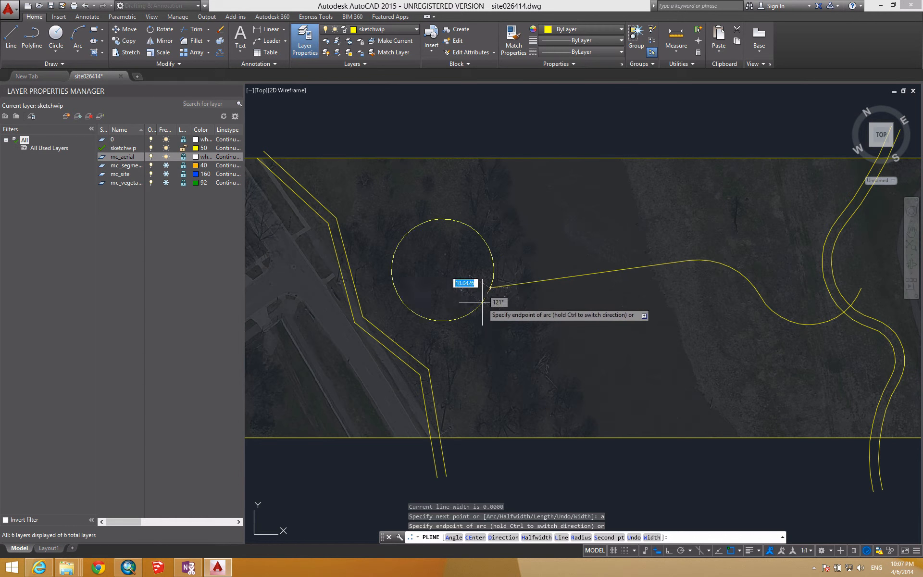
key("Escape")
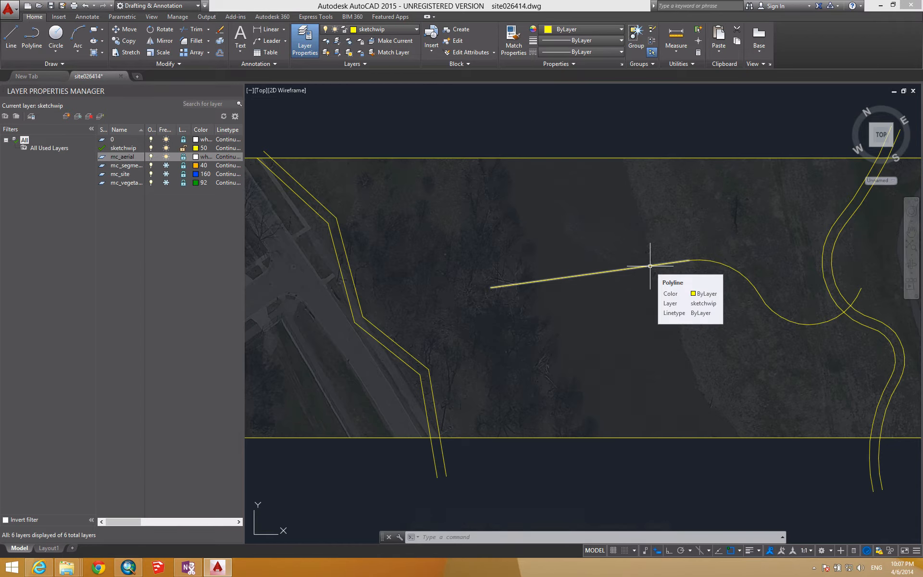
Reverse the direction of the straight river-crossing polyline with Polyline Edit.
type("p")
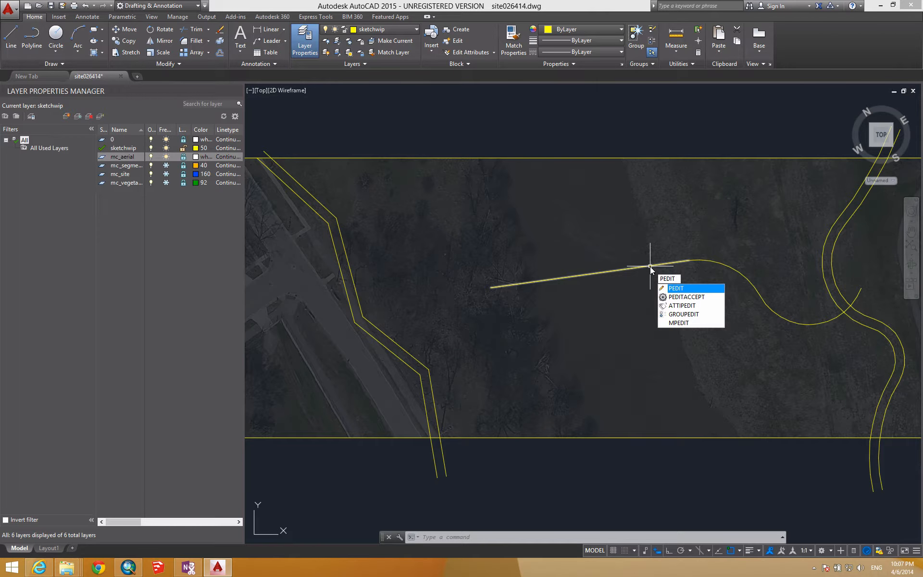
key("Return")
left_click(650, 266)
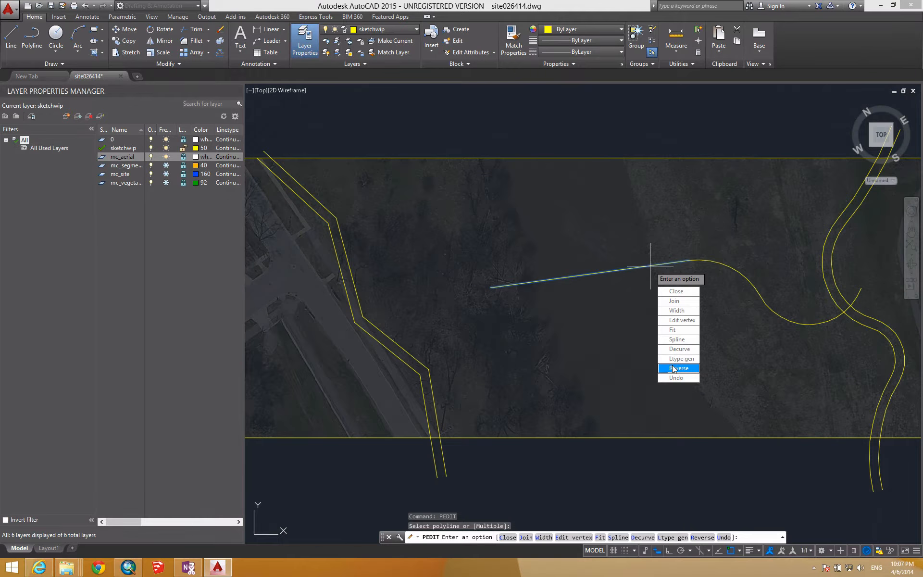
left_click(675, 368)
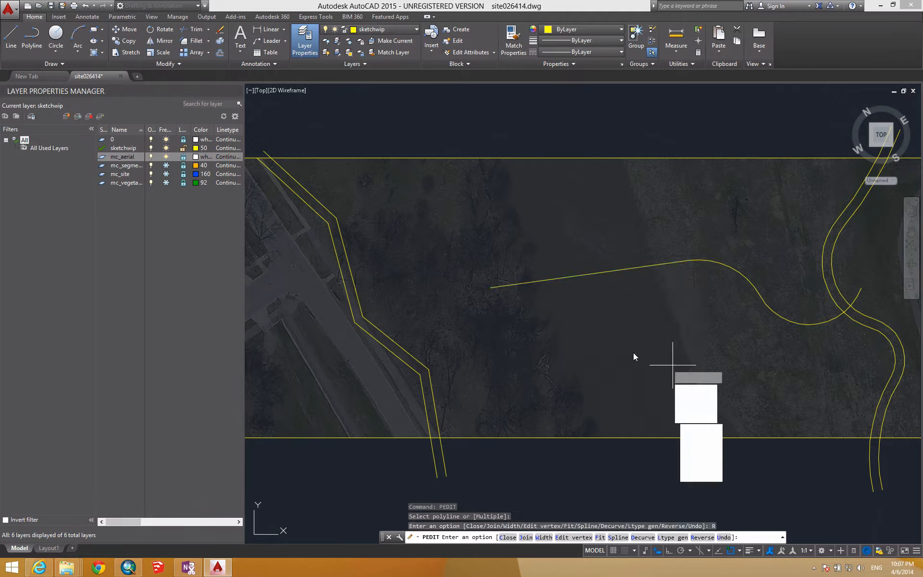
key("Escape")
key("Escape")
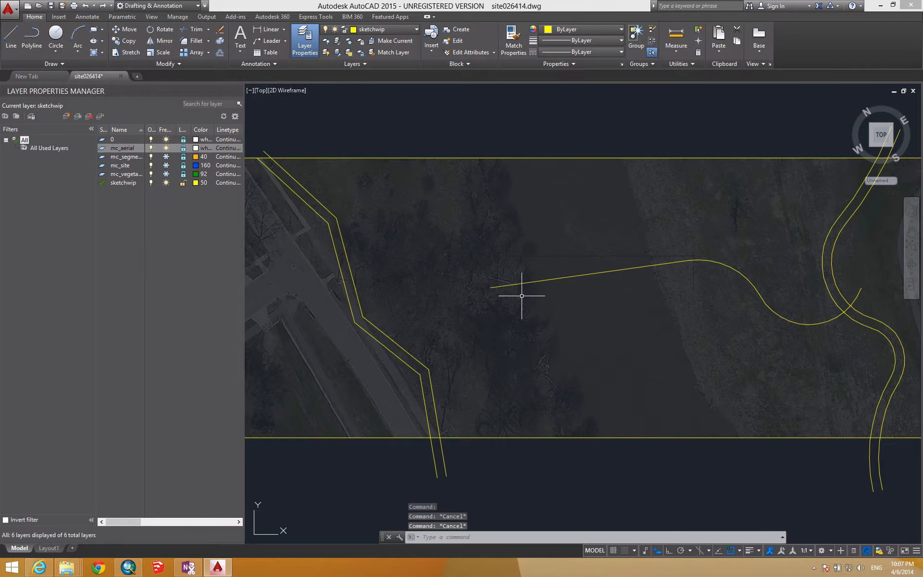
type("pl")
key("Return")
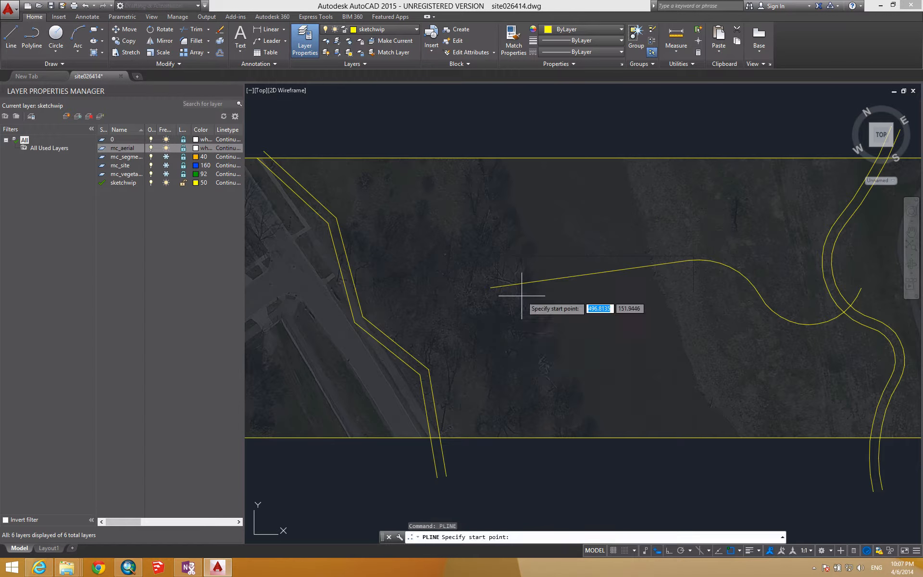
type("end")
key("Return")
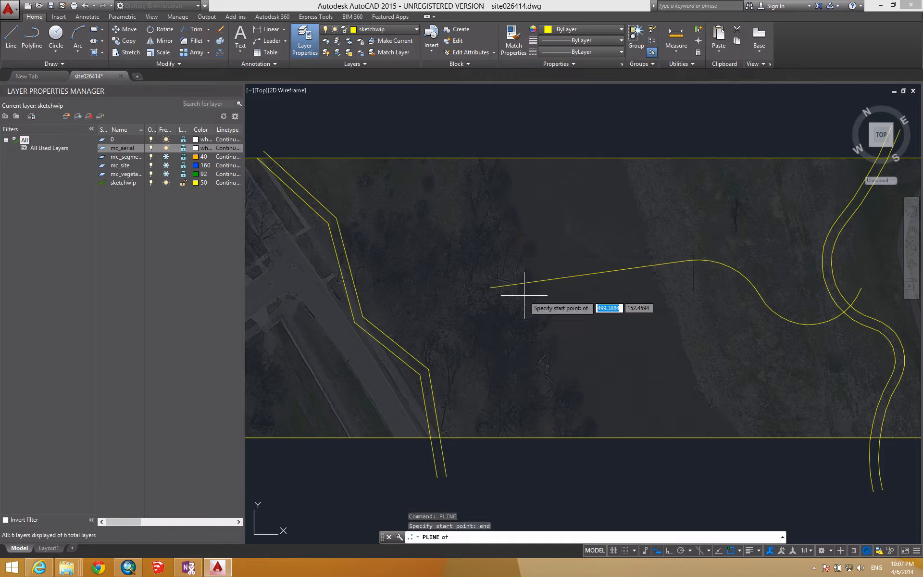
key("Escape")
key("Return")
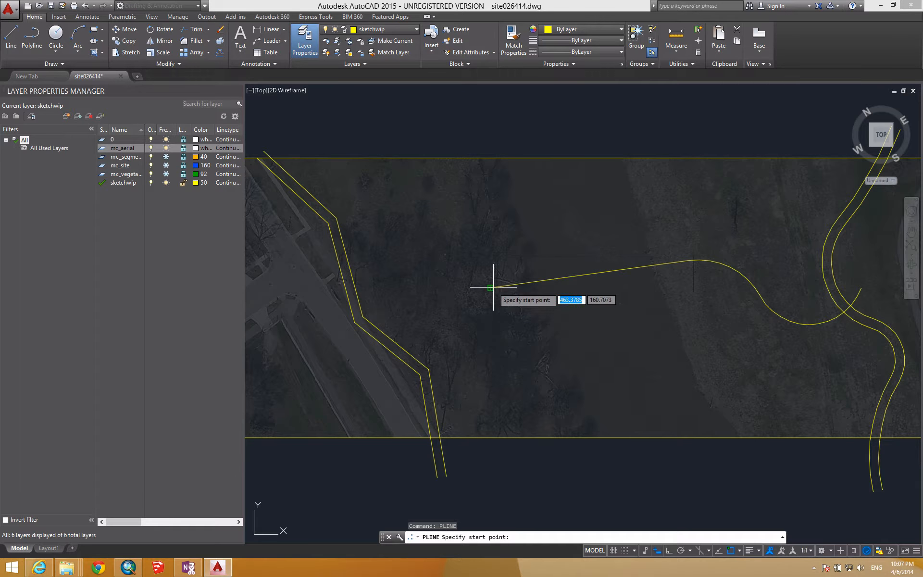
left_click(491, 287)
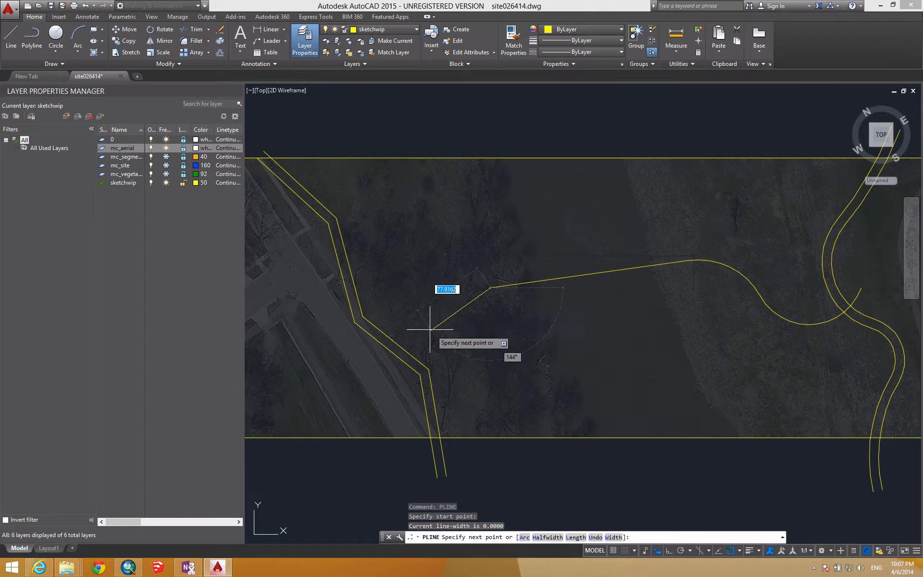
type("a")
key("Return")
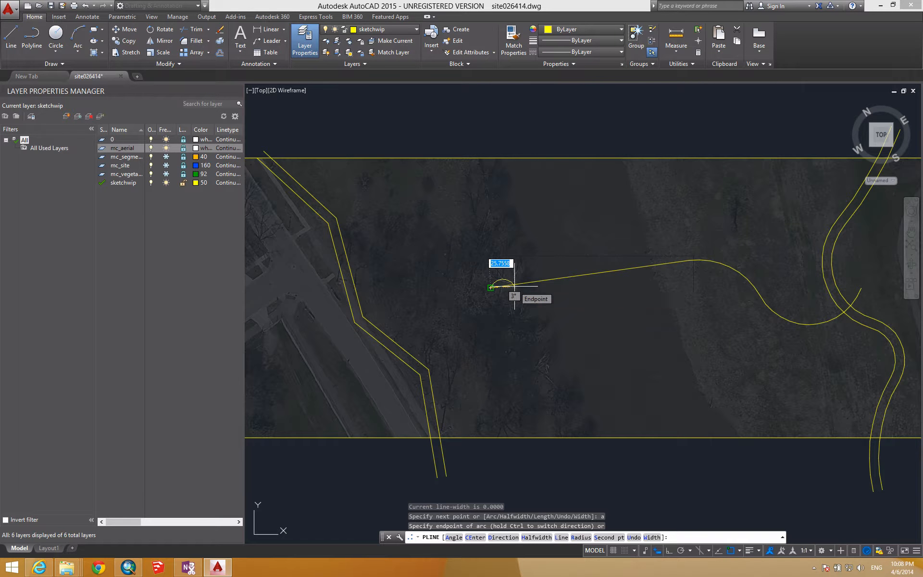
key("Escape")
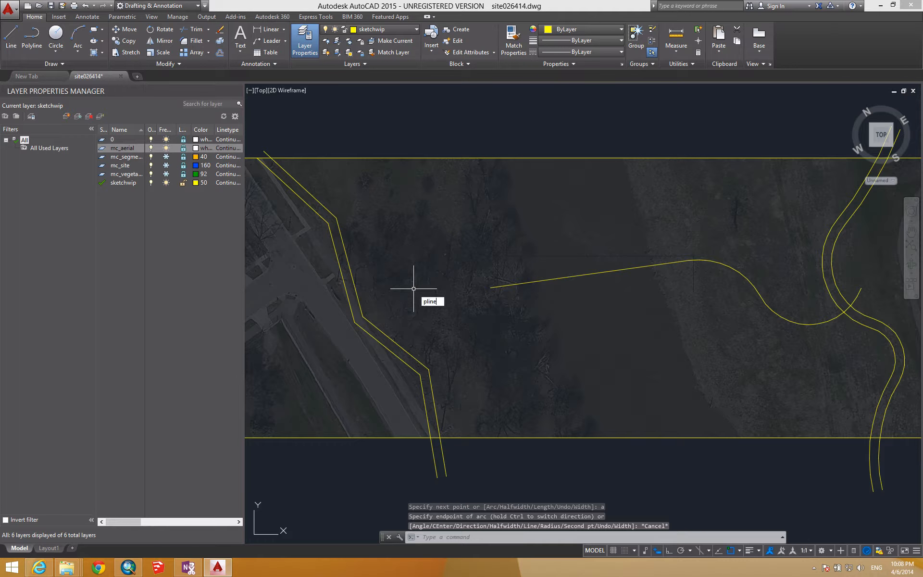
Draw a four-segment polyline from the river crossing's west end across the double zigzag path to the road, the first segment about 50 long.
key("Return")
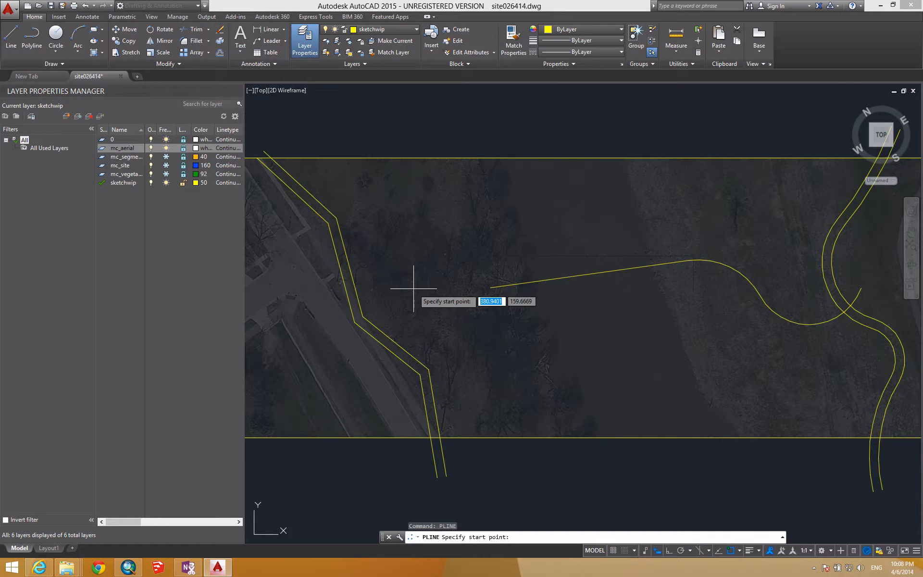
left_click(489, 287)
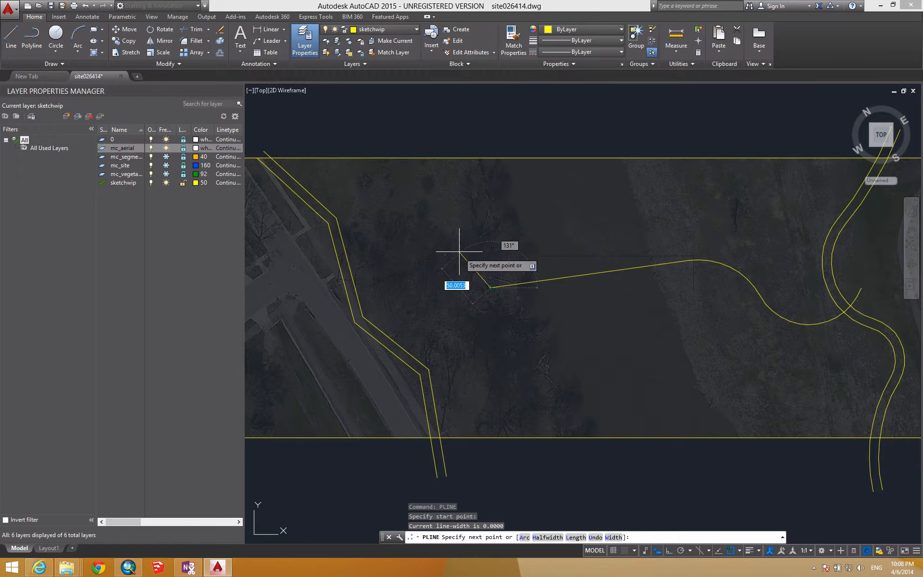
left_click(458, 250)
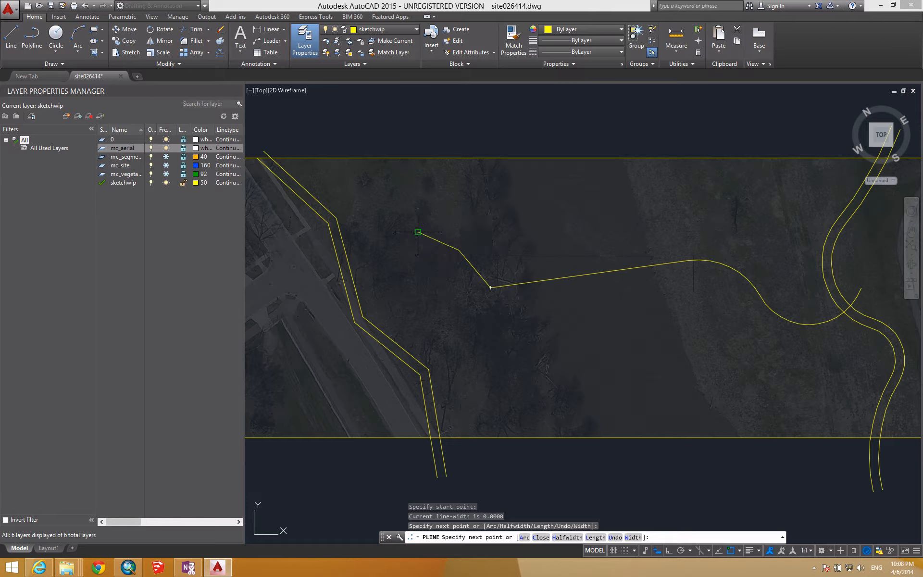
left_click(417, 233)
left_click(360, 249)
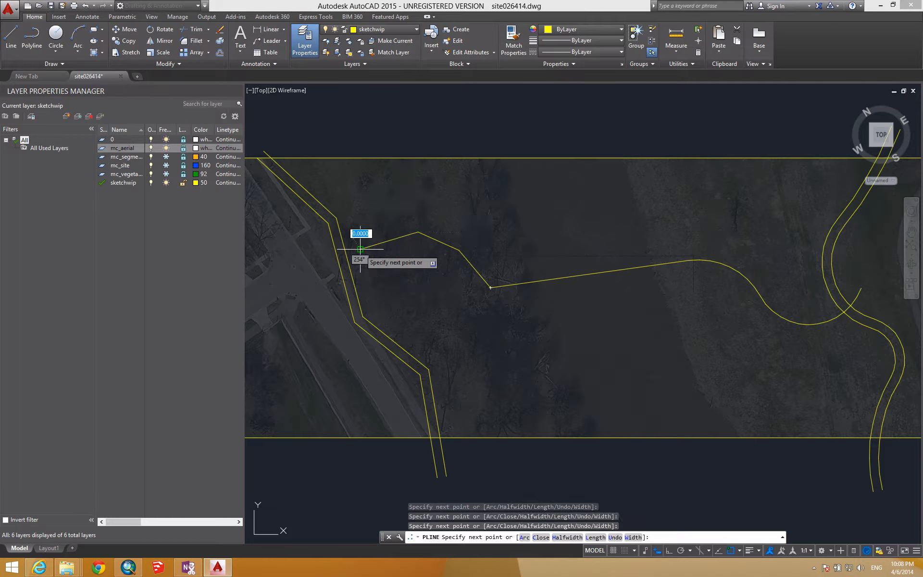
left_click(303, 251)
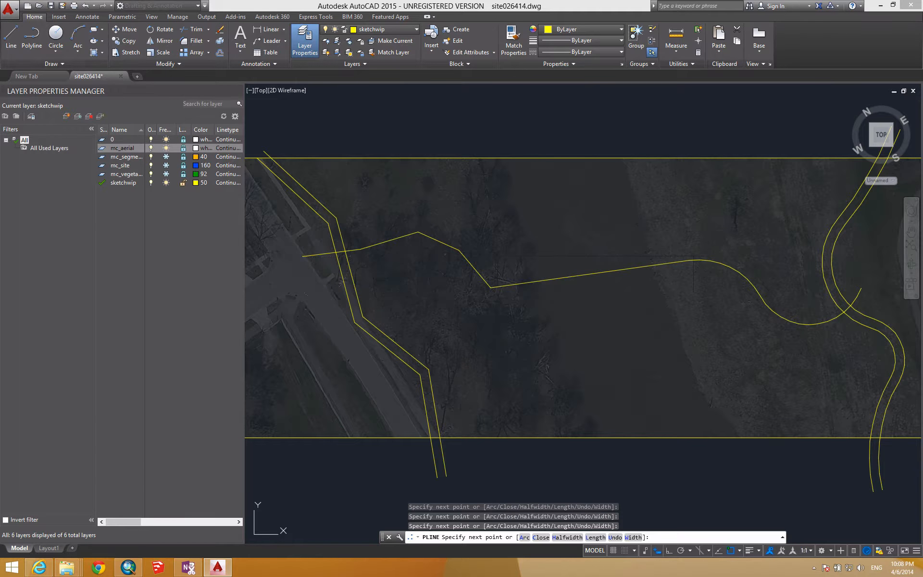
key("Escape")
Select the pieces of the river-crossing path to examine which are separate polylines, and clear the selection.
scroll(488, 330, "down", 5)
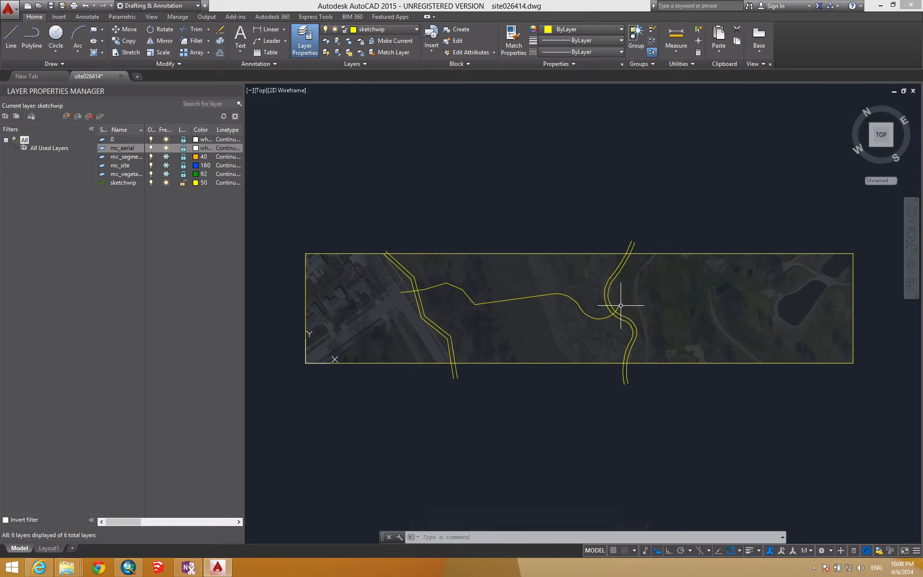
scroll(611, 310, "up", 3)
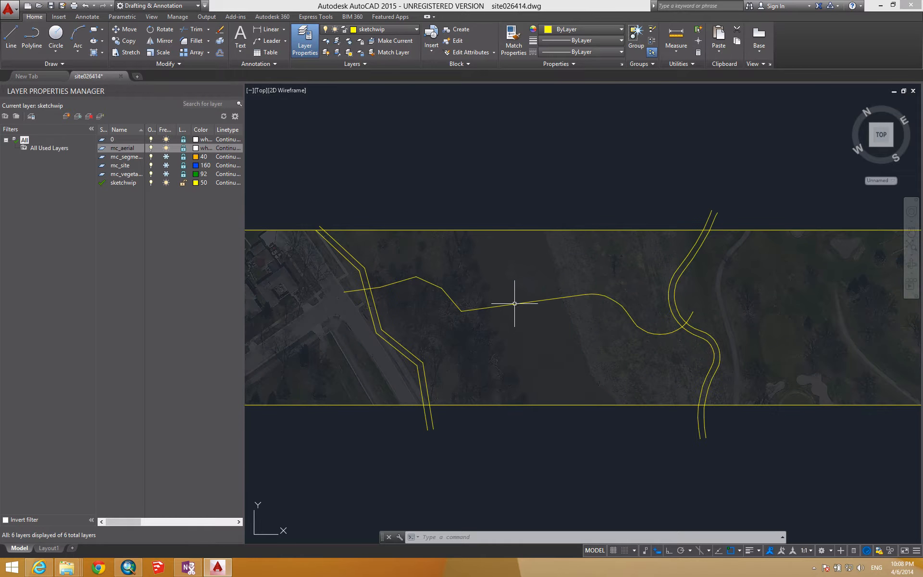
left_click(451, 303)
left_click(396, 341)
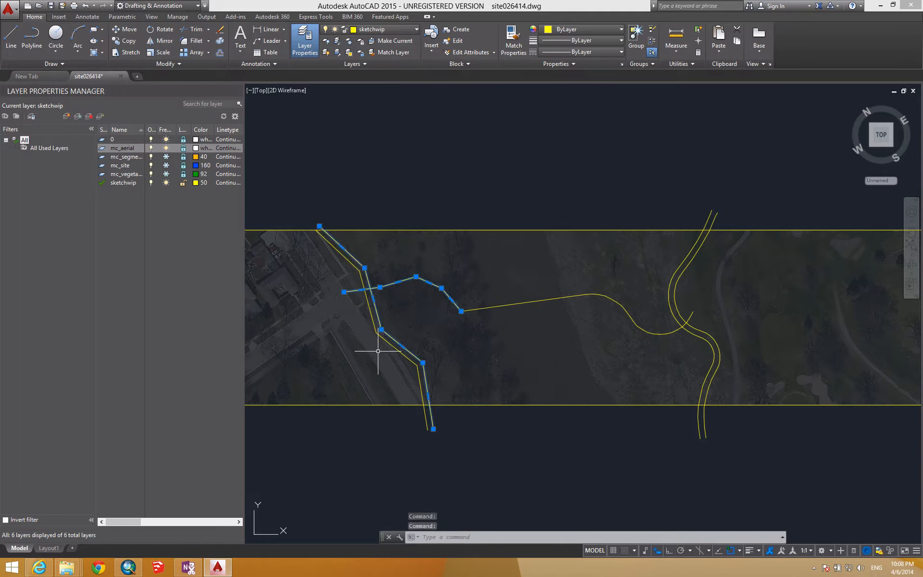
left_click(547, 293)
left_click(502, 325)
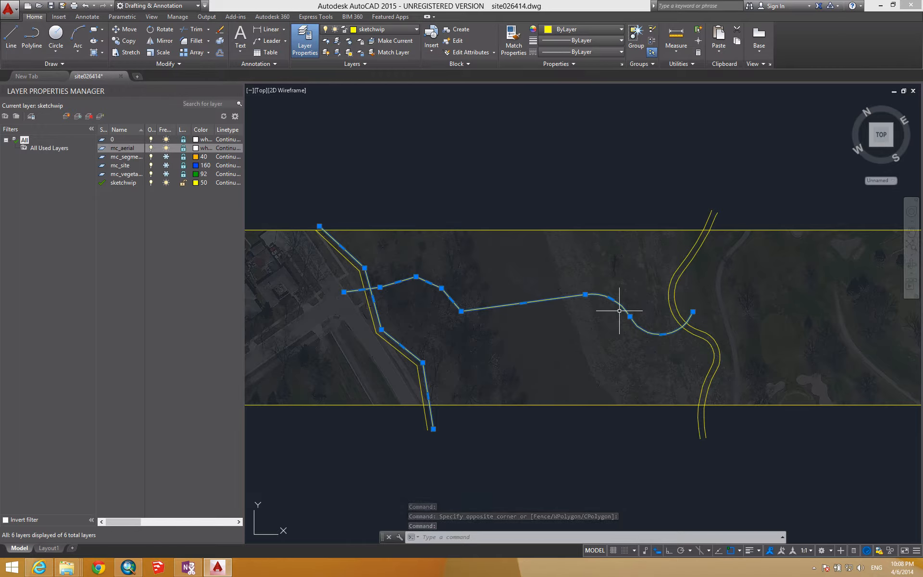
key("Escape")
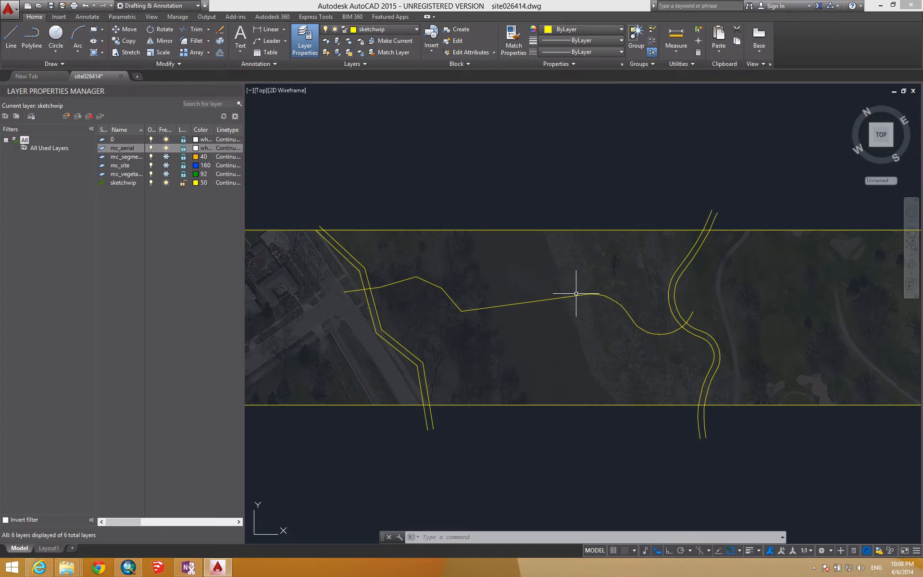
Join the angled, straight and curved pieces of the river-crossing path into one polyline with Polyline Edit's Multiple option, and select the joined path.
type("e")
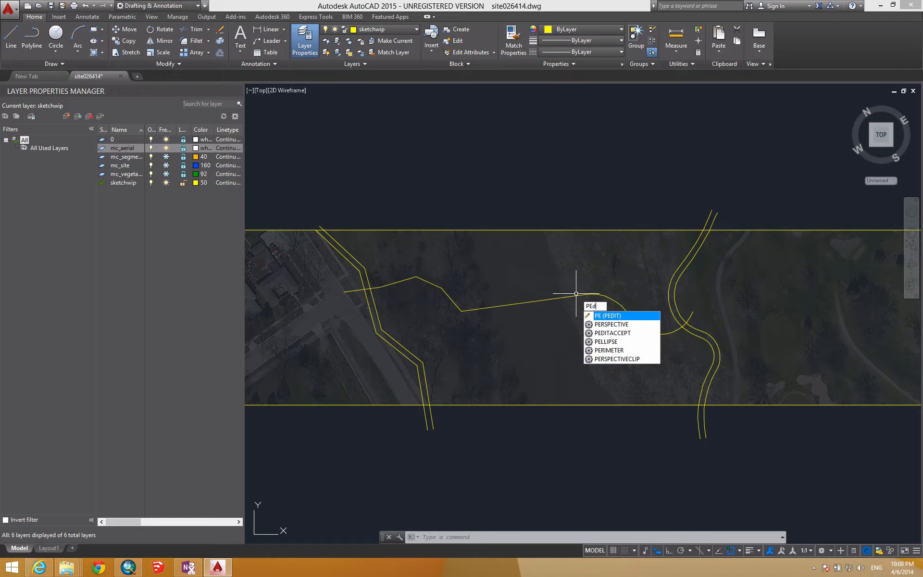
key("Return")
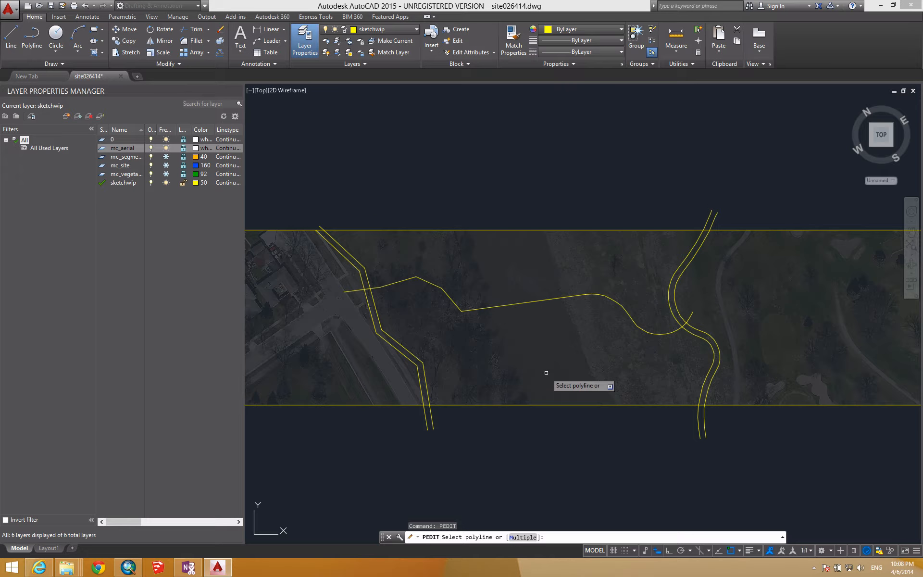
type("m")
key("Return")
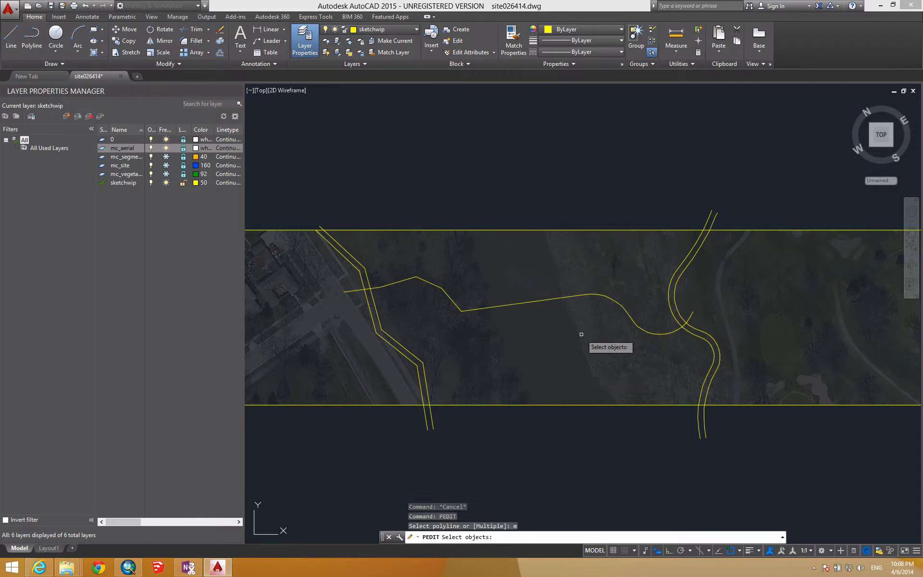
left_click(625, 312)
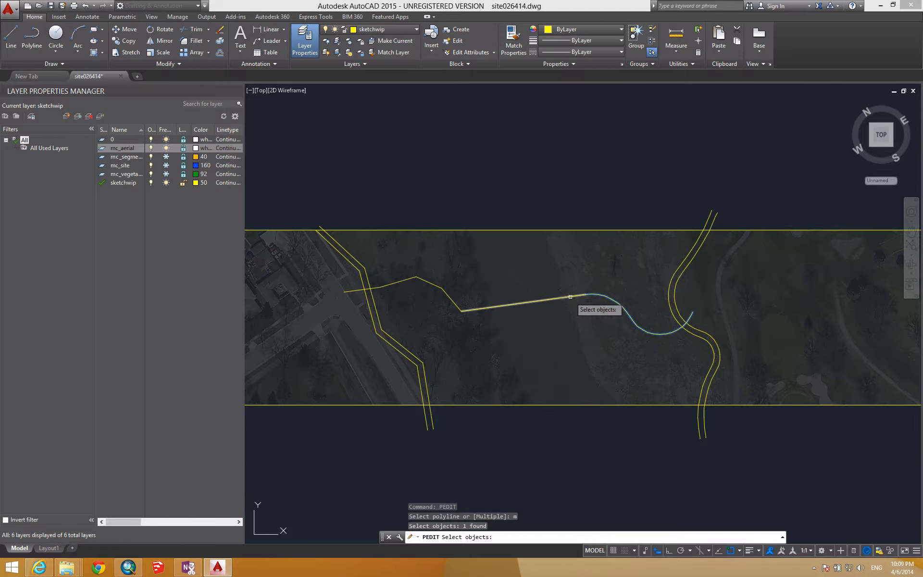
left_click(570, 296)
left_click(433, 282)
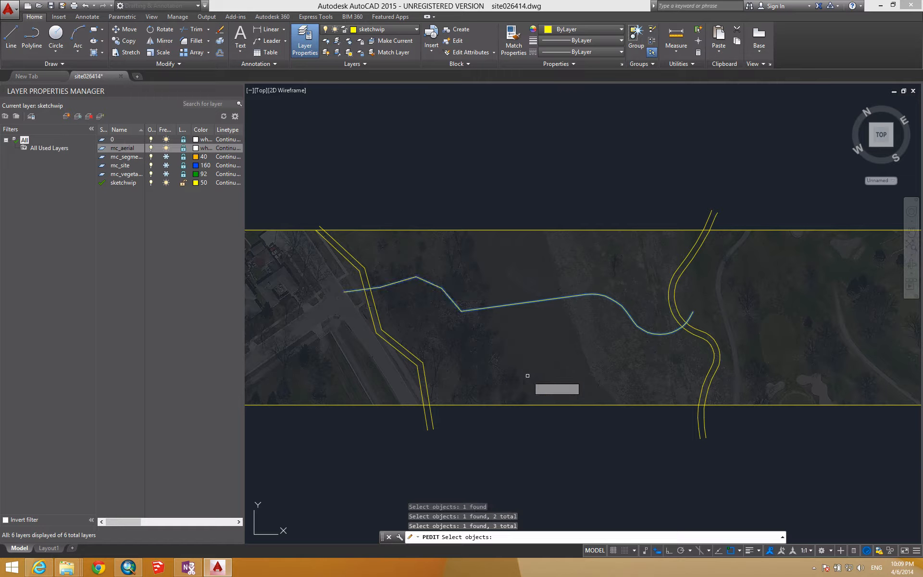
key("Return")
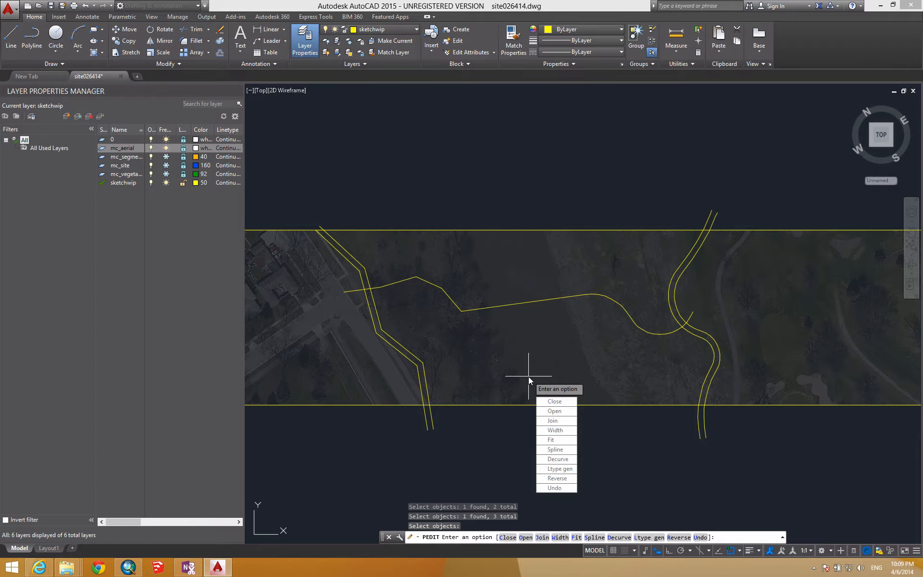
left_click(571, 421)
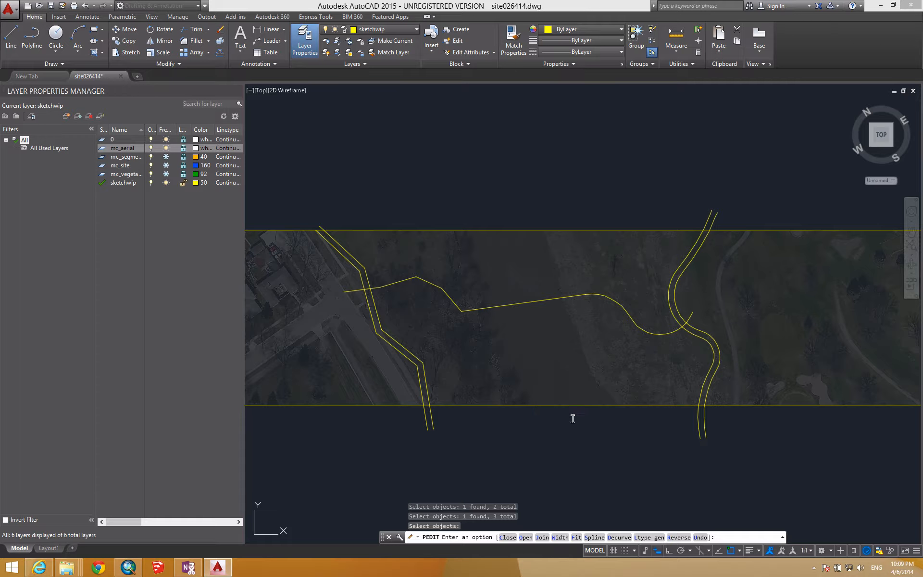
key("Return")
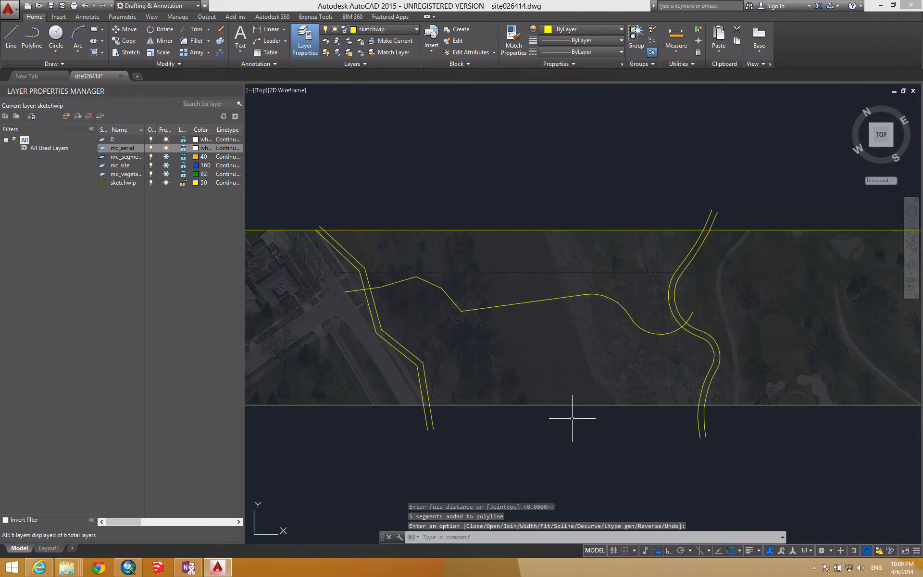
key("Escape")
key("Escape")
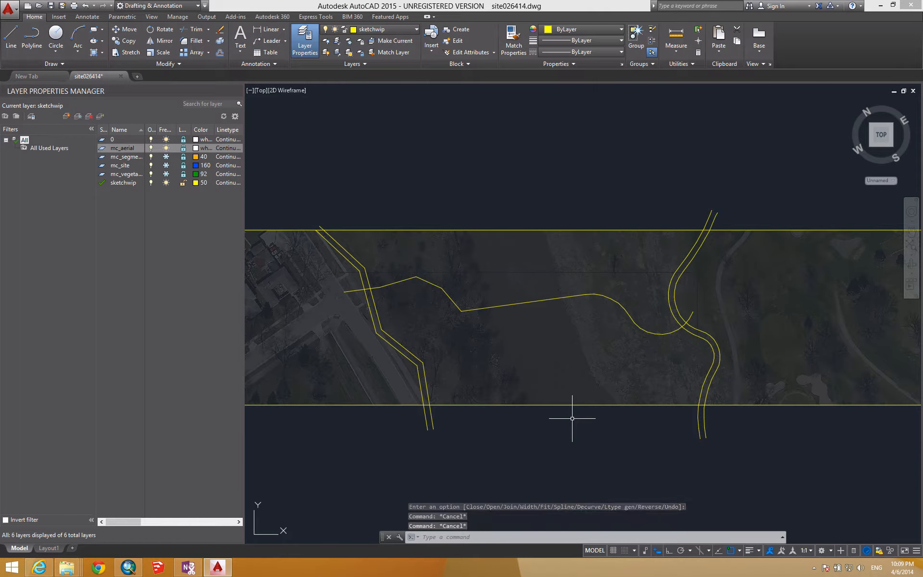
left_click(589, 293)
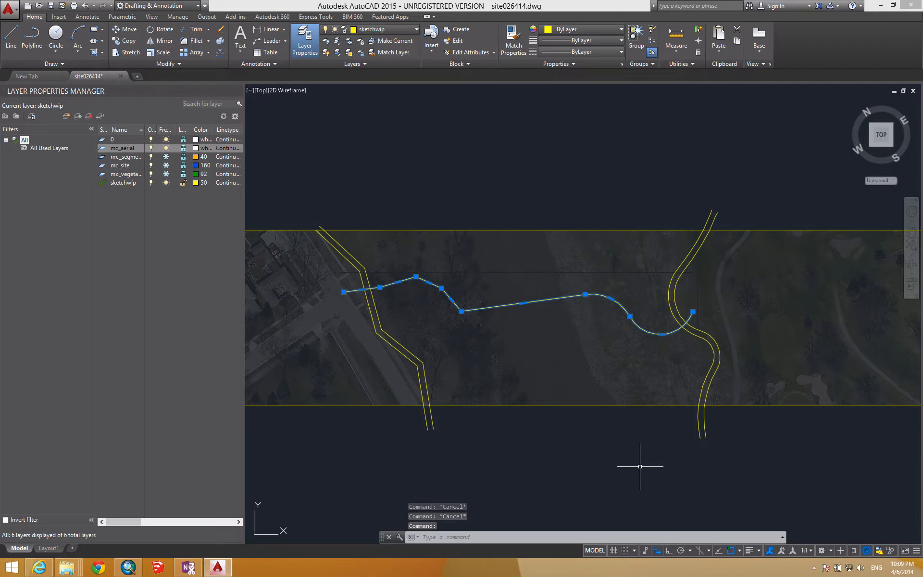
Offset the joined river-crossing path by 6 toward its upper side.
key("Escape")
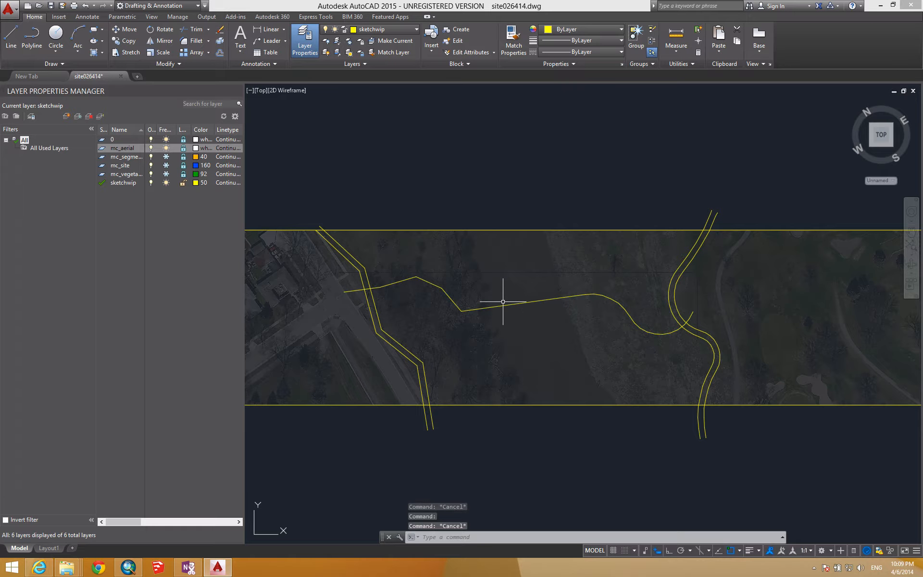
scroll(503, 302, "up", 2)
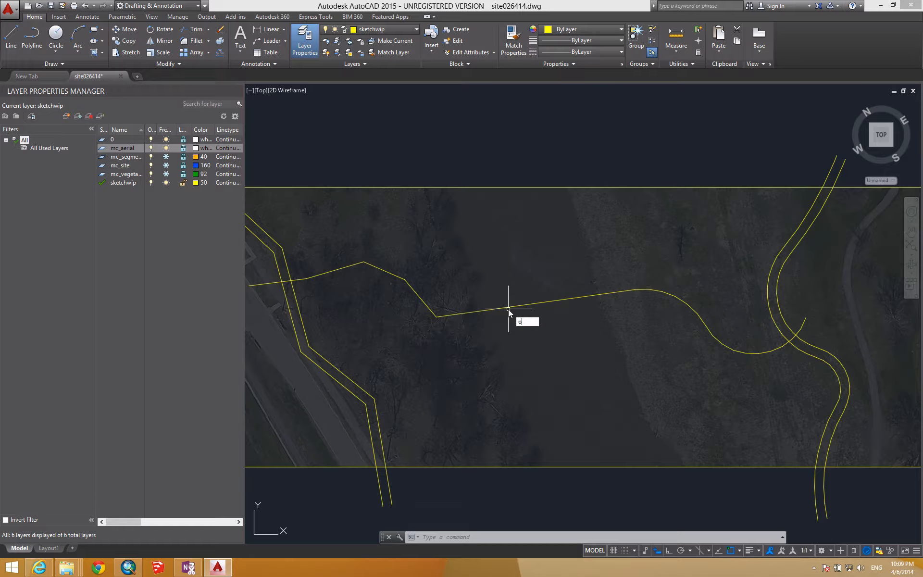
type("f")
key("Return")
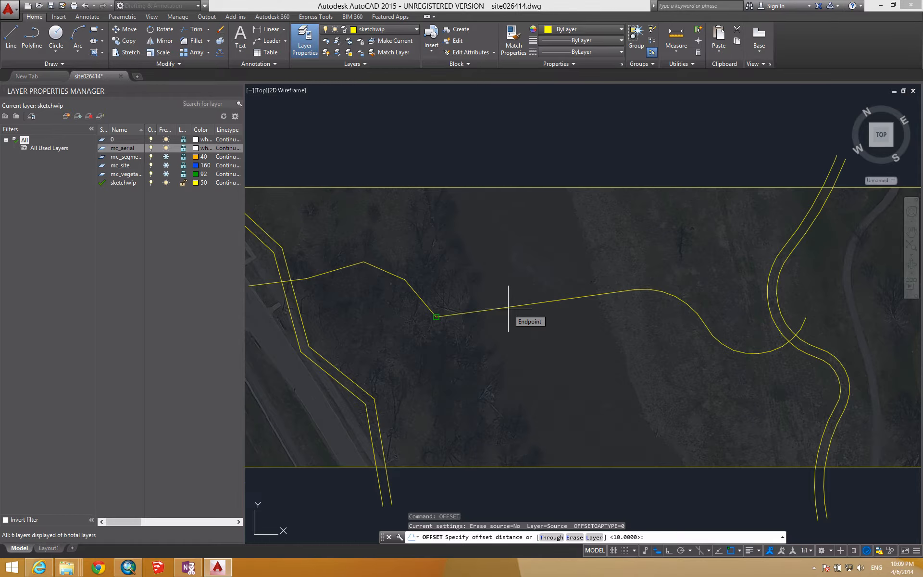
type("6")
key("Return")
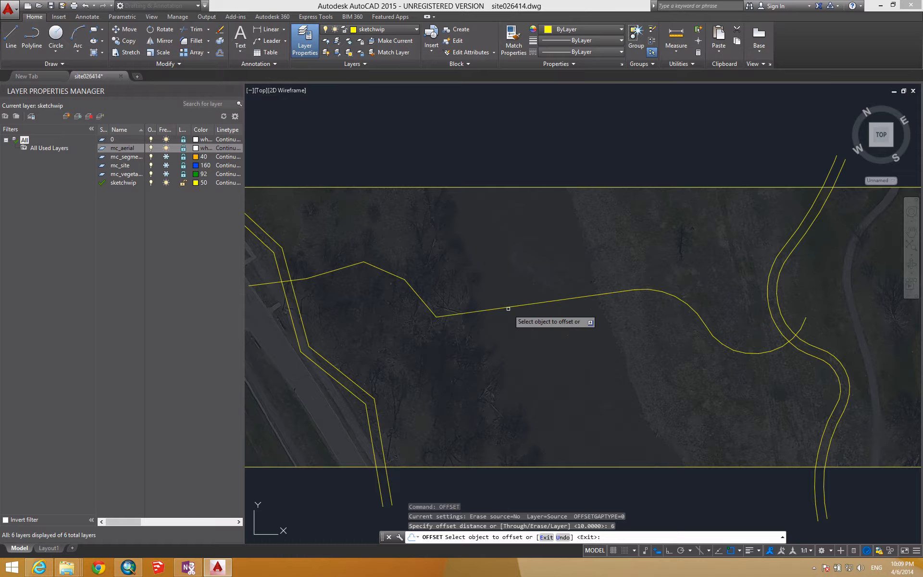
left_click(508, 308)
left_click(514, 262)
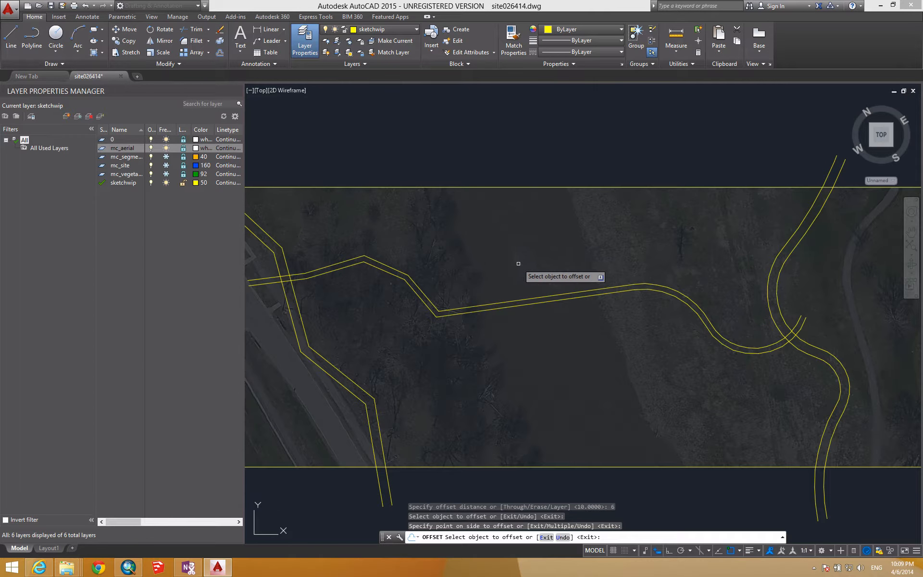
key("Return")
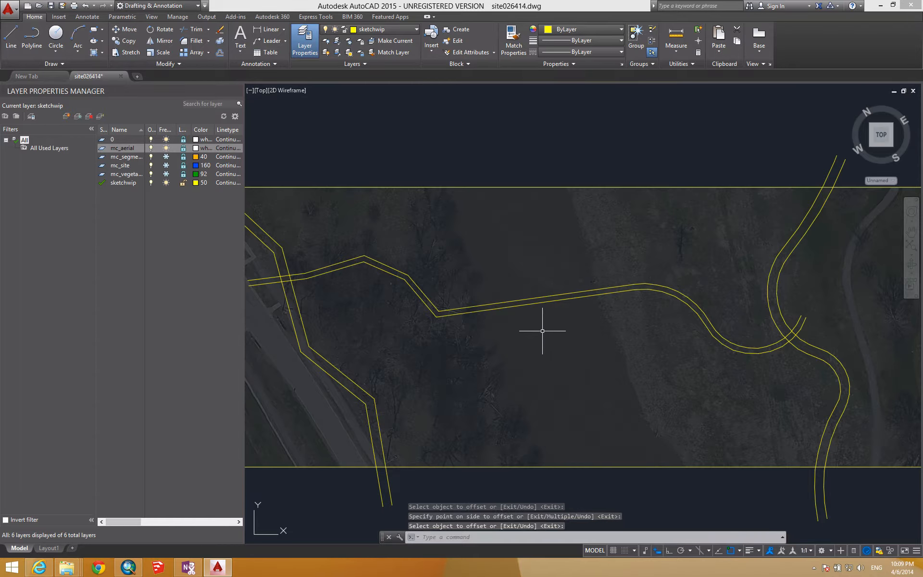
left_click(540, 303)
left_click(546, 328)
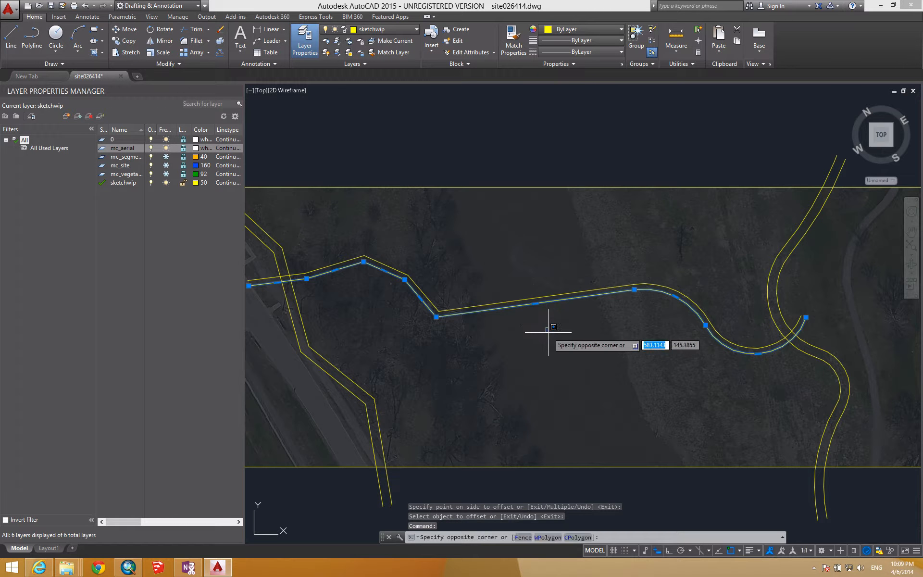
key("Escape")
key("Escape")
key("Escape")
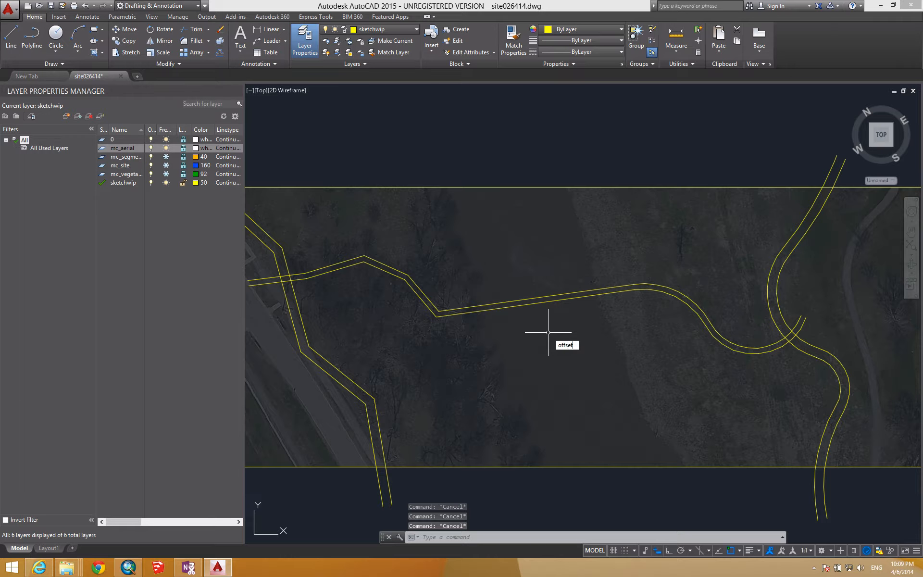
Offset the original river-crossing path by the same distance of 6 toward its lower side.
key("Return")
key("Return")
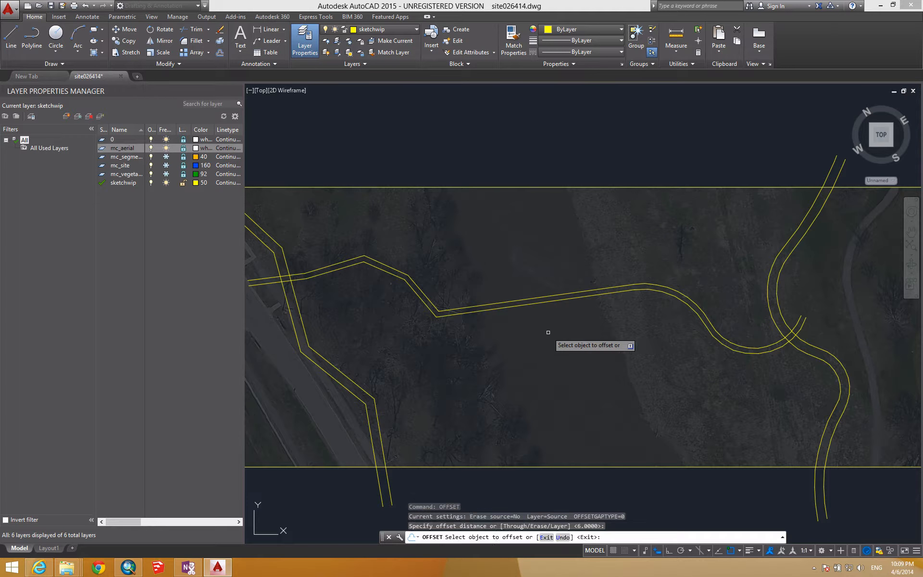
left_click(563, 299)
left_click(573, 338)
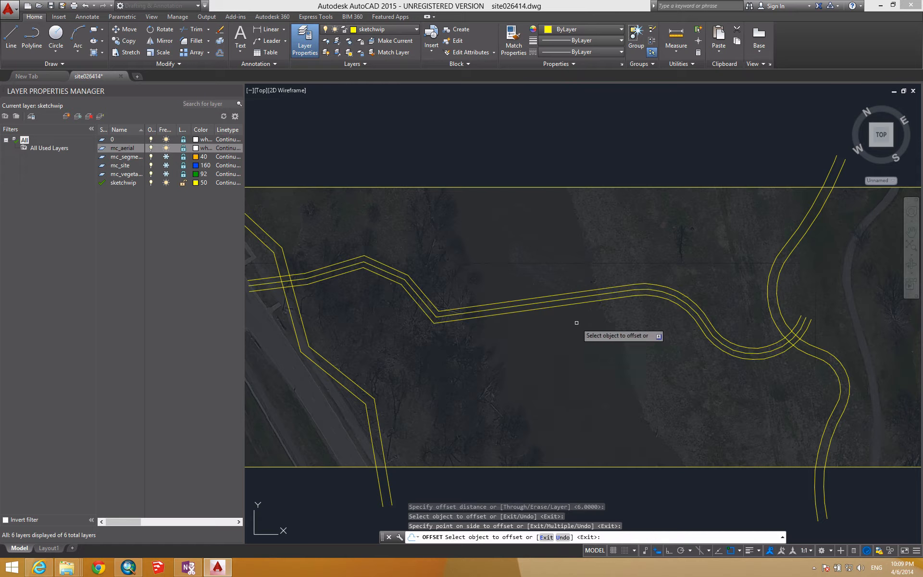
left_click(585, 297)
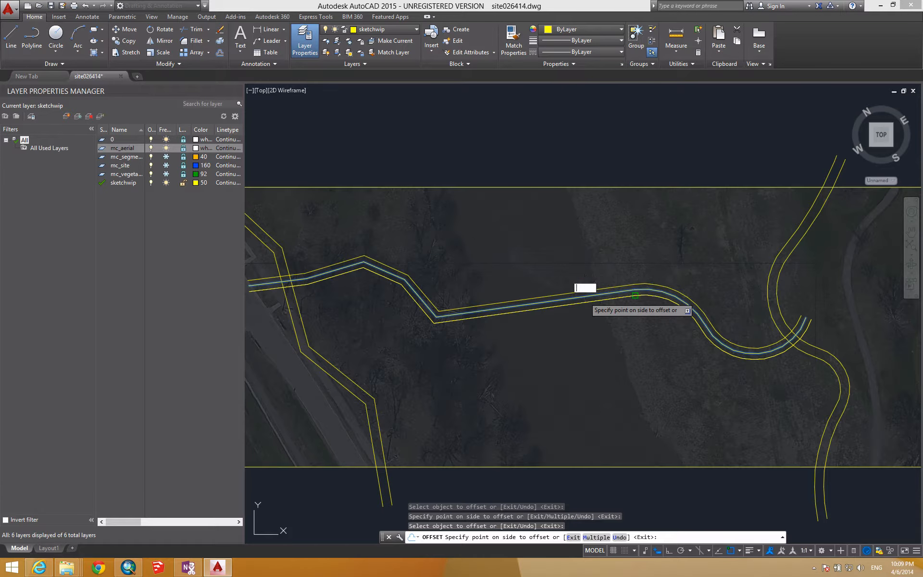
key("Escape")
key("Escape")
Delete the original centre line between the two offset edges of the river-crossing path.
left_click(584, 297)
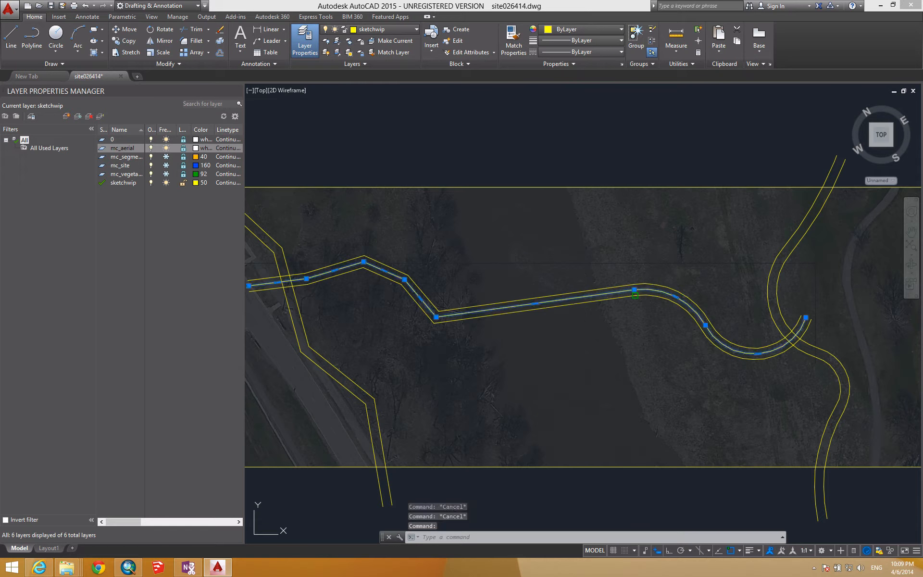
key("Delete")
key("Escape")
scroll(587, 299, "down", 4)
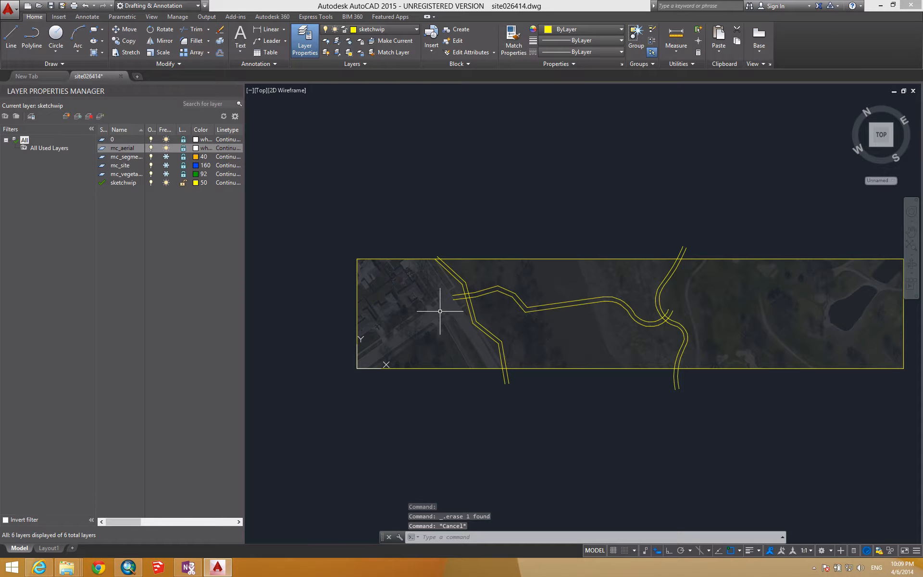
middle_click_drag(694, 319, 686, 321)
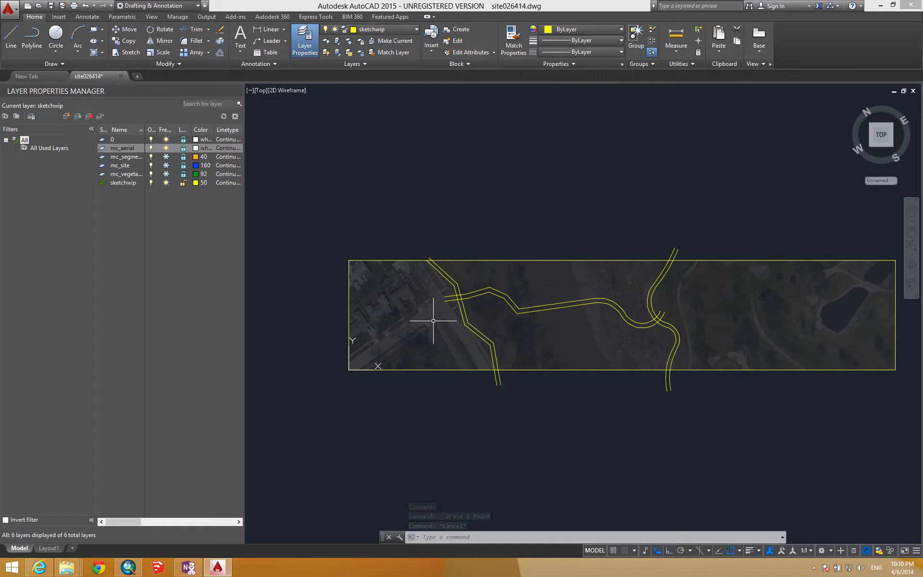
Trim the curved and zigzag path ends beyond the site boundary's upper edge, using all paths and the boundary as cutting edges.
type("TR")
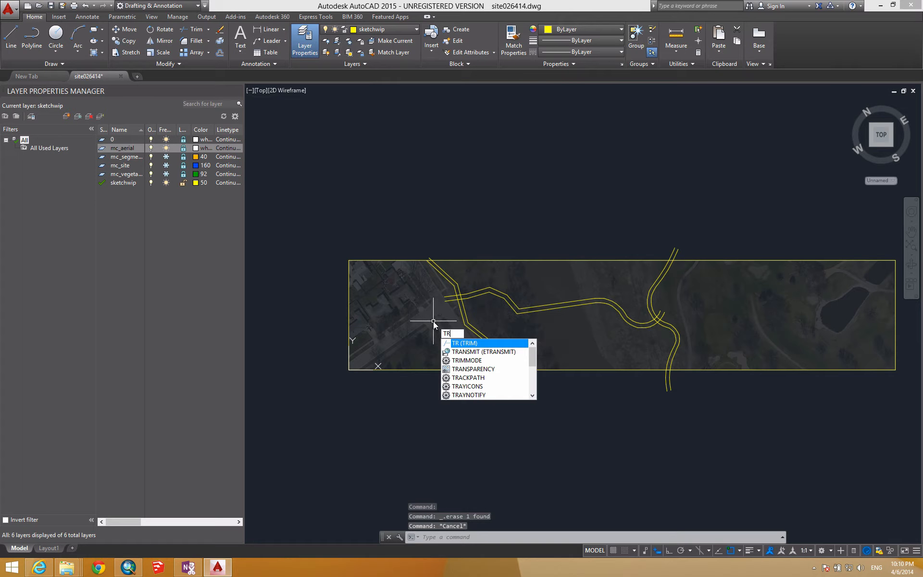
key("Return")
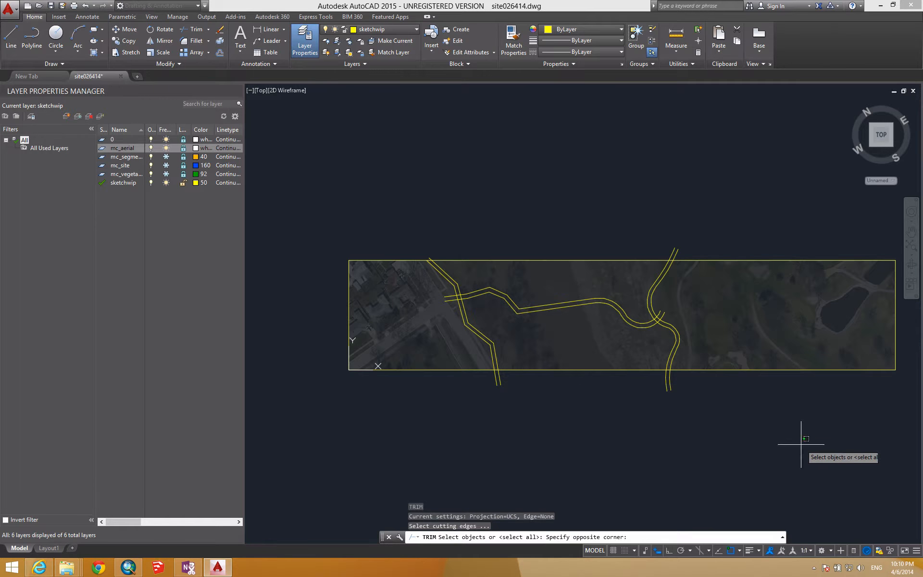
left_click_drag(800, 439, 330, 171)
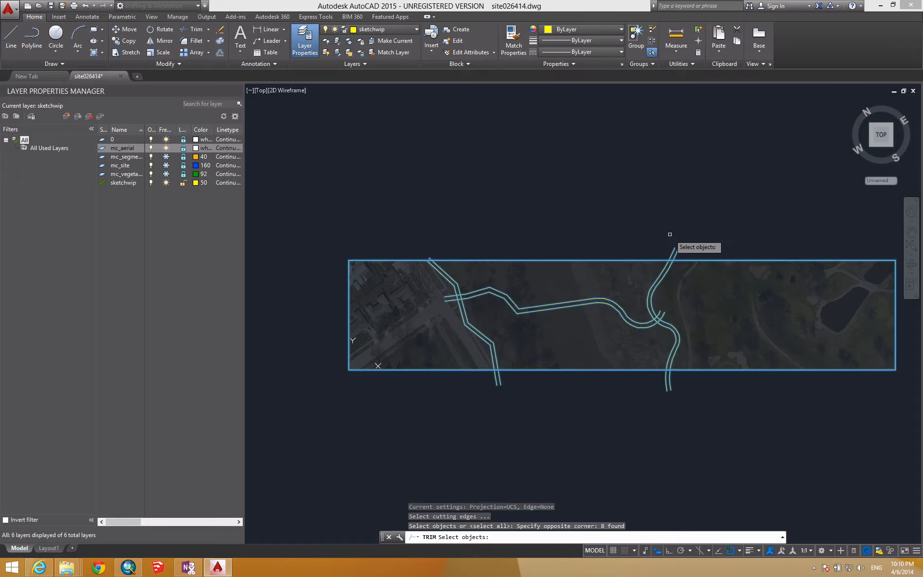
key("Return")
scroll(670, 241, "up", 3)
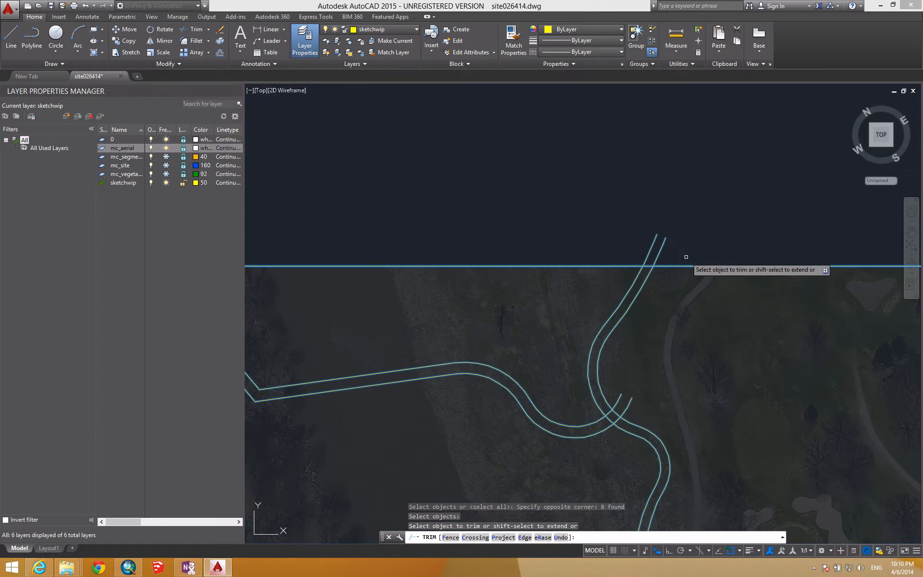
left_click(663, 245)
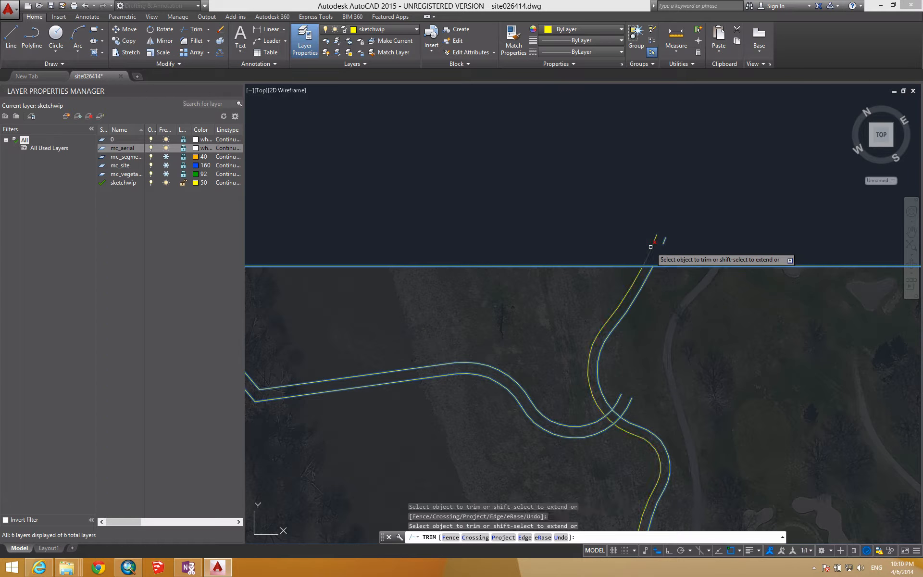
left_click(655, 239)
middle_click_drag(443, 289, 896, 285)
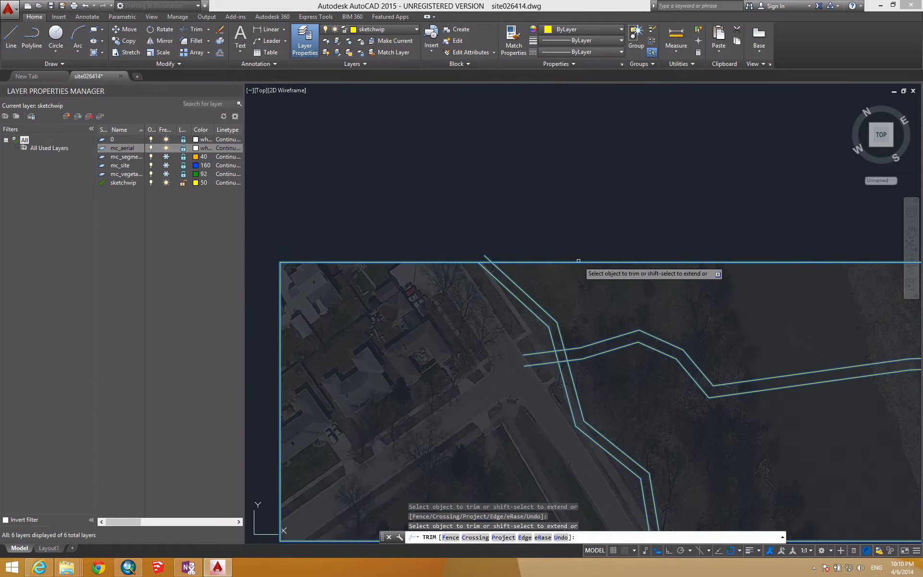
left_click(486, 259)
middle_click_drag(555, 269, 546, 271)
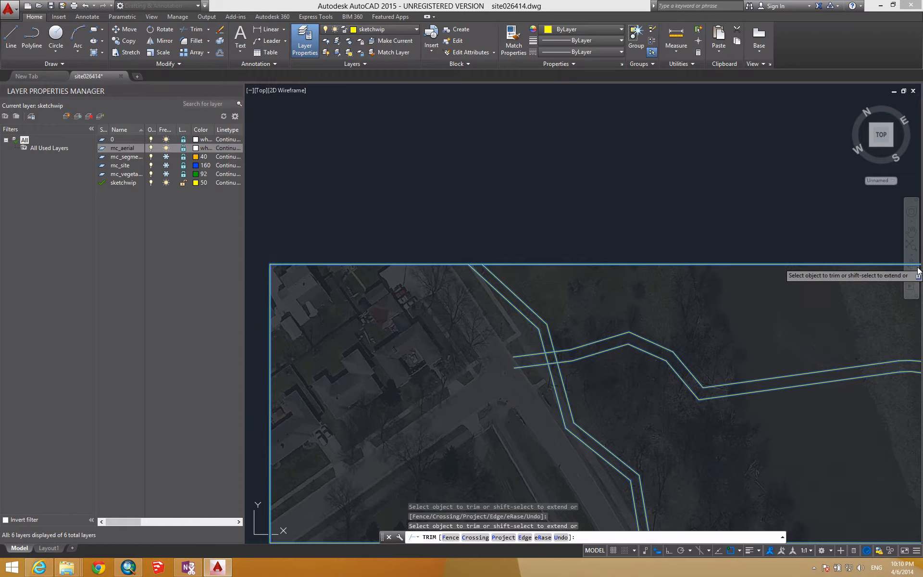
Trim the curved and zigzag path ends that extend beyond the site boundary's lower edge.
middle_click_drag(917, 270, 907, 270)
middle_click_drag(798, 289, 288, 284)
mouse_move(436, 525)
middle_mouse_down()
mouse_move(613, 287)
mouse_move(579, 259)
middle_mouse_up()
left_click(742, 342)
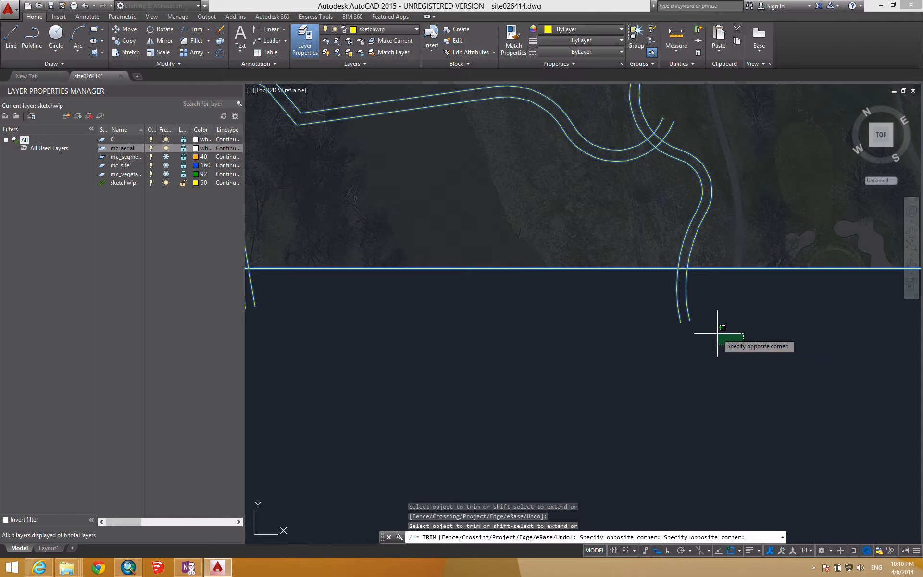
left_click(652, 281)
middle_click_drag(524, 344, 807, 353)
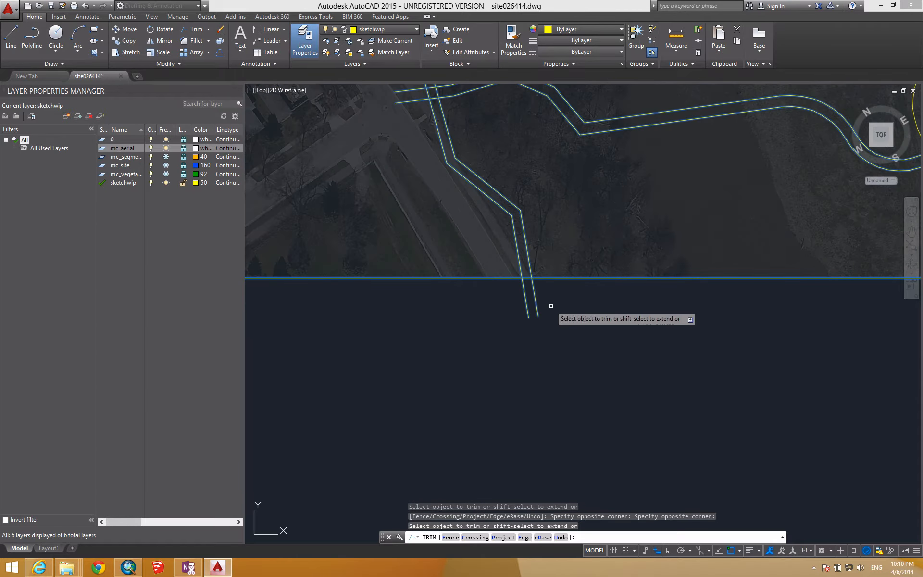
left_click(526, 297)
middle_click_drag(543, 290, 646, 533)
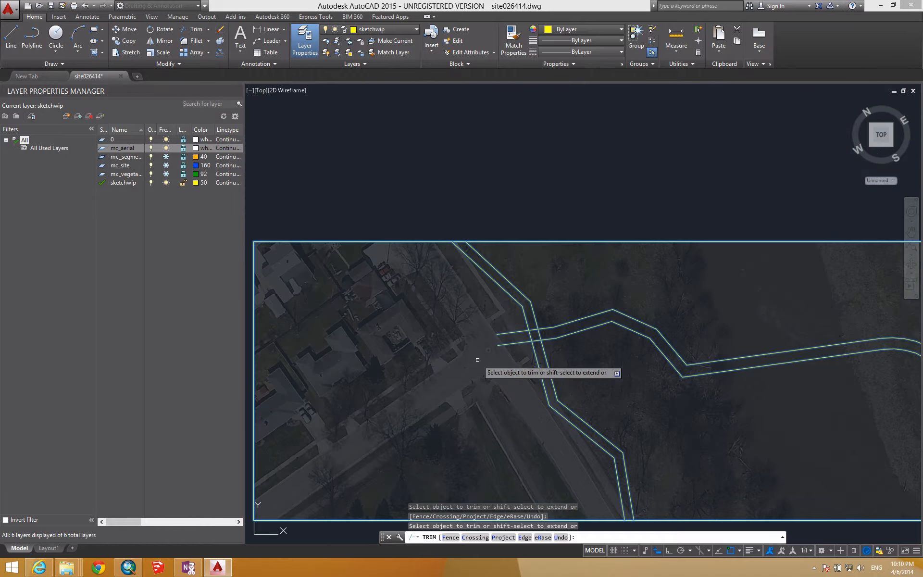
Trim the river-crossing path's overlap with the zigzag path and open the zigzag path's edge at their junction.
left_click(510, 332)
left_click(511, 343)
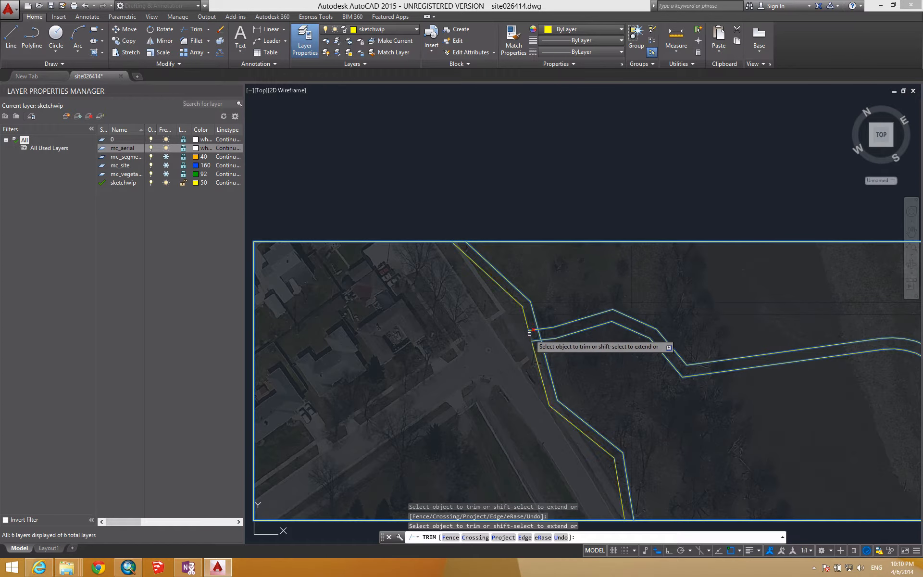
scroll(532, 332, "up", 4)
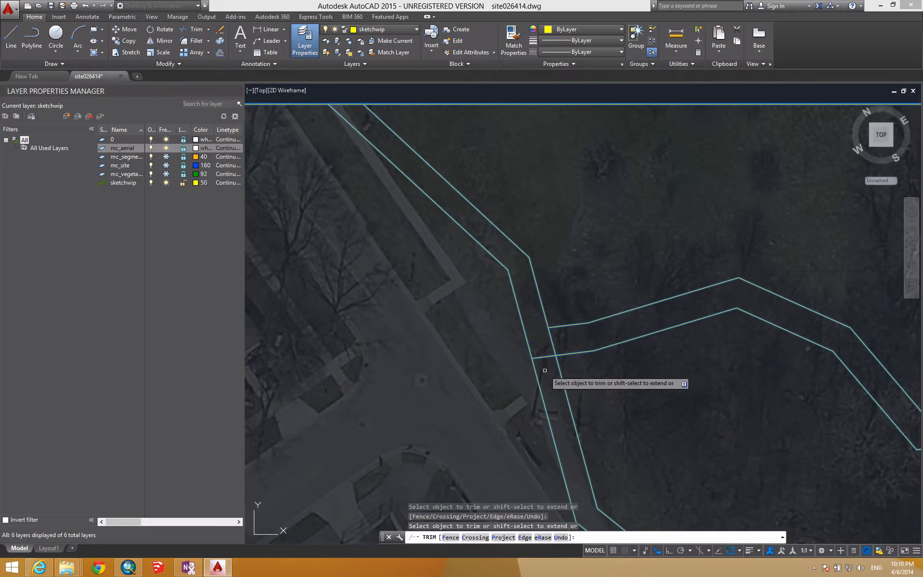
left_click(552, 343)
Trim the overlapping lines where the river-crossing path meets the curved path, opening the junction, and end the Trim command.
scroll(555, 355, "down", 6)
middle_click_drag(691, 352, 404, 317)
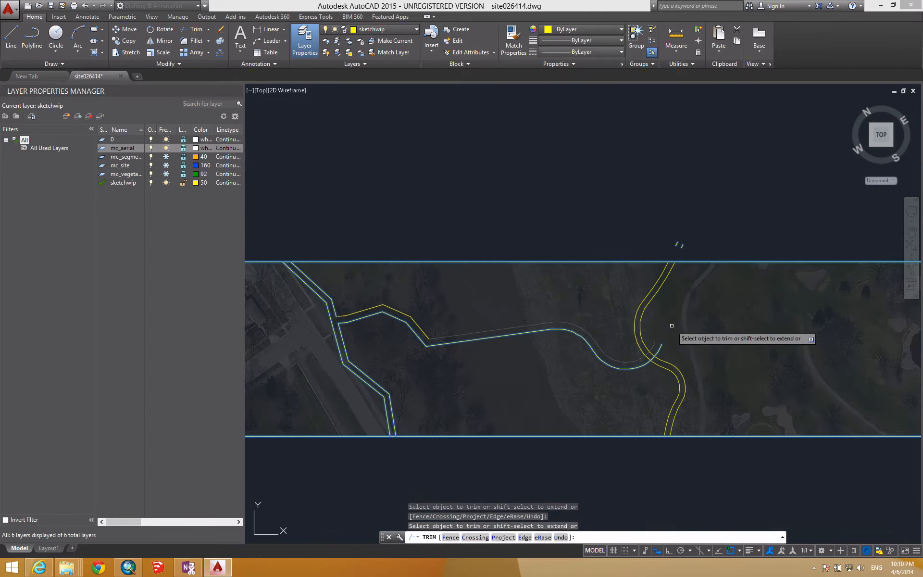
scroll(678, 333, "up", 4)
scroll(678, 333, "up", 2)
middle_click_drag(606, 409, 638, 295)
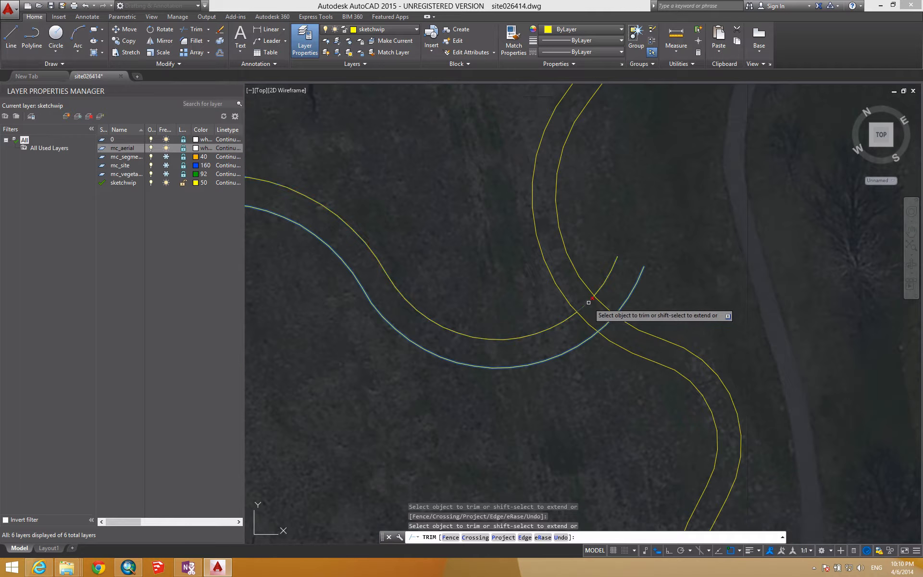
left_click(589, 302)
left_click(609, 323)
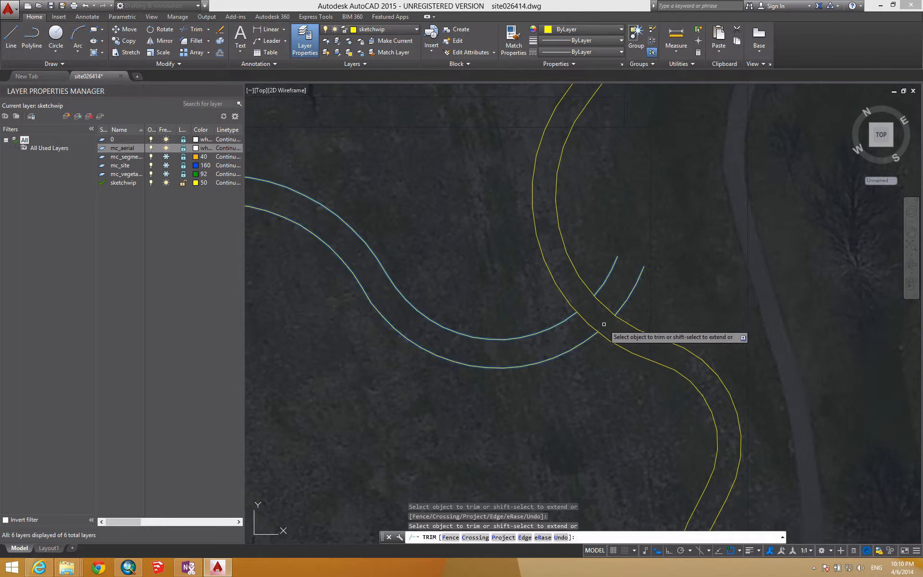
left_click(588, 324)
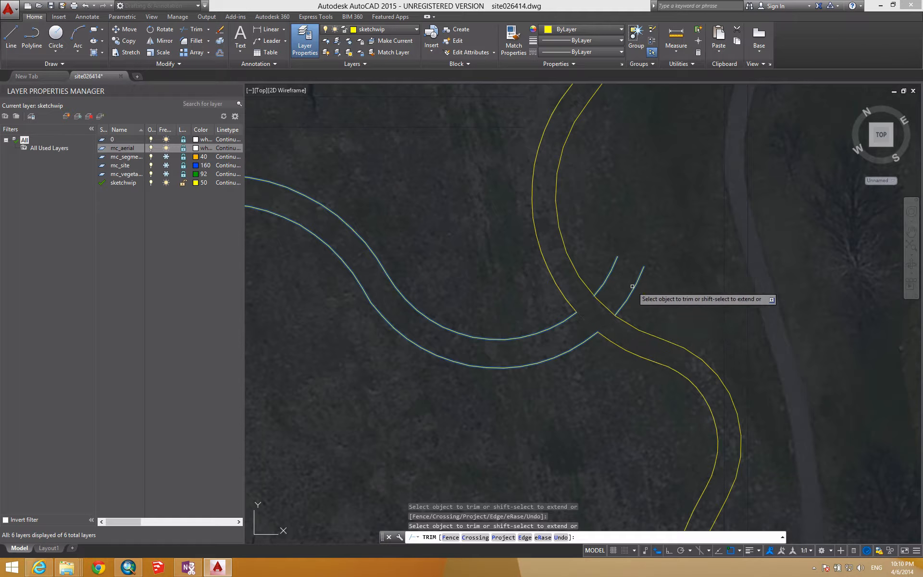
left_click(614, 281)
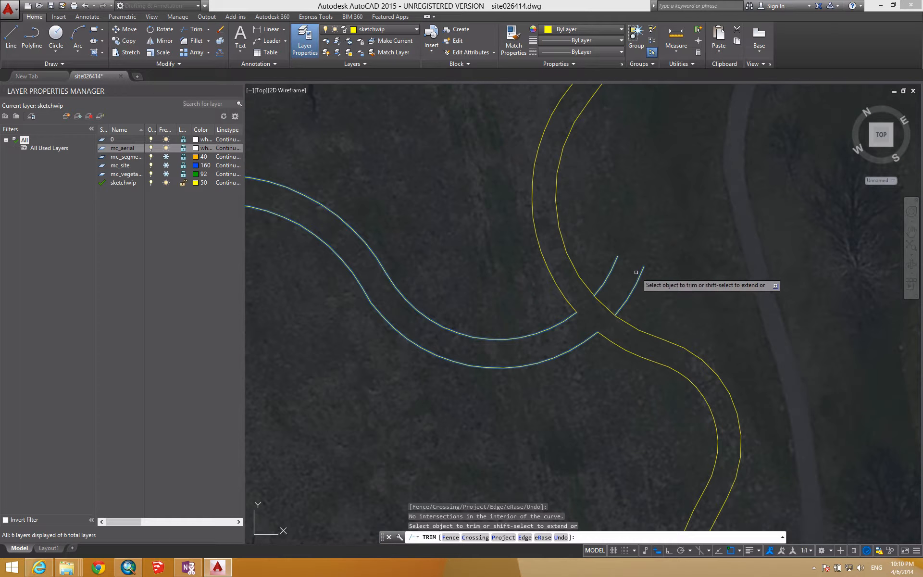
key("Escape")
key("Escape")
key("Escape")
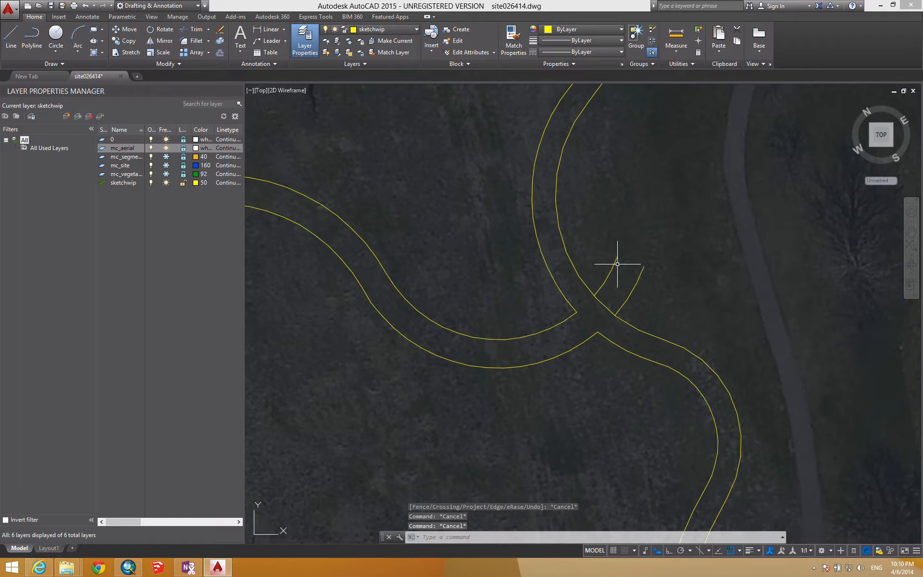
Delete the leftover path stubs beyond the curved path junction and above the site boundary's upper edge.
left_click(616, 264)
key("Delete")
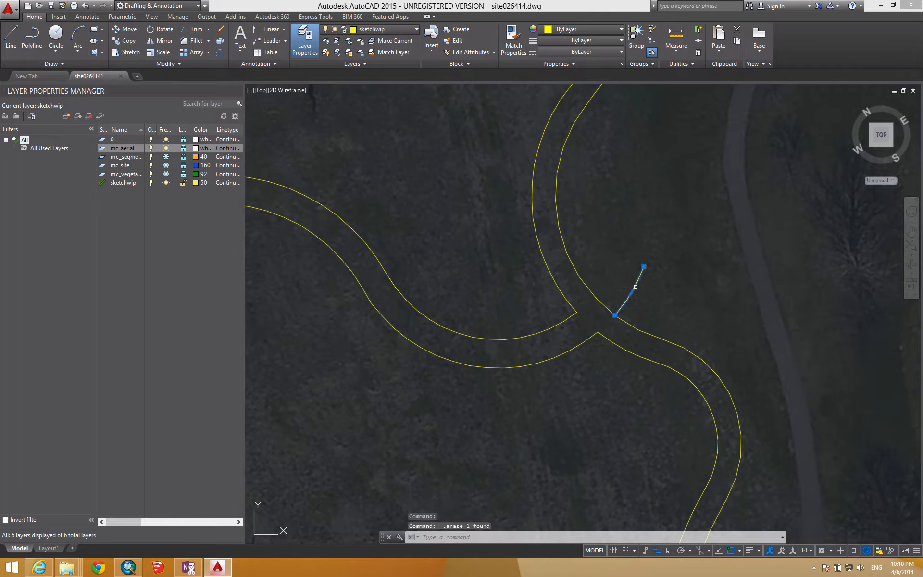
middle_click(640, 333)
middle_click(640, 334)
middle_click_drag(640, 333, 582, 402)
scroll(582, 402, "up", 4)
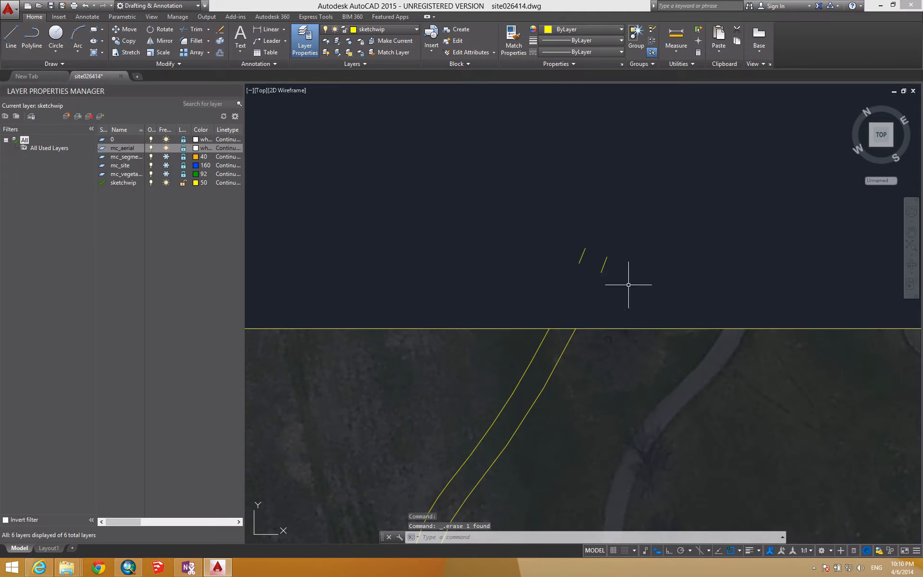
left_click(630, 289)
left_click(519, 203)
key("Delete")
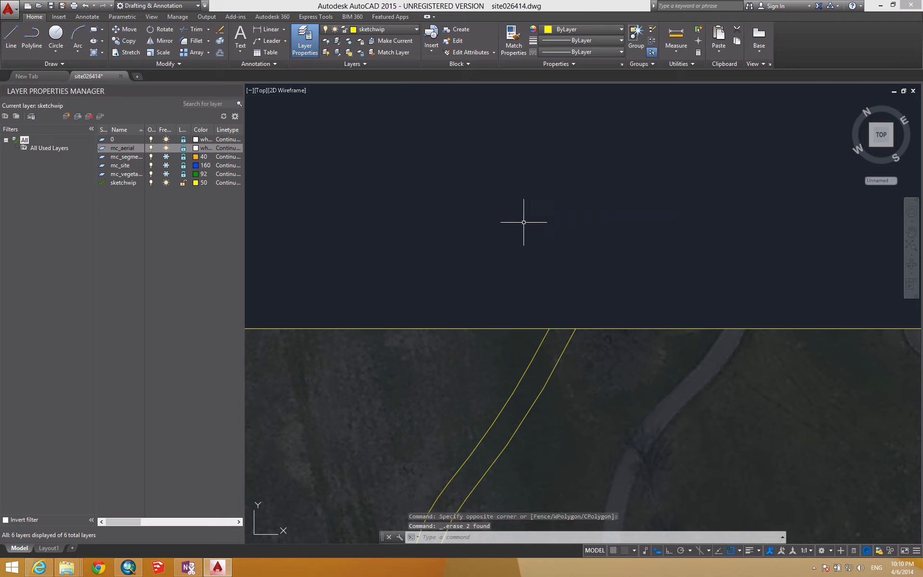
Examine the trimmed path network within the site boundary and the river-crossing path over the aerial.
scroll(520, 322, "down", 4)
middle_click_drag(518, 325, 715, 174)
middle_click_drag(550, 364, 632, 350)
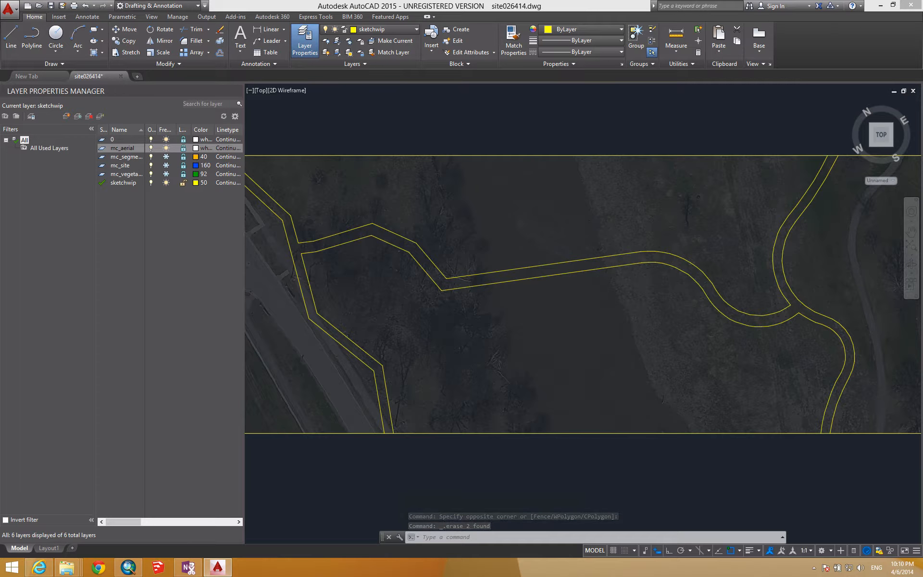
scroll(489, 272, "up", 4)
scroll(454, 276, "down", 5)
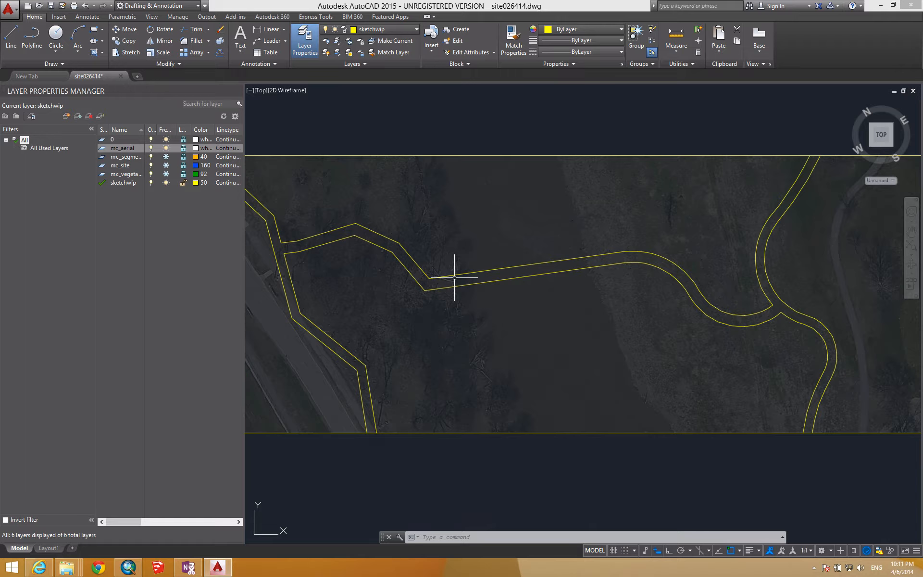
scroll(417, 298, "up", 2)
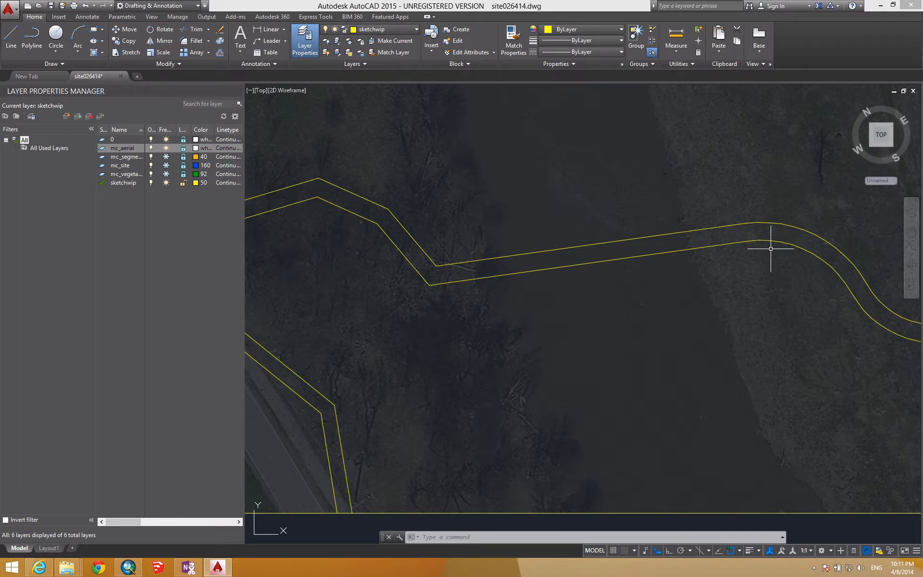
middle_click_drag(429, 299, 494, 291)
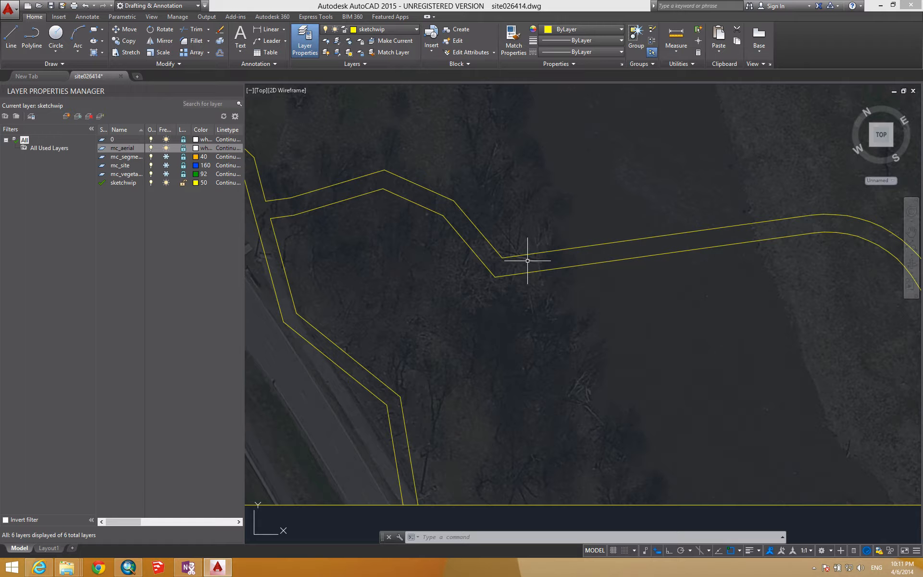
Draw a 12-unit polyline from the river-crossing path's upper edge perpendicular to its lower edge, just riverward of the sharp bend.
scroll(527, 261, "up", 2)
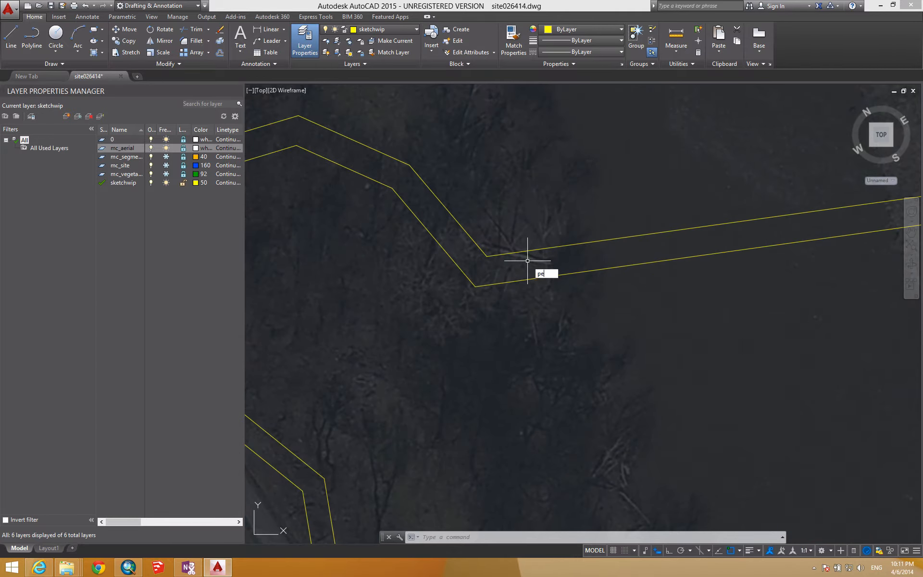
key("BackSpace")
type("l")
key("Return")
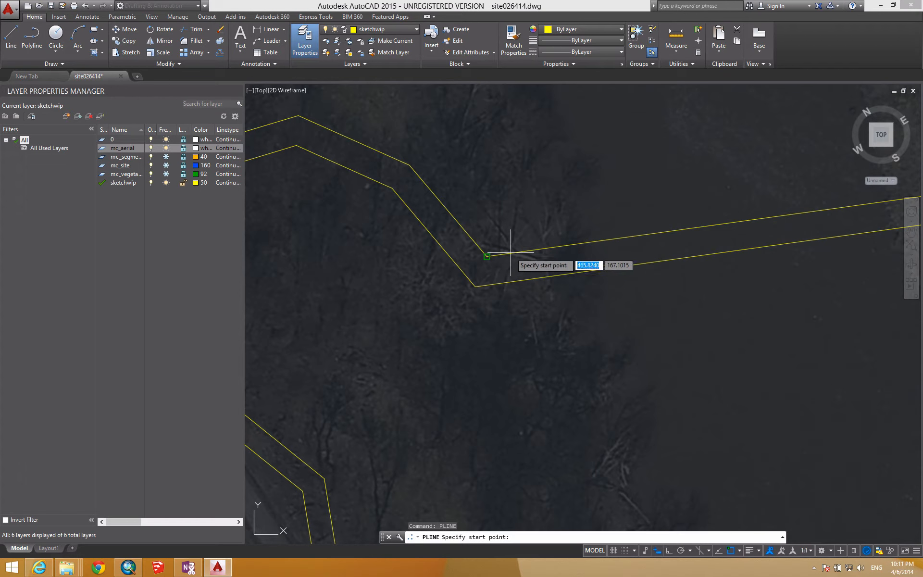
type("nea")
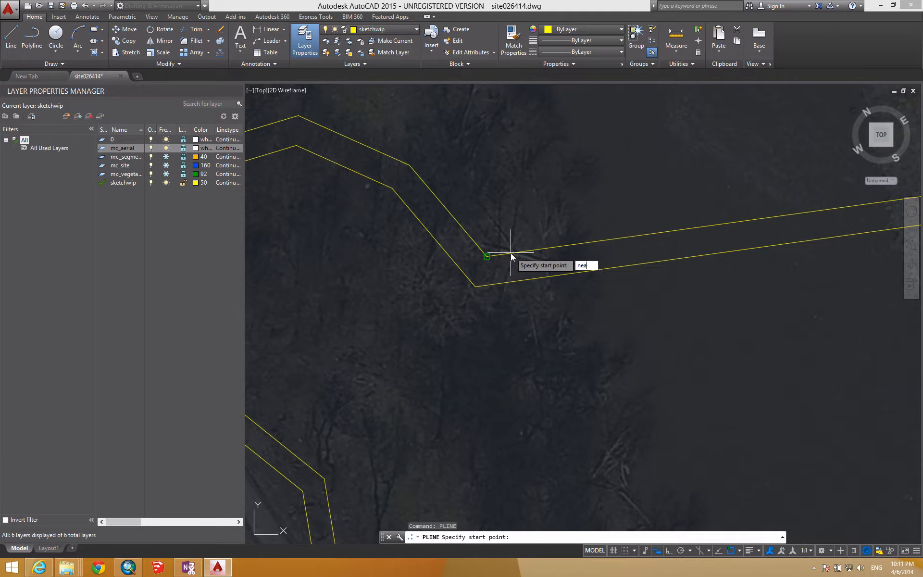
key("Return")
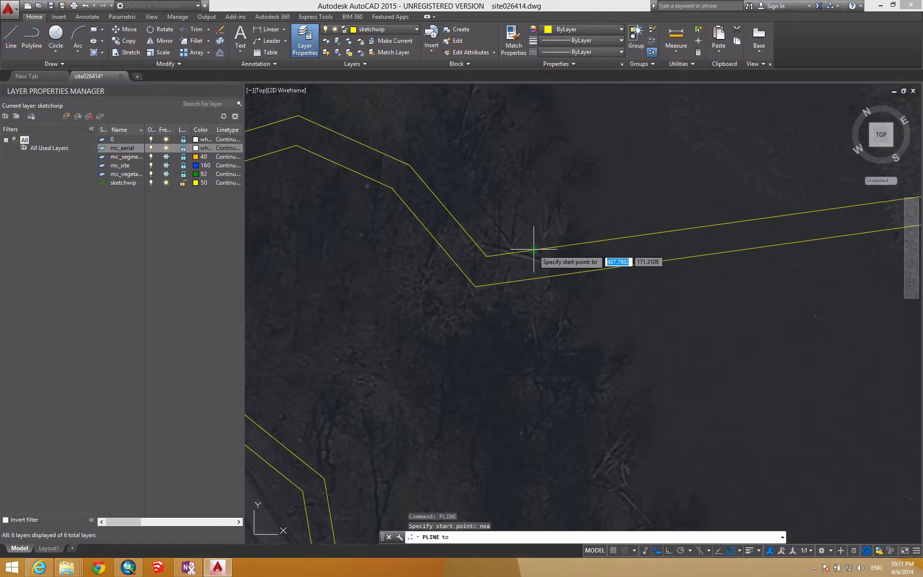
left_click(524, 251)
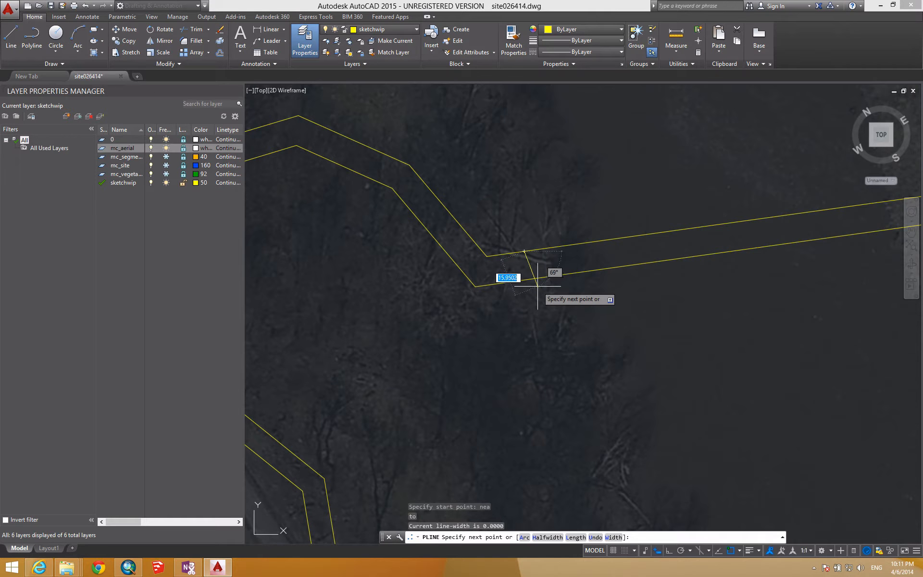
type("per")
key("Return")
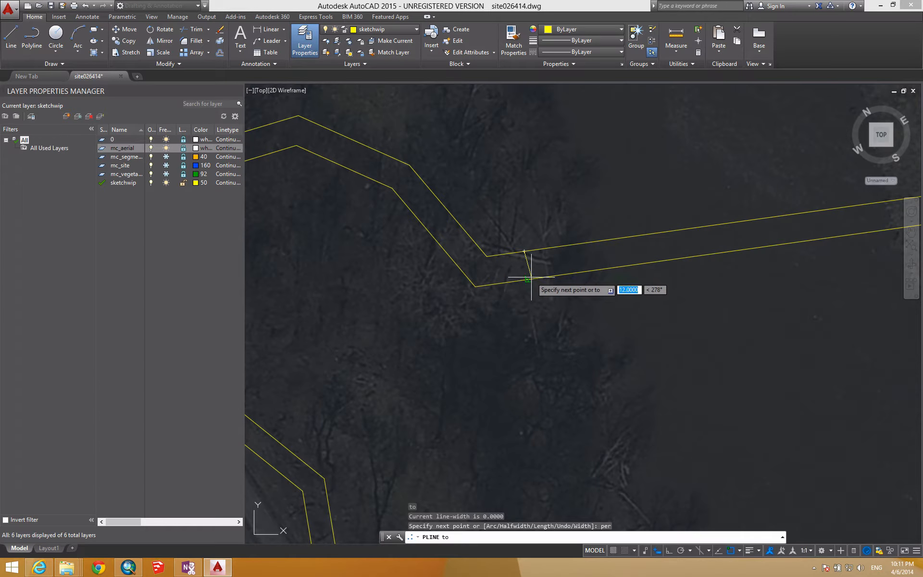
left_click(530, 279)
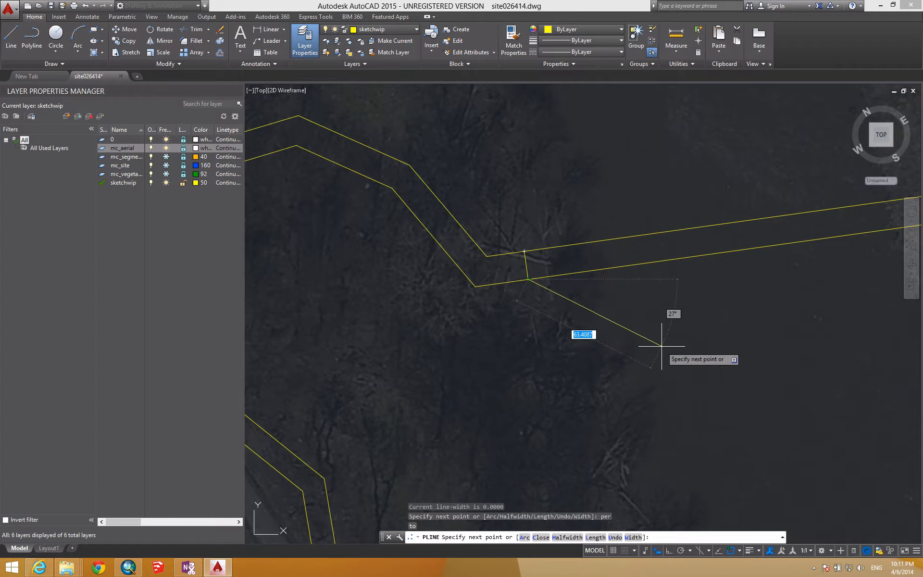
key("Escape")
middle_click_drag(742, 305, 382, 373)
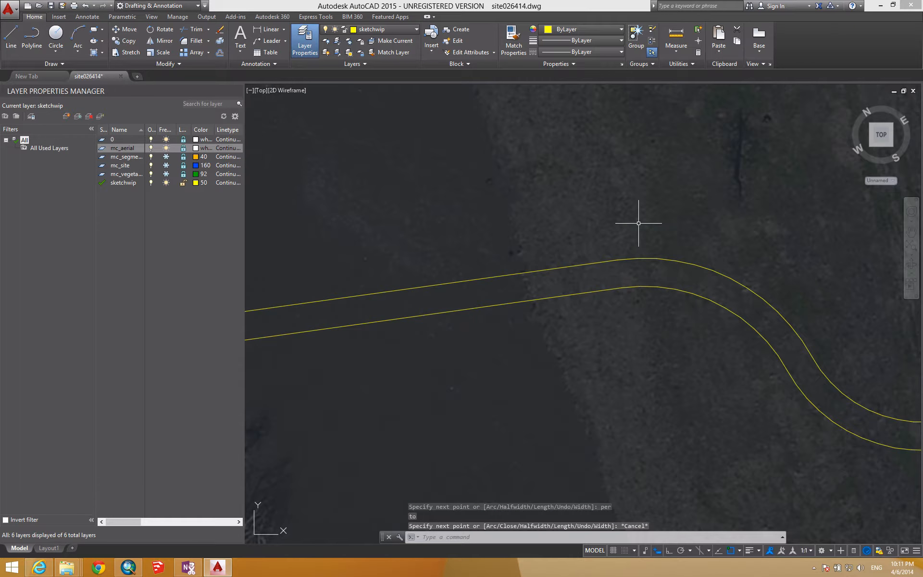
middle_click_drag(560, 300, 843, 281)
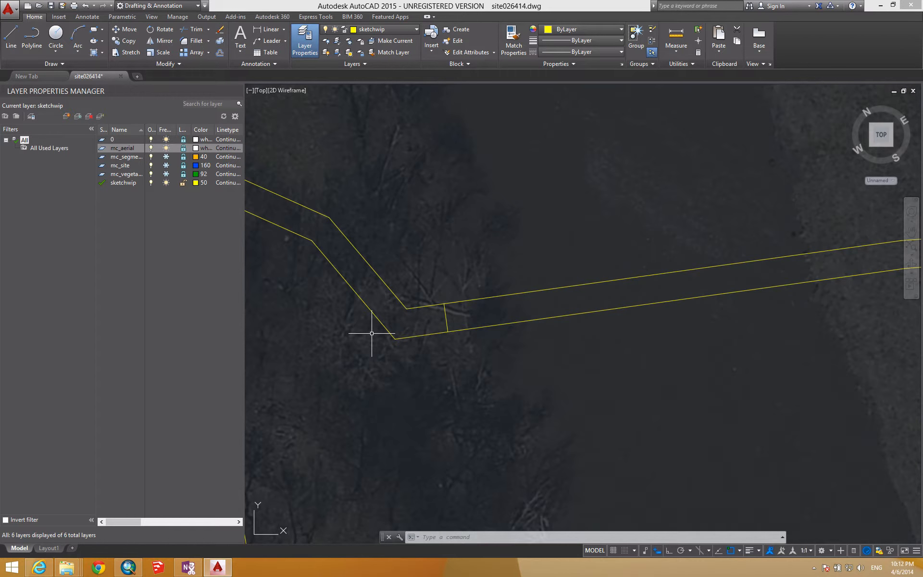
middle_click_drag(778, 177, 598, 231)
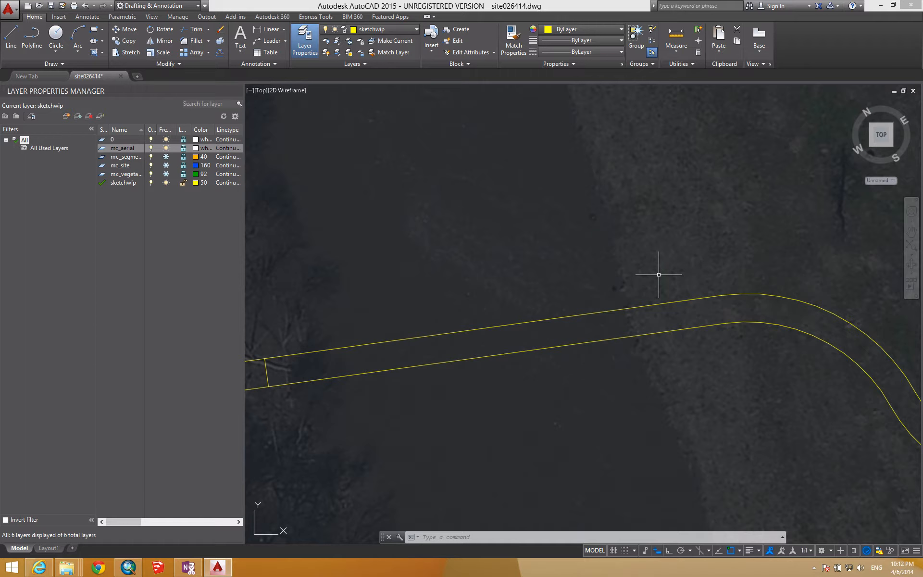
middle_click_drag(757, 267, 675, 215)
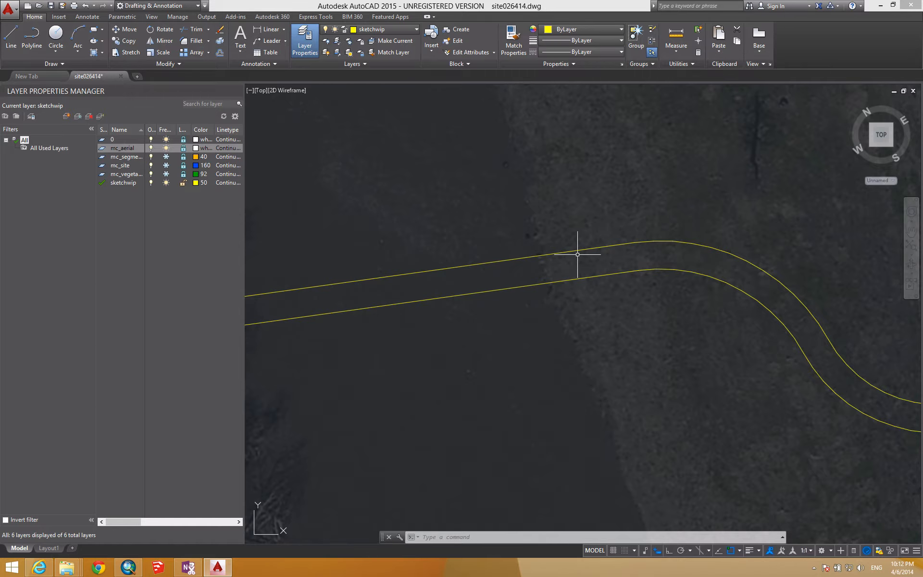
type("pl")
key("Return")
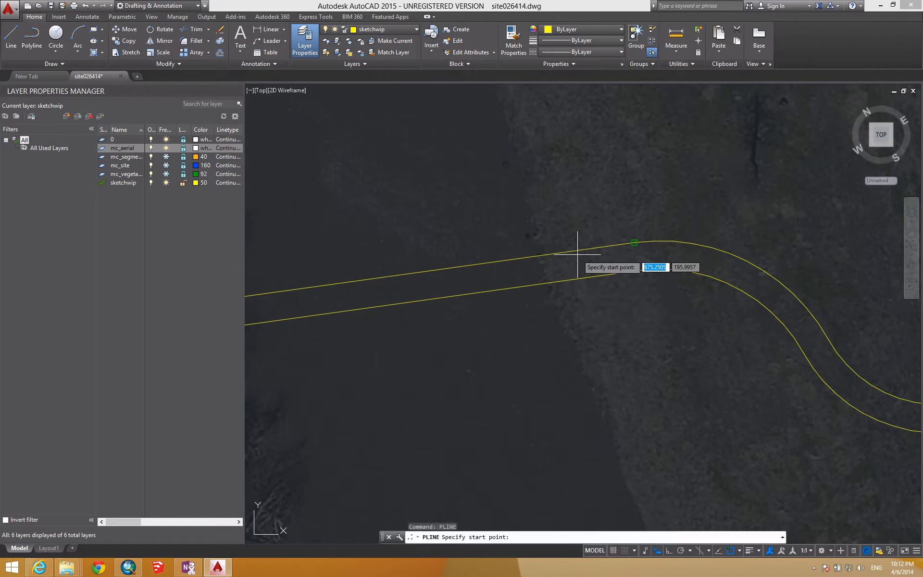
type("nea")
key("Return")
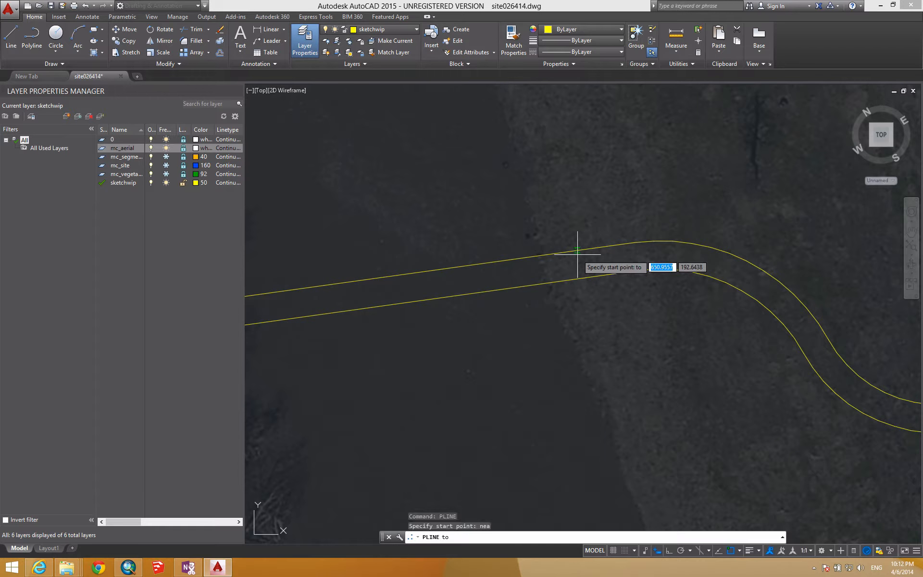
key("Escape")
key("Escape")
key("Escape")
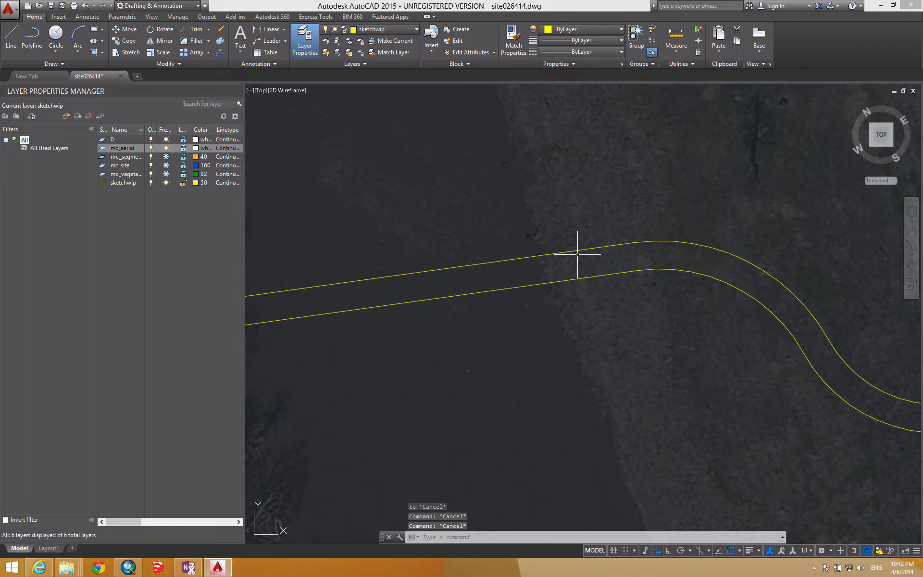
key("Return")
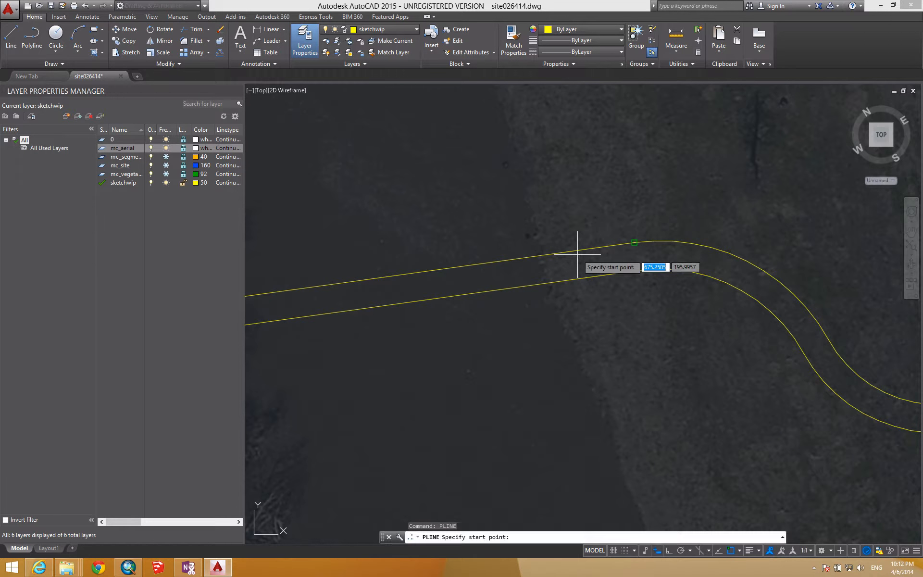
right_click(608, 207, "shift")
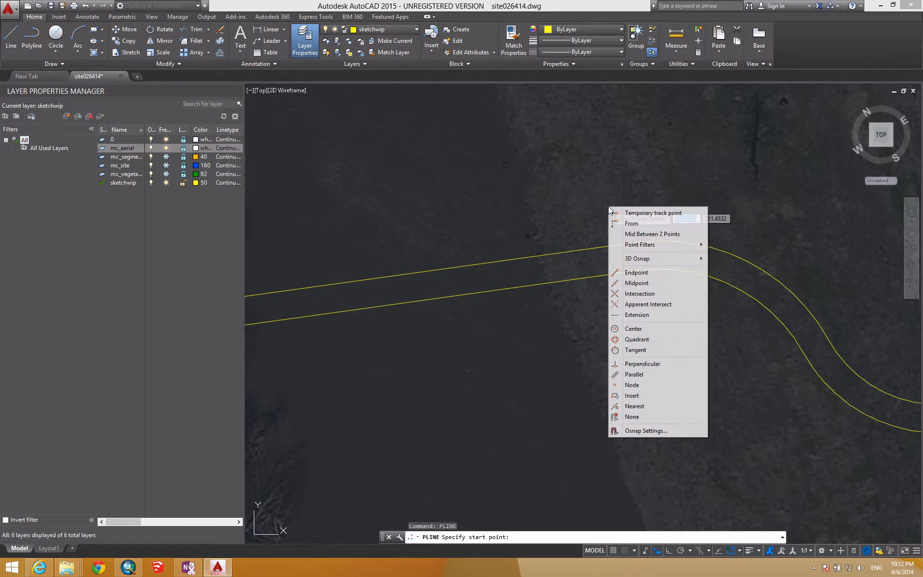
left_click(639, 406)
left_click(650, 383)
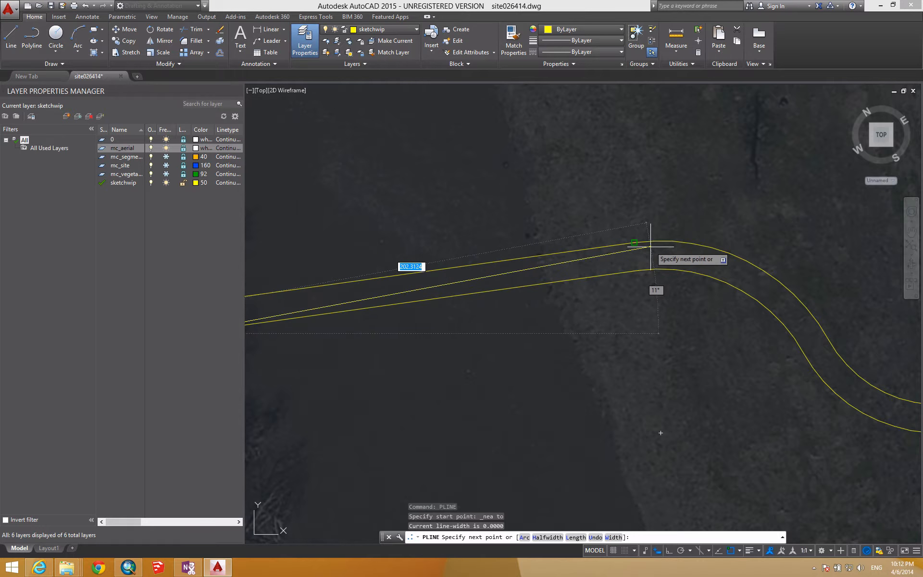
key("Escape")
key("Escape")
key("Escape")
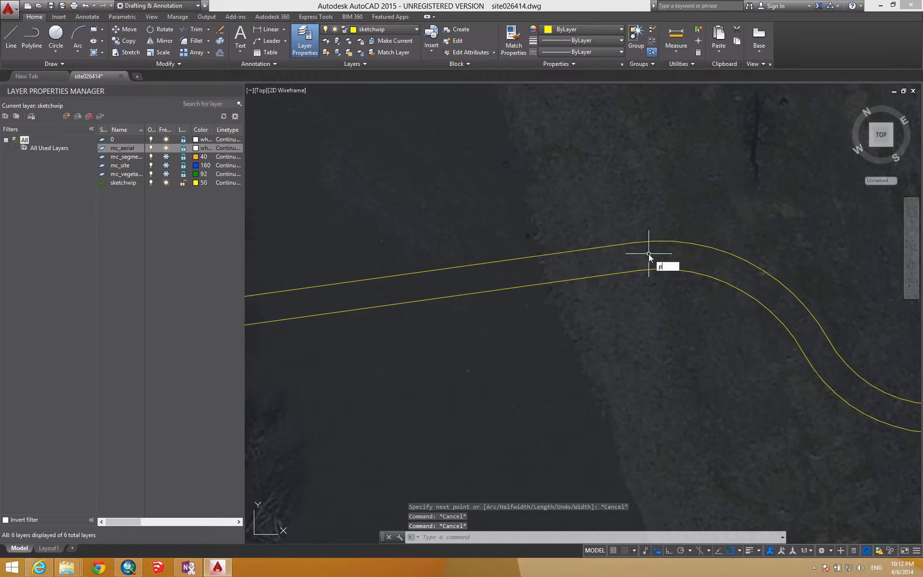
Draw a second 12-unit polyline perpendicularly across the river-crossing path on the opposite bank, just before the path starts to curve.
key("Return")
type("nea")
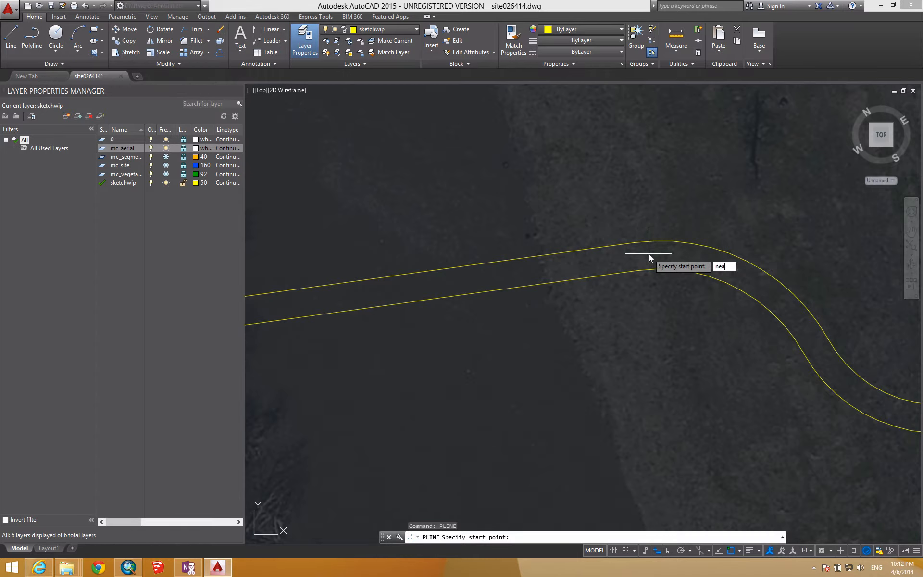
key("Return")
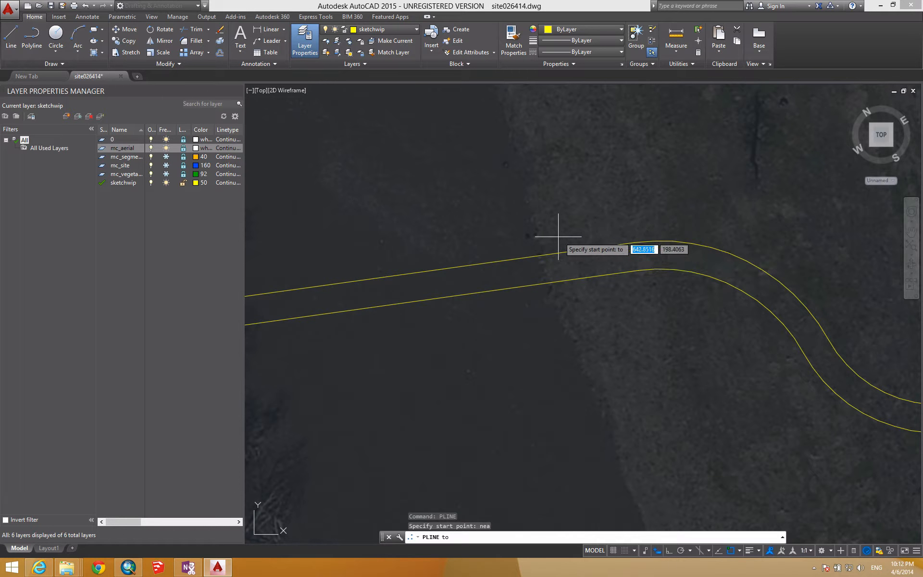
left_click(613, 246)
type("p")
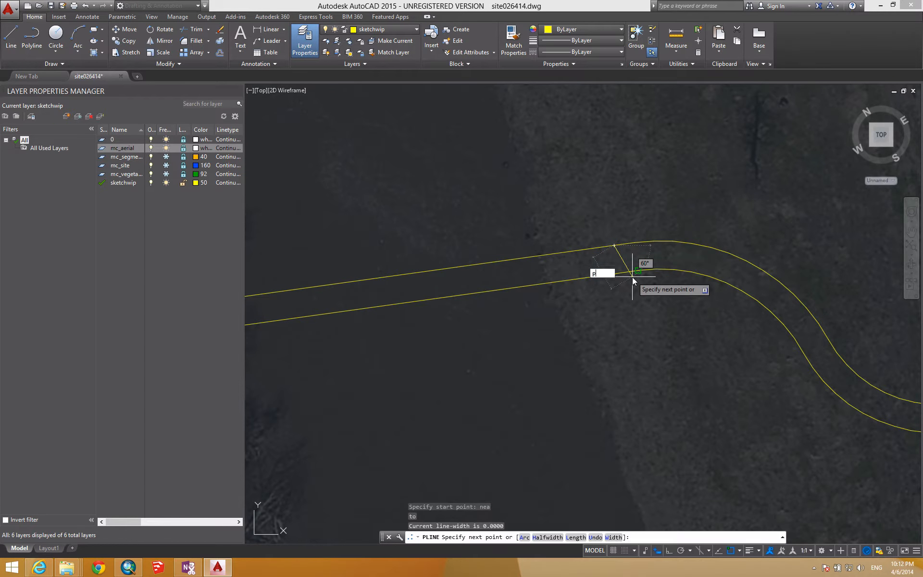
type("er")
key("Return")
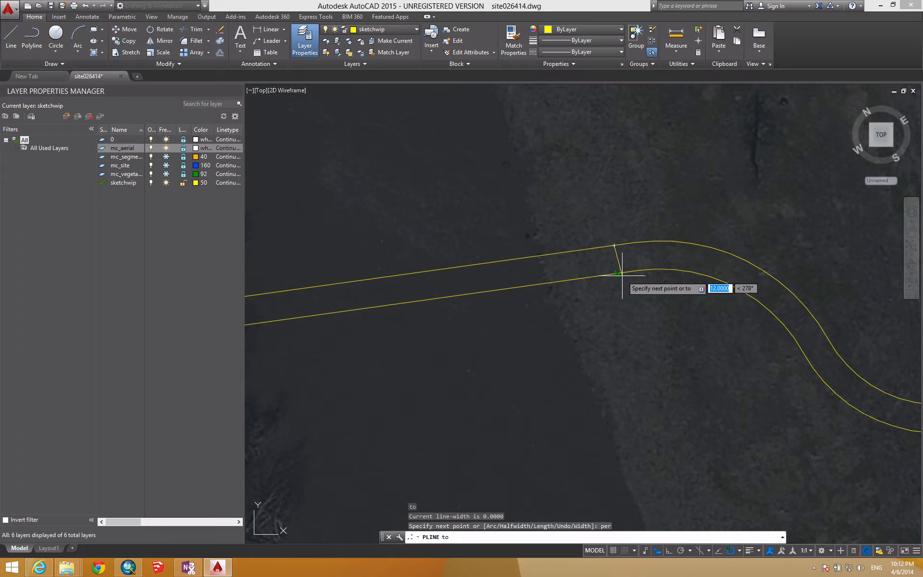
left_click(621, 274)
key("Escape")
key("Escape")
scroll(675, 324, "down", 3)
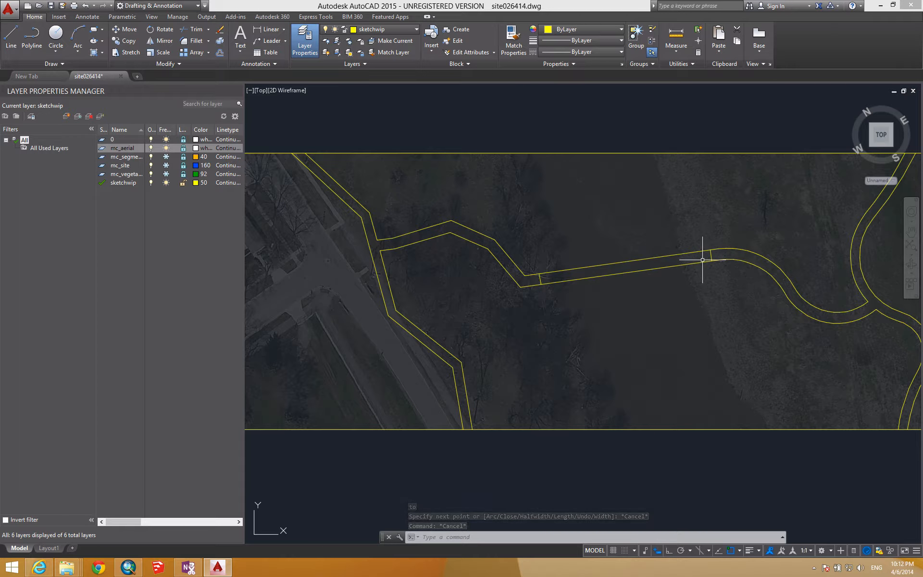
scroll(533, 278, "down", 2)
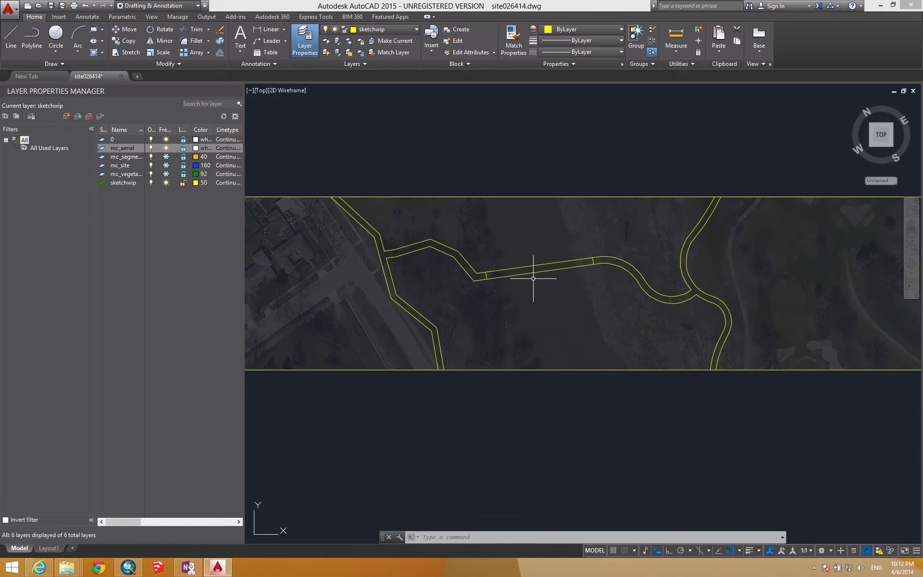
key("Escape")
scroll(662, 306, "up", 4)
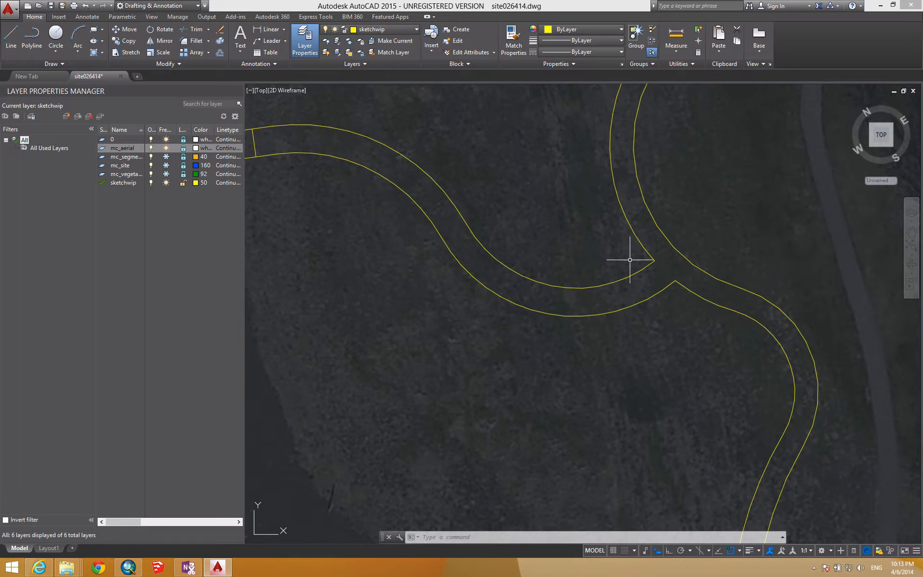
middle_click_drag(653, 275, 621, 265)
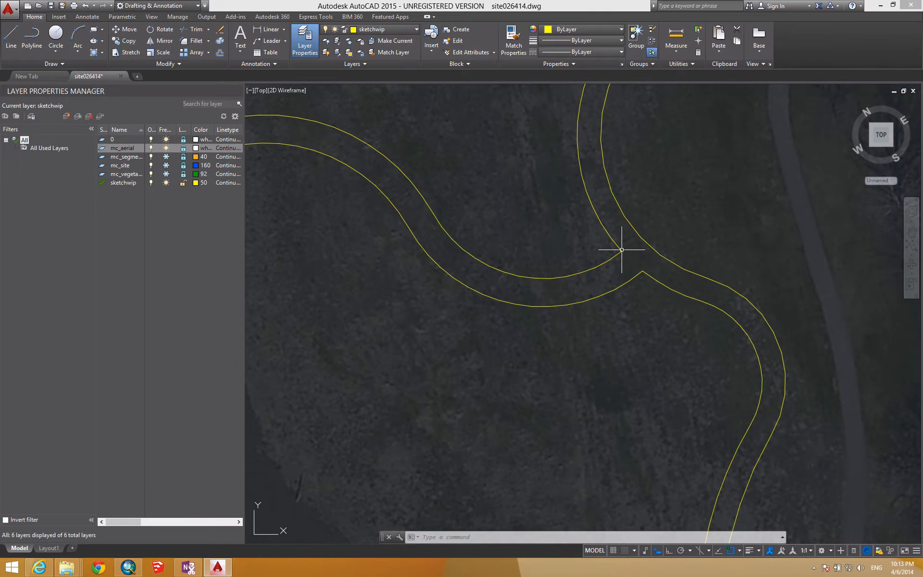
scroll(642, 263, "up", 4)
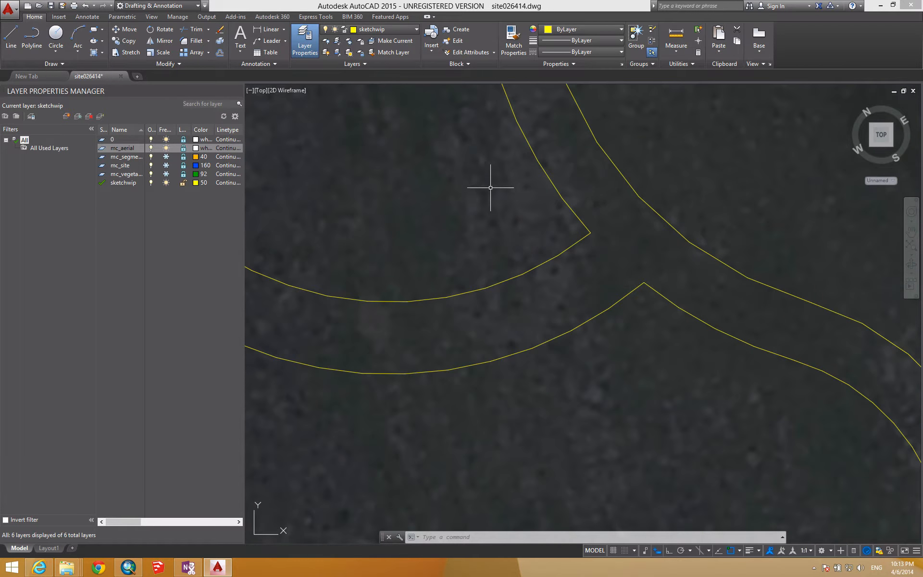
left_click(77, 35)
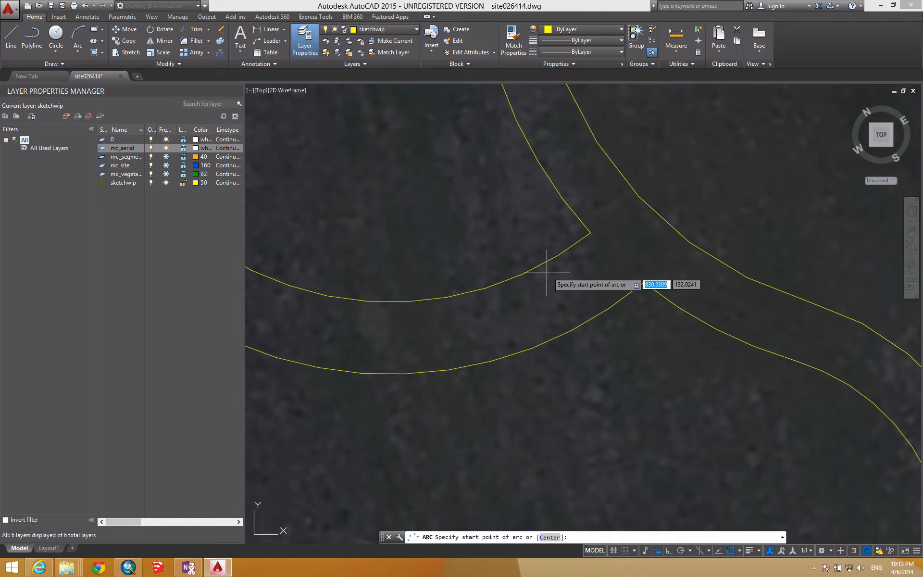
key("Escape")
key("Escape")
type("ch")
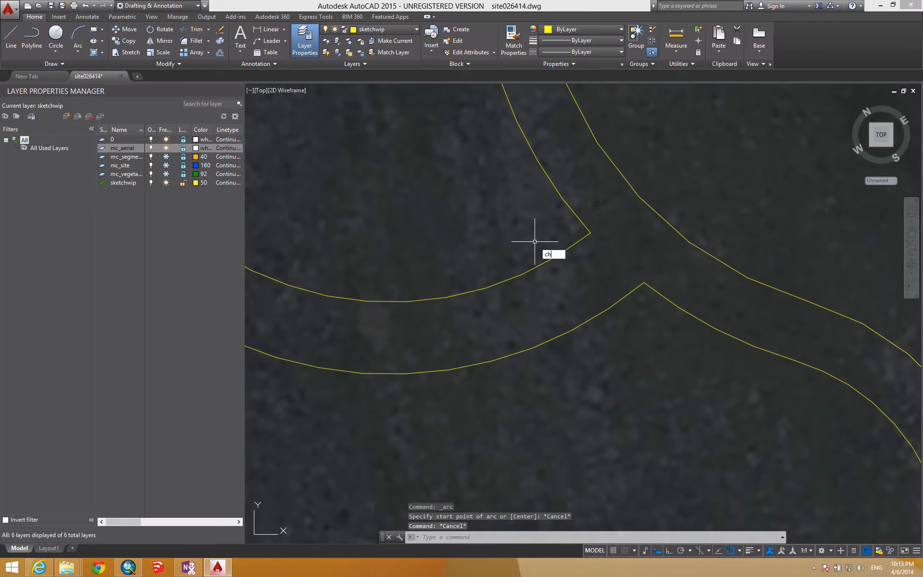
key("BackSpace")
key("BackSpace")
Fillet the sharp corner between the river-crossing path's upper edge and the upward branch's near edge with a radius of 20.
type("fill")
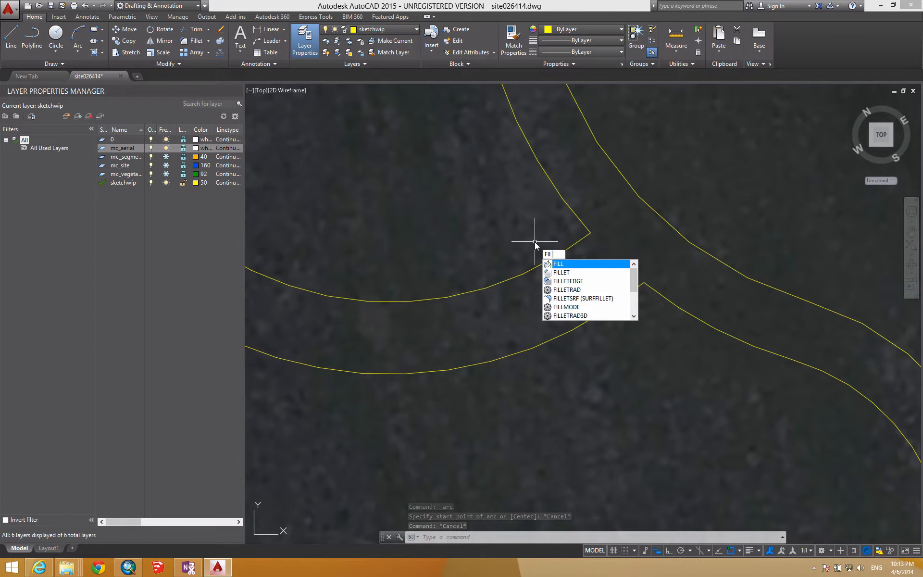
key("BackSpace")
key("BackSpace")
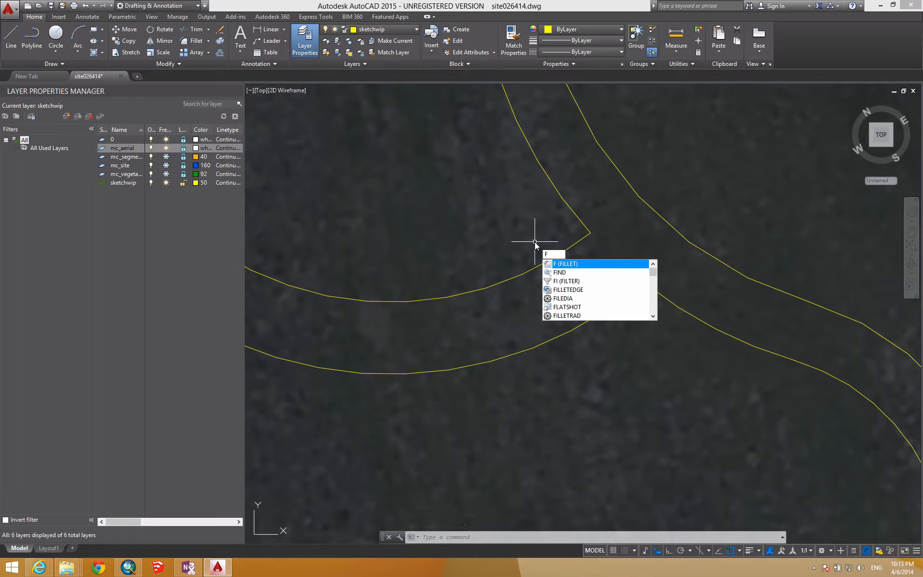
key("Return")
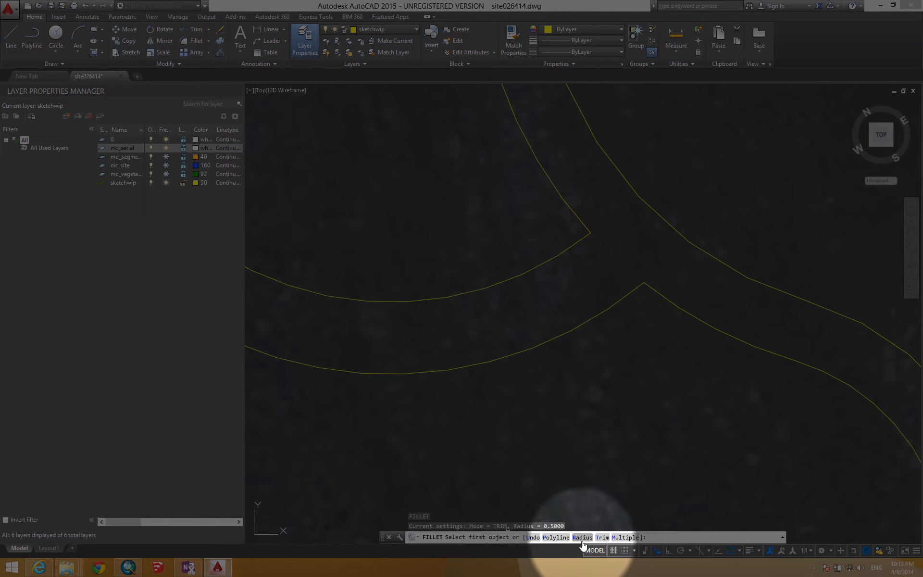
type("r")
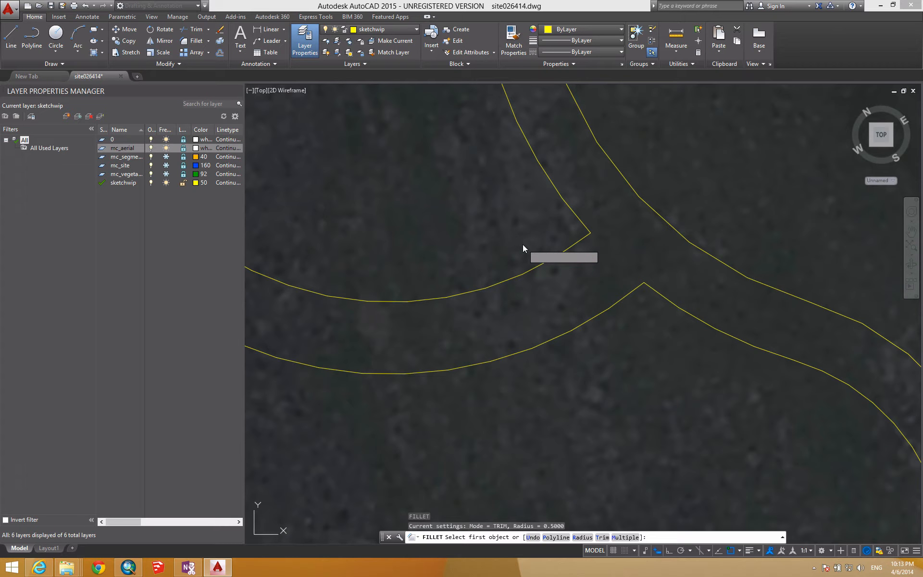
key("Return")
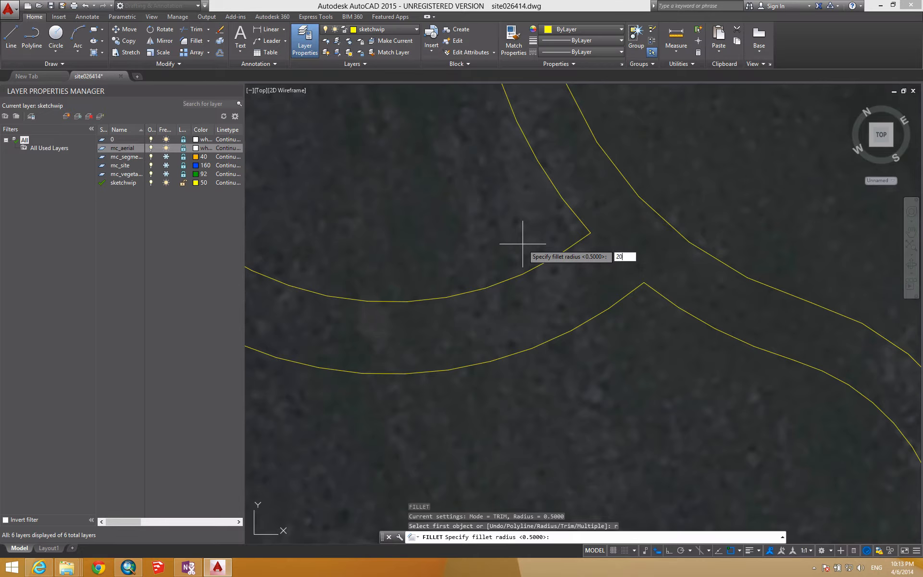
key("Return")
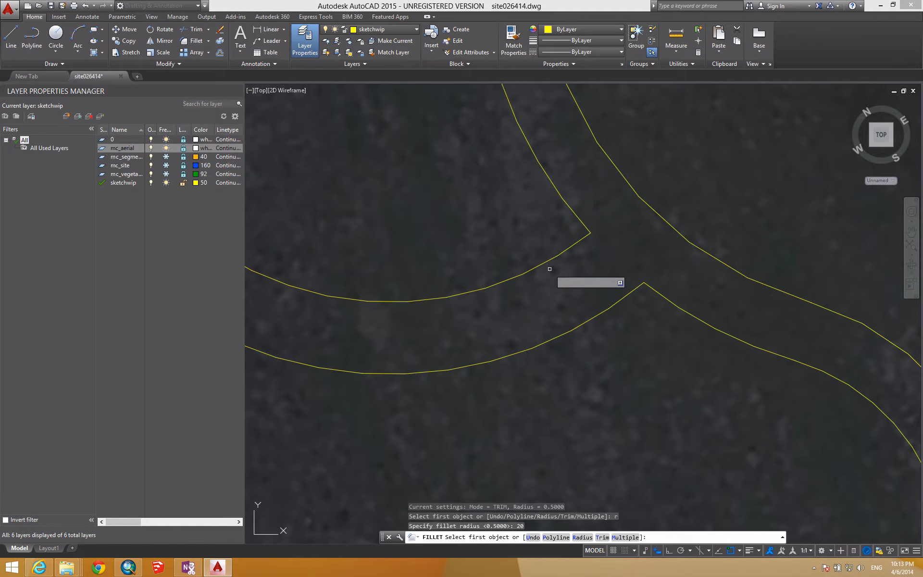
left_click(554, 185)
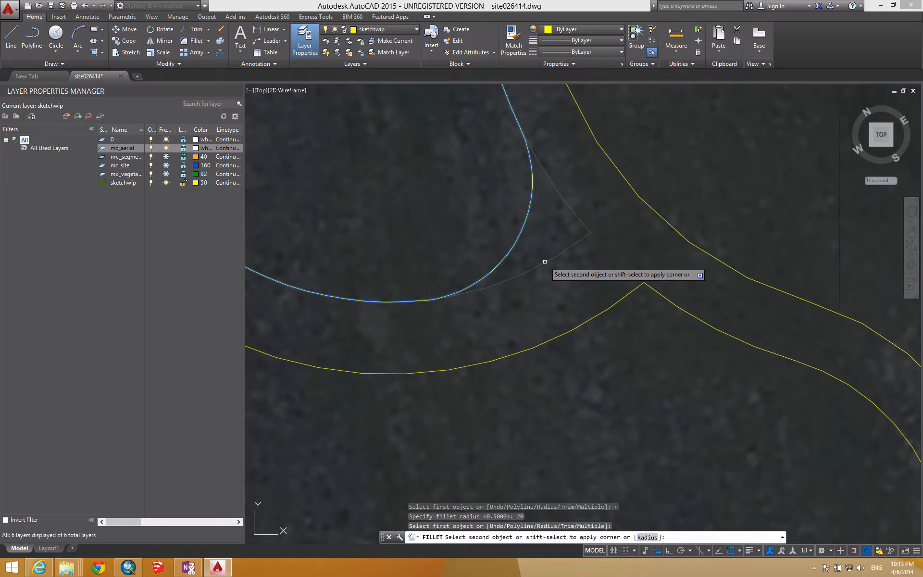
scroll(545, 262, "down", 4)
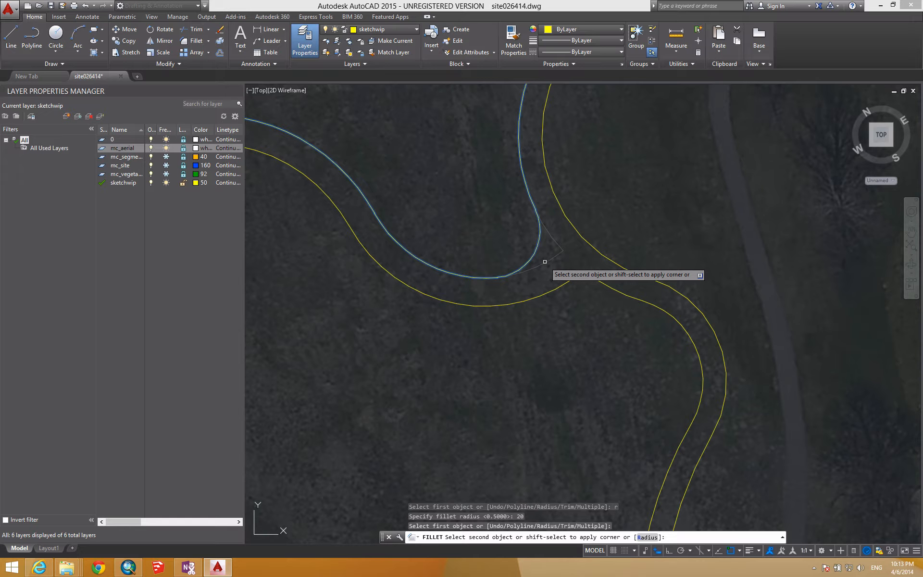
left_click(543, 264)
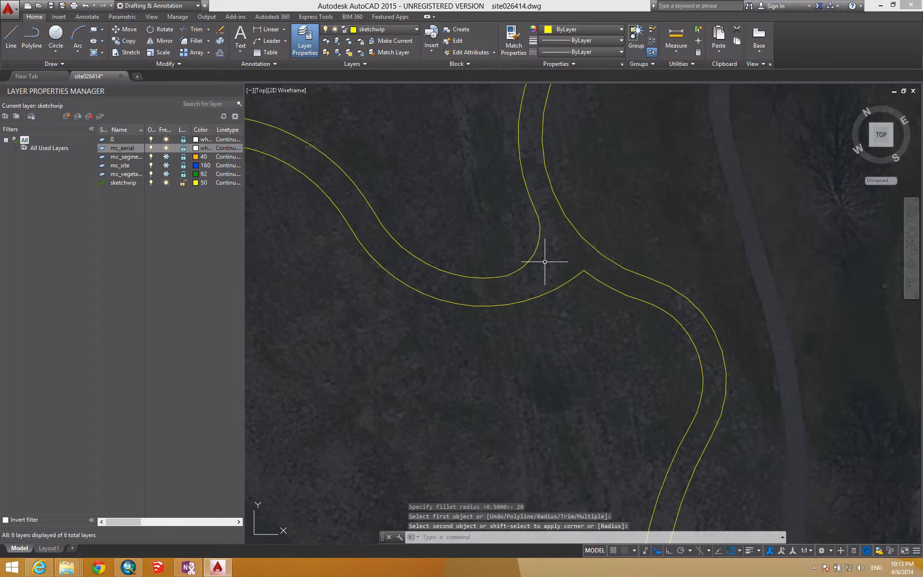
key("Return")
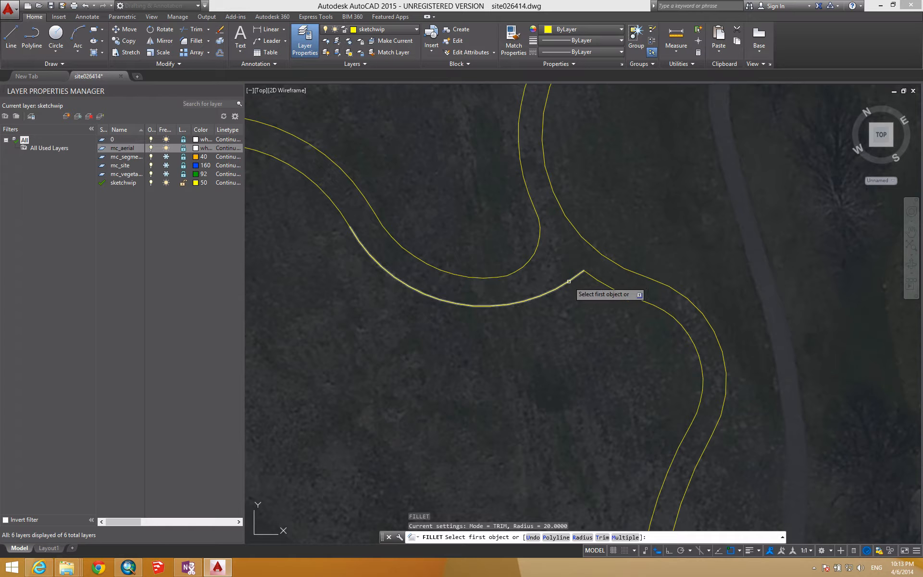
left_click(568, 281)
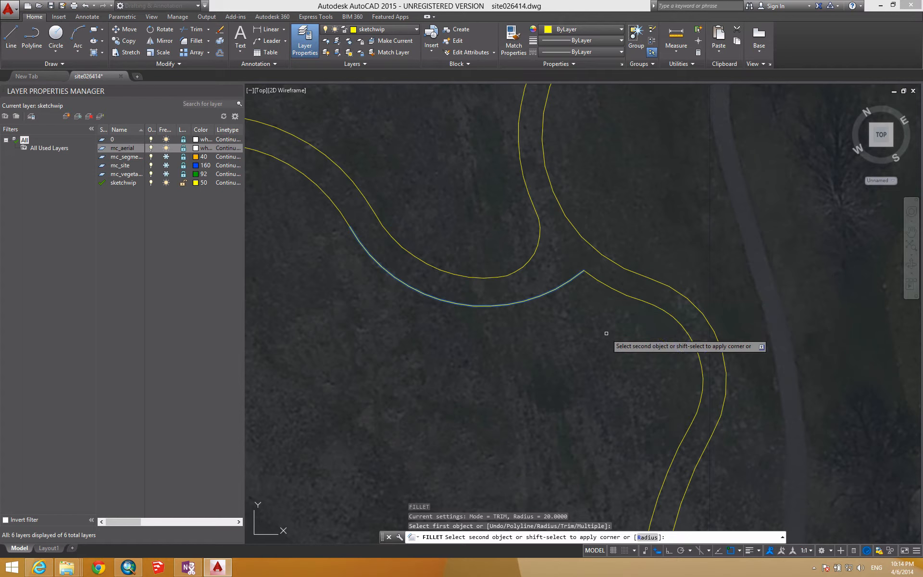
key("Escape")
key("Return")
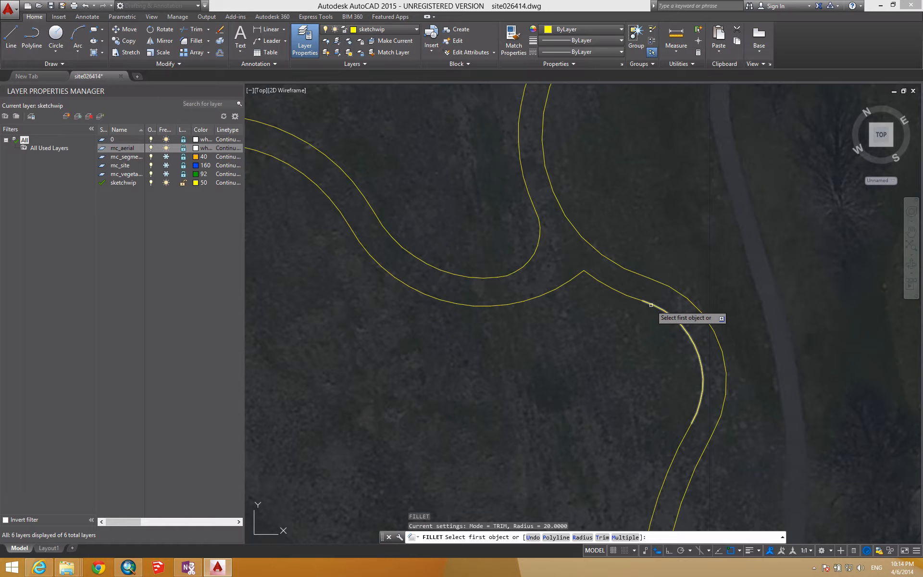
left_click(620, 292)
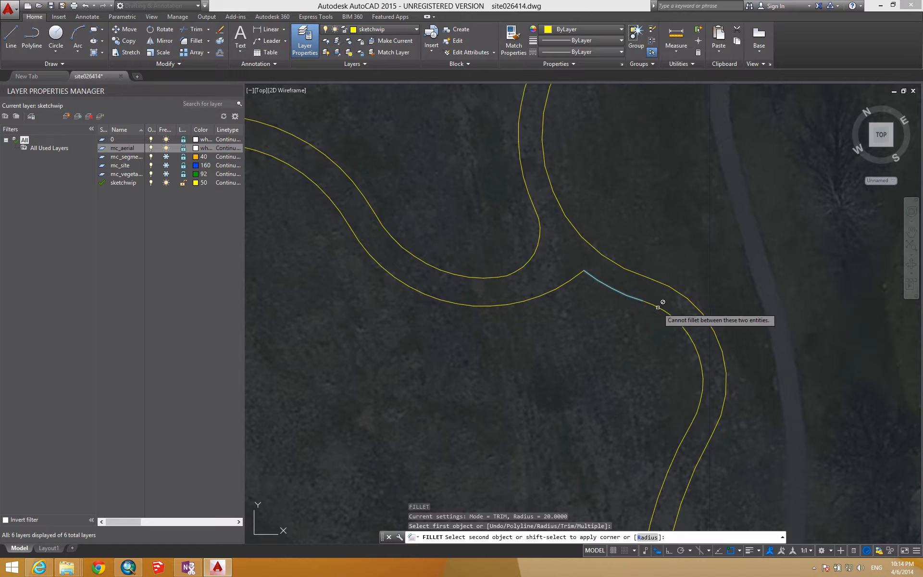
key("Escape")
key("space")
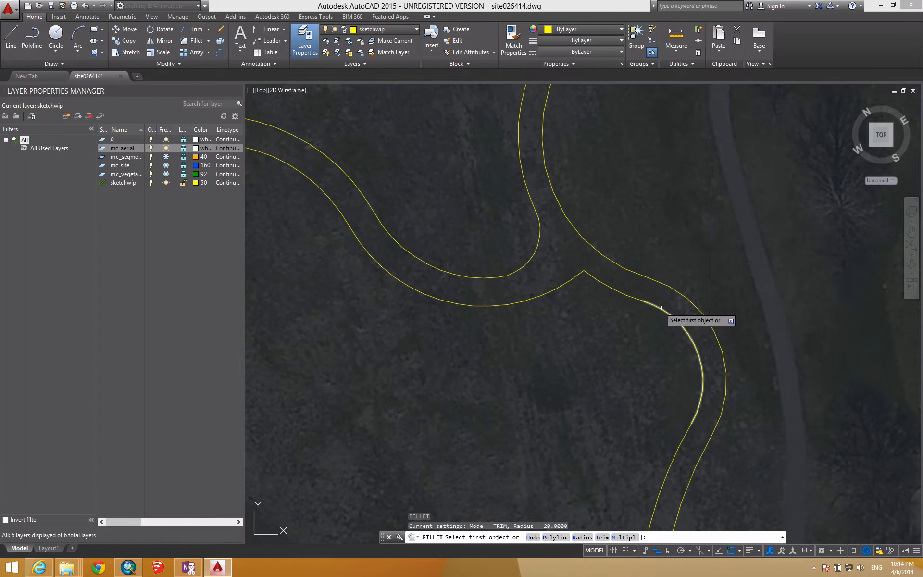
left_click(666, 312)
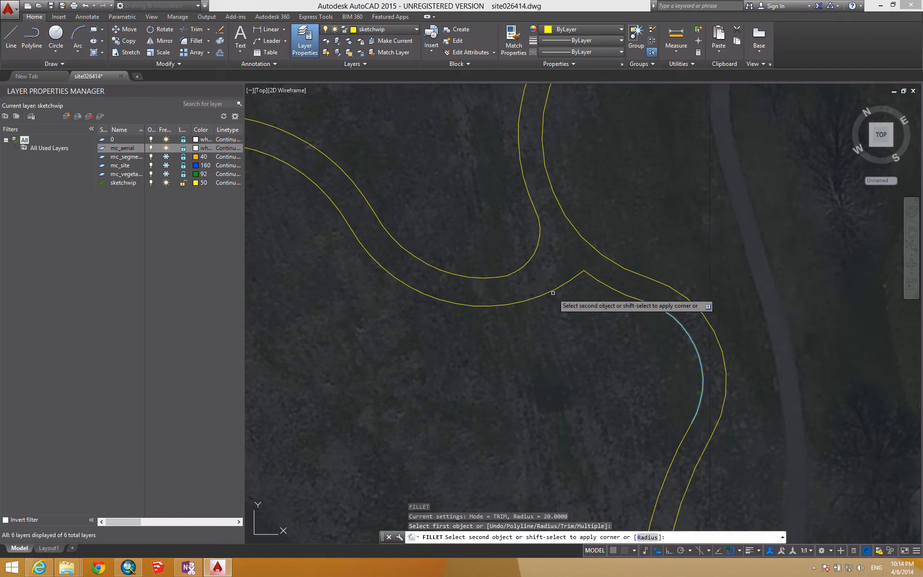
key("Escape")
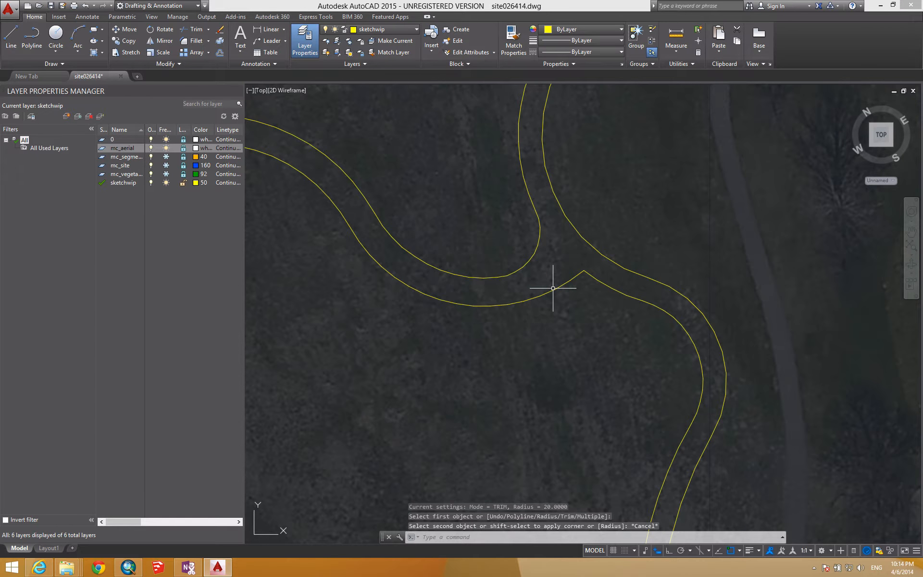
left_click(542, 293)
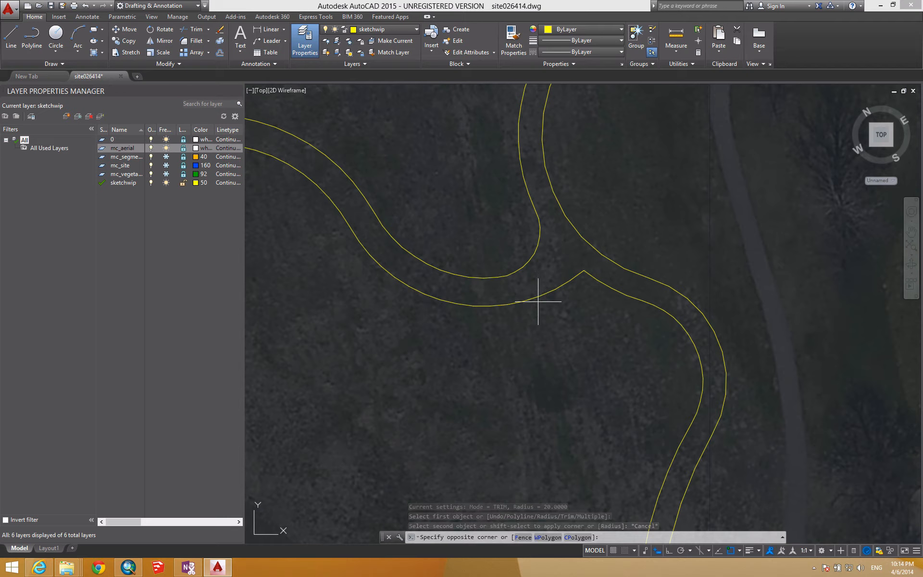
key("Escape")
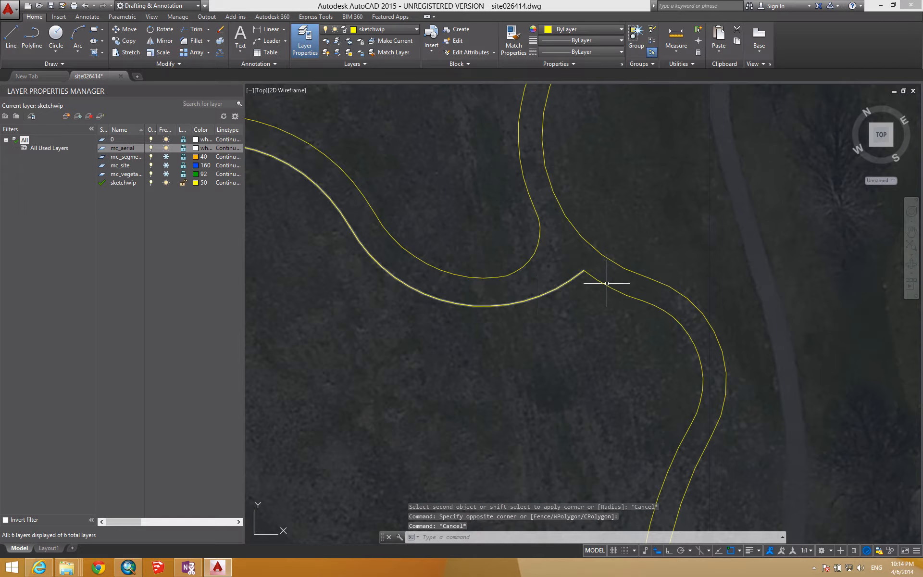
key("Escape")
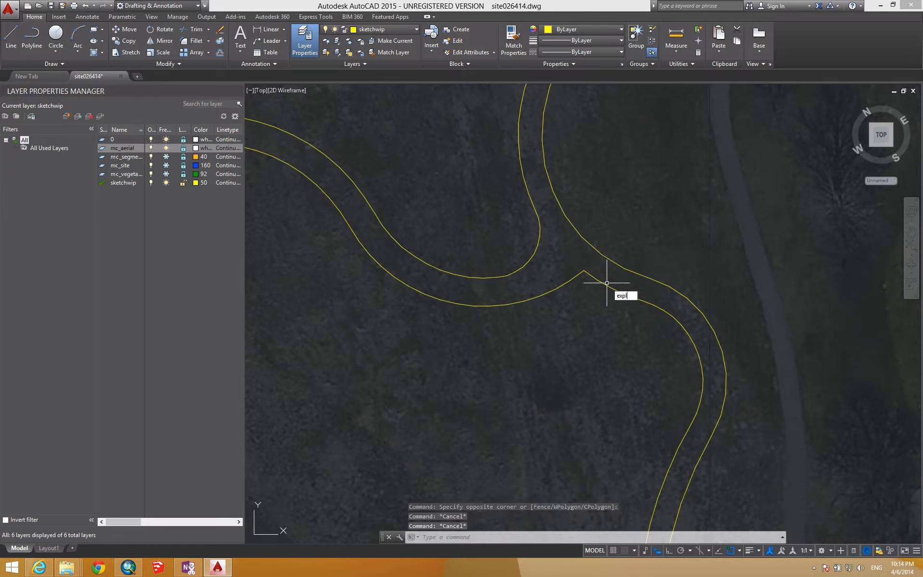
Explode the river-crossing path's lower edge polyline and check its separate arcs up to the junction.
key("Return")
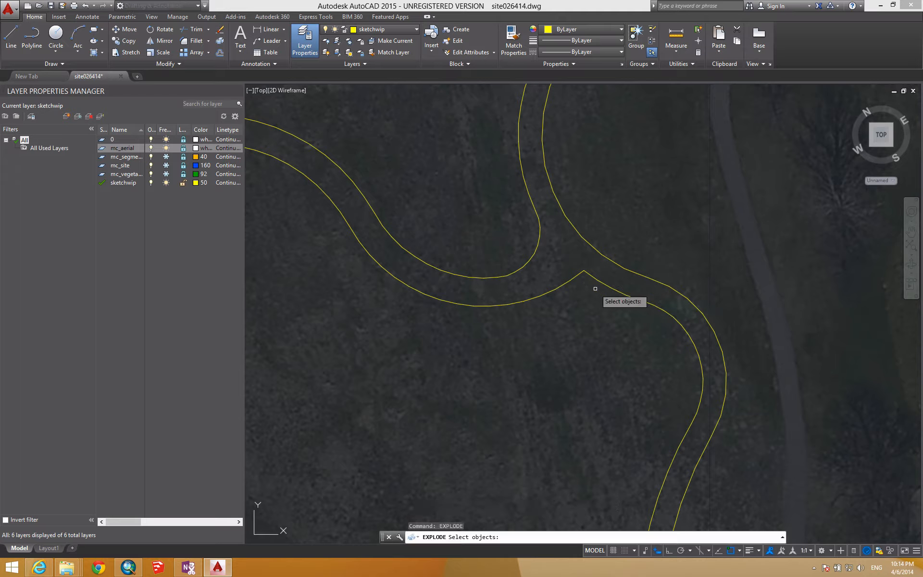
left_click(491, 305)
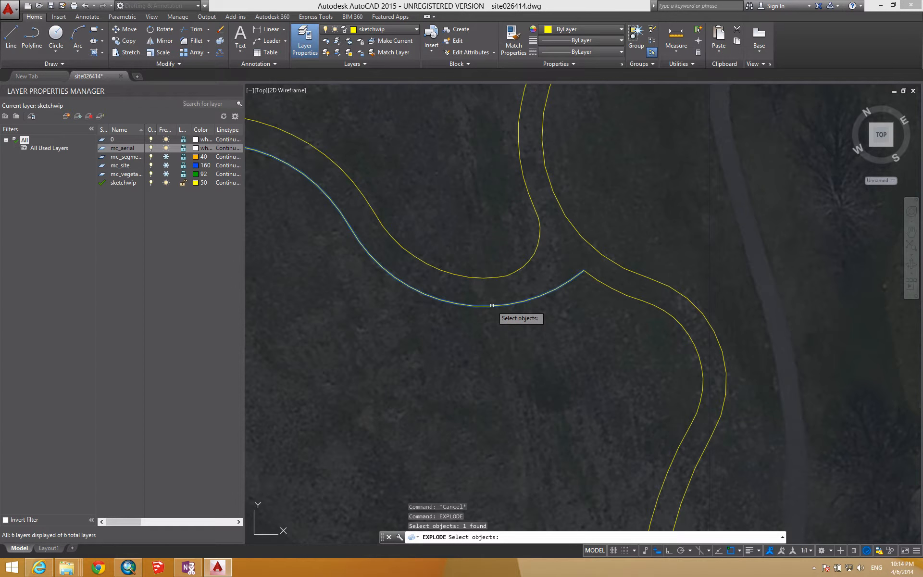
key("Return")
left_click(492, 305)
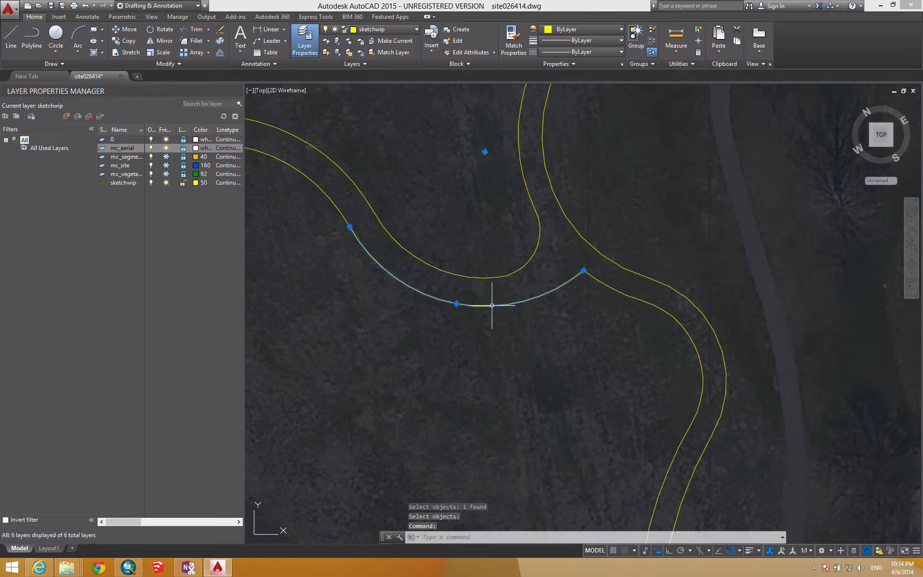
left_click(302, 185)
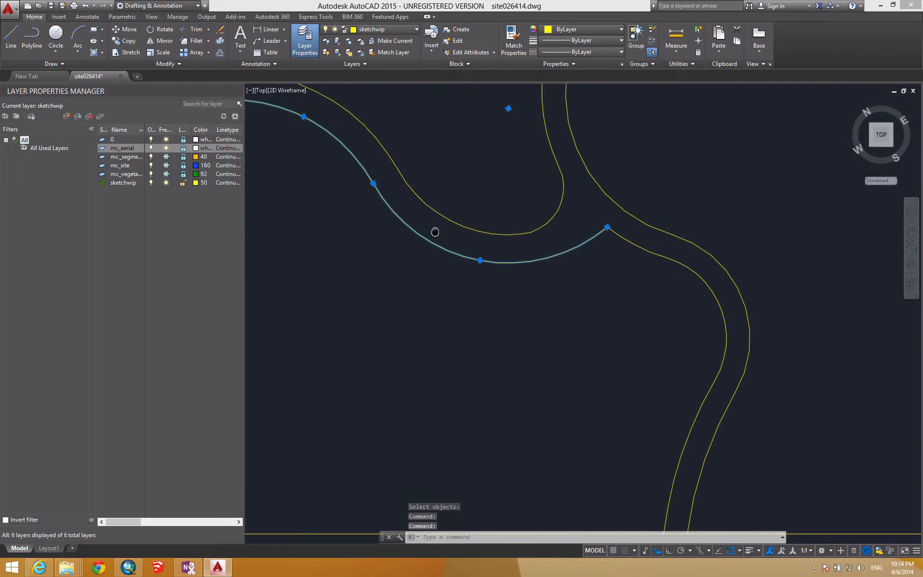
key("Escape")
key("Escape")
key("Escape")
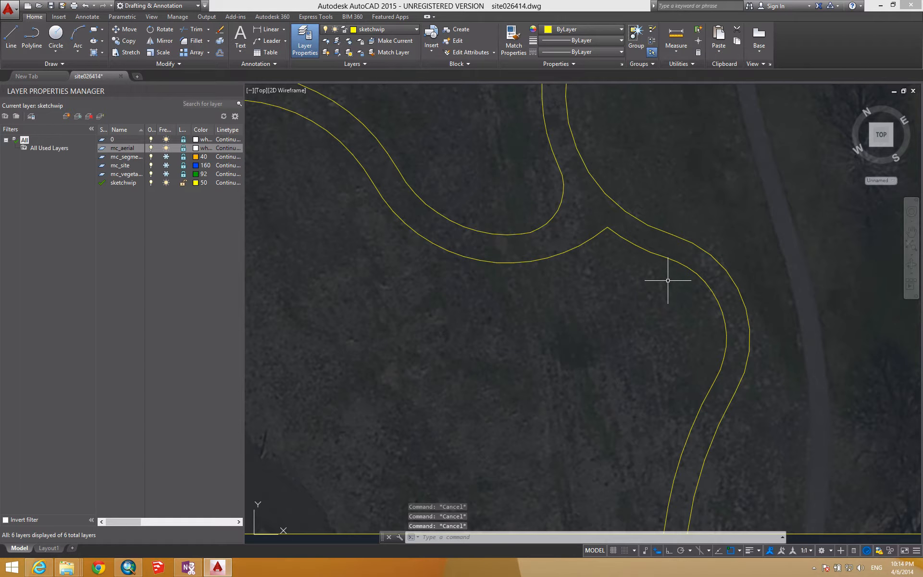
Try to fillet the junction's lower pointed corner between the exploded arc and the downward path's unexploded edge, radius 20.
type("f")
key("Return")
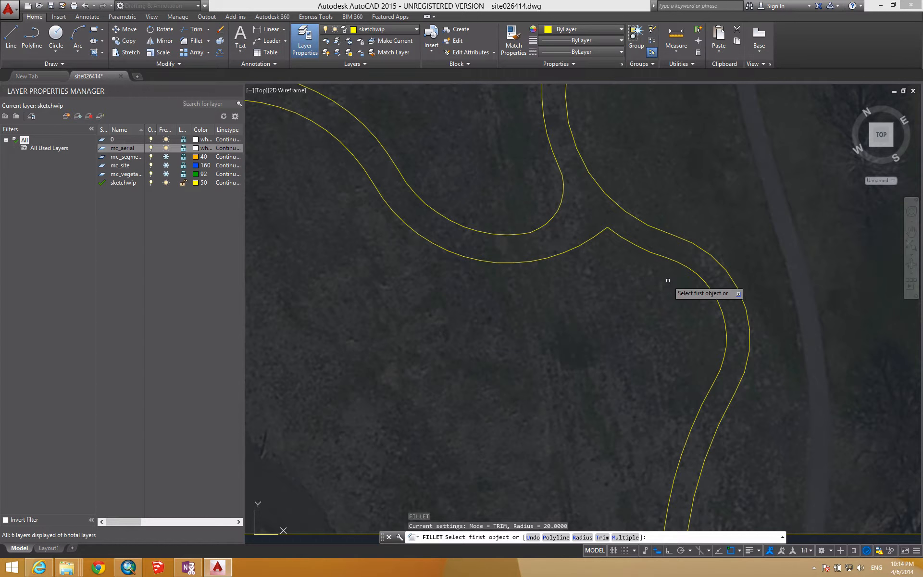
left_click(571, 247)
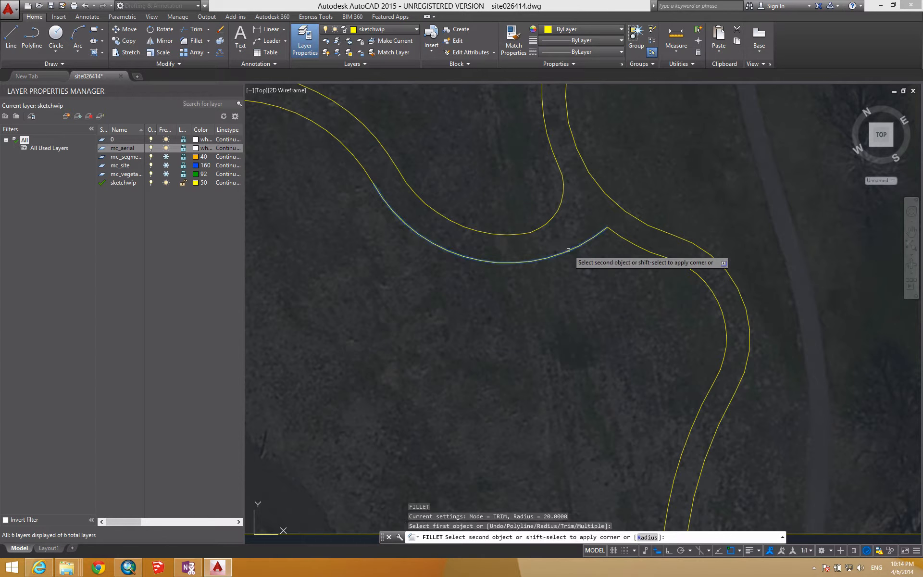
left_click(652, 252)
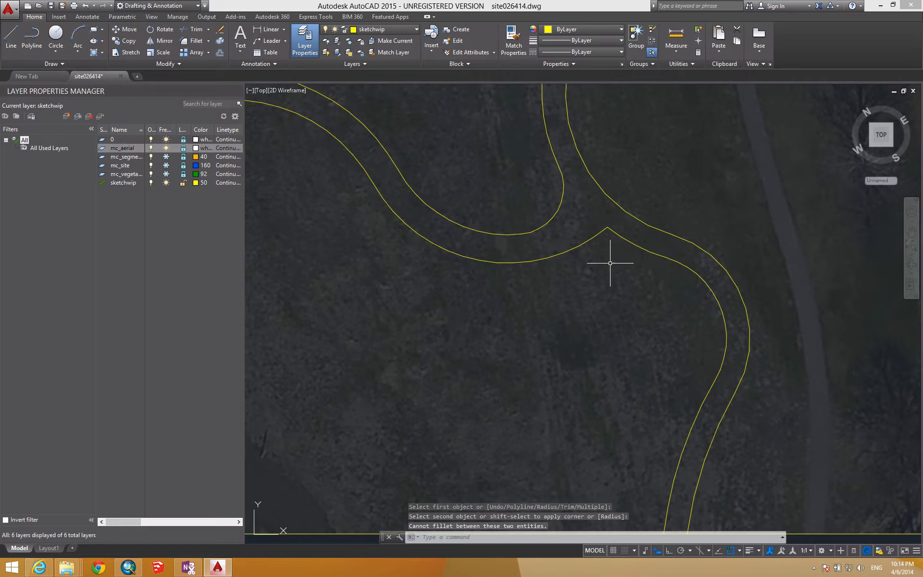
Explode the downward path's inner edge polyline that meets the junction's lower pointed corner.
scroll(610, 263, "down", 3)
scroll(619, 254, "up", 3)
type("e")
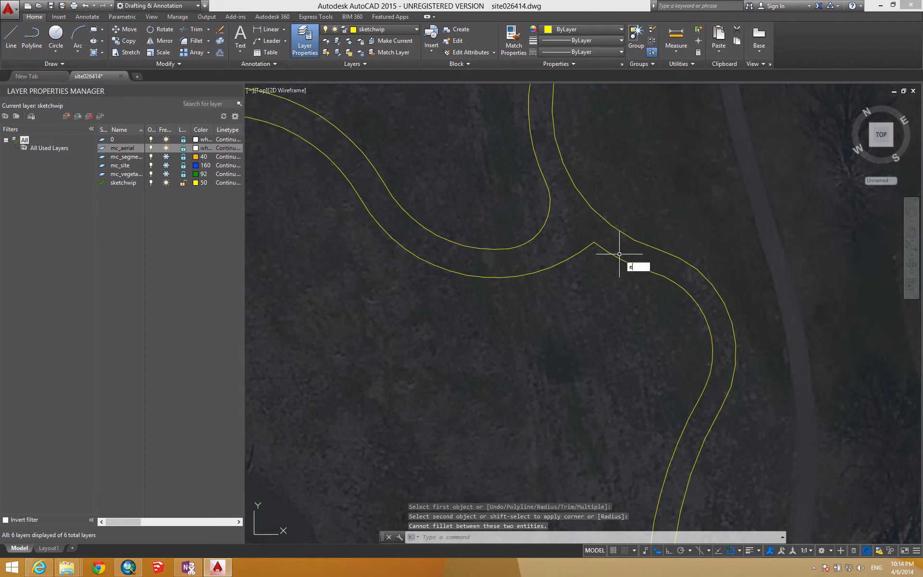
type("xpl")
key("Return")
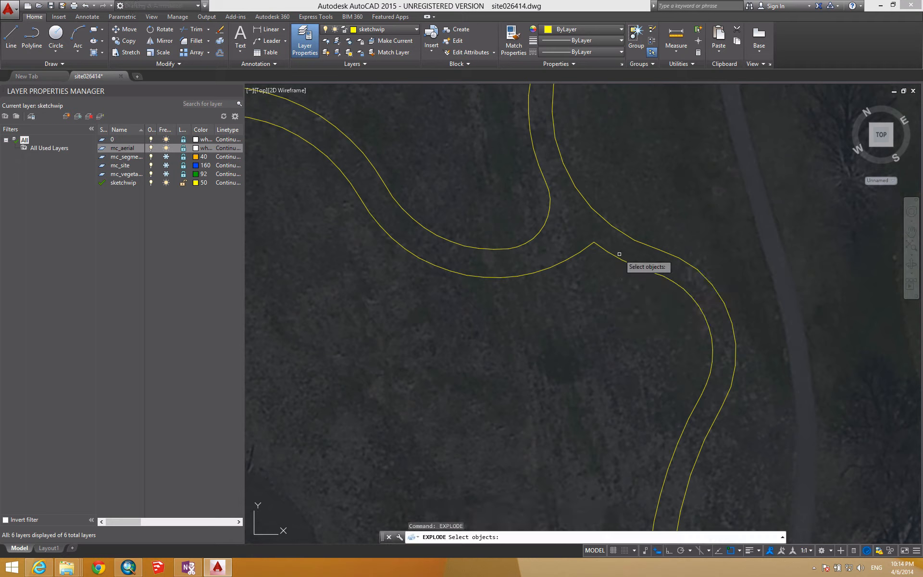
left_click(619, 253)
key("Return")
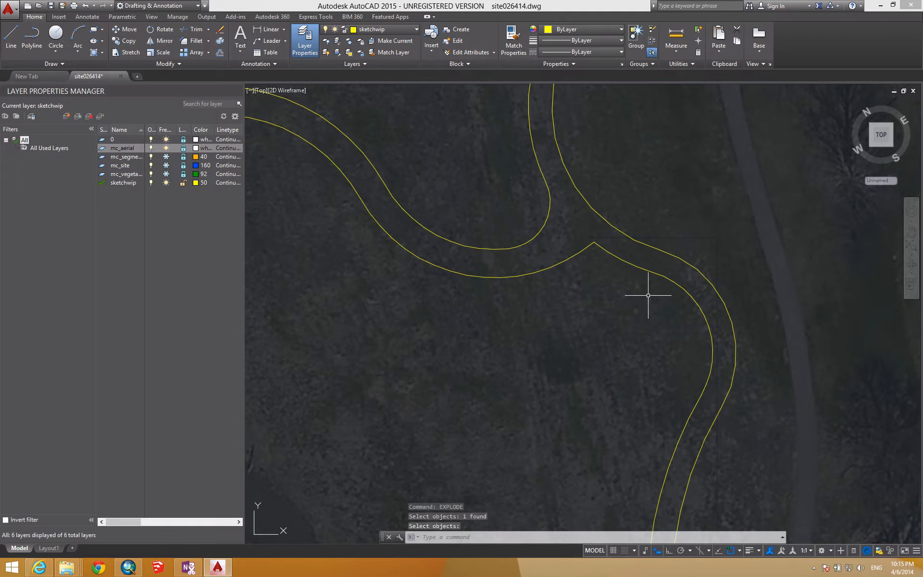
Fillet the junction's lower pointed corner between the two exploded path edges with a radius of 20.
type("f")
key("Return")
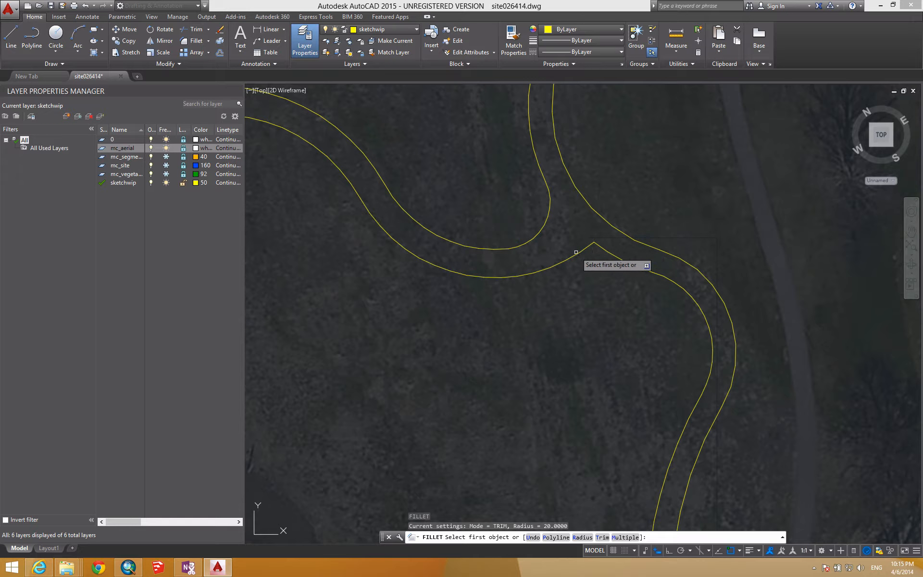
left_click(575, 252)
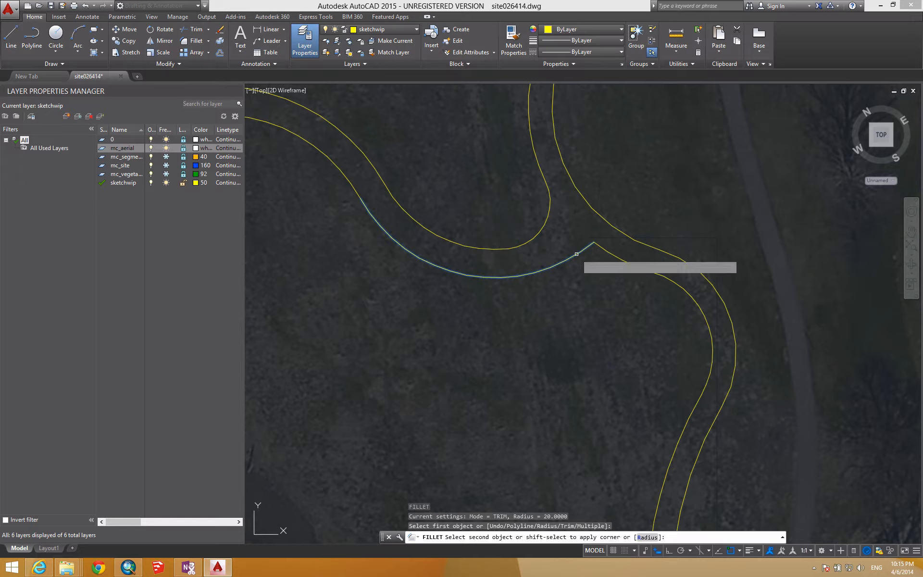
left_click(618, 256)
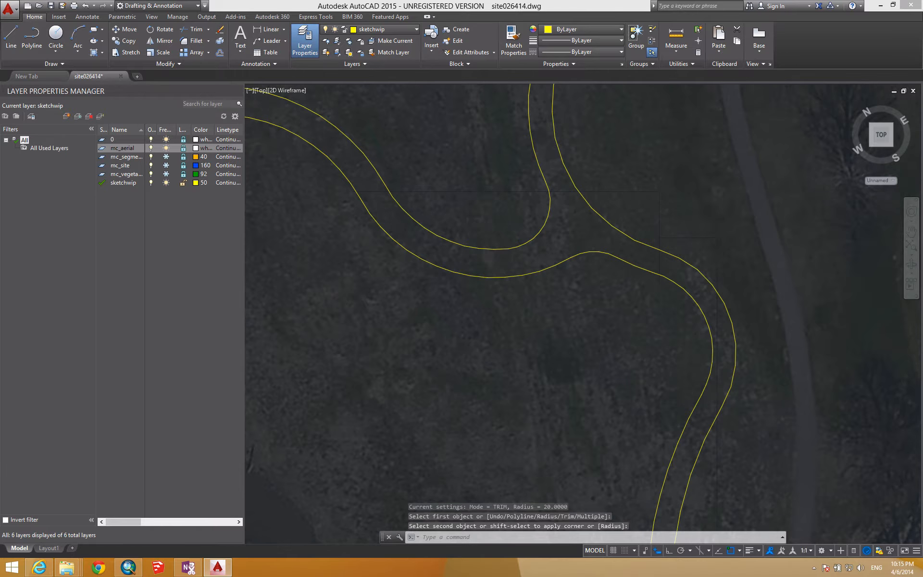
Inspect the filleted arcs at the junction's lower corner and review the complete path layout across the site boundary.
scroll(686, 336, "down", 3)
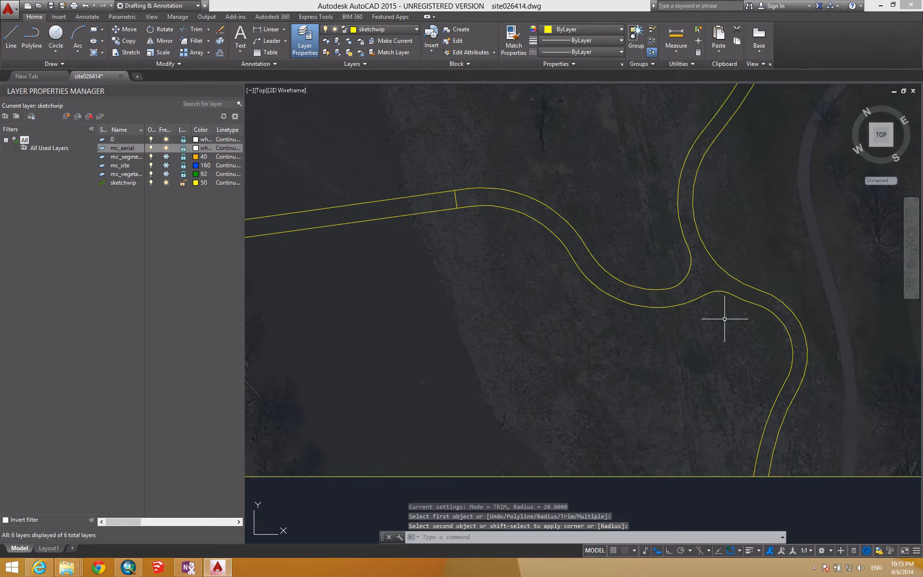
middle_click_drag(709, 290, 707, 291)
left_click(708, 291)
left_click(684, 303)
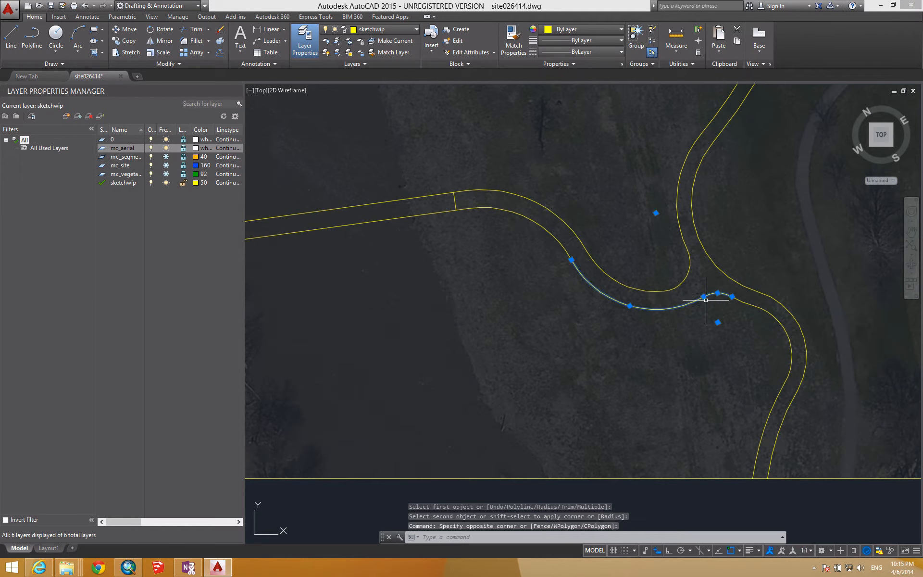
scroll(711, 312, "down", 4)
key("Escape")
key("Escape")
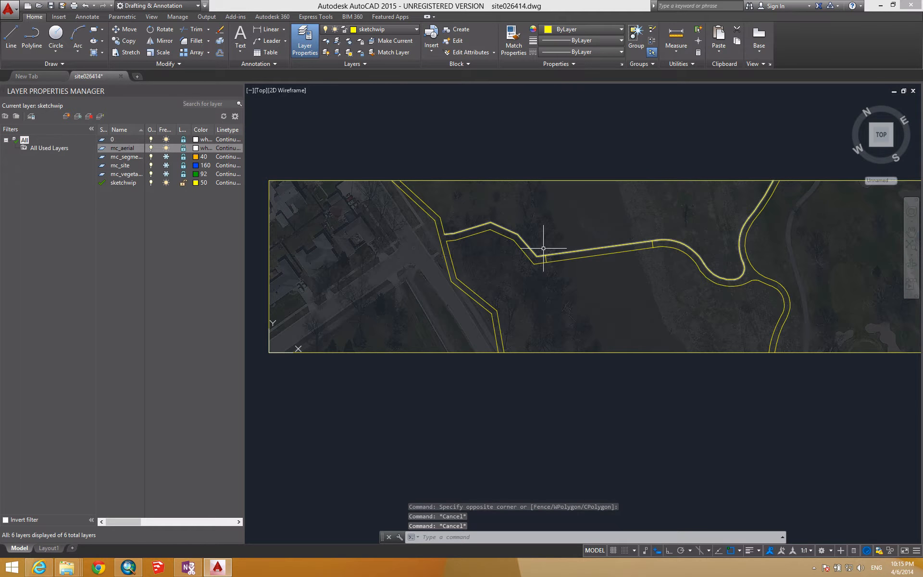
scroll(449, 239, "up", 5)
scroll(482, 227, "down", 4)
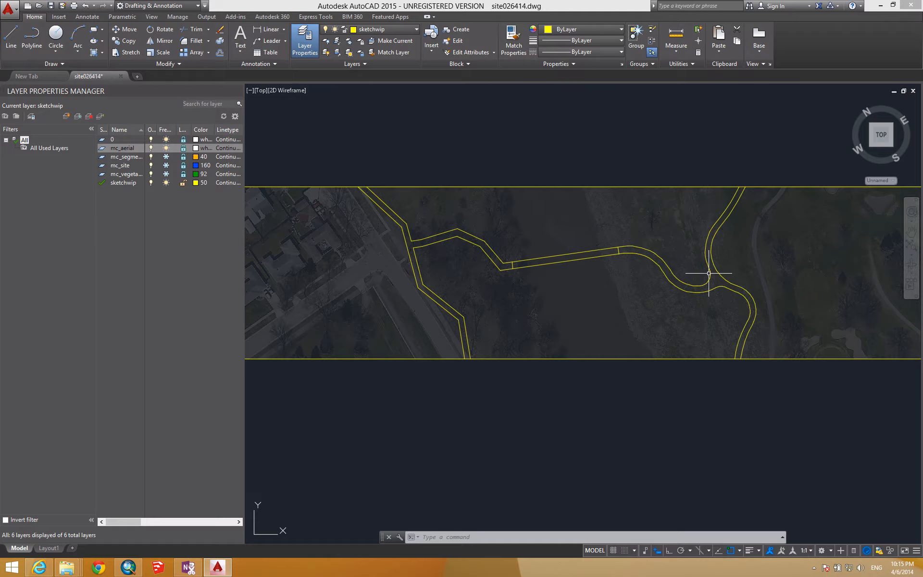
scroll(683, 275, "down", 2)
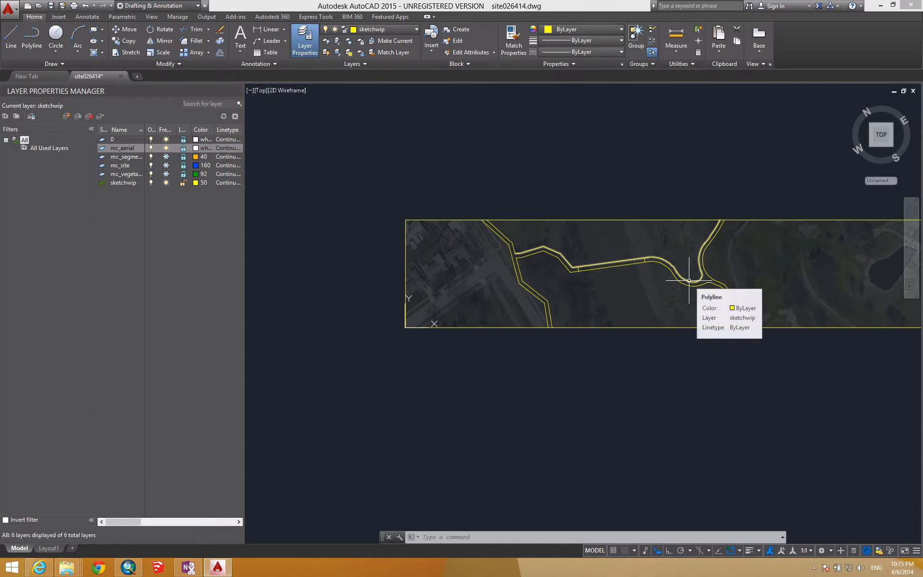
middle_click_drag(689, 280, 616, 301)
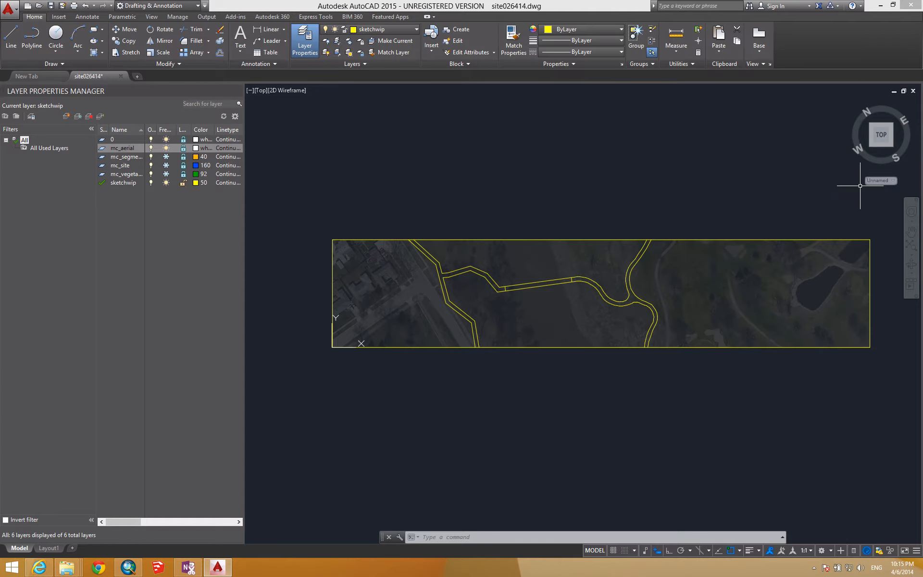
Set the coordinate system to WCS and freeze the mc_aerial layer.
left_click(893, 181)
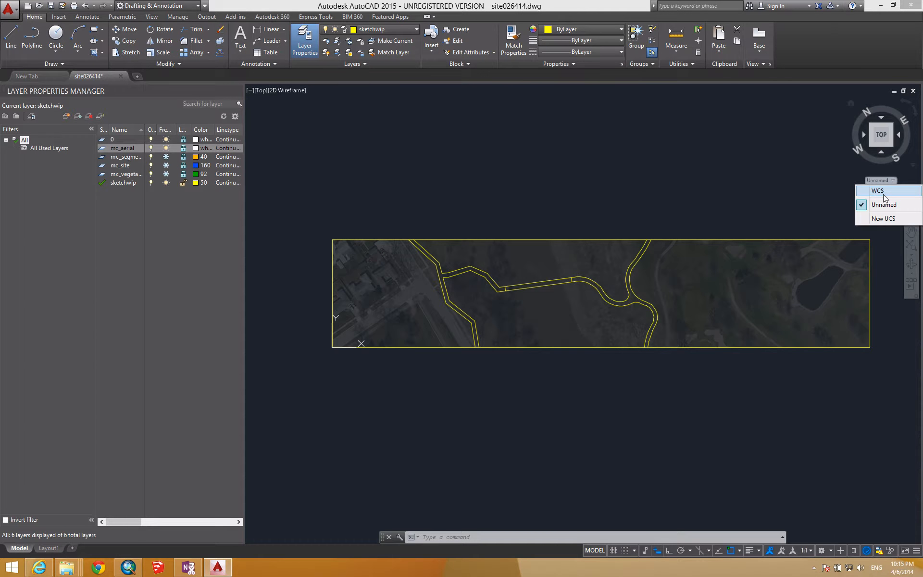
left_click(883, 192)
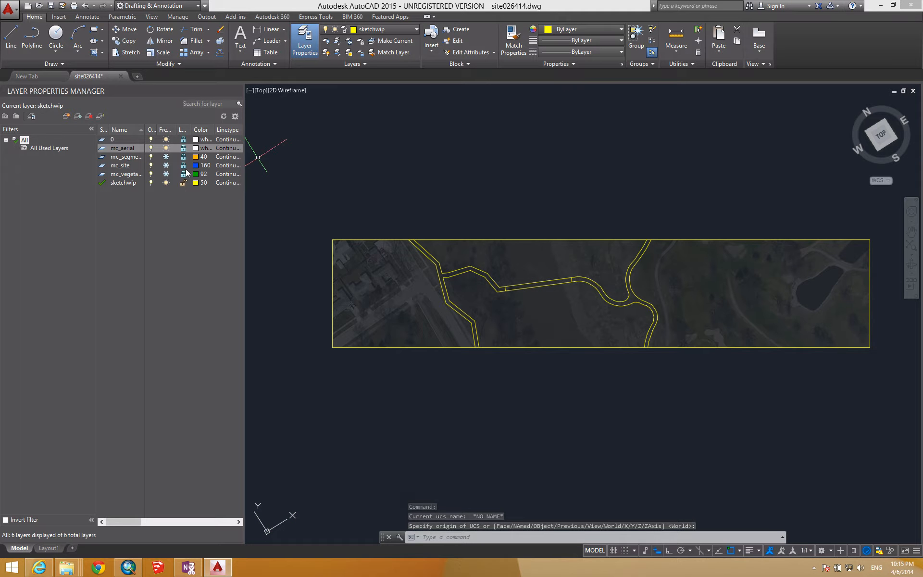
left_click(166, 148)
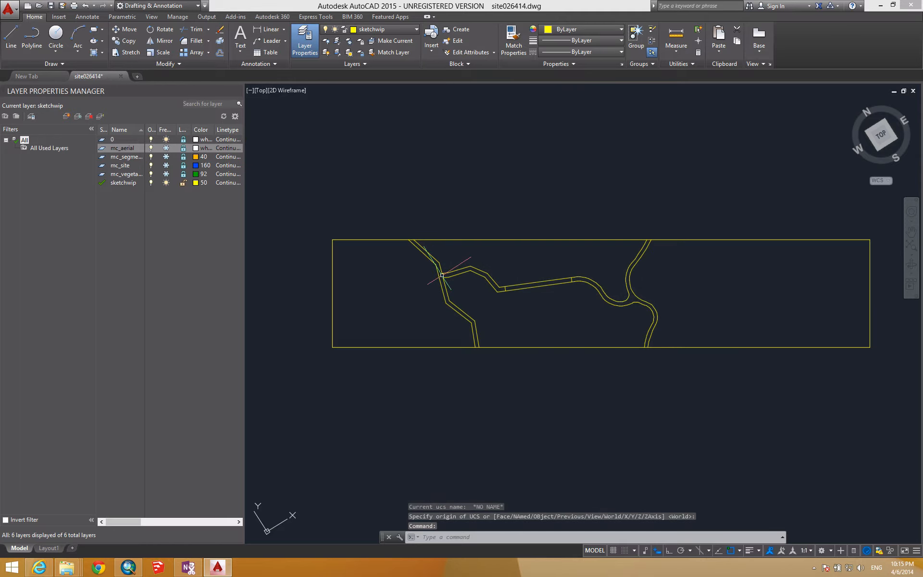
Start WBLOCK with objects as the source and select all the path linework together with the site boundary rectangle.
type("wblock")
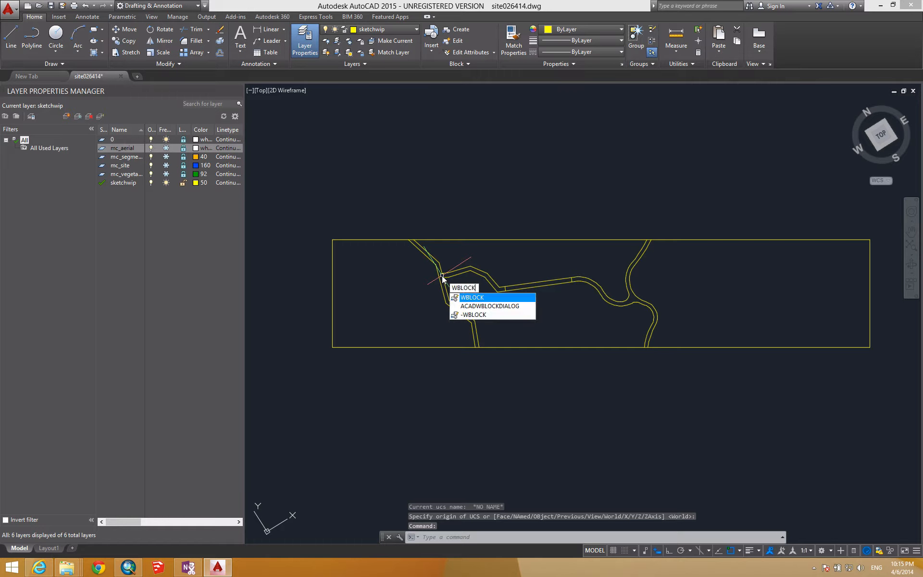
key("Return")
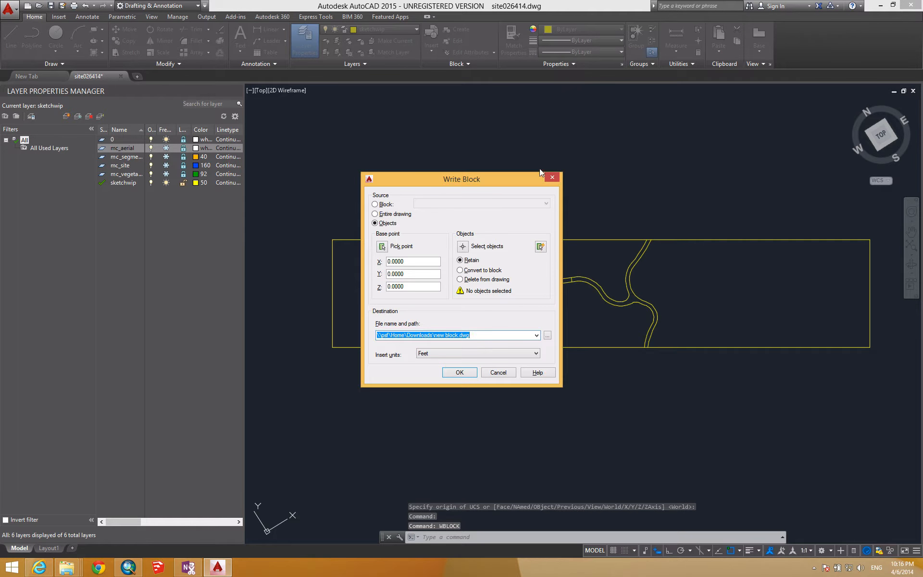
left_click(461, 248)
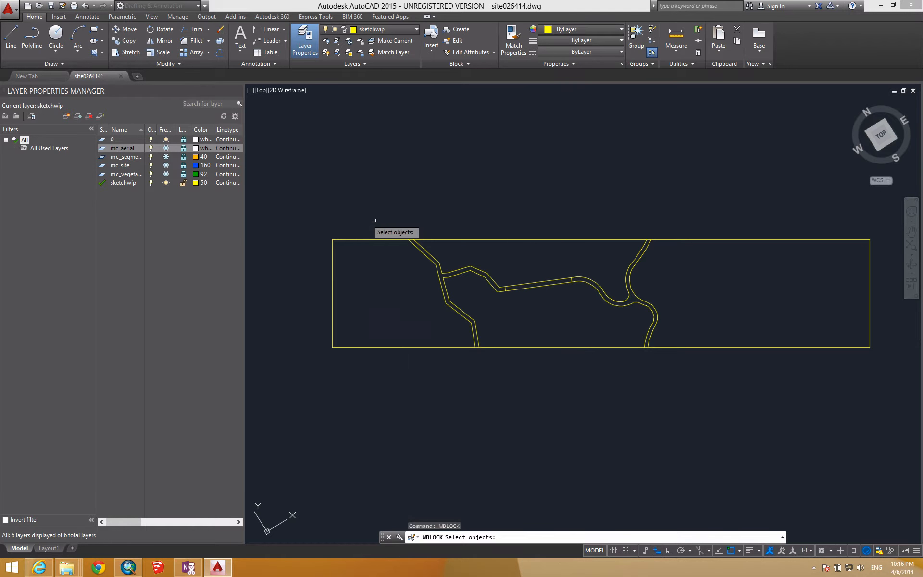
left_click(308, 214)
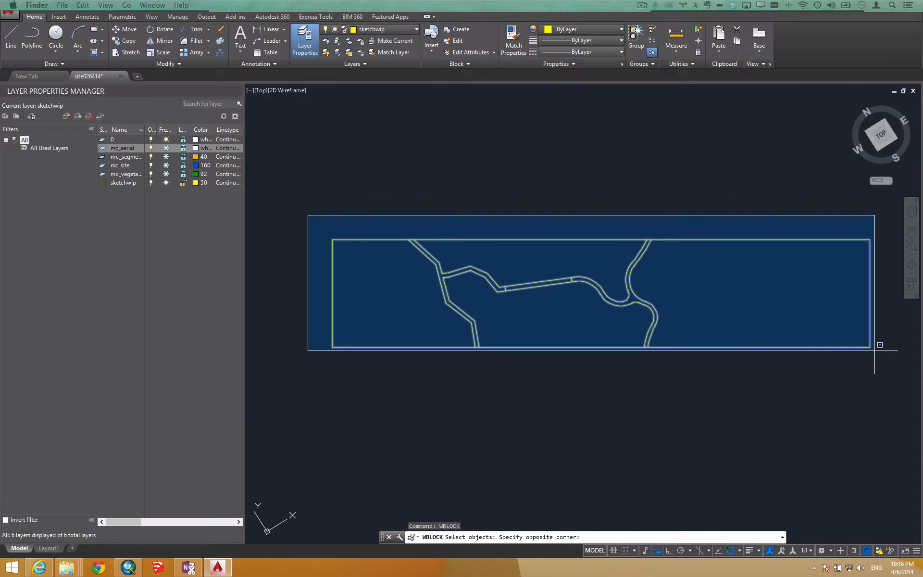
left_click_drag(0, 99, 0, 120)
left_click(527, 249)
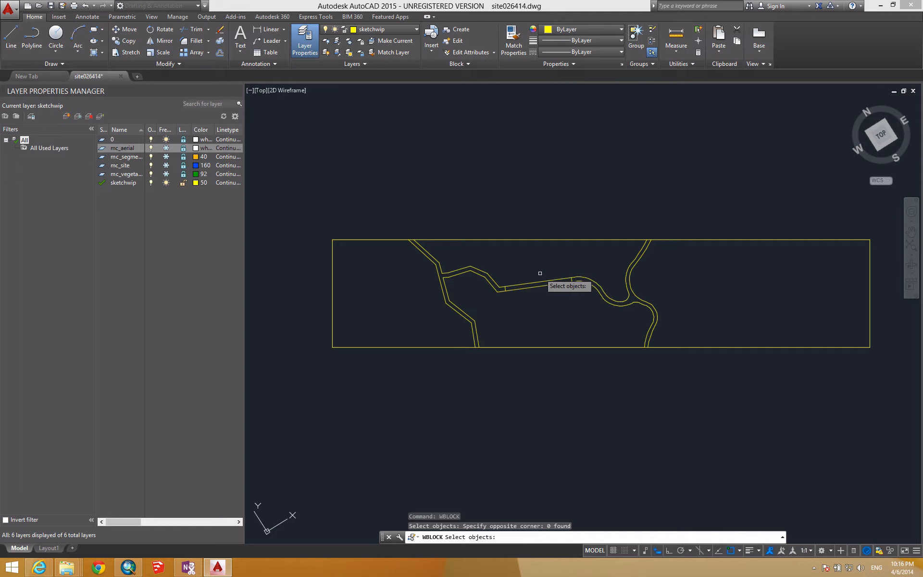
key("Return")
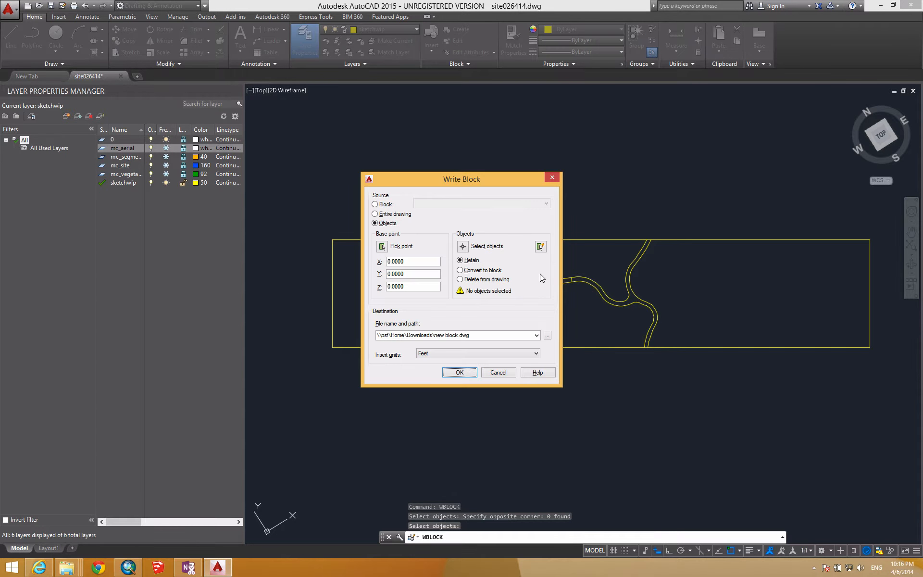
left_click(463, 247)
left_click(312, 209)
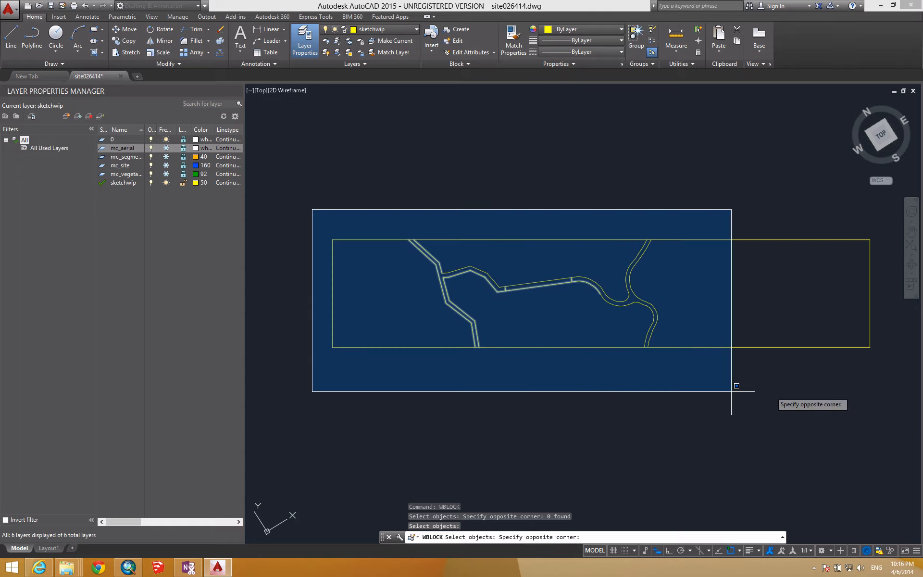
left_click(879, 366)
key("Return")
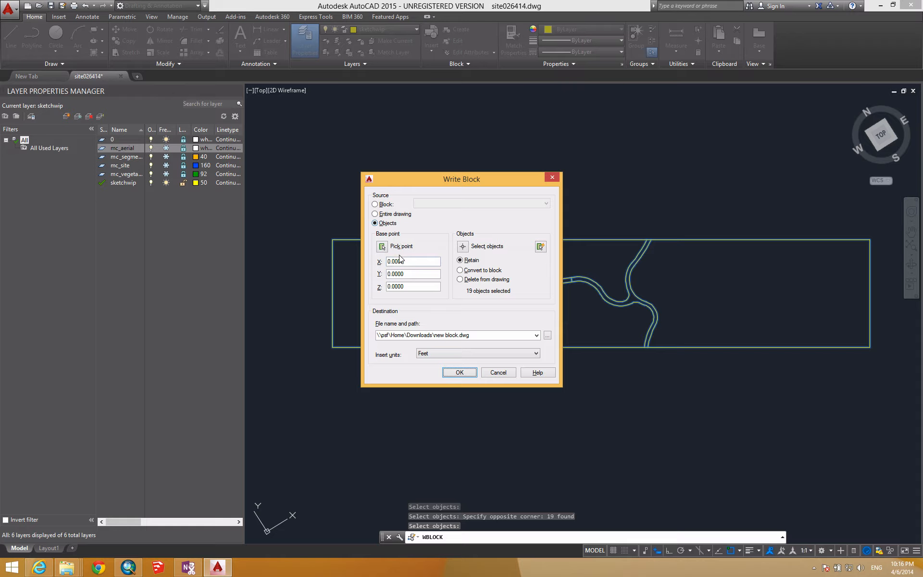
Name the block file sd_bridge.dwg in the Downloads folder and write it out.
left_click(452, 335)
left_click(447, 336)
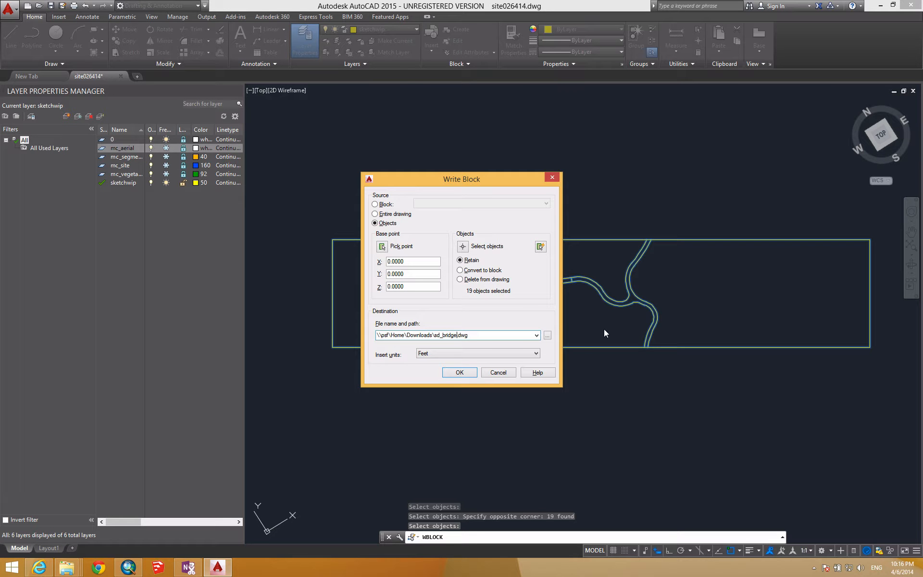
left_click(548, 335)
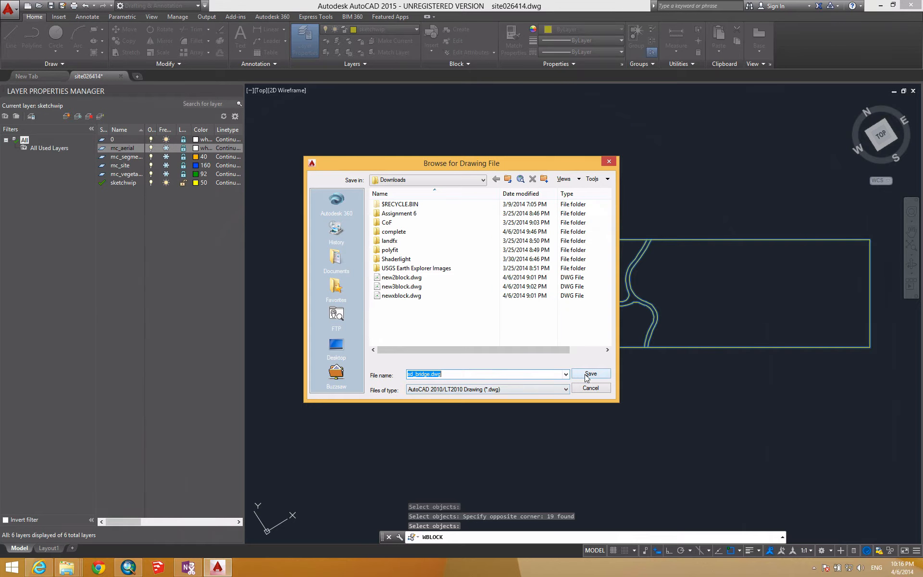
left_click(590, 373)
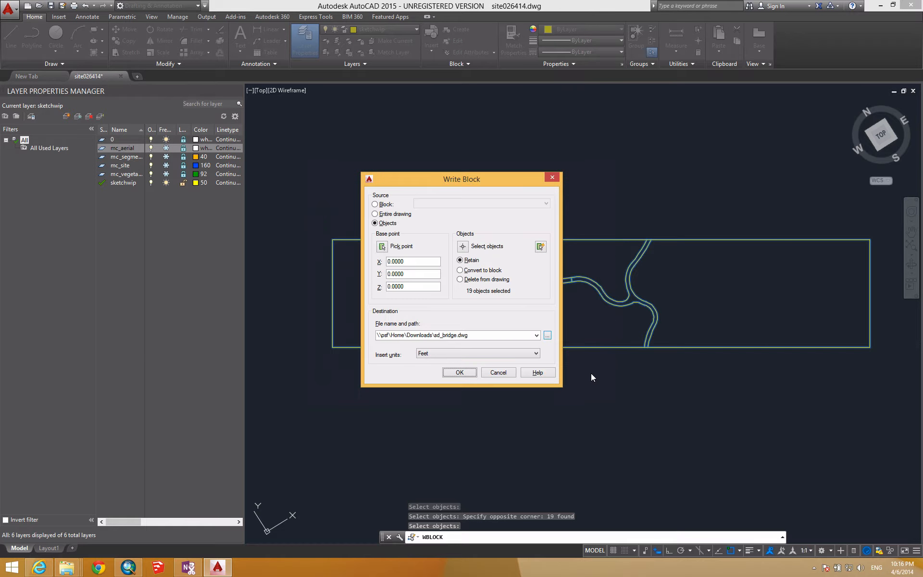
left_click(460, 372)
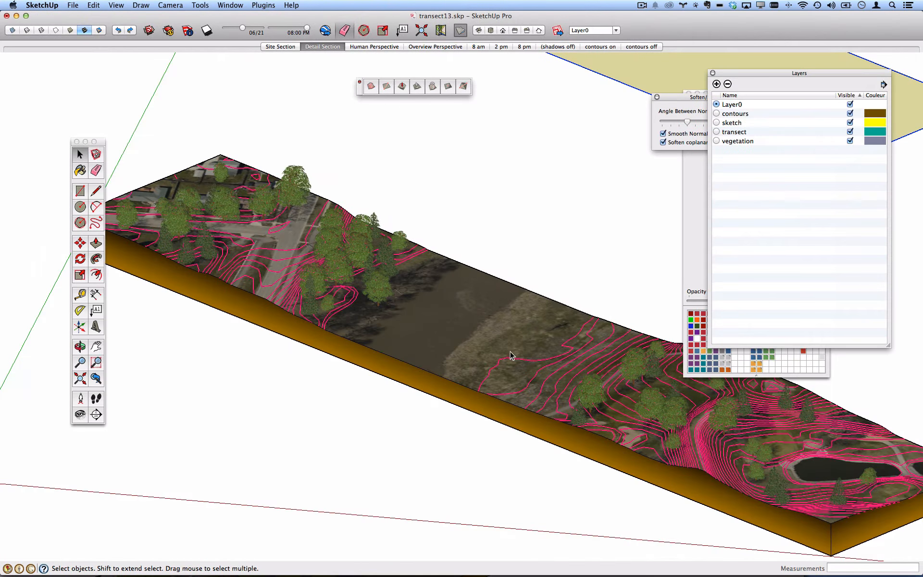
Switch to SketchUp and delete all the old sketch geometry floating above the transect model.
middle_click_drag(449, 329, 727, 360)
scroll(550, 308, "down", 3)
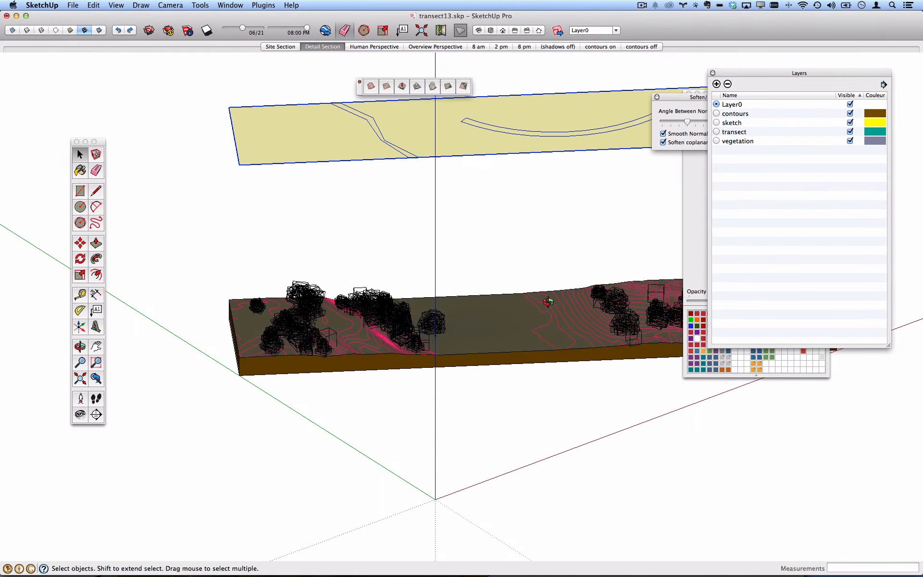
middle_click_drag(548, 301, 534, 322)
scroll(528, 307, "down", 4)
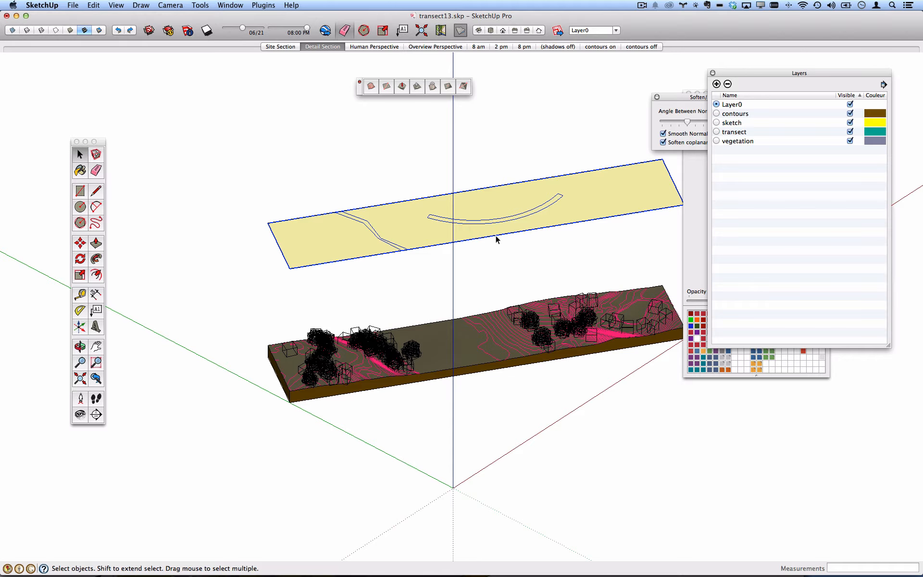
double_click(505, 220)
key("super+a")
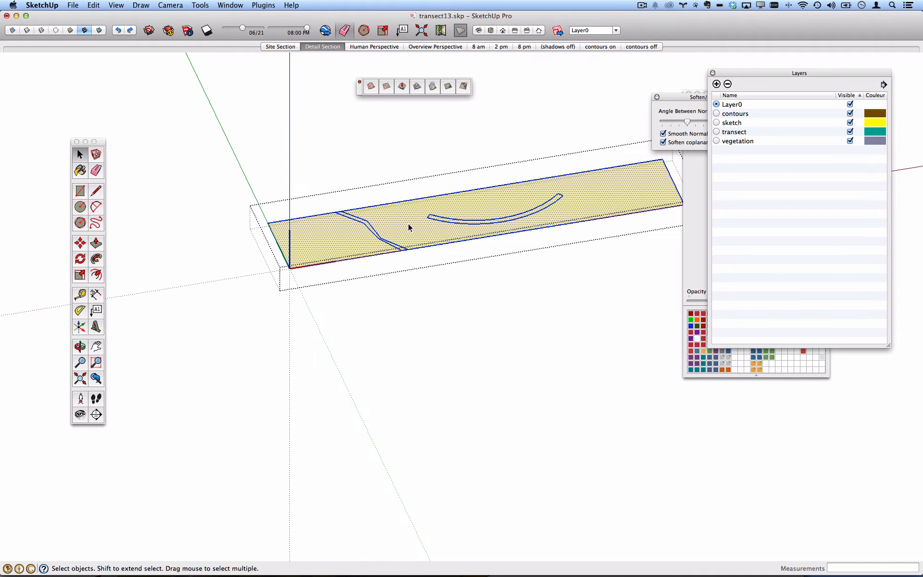
left_click(424, 181)
key("Delete")
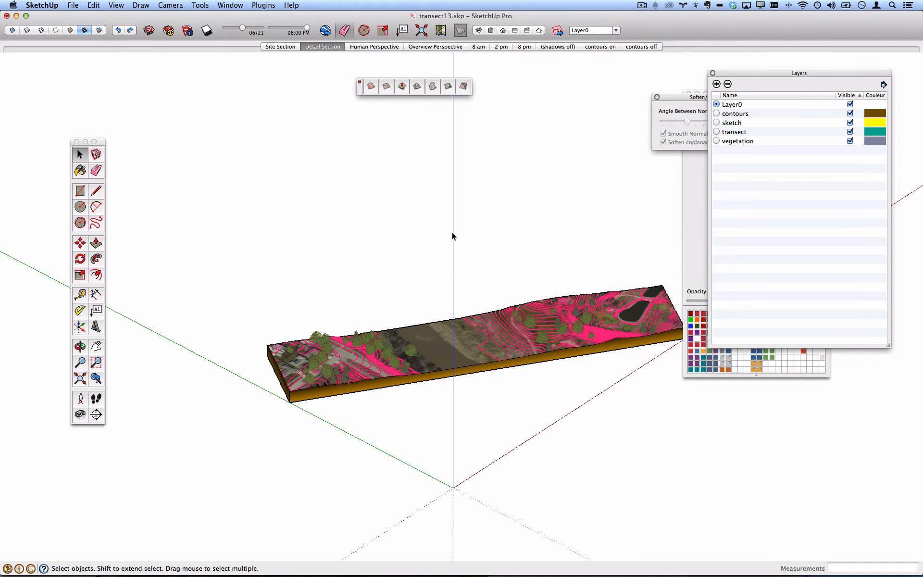
Import the AutoCAD file sd_bridge.dwg from Downloads into the transect model.
left_click(73, 5)
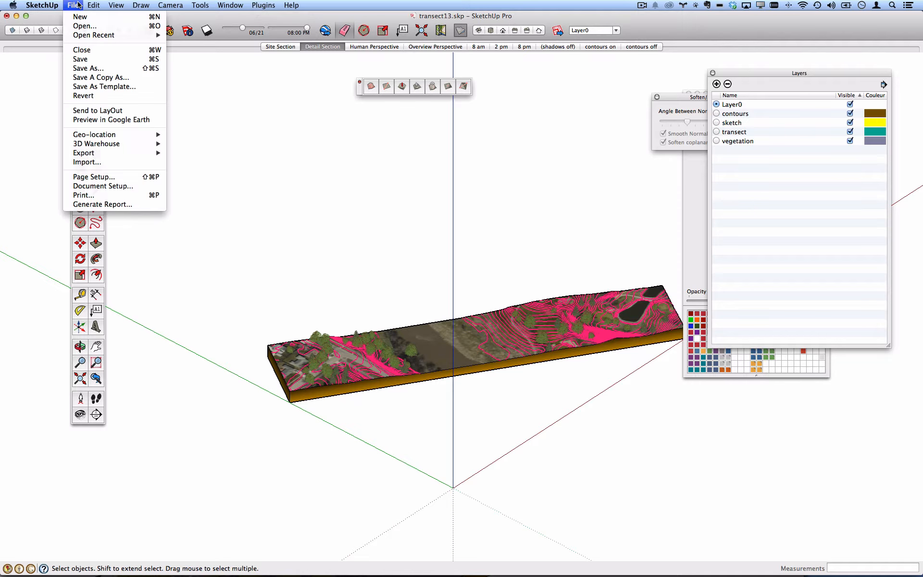
left_click(111, 161)
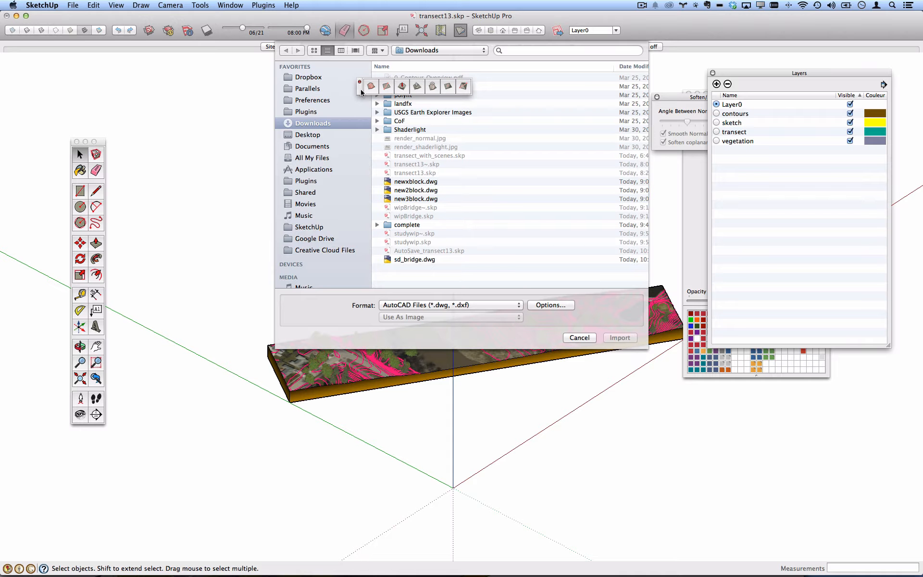
left_click_drag(364, 93, 177, 93)
left_click(421, 261)
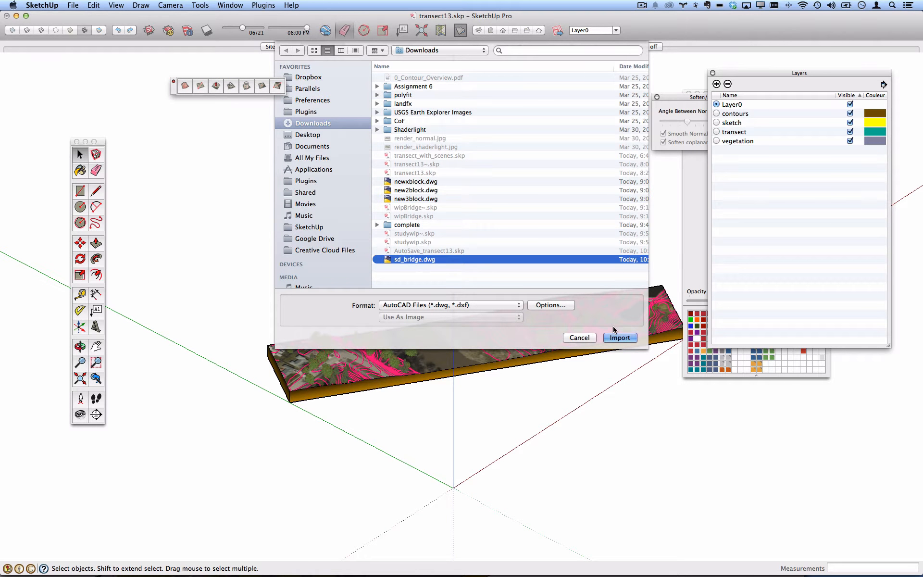
left_click(625, 338)
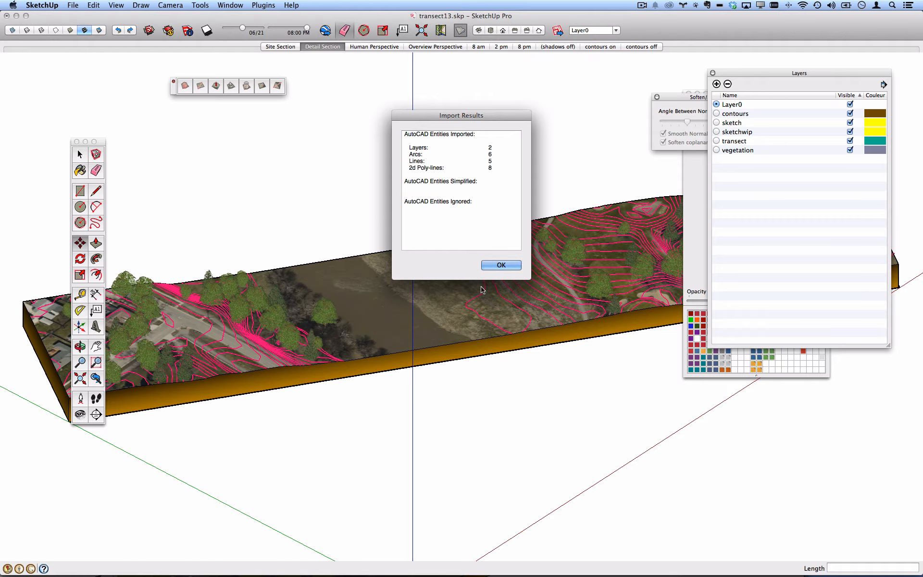
left_click(495, 268)
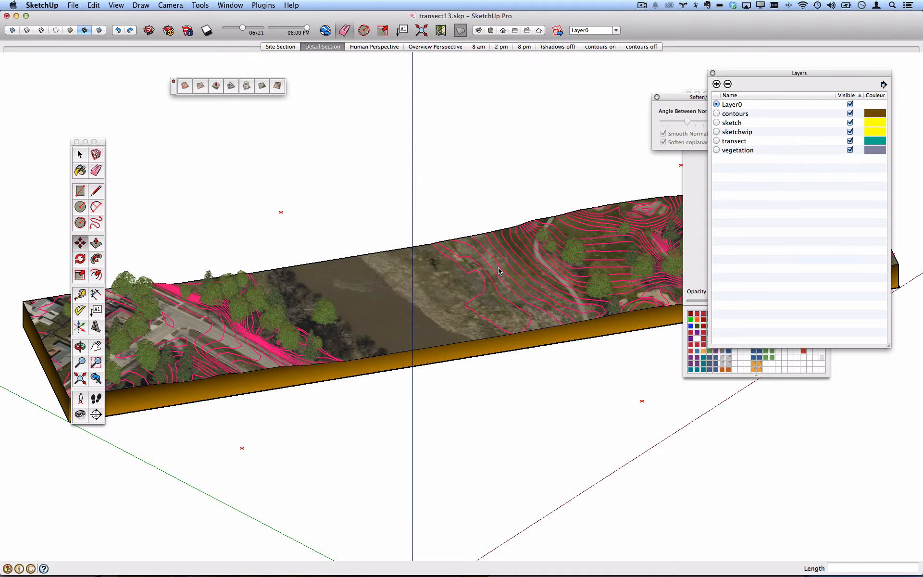
Move the imported path linework vertically up about 408' from the transect's base so it floats above the terrain.
middle_click_drag(521, 189, 535, 424)
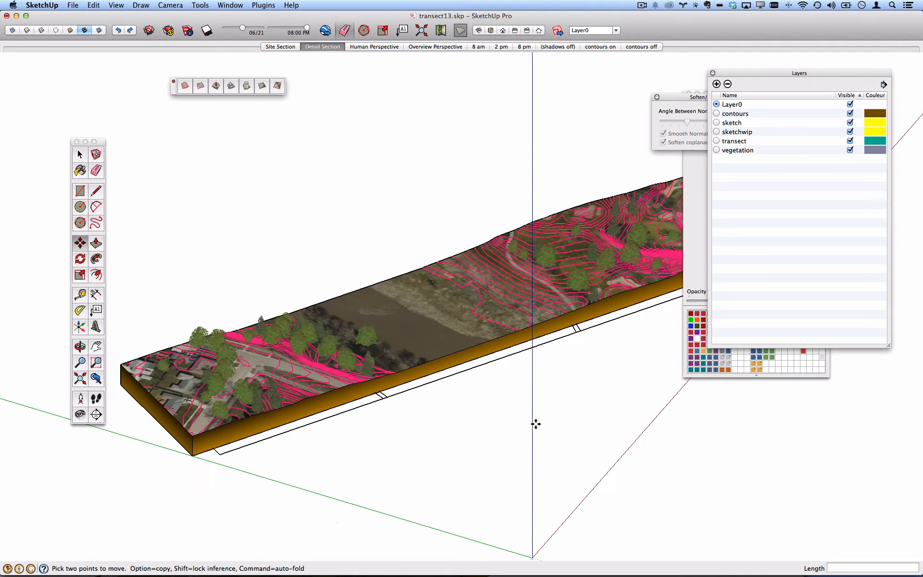
left_click(504, 406)
middle_click_drag(419, 423, 509, 91)
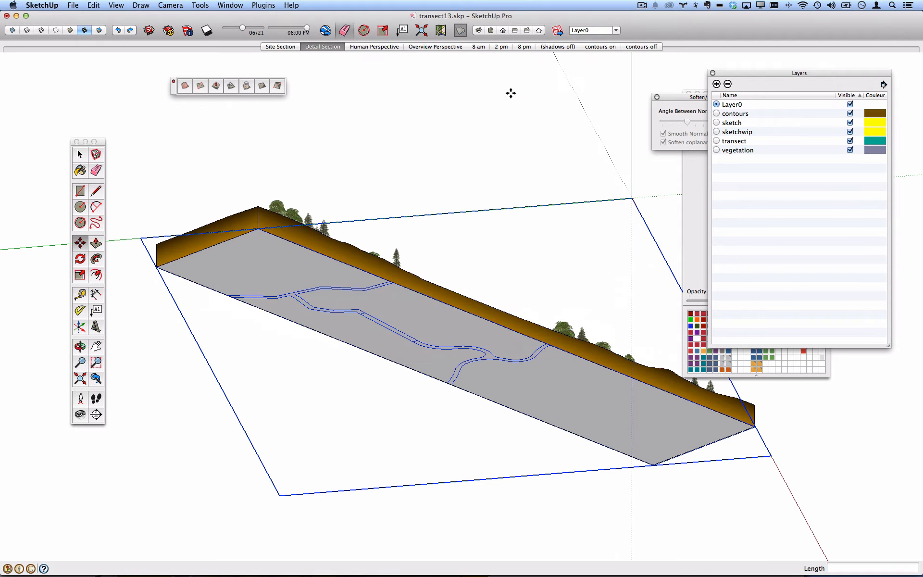
left_click(365, 285)
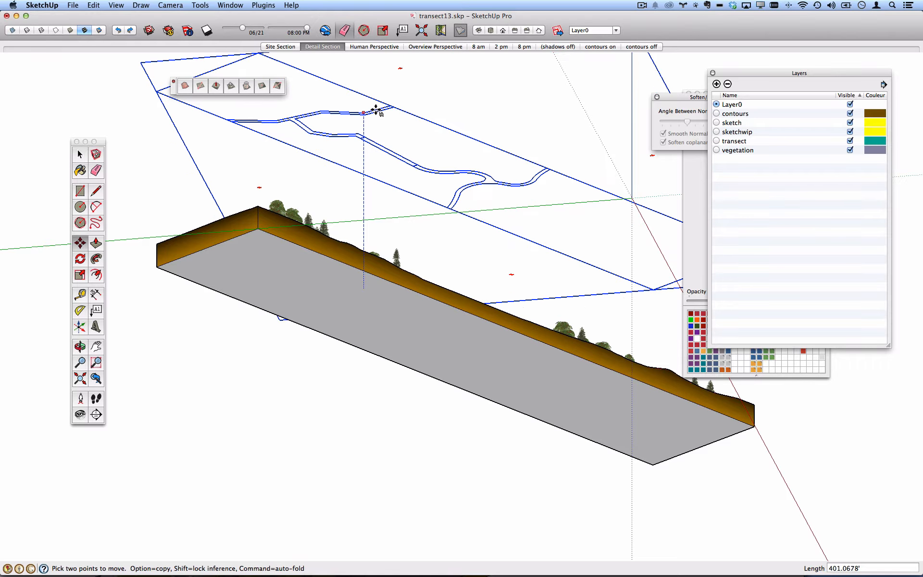
left_click(376, 109)
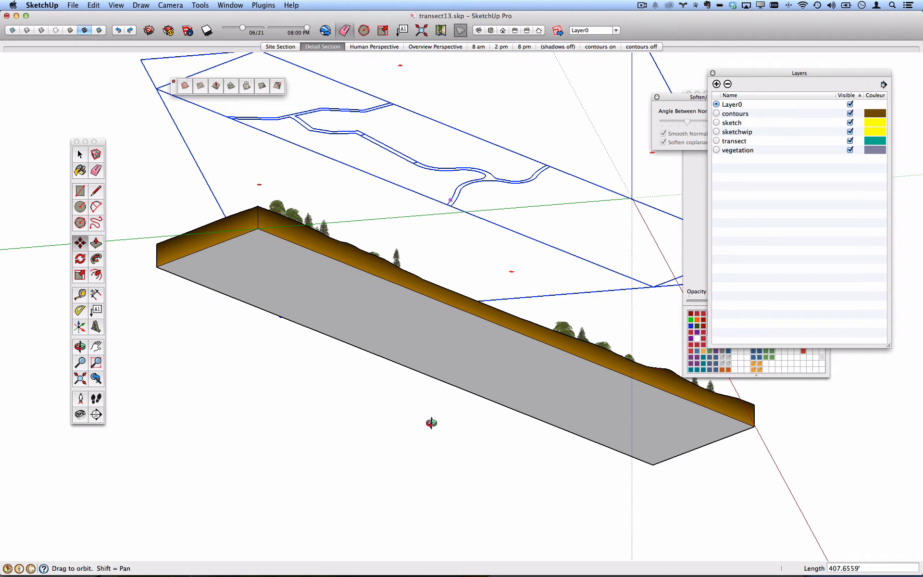
middle_click_drag(433, 423, 365, 533)
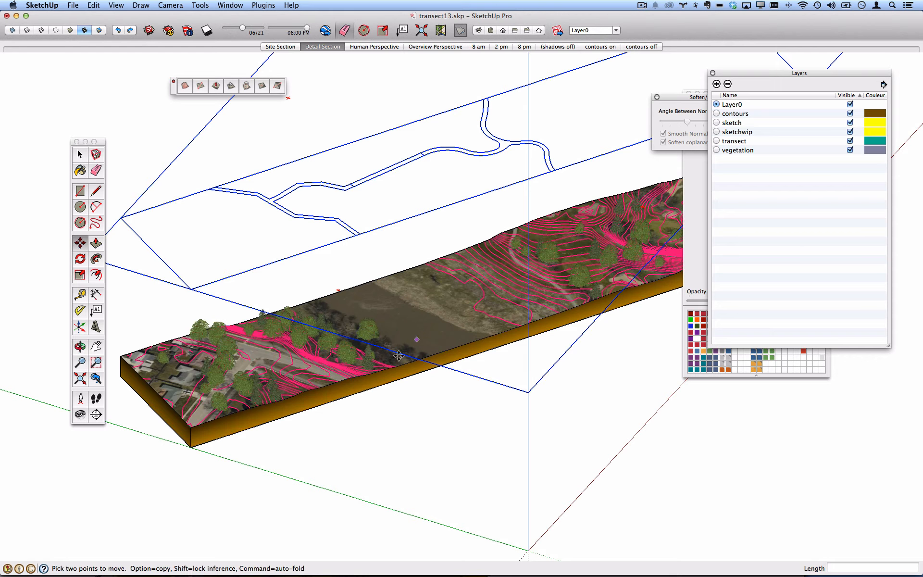
Close the Extension Warehouse window and inspect the floating path linework over the transect from the top and side.
scroll(388, 331, "down", 5)
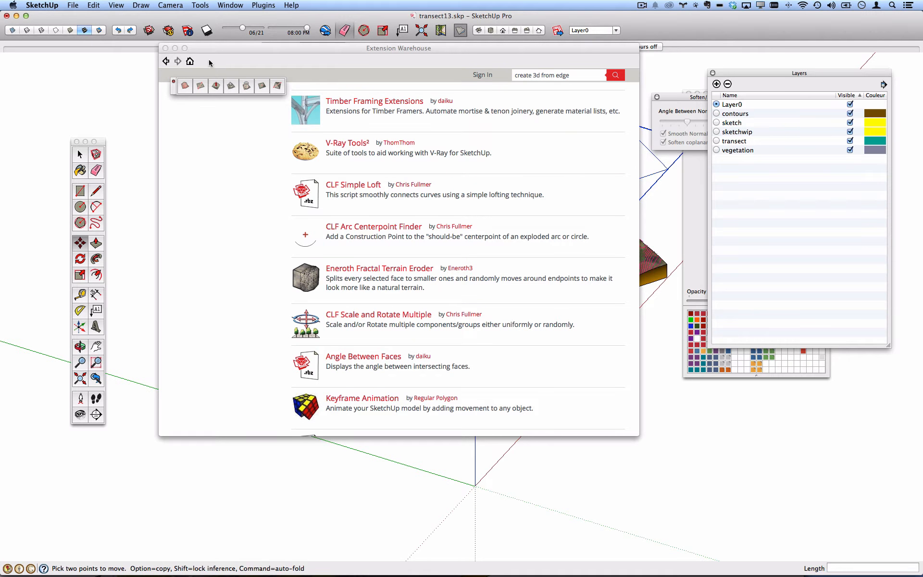
left_click(165, 48)
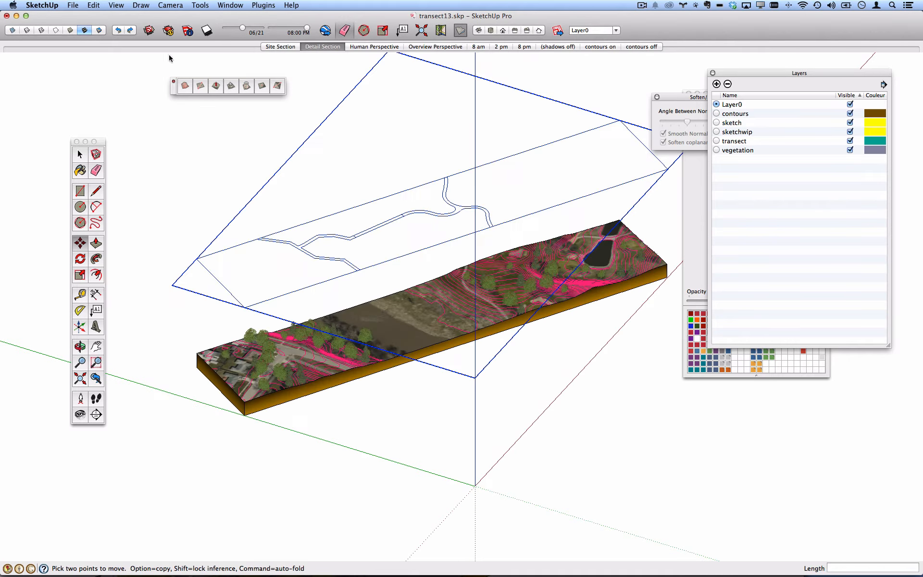
middle_click_drag(412, 264, 415, 245)
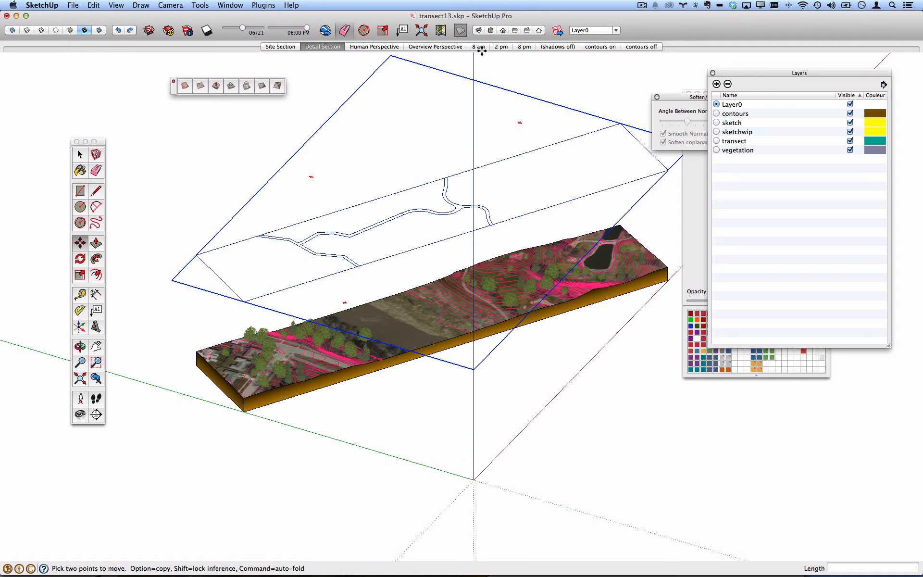
left_click(491, 31)
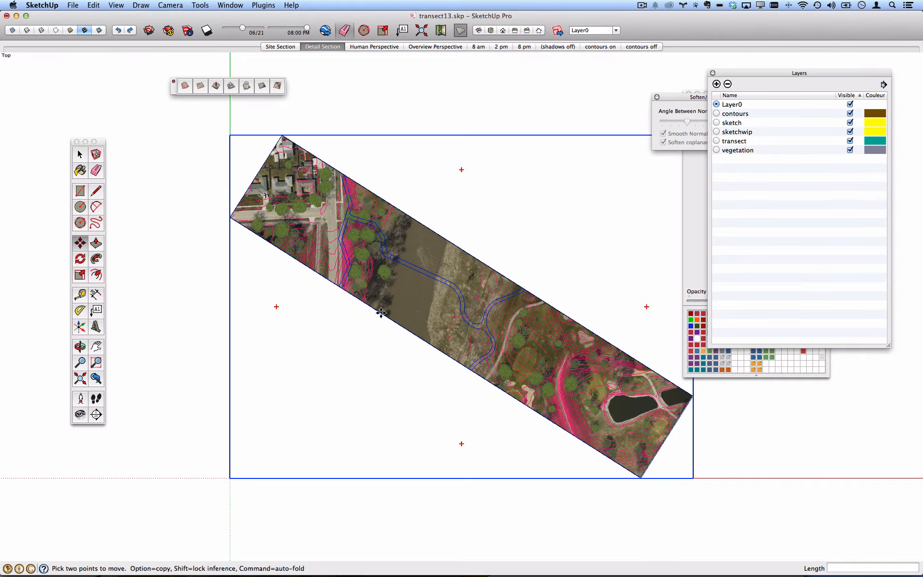
middle_click_drag(380, 313, 402, 236)
key("m")
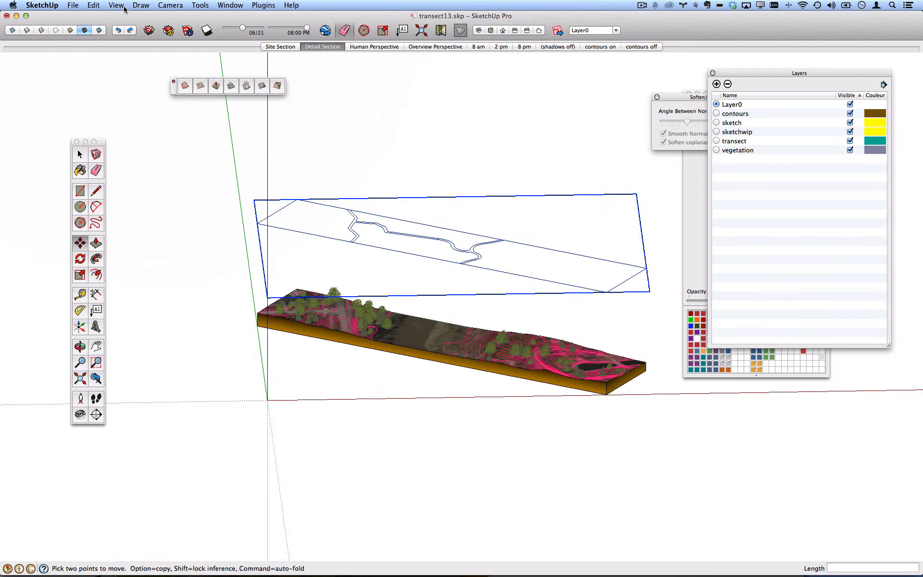
Look through the available tool palettes to check that the Sandbox toolset is enabled.
left_click(125, 9)
mouse_move(133, 18)
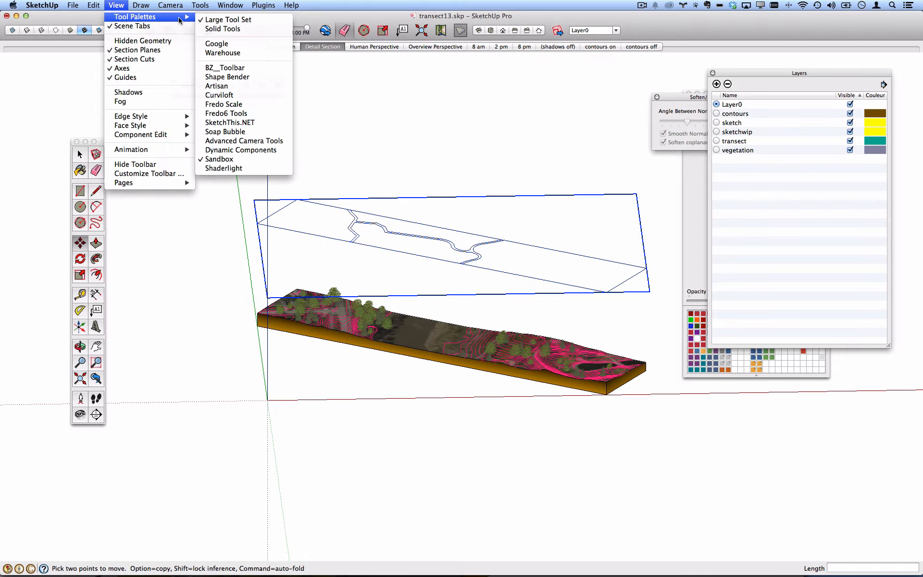
left_click(361, 109)
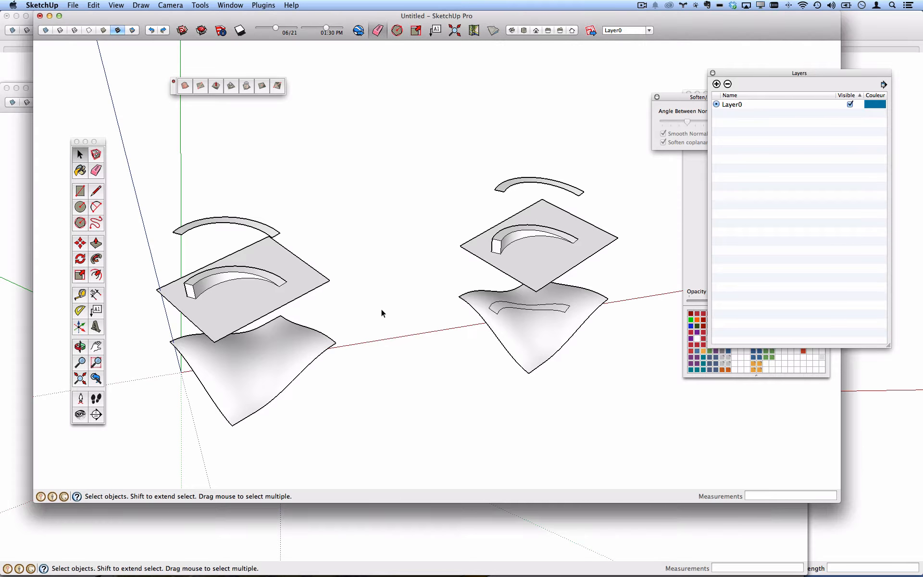
In the untitled demo model, delete the second set of path, plane and terrain geometry farther along the red axis.
middle_click_drag(382, 313, 344, 302)
left_click_drag(451, 146, 640, 383)
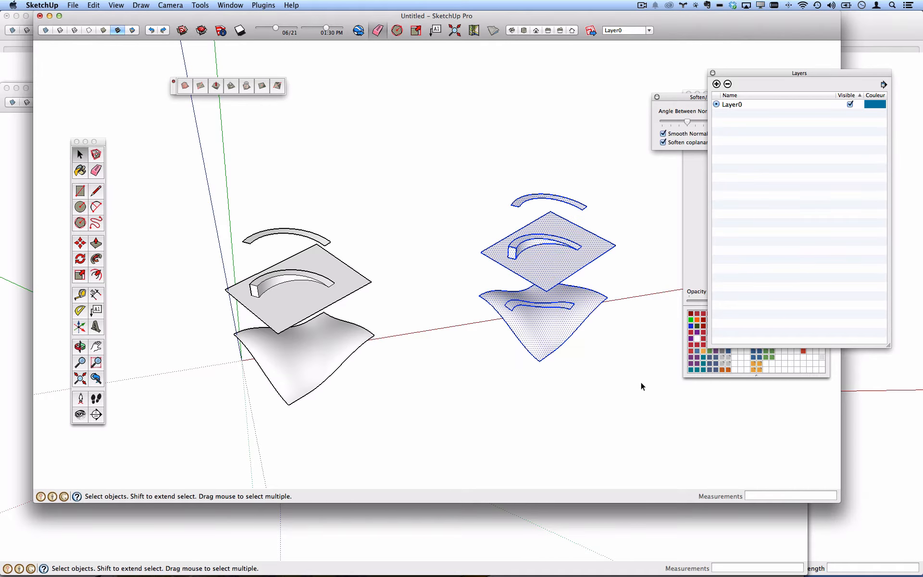
key("Delete")
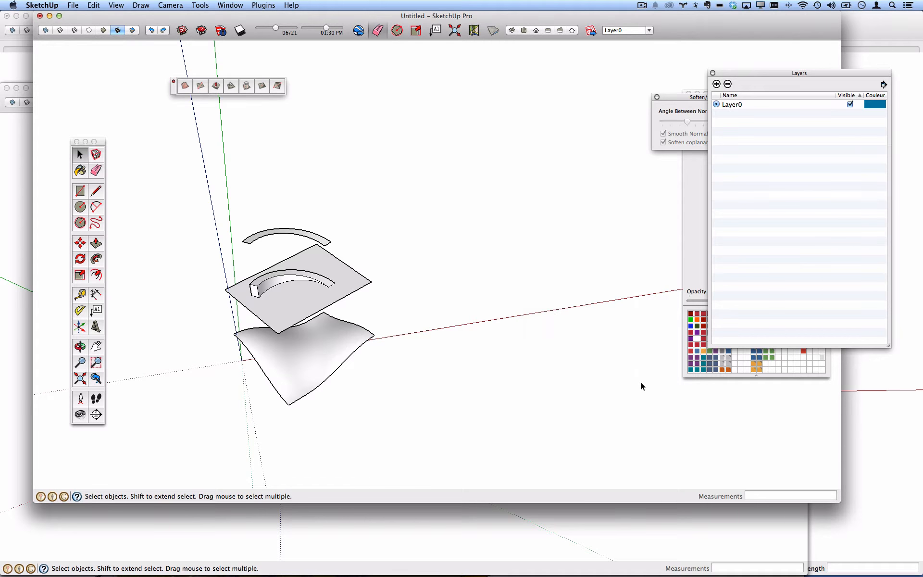
Delete the raised ramp geometry from the flat plane and redraw the missing end edge to leave a flat curved path outline.
left_click(262, 292)
middle_click_drag(262, 292, 297, 207)
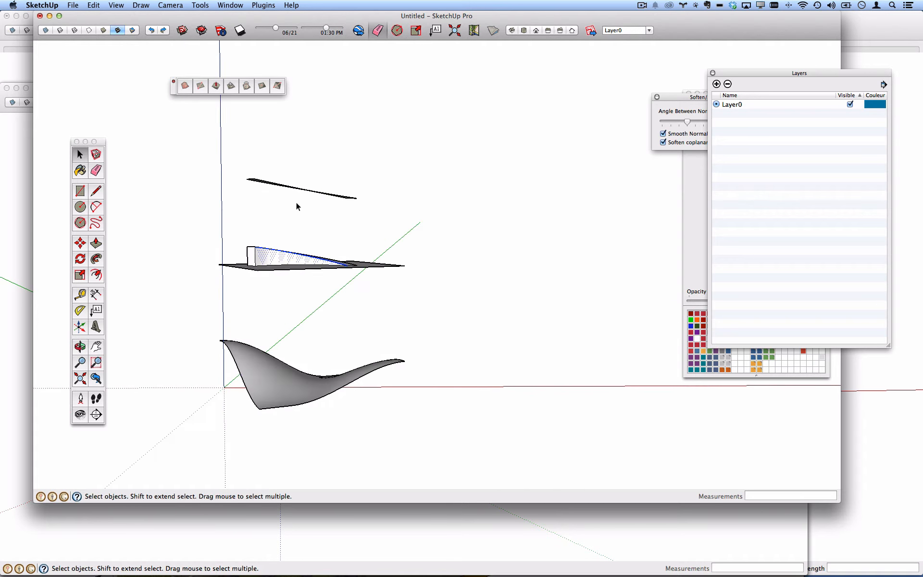
left_click(339, 240)
middle_click_drag(339, 240, 278, 223)
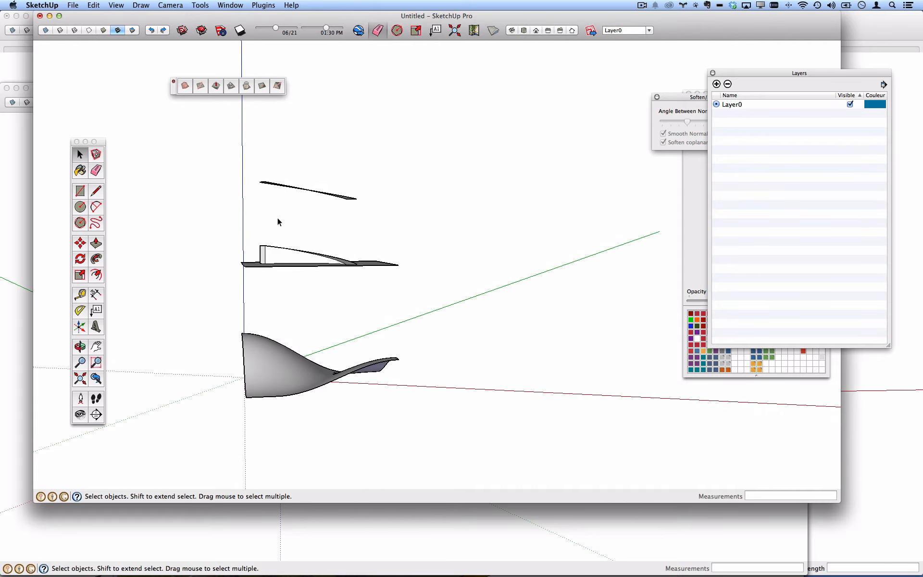
left_click_drag(278, 248, 250, 258)
left_click(251, 258)
middle_click_drag(250, 258, 291, 331)
key("l")
left_click(259, 294)
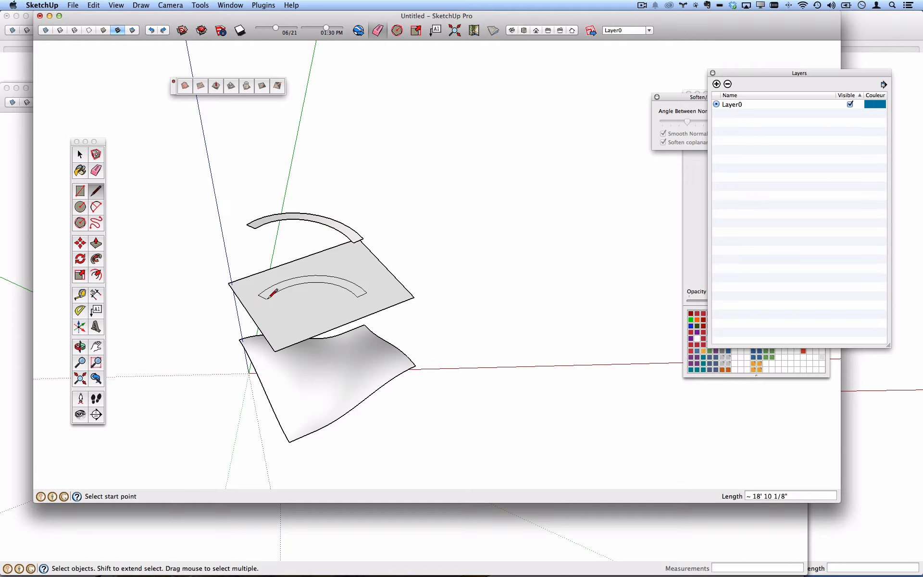
Delete the sloped curved strip floating above the plane.
key("space")
left_click(301, 221)
key("Delete")
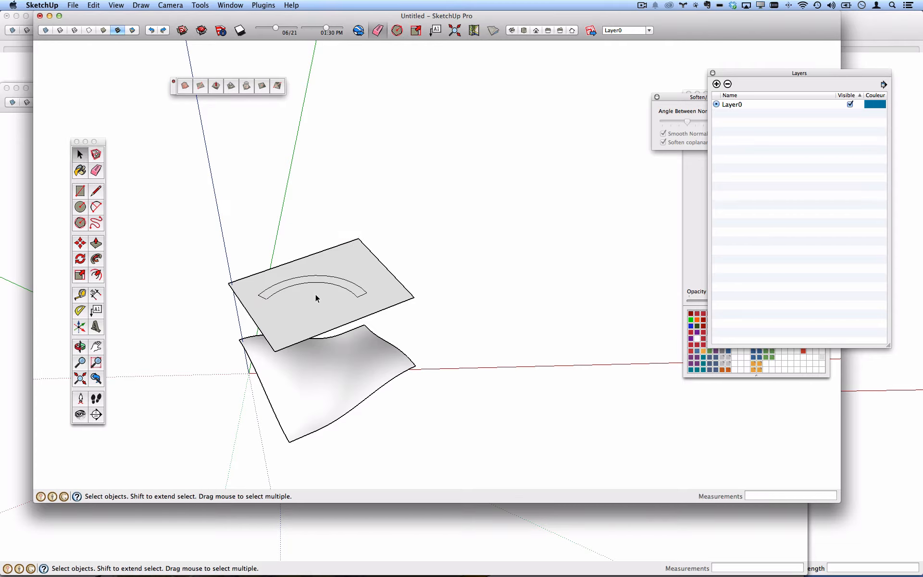
Copy the plane with the curved path and the terrain mesh about 615' along the red axis.
middle_click_drag(315, 299, 408, 249)
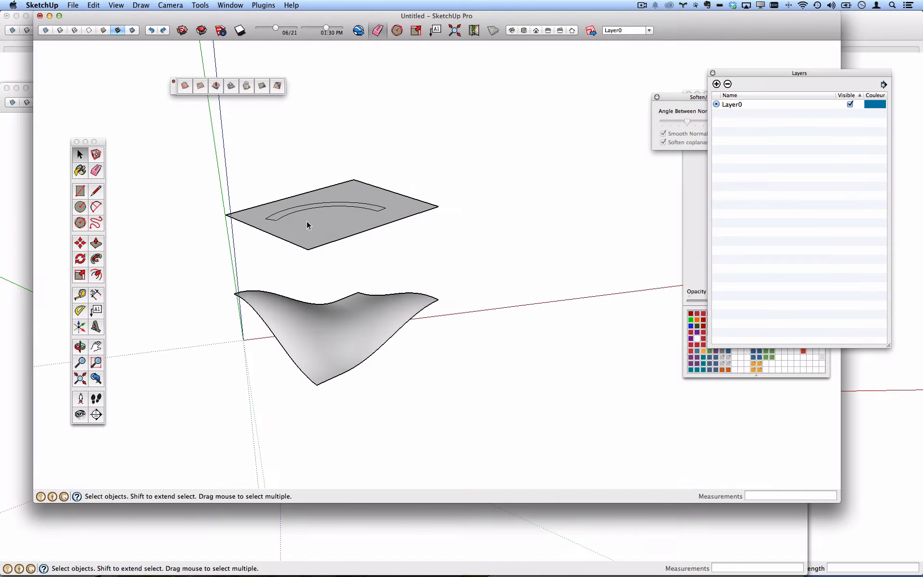
middle_click_drag(309, 223, 271, 222)
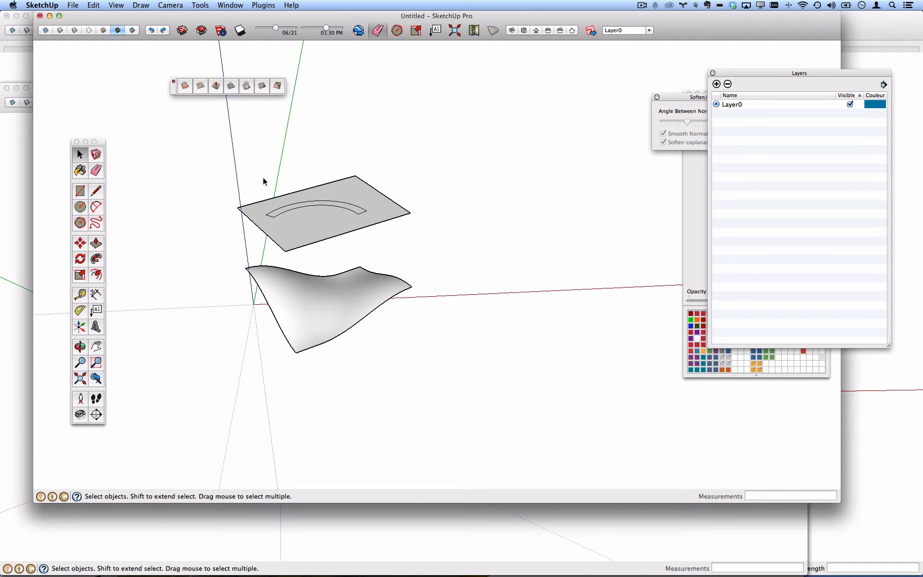
left_click_drag(217, 147, 444, 383)
left_click(399, 515)
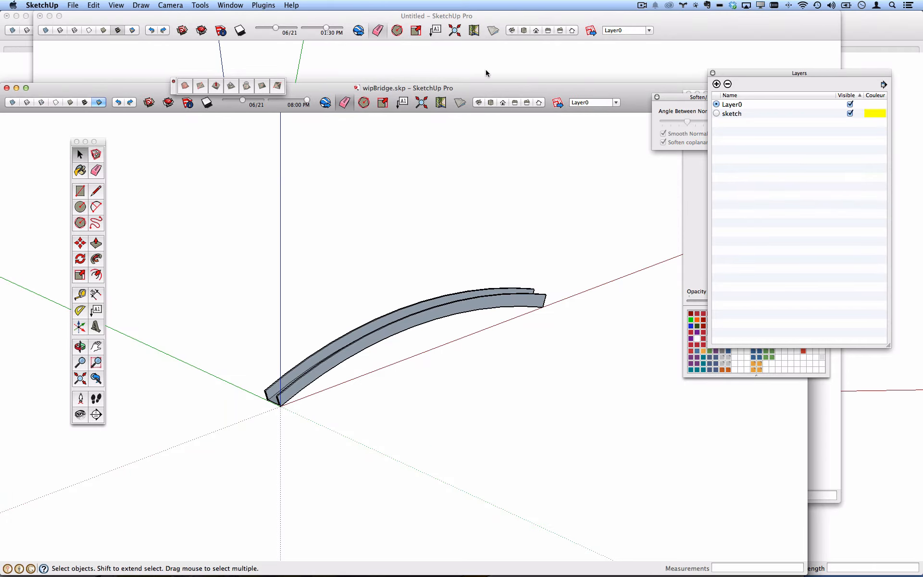
left_click(486, 22)
scroll(385, 207, "down", 2)
key("m")
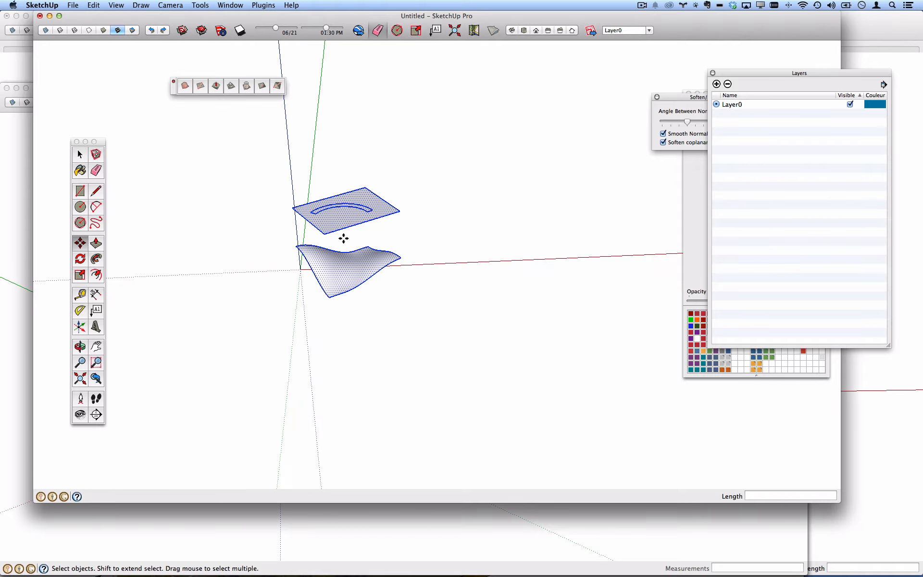
key("alt")
left_click(343, 239)
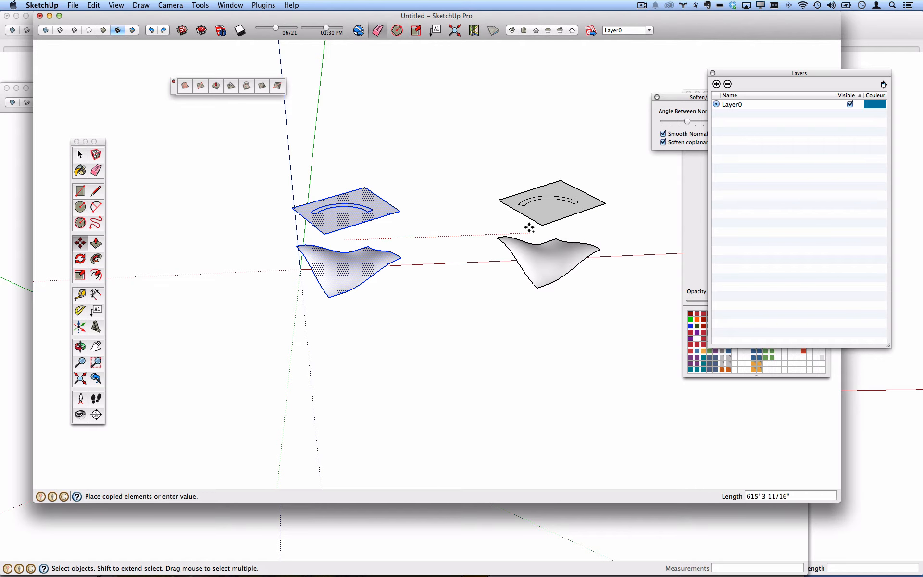
left_click(529, 228)
Stamp the curved path face of the original set into its terrain mesh with a 10' offset, at a raised elevation.
key("o")
mouse_move(354, 192)
left_mouse_down()
mouse_move(392, 265)
mouse_move(272, 112)
left_mouse_up()
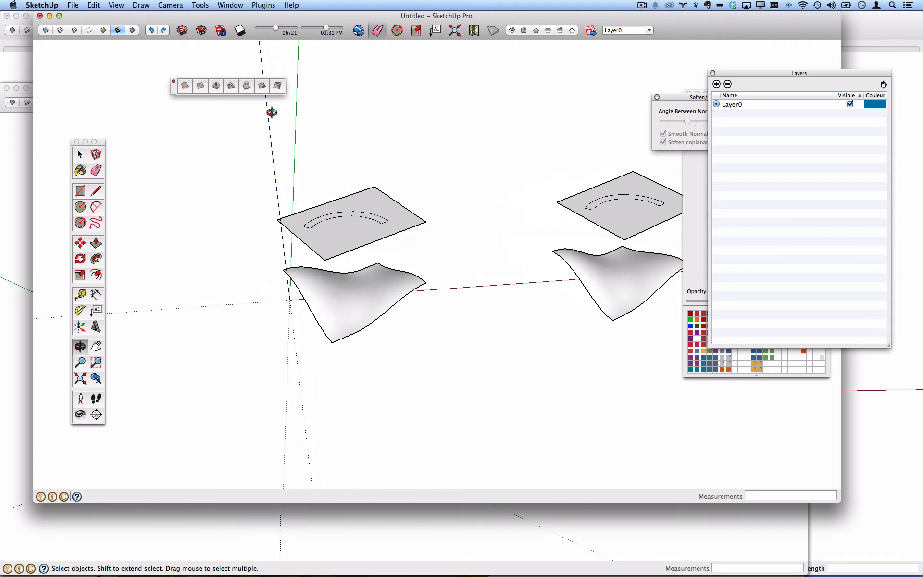
left_click(231, 87)
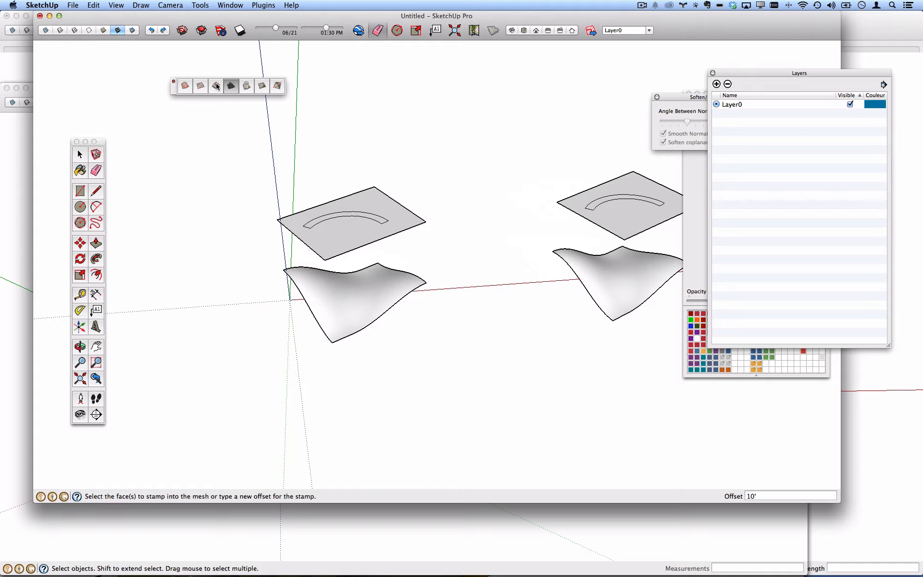
left_click(319, 222)
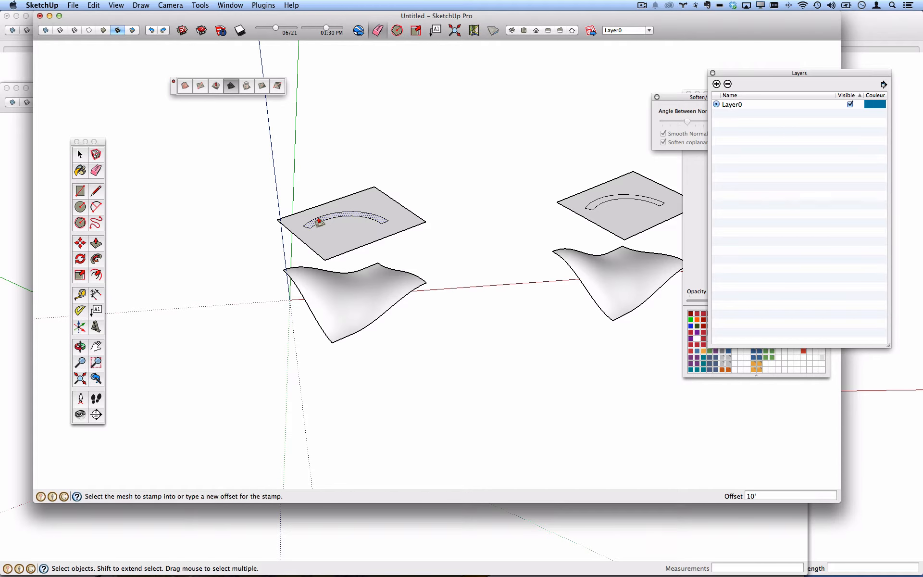
left_click(340, 302)
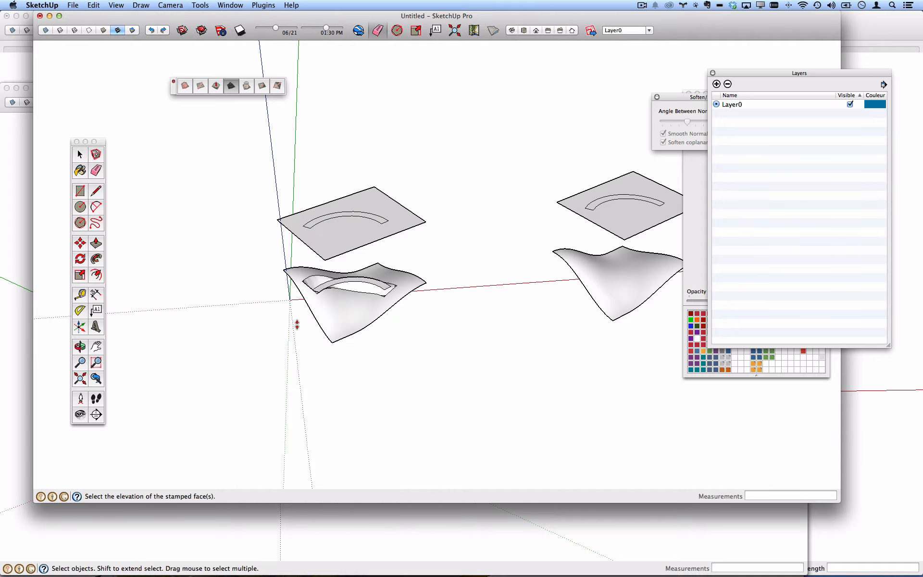
left_click(254, 320)
middle_click_drag(362, 280, 542, 259)
scroll(391, 250, "up", 5)
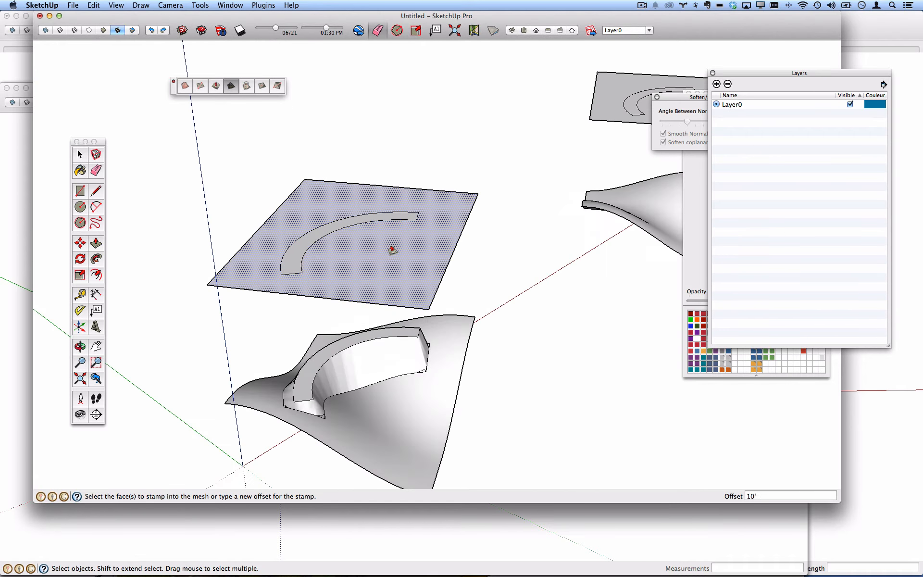
Copy the unstamped plane and terrain set once more farther along the red axis.
middle_click_drag(356, 379, 274, 323)
scroll(274, 323, "down", 3)
middle_click_drag(410, 290, 276, 291)
middle_click_drag(277, 291, 256, 305)
left_click_drag(330, 128, 557, 392)
key("m")
key("alt")
left_click(482, 369)
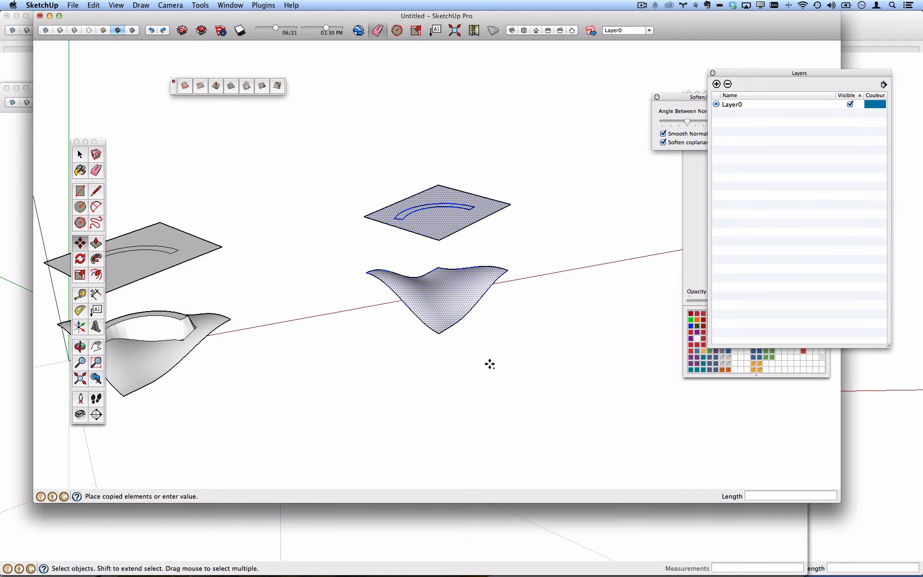
left_click(644, 330)
Extrude the curved path face upward from the middle set's plane with Push/Pull.
key("space")
scroll(436, 212, "up", 3)
left_click(413, 208)
scroll(414, 208, "up", 3)
key("p")
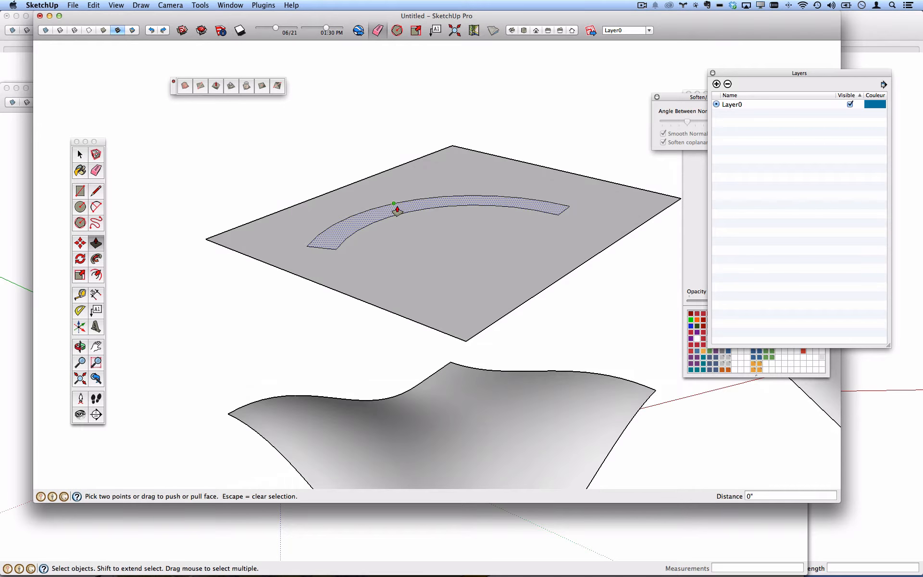
left_click_drag(393, 208, 405, 171)
key("space")
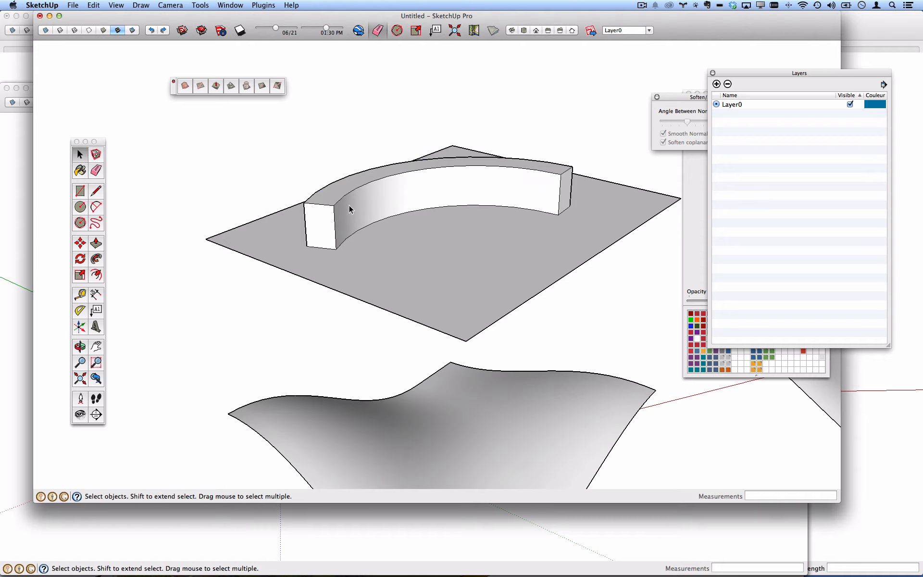
Move the top edge at one end of the extruded path down to the plane to form a ramp, and select its sloped face.
left_click(333, 209)
key("m")
left_click(333, 209)
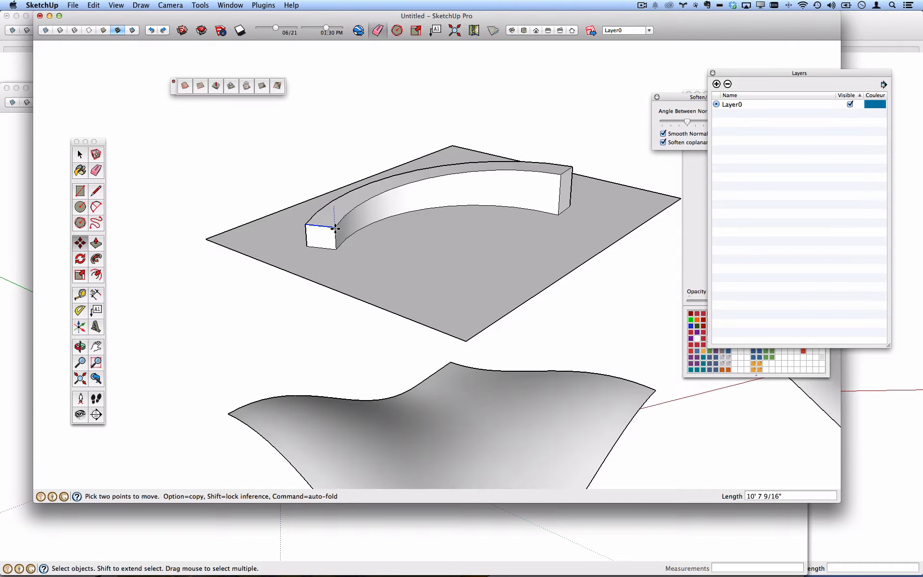
left_click(336, 246)
key("space")
left_click(403, 194)
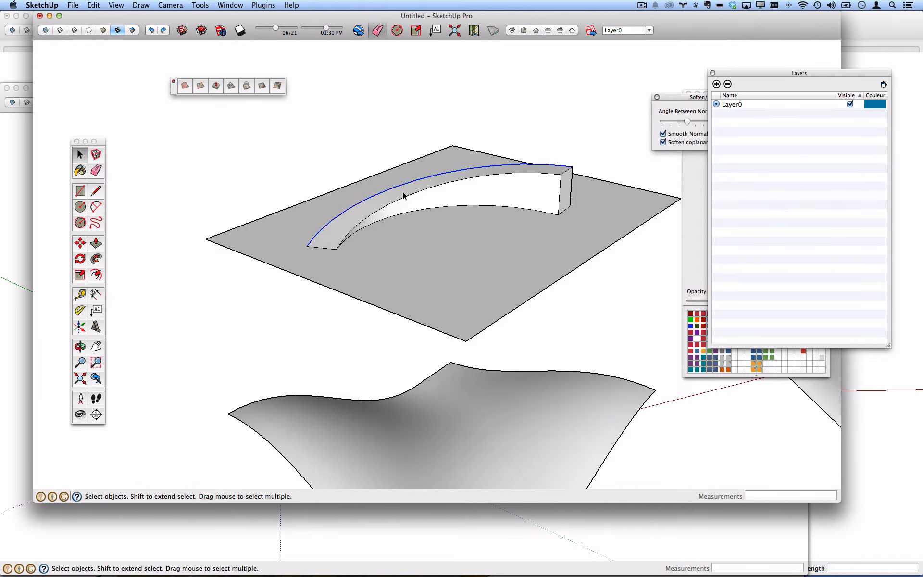
middle_click_drag(403, 194, 399, 231)
scroll(398, 231, "down", 2)
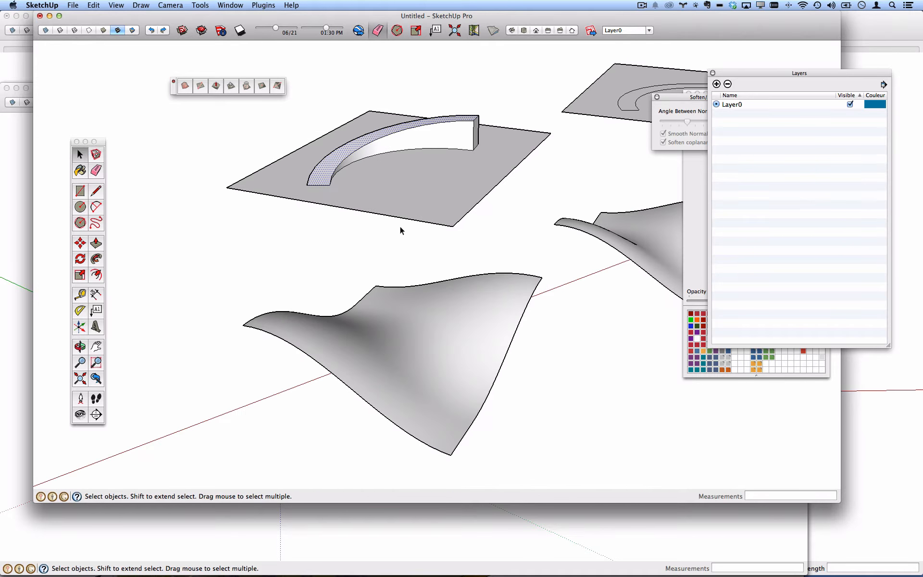
Stamp the curved wall into the smooth terrain mesh below it with a 5' offset and set the stamp's elevation.
left_click(231, 86)
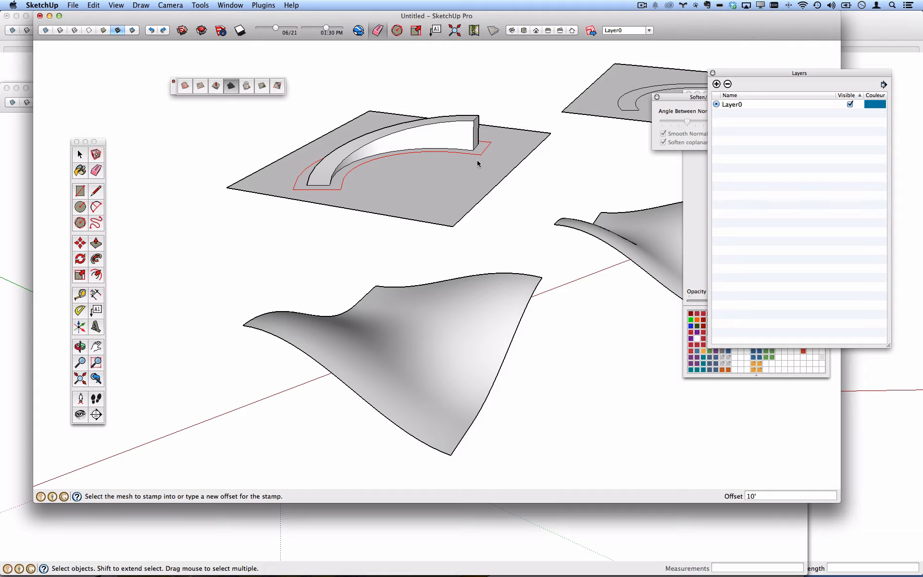
key("Return")
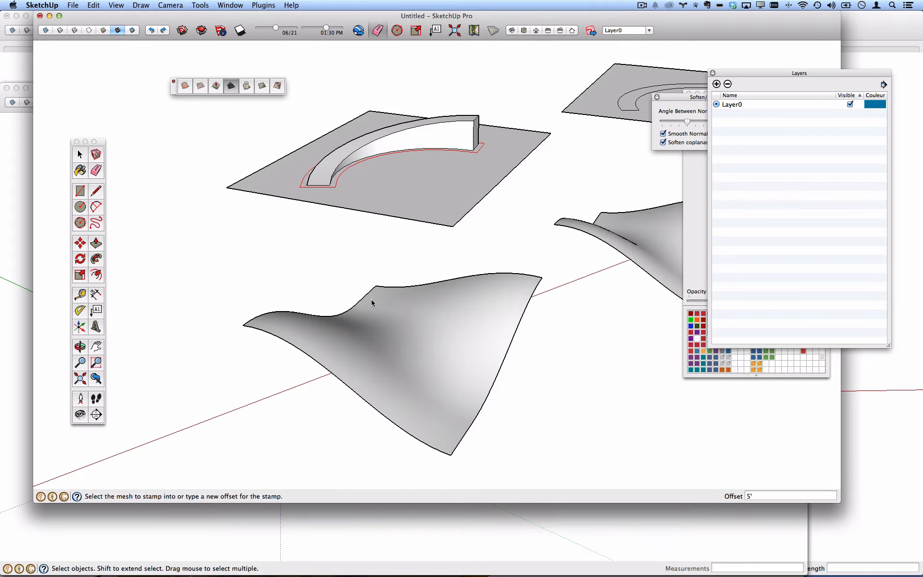
left_click(379, 343)
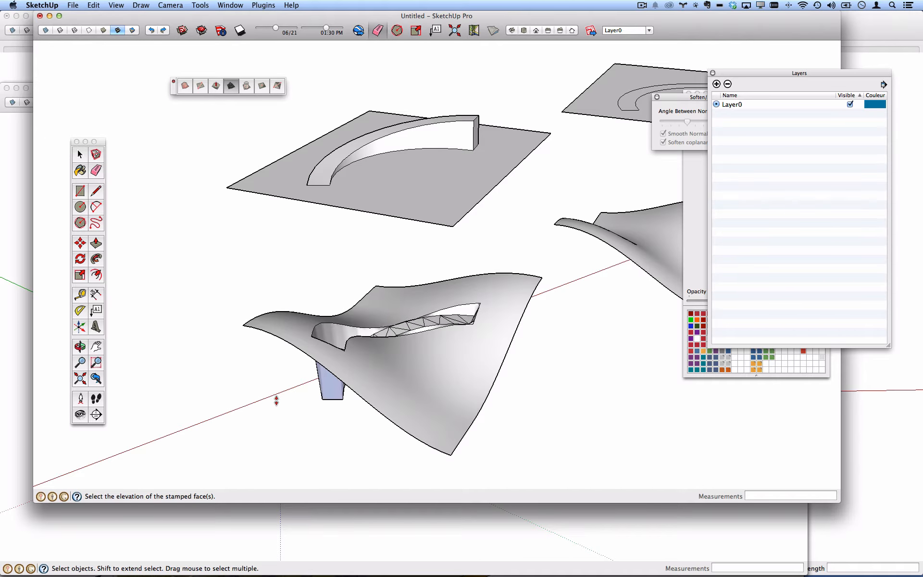
left_click(235, 392)
middle_click_drag(302, 376, 422, 370)
left_click(455, 233)
Drape the flat plane's curved path outline onto the terrain mesh directly below it.
scroll(455, 232, "up", 3)
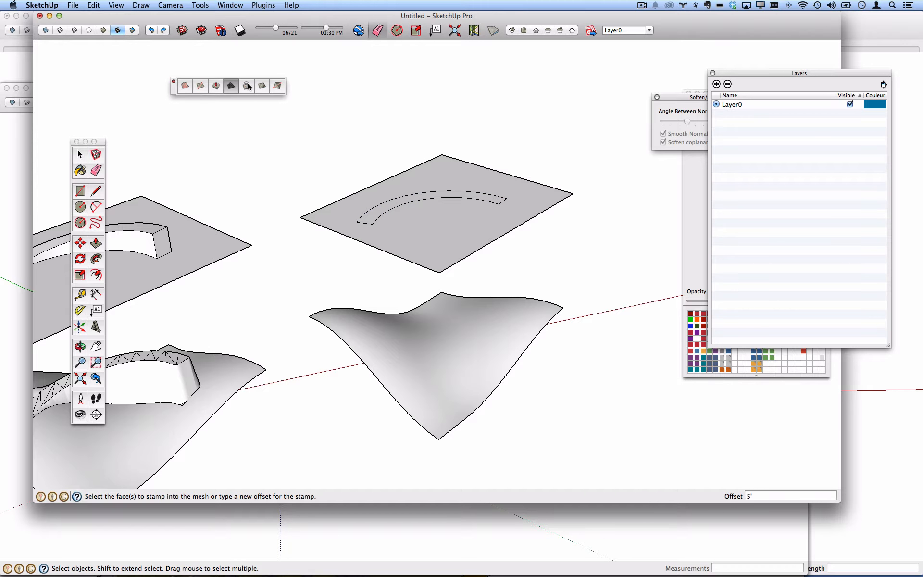
left_click(80, 155)
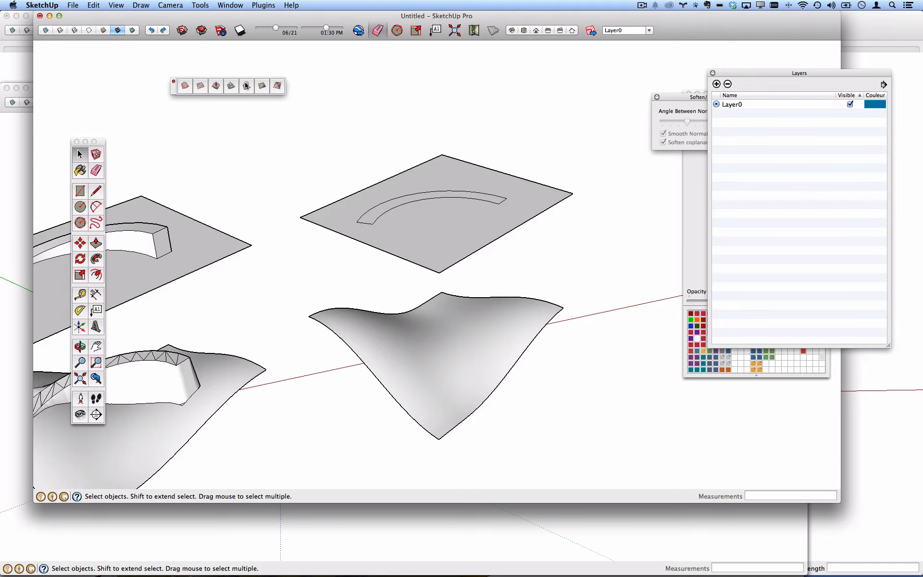
left_click(246, 85)
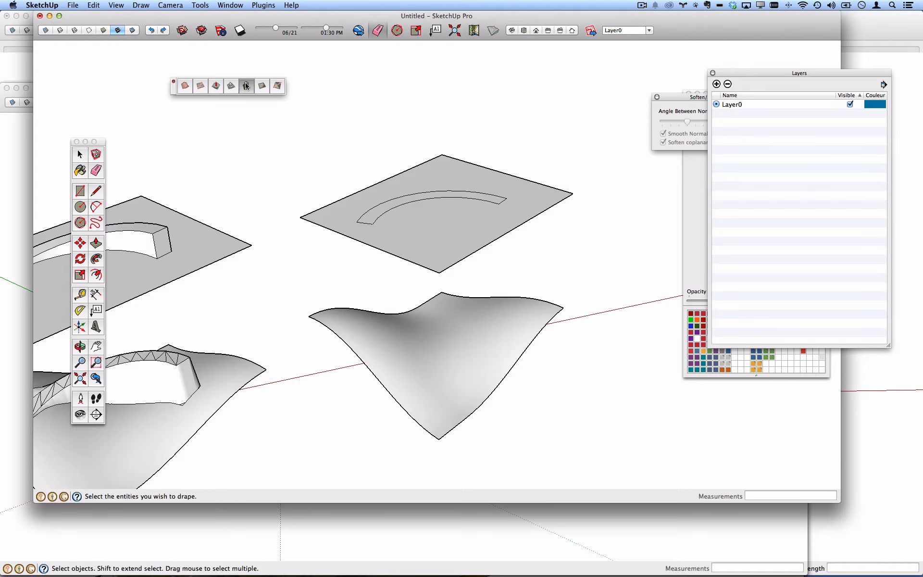
left_click(377, 217)
left_click(399, 348)
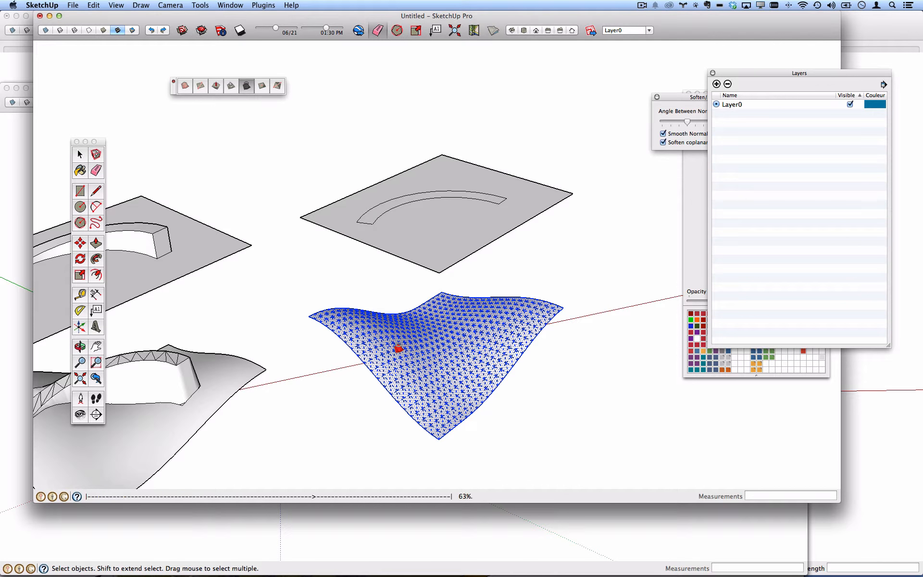
middle_click_drag(396, 309, 501, 311)
scroll(517, 298, "down", 4)
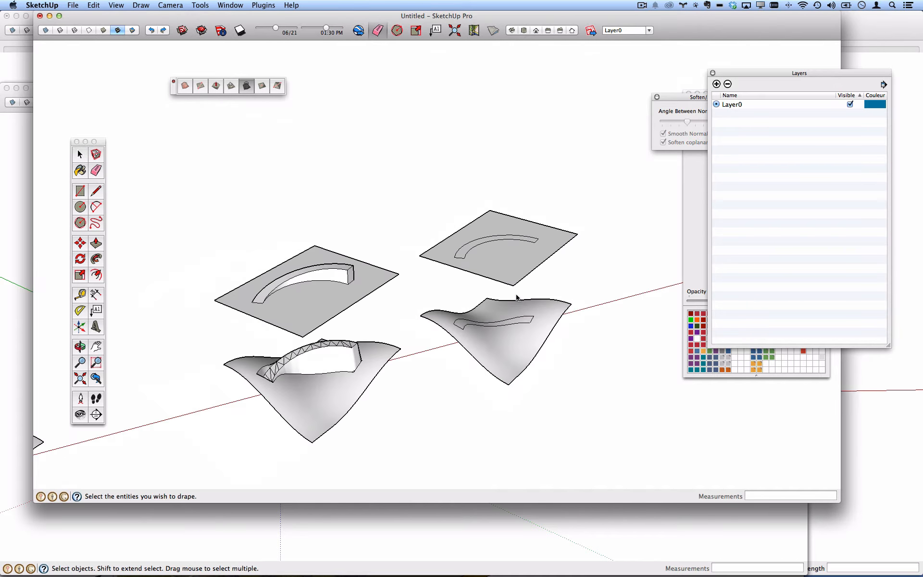
Switch to the transect13.skp model with the path outline above the terrain section.
scroll(476, 308, "down", 1)
middle_click_drag(407, 344, 537, 263)
scroll(539, 260, "down", 4)
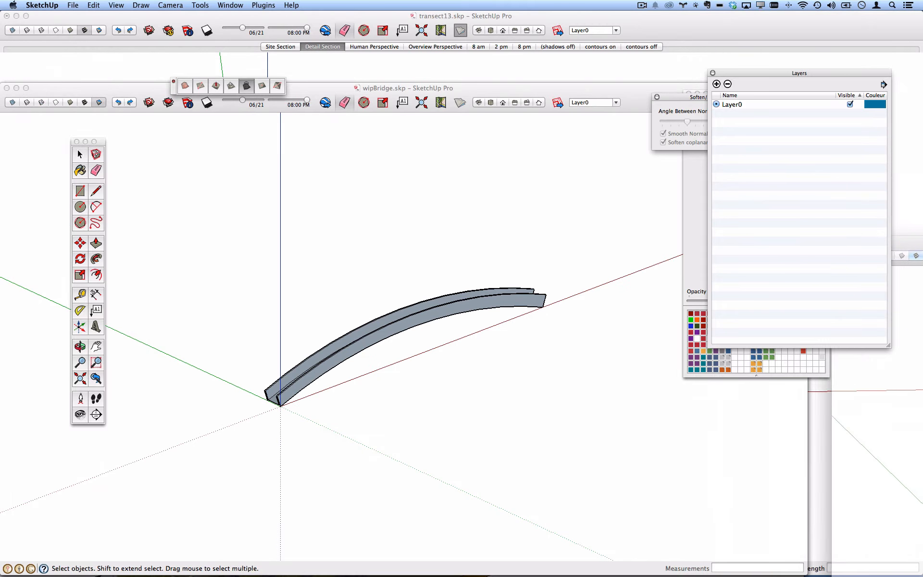
left_click(687, 27)
middle_click_drag(509, 228, 470, 295)
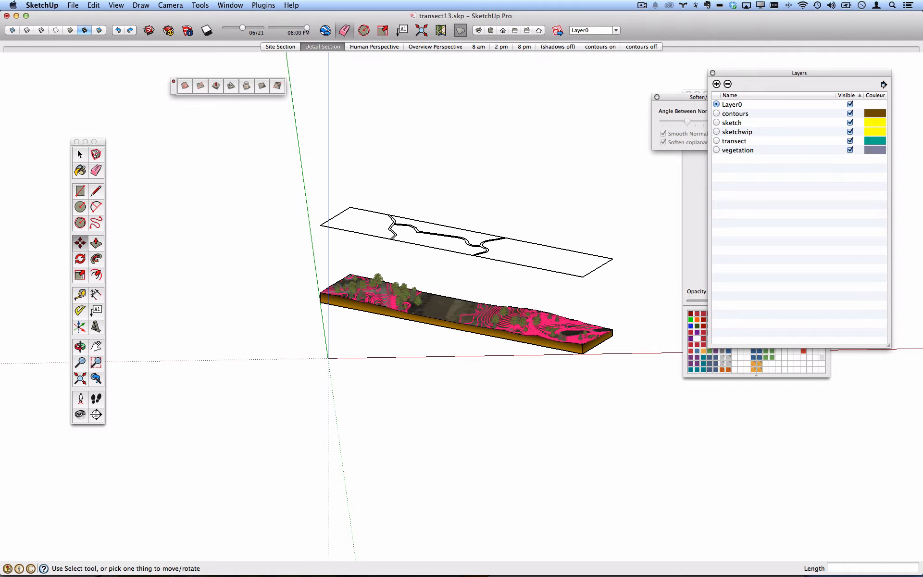
Switch to Chrome, search the web for "artisan sketchup" in a new tab and open the Artisan plugin's home page.
left_click_drag(0, 149, 317, 106)
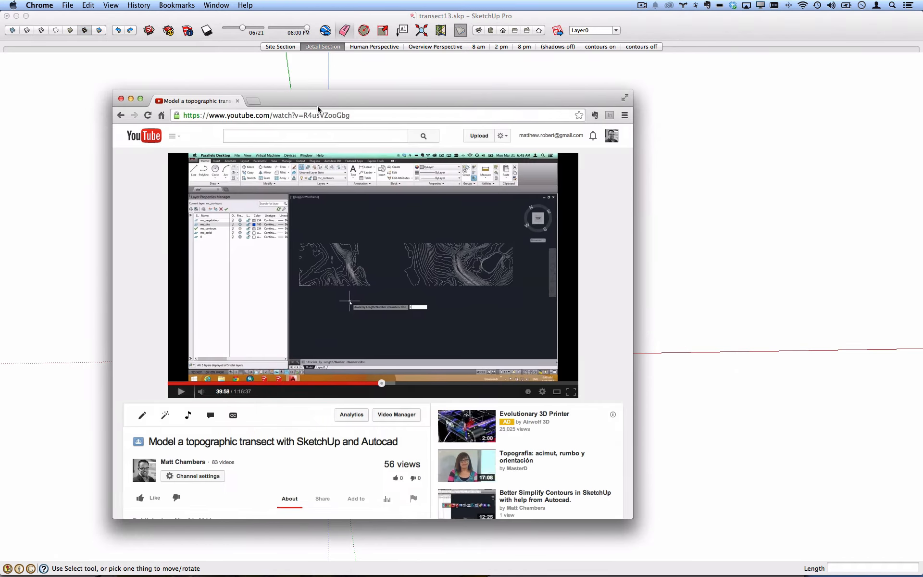
left_click(260, 102)
type("ar")
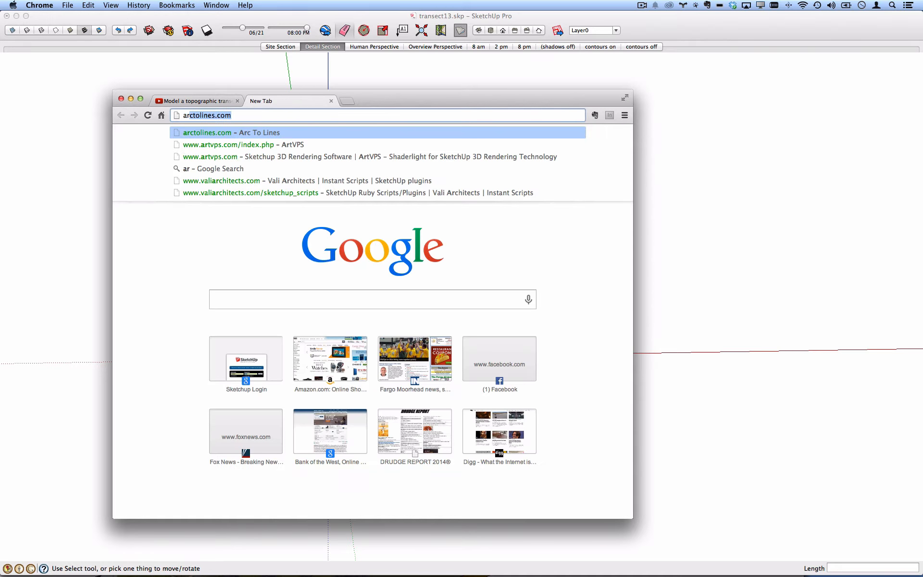
type("tisan sk")
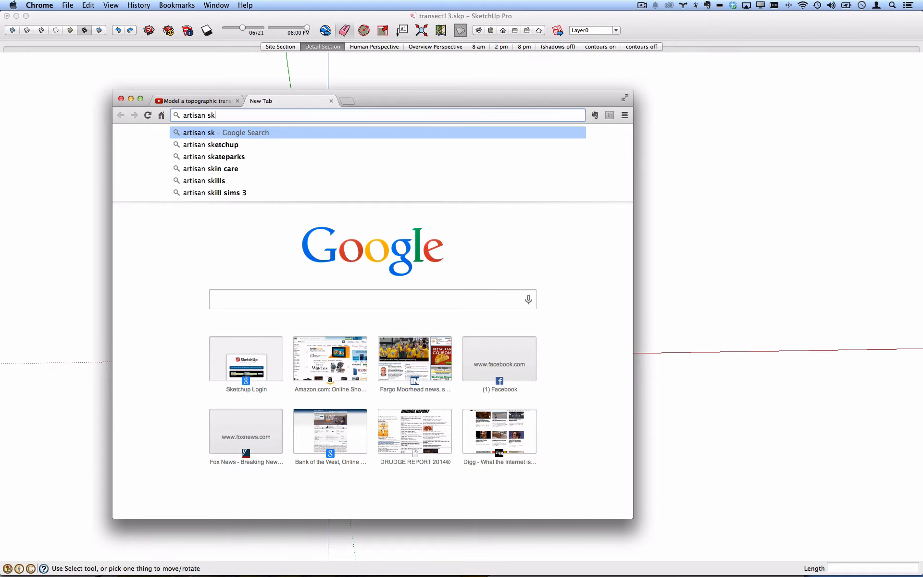
type("etchup")
key("Return")
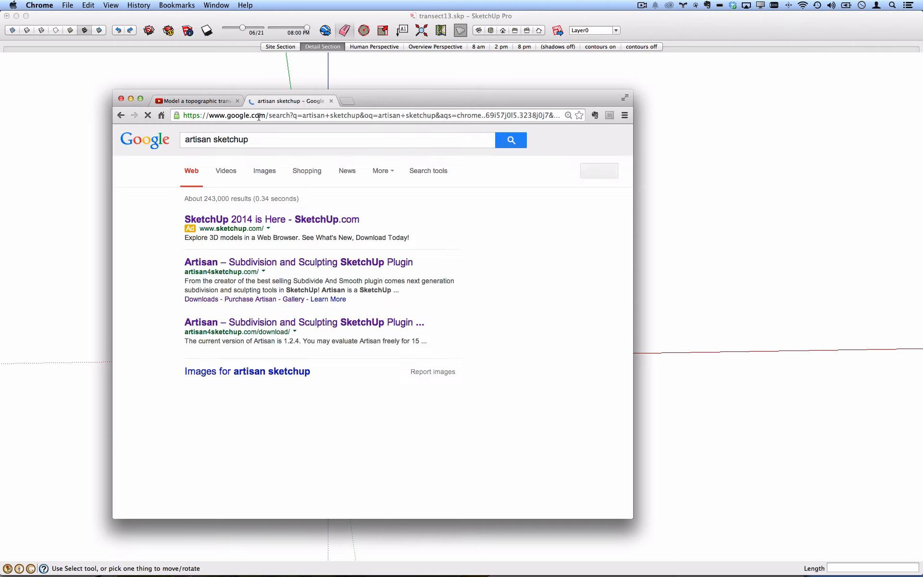
left_click(241, 261)
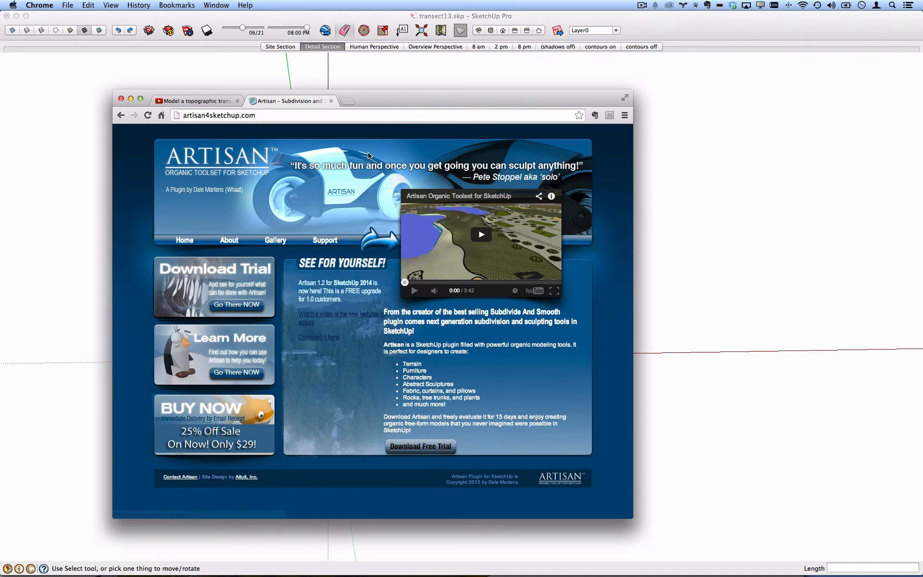
Move the Artisan page's window away from the model and return to transect13.skp in SketchUp.
mouse_move(400, 102)
left_mouse_down()
mouse_move(453, 105)
mouse_move(0, 125)
left_mouse_up()
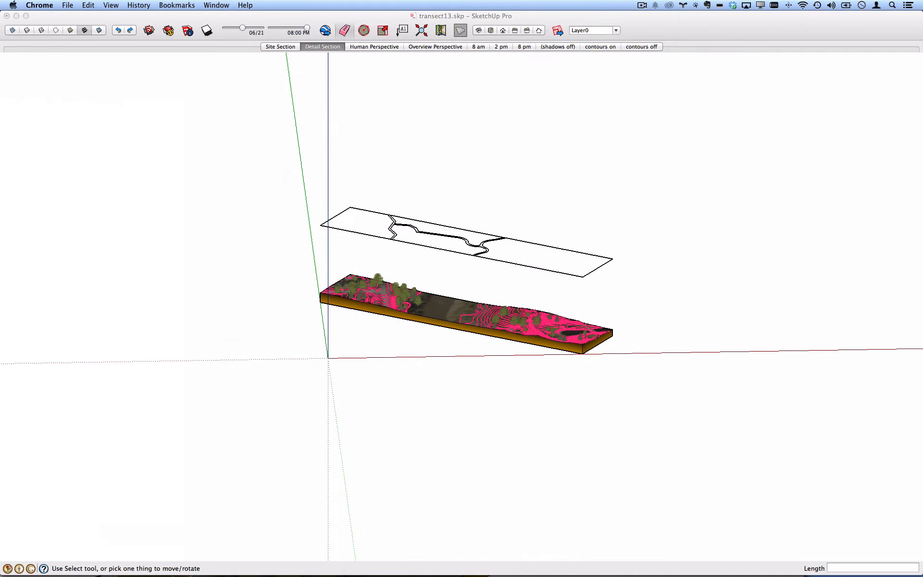
left_click(103, 16)
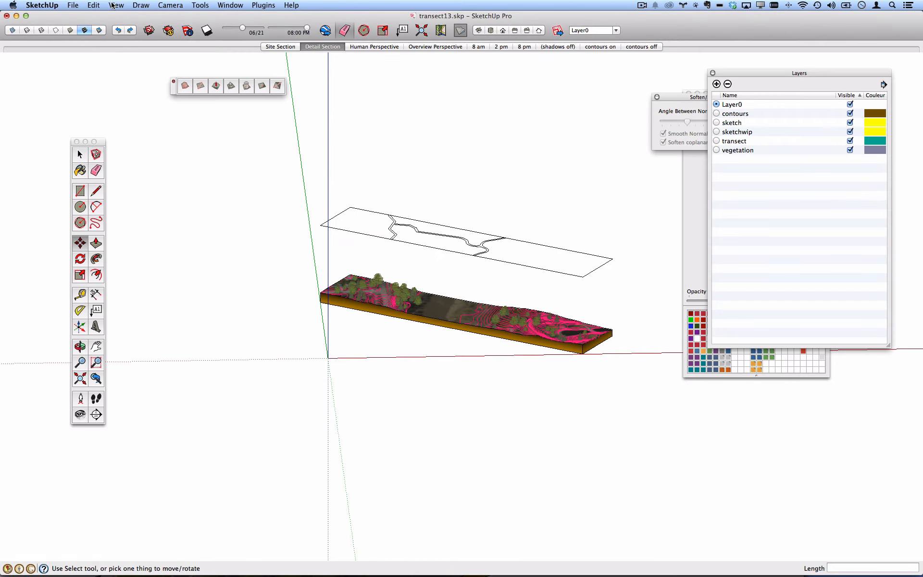
left_click(115, 4)
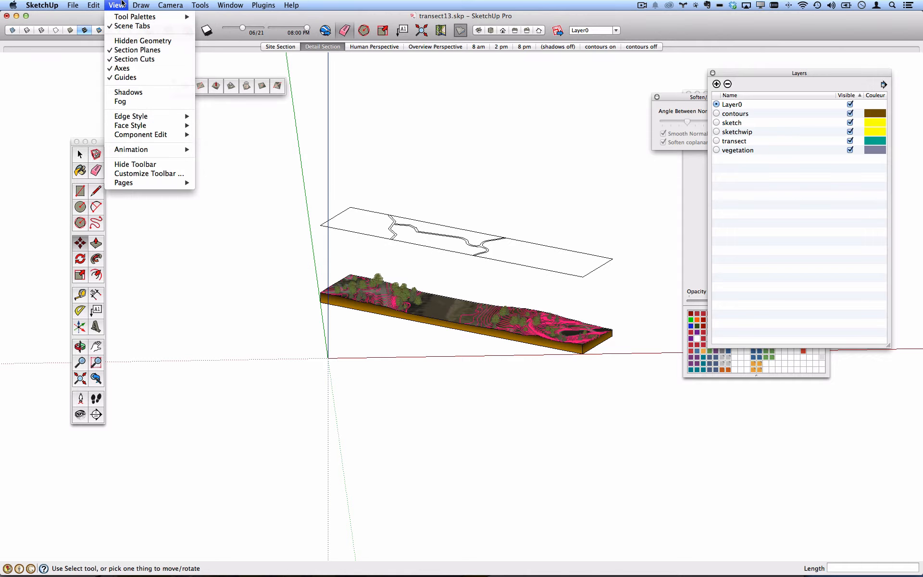
mouse_move(130, 18)
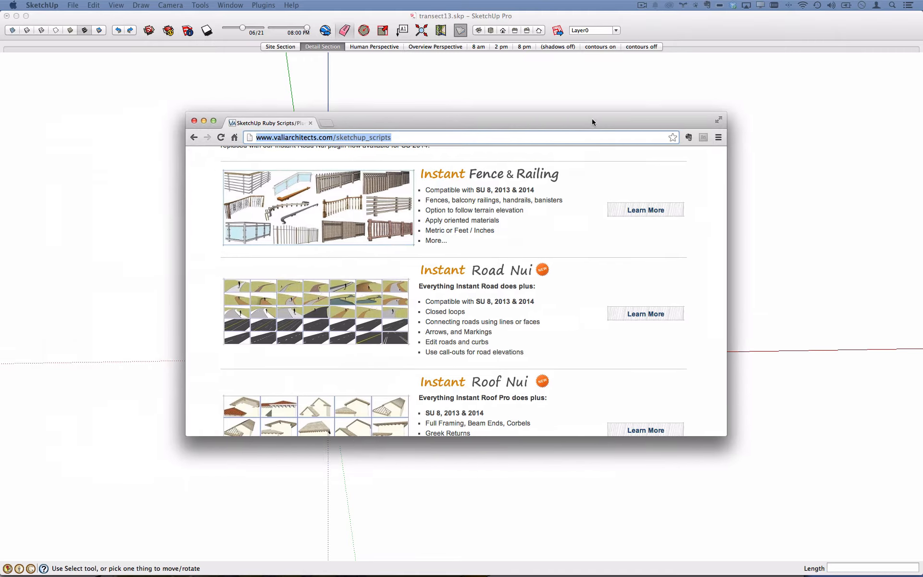
Examine the plugin list on the Vali Architects SketchUp scripts page in Chrome, down to Instant Site Grader.
left_click_drag(592, 122, 543, 116)
scroll(370, 197, "up", 5)
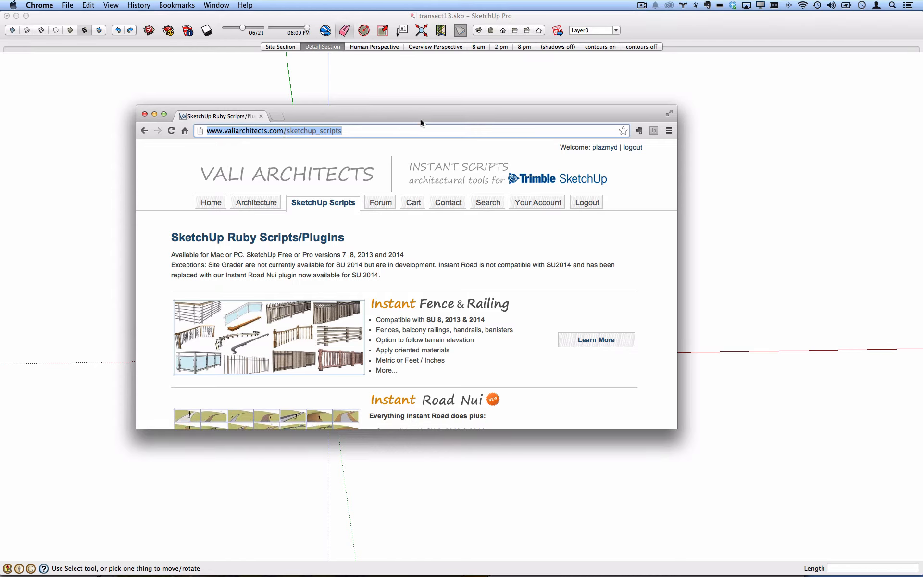
left_click_drag(421, 122, 434, 96)
scroll(436, 207, "down", 5)
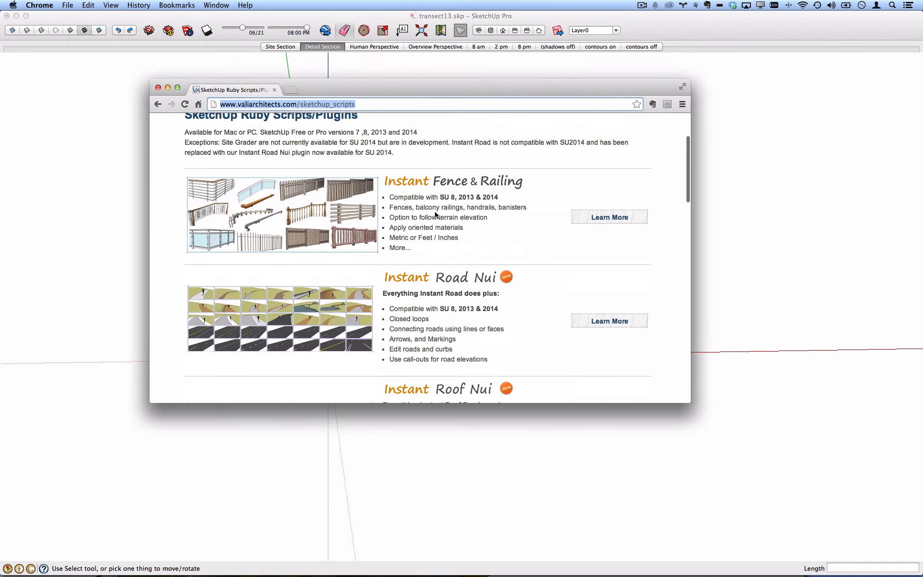
scroll(430, 216, "up", 5)
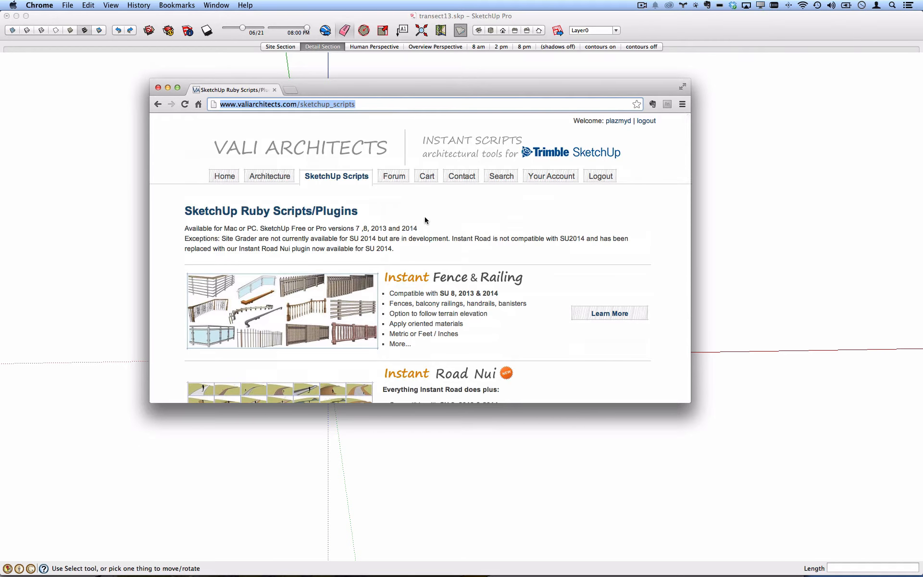
scroll(426, 221, "down", 5)
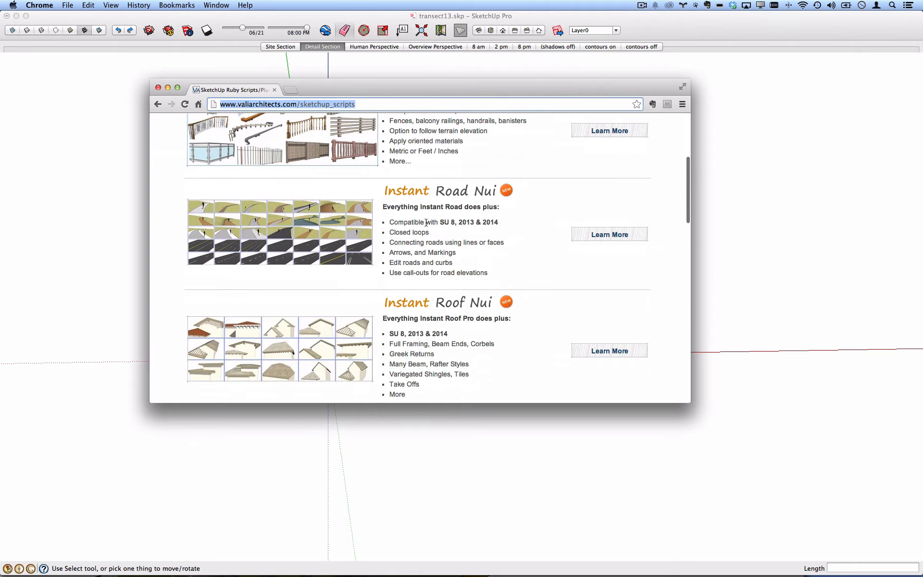
scroll(426, 223, "down", 10)
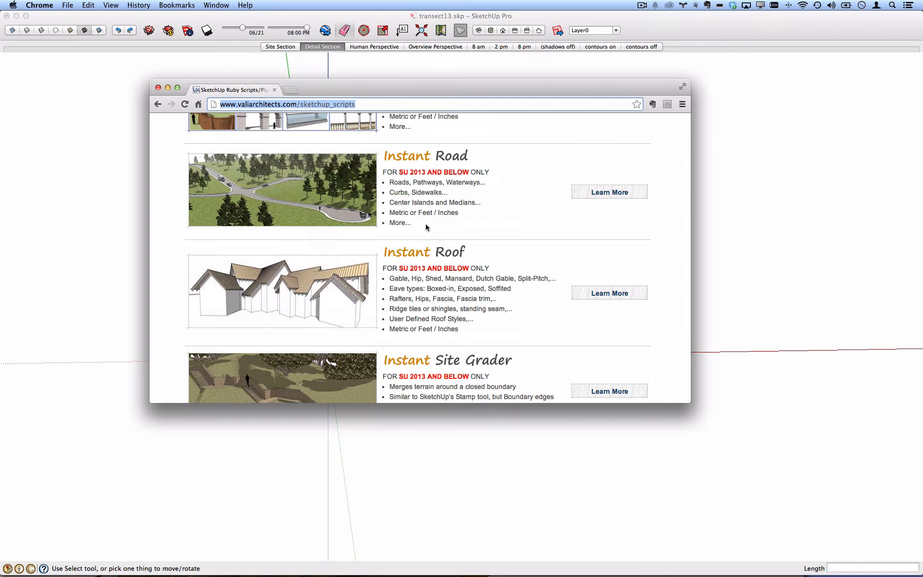
scroll(432, 236, "down", 1)
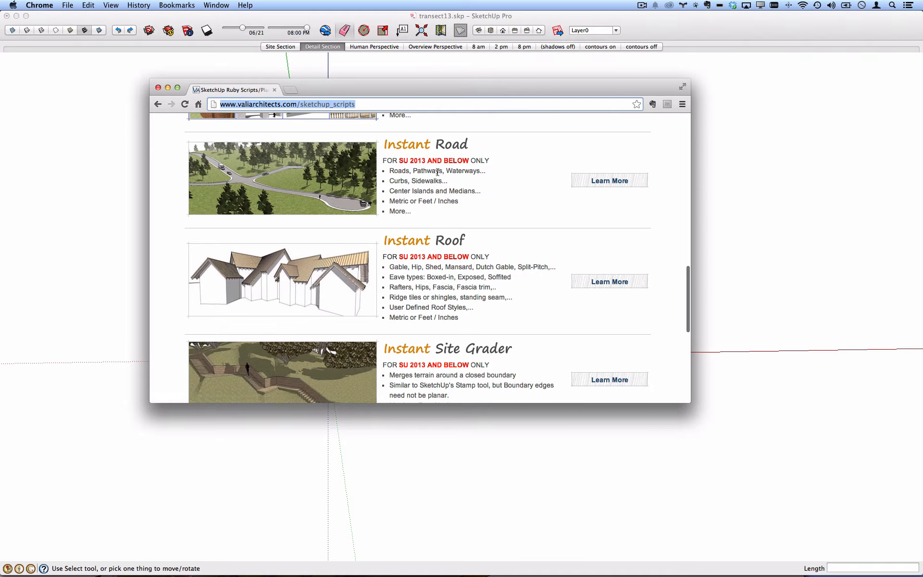
scroll(453, 277, "down", 3)
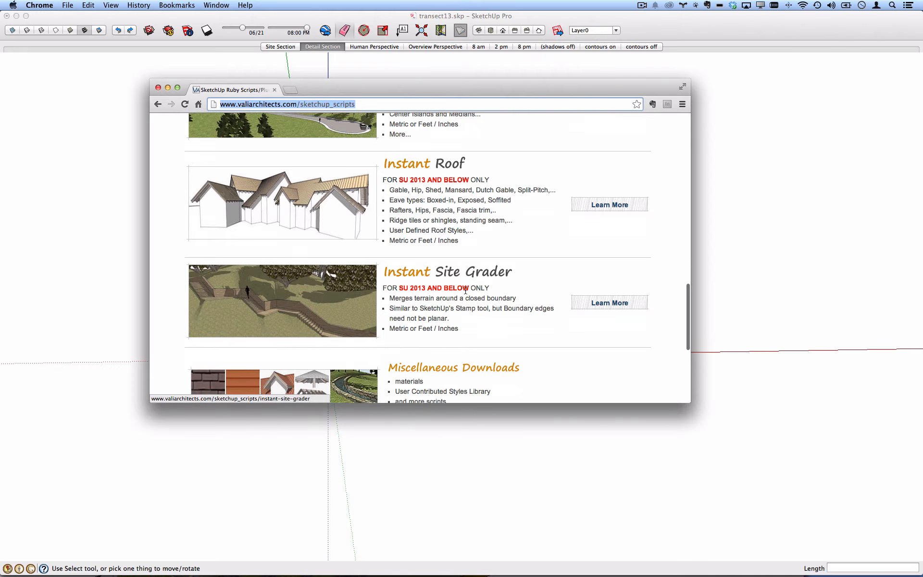
Enlarge the browser window, look back through the Vali Architects plugins and open the Instant Road details page.
scroll(480, 193, "up", 1)
left_click_drag(509, 96, 490, 41)
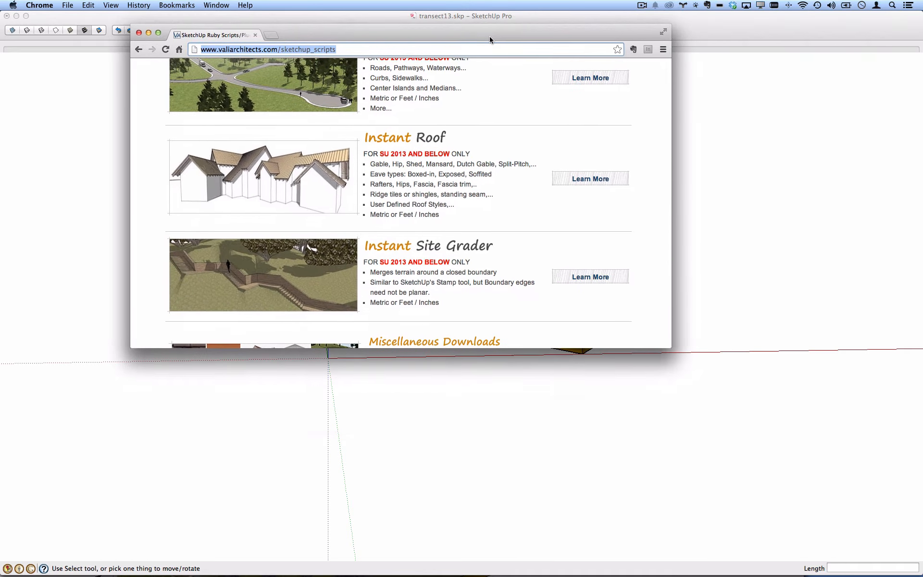
left_click_drag(671, 347, 737, 537)
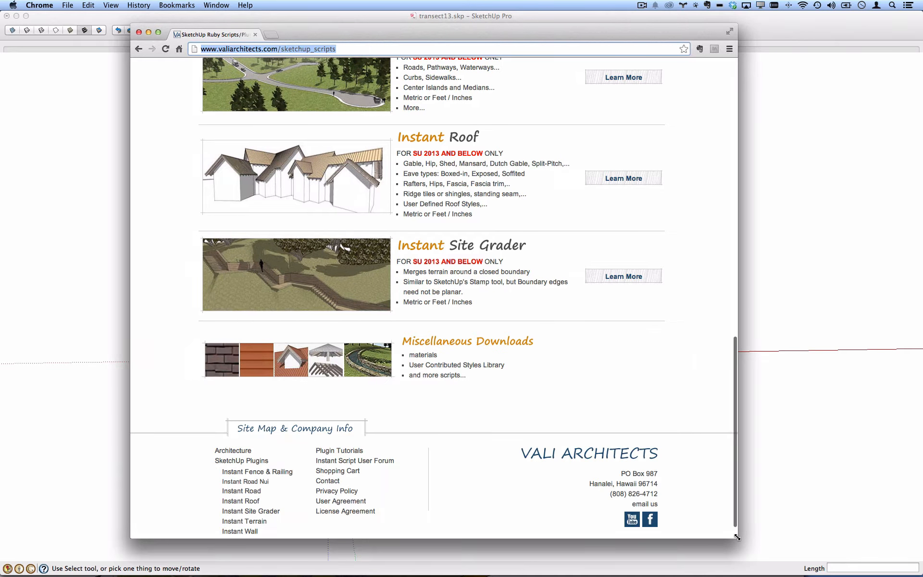
scroll(643, 356, "up", 8)
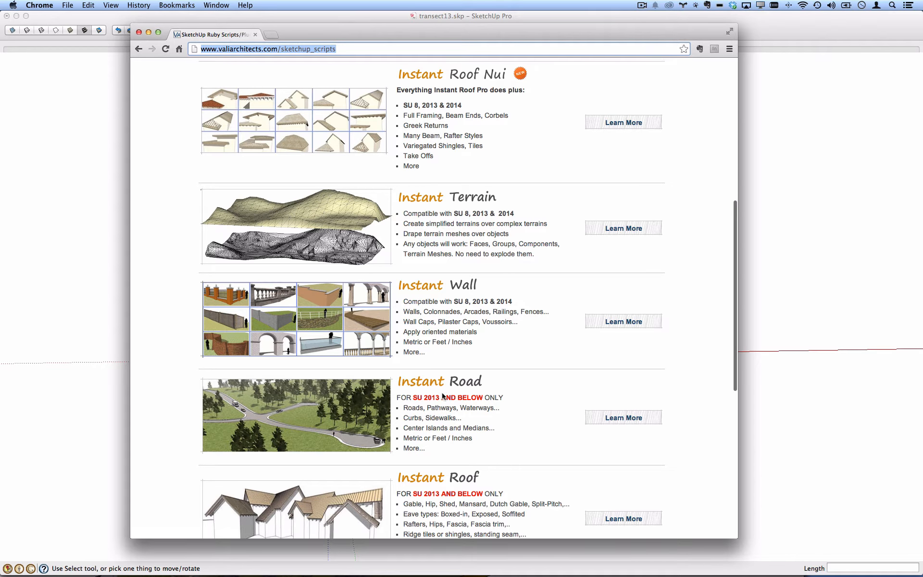
scroll(442, 393, "up", 2)
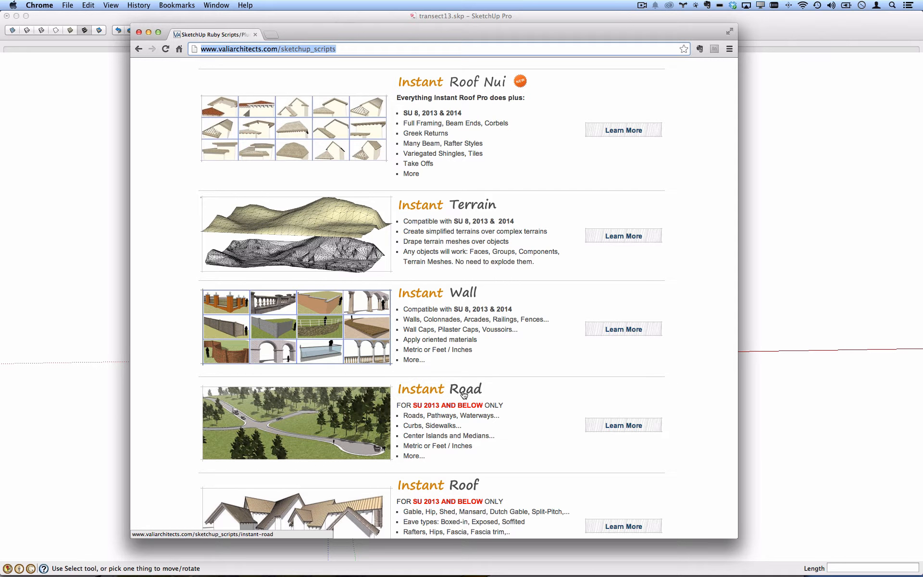
left_click(623, 429)
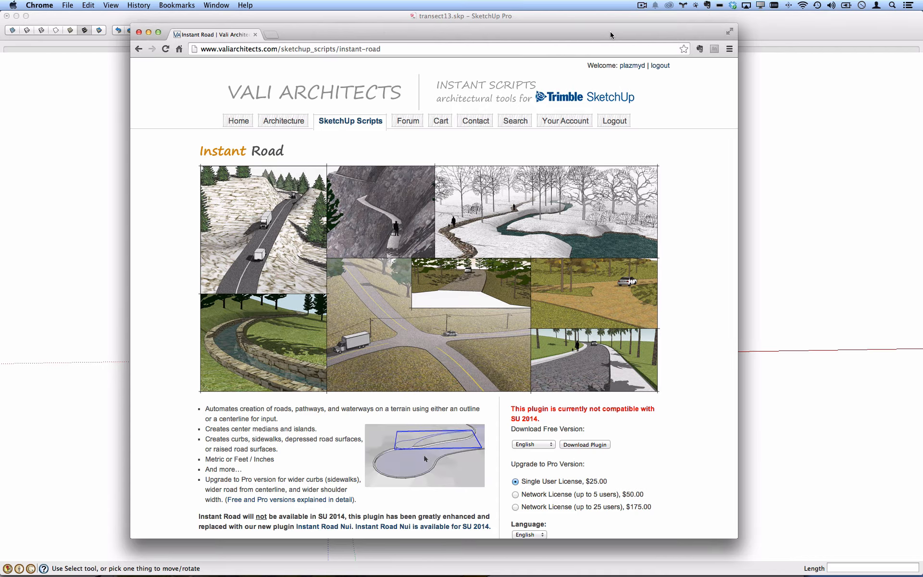
Move the Instant Road page's window aside, return to transect13.skp in SketchUp and look over the Instant Road plugin's commands.
mouse_move(610, 32)
left_mouse_down()
mouse_move(191, 61)
mouse_move(0, 62)
left_mouse_up()
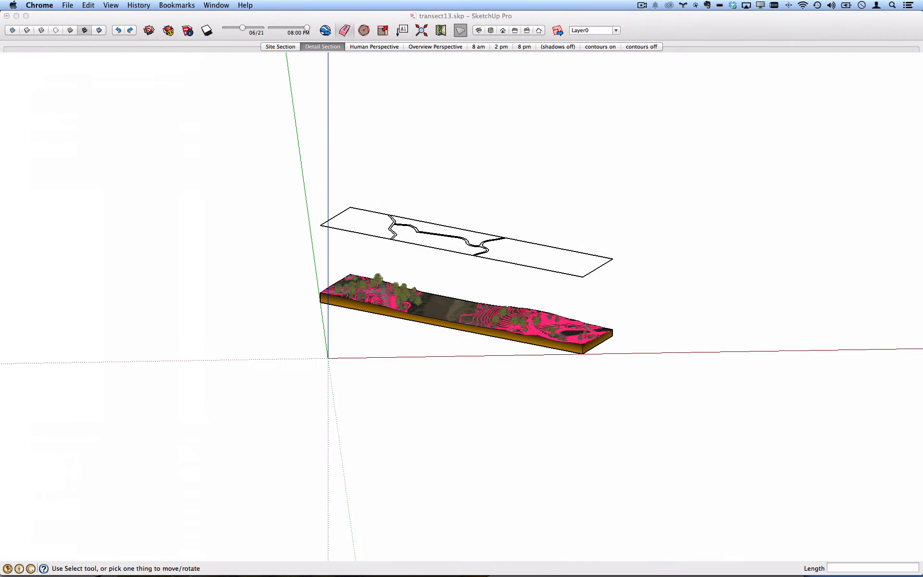
left_click(653, 25)
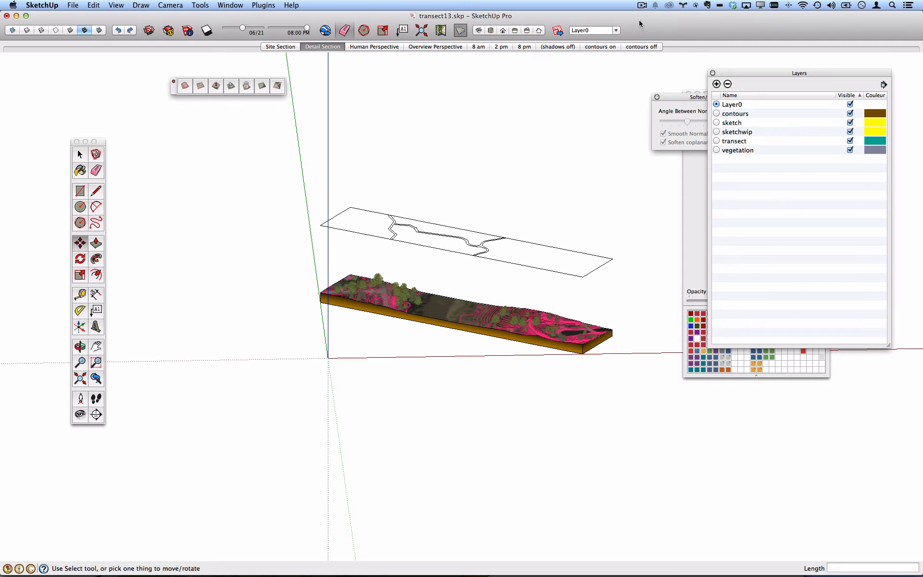
middle_click_drag(505, 268, 490, 264)
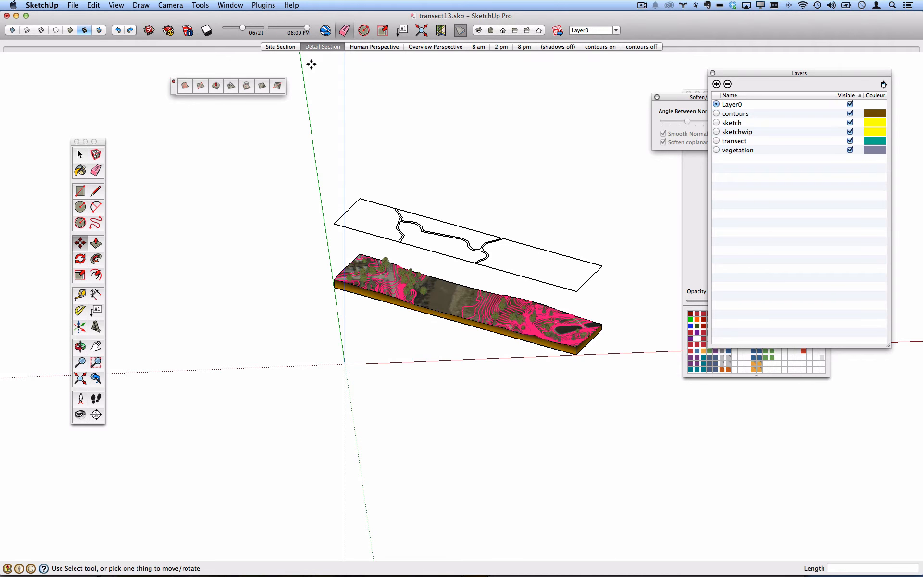
left_click(262, 6)
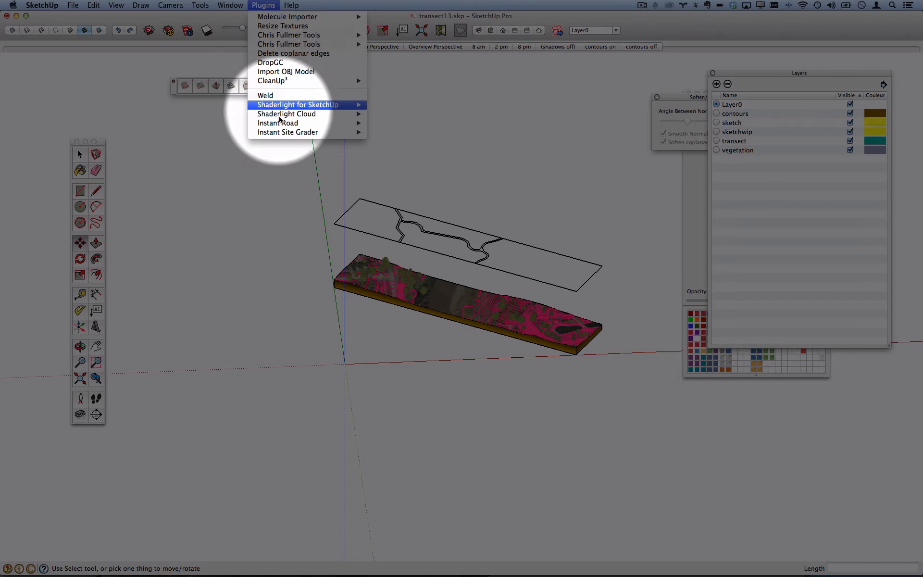
mouse_move(282, 126)
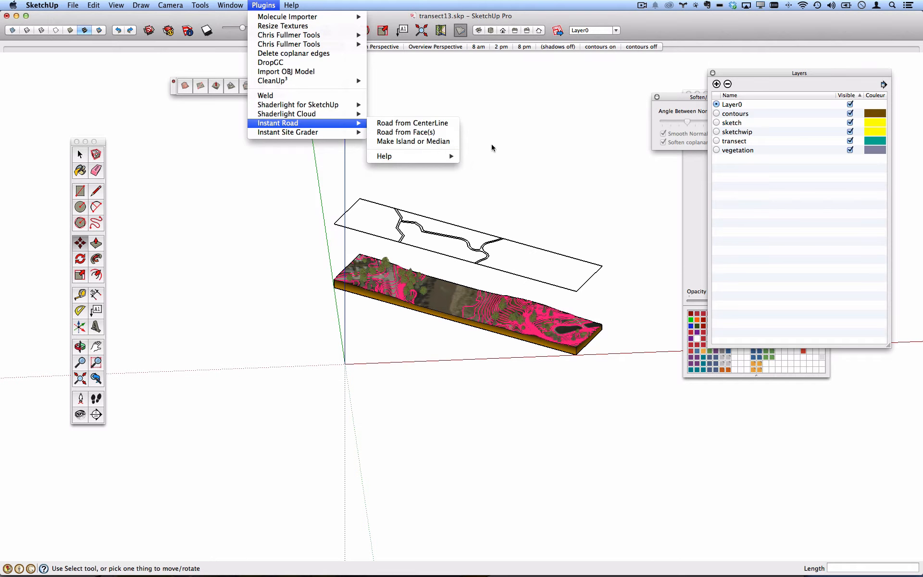
left_click(490, 221)
scroll(487, 228, "up", 2)
scroll(487, 228, "up", 3)
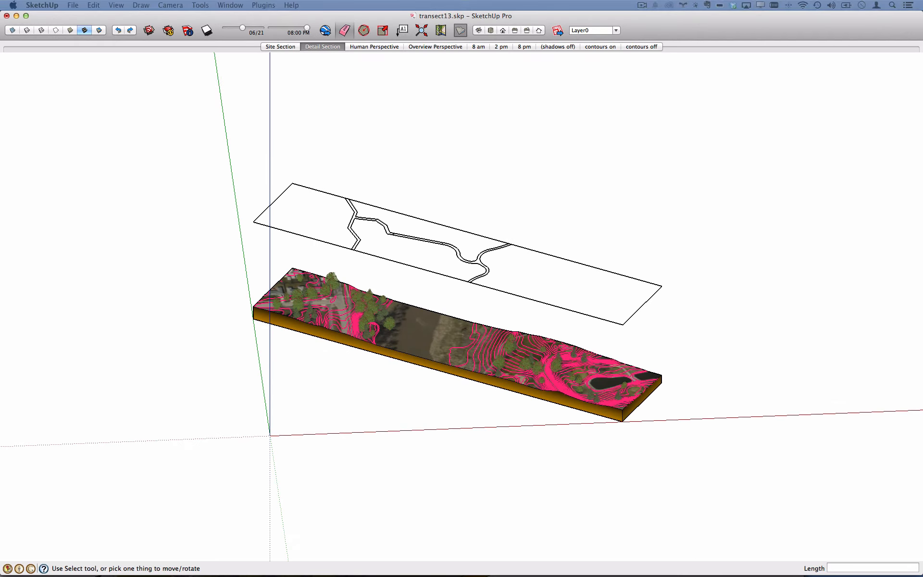
left_click_drag(0, 106, 0, 72)
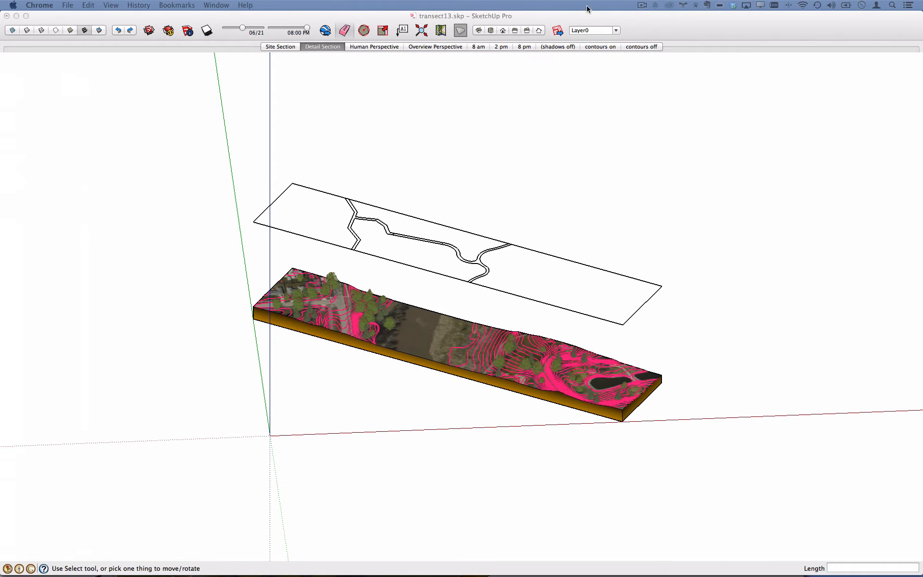
left_click(629, 29)
Move the flat path-outline group straight up to leave more space between it and the terrain.
key("m")
scroll(412, 221, "up", 5)
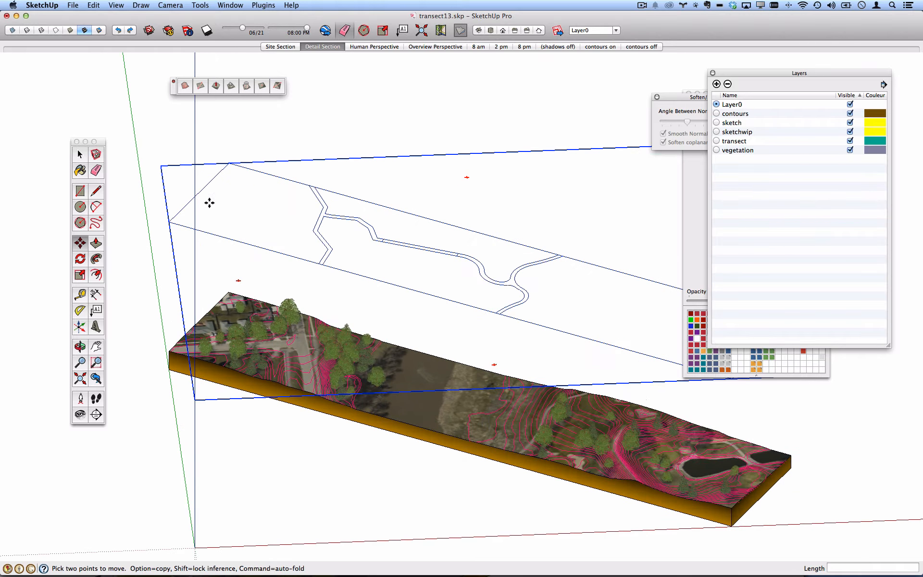
key("space")
scroll(281, 241, "down", 2)
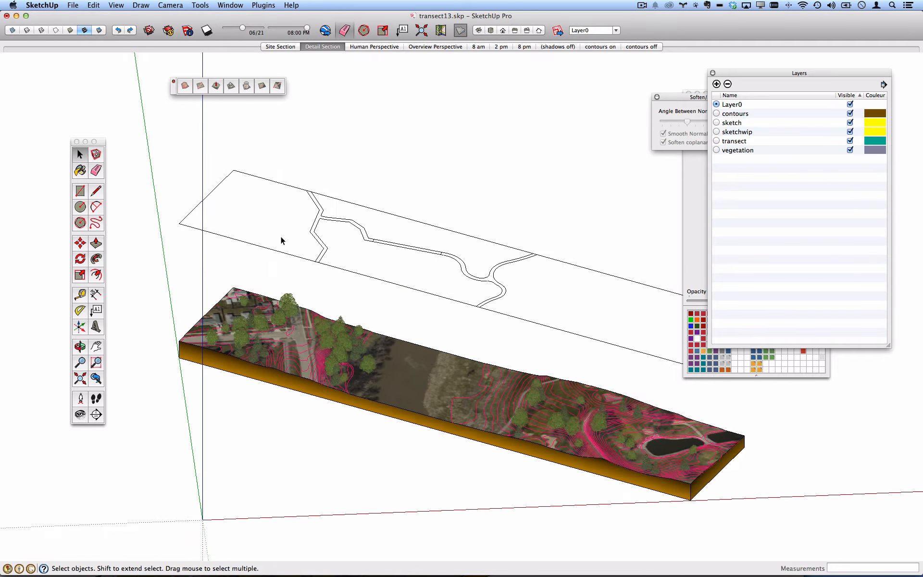
scroll(284, 240, "down", 2)
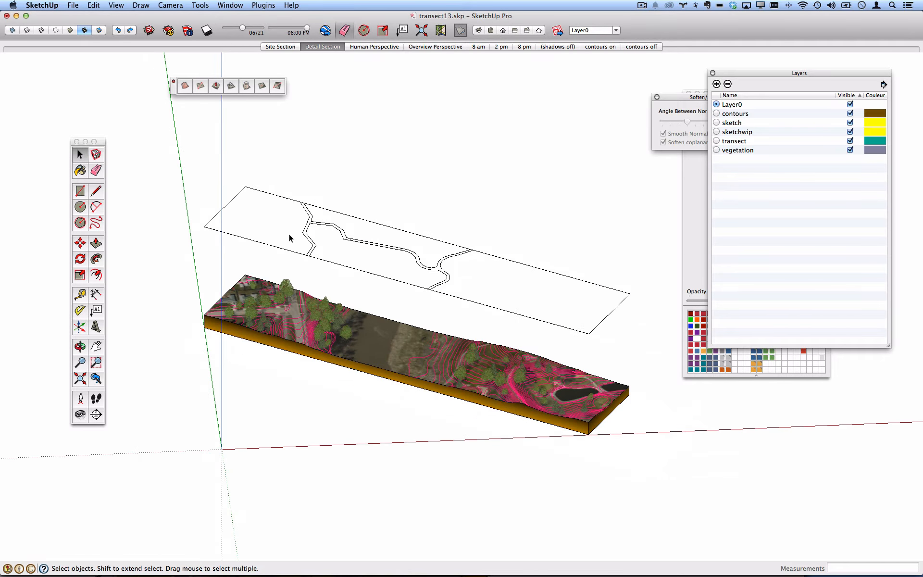
left_click(367, 282)
left_click(80, 243)
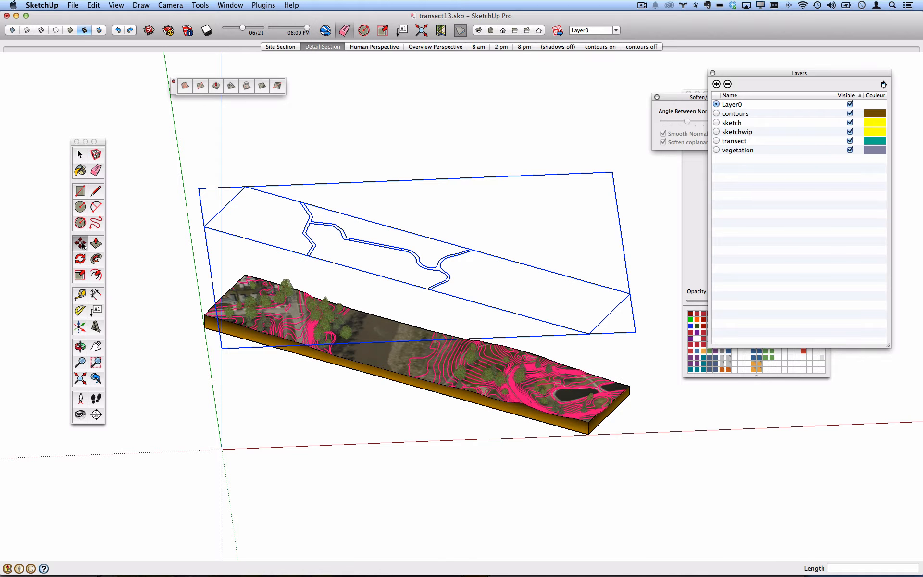
left_click(161, 243)
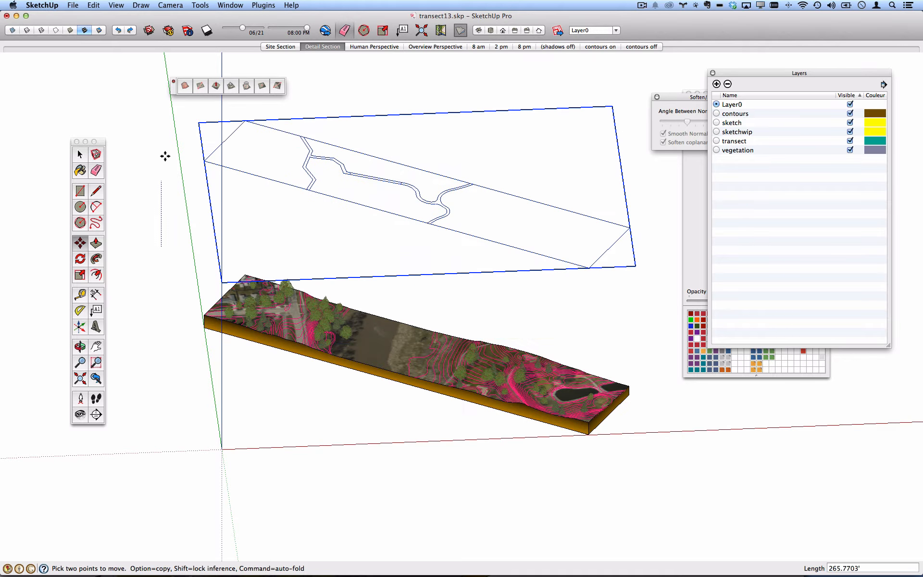
left_click(160, 109)
Check the raised path outline's alignment over the terrain in the top view and from the side.
middle_click_drag(171, 125, 309, 220)
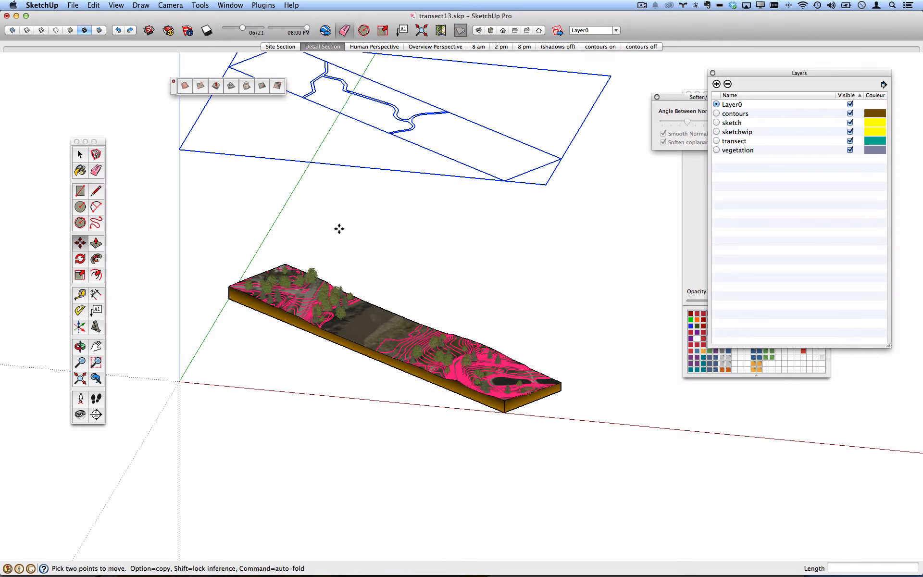
scroll(373, 227, "down", 1)
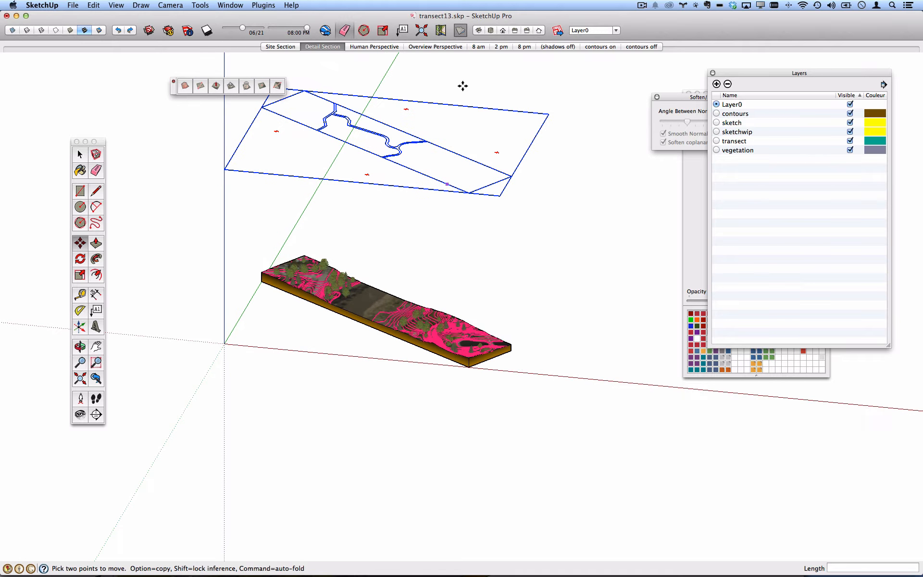
left_click(490, 30)
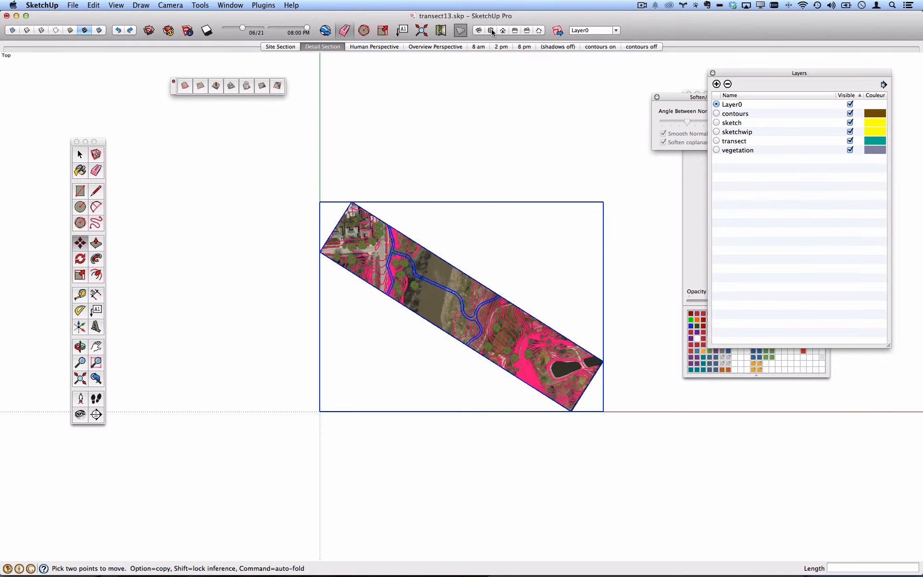
key("o")
left_click_drag(532, 347, 474, 167)
middle_click_drag(475, 167, 492, 128)
middle_click_drag(492, 128, 458, 164, "shift")
Copy the terrain group about 586.54' straight up, placing the copy between the original terrain and the path outline.
left_click(81, 158)
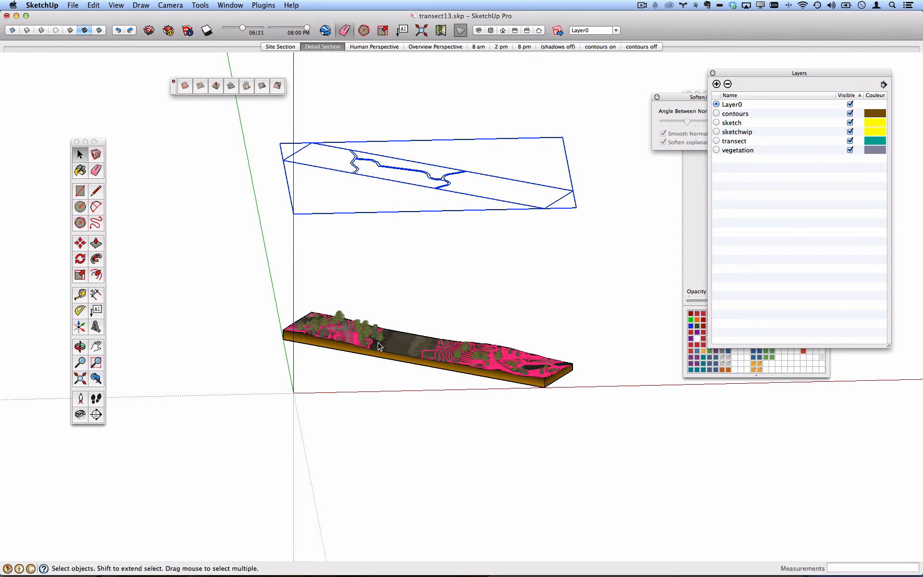
left_click(412, 352)
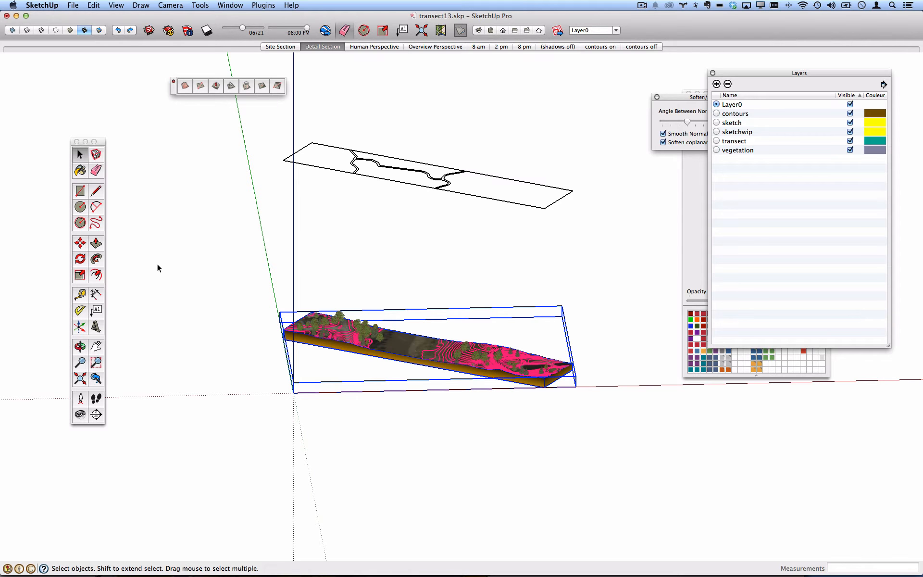
left_click(82, 243)
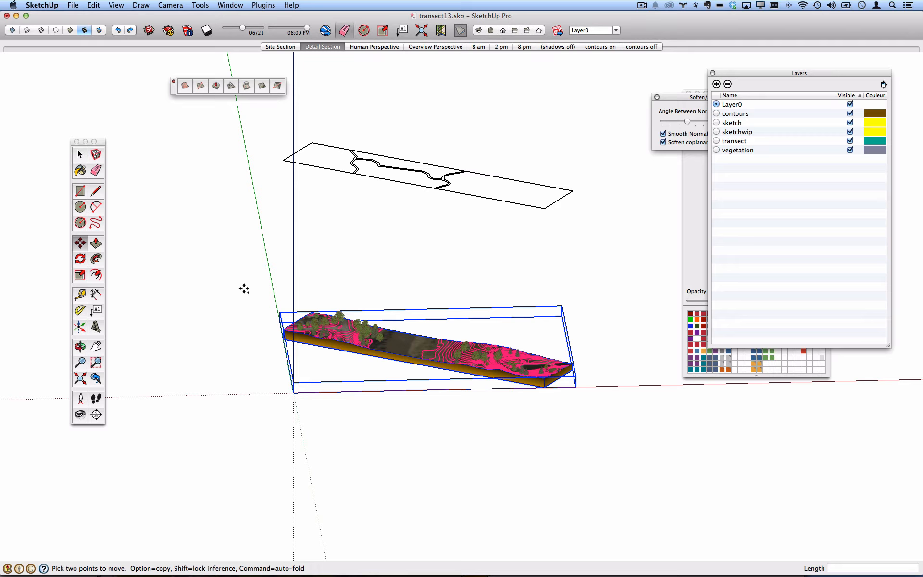
left_click(246, 318)
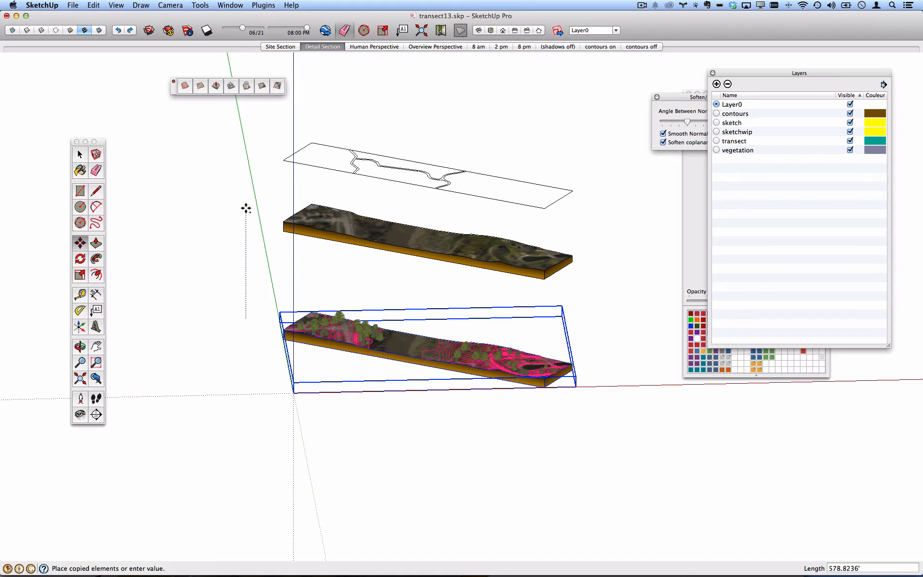
left_click(402, 186)
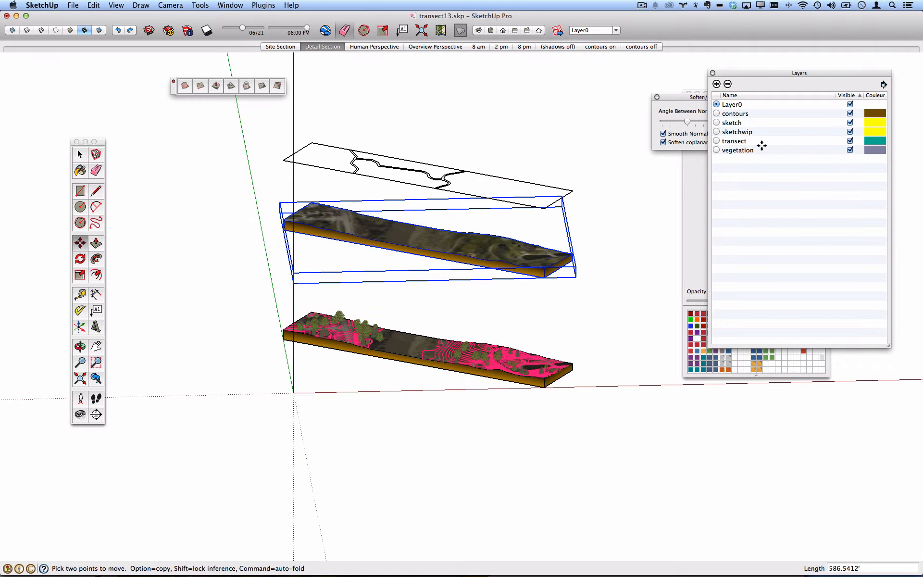
Hide the vegetation layer and explode the copied terrain group.
left_click(850, 151)
middle_click_drag(381, 381, 711, 458)
scroll(457, 289, "up", 2)
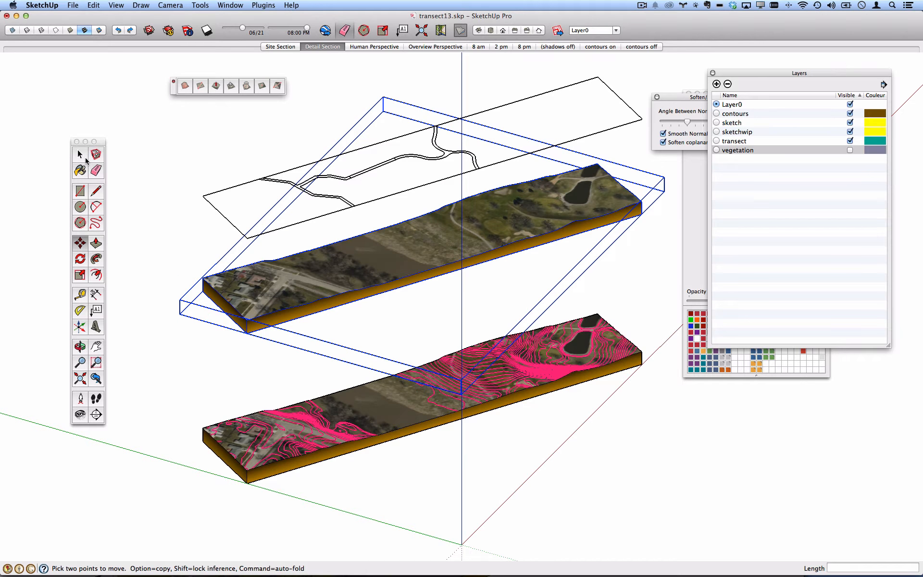
left_click(83, 155)
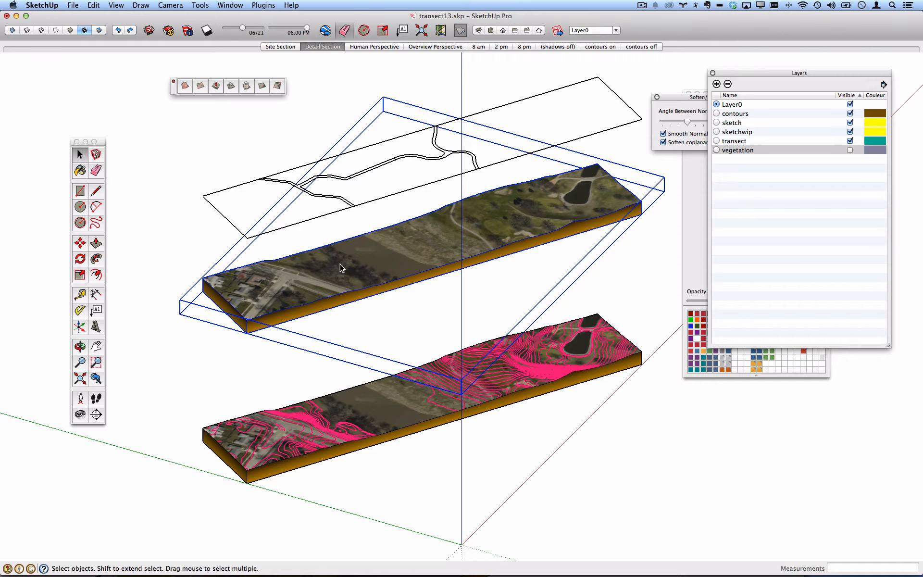
right_click(364, 270)
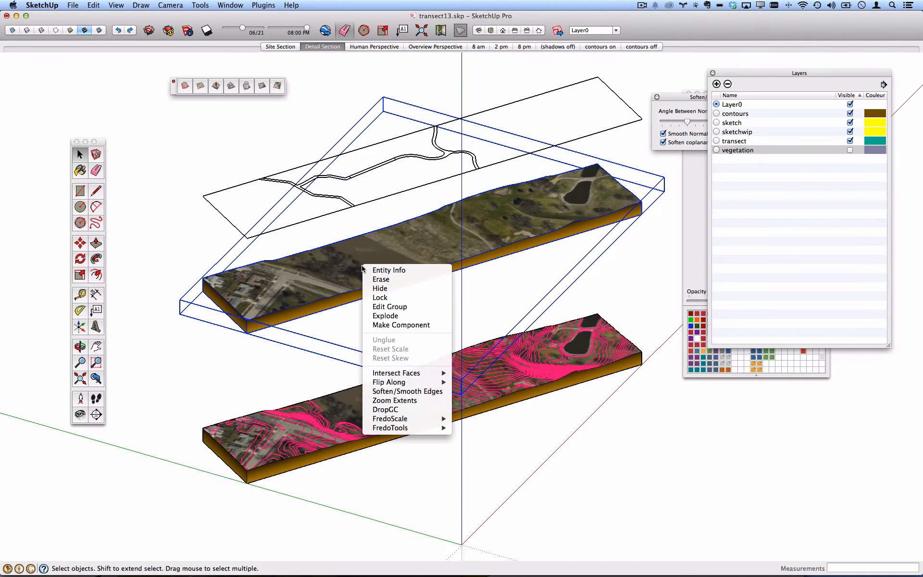
left_click(413, 316)
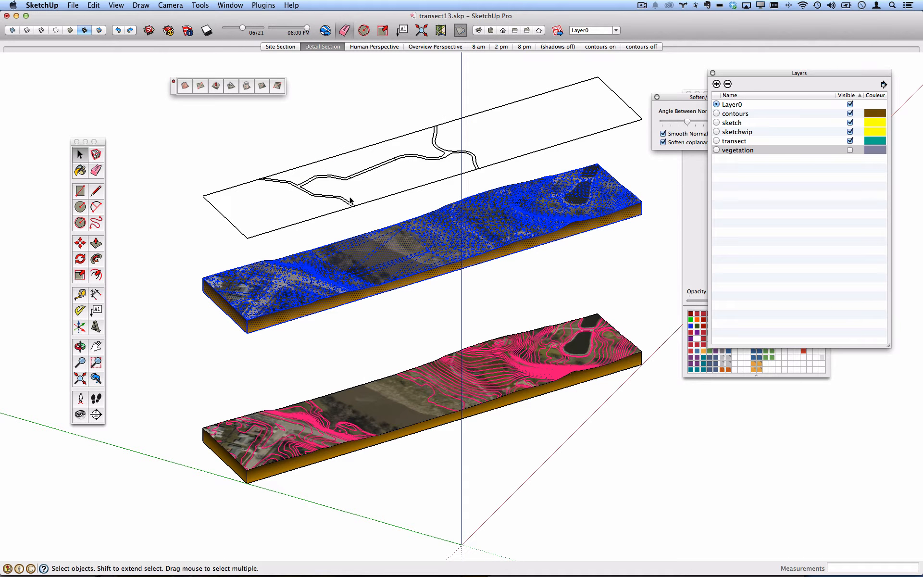
Open the path-outline group for editing and erase the rectangular boundary edges, keeping only the path lines.
left_click(347, 201)
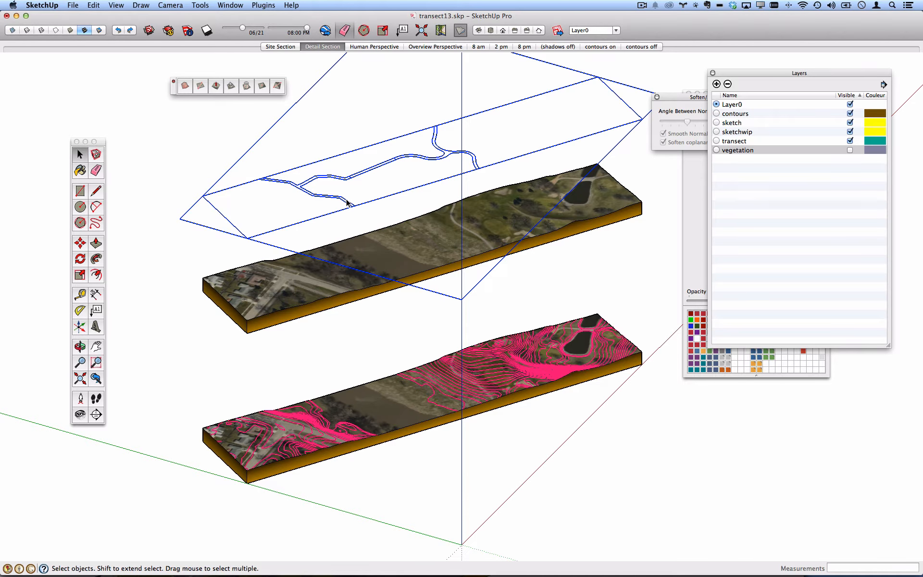
double_click(348, 202)
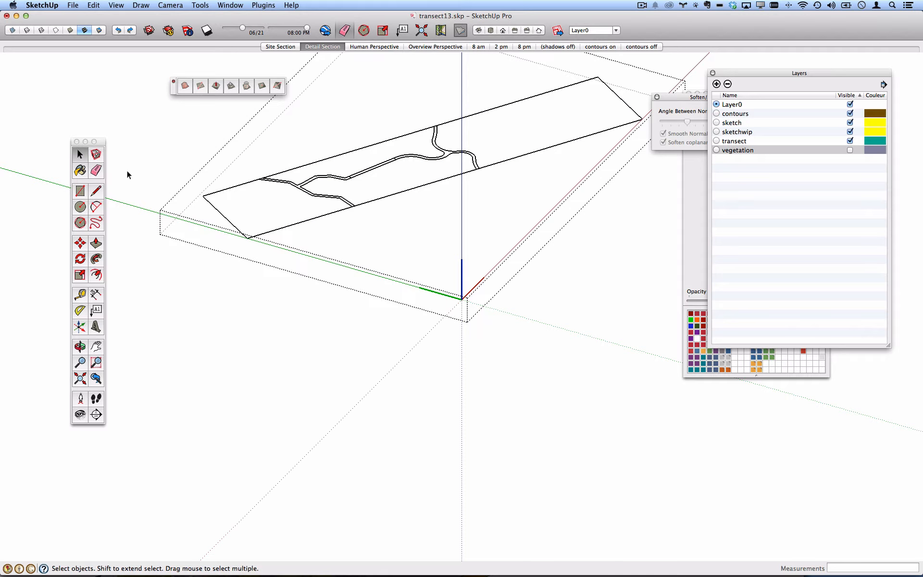
left_click(96, 170)
left_click_drag(208, 183, 291, 229)
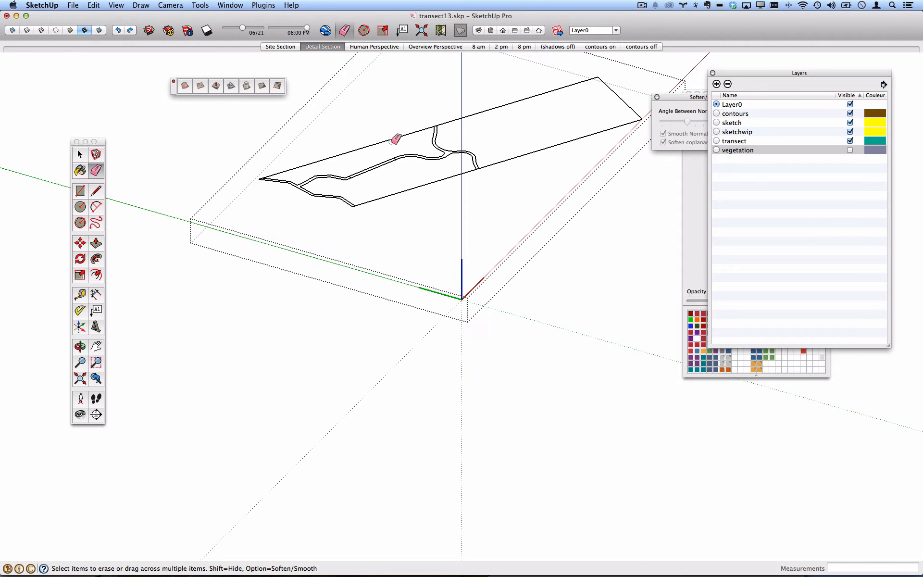
left_click_drag(413, 185, 417, 193)
left_click_drag(418, 126, 421, 135)
left_click_drag(456, 107, 502, 129)
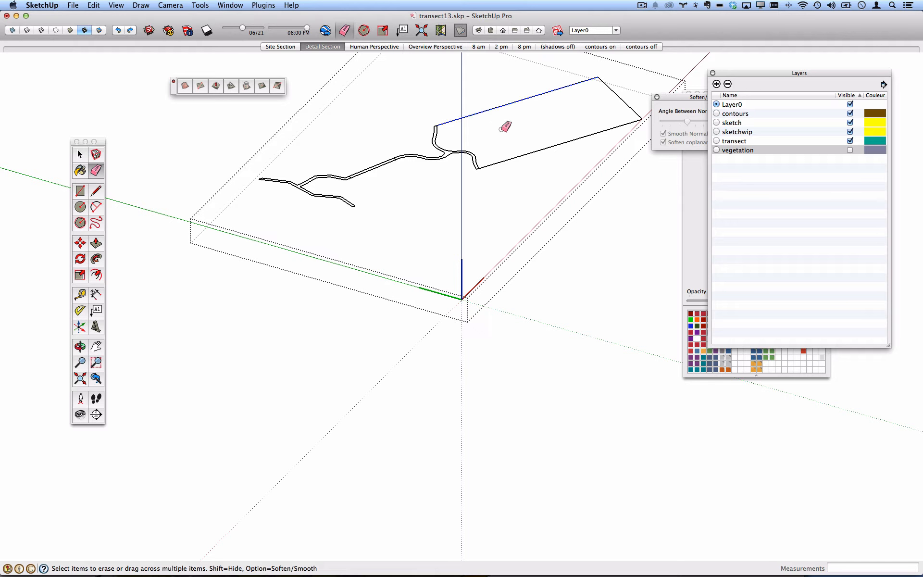
left_click_drag(568, 150, 627, 90)
Draw an edge about 14.73' long across the open end of the forked path to fill its outline with a face.
scroll(312, 178, "up", 5)
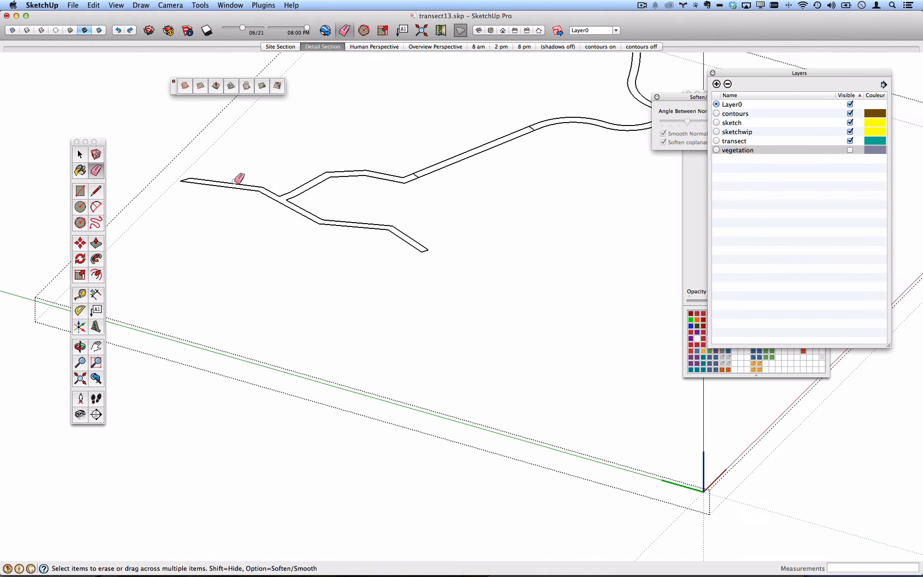
scroll(239, 179, "up", 2)
left_click(96, 191)
scroll(214, 189, "up", 4)
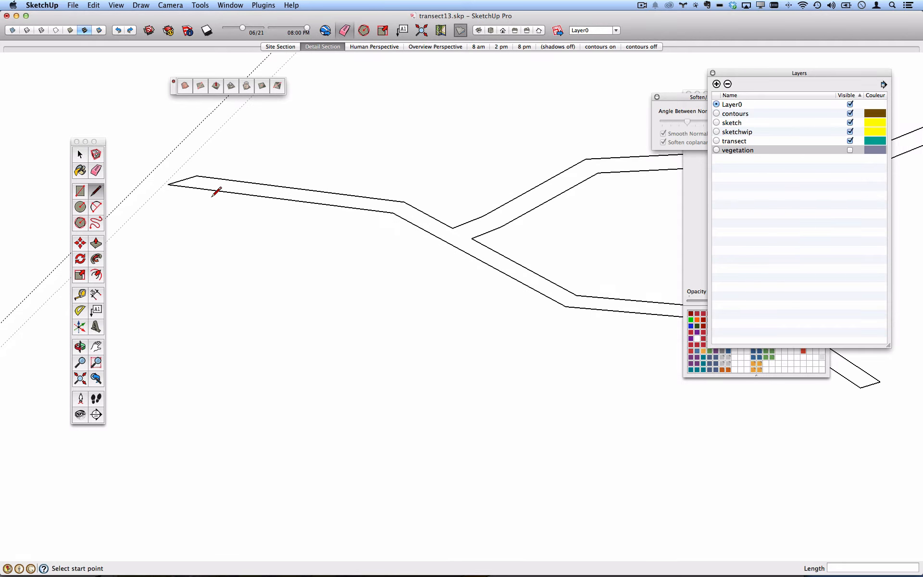
left_click(176, 185)
left_click(197, 176)
scroll(240, 178, "down", 5)
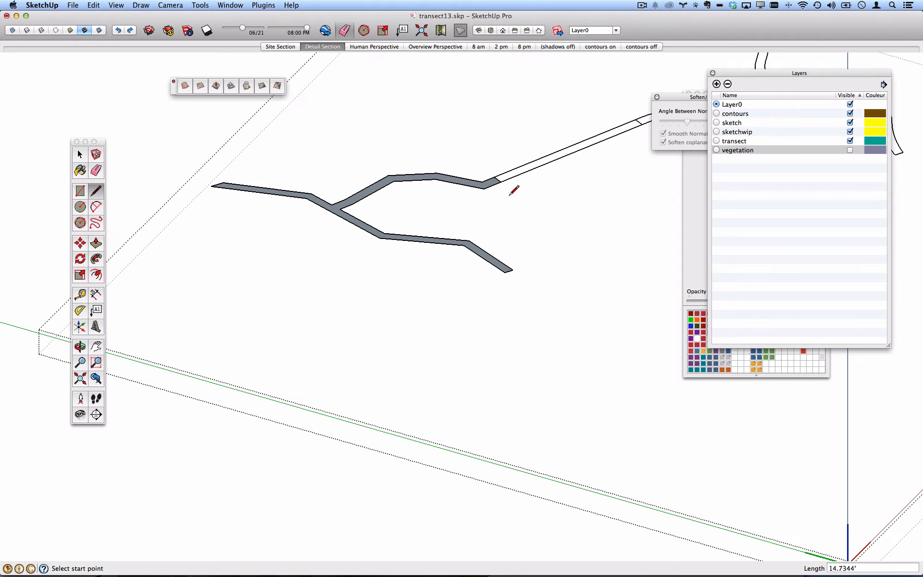
left_click(501, 179)
scroll(503, 179, "up", 2)
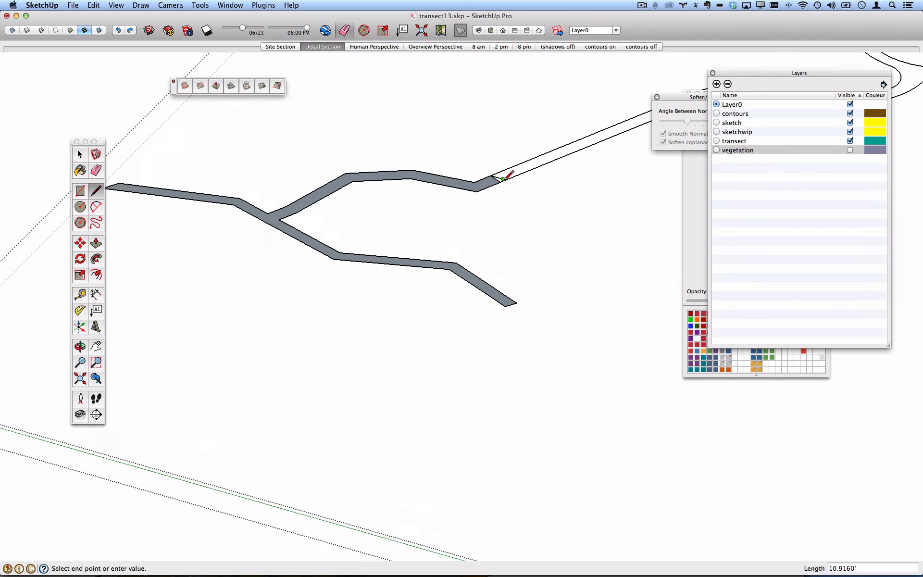
scroll(503, 178, "up", 2)
left_click(96, 170)
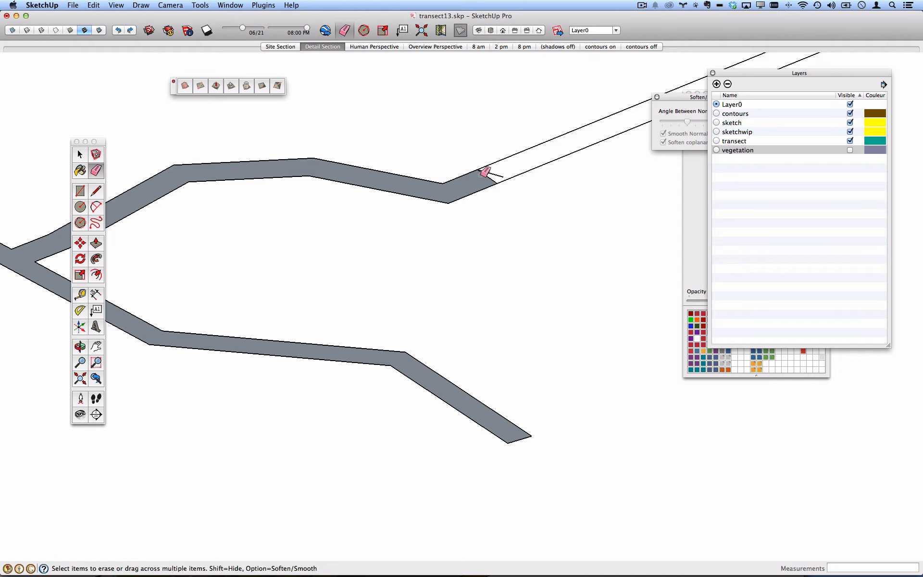
left_click(486, 173)
Draw a 12' edge across the path where the forked section meets the straight stretch to fill that stretch with a face.
left_click(96, 191)
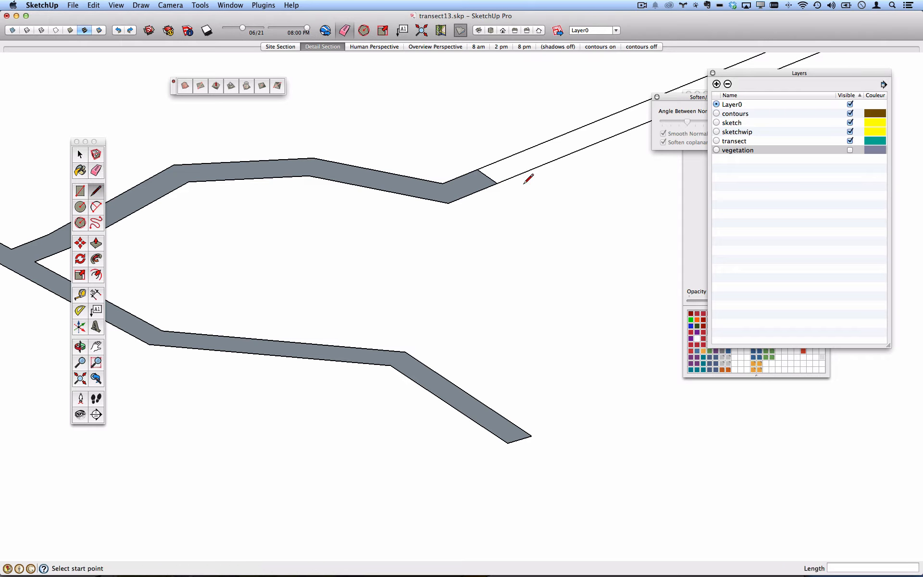
left_click(479, 169)
left_click(497, 183)
scroll(496, 184, "down", 3)
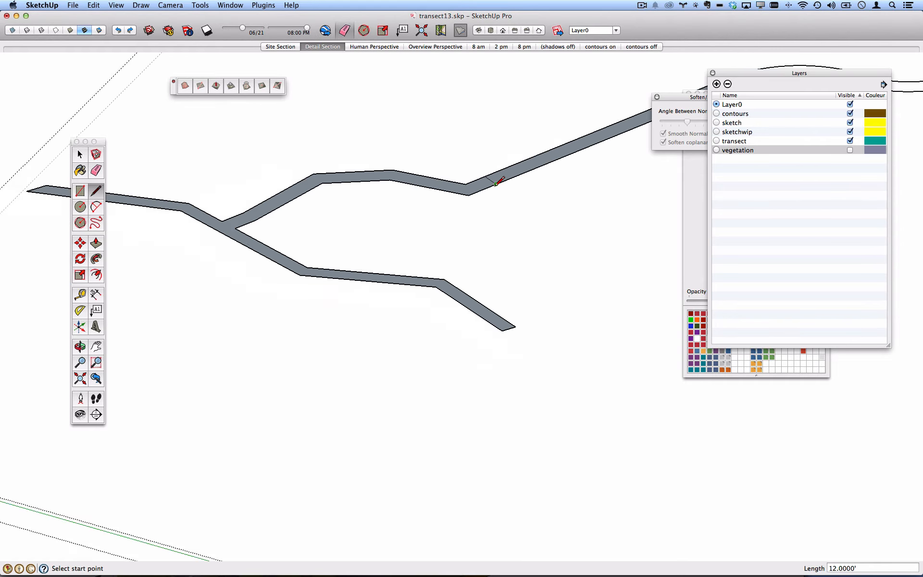
Draw a 12' edge across the path where the straight stretch meets the curved section to fill the curved outline with a face.
scroll(553, 181, "down", 4)
scroll(528, 139, "up", 6)
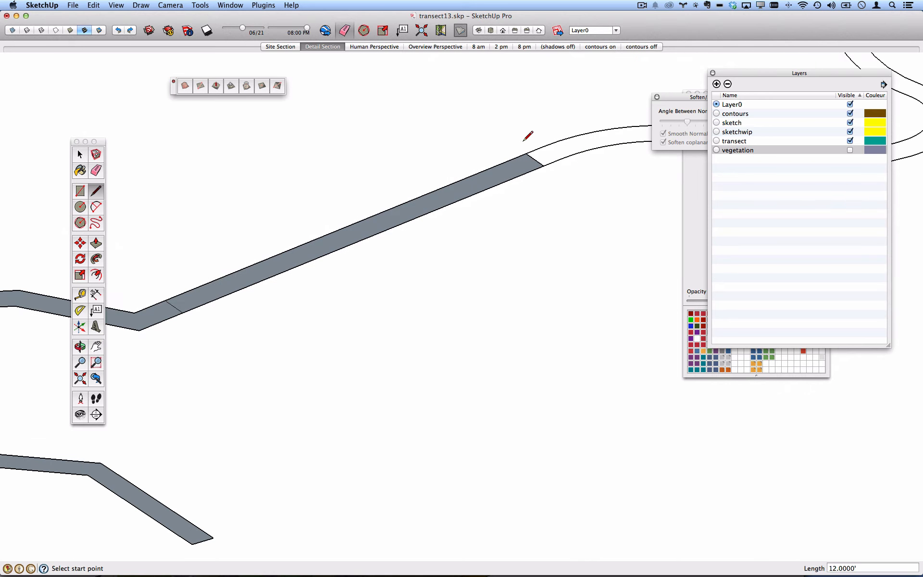
left_click(548, 159)
left_click(96, 170)
left_click(541, 157)
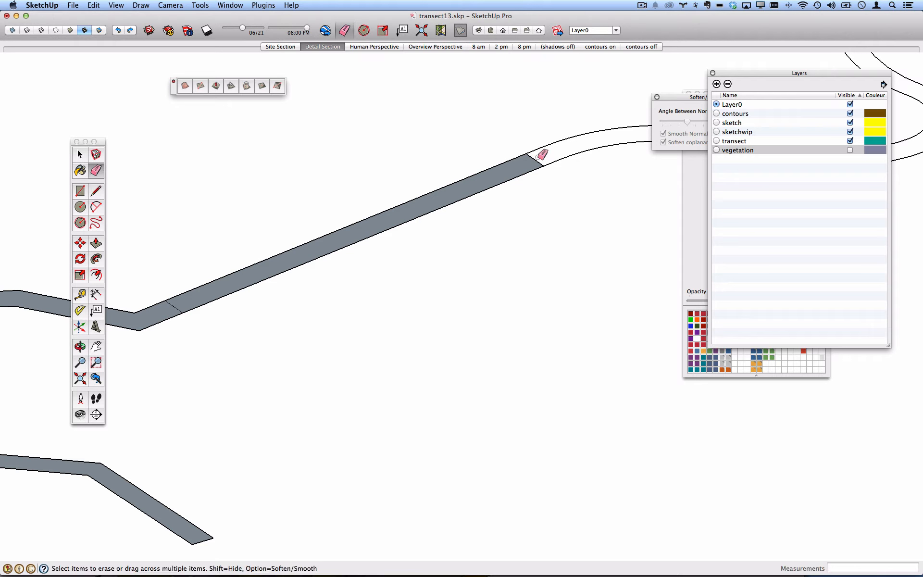
left_click(95, 191)
left_click(526, 153)
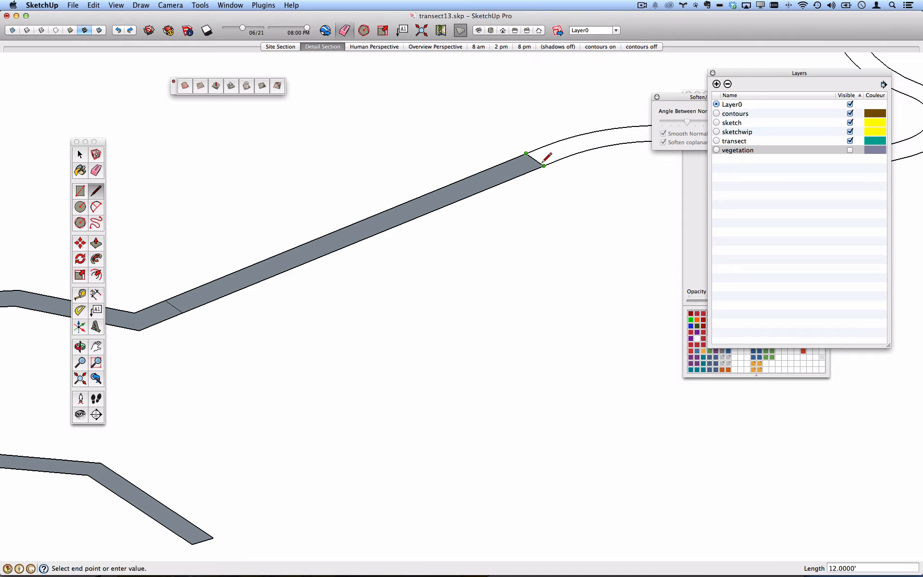
left_click(544, 163)
scroll(538, 173, "down", 6)
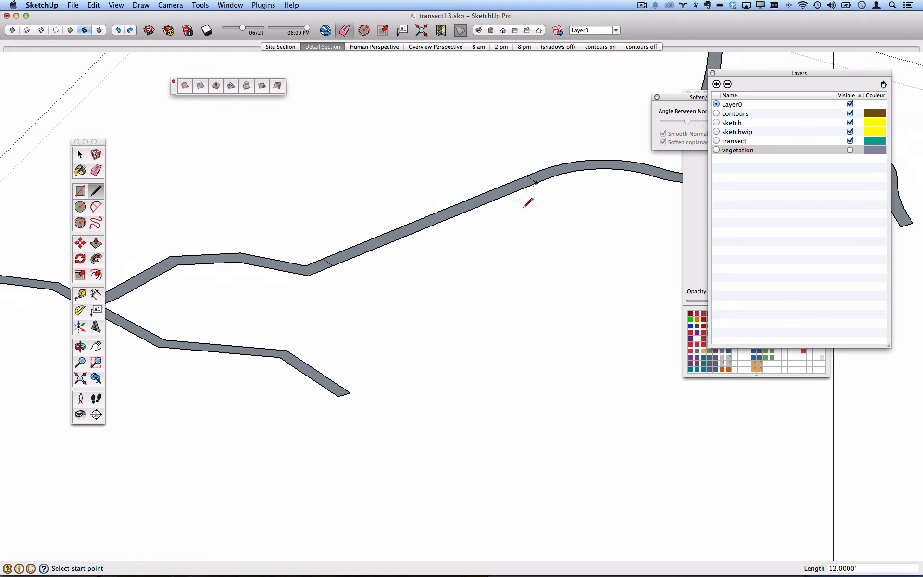
middle_click_drag(506, 271, 437, 310)
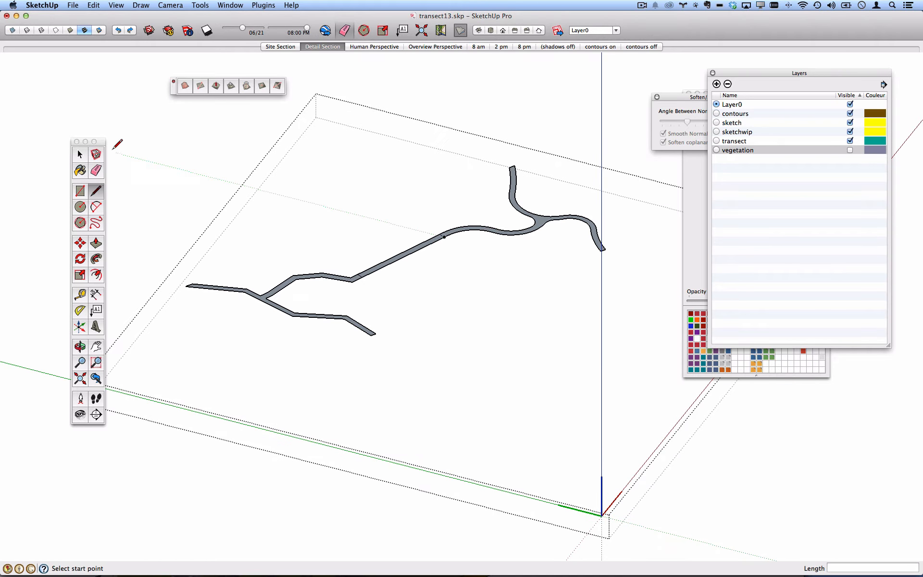
Make the angular forked path face, up to its dividing edge, into its own group.
left_click(78, 154)
scroll(329, 296, "up", 3)
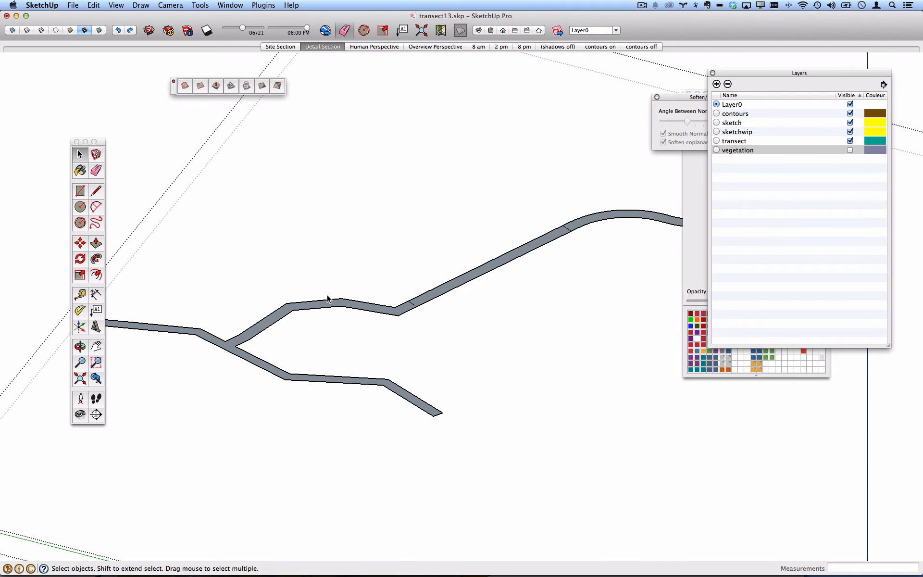
left_click(328, 307)
left_click(93, 5)
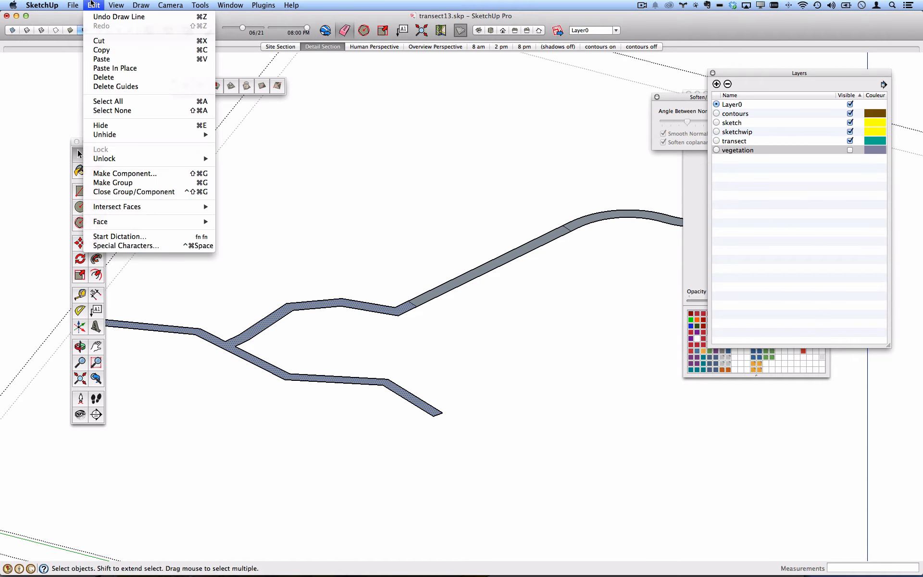
left_click(140, 183)
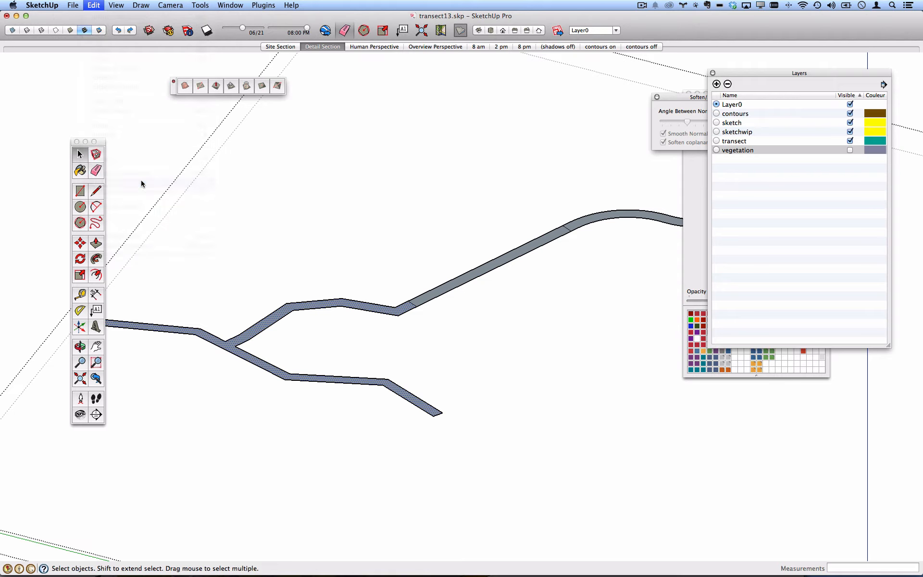
Group the face of the straight path stretch between the two dividing edges.
left_click(484, 269)
scroll(484, 269, "up", 1)
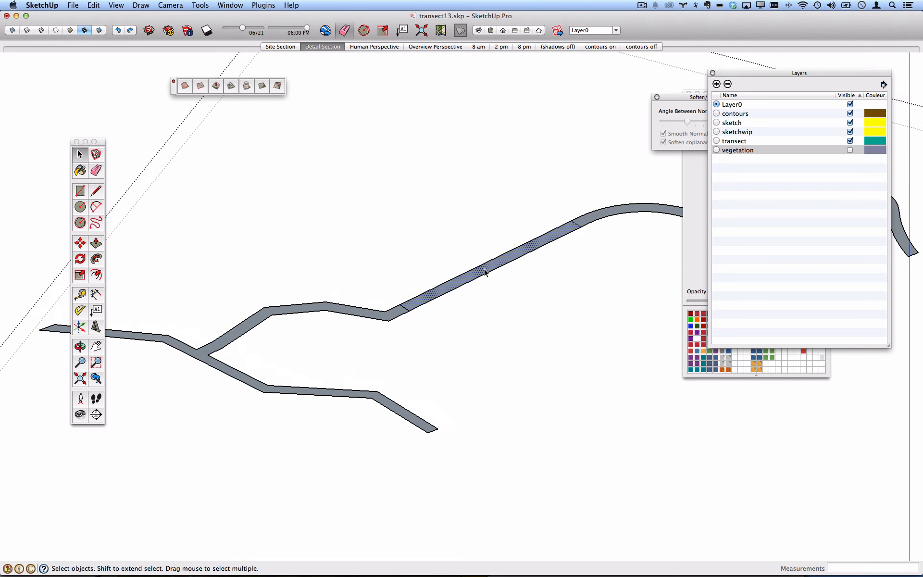
left_click(94, 5)
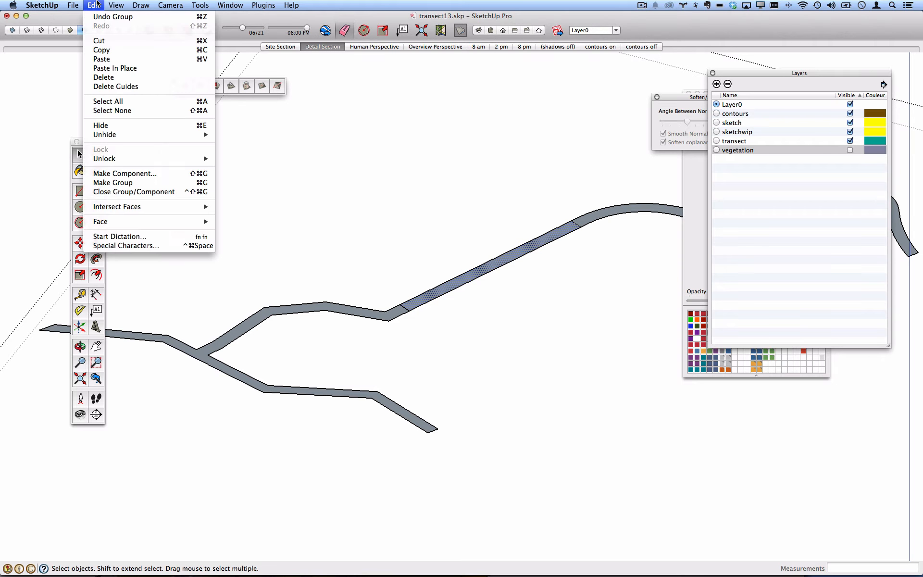
left_click(127, 183)
Group the curved forked path face and finish editing the component that contains the paths.
scroll(440, 212, "down", 5)
scroll(639, 210, "up", 4)
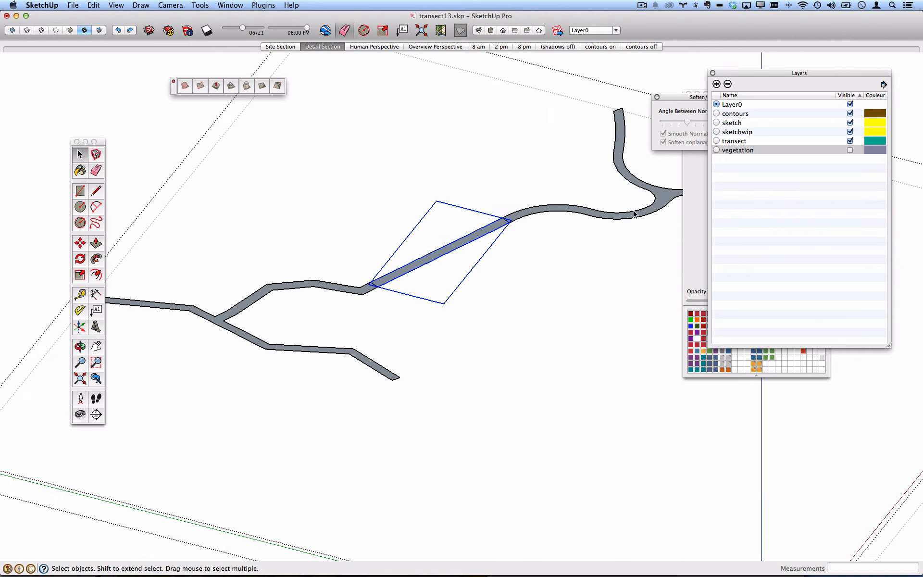
left_click(670, 198)
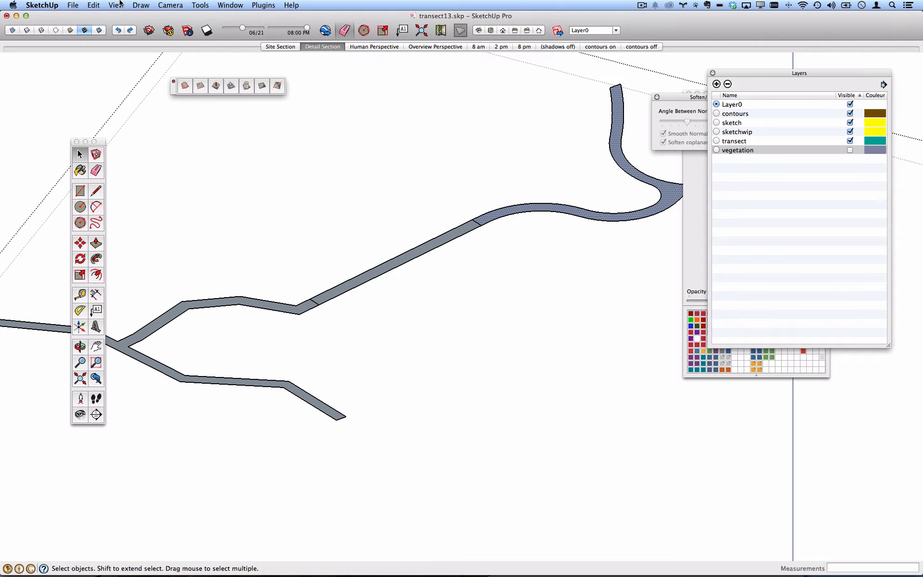
left_click(95, 5)
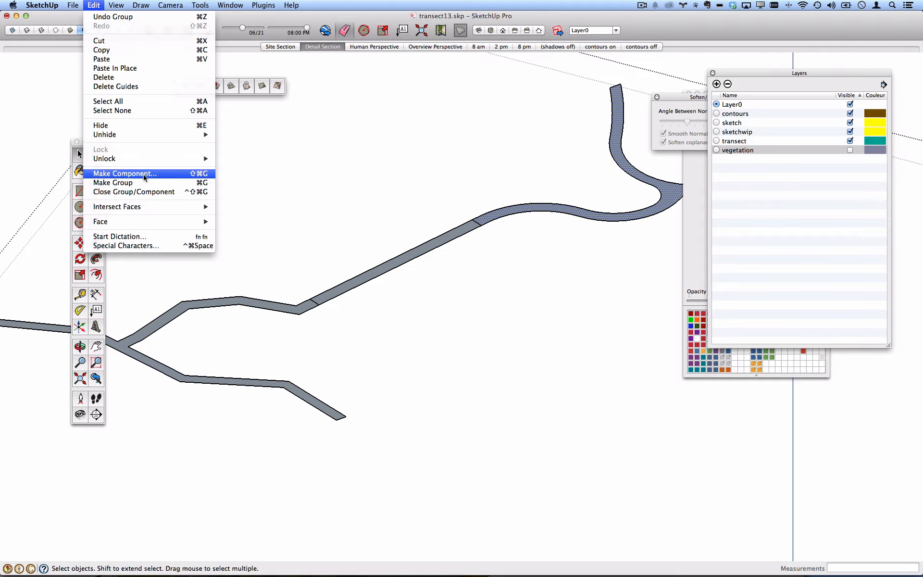
left_click(127, 183)
scroll(294, 237, "down", 4)
left_click(540, 149)
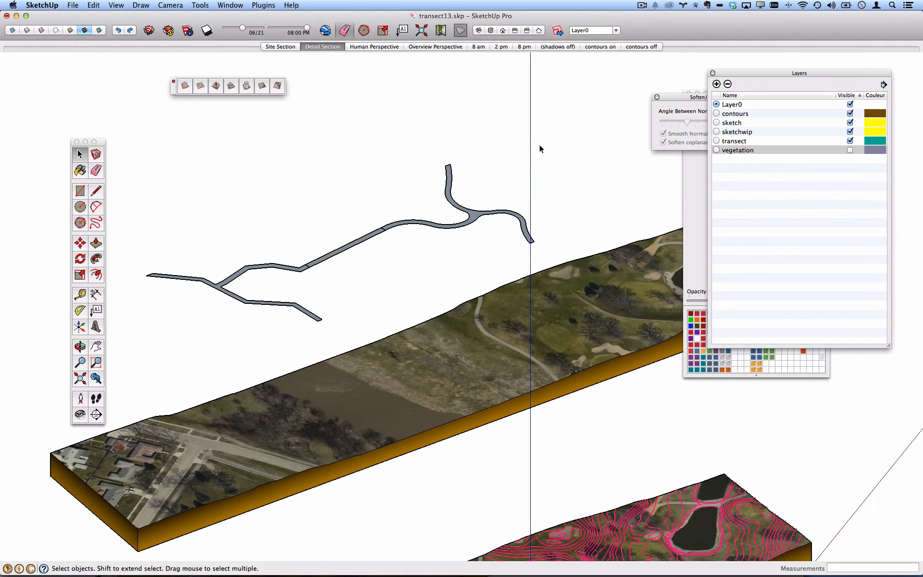
Explode the component containing the paths so that its path groups are released into the model.
left_click(475, 221)
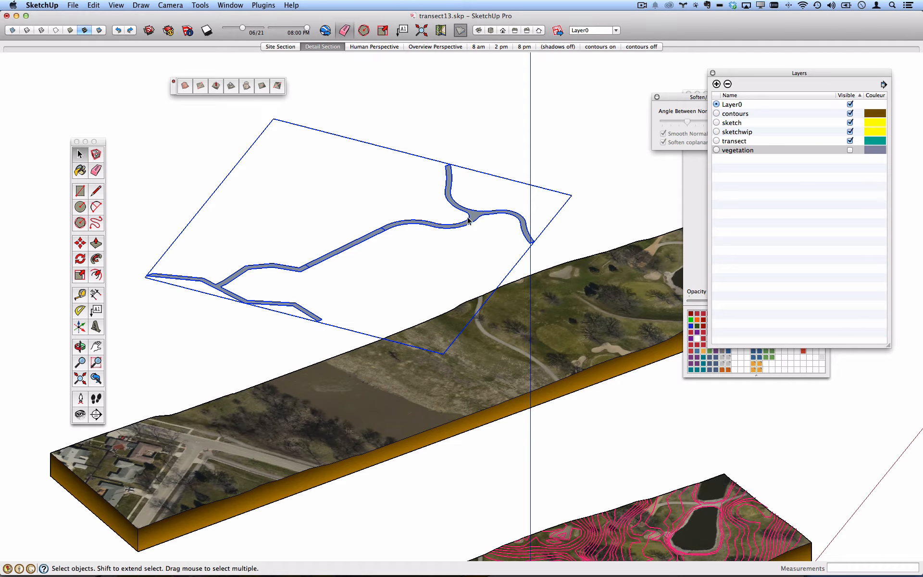
right_click(471, 218)
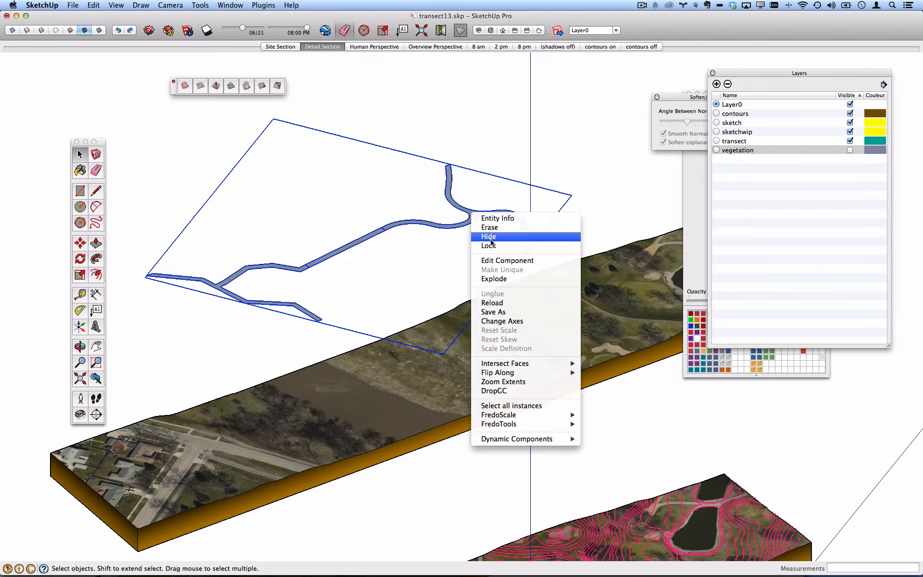
left_click(493, 278)
left_click(501, 215)
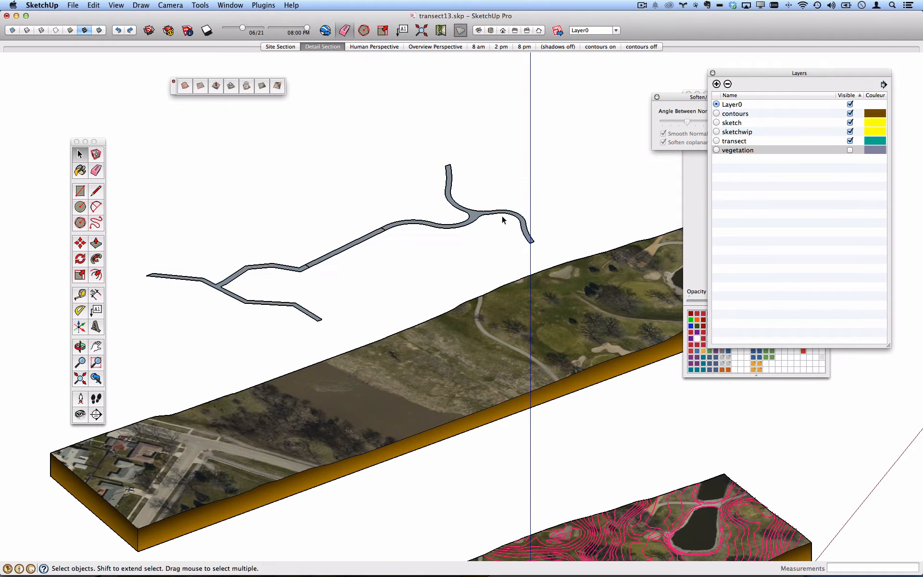
Check that the curved, straight and angular path groups select separately, and save the model.
left_click(409, 224)
left_click(377, 235)
left_click(302, 272)
left_click(72, 5)
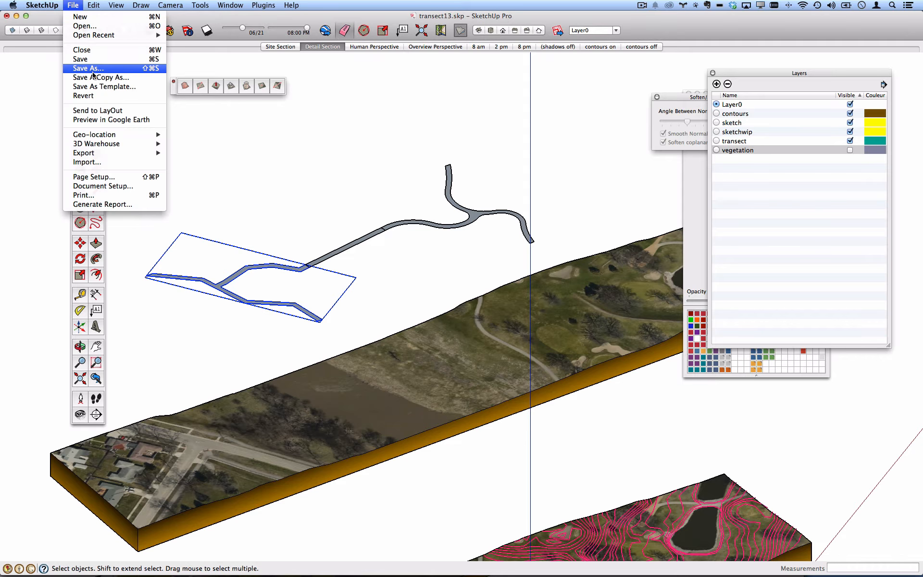
left_click(97, 64)
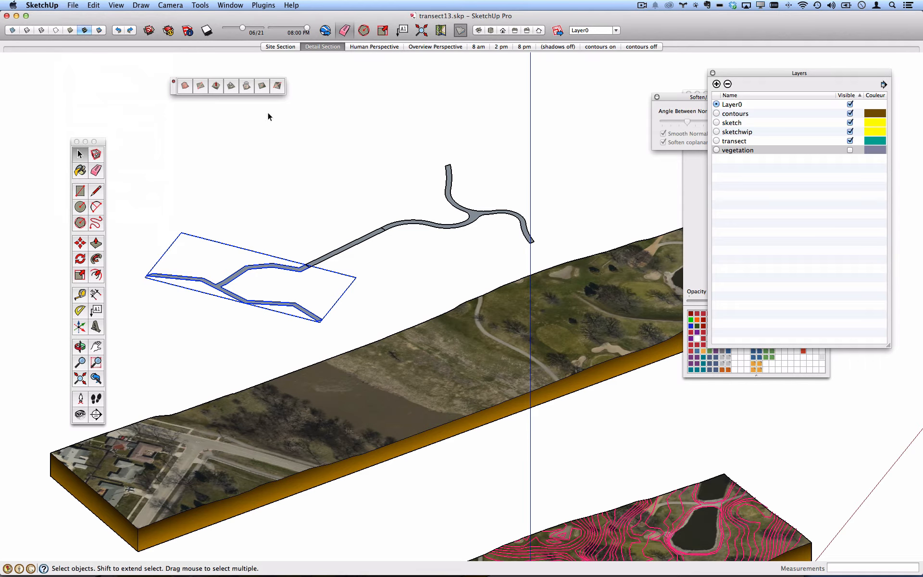
View the terrain and path groups from another side and locate Instant Road among the installed plugins.
key("o")
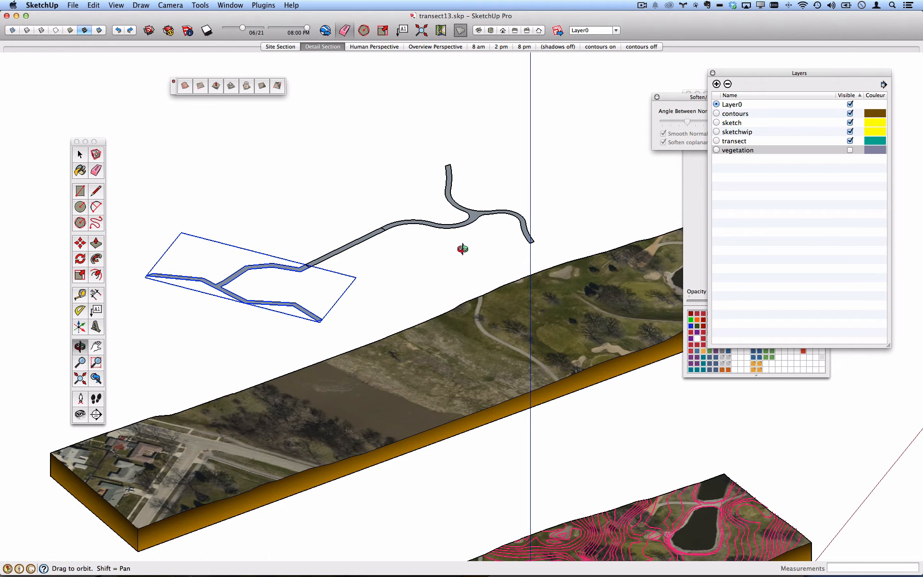
left_click_drag(463, 252, 346, 264)
middle_click_drag(346, 264, 346, 268, "shift")
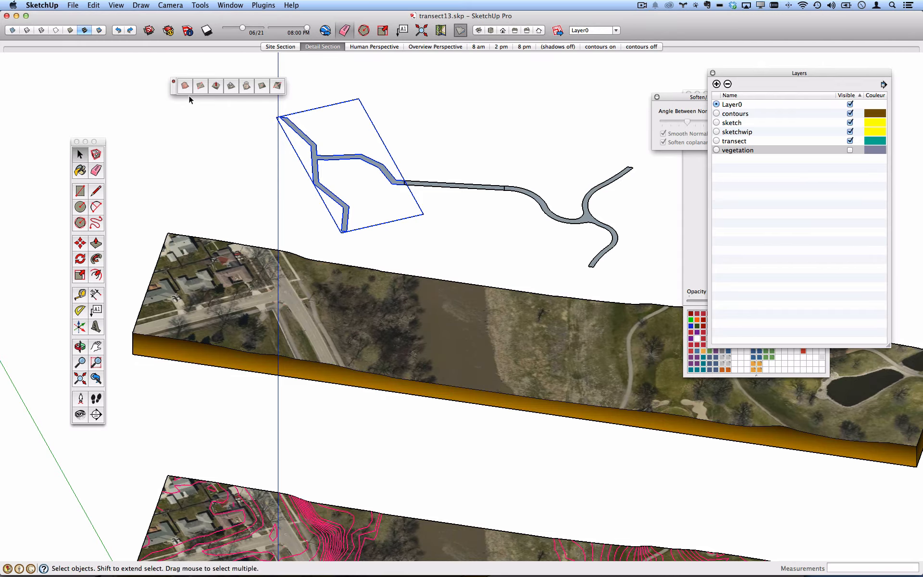
left_click(263, 5)
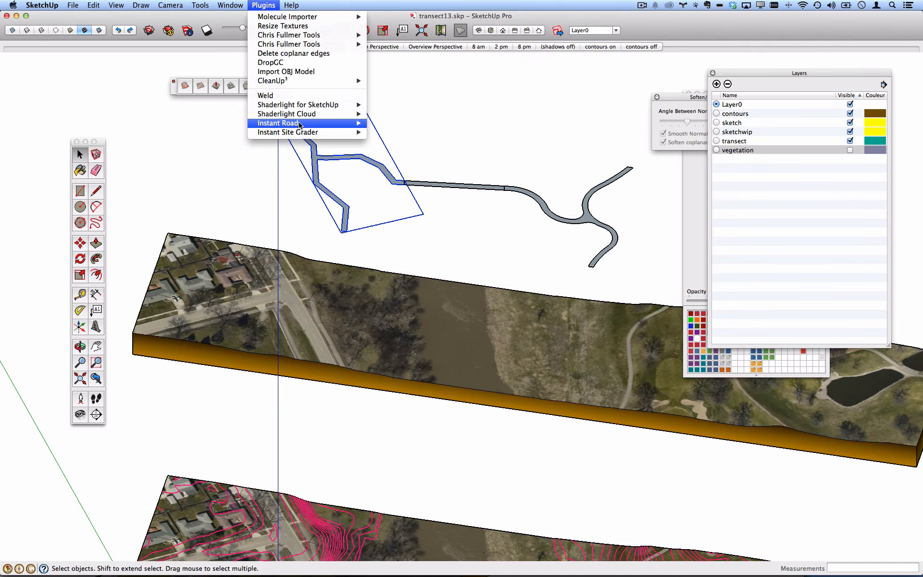
mouse_move(301, 125)
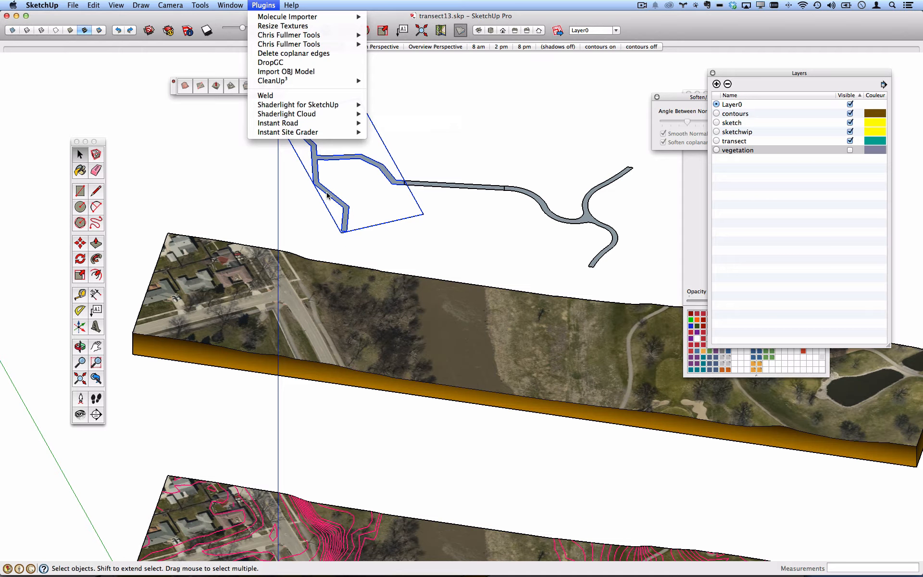
left_click(310, 260)
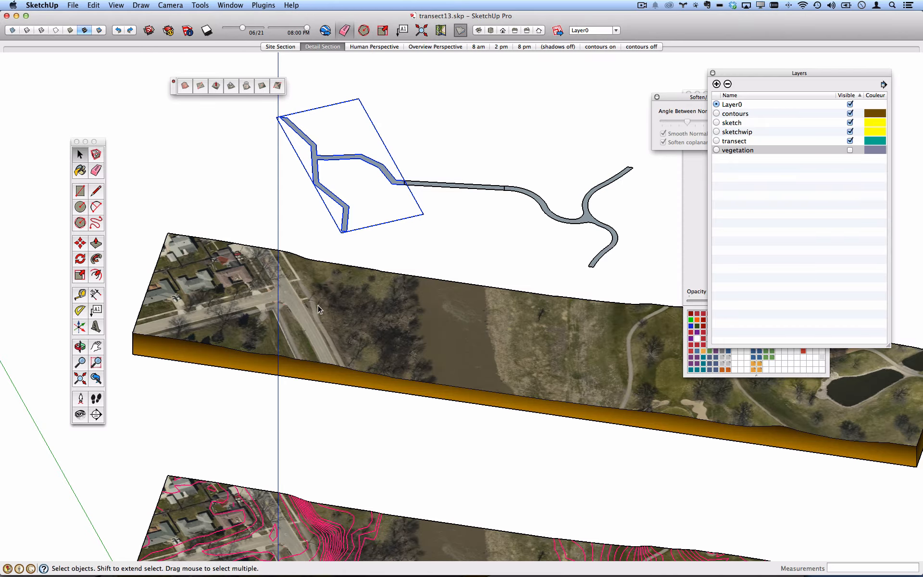
Select the exploded terrain surface and examine from top view how the path ends line up with the terrain's edges.
left_click(308, 302)
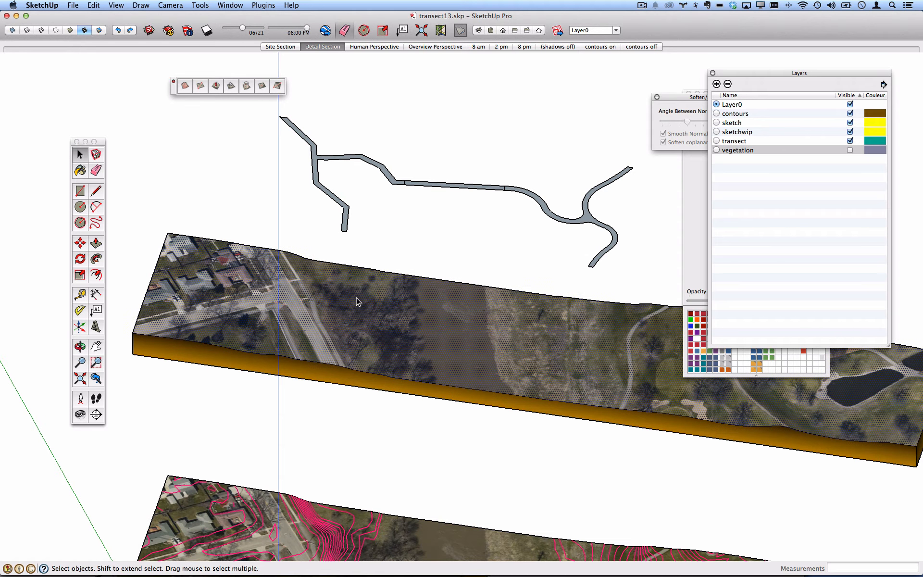
left_click(492, 30)
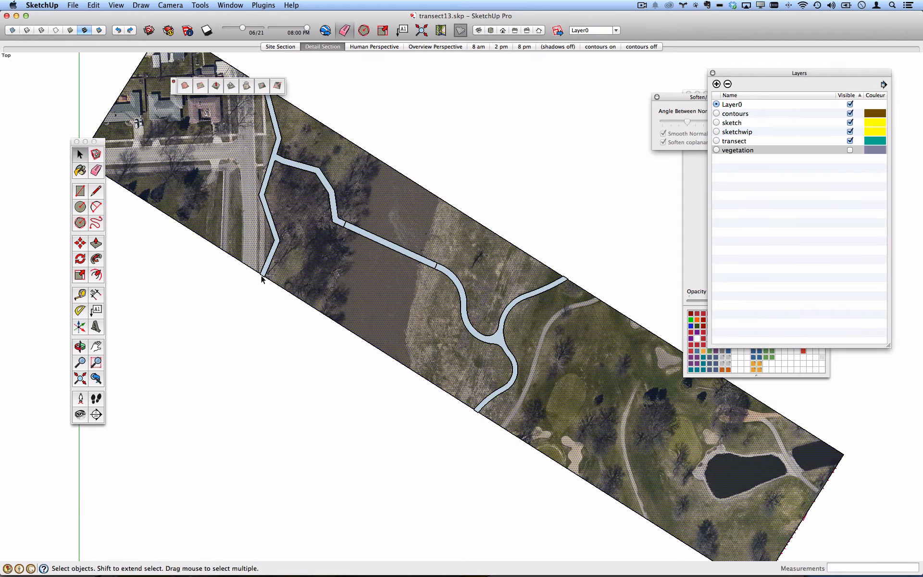
scroll(262, 278, "up", 5)
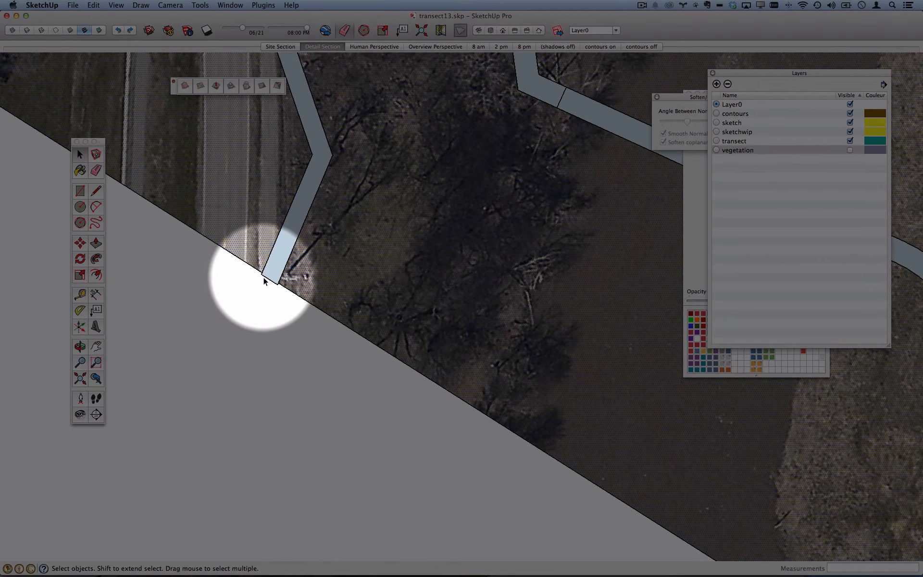
scroll(264, 277, "down", 5)
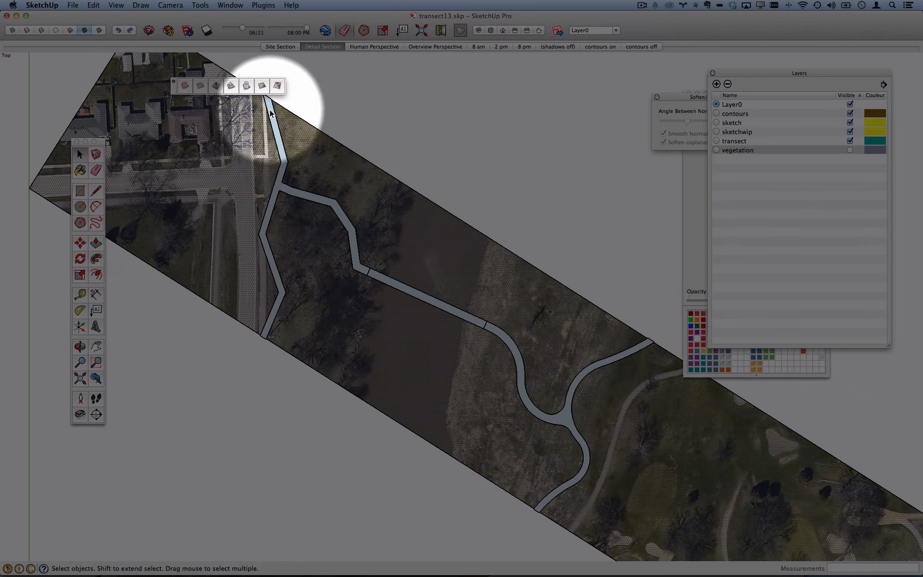
scroll(272, 125, "down", 2)
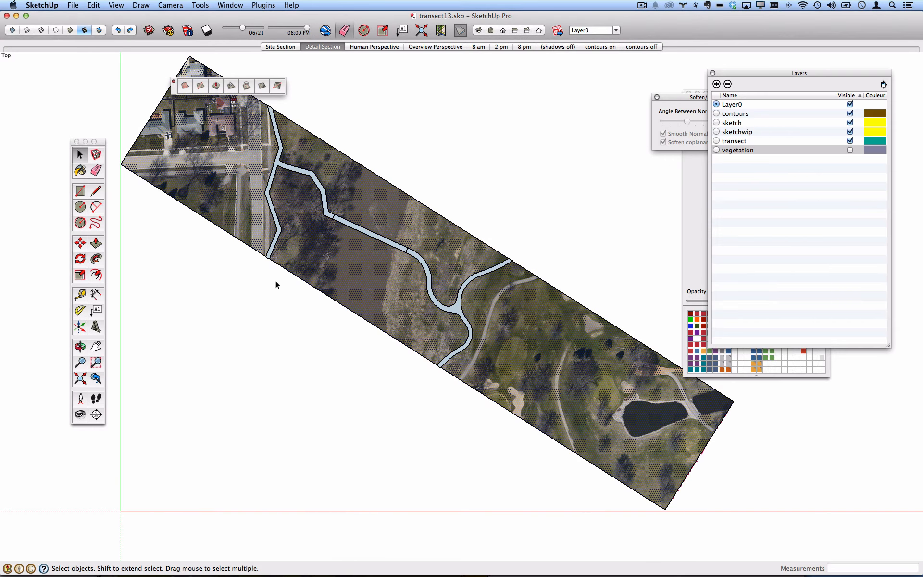
middle_click_drag(313, 332, 407, 191)
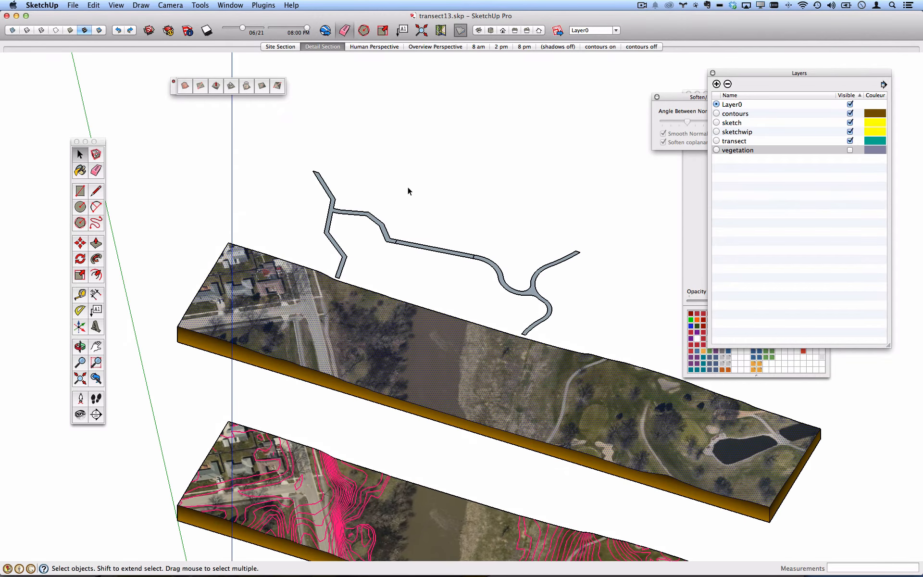
Open the angular forked path group, inspect the angled end of its path face, and close the group again.
scroll(313, 184, "up", 3)
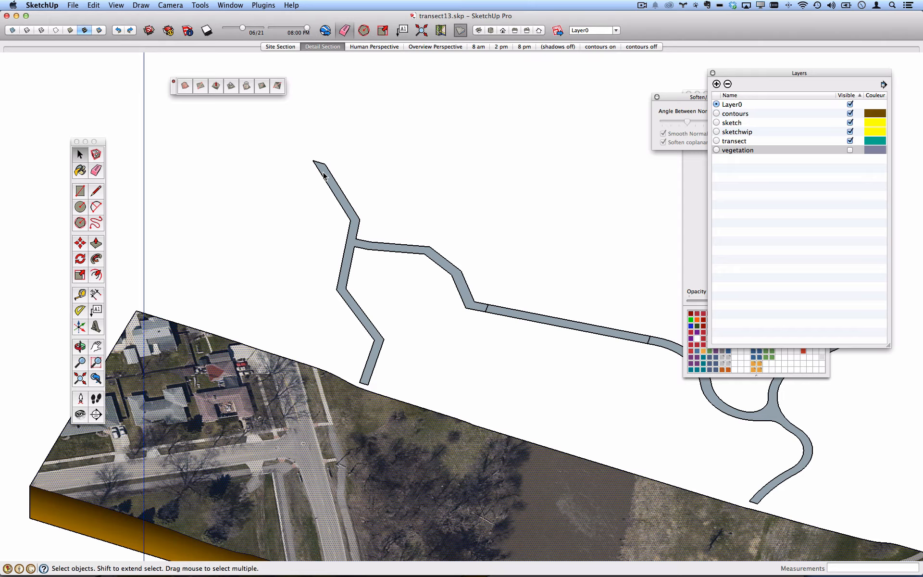
double_click(324, 176)
scroll(315, 163, "up", 5)
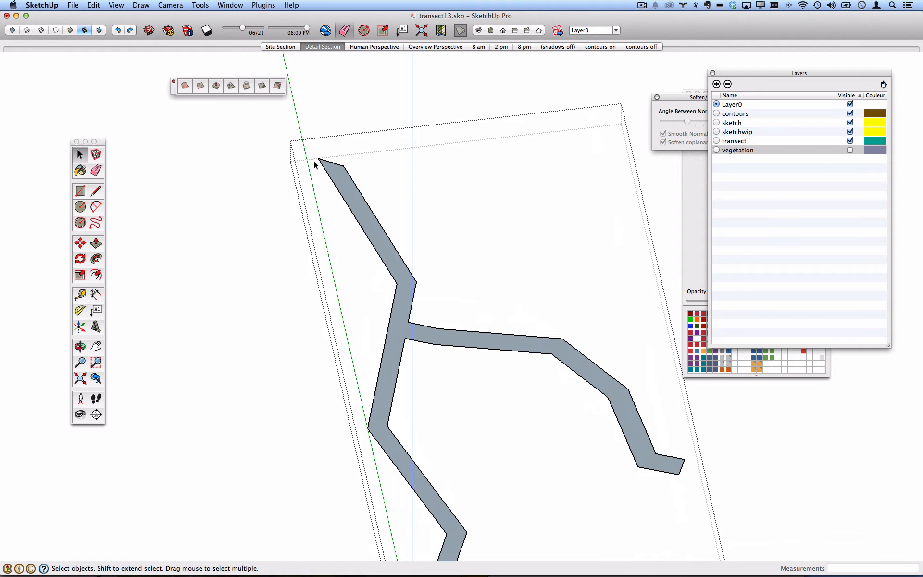
scroll(318, 166, "up", 3)
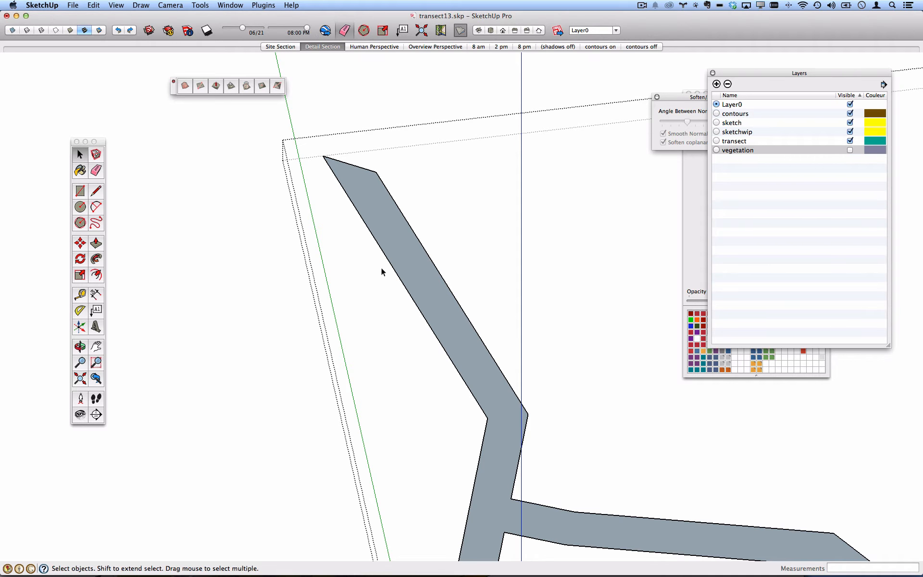
scroll(381, 268, "down", 6)
left_click(357, 423)
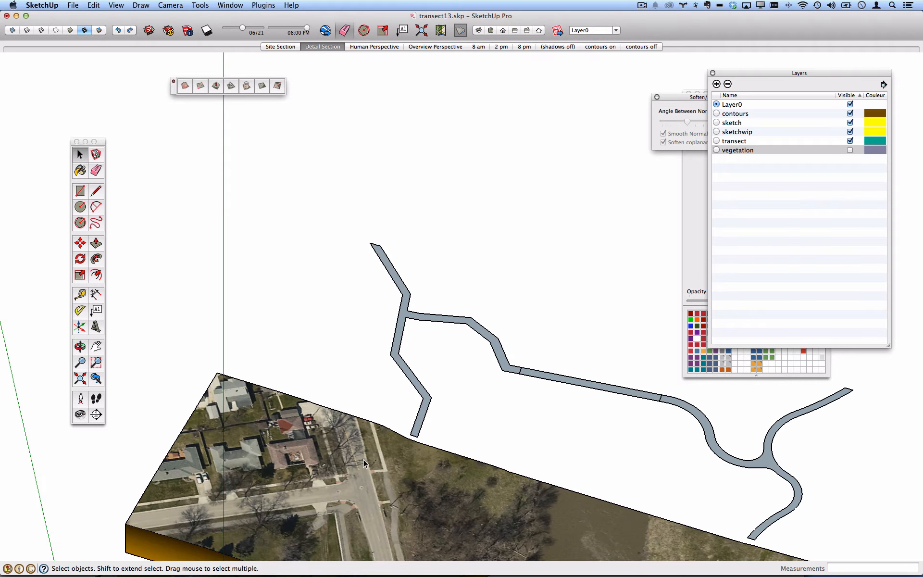
scroll(373, 343, "up", 5)
scroll(390, 201, "up", 1)
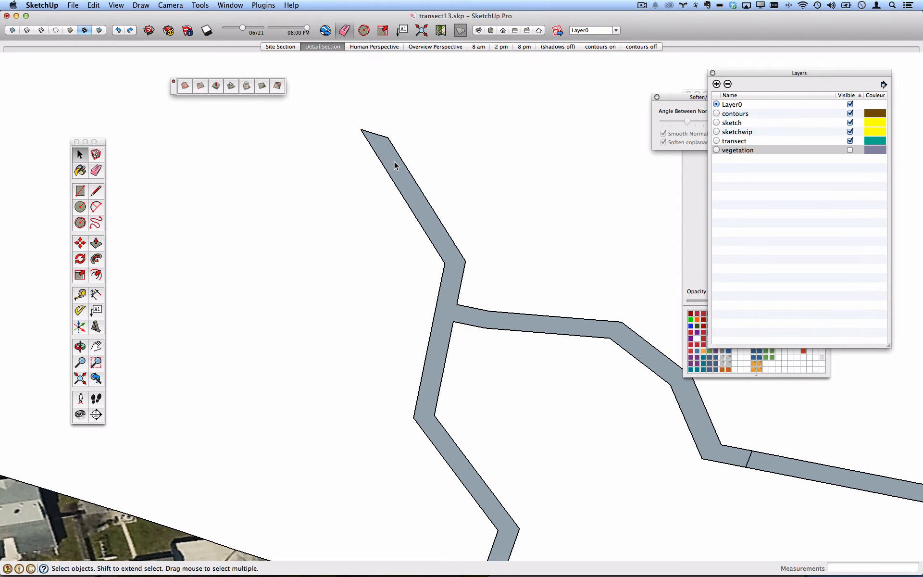
Open the angular forked path group and place a guide 6' inside the angled edge at its upper end.
double_click(394, 164)
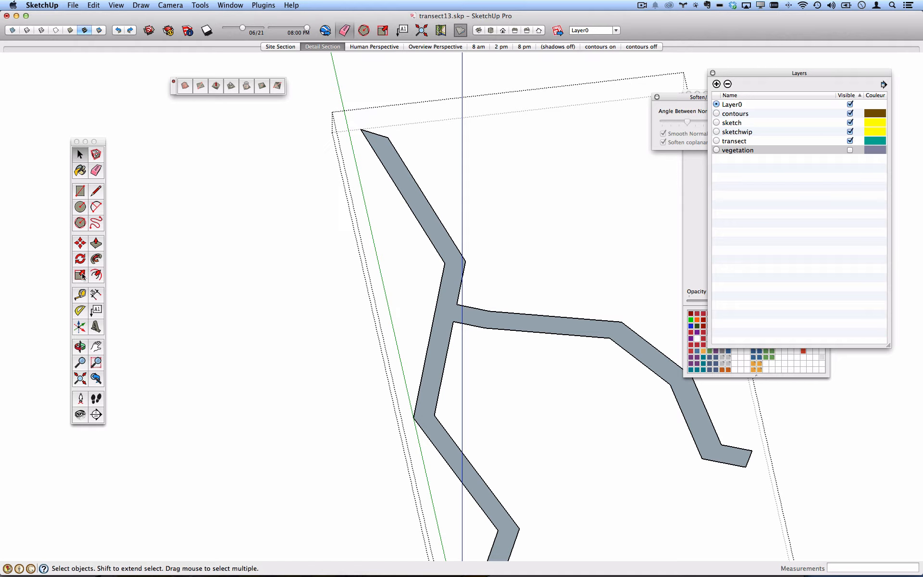
left_click(80, 293)
scroll(406, 136, "up", 4)
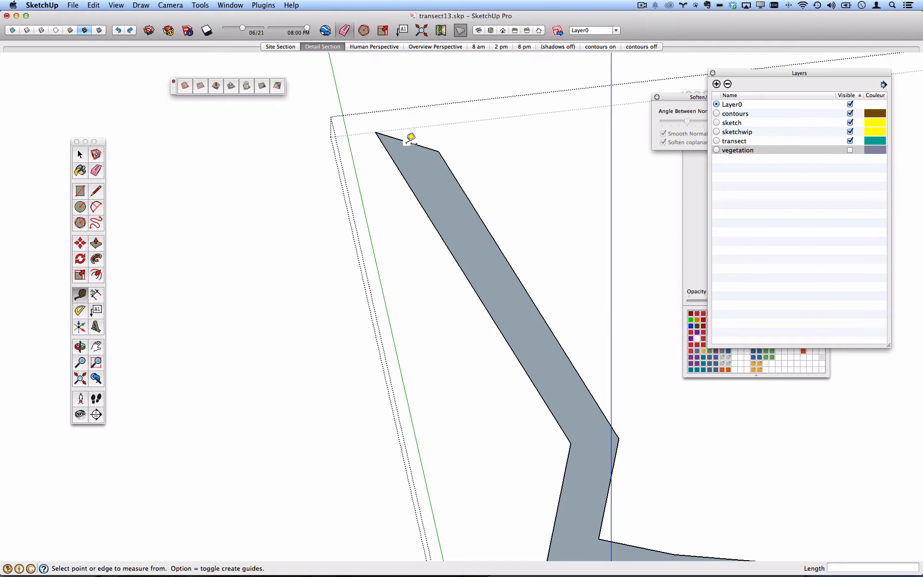
left_click(408, 141)
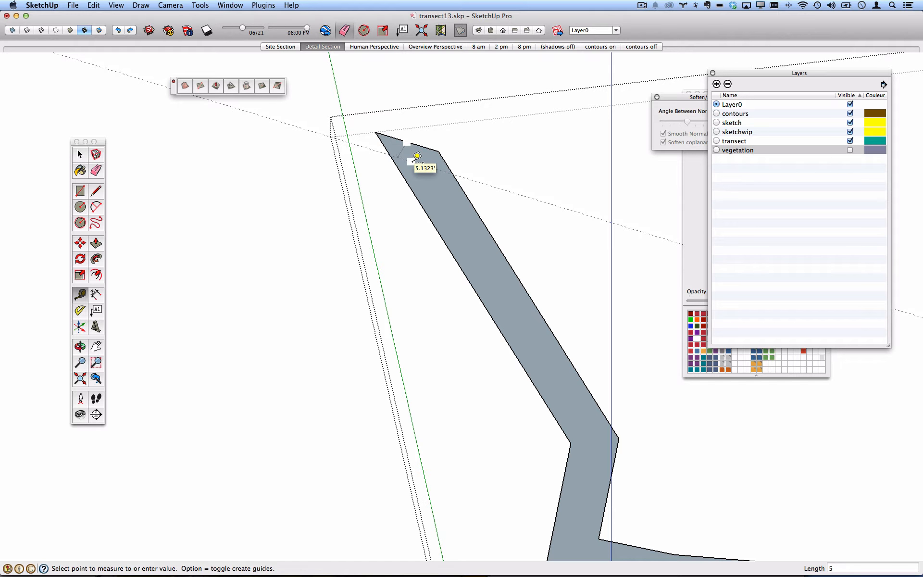
type("6")
key("Return")
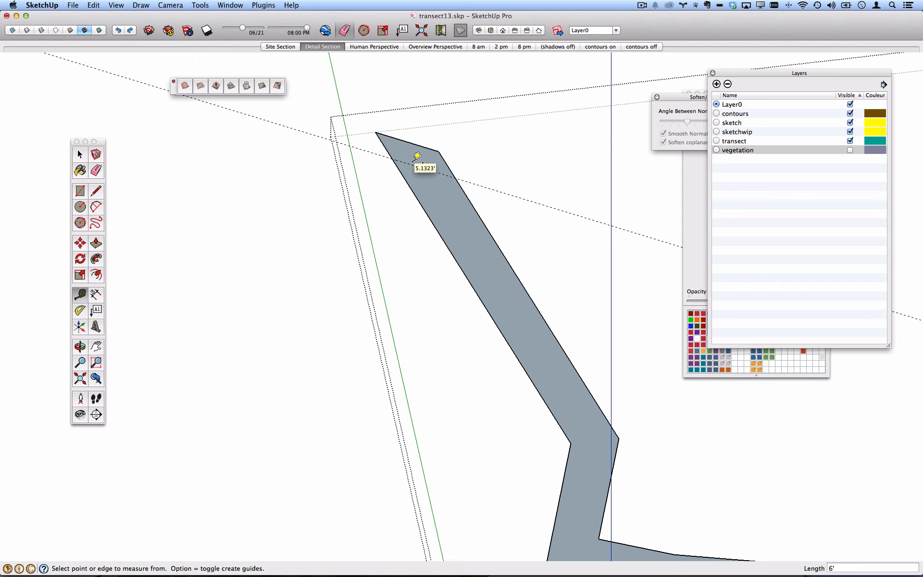
Split the path face with an edge along the guide, then erase the upper end piece and the guide.
left_click(96, 191)
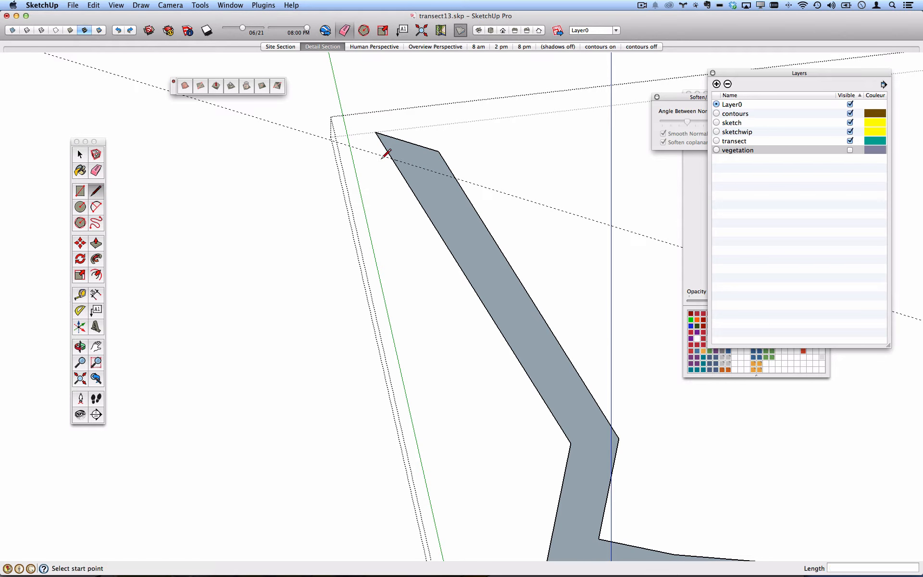
left_click(393, 159)
left_click(455, 178)
left_click(96, 171)
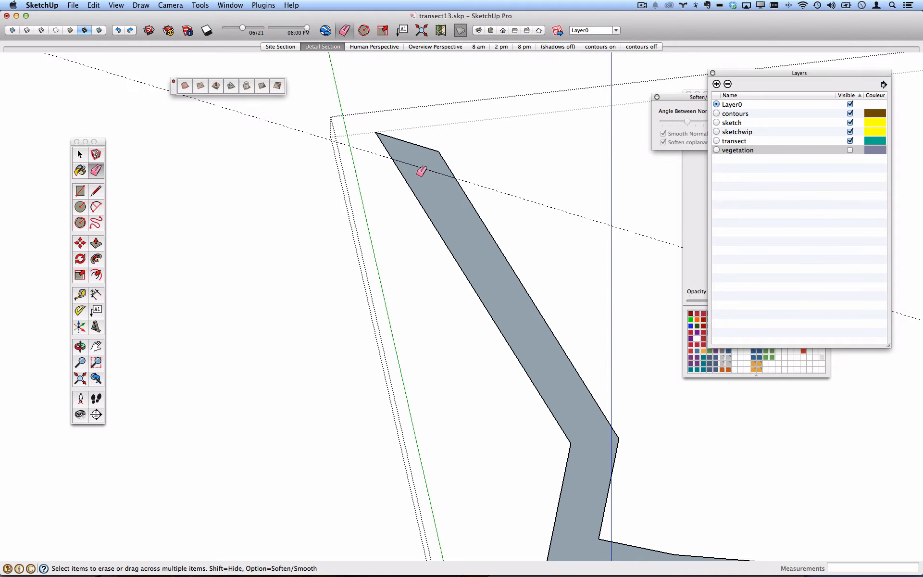
scroll(423, 170, "down", 5)
scroll(438, 186, "up", 6)
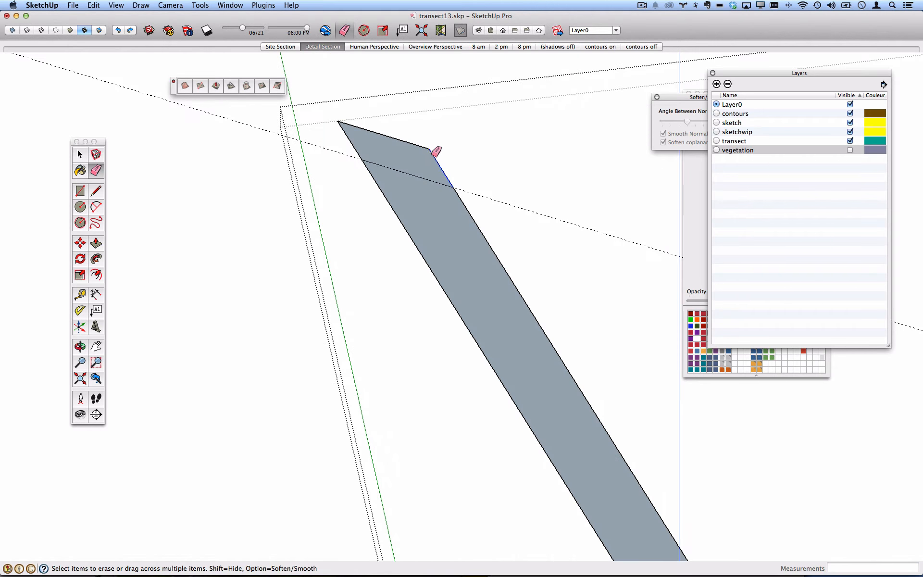
left_click(345, 136)
scroll(360, 163, "down", 8)
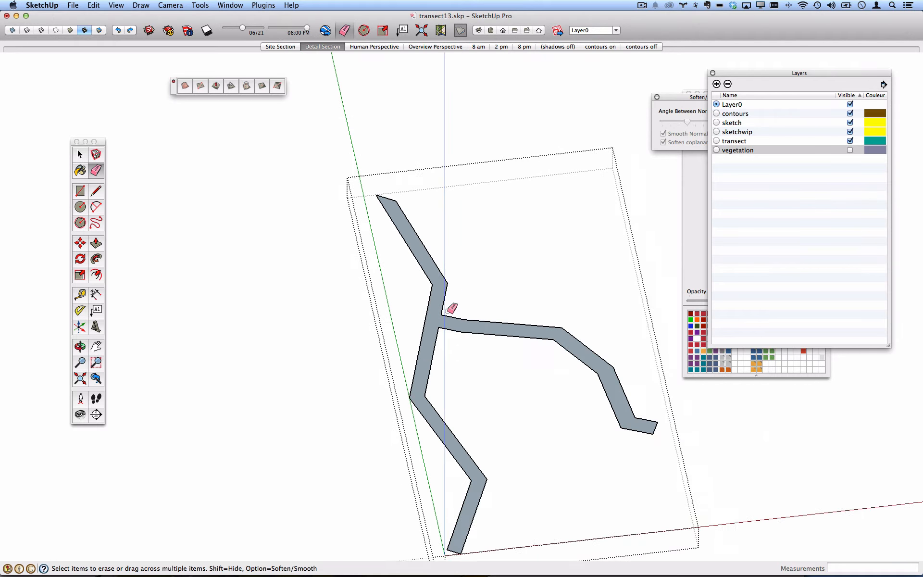
Place a guide 6' inside the end edge at the lower end of the angular path.
scroll(475, 469, "up", 6)
key("t")
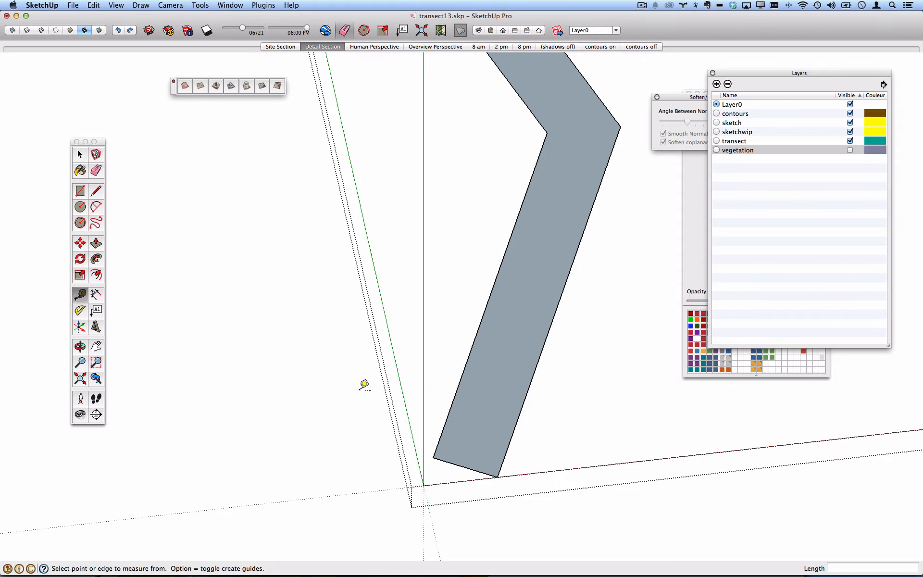
left_click(464, 466)
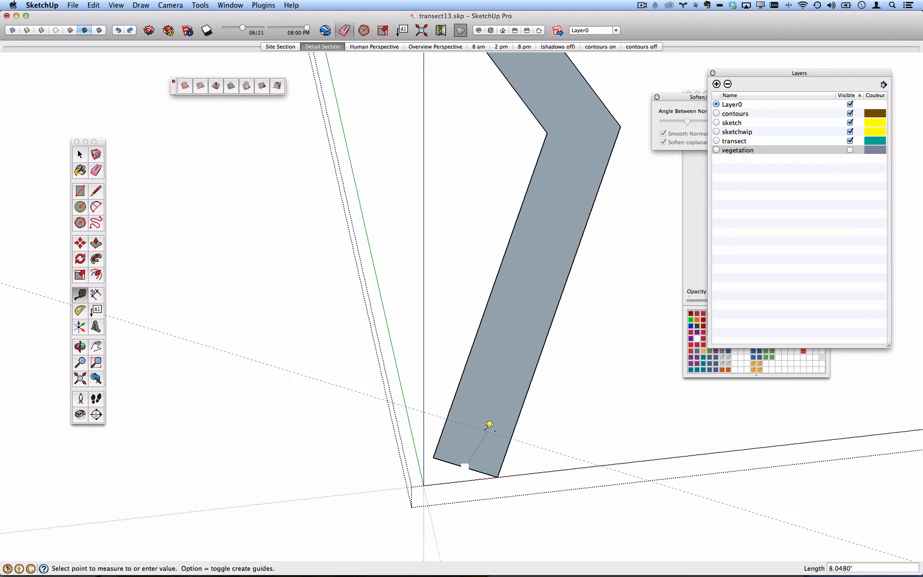
type("6'")
key("Return")
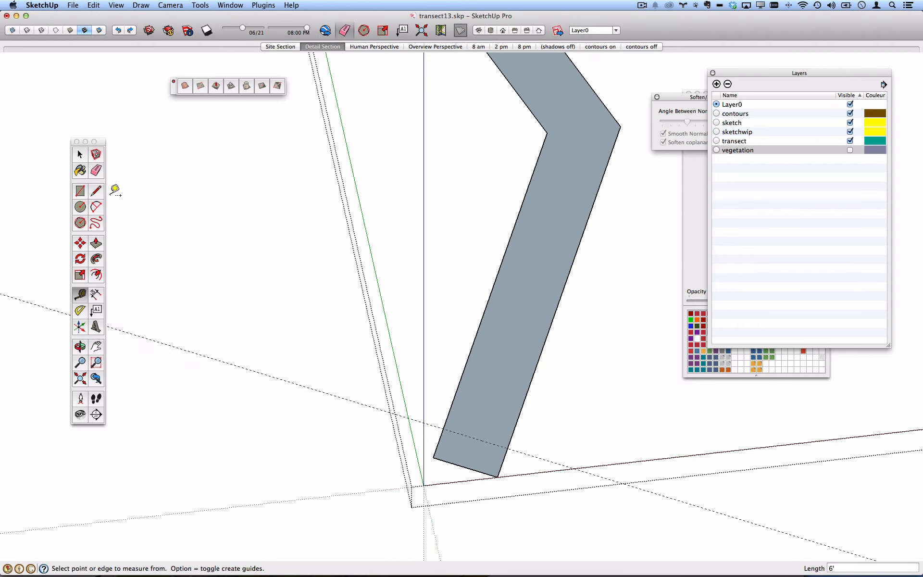
Cut the angular path along the lower guide, erase the end piece and guide, and close the group.
left_click(96, 191)
left_click(443, 428)
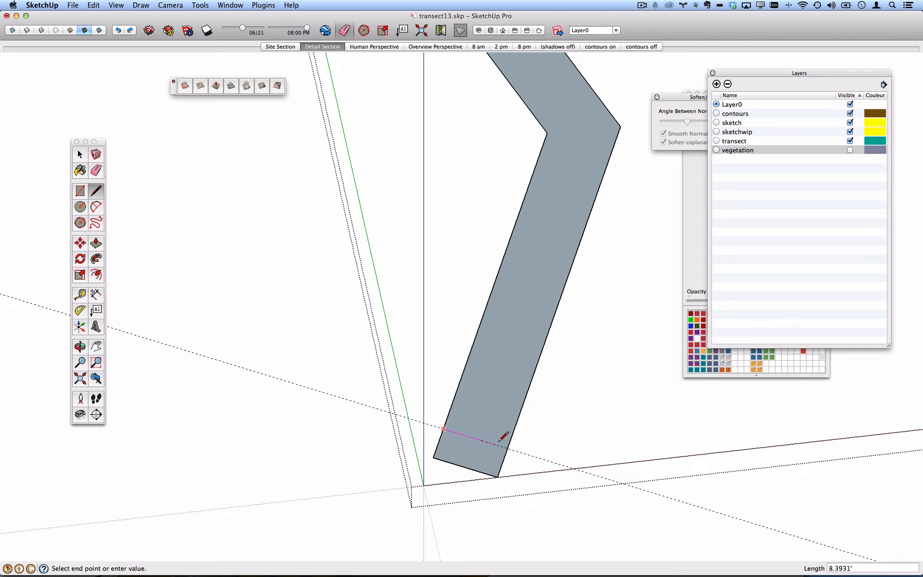
left_click(508, 447)
key("e")
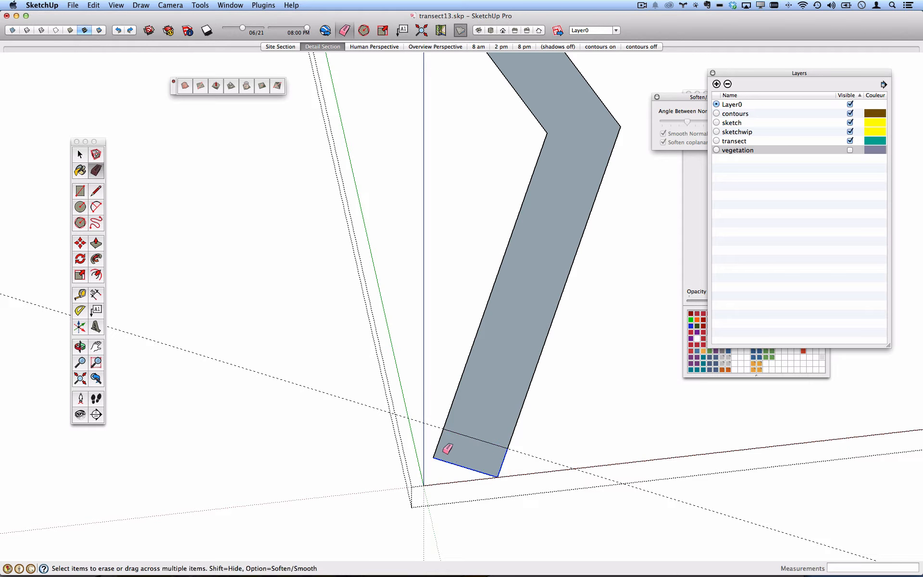
left_click_drag(444, 452, 435, 449)
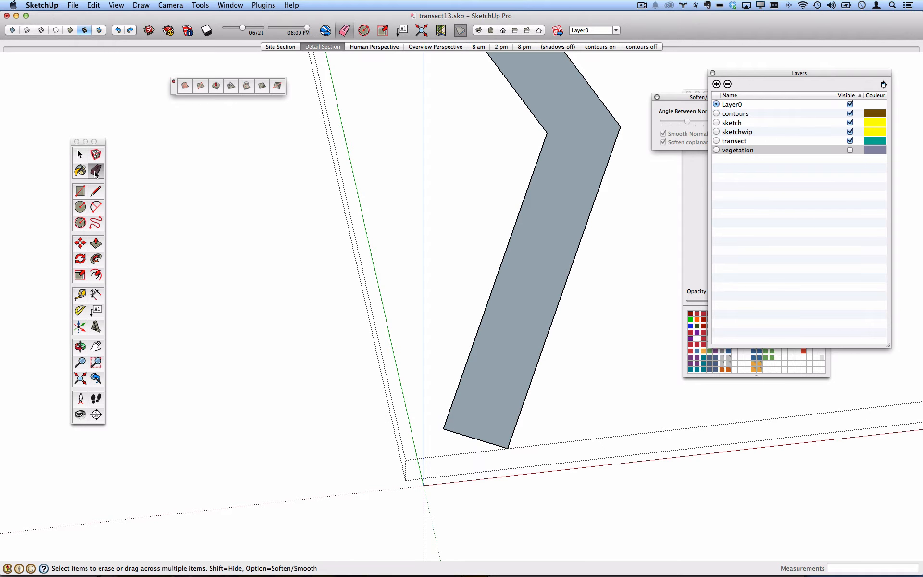
scroll(237, 268, "down", 5)
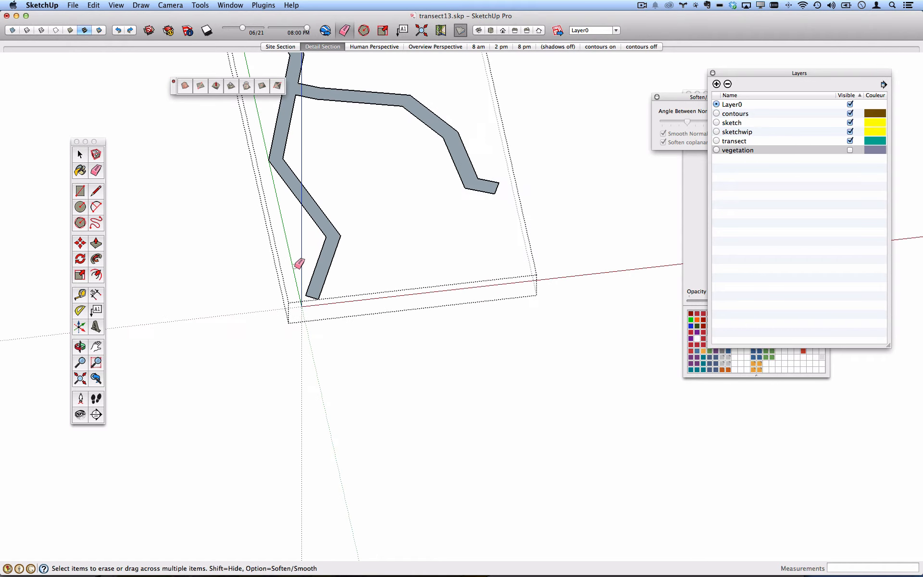
left_click(79, 154)
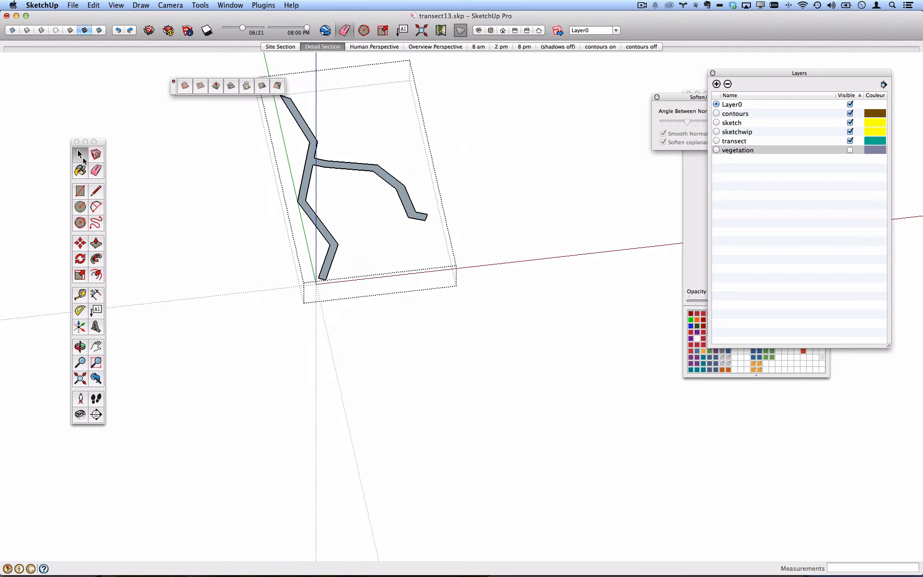
left_click(291, 204)
Open the curved forked path group from top view and place a guide inside the end edge of its upper branch.
left_click(494, 31)
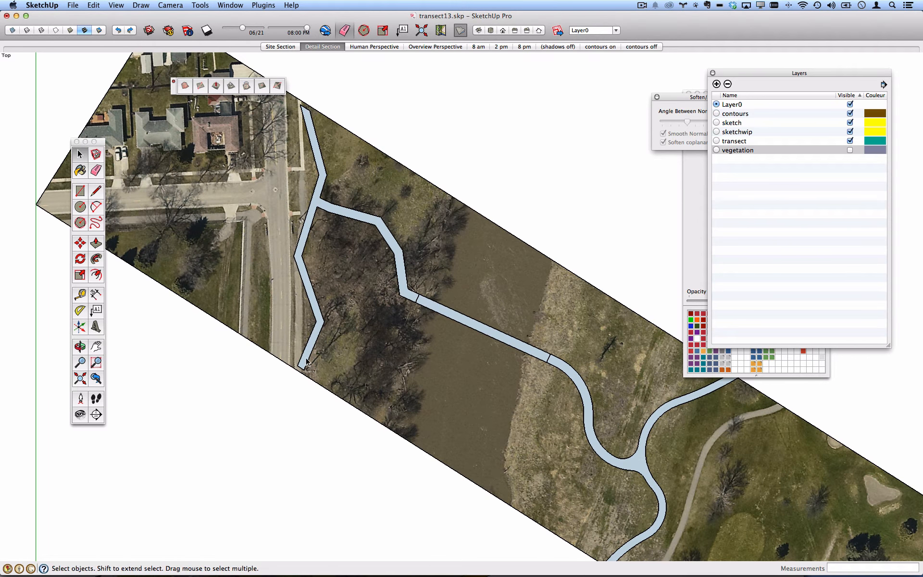
scroll(397, 375, "down", 2)
double_click(566, 443)
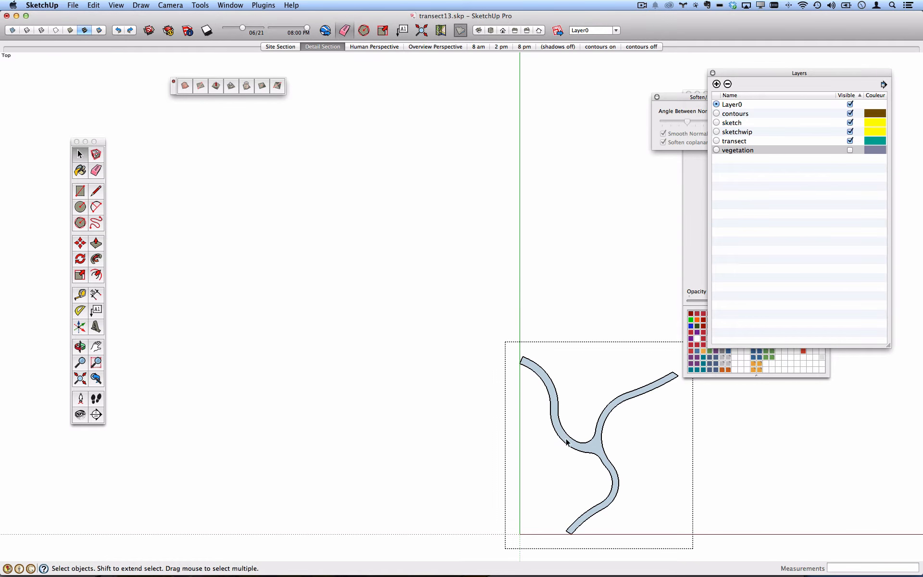
middle_click_drag(567, 440, 520, 351)
scroll(527, 309, "up", 5)
scroll(520, 351, "up", 4)
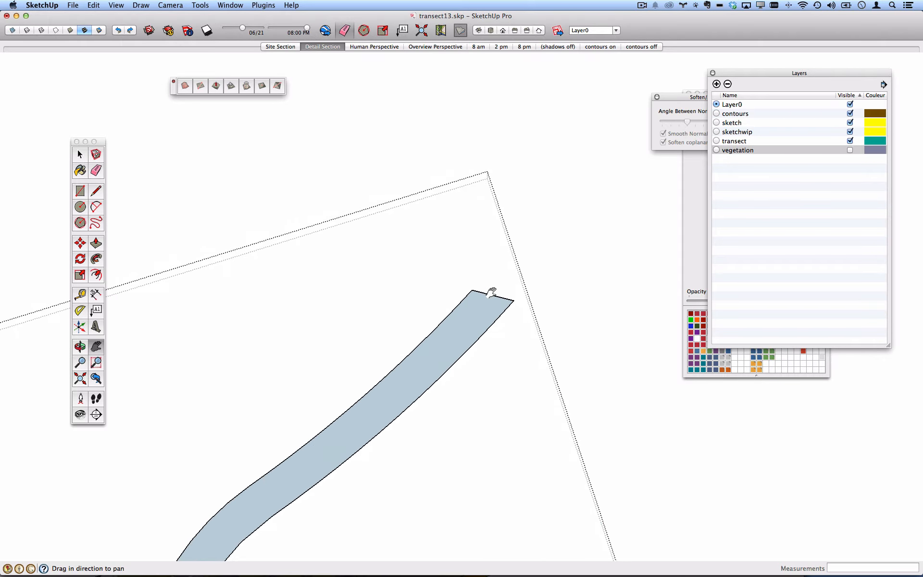
key("t")
left_click(492, 297)
key("l")
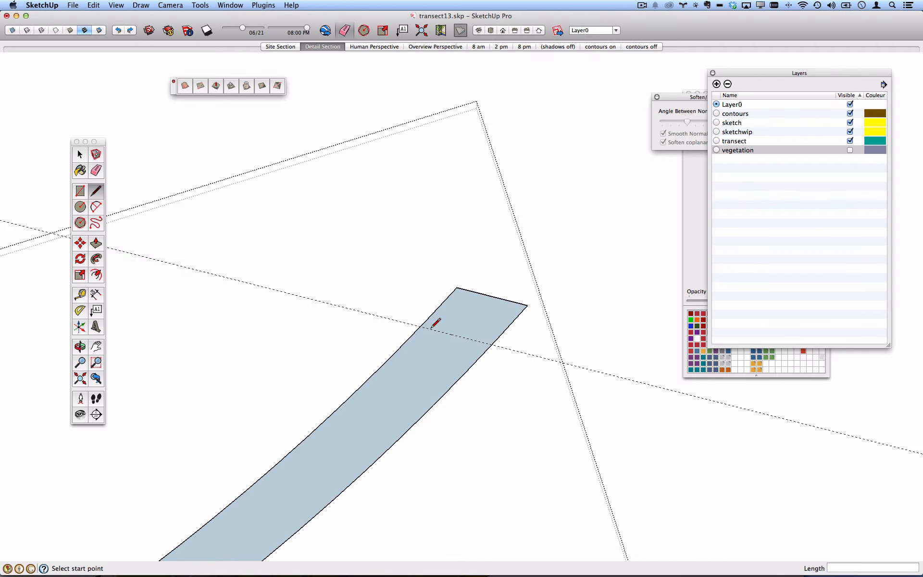
left_click(421, 327)
left_click(495, 339)
key("e")
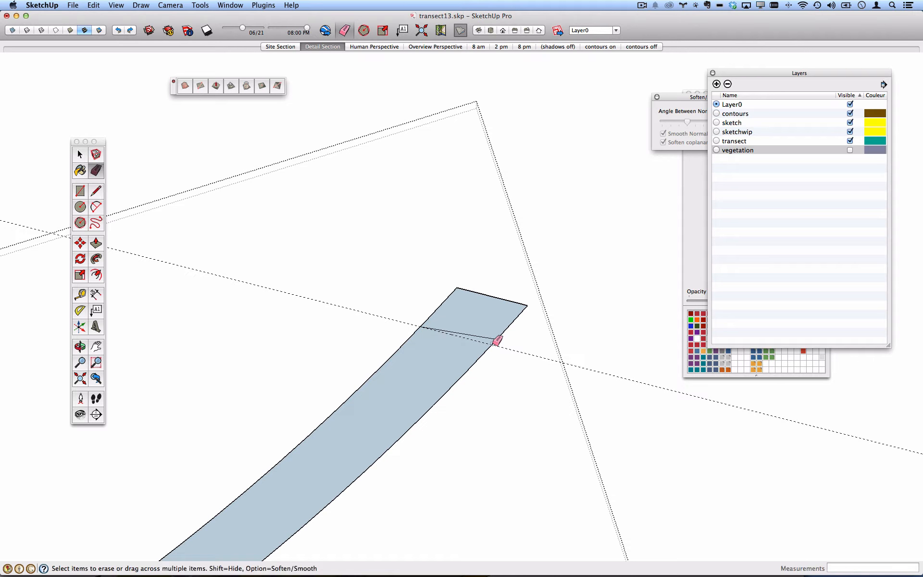
left_click(495, 338)
Draw an edge across the curved path's upper branch along the guide, and erase the end piece and the guide.
key("l")
left_click(421, 327)
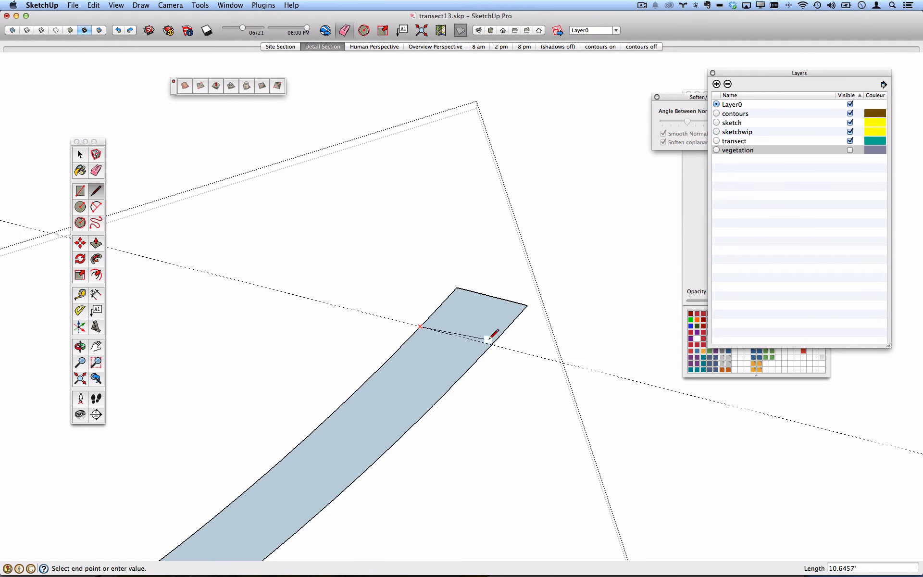
left_click(492, 344)
key("e")
mouse_move(508, 304)
left_mouse_down()
mouse_move(447, 299)
mouse_move(397, 314)
left_mouse_up()
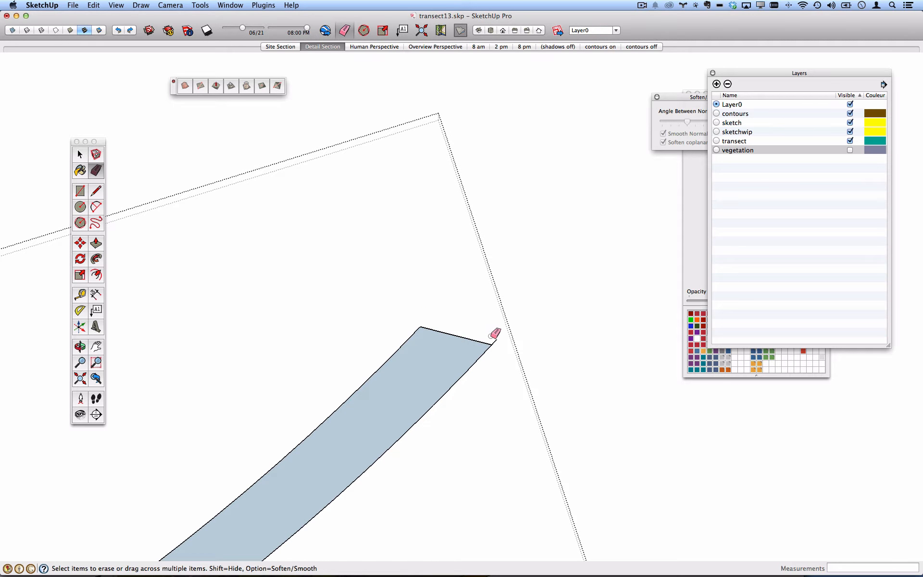
scroll(494, 308, "down", 5)
scroll(484, 308, "down", 3)
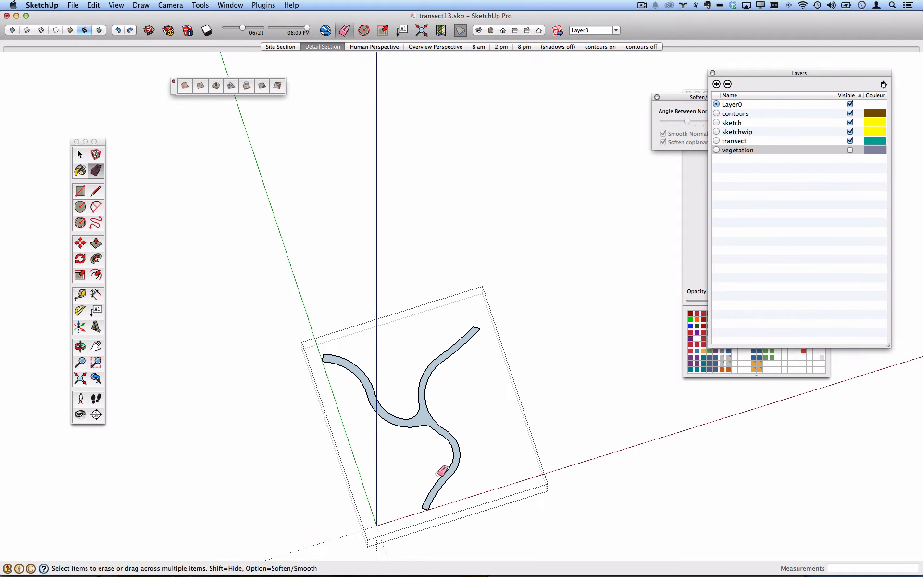
Place a guide inside the end edge of the curved path's lower branch, parallel to that edge.
scroll(427, 515, "up", 10)
key("t")
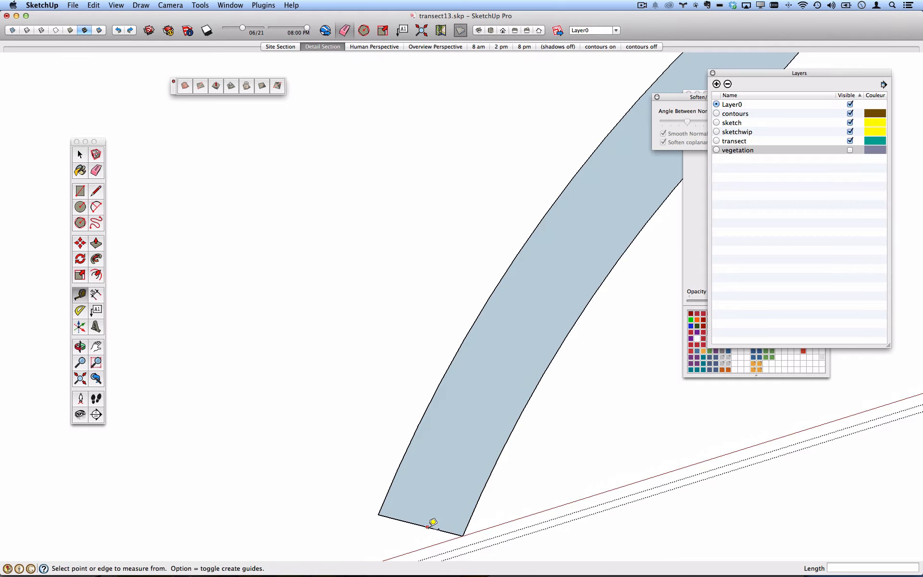
left_click(428, 527)
key("Return")
Cut the curved path's lower branch along the guide, erase the leftover end piece and guide, and close the group.
key("l")
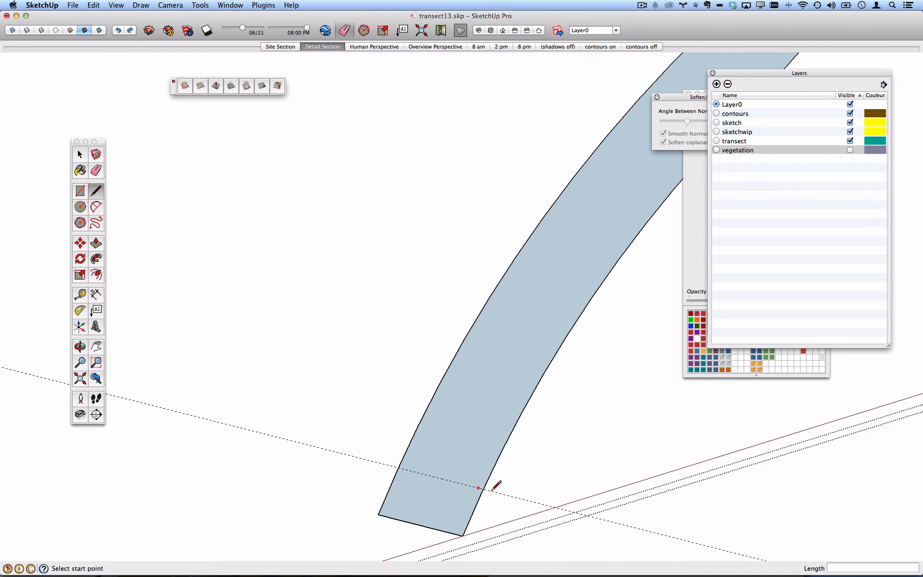
scroll(499, 491, "up", 2)
left_click(464, 483)
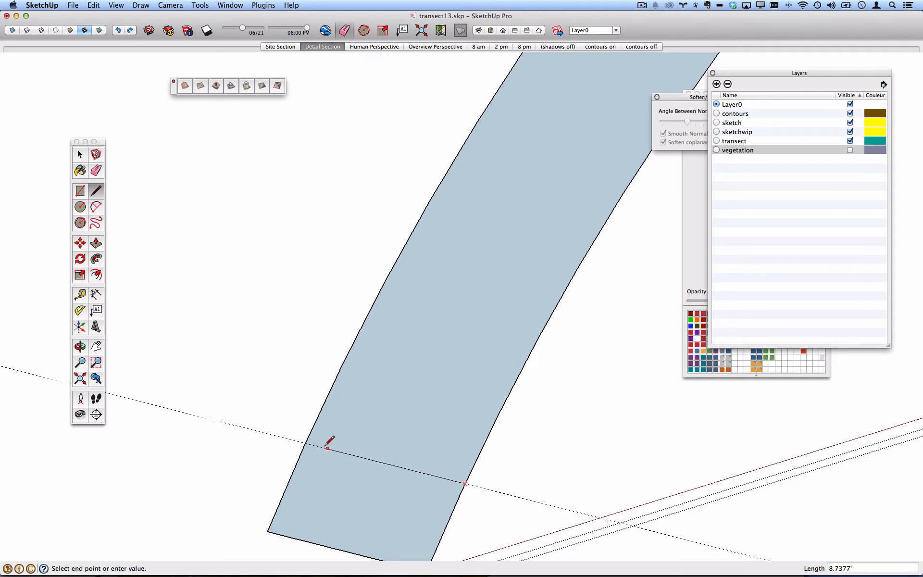
scroll(307, 438, "up", 2)
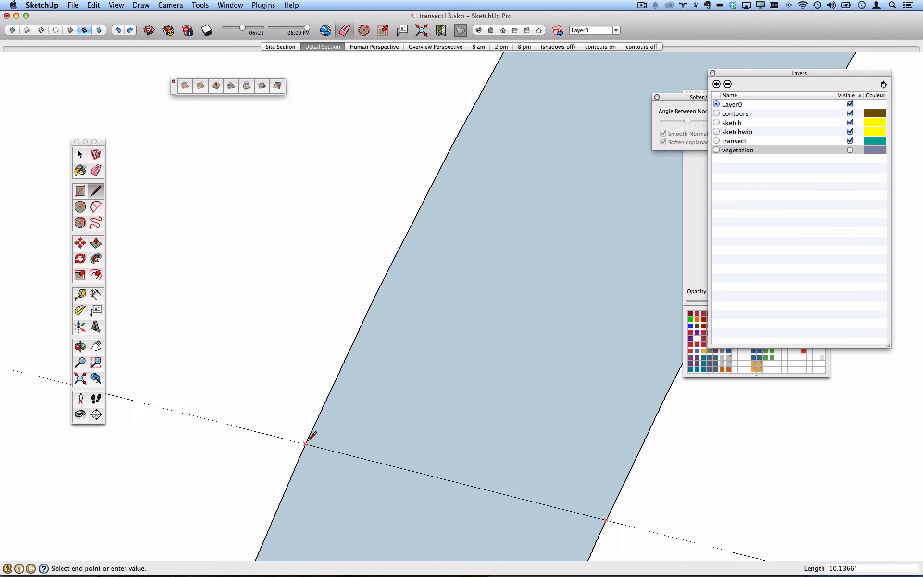
left_click(304, 440)
scroll(308, 435, "down", 2)
scroll(304, 433, "down", 2)
key("e")
left_click_drag(292, 472, 381, 490)
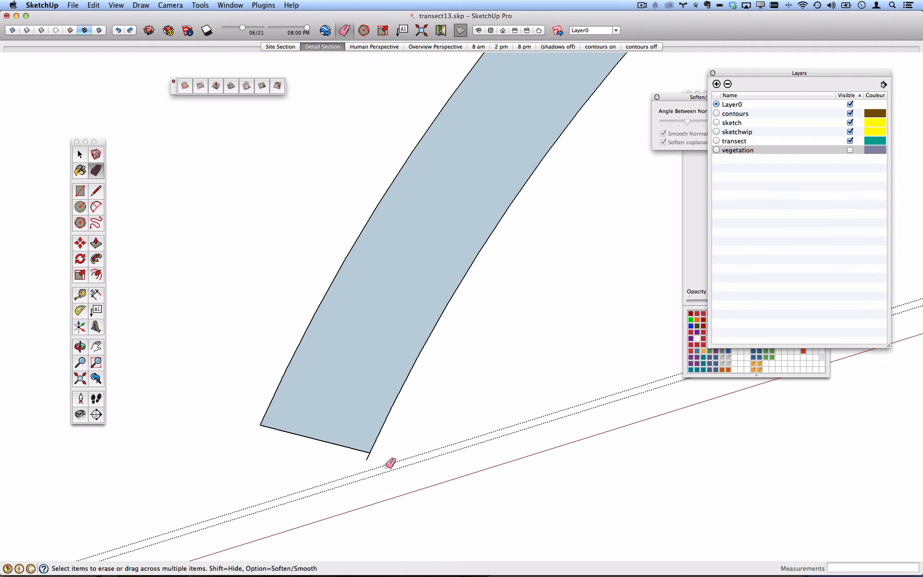
scroll(392, 463, "up", 2)
scroll(433, 356, "down", 10)
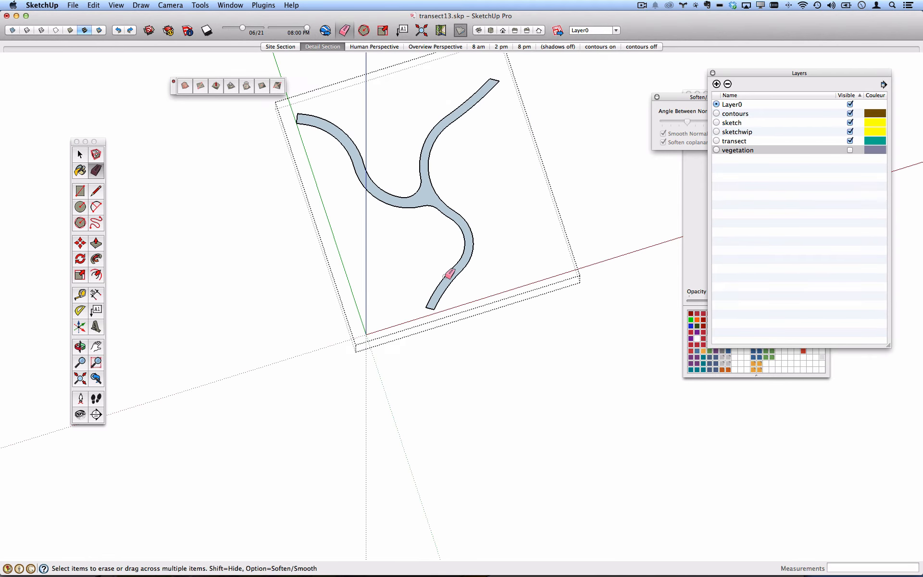
key("space")
left_click(539, 179)
Show the terrain and the paths above it in monochrome style from a low angle, and toggle hidden geometry on.
middle_click_drag(405, 264, 408, 207, "shift")
middle_click_drag(409, 207, 481, 289, "shift")
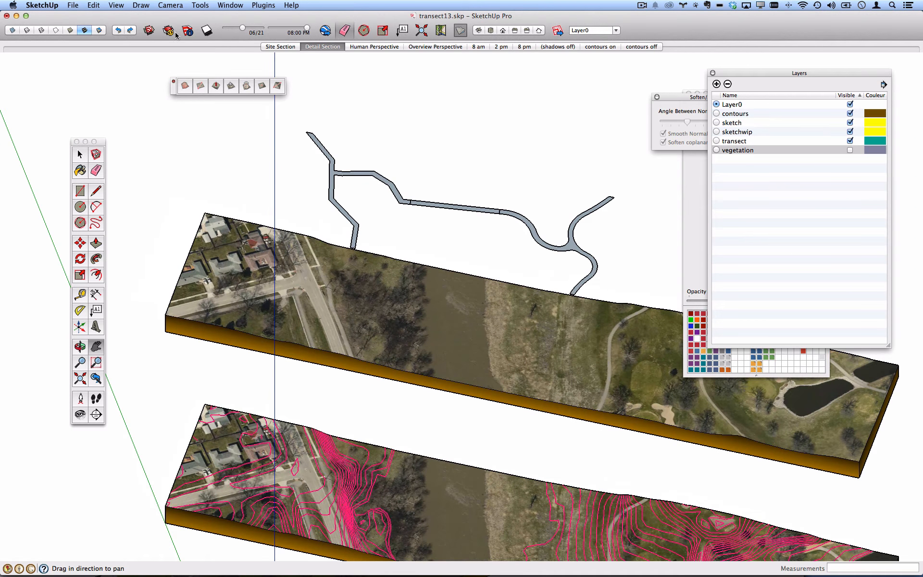
left_click(100, 31)
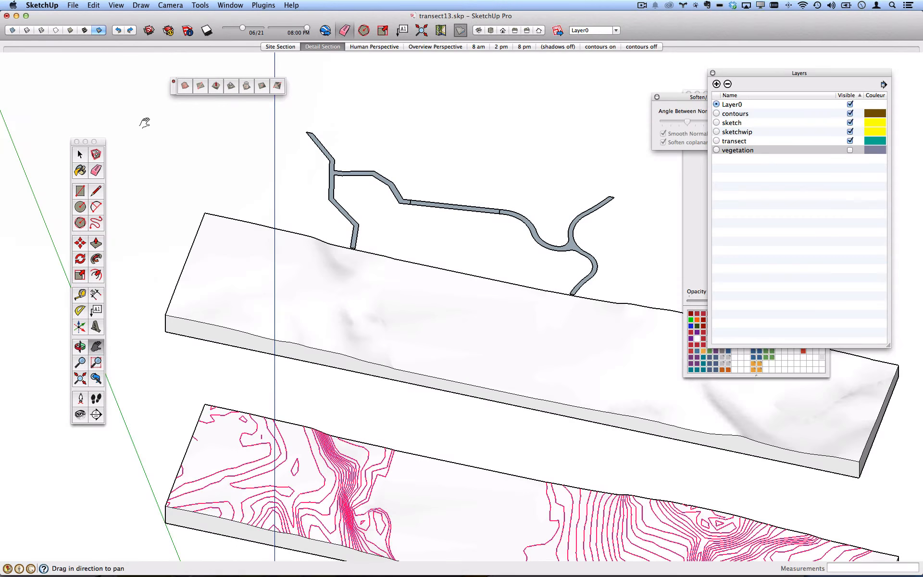
middle_click_drag(255, 339, 187, 211)
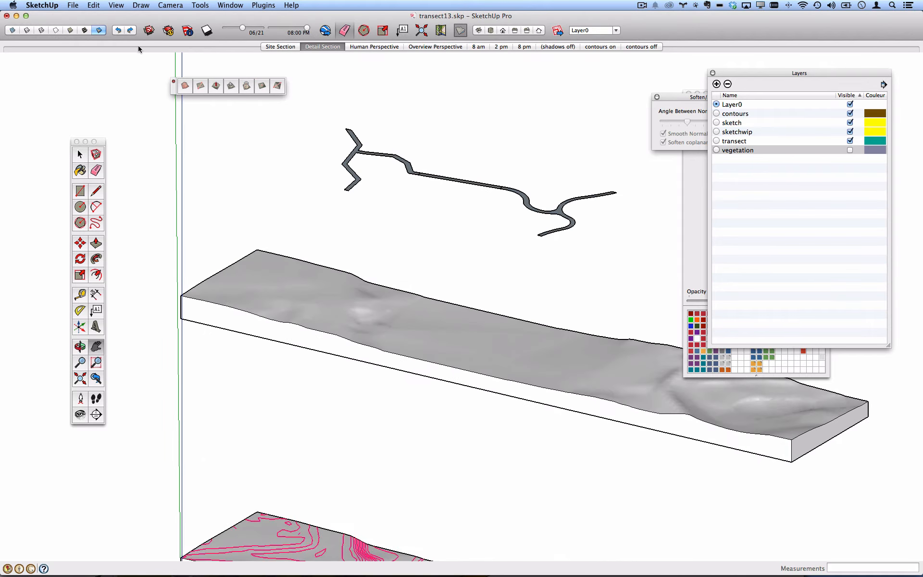
left_click(141, 5)
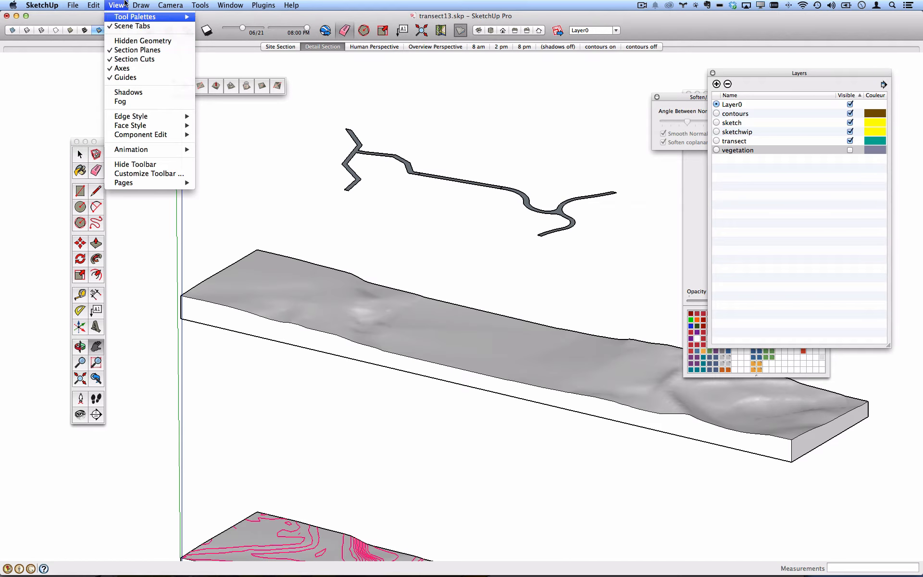
left_click(133, 41)
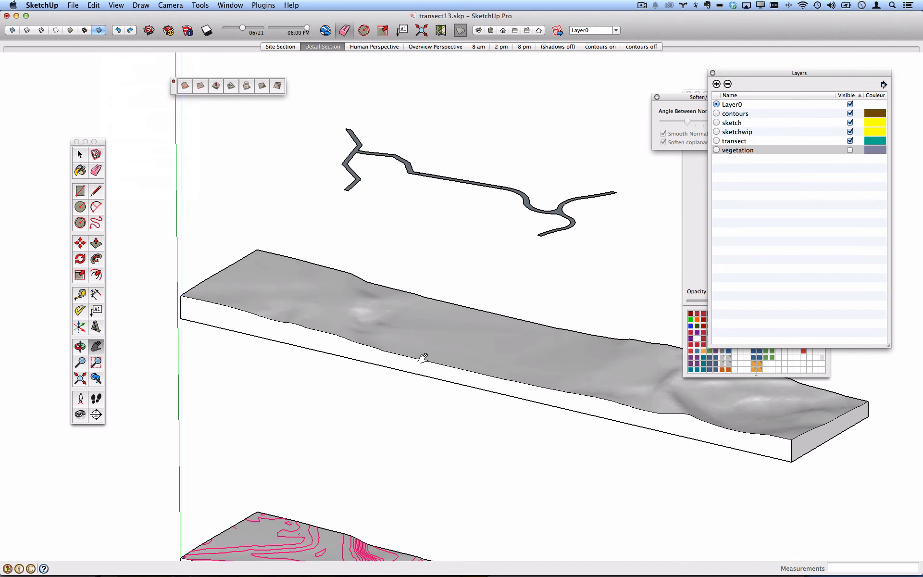
Turn off the hidden geometry display with the terrain and the angular path group above it in view.
middle_click_drag(382, 324, 365, 272)
scroll(365, 273, "up", 1)
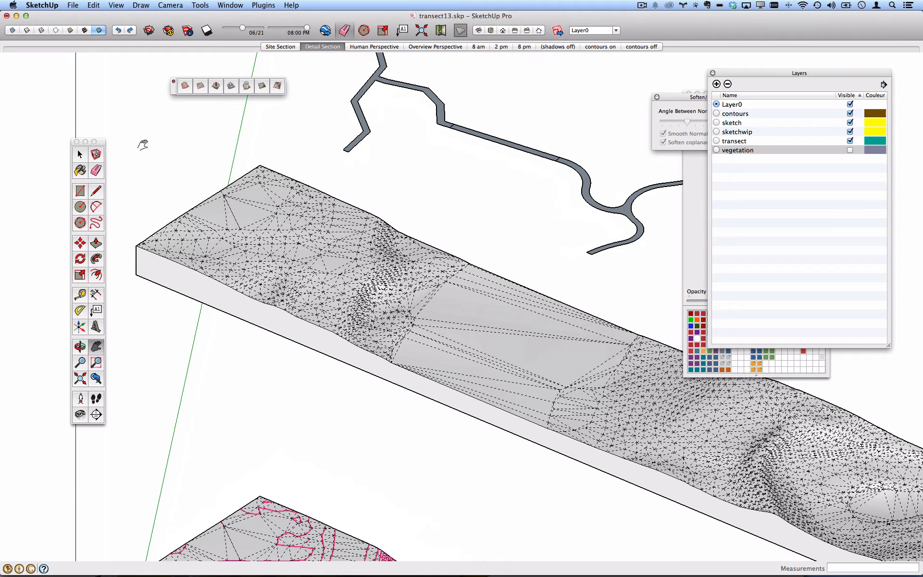
left_click(80, 154)
middle_click_drag(354, 95, 355, 183, "shift")
left_click(355, 184)
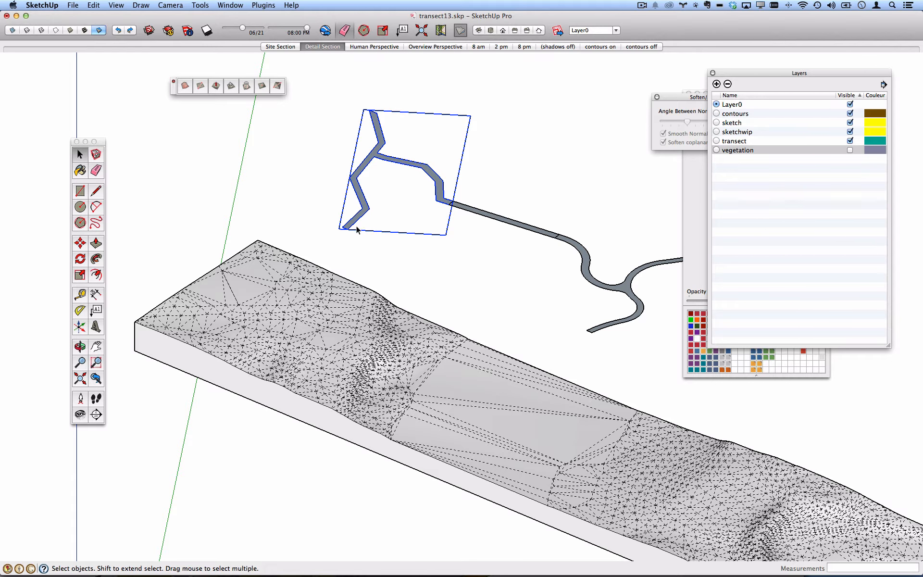
middle_click_drag(355, 247, 392, 344)
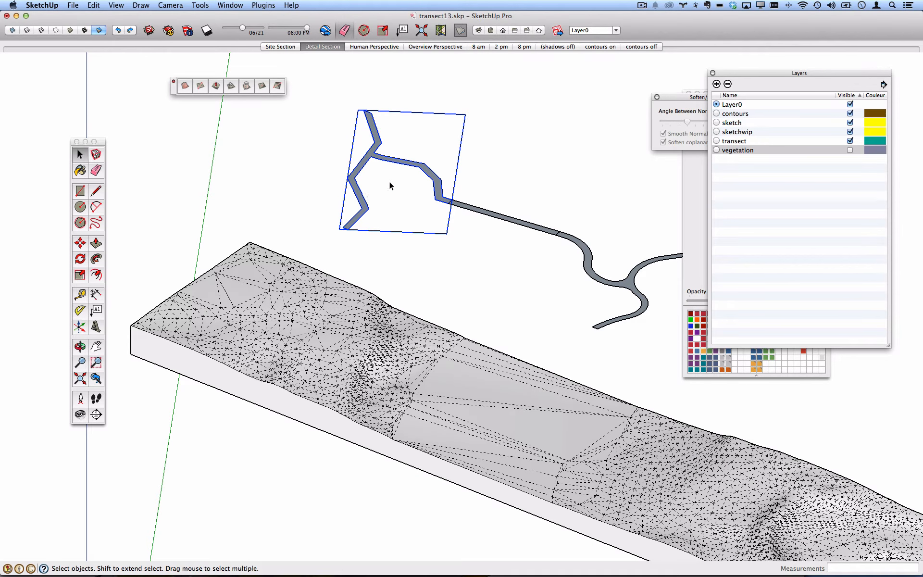
left_click(313, 180)
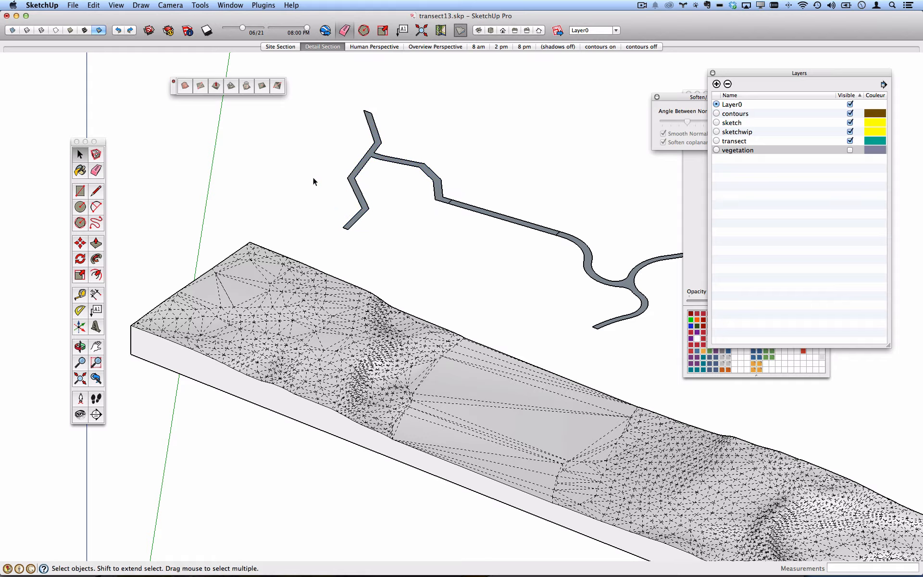
key("shift+h")
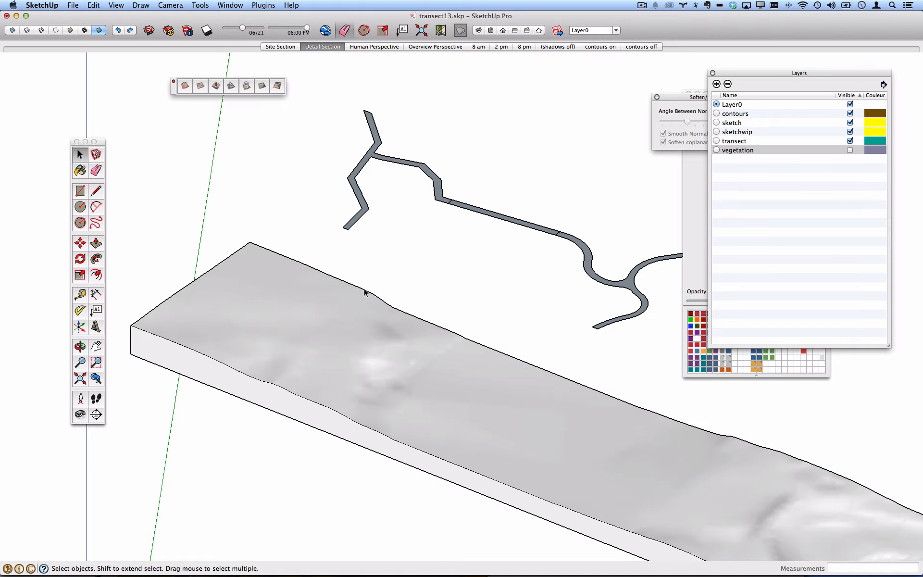
Select the angular path group together with the terrain surface and start Instant Road's Road from Face(s) command.
left_click(363, 163)
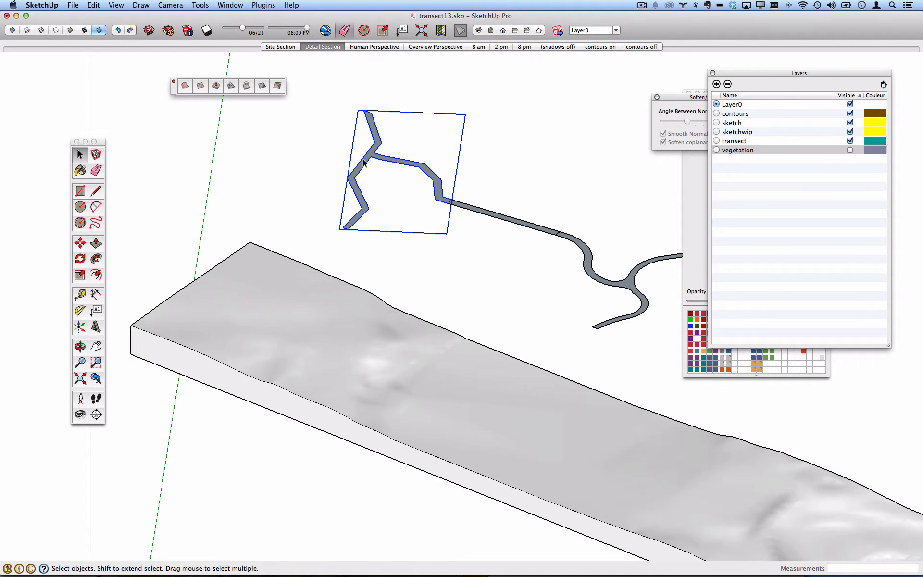
left_click(329, 330, "shift")
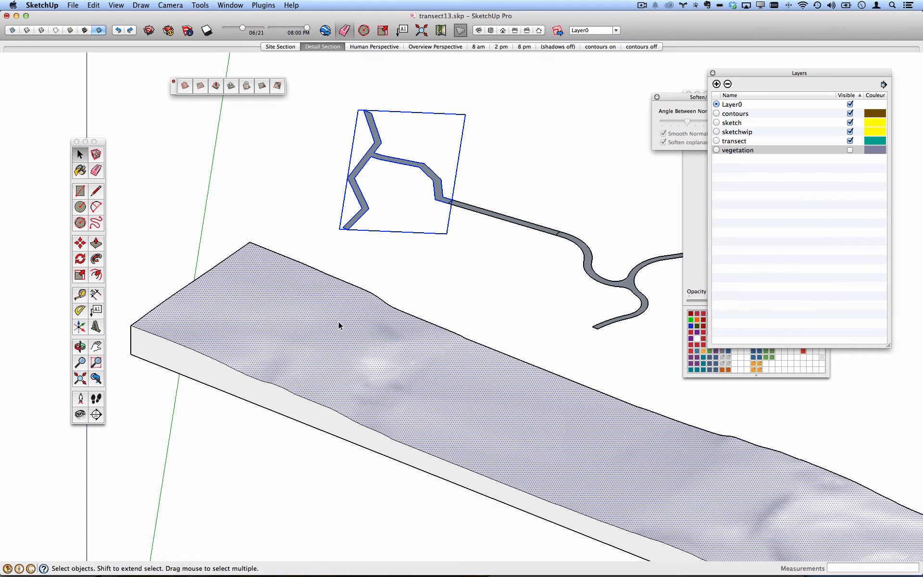
left_click(262, 7)
mouse_move(306, 123)
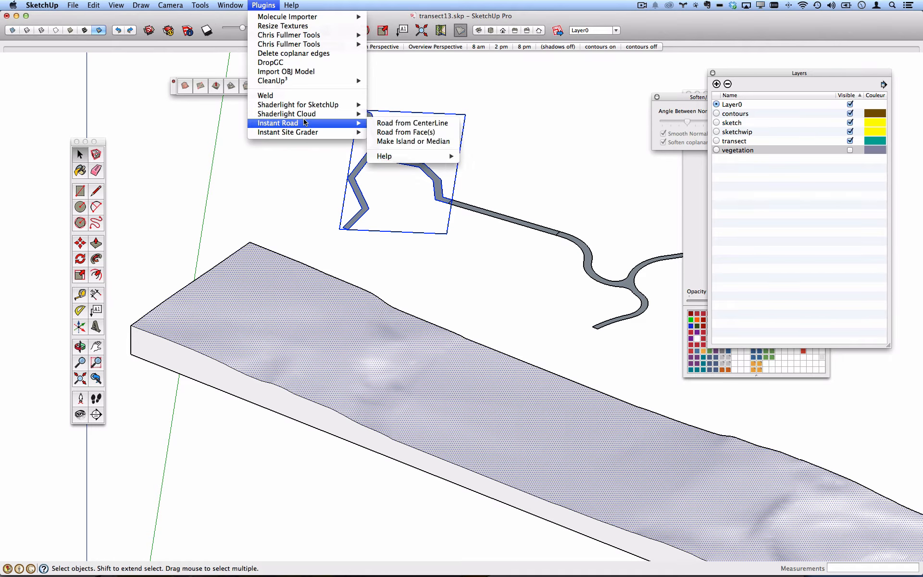
left_click(426, 131)
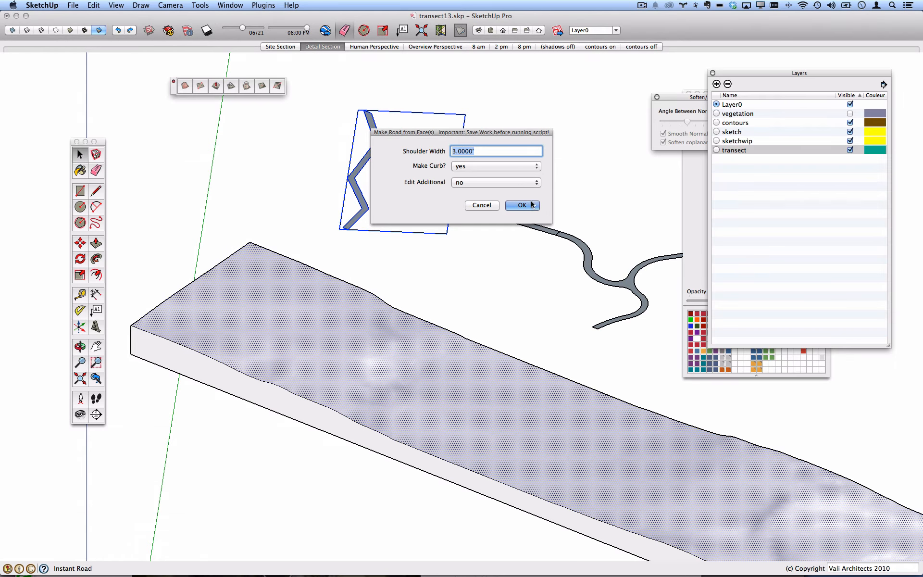
Keep Make Curb on yes, set Edit Additional to yes, and accept the road settings.
left_click(499, 165)
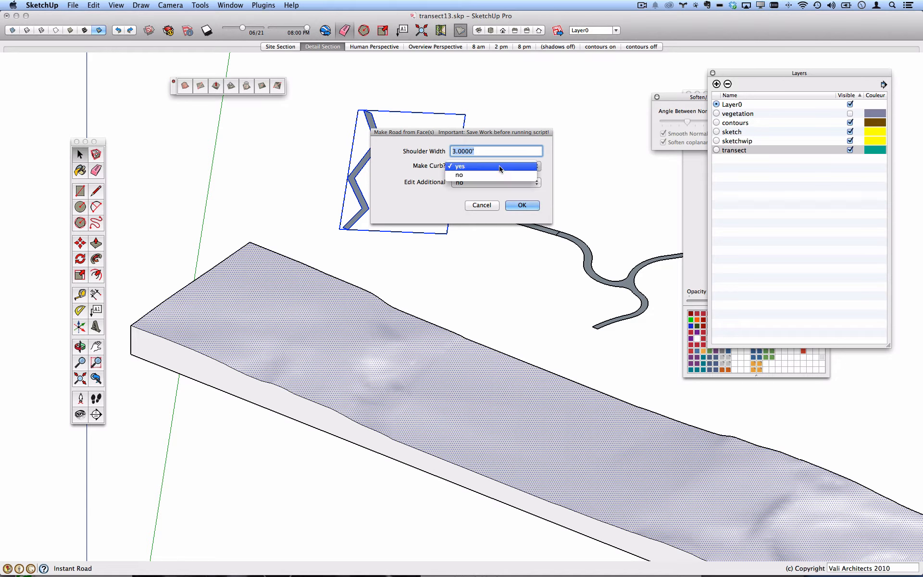
left_click(475, 167)
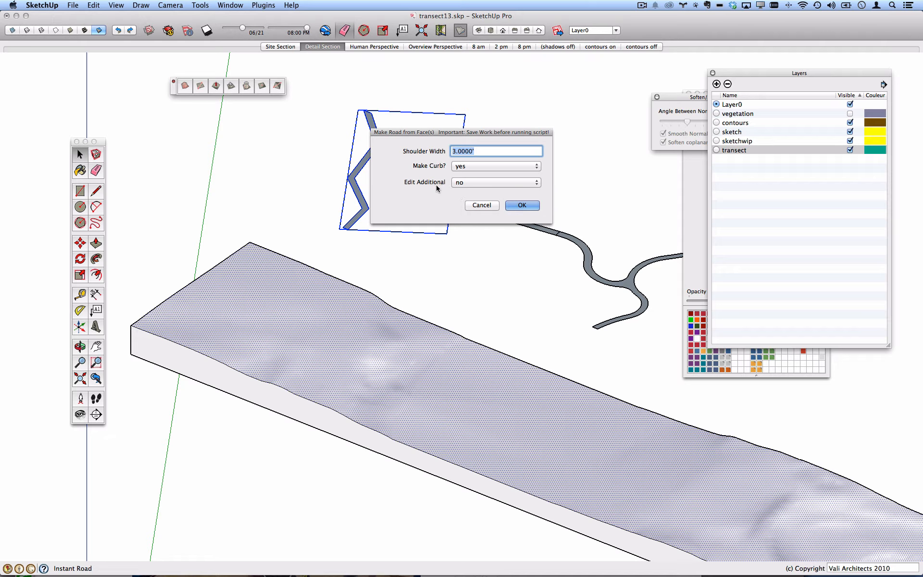
left_click(475, 182)
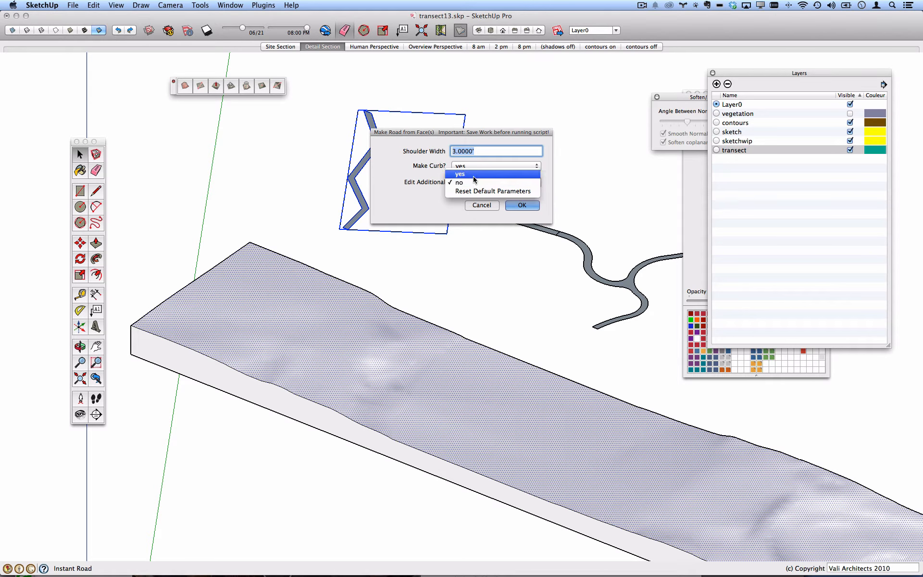
left_click(473, 175)
left_click(517, 205)
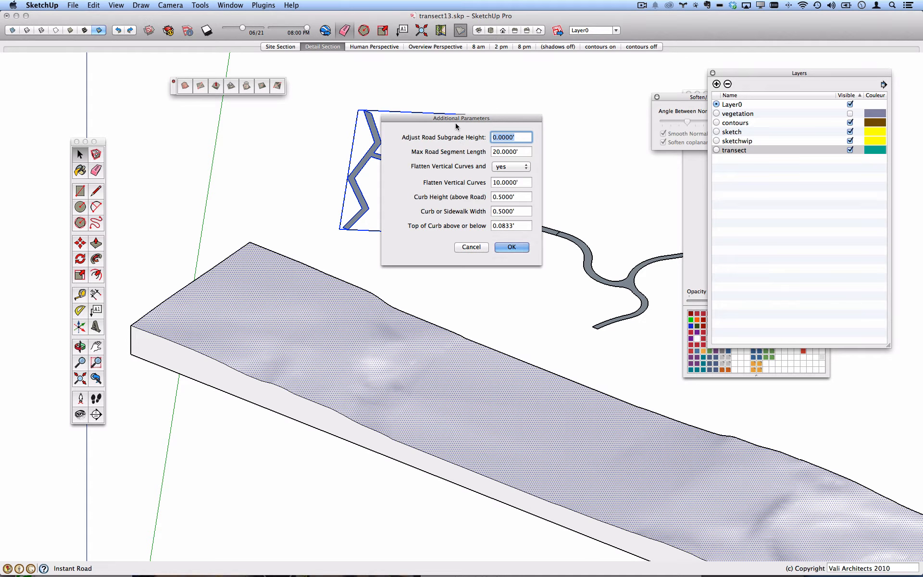
Enter 2' for Adjust Road Subgrade Height in the additional parameters and generate the road.
mouse_move(455, 119)
left_mouse_down()
mouse_move(498, 113)
mouse_move(455, 117)
left_mouse_up()
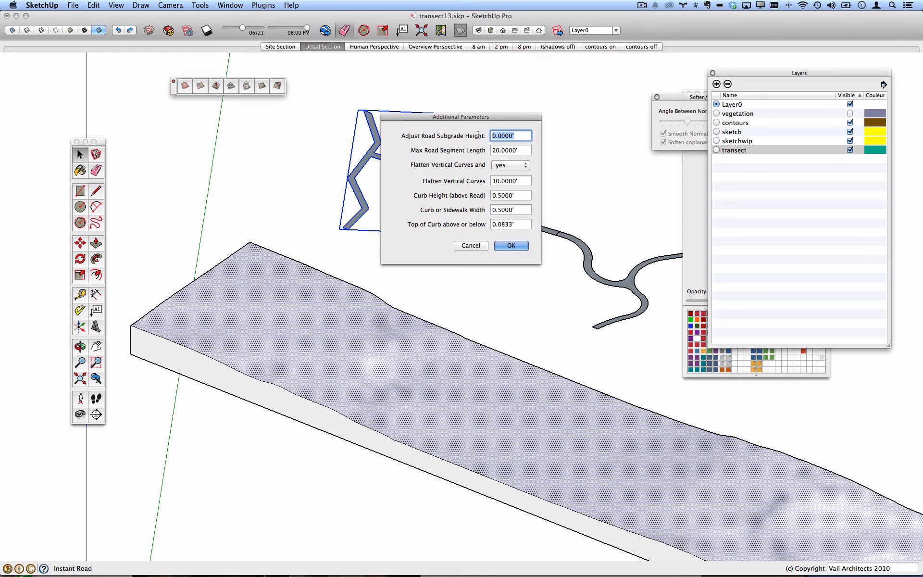
type("2'")
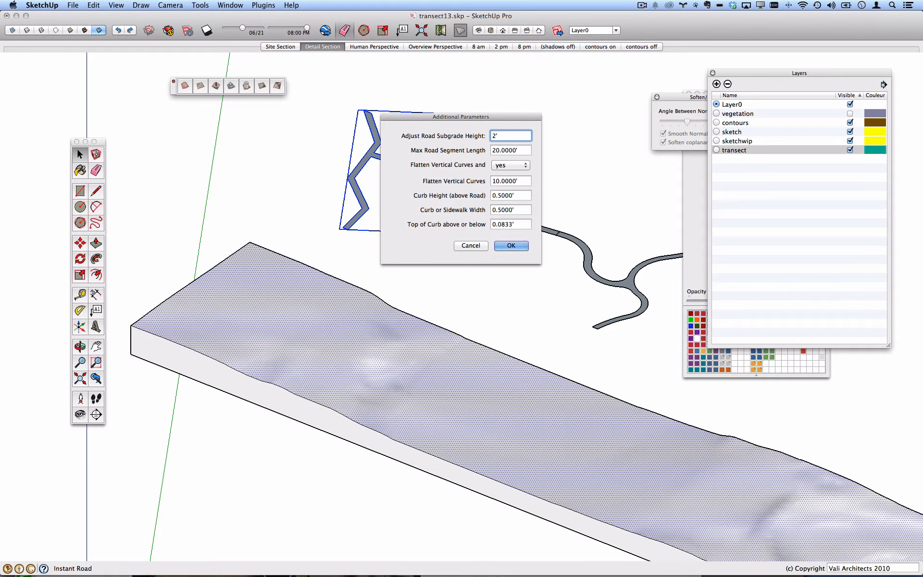
left_click_drag(515, 137, 477, 131)
left_click(512, 246)
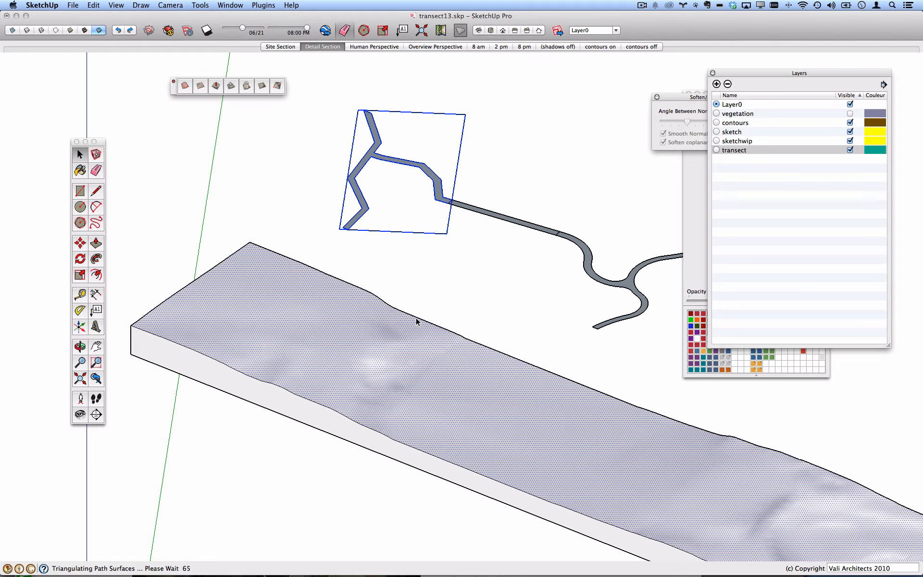
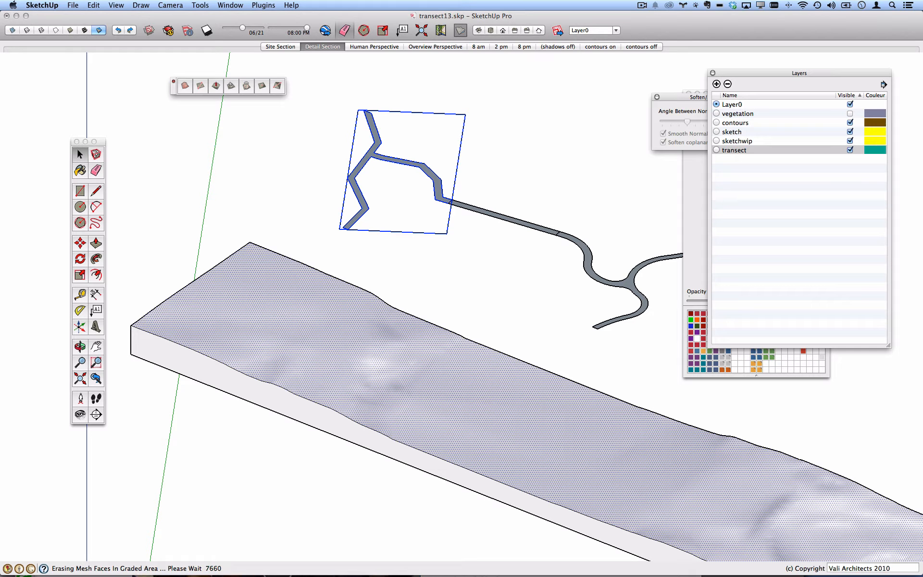
Switch to Chrome, review the Vali Architects SketchUp scripts list including Instant Road Nui, and return to SketchUp.
mouse_move(0, 129)
left_mouse_down()
mouse_move(429, 119)
mouse_move(642, 26)
left_mouse_up()
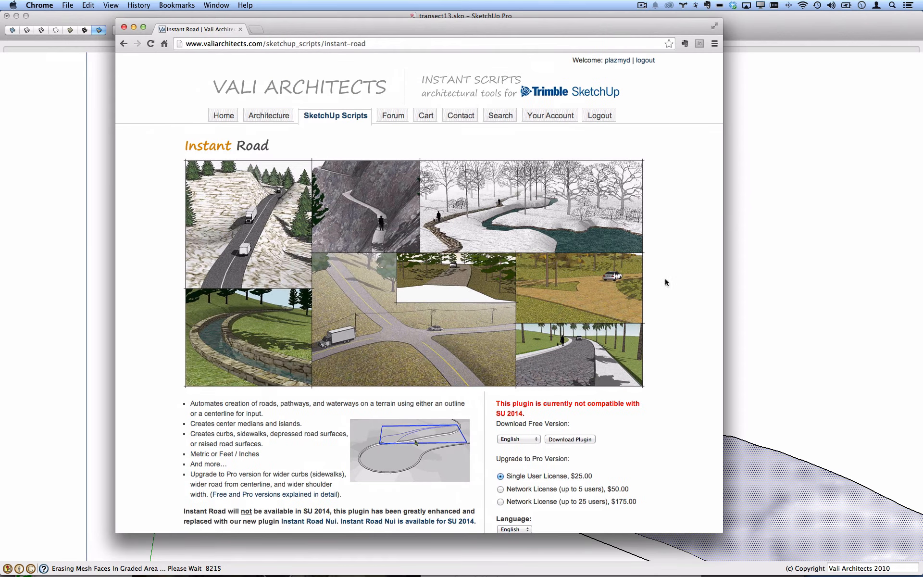
left_click(124, 44)
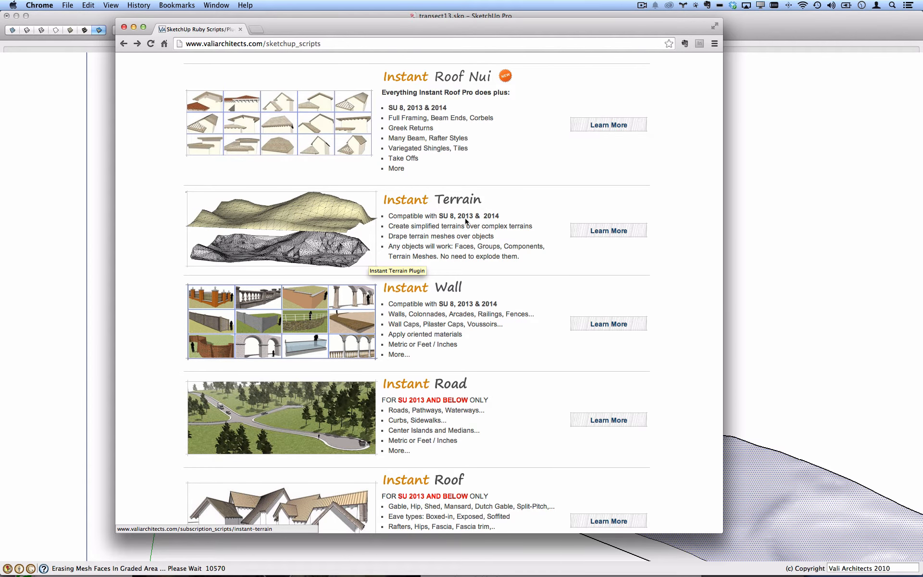
mouse_move(598, 28)
left_mouse_down()
mouse_move(449, 77)
mouse_move(0, 99)
mouse_move(684, 68)
mouse_move(647, 46)
left_mouse_up()
scroll(581, 144, "up", 3)
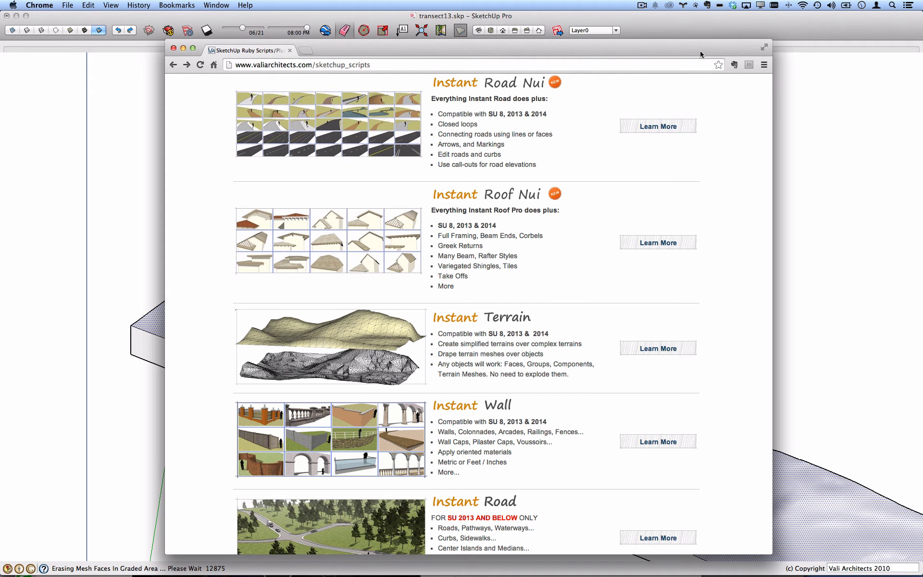
left_click_drag(700, 50, 0, 110)
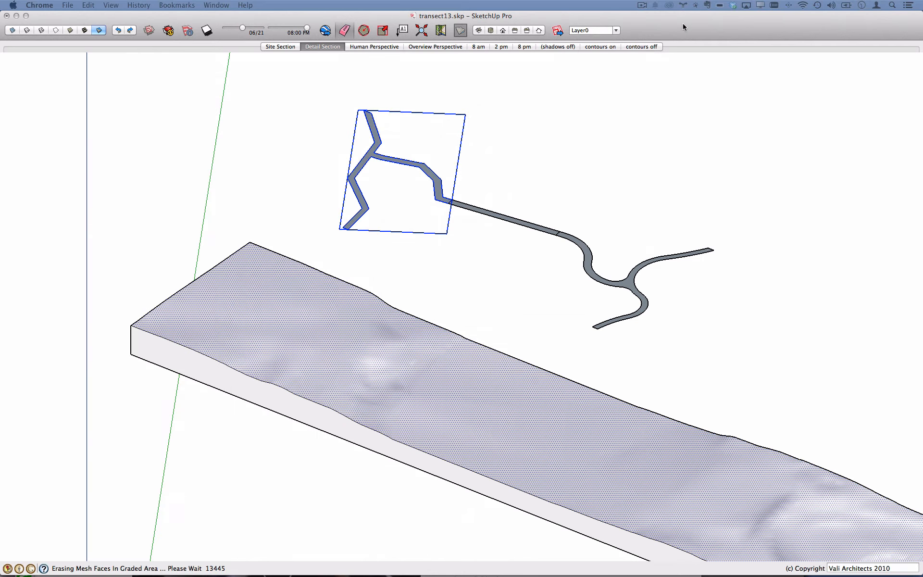
left_click(687, 24)
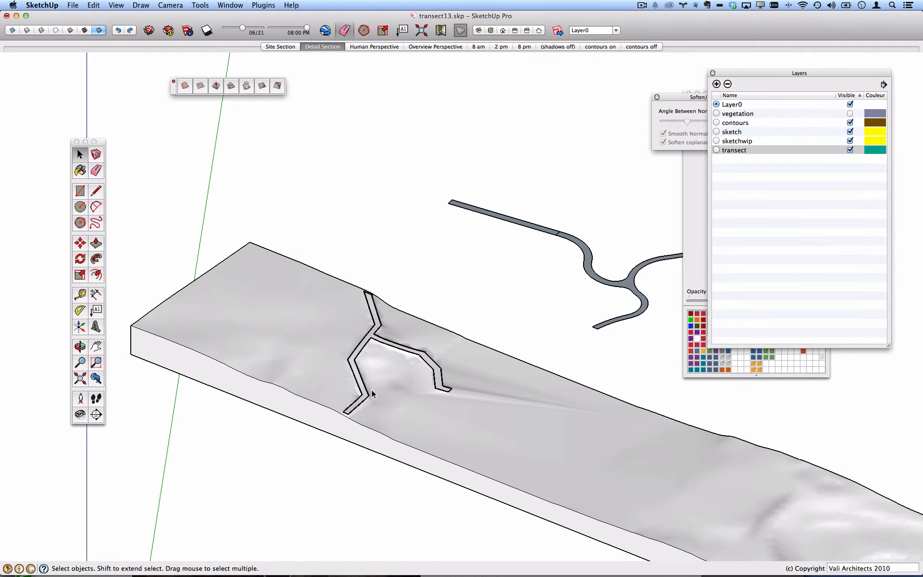
Show hidden geometry and examine the generated road's curbs, side slopes and surrounding terrain triangulation up close.
scroll(372, 389, "up", 1)
key("alt+h")
scroll(370, 388, "up", 12)
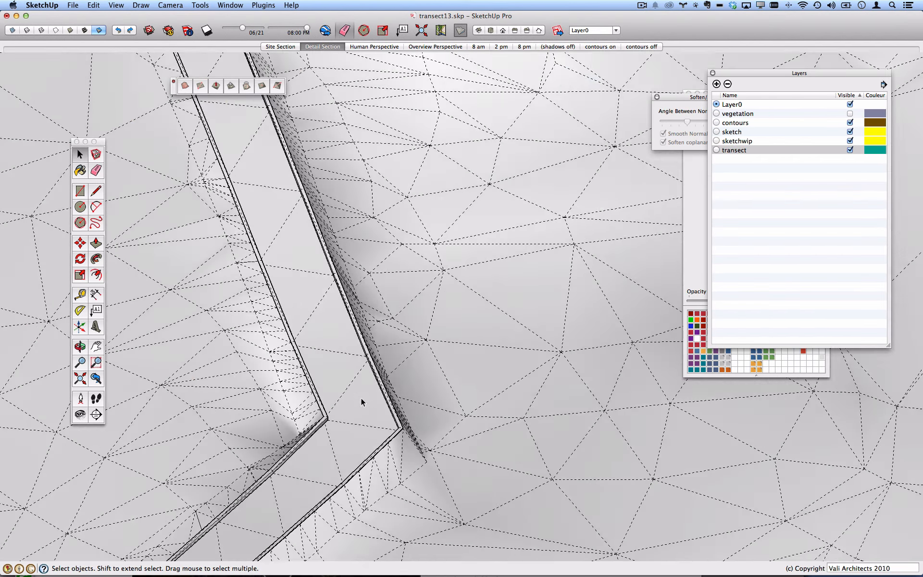
middle_click_drag(361, 402, 360, 325)
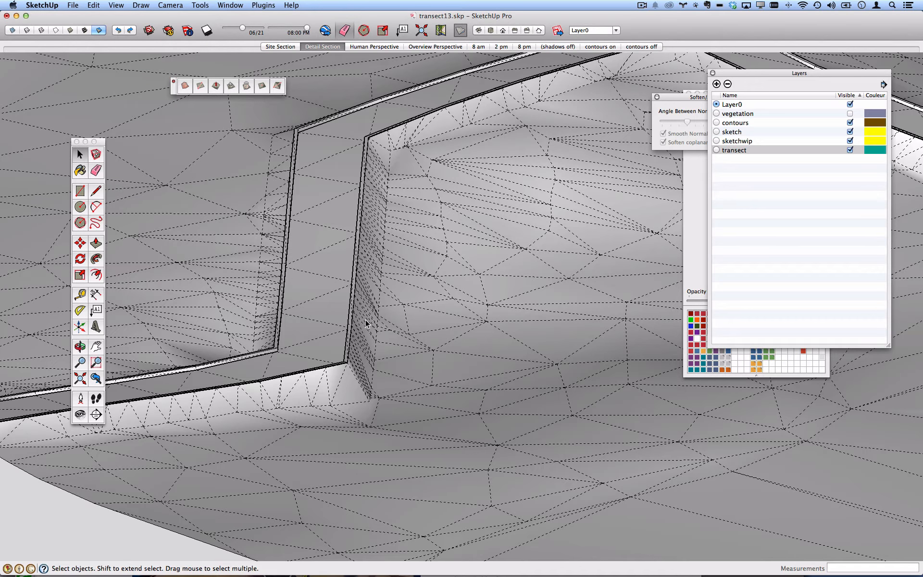
middle_click_drag(375, 327, 498, 303)
scroll(498, 303, "up", 5)
middle_click_drag(497, 375, 415, 375)
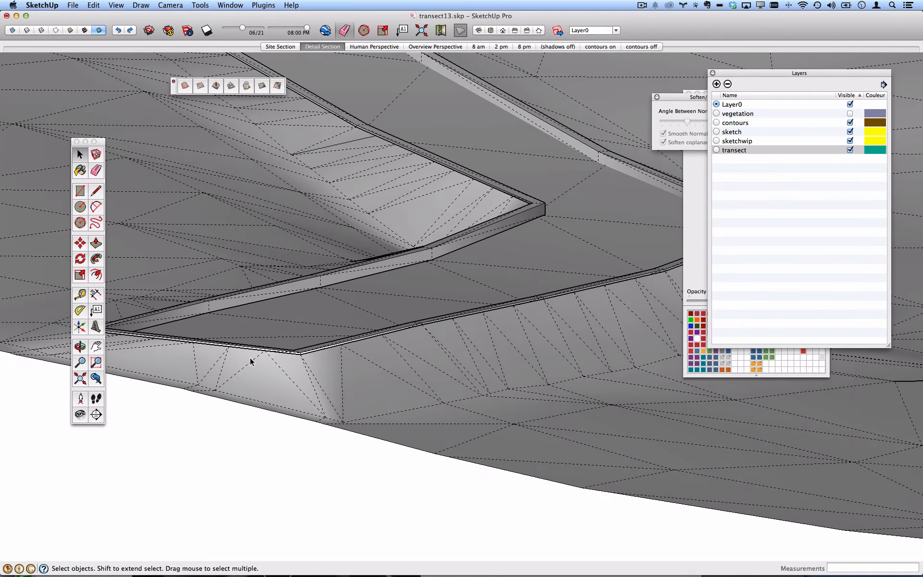
scroll(253, 361, "down", 5)
scroll(360, 325, "up", 2)
middle_click_drag(327, 317, 395, 312)
scroll(403, 308, "up", 4)
scroll(412, 310, "down", 8)
middle_click_drag(438, 263, 297, 257)
scroll(428, 298, "up", 3)
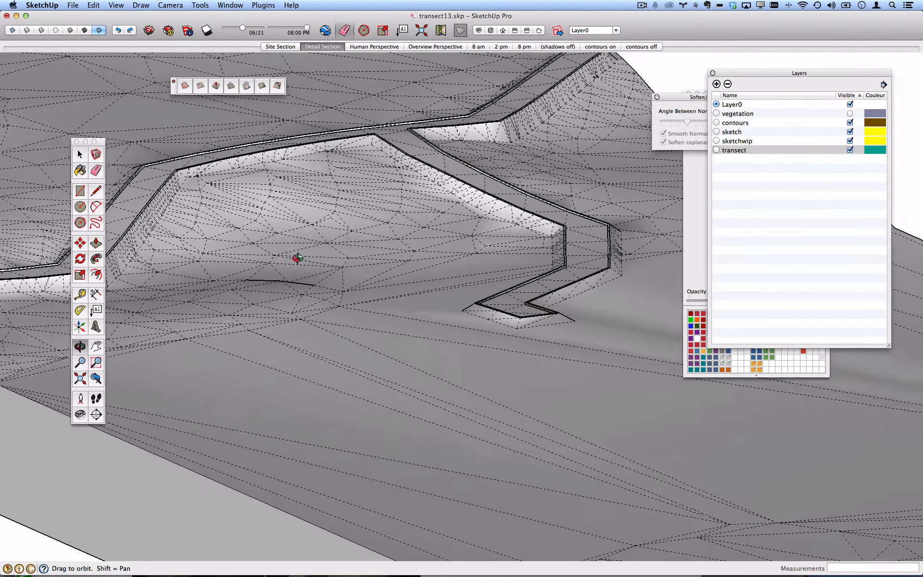
Examine the end of the road's side branch and how the graded terrain meets it, from several angles.
scroll(571, 309, "up", 5)
middle_click_drag(571, 309, 178, 342)
scroll(411, 274, "down", 6)
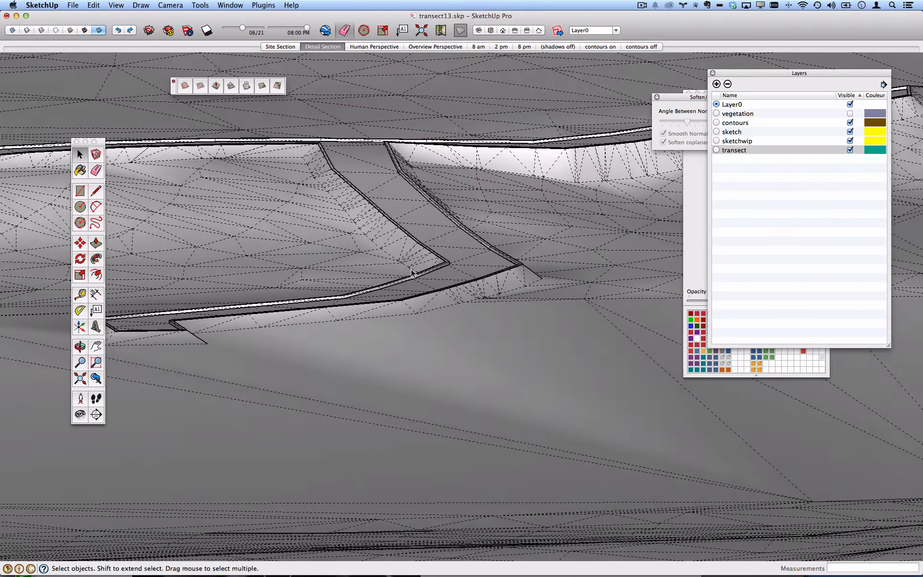
middle_click_drag(404, 274, 510, 417)
scroll(432, 332, "down", 4)
scroll(352, 294, "down", 4)
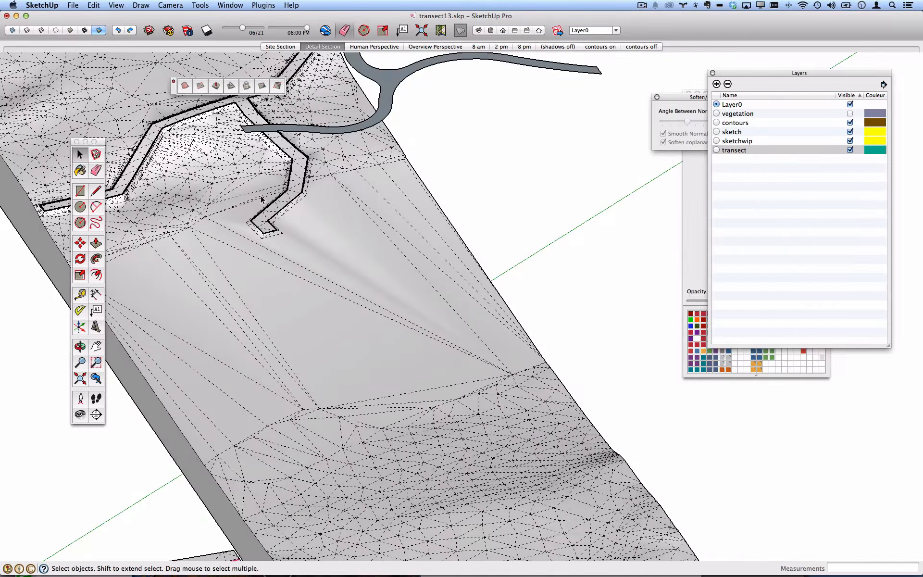
middle_click_drag(264, 134, 322, 353, "shift")
scroll(373, 253, "up", 6)
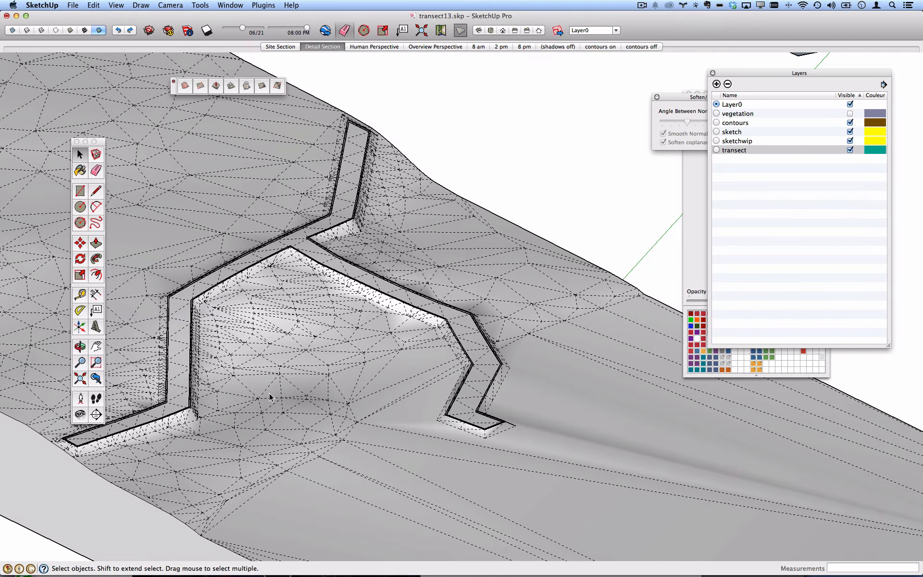
scroll(457, 405, "up", 10)
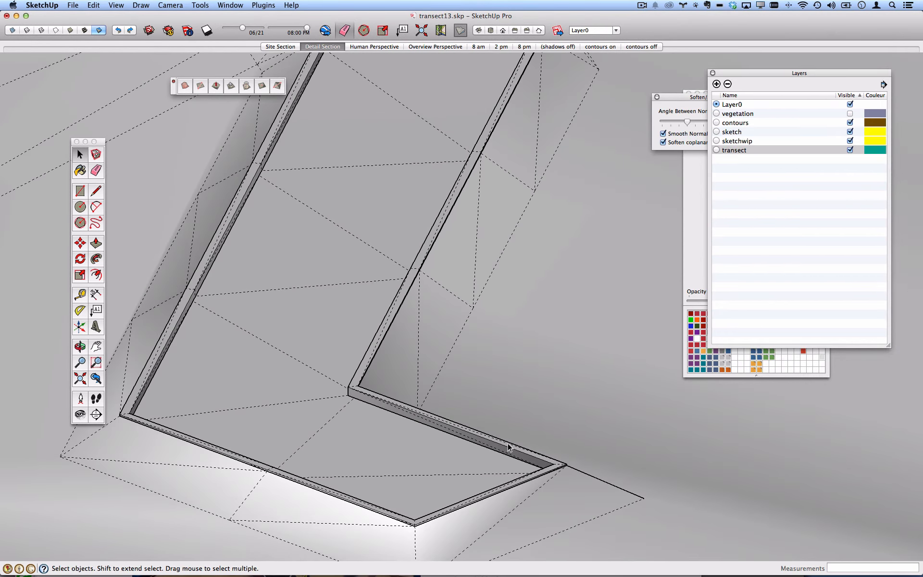
Select the generated curb group and move it straight up off the road surface.
left_click(508, 447)
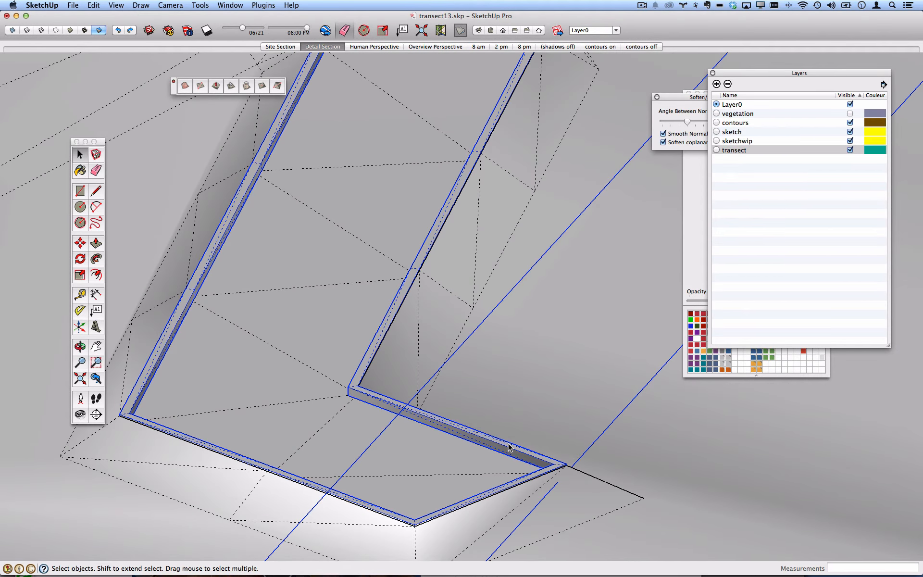
scroll(508, 447, "down", 5)
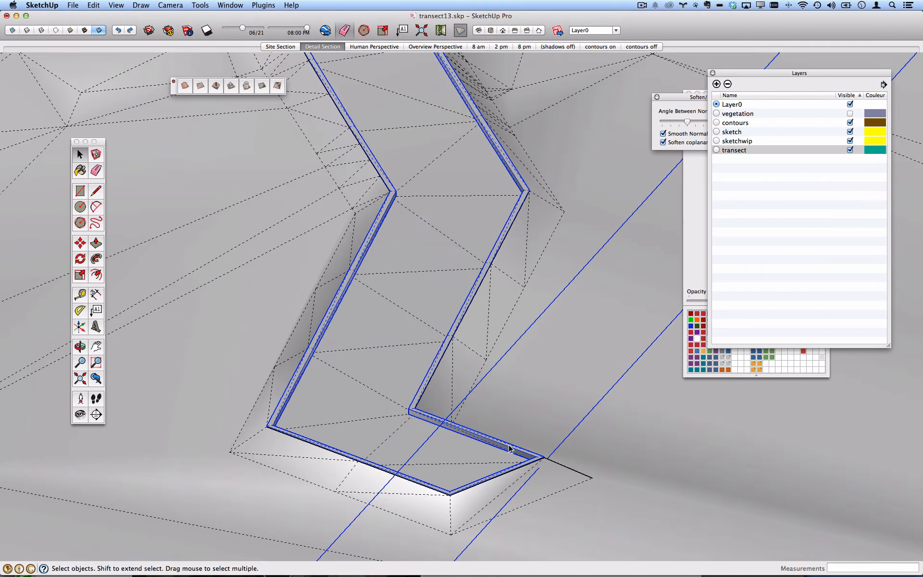
scroll(509, 448, "down", 3)
key("m")
left_click(513, 448)
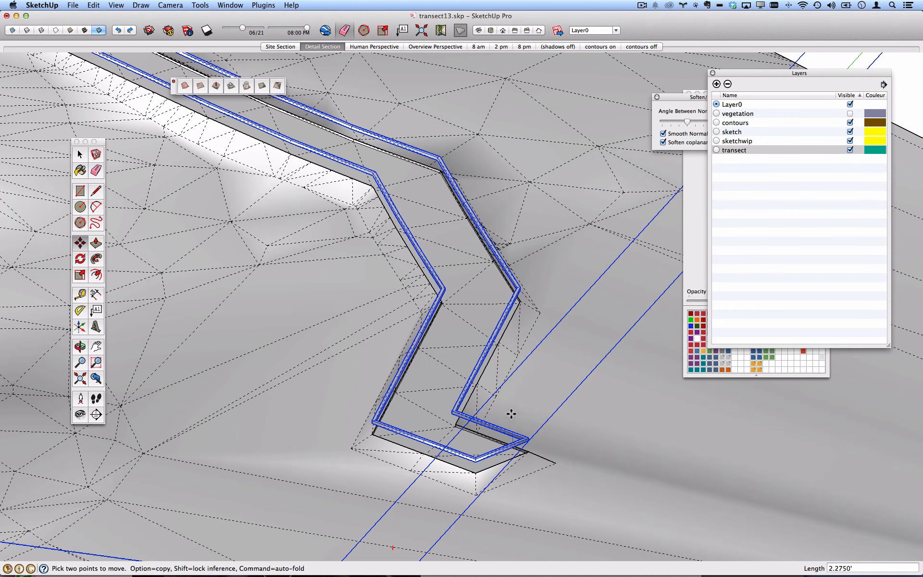
Select the road surface group and move it up about 4.9' above the terrain, just below the raised curbs.
key("space")
left_click(447, 405)
key("m")
left_click(448, 404)
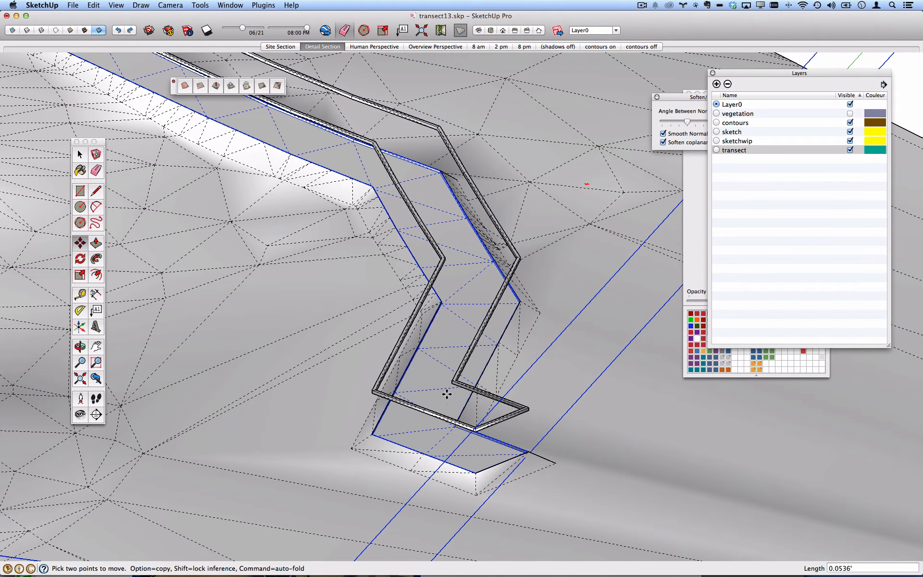
left_click(447, 375)
scroll(417, 405, "down", 5)
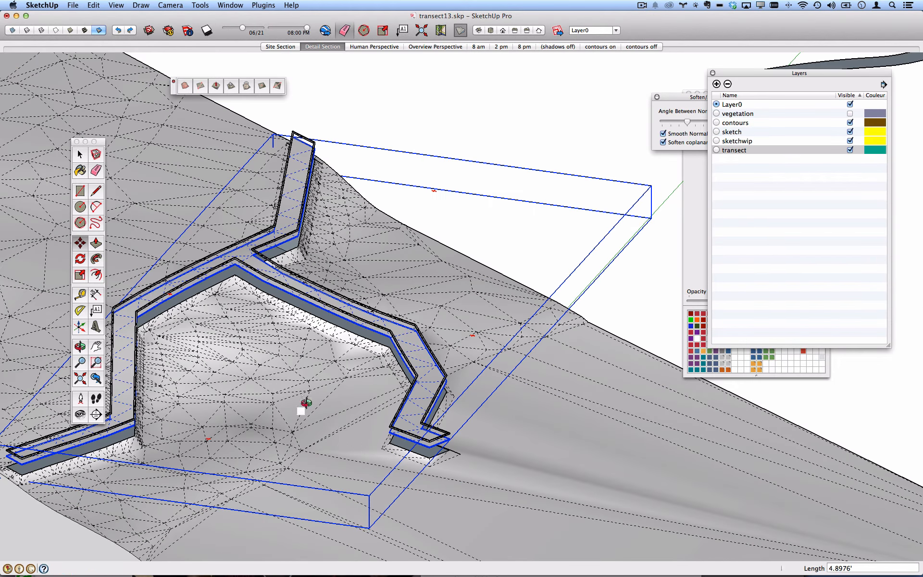
Undo the upward moves of the road surface and curb groups.
middle_click_drag(301, 405, 489, 333)
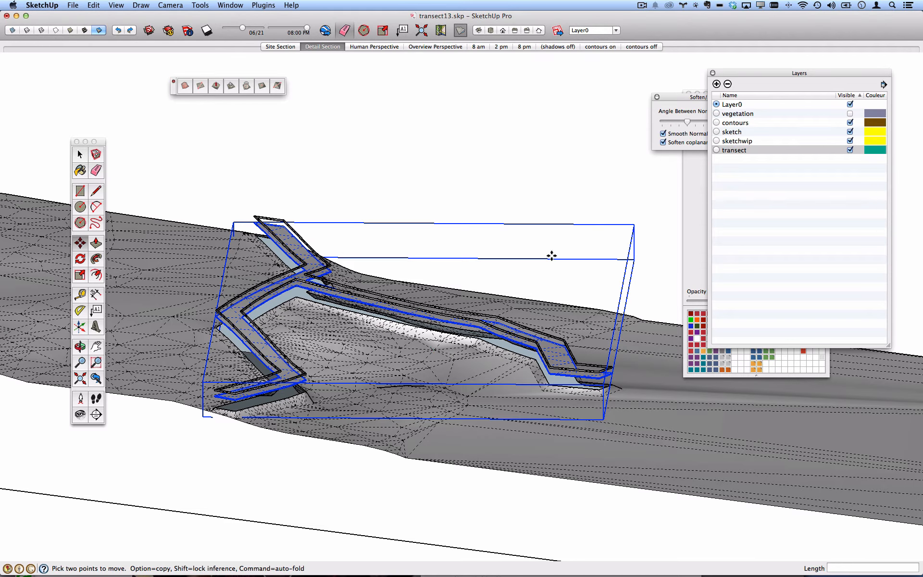
key("super+z")
key("super+z")
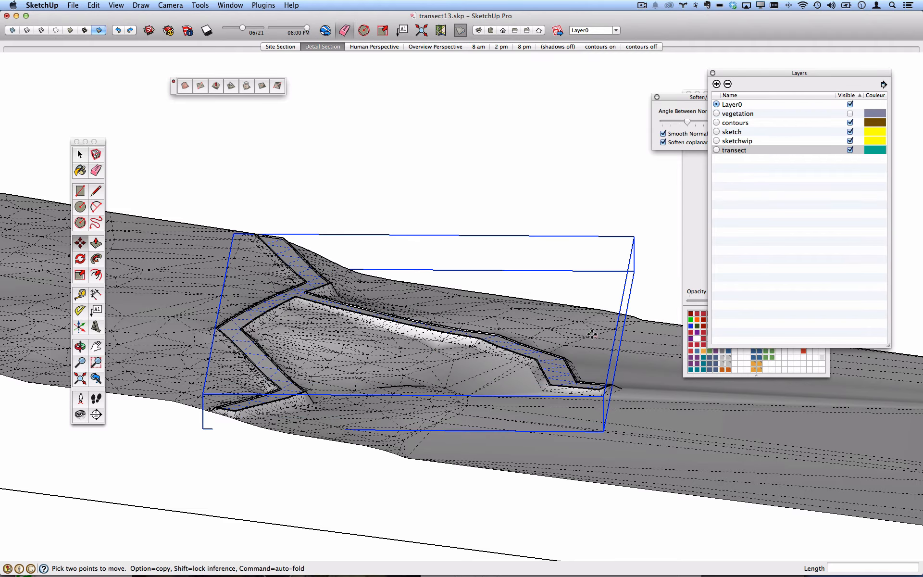
With hidden geometry turned off, generate a curbed road with 3' shoulders from the curved path group on the terrain using Instant Road.
scroll(577, 337, "down", 3)
key("space")
left_click(455, 221)
middle_click_drag(371, 334, 412, 232)
left_click(409, 165)
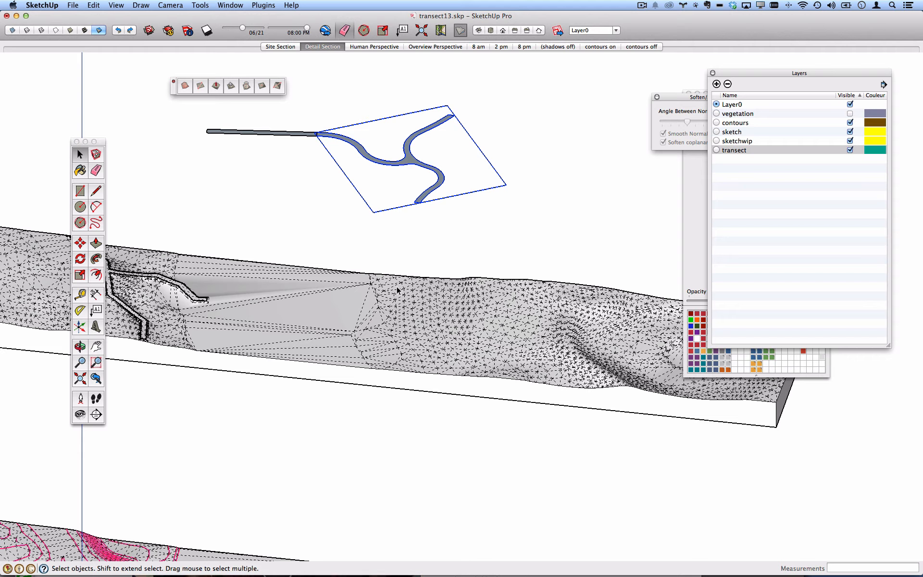
left_click(374, 312, "shift")
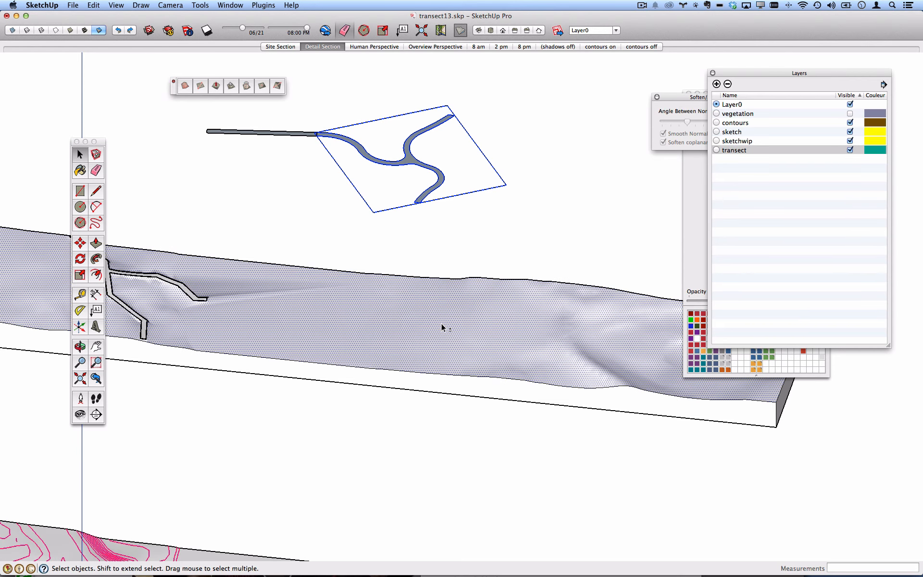
left_click(263, 5)
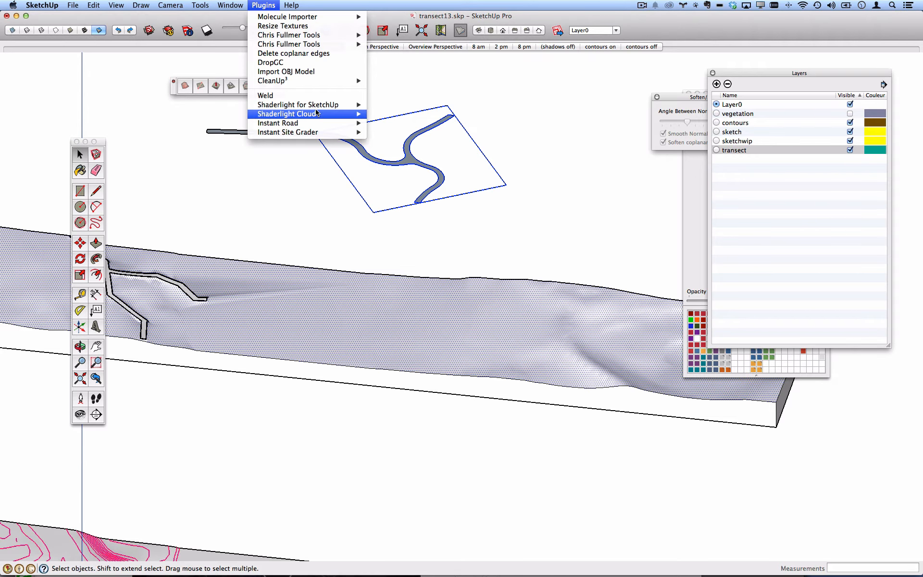
mouse_move(310, 125)
left_click(420, 132)
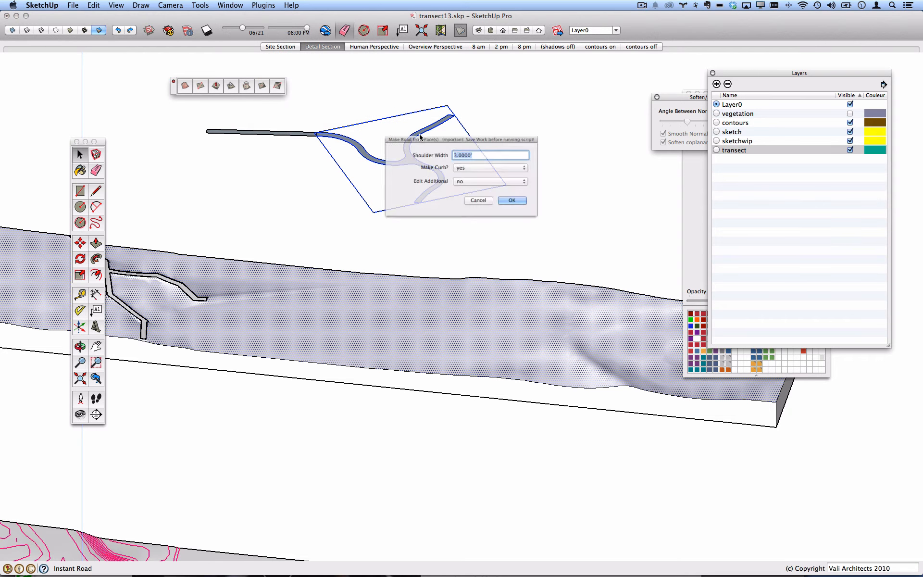
left_click(520, 206)
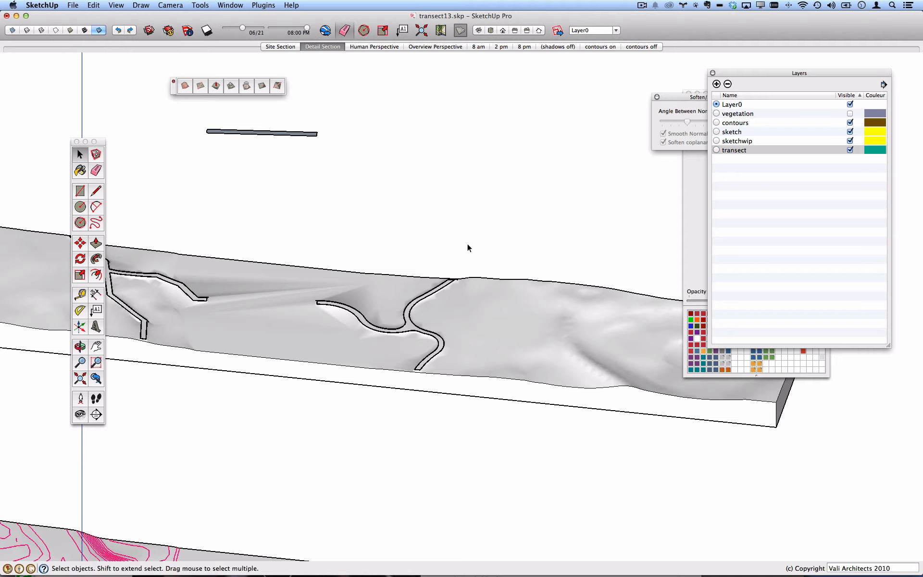
Examine the new curved road, its graded side slopes and the branch end near the terrain's long edge.
middle_click_drag(424, 253, 634, 339)
scroll(466, 358, "up", 5)
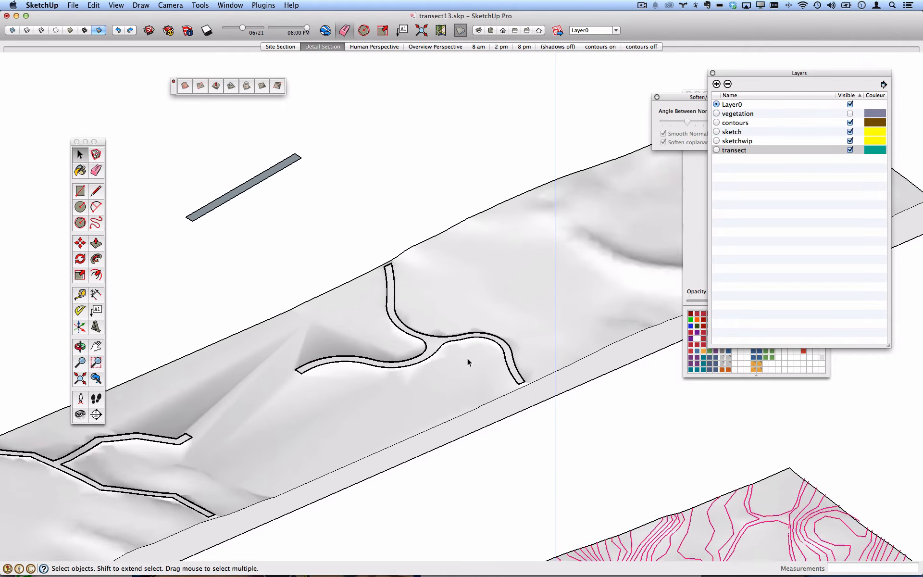
middle_click_drag(401, 355, 510, 280)
scroll(393, 354, "up", 2)
scroll(383, 302, "down", 2)
scroll(422, 240, "down", 2)
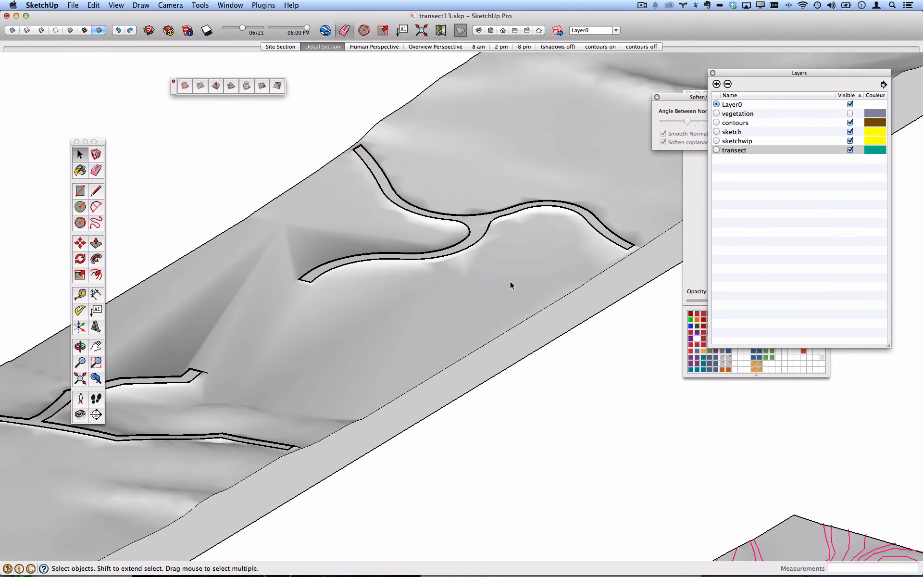
scroll(631, 253, "up", 3)
middle_click_drag(630, 253, 219, 209)
middle_click_drag(316, 230, 470, 267)
scroll(565, 274, "up", 5)
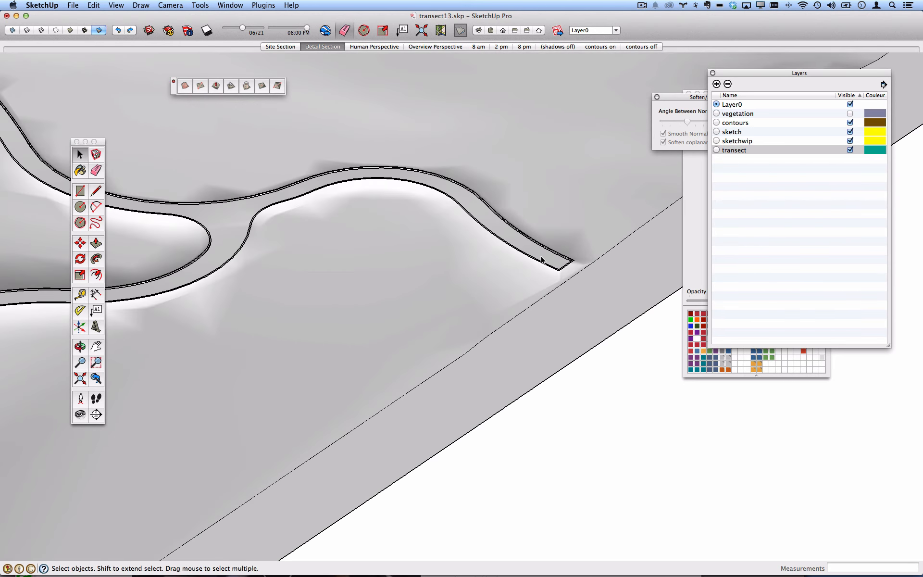
scroll(566, 273, "up", 5)
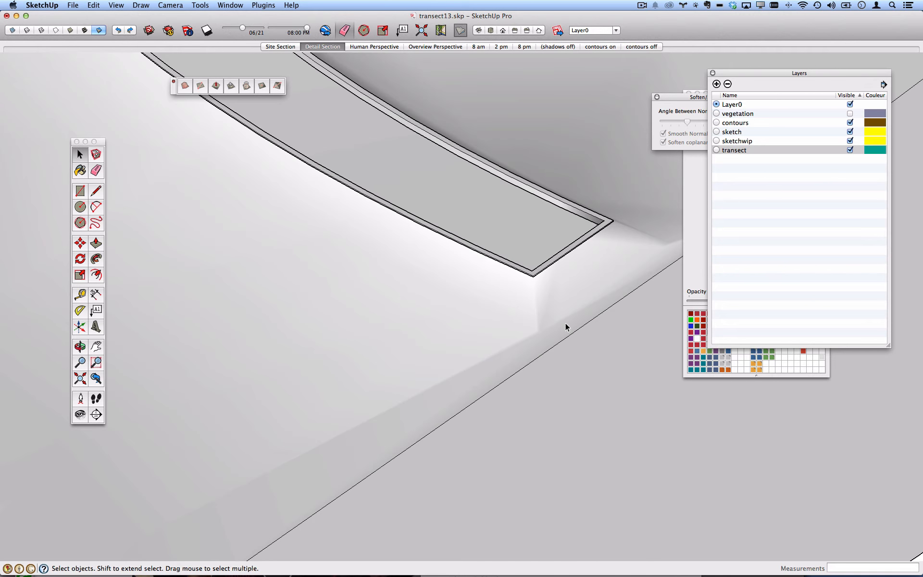
left_click(612, 330)
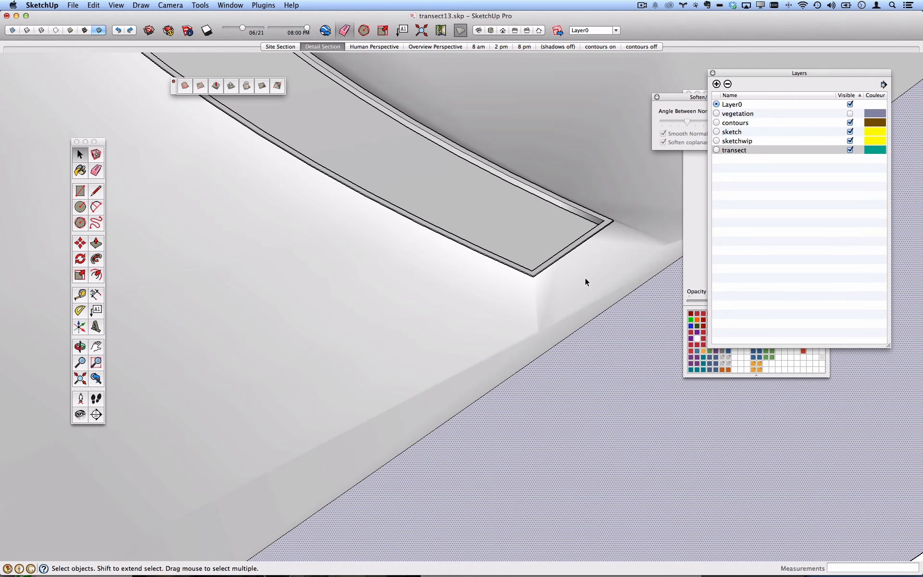
left_click(562, 242)
Place a section plane on the long vertical side face of the terrain.
scroll(583, 241, "down", 5)
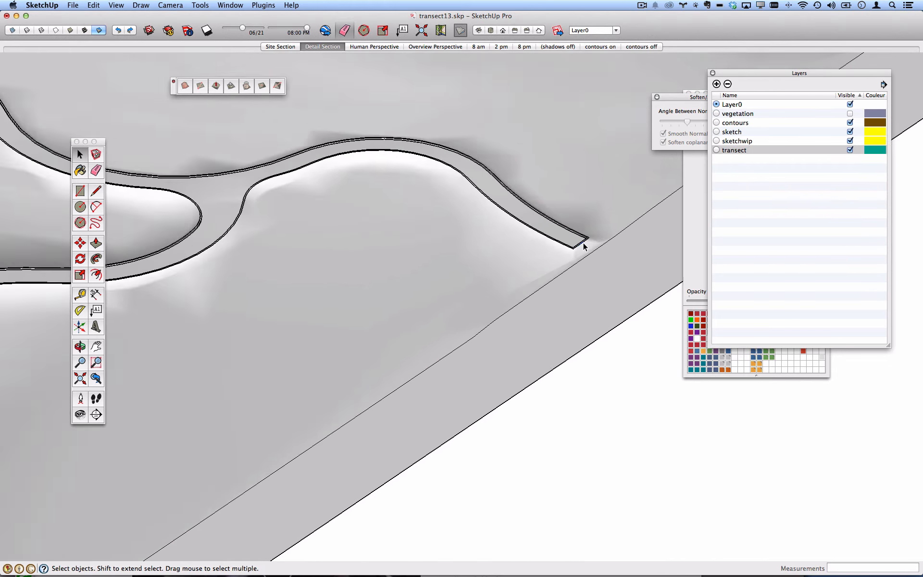
scroll(584, 246, "down", 3)
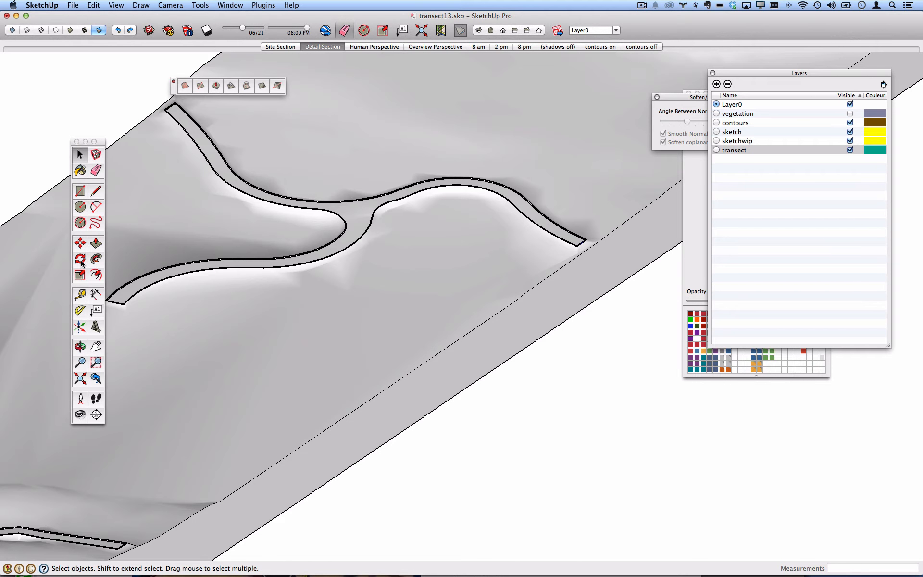
left_click(96, 414)
left_click(515, 325)
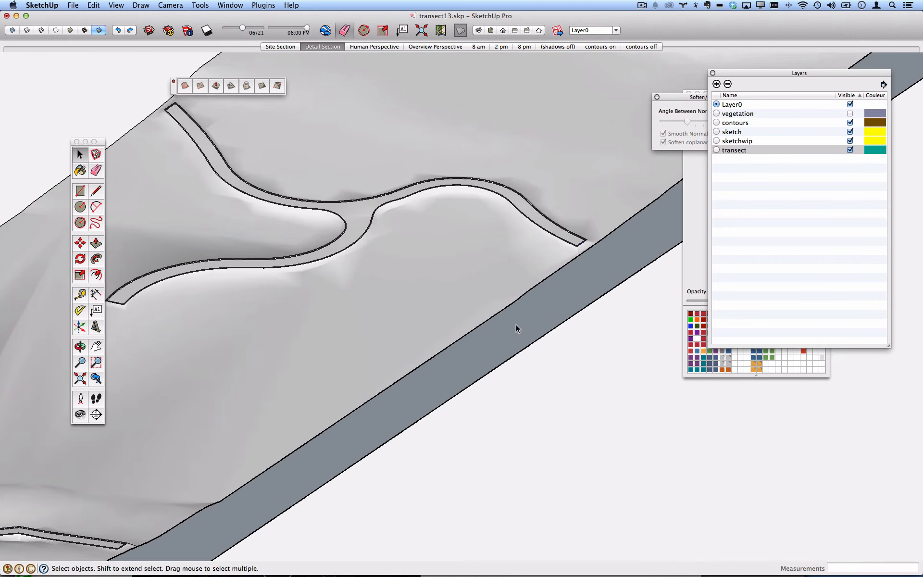
Select the section plane and move it about 20' inward so it cuts through the road ends.
scroll(515, 324, "down", 10)
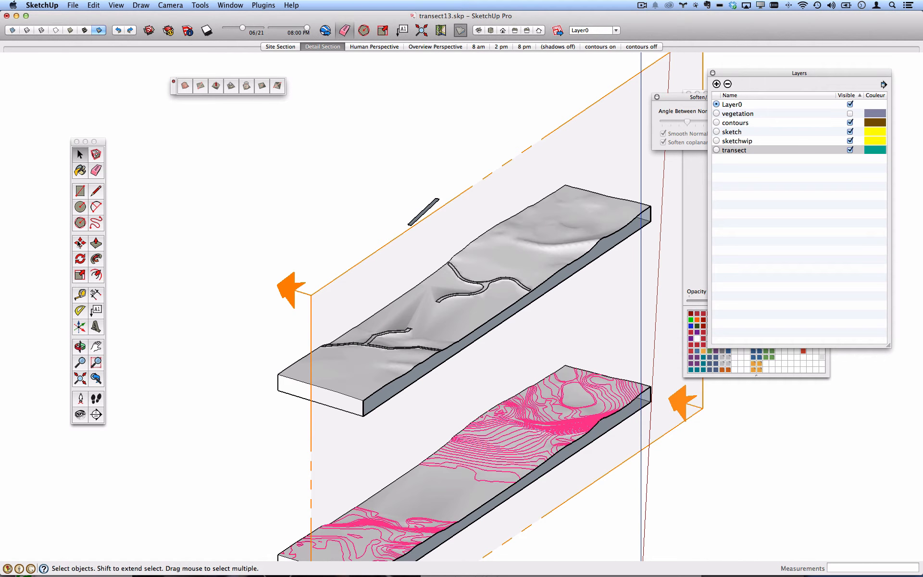
left_click(80, 242)
left_click(328, 296)
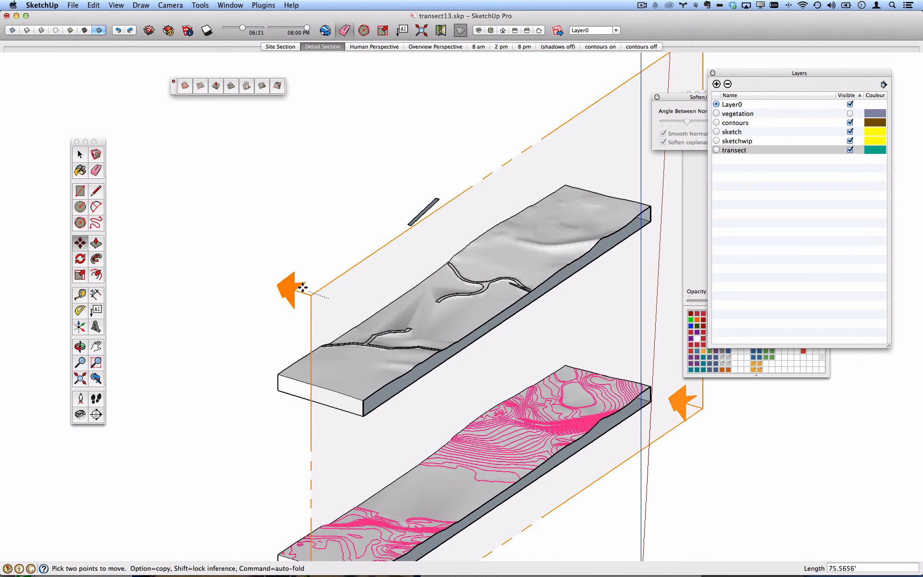
key("Escape")
left_click(80, 154)
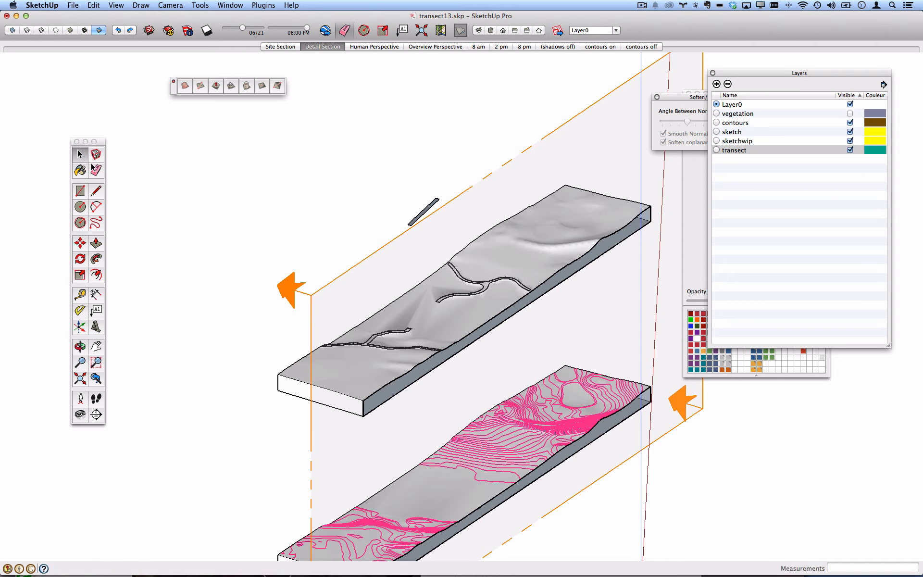
left_click(323, 301)
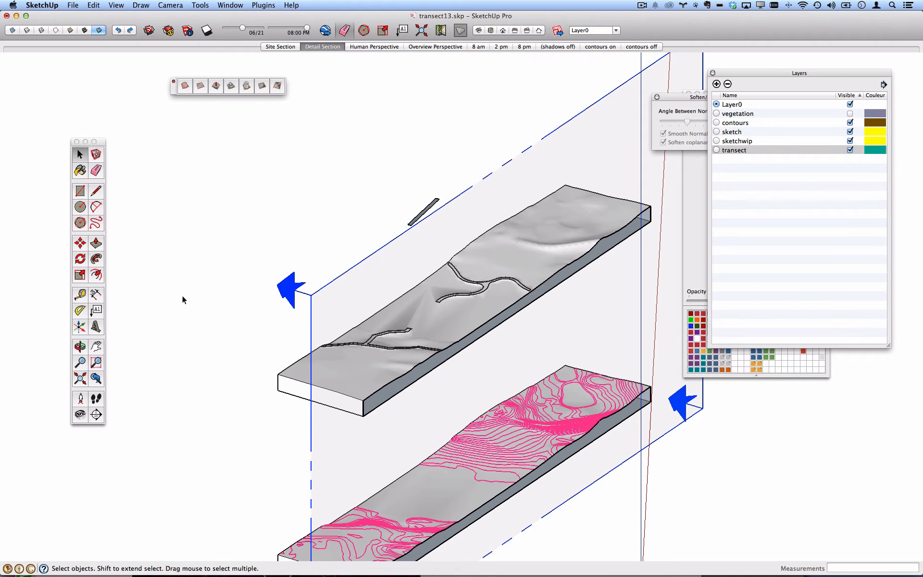
left_click(261, 255)
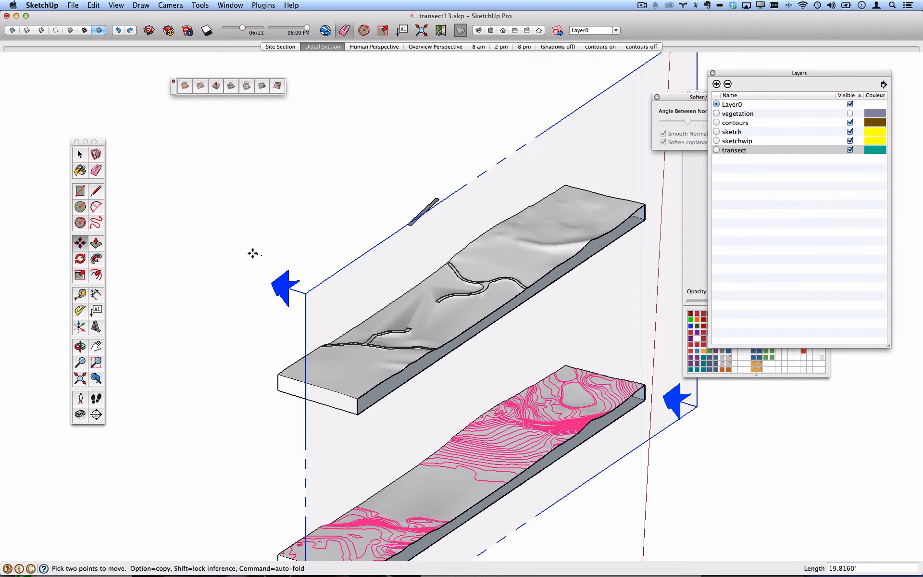
left_click(254, 254)
Check the cut along the terrain edge and road ends, and delete the section plane.
scroll(423, 315, "up", 8)
middle_click_drag(447, 385, 237, 332)
scroll(315, 330, "down", 8)
scroll(375, 273, "down", 10)
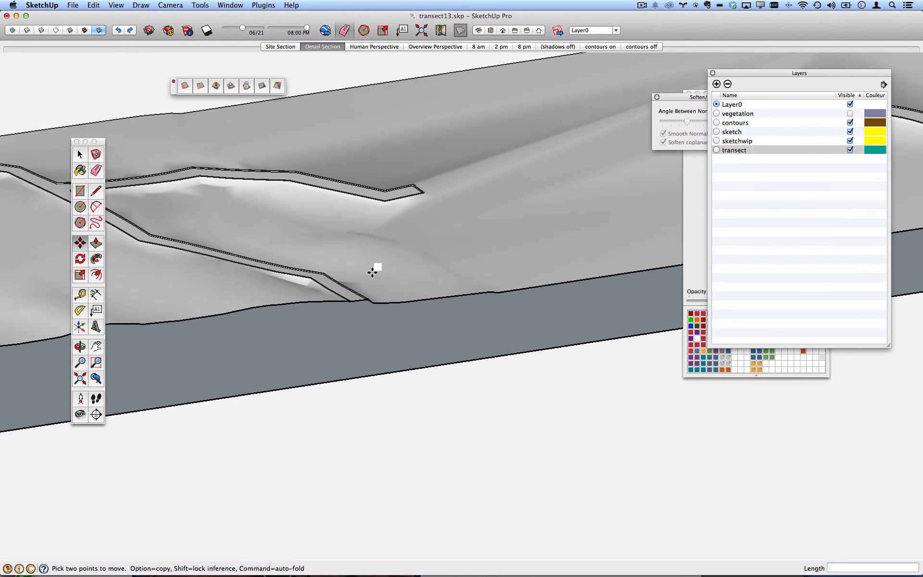
scroll(337, 269, "down", 10)
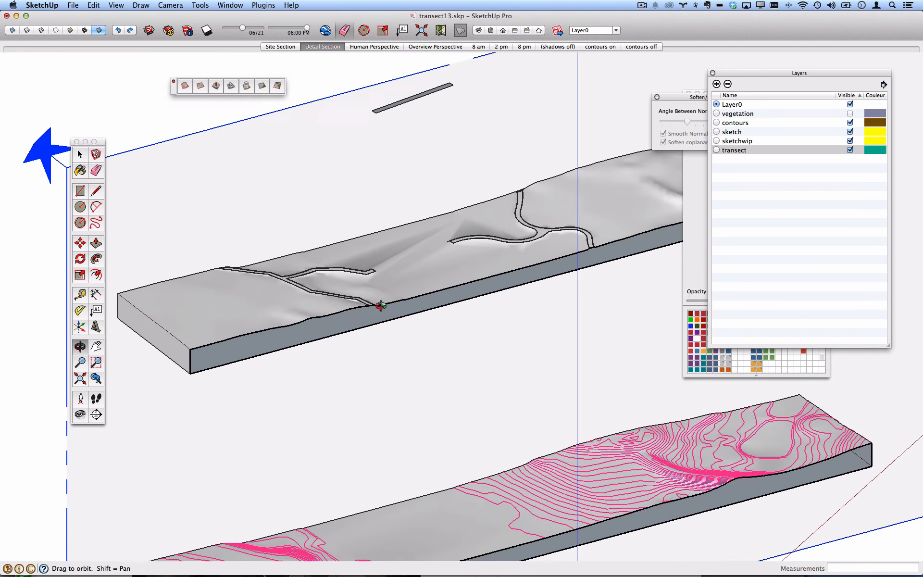
left_click(80, 155)
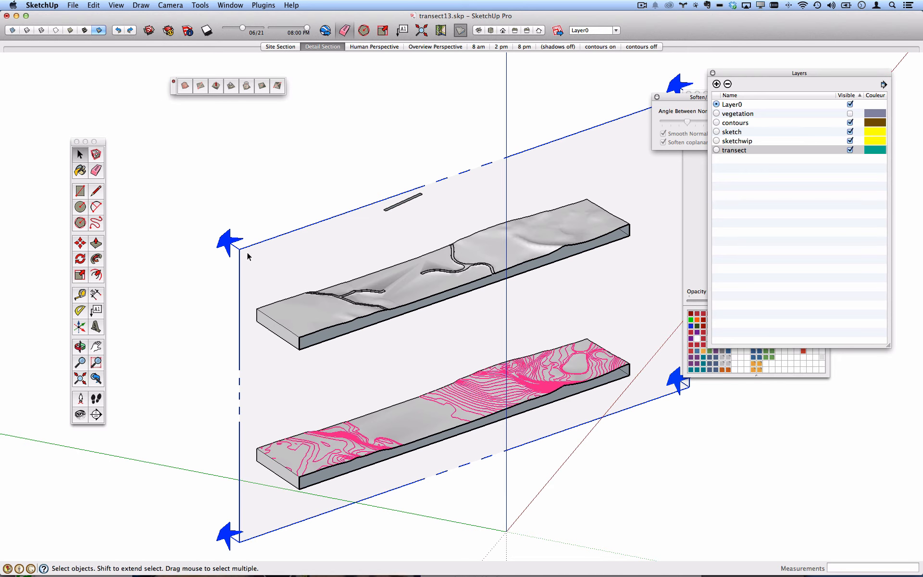
key("Delete")
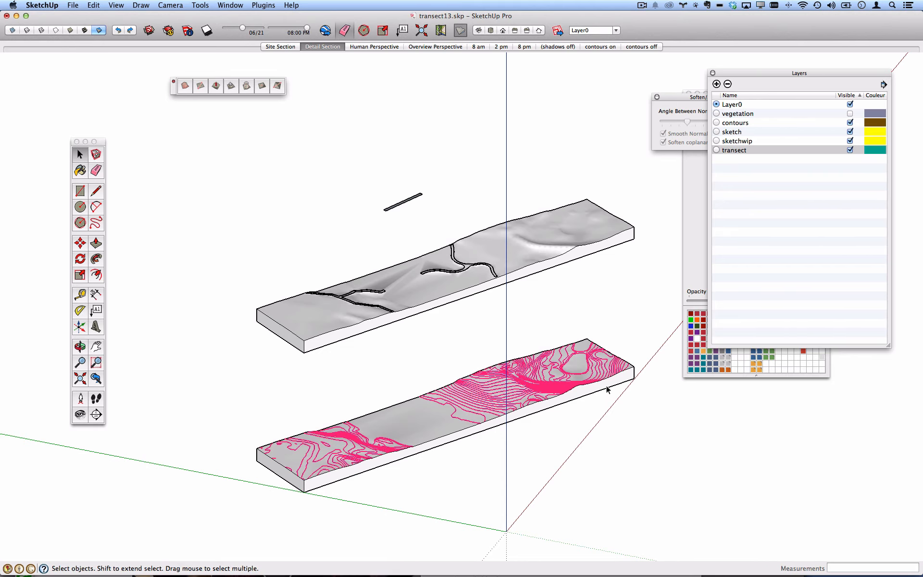
Select the first road's curb group and examine its end near the terrain's long edge up close.
scroll(356, 344, "up", 8)
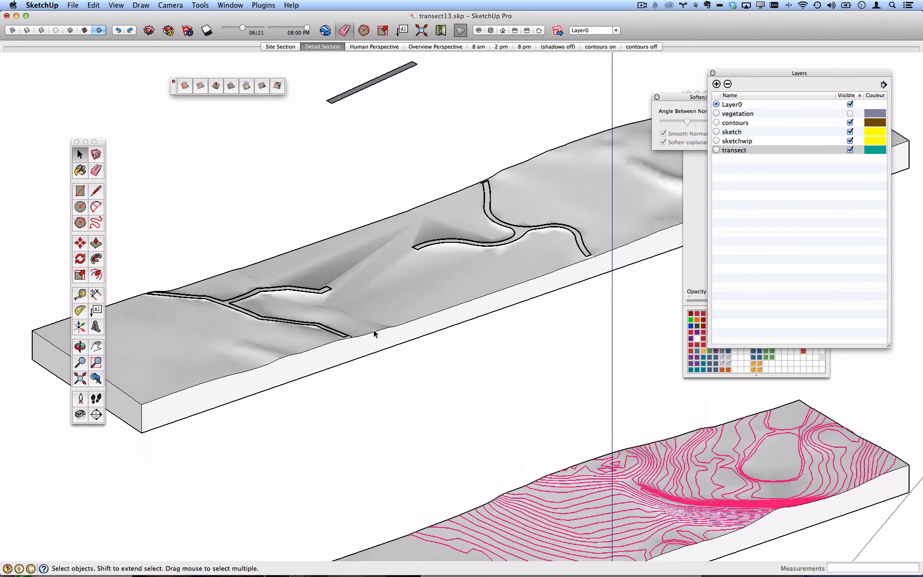
scroll(338, 341, "up", 6)
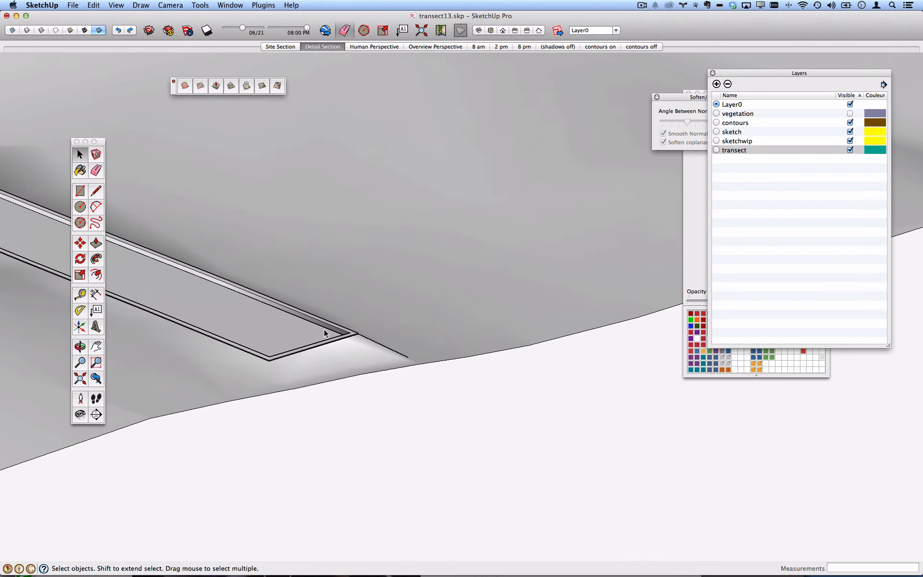
left_click(346, 338)
scroll(346, 337, "down", 3)
scroll(347, 337, "up", 5)
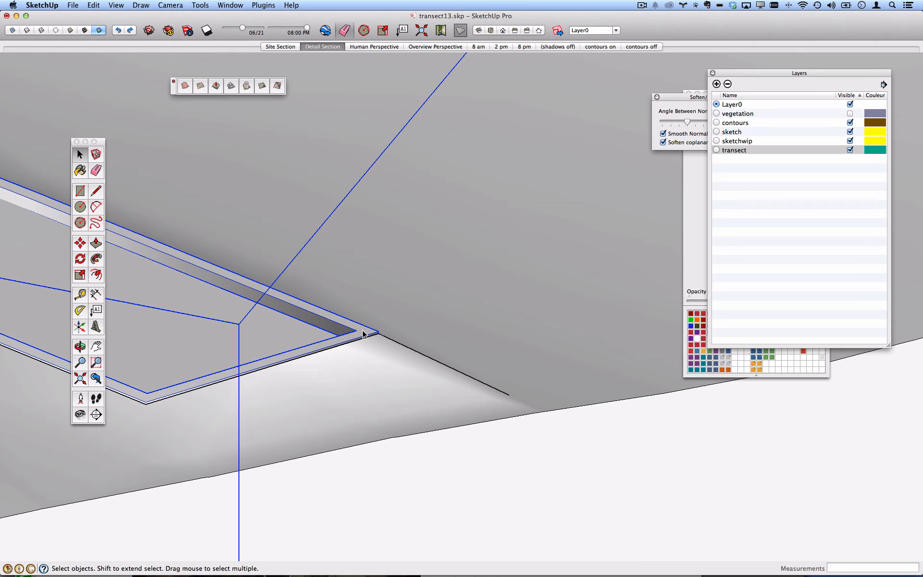
scroll(364, 332, "down", 10)
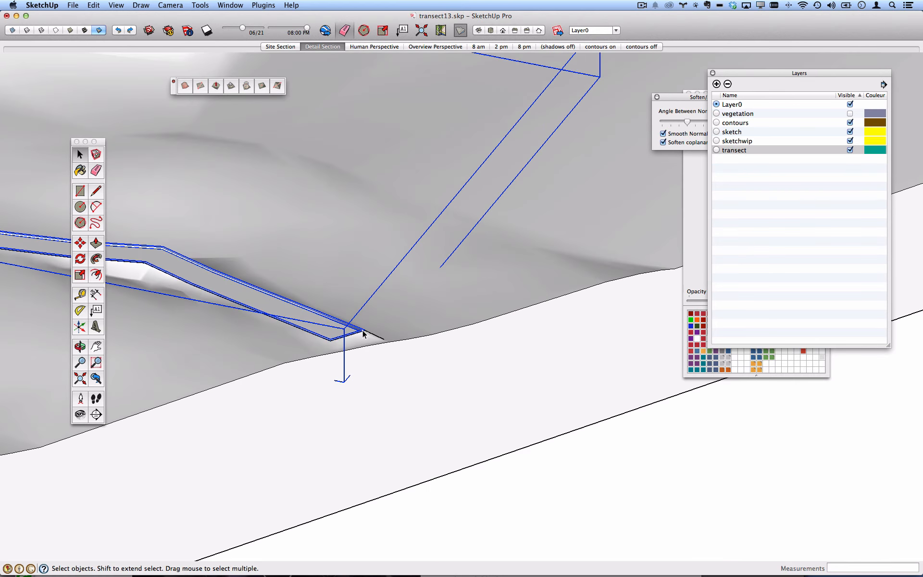
scroll(420, 278, "down", 5)
middle_click_drag(509, 317, 390, 307)
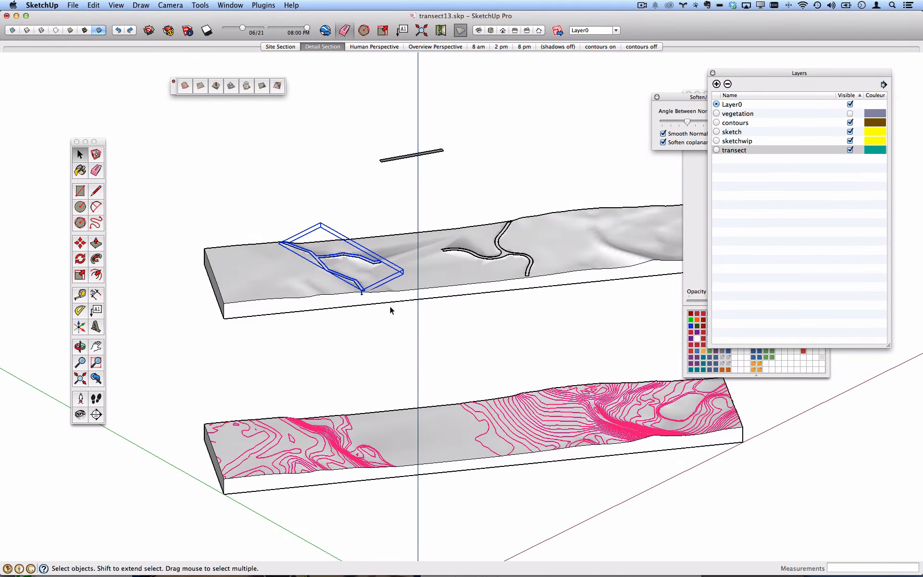
Select the whole upper terrain block together with both generated roads and view the road ends.
scroll(390, 307, "down", 4)
middle_click_drag(490, 304, 459, 300)
left_click_drag(360, 264, 634, 306)
scroll(476, 284, "up", 3)
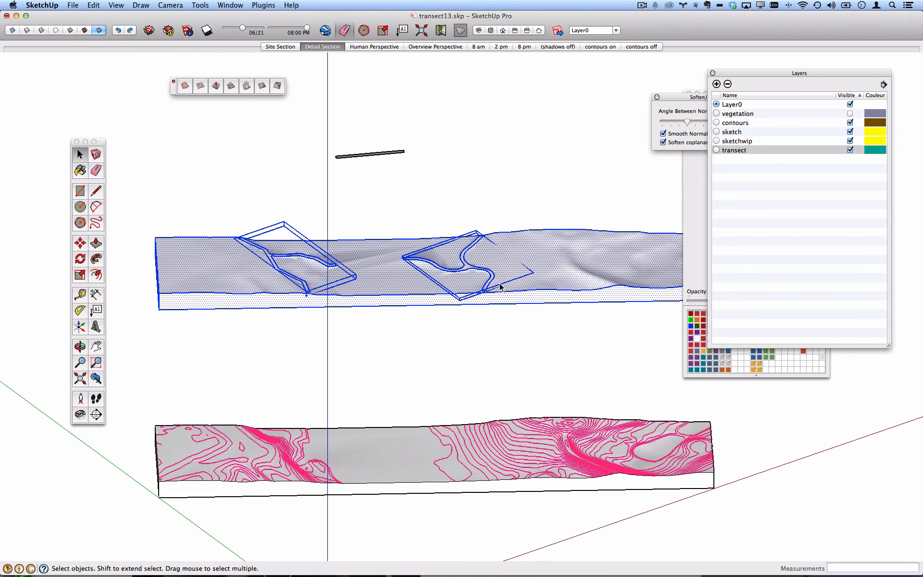
scroll(299, 298, "up", 3)
scroll(321, 249, "up", 2)
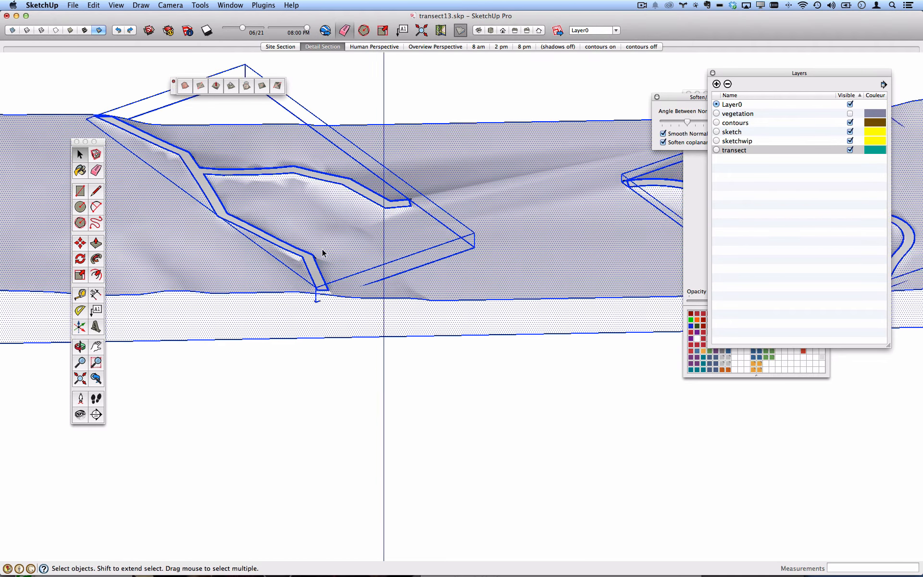
scroll(321, 249, "up", 1)
scroll(355, 280, "down", 3)
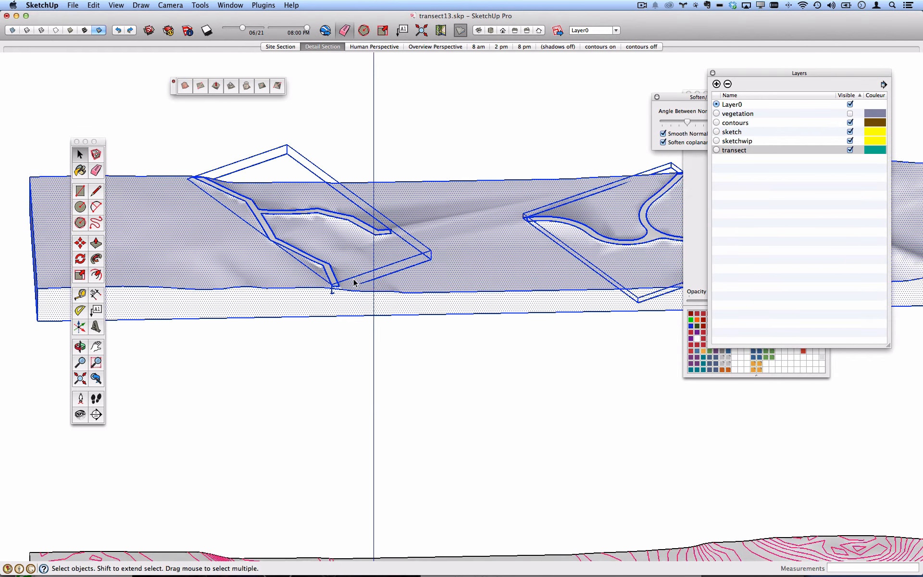
middle_click_drag(354, 280, 408, 307)
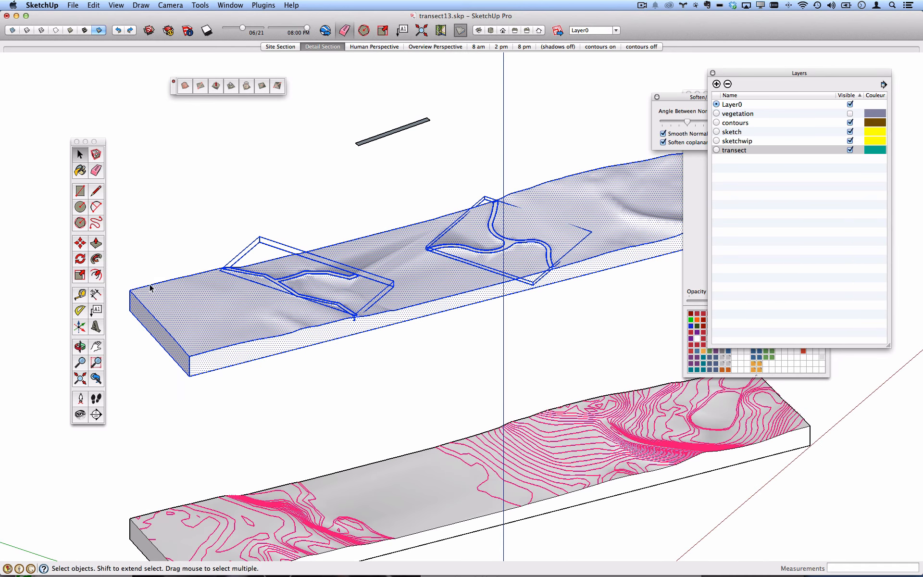
scroll(333, 298, "up", 5)
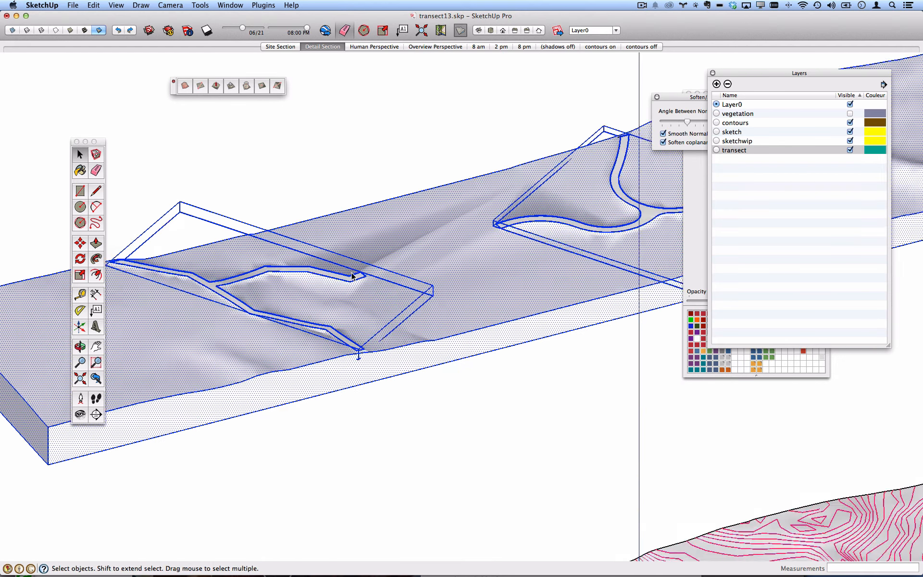
scroll(377, 284, "down", 4)
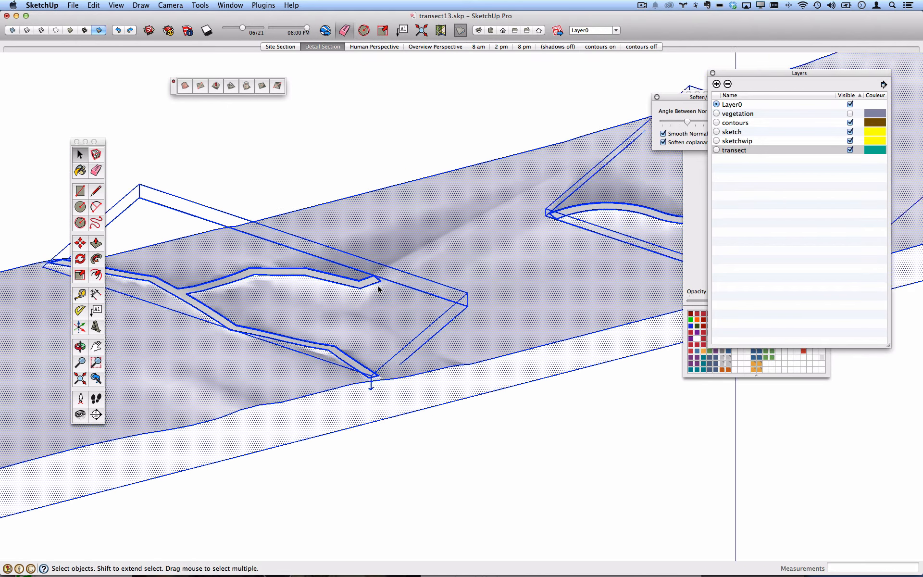
Explode the selected upper terrain block and both generated roads into loose geometry.
right_click(377, 284)
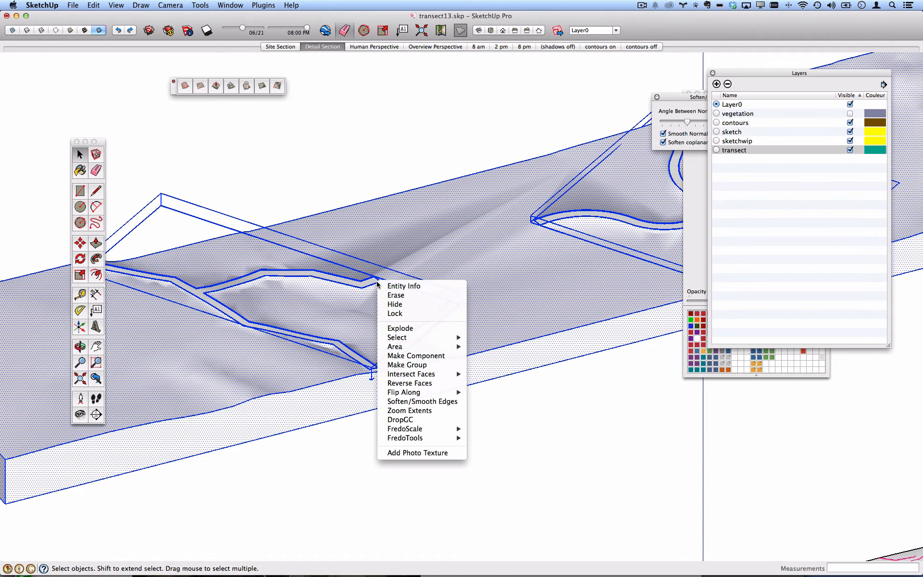
left_click(407, 329)
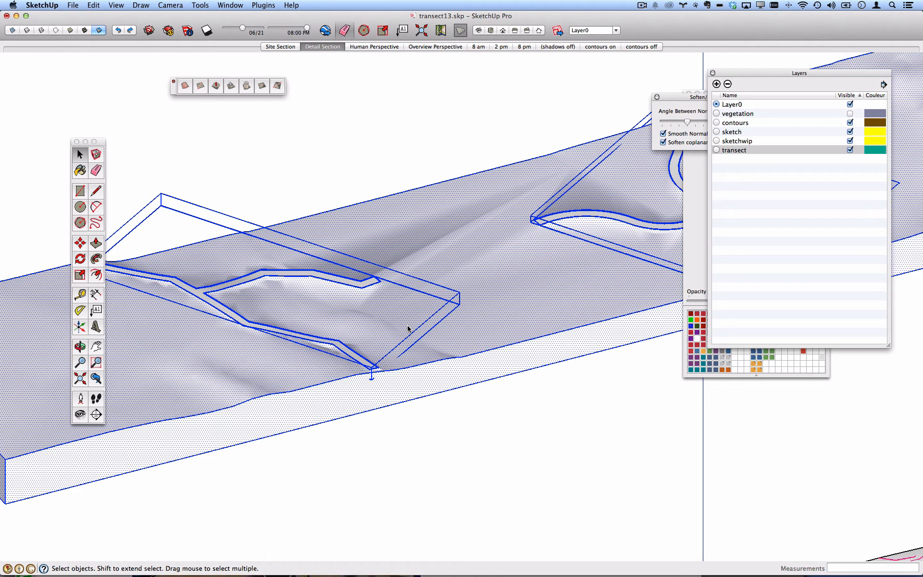
scroll(408, 329, "down", 3)
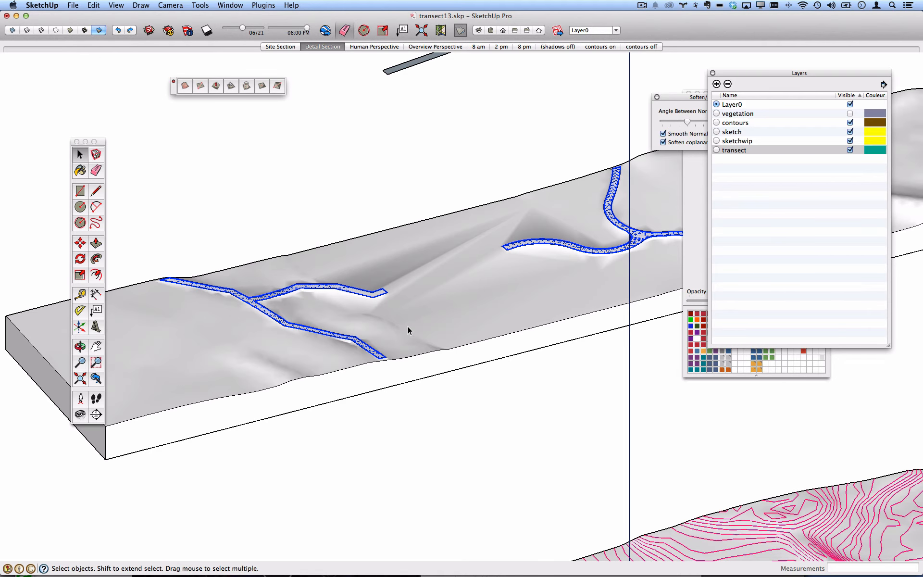
Select the whole upper terrain block with its roads and make it one group.
middle_click_drag(408, 326, 483, 271)
left_click_drag(319, 258, 556, 365)
right_click(454, 297)
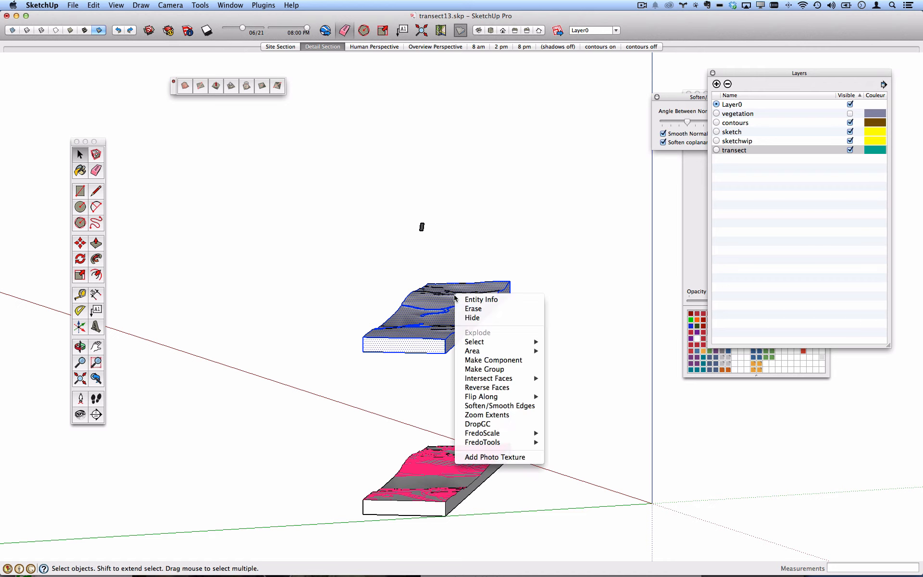
left_click(517, 366)
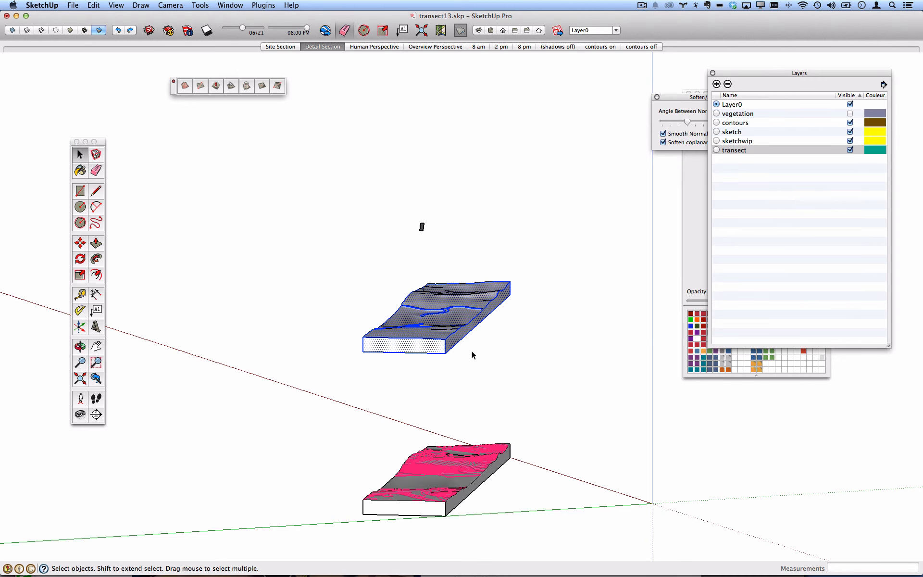
middle_click_drag(491, 332, 355, 366)
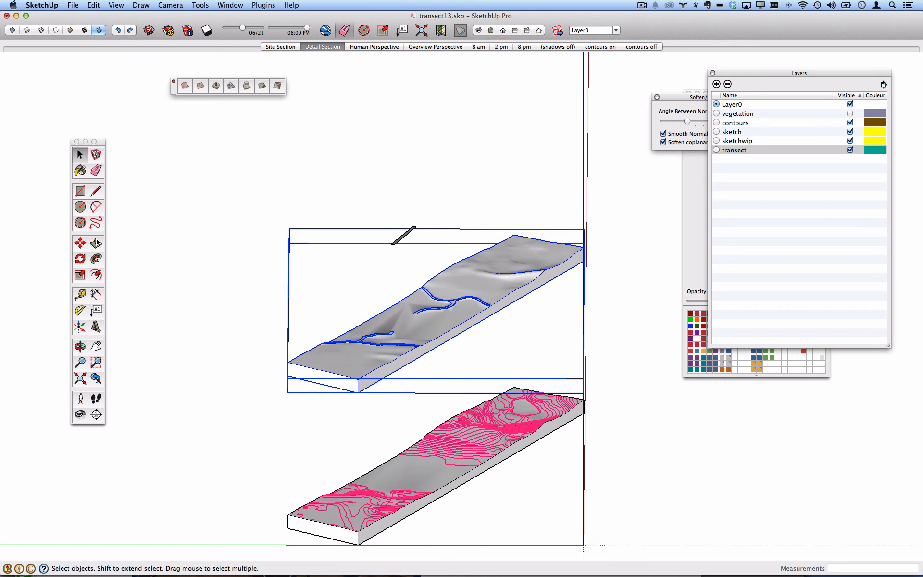
Draw a vertical circle about 1200' in radius, centred on the terrain block's long side face near a road end.
left_click(84, 209)
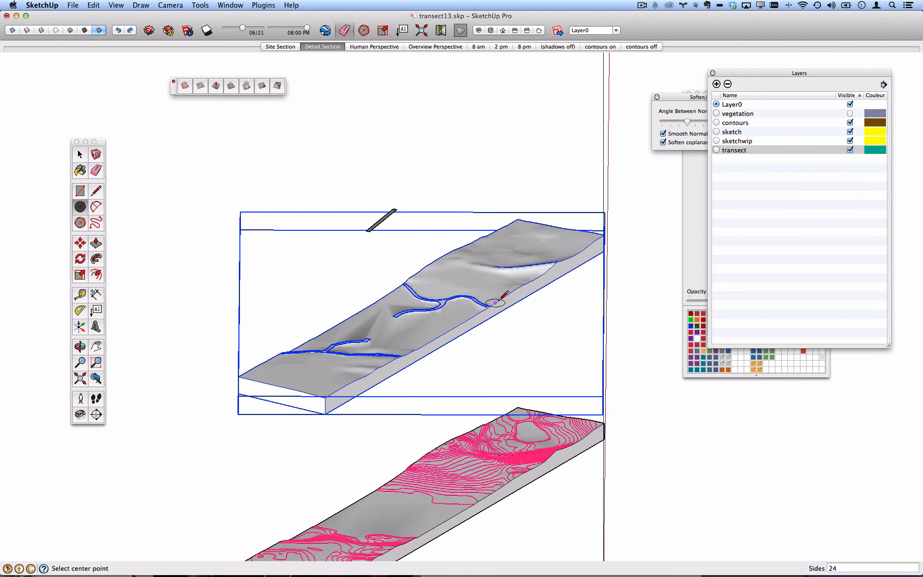
scroll(495, 294, "up", 4)
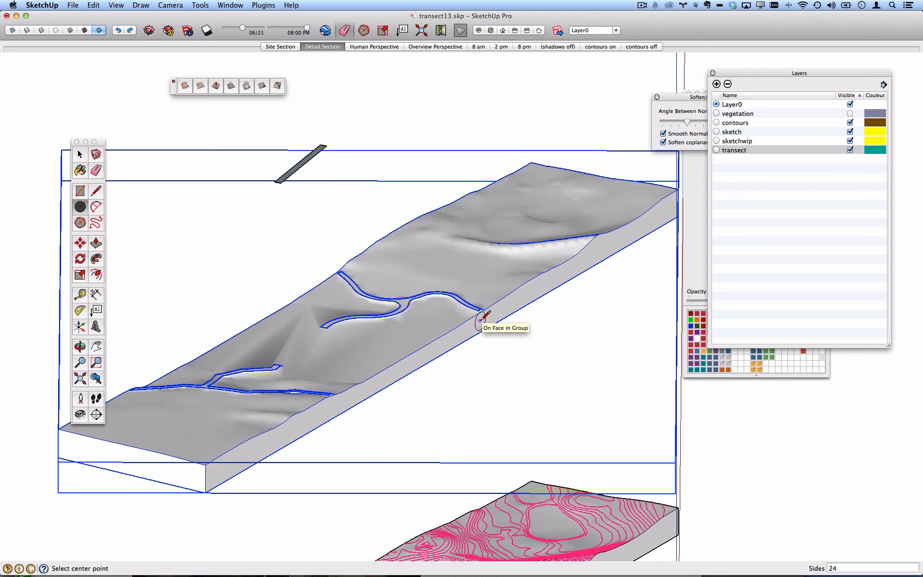
left_click(481, 321)
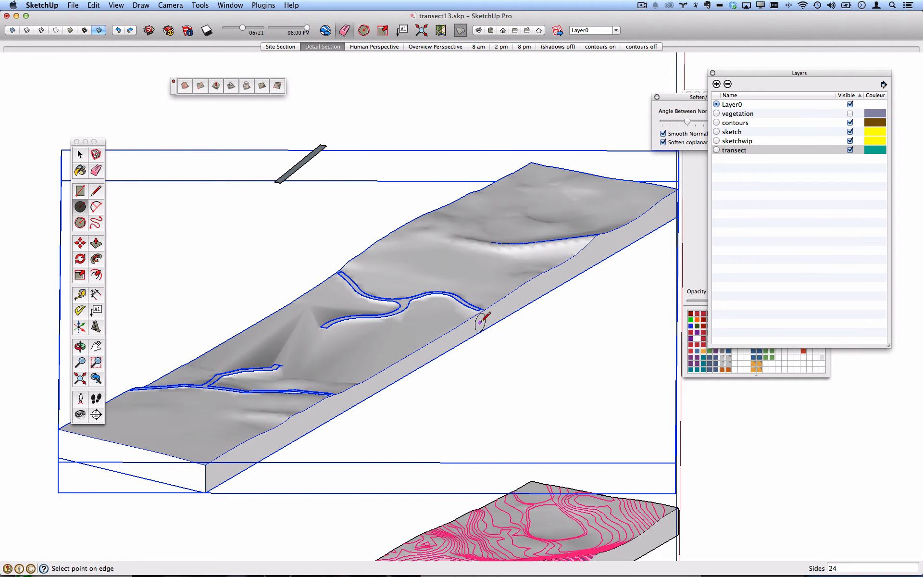
scroll(481, 321, "down", 5)
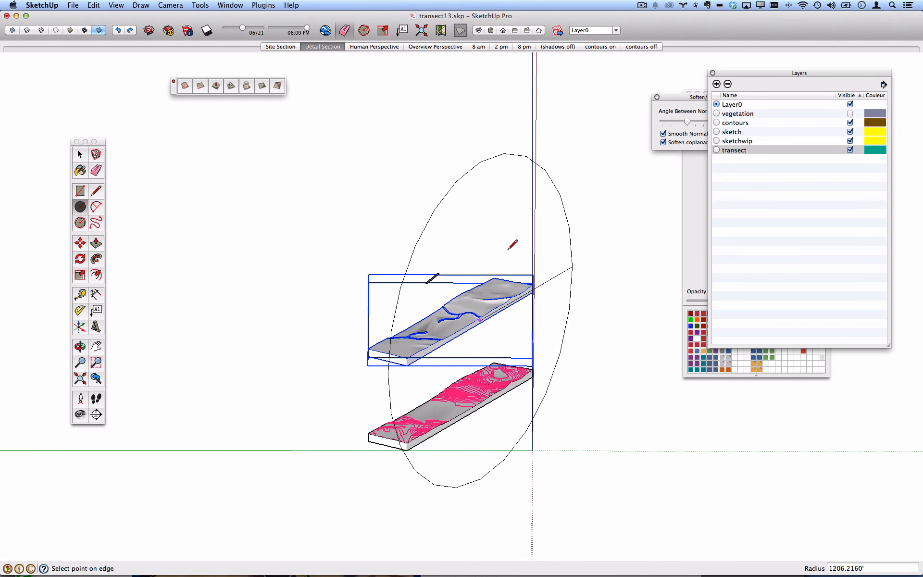
left_click(503, 264)
Push/pull the large circle's face about 8.3' inward so it cuts across the road ends.
middle_click_drag(394, 358, 763, 435)
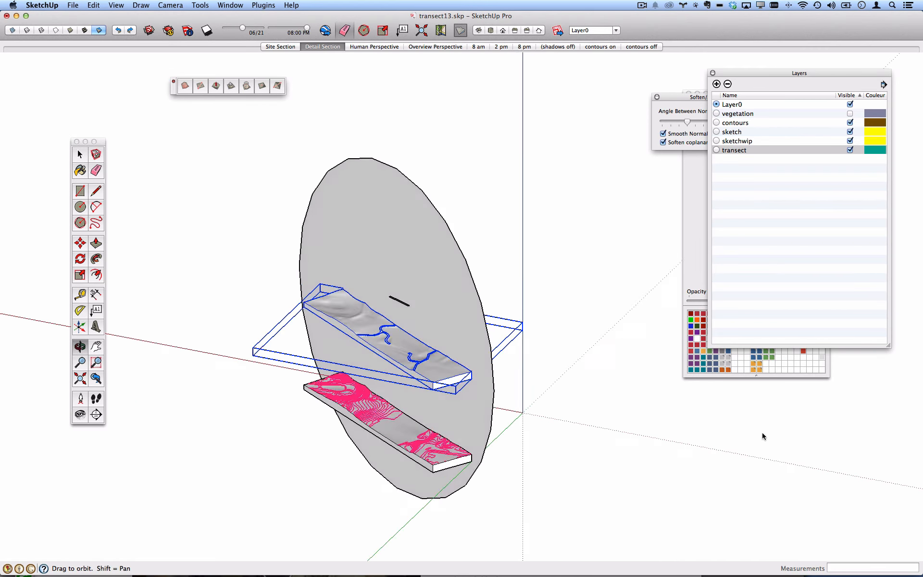
scroll(461, 350, "up", 10)
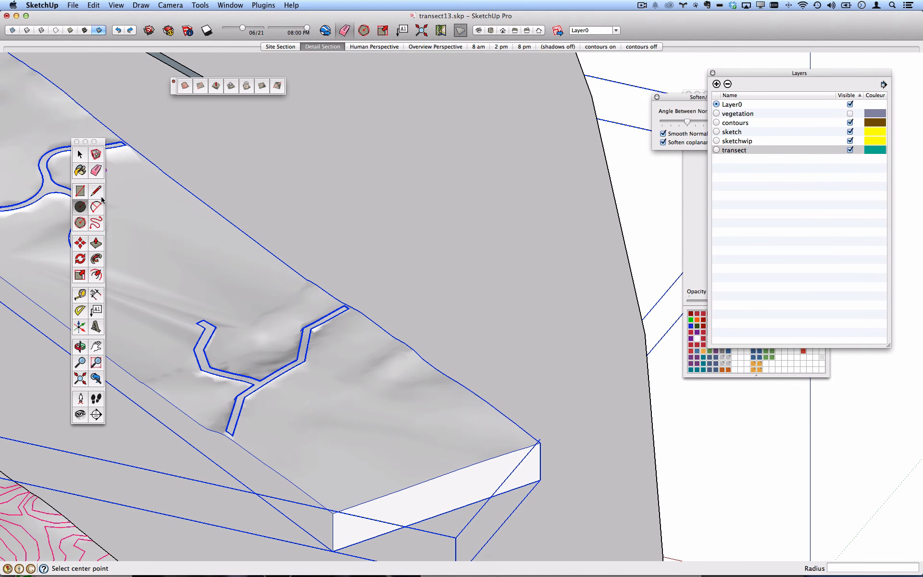
left_click(96, 242)
scroll(389, 313, "up", 6)
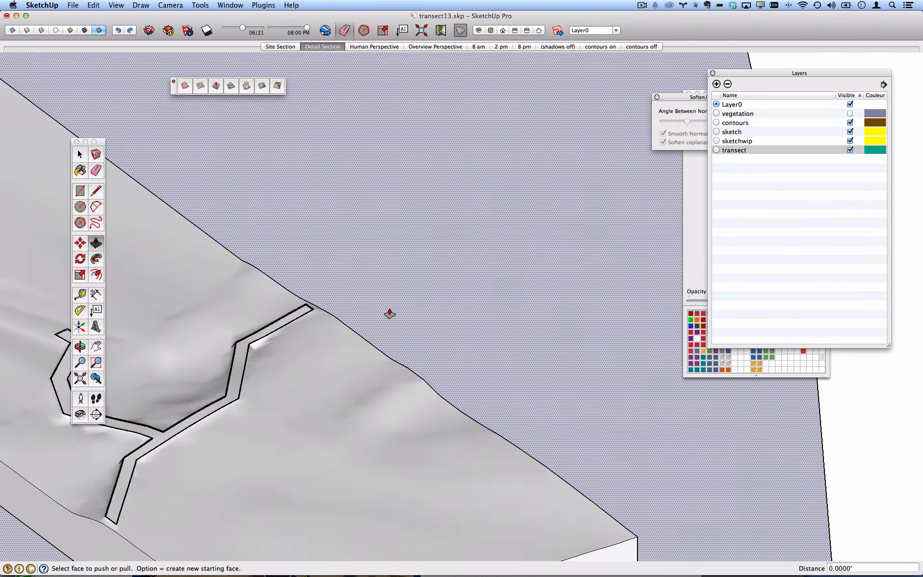
mouse_move(301, 290)
left_mouse_down()
mouse_move(325, 289)
mouse_move(318, 297)
left_mouse_up()
scroll(319, 297, "down", 8)
middle_click_drag(348, 298, 371, 295)
Copy the inner circle face that cuts the road ends, and delete the extruded circle outside the terrain group.
left_click(80, 154)
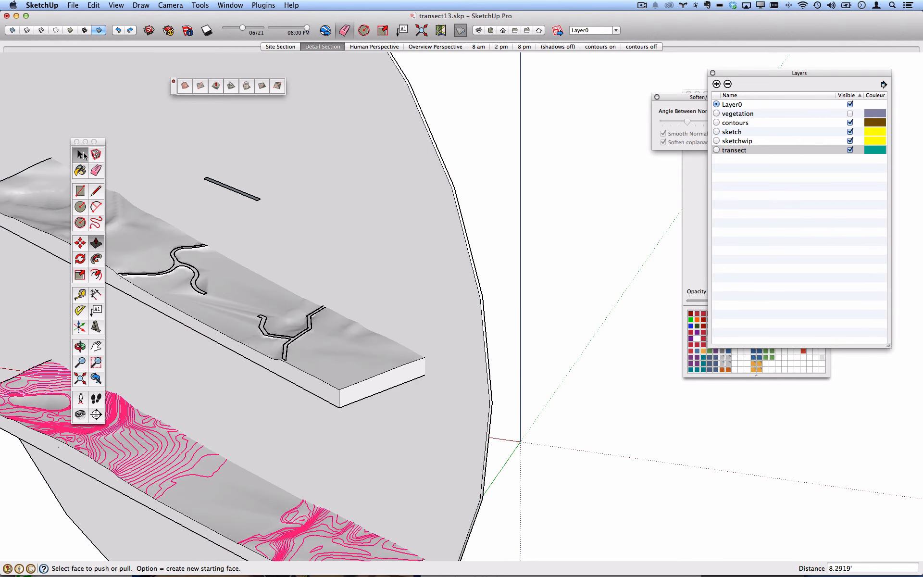
middle_click_drag(338, 253, 322, 274)
left_click(93, 5)
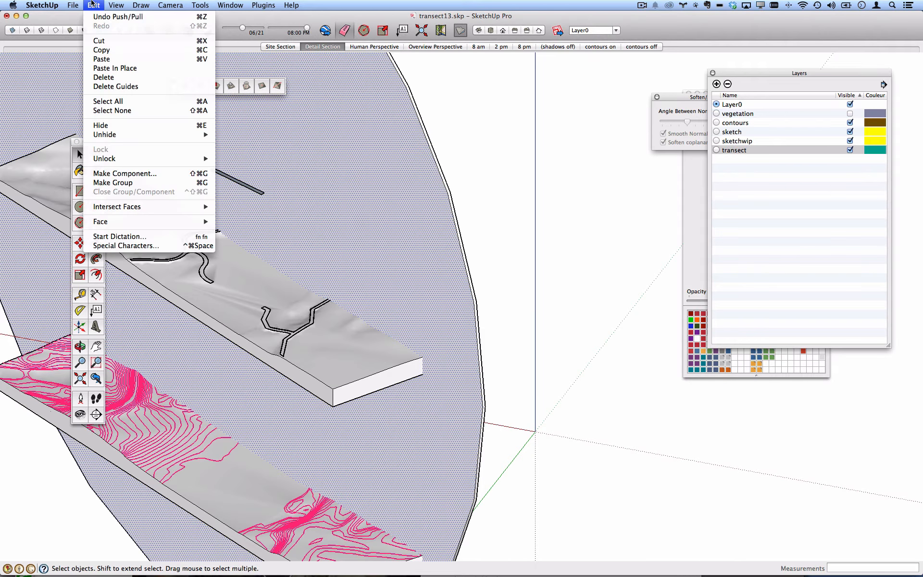
left_click(114, 50)
scroll(223, 177, "down", 5)
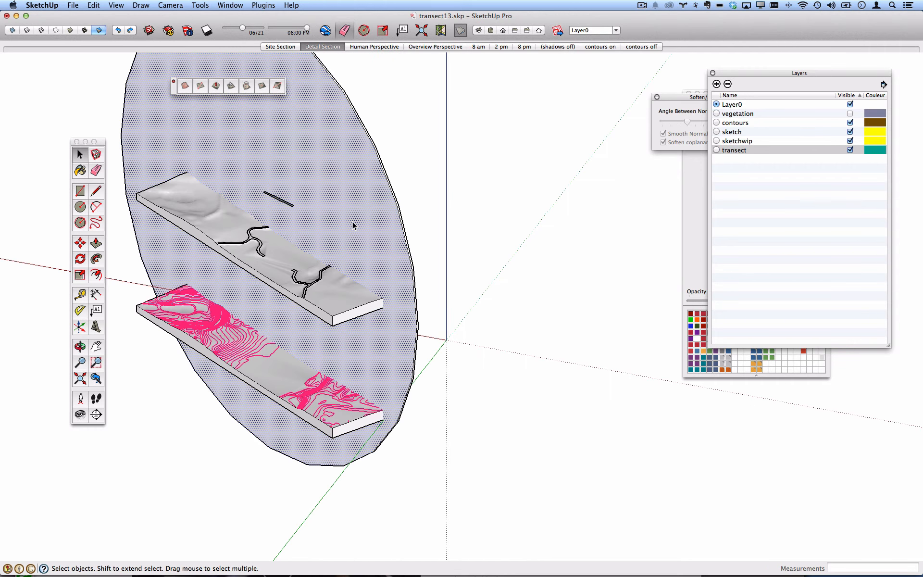
left_click(352, 221)
key("Delete")
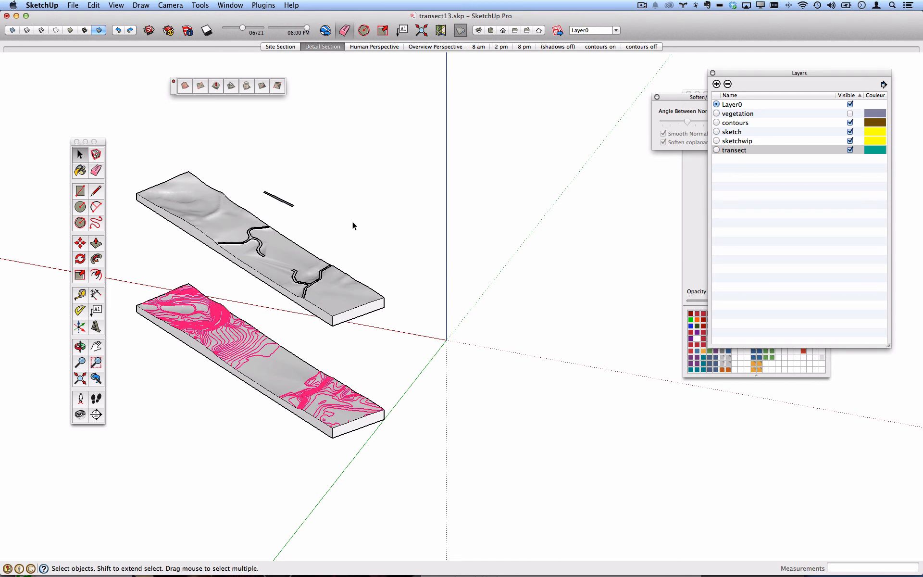
Open the upper terrain group for editing and paste the copied circle face in place.
middle_click_drag(377, 289, 388, 204)
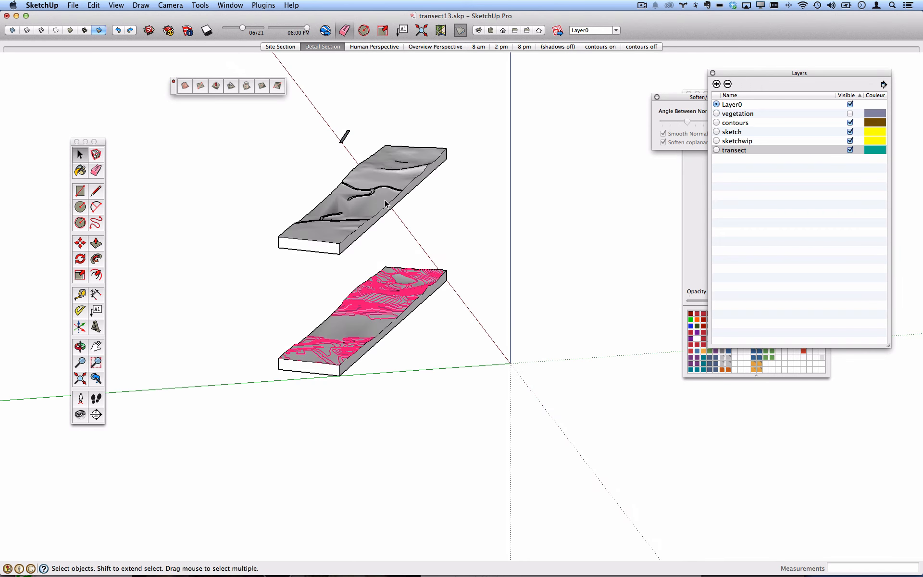
double_click(386, 204)
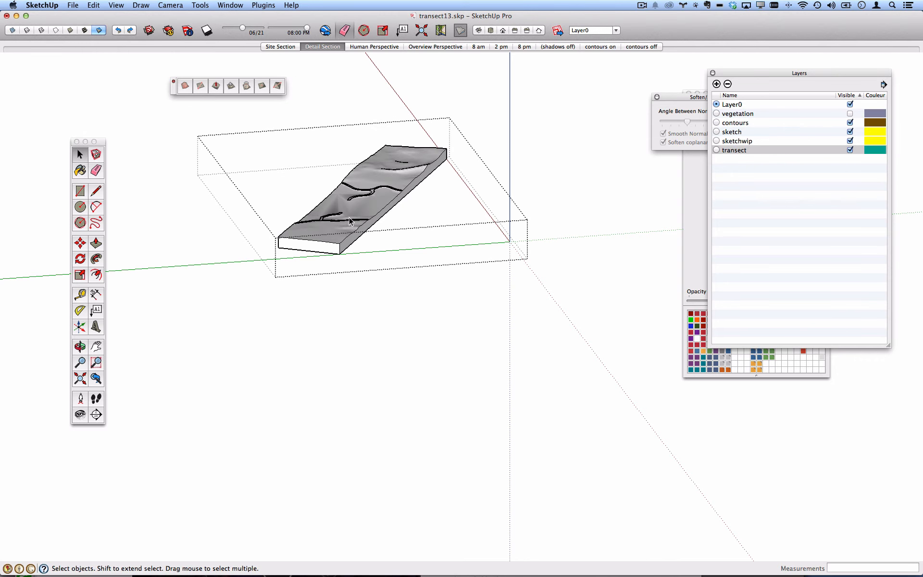
scroll(349, 217, "up", 2)
left_click(94, 5)
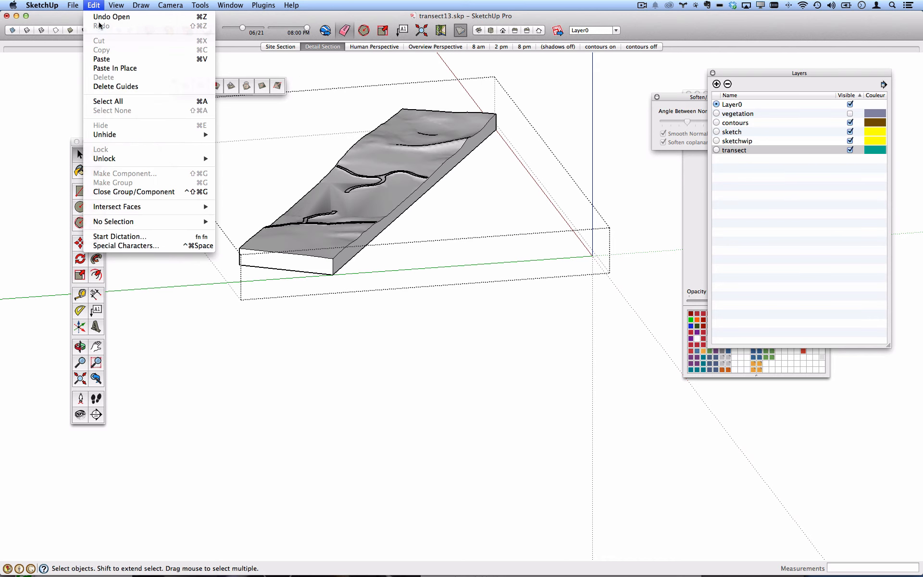
left_click(112, 70)
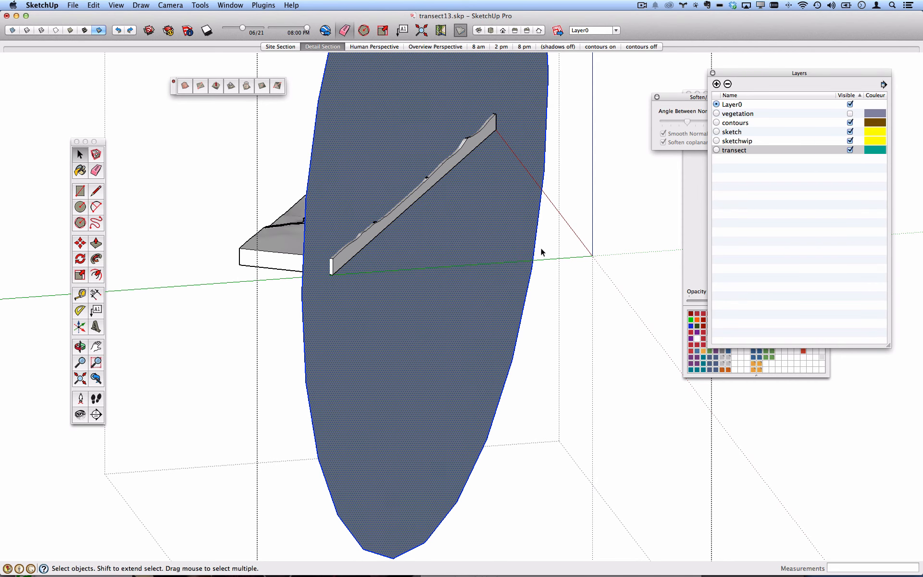
middle_click_drag(541, 250, 456, 266)
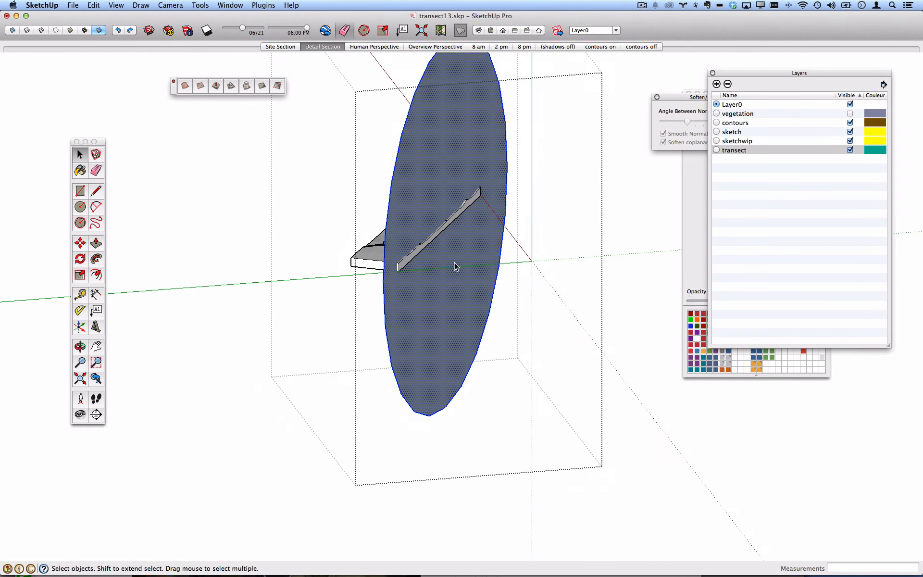
scroll(454, 266, "down", 2)
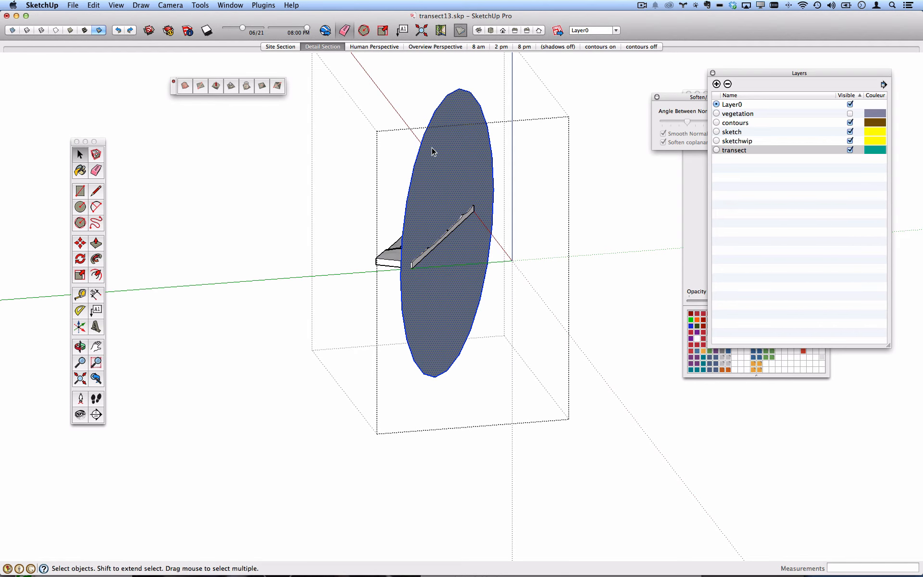
Select the circle face and all the terrain geometry in the group, and intersect faces with the selection.
left_click_drag(348, 86, 560, 426)
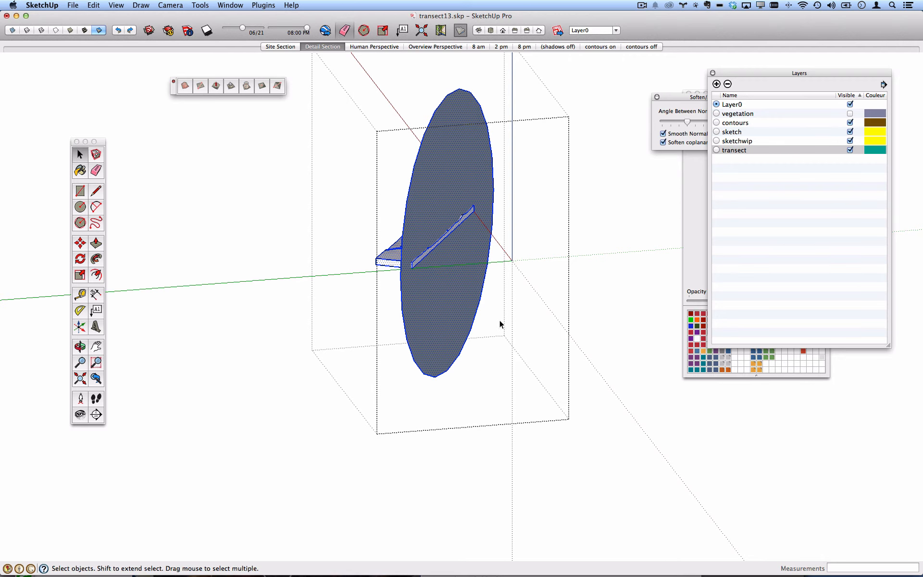
left_click_drag(395, 132, 543, 422)
right_click(445, 199)
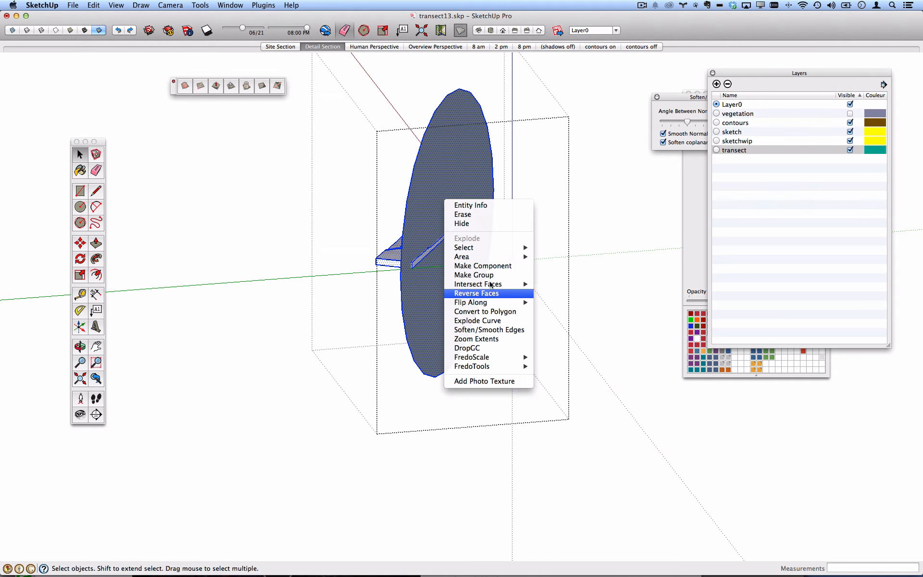
mouse_move(492, 287)
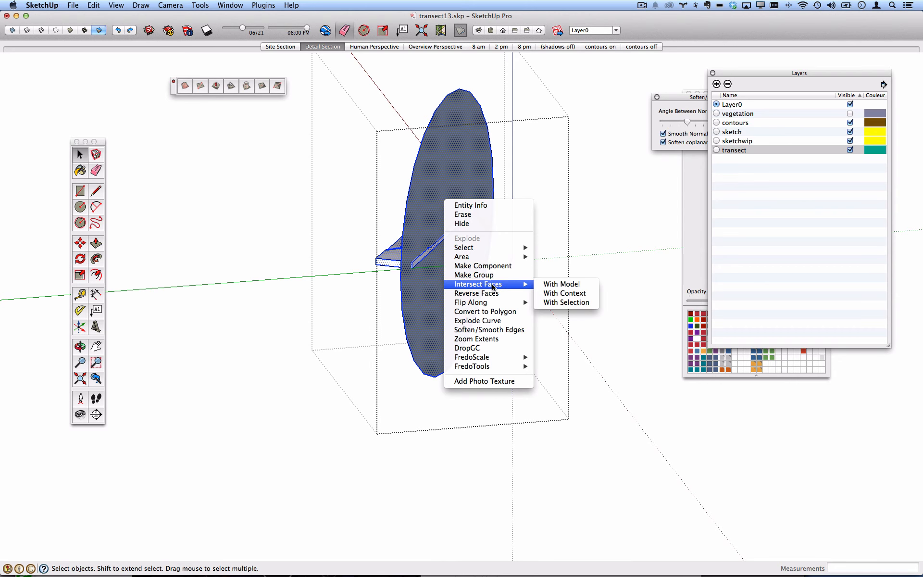
left_click(570, 302)
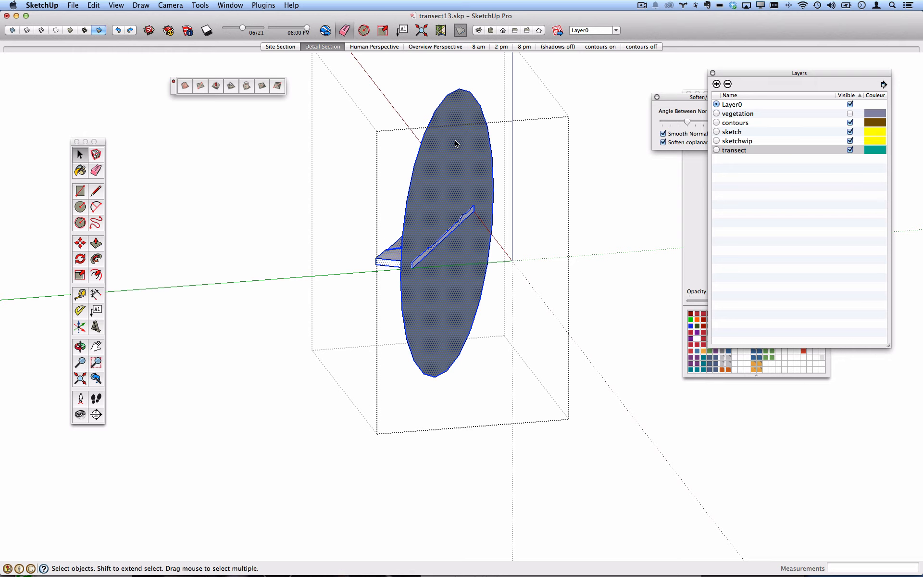
Reselect the disc and terrain geometry and repeat the face intersection with the selection.
left_click(420, 114)
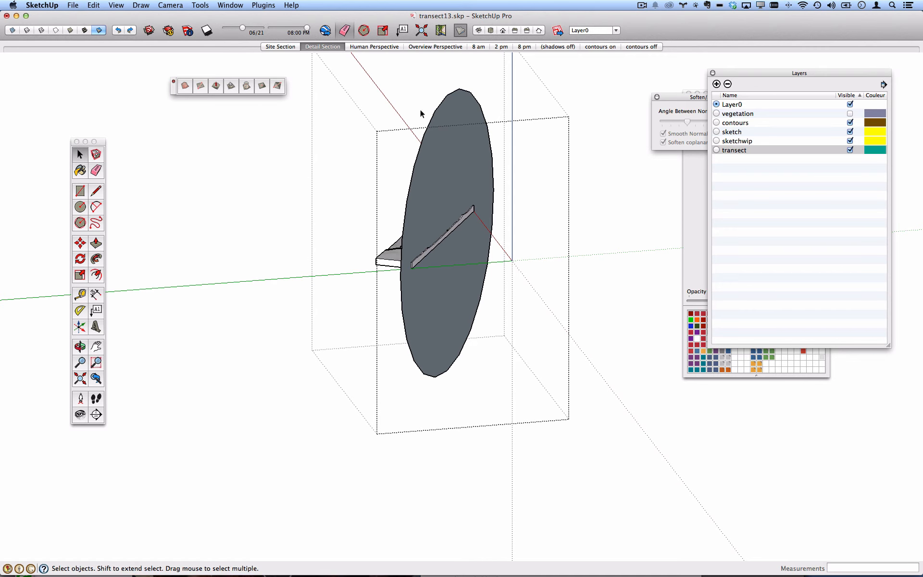
left_click_drag(348, 73, 538, 397)
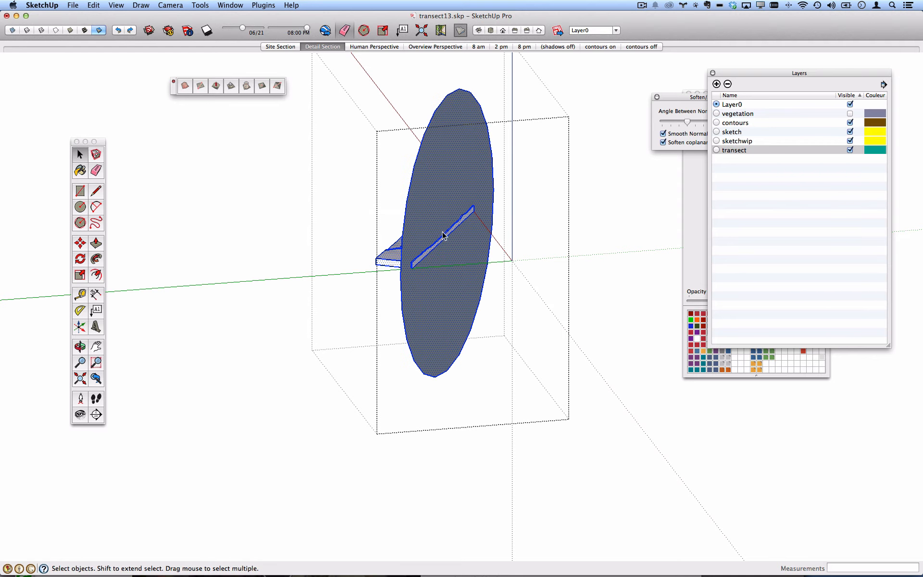
right_click(441, 229)
mouse_move(496, 313)
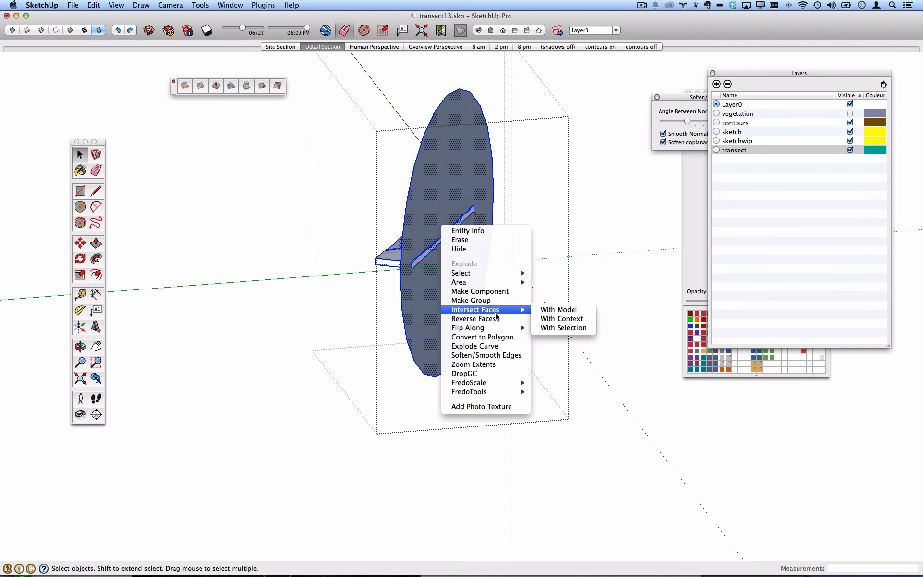
left_click(566, 331)
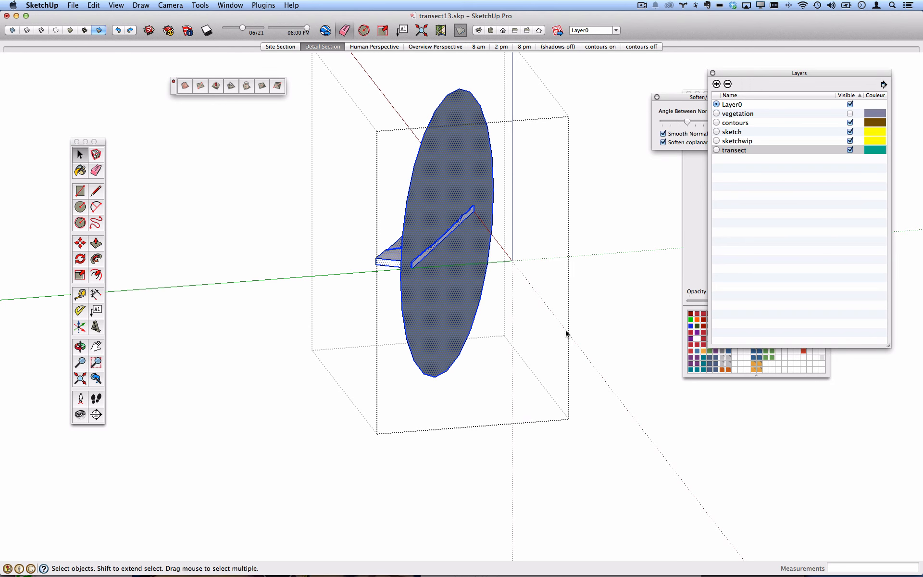
left_click(512, 256)
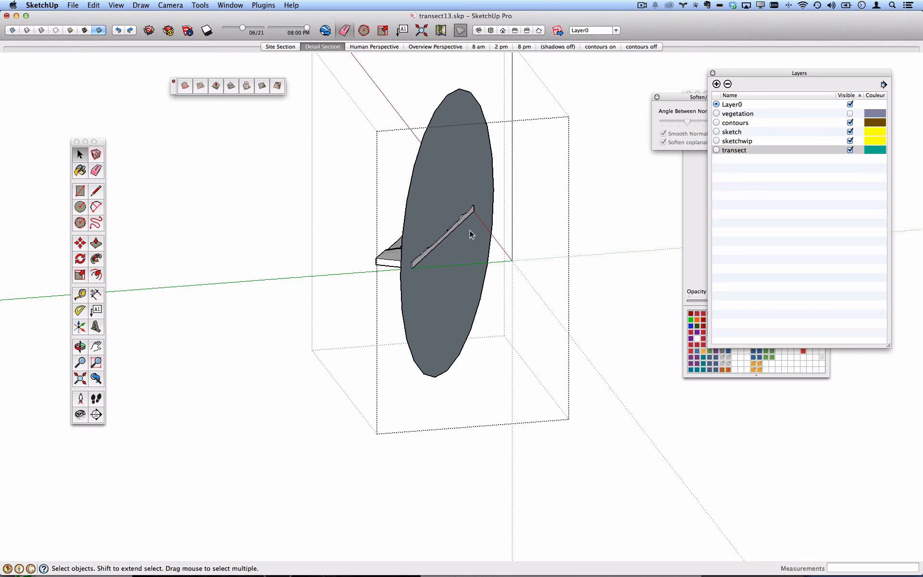
Erase the large circular disc around the terrain block and check the intersection line near the road ends.
left_click(95, 170)
left_click(436, 101)
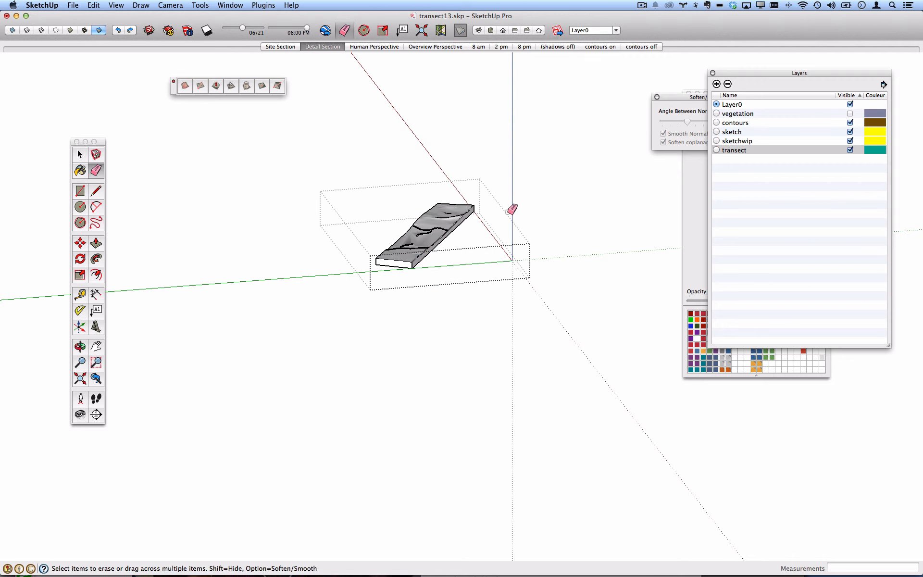
scroll(441, 242, "up", 5)
scroll(399, 268, "up", 3)
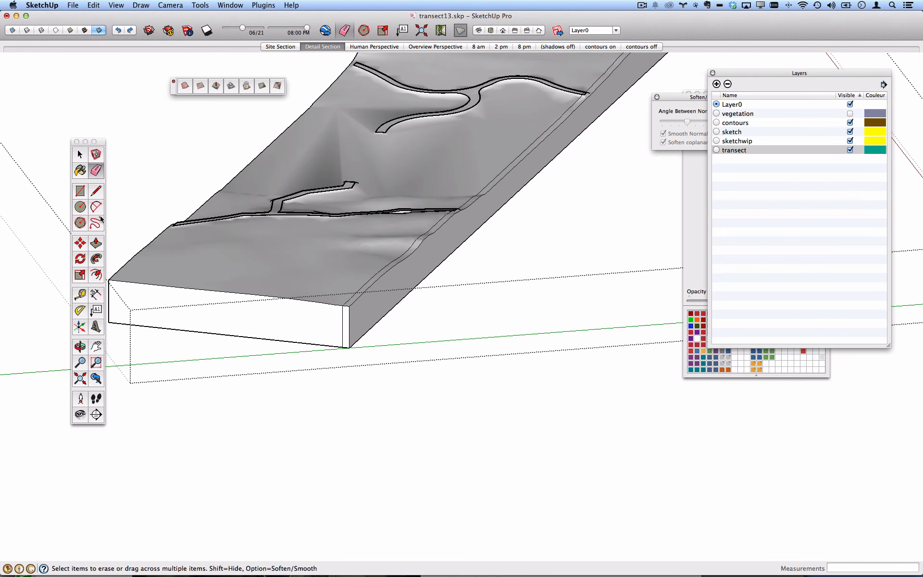
left_click(80, 154)
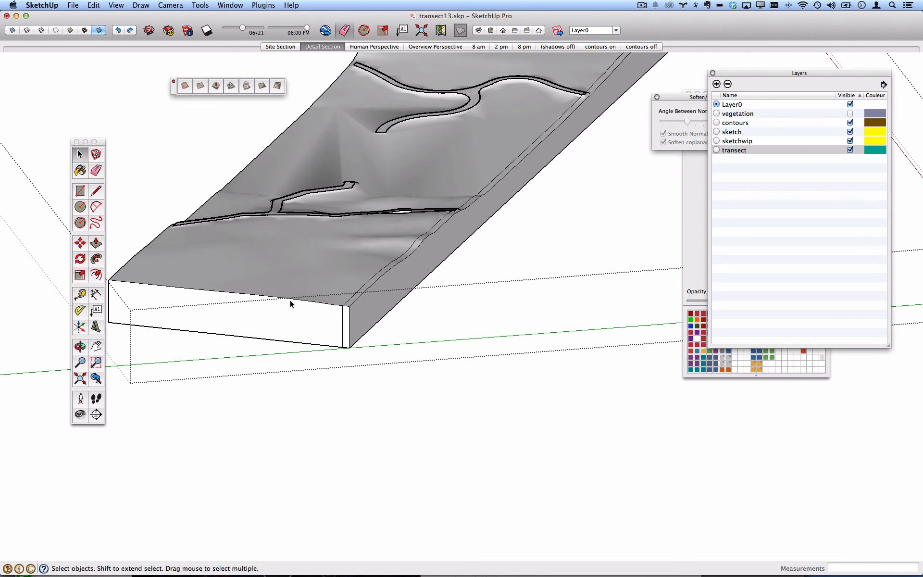
Select the narrow strip beyond the intersection line on the block's road-end side, facing the white end face squarely, and delete it.
right_click(296, 315)
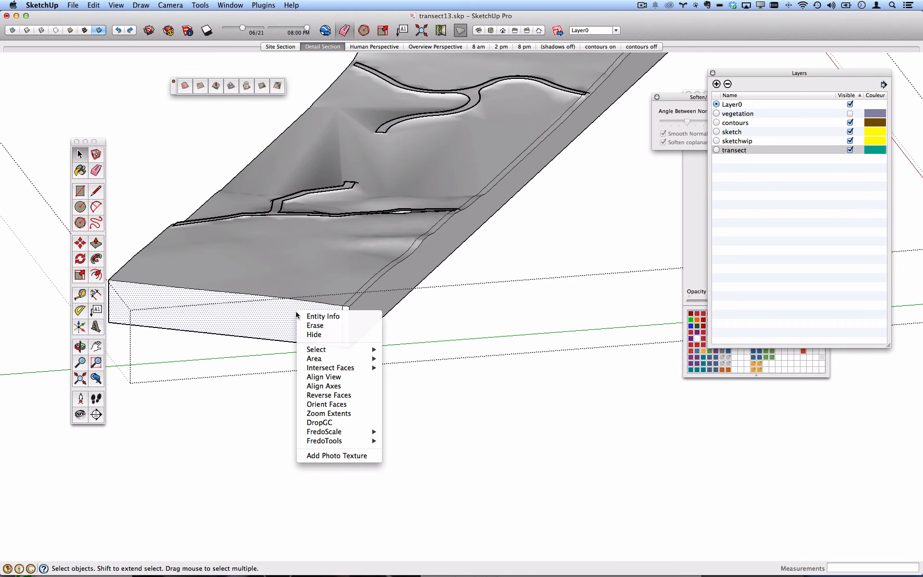
left_click(350, 377)
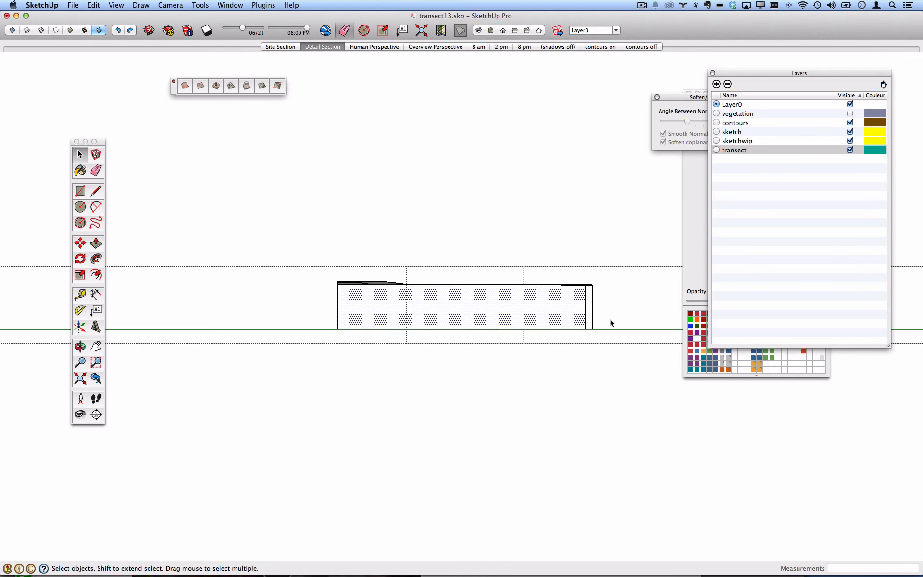
left_click(170, 5)
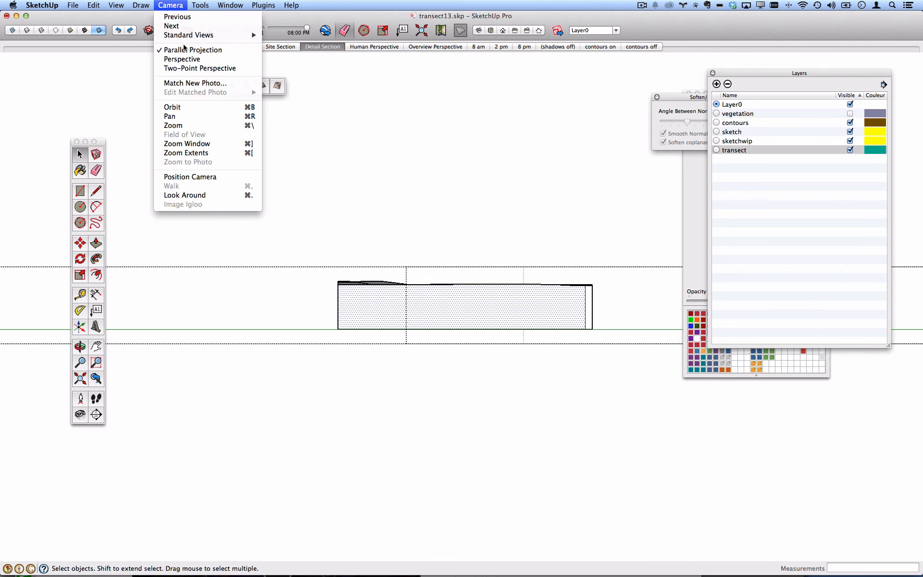
left_click(171, 4)
scroll(615, 313, "up", 10)
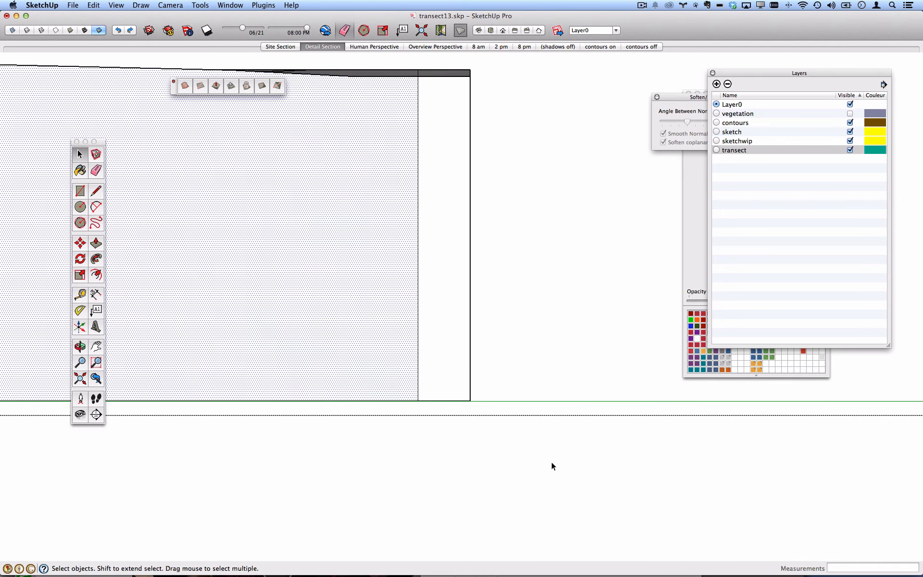
scroll(558, 449, "down", 1)
left_click_drag(567, 449, 437, 180)
left_click_drag(429, 87, 428, 80)
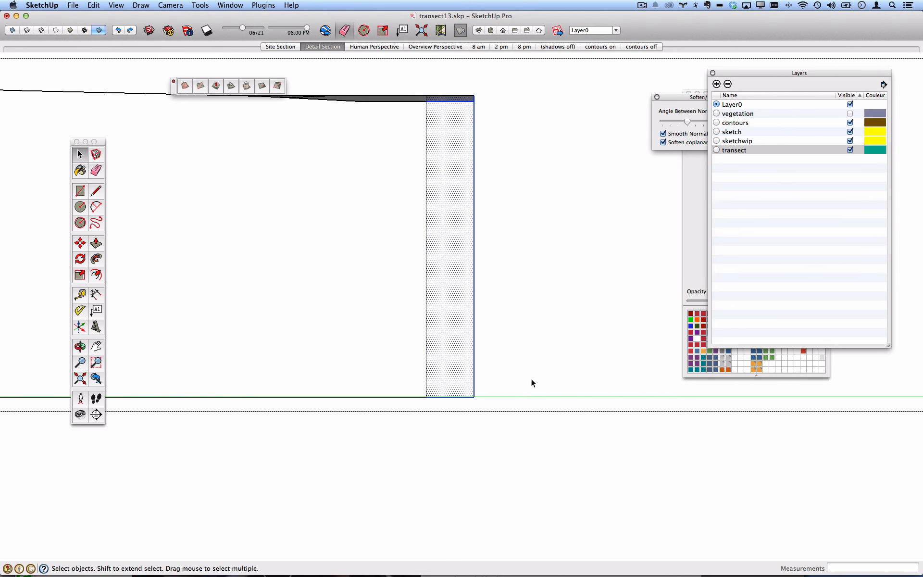
left_click_drag(544, 422, 431, 81)
Draw two lines from the terrain edge to the block's base, one on each side of the lower road end, to rebuild the side face.
mouse_move(489, 207)
middle_mouse_down()
mouse_move(460, 213)
mouse_move(464, 201)
mouse_move(499, 189)
mouse_move(303, 208)
mouse_move(375, 201)
mouse_move(478, 146)
mouse_move(561, 137)
mouse_move(461, 204)
mouse_move(401, 139)
mouse_move(185, 200)
middle_mouse_up()
scroll(356, 207, "up", 5)
scroll(375, 201, "down", 3)
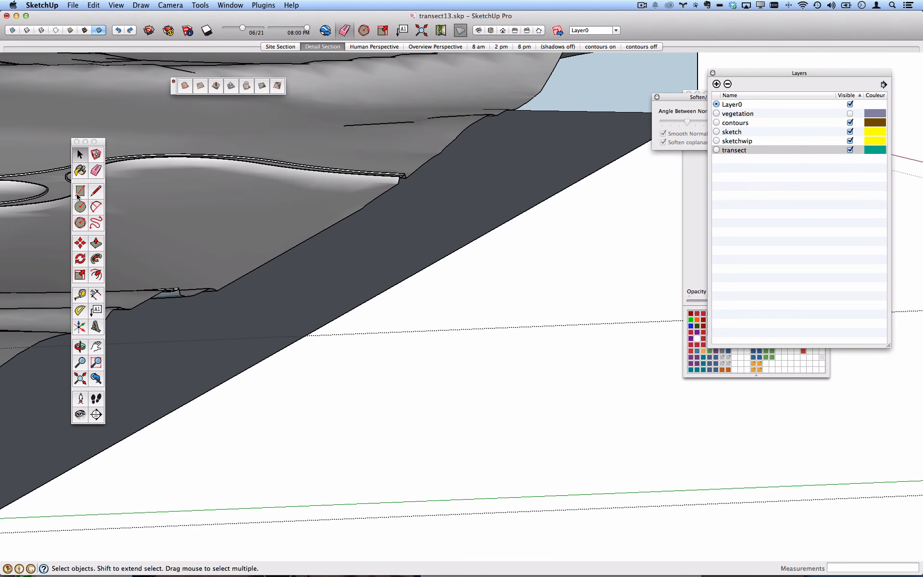
left_click(96, 192)
scroll(170, 290, "down", 1)
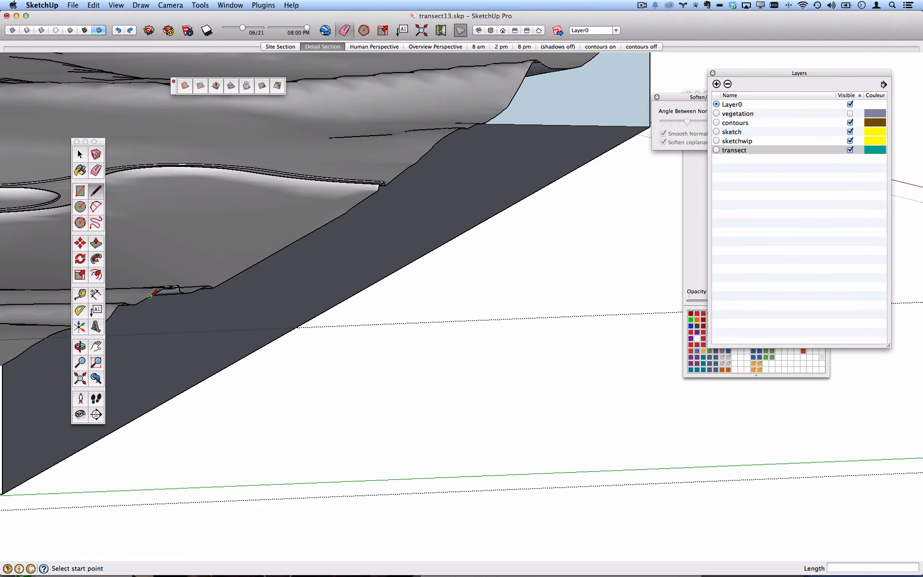
left_click(197, 379)
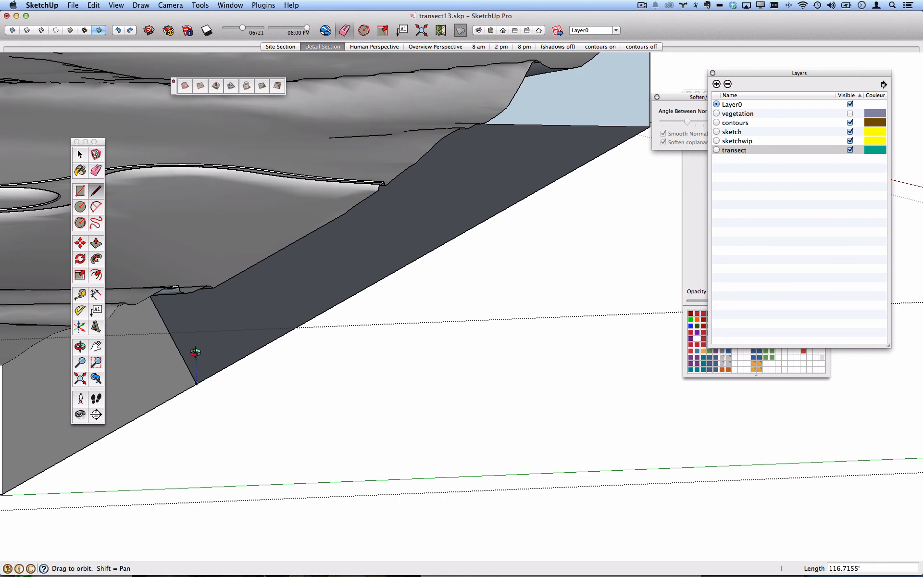
middle_click_drag(197, 377, 346, 291, "shift")
scroll(341, 296, "up", 3)
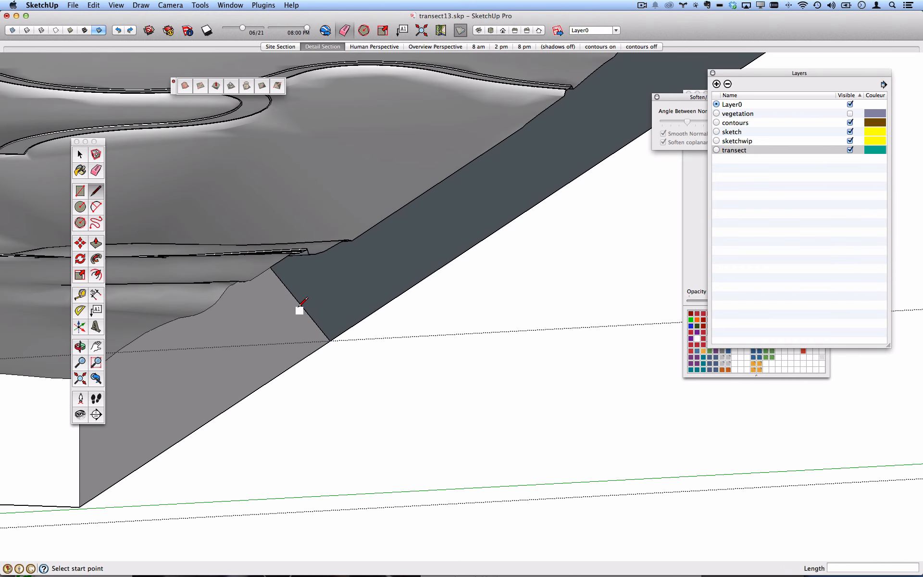
left_click(369, 229)
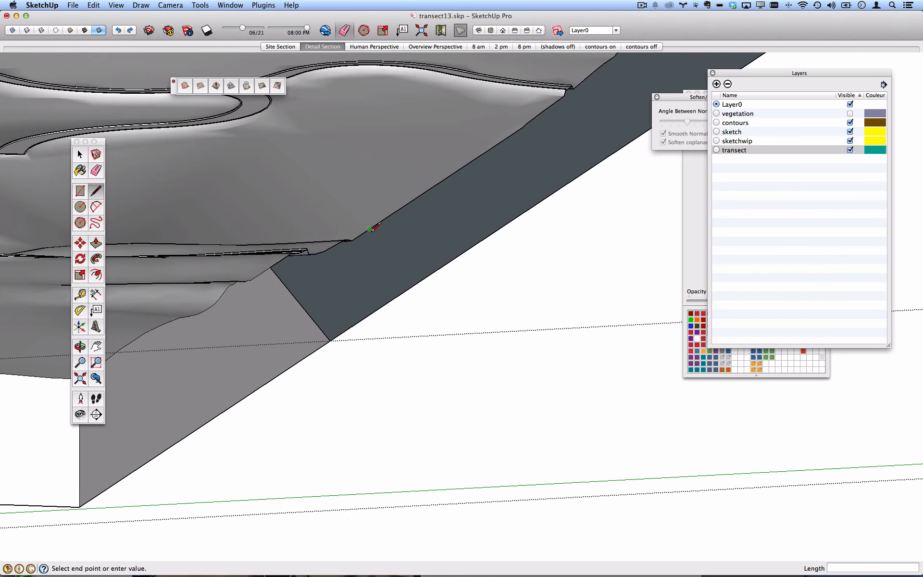
left_click(366, 316)
scroll(356, 284, "down", 3)
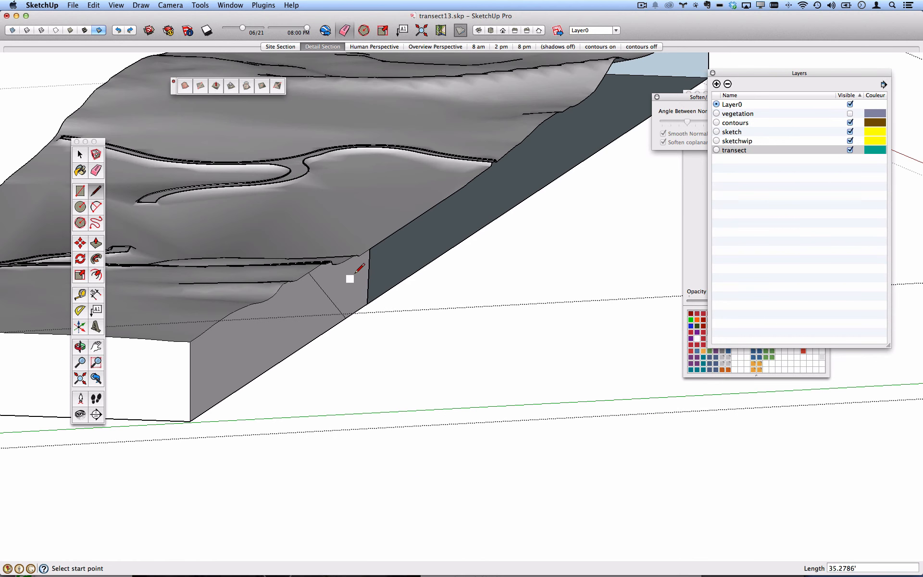
Draw two more lines from the terrain edge to the block's base, one on each side of the upper road end.
scroll(337, 262, "up", 3)
scroll(337, 261, "up", 5)
scroll(257, 273, "down", 4)
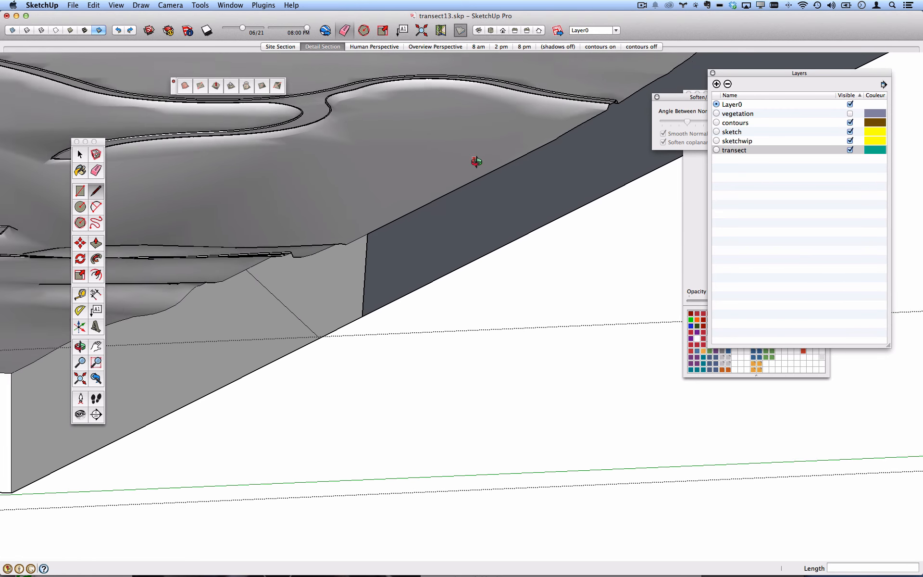
middle_click_drag(476, 161, 358, 205, "shift")
key("l")
left_click(440, 183)
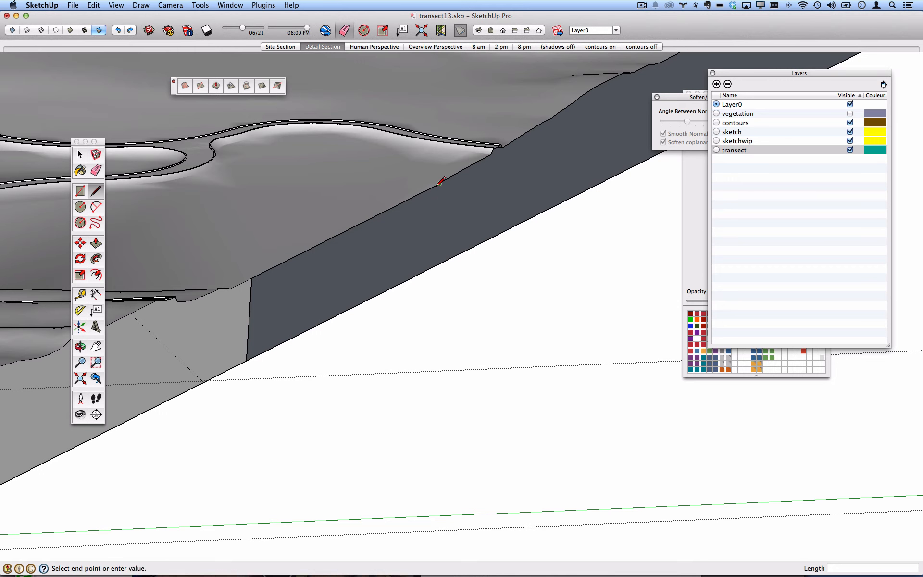
left_click(488, 239)
left_click(534, 127)
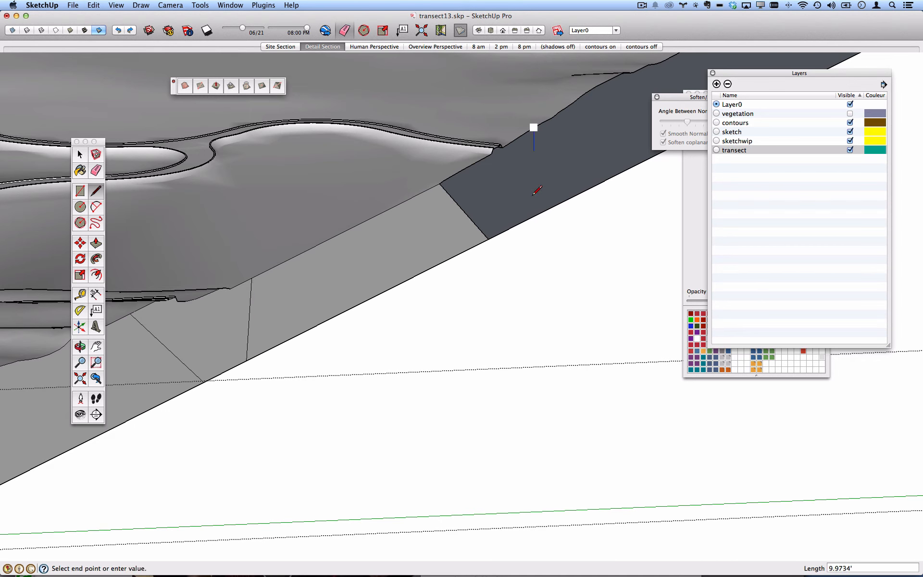
left_click(533, 218)
Reduce the open area below the upper road end with two lines that meet on the side face.
middle_click_drag(552, 189, 442, 255, "shift")
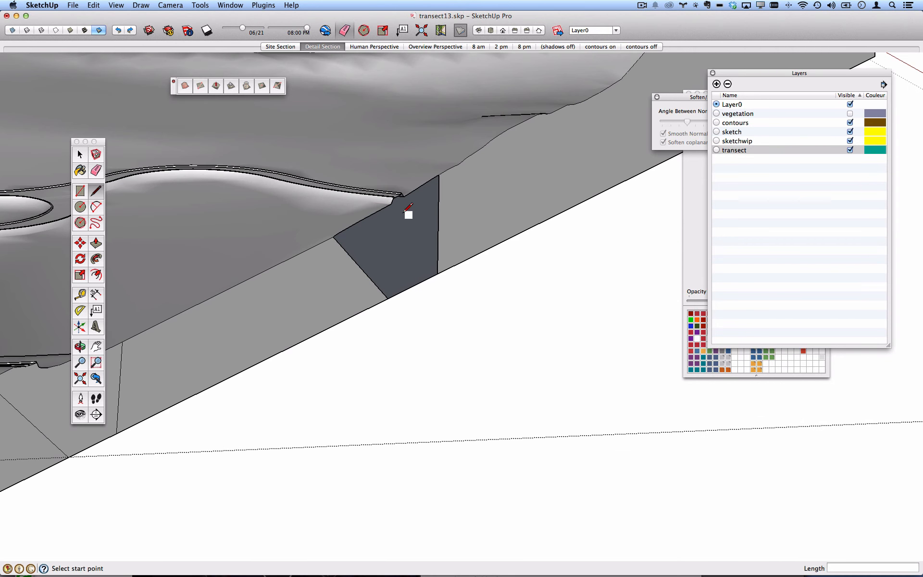
left_click(381, 209)
left_click(425, 278)
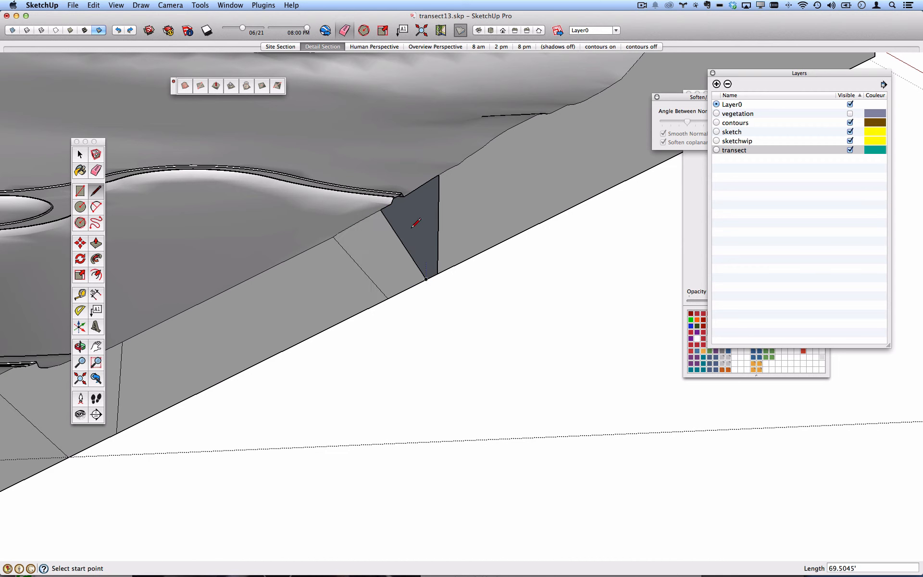
left_click(416, 190)
left_click(399, 236)
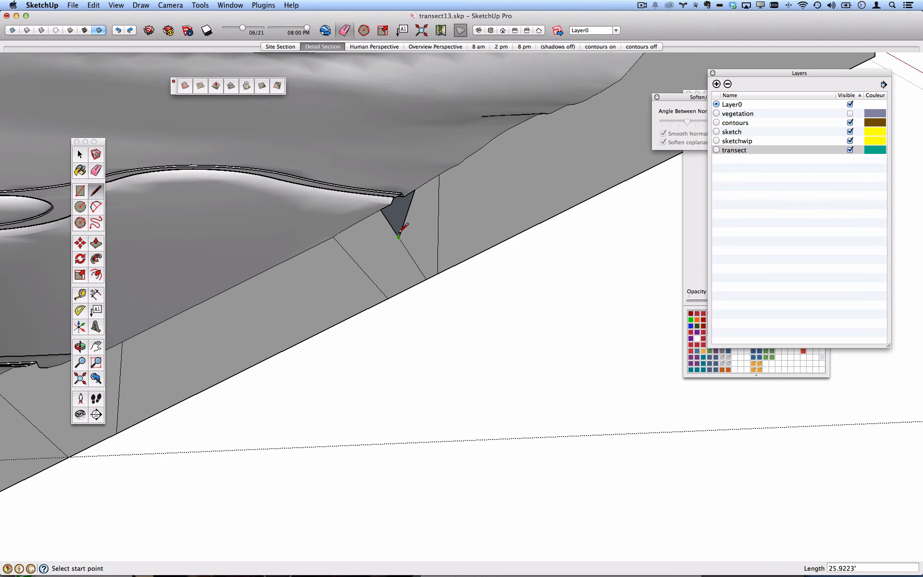
Trace the bottom edge at the open end of the upper road's far curb, working from its inner bottom corner.
scroll(397, 183, "up", 10)
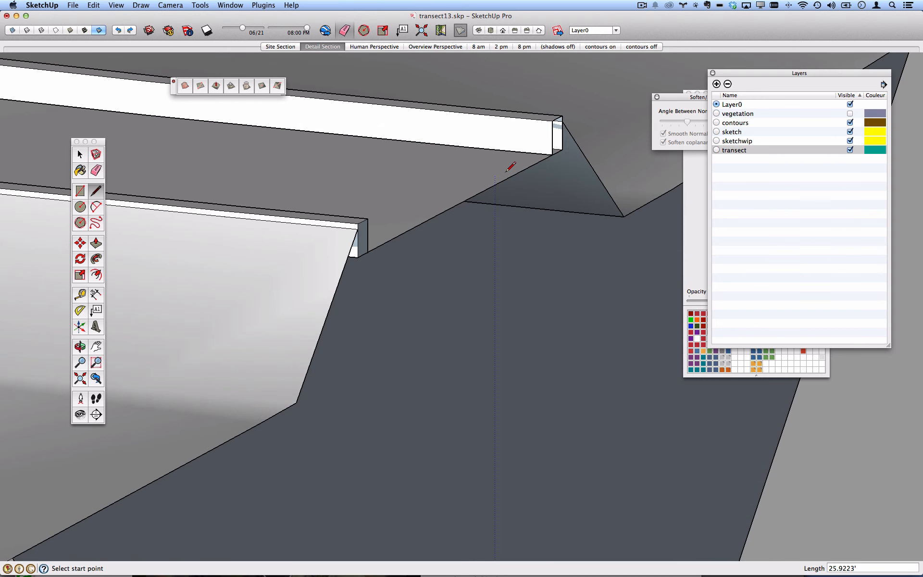
mouse_move(547, 141)
middle_mouse_down()
mouse_move(543, 168)
mouse_move(506, 182)
middle_mouse_up()
scroll(552, 145, "up", 5)
left_click(540, 182)
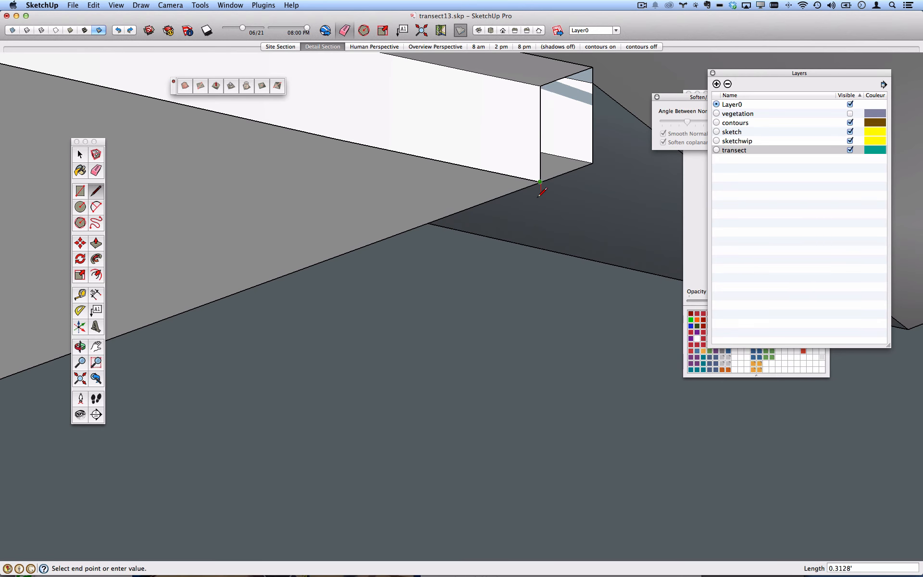
scroll(541, 194, "up", 3)
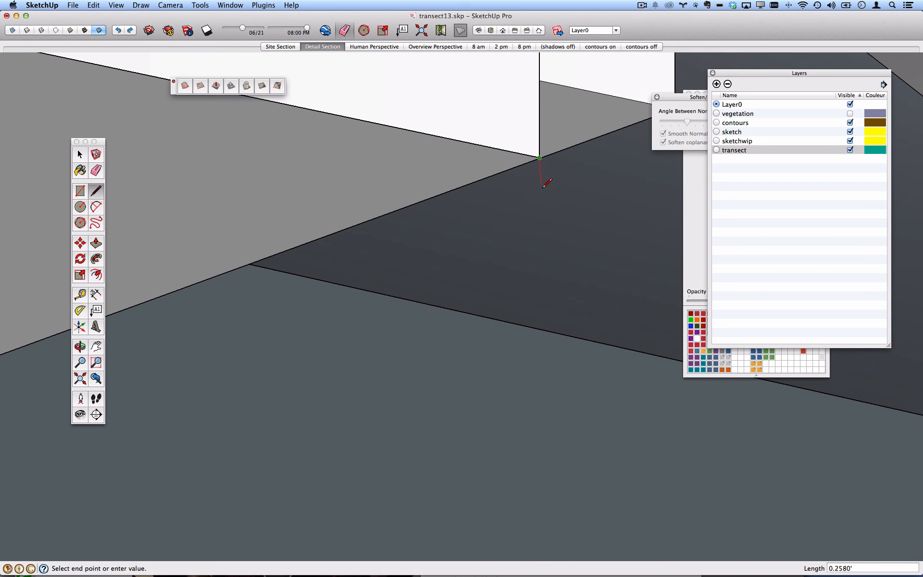
left_click(541, 188)
key("e")
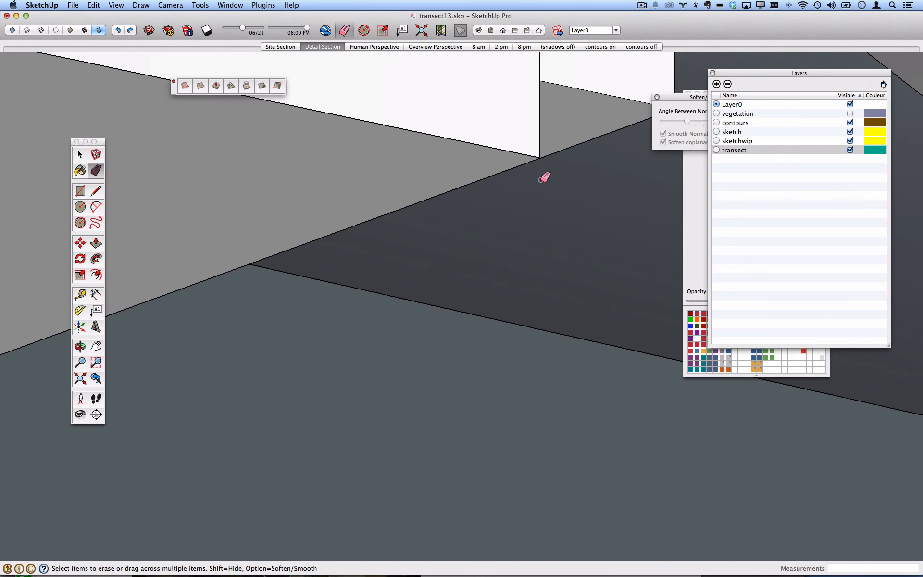
Draw a vertical line about 0.16' long down to the bottom corner of the near curb's end on the upper road.
scroll(541, 180, "down", 8)
scroll(157, 317, "up", 6)
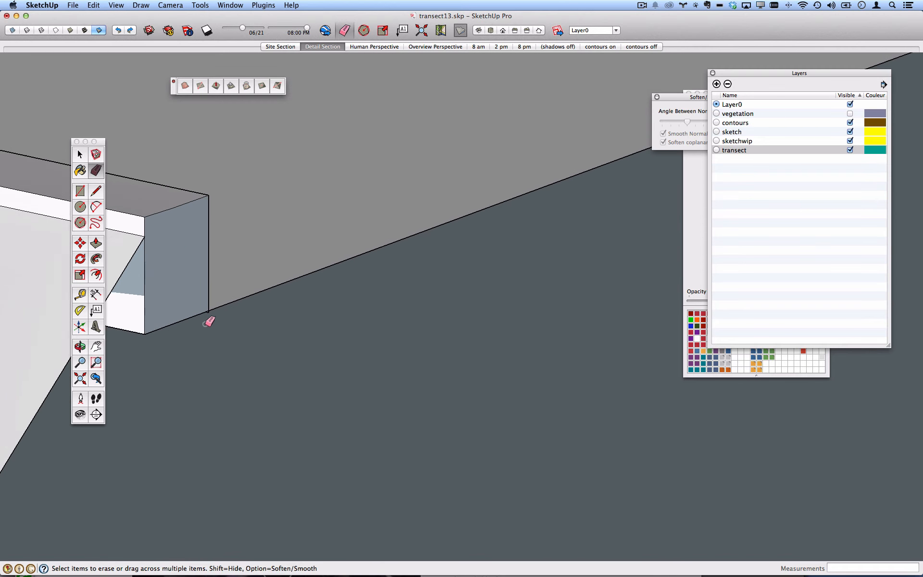
scroll(209, 307, "up", 5)
key("l")
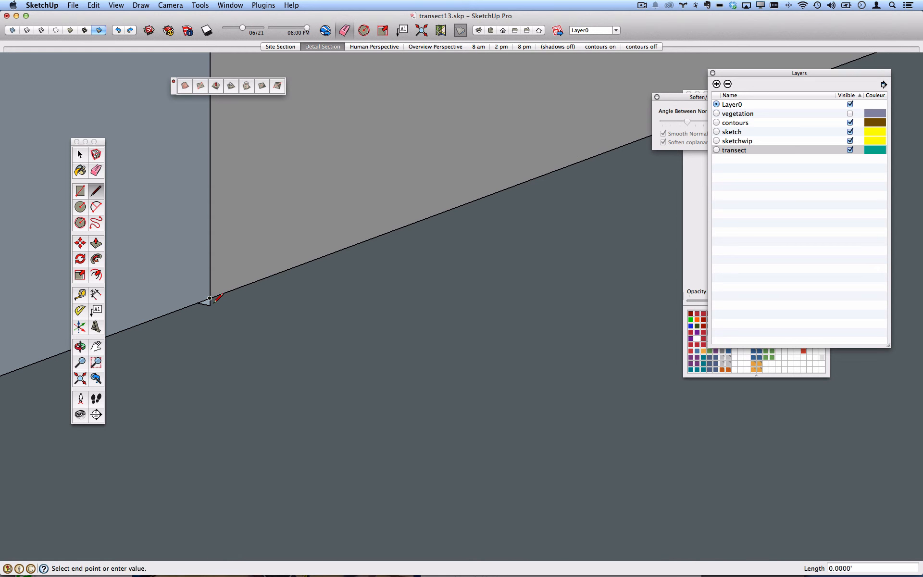
key("e")
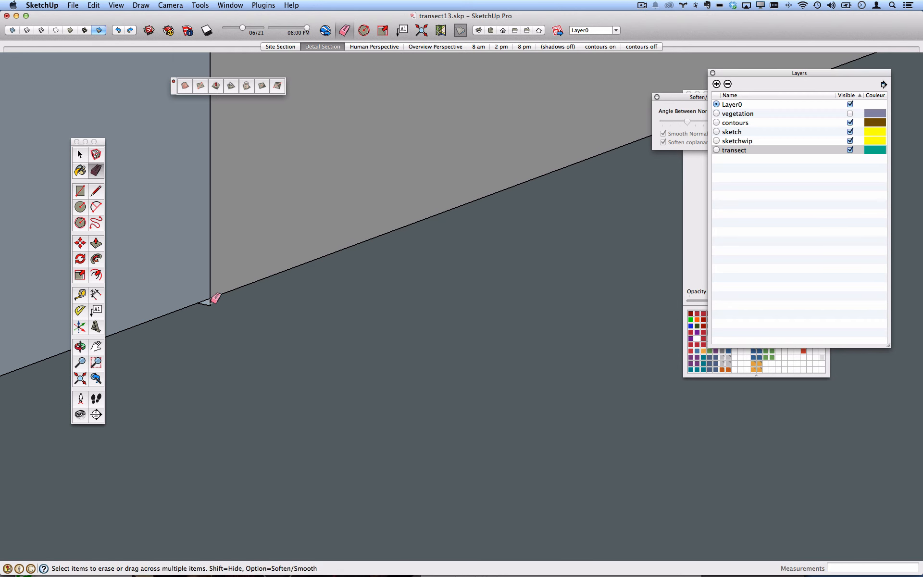
scroll(213, 301, "down", 5)
key("l")
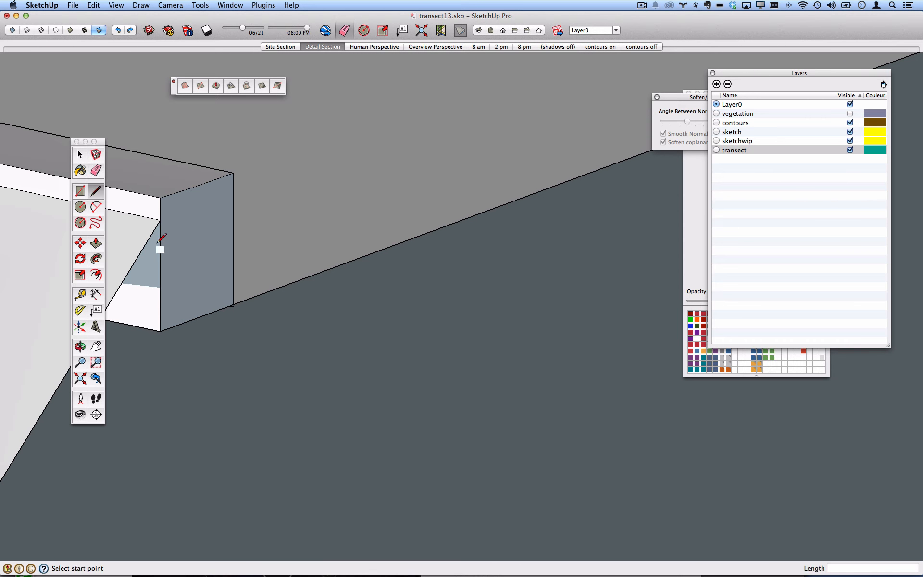
left_click(160, 287)
left_click(160, 330)
Reverse the small patch face directly below the upper road end.
scroll(162, 330, "down", 3)
scroll(235, 301, "down", 3)
scroll(377, 262, "down", 6)
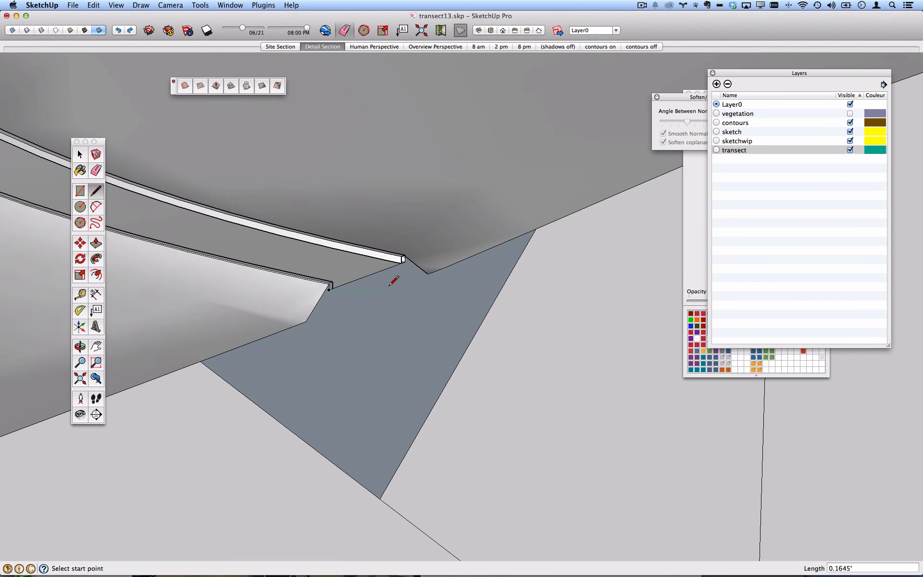
scroll(464, 371, "down", 5)
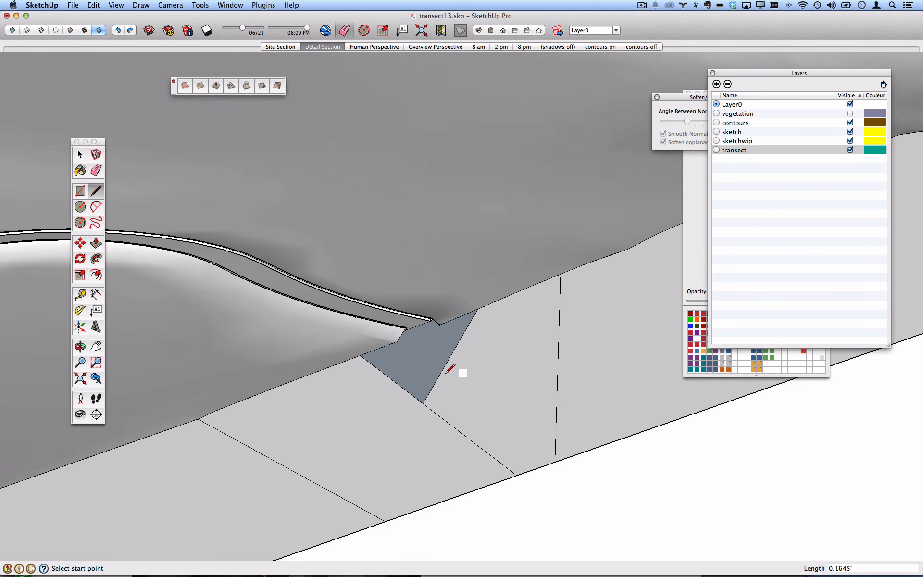
right_click(430, 376)
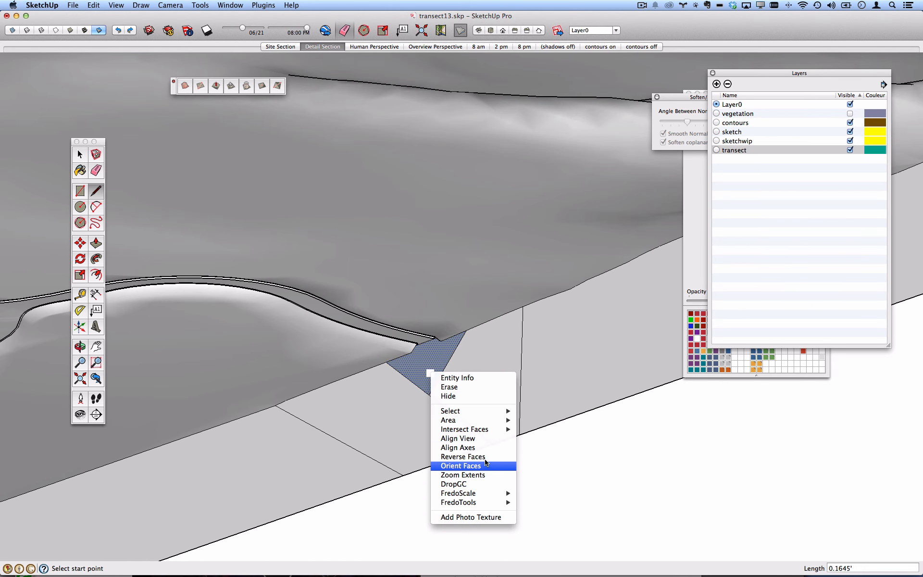
left_click(462, 457)
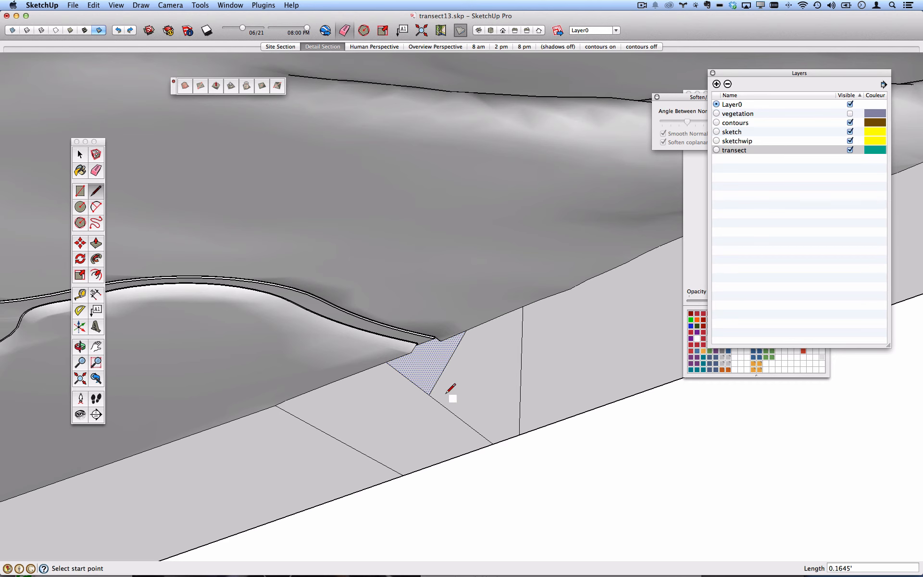
Erase all the helper lines dividing the block's side face below the upper and lower road ends.
left_click(99, 173)
mouse_move(437, 405)
left_mouse_down()
mouse_move(435, 394)
mouse_move(416, 399)
left_mouse_up()
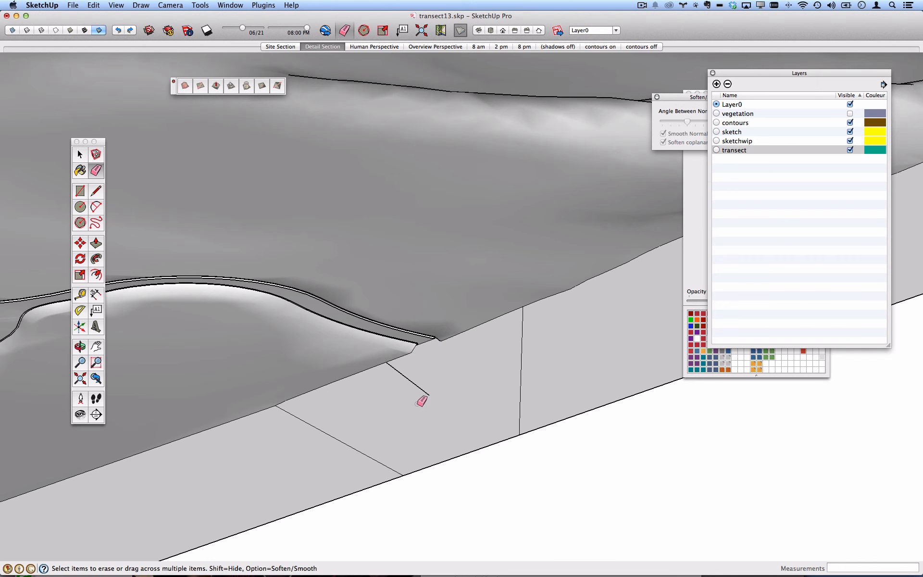
left_click(426, 393)
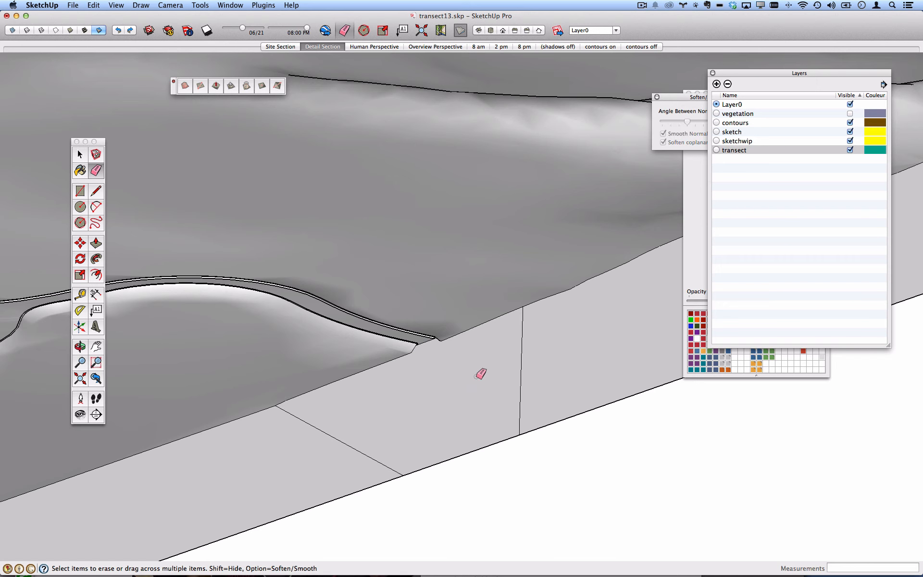
left_click(346, 446)
scroll(528, 366, "down", 5)
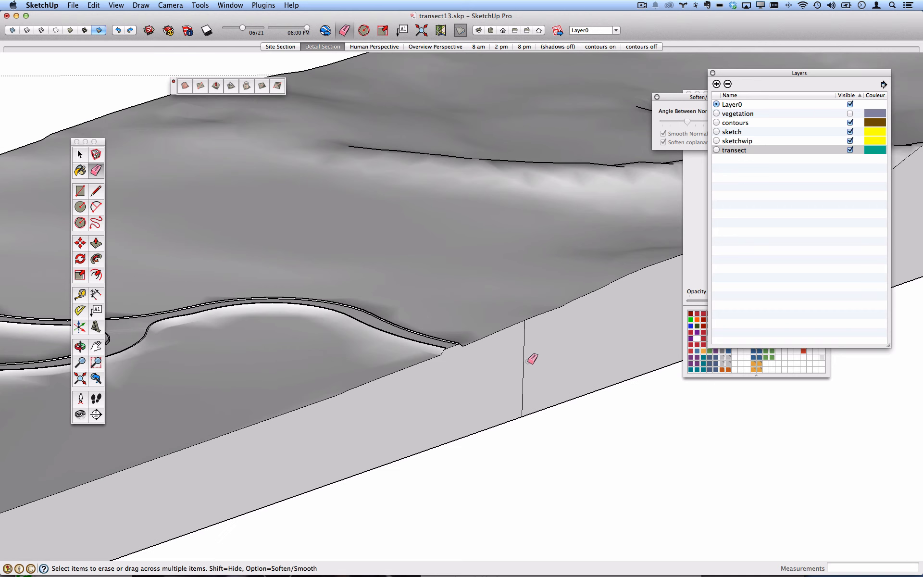
left_click(527, 363)
scroll(529, 361, "down", 5)
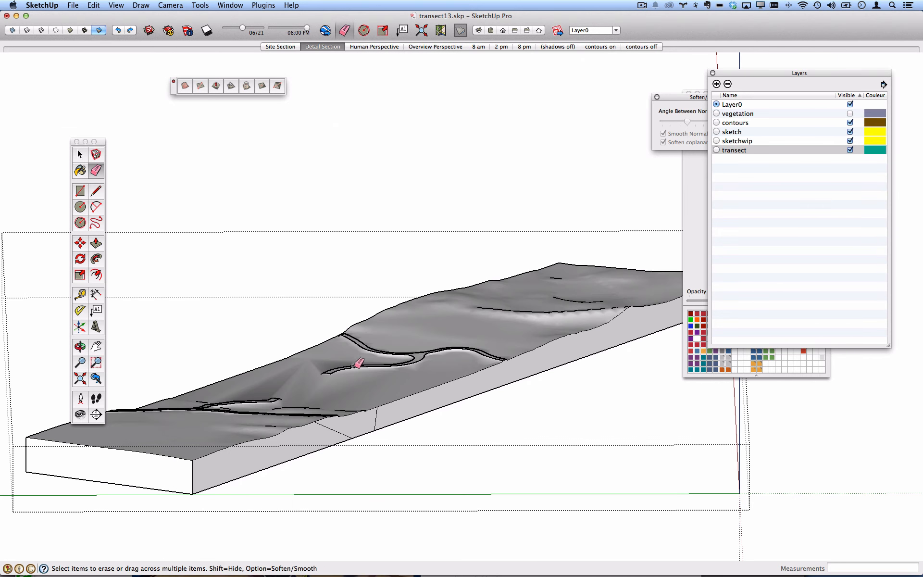
left_click(345, 435)
left_click(376, 420)
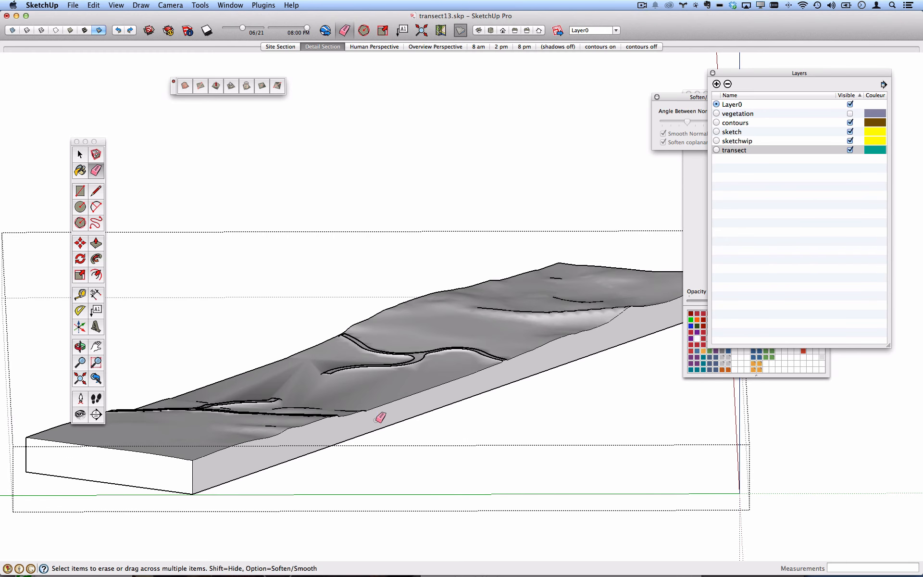
scroll(582, 320, "up", 8)
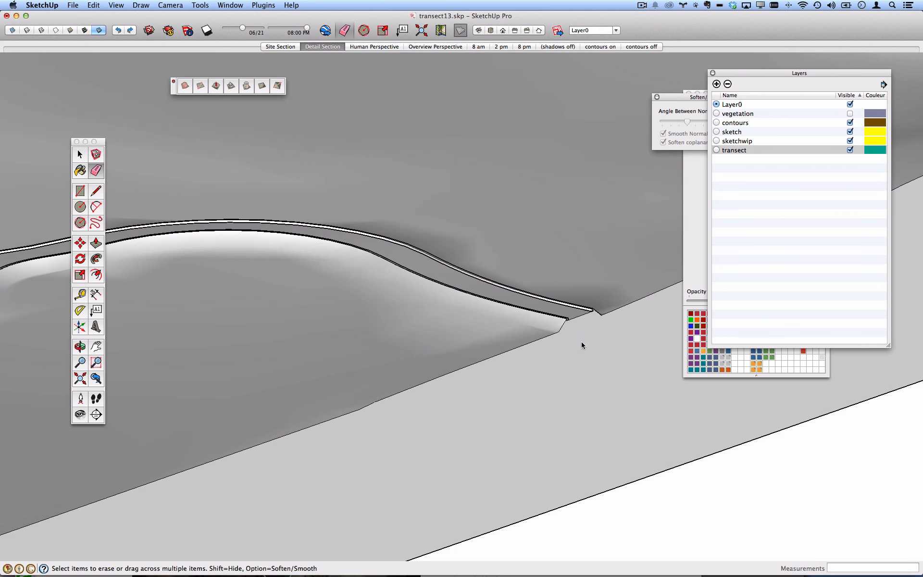
Align the view to the block's side face and move the Layers, Soften/Smooth Edges and Colors windows aside.
right_click(582, 345)
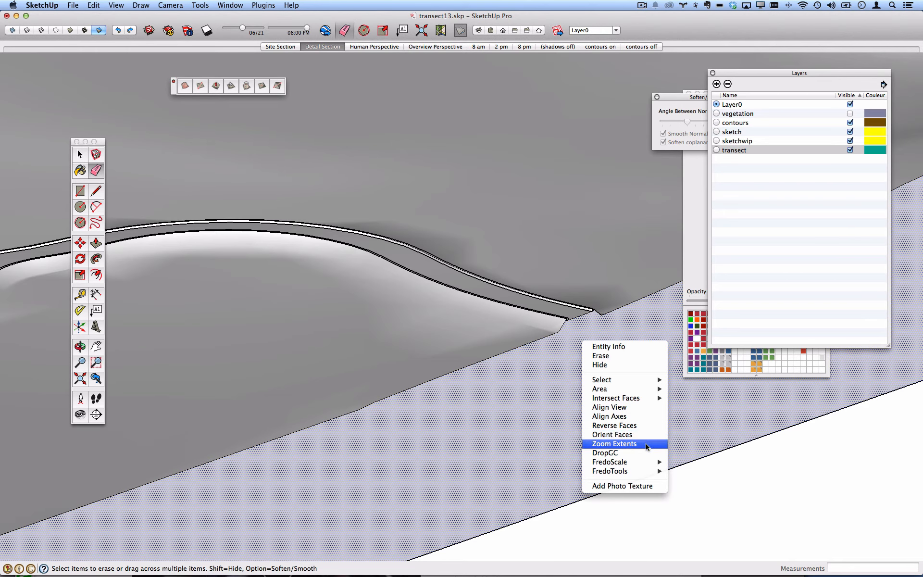
left_click(641, 409)
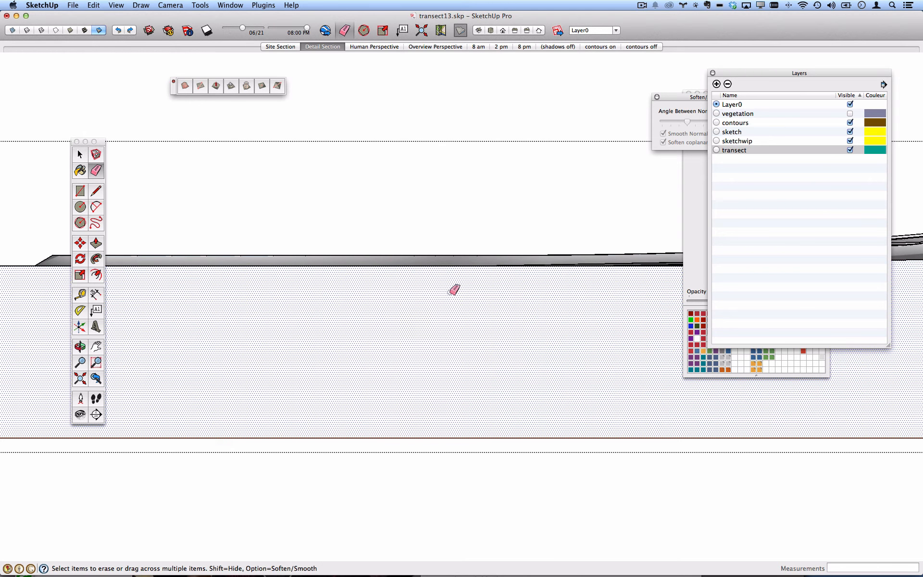
left_click(93, 349)
left_click_drag(324, 323, 182, 327)
left_click_drag(534, 292, 392, 350)
scroll(398, 262, "up", 2)
scroll(400, 263, "up", 2)
scroll(393, 349, "down", 2)
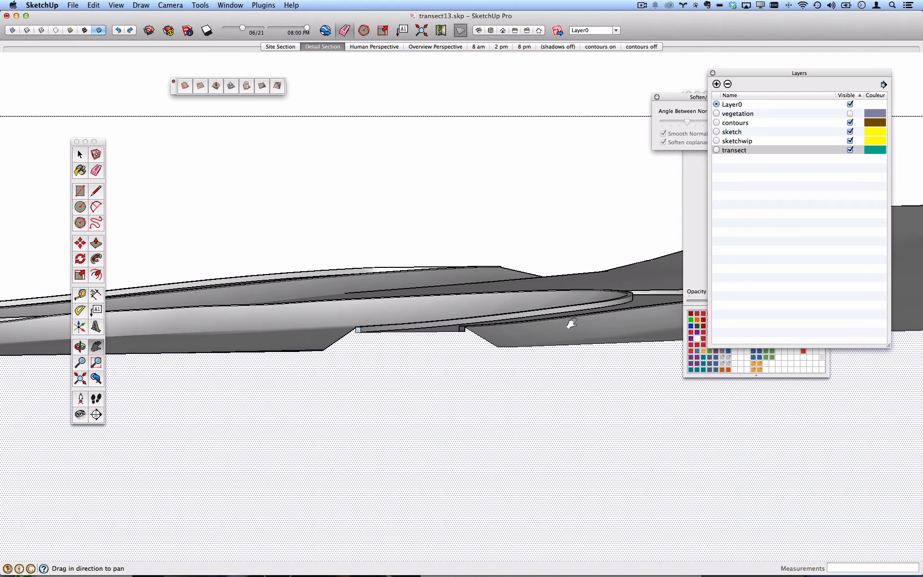
left_click_drag(721, 76, 787, 63)
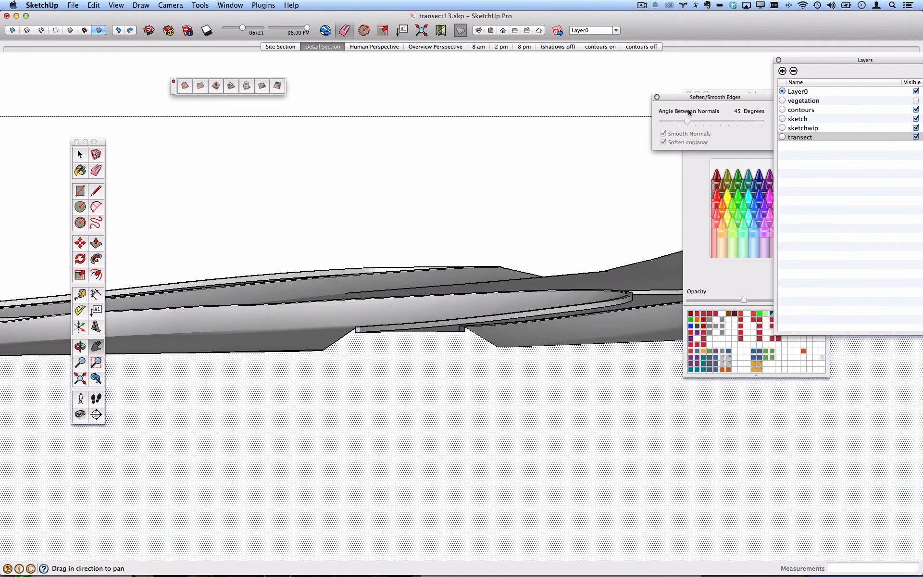
left_click_drag(690, 99, 770, 97)
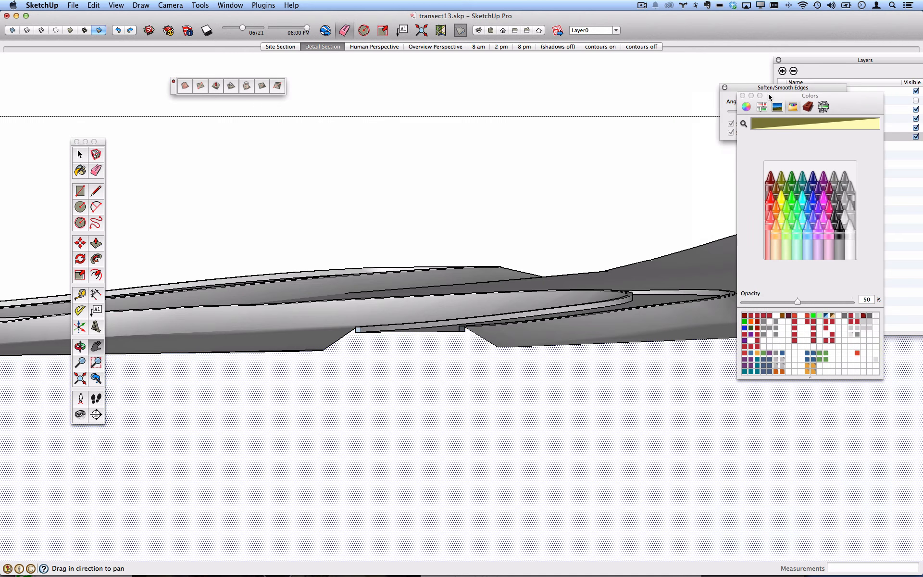
Retrace the open end of the unfilled curb from its bottom corner to close it with a face.
scroll(448, 324, "up", 6)
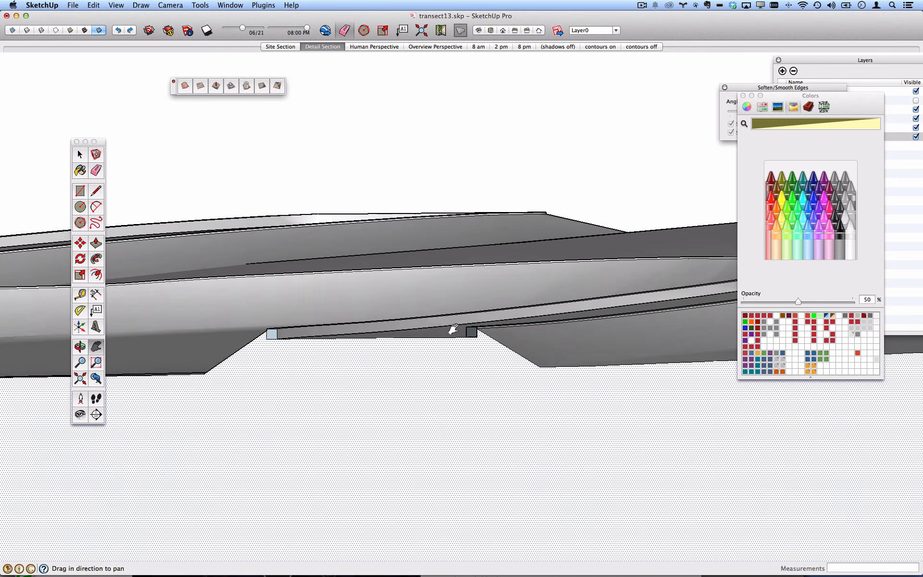
middle_click_drag(475, 334, 309, 336)
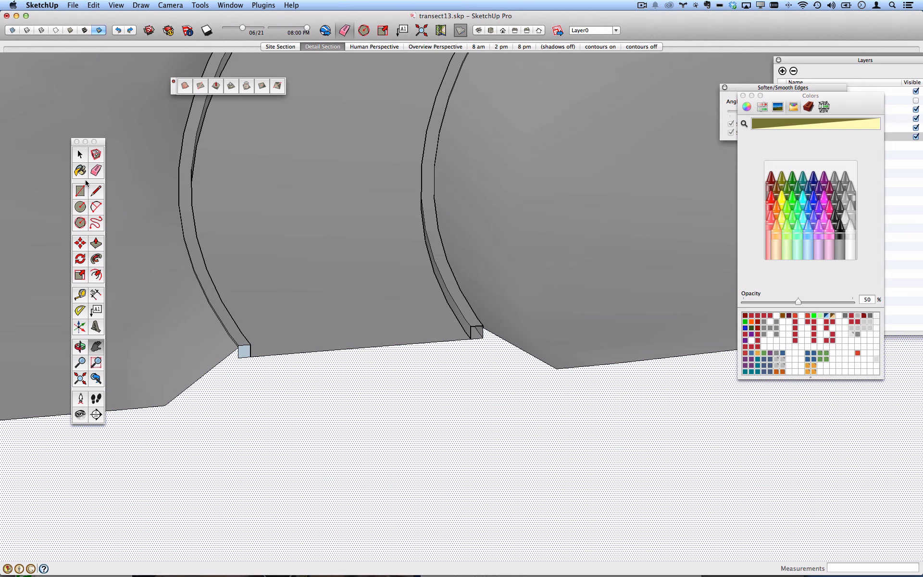
key("l")
scroll(488, 349, "up", 5)
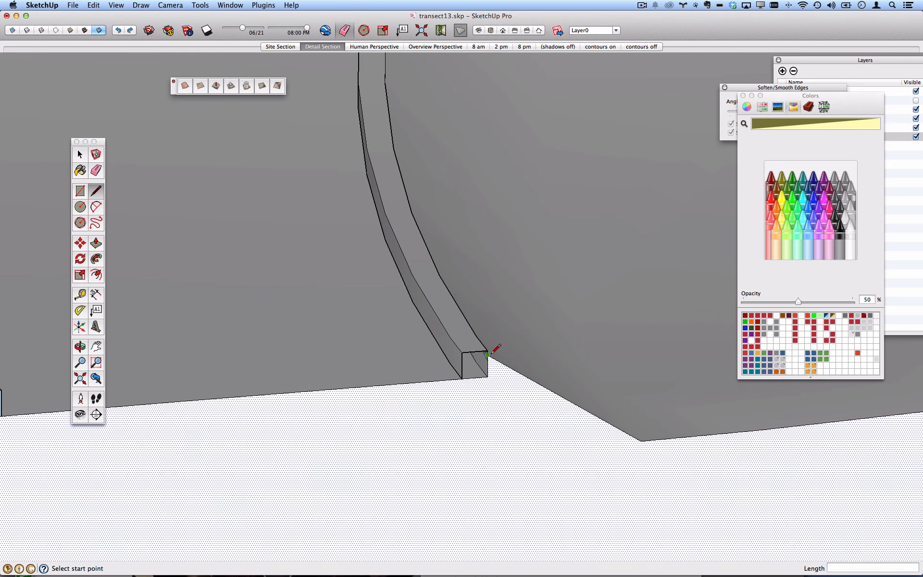
left_click(488, 354)
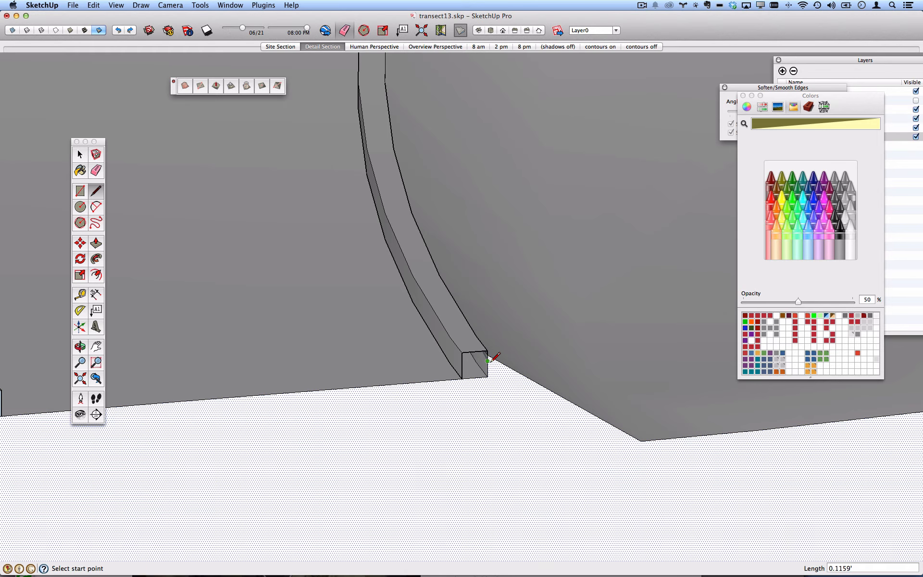
scroll(488, 360, "up", 2)
left_click(454, 380)
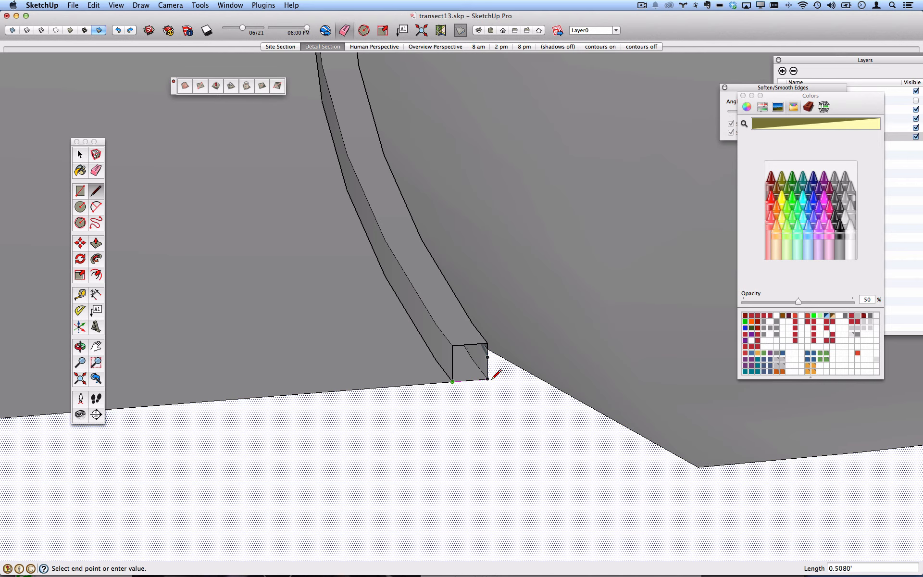
left_click(489, 379)
left_click(465, 379)
scroll(473, 374, "down", 5)
key("Escape")
scroll(479, 376, "down", 2)
scroll(354, 404, "up", 3)
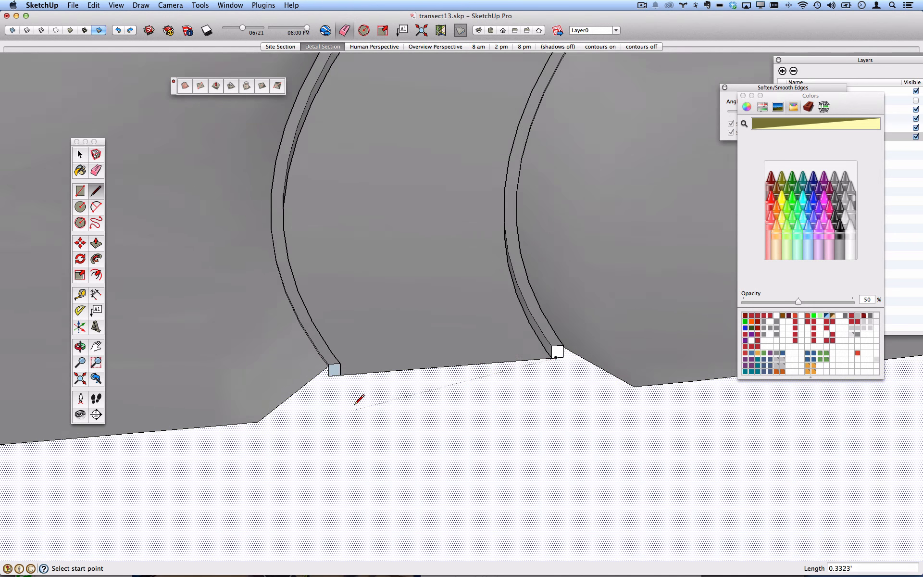
Reverse the blue back-facing end face of the opposite curb on the same road.
scroll(314, 360, "up", 3)
right_click(339, 354)
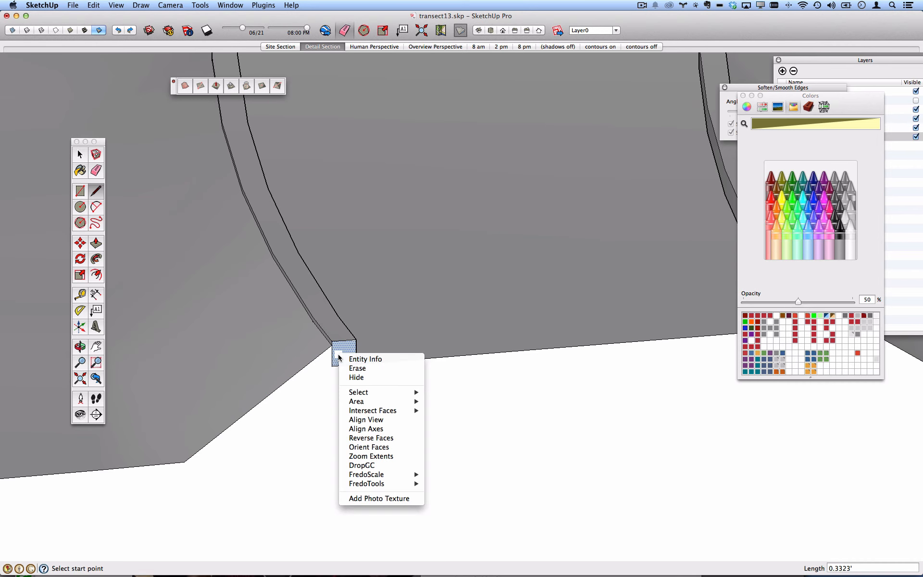
left_click(360, 439)
scroll(404, 361, "down", 10)
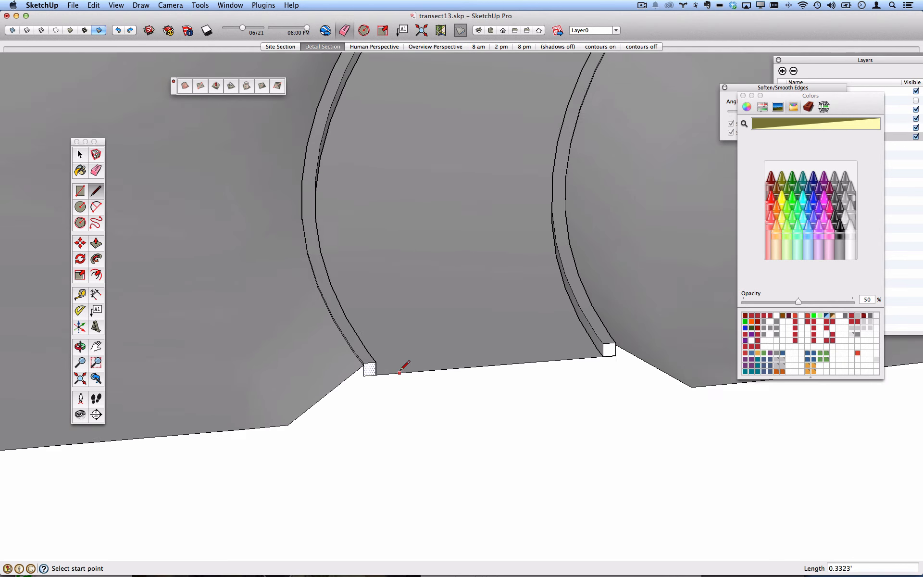
key("space")
scroll(416, 286, "down", 3)
middle_click_drag(422, 268, 353, 267)
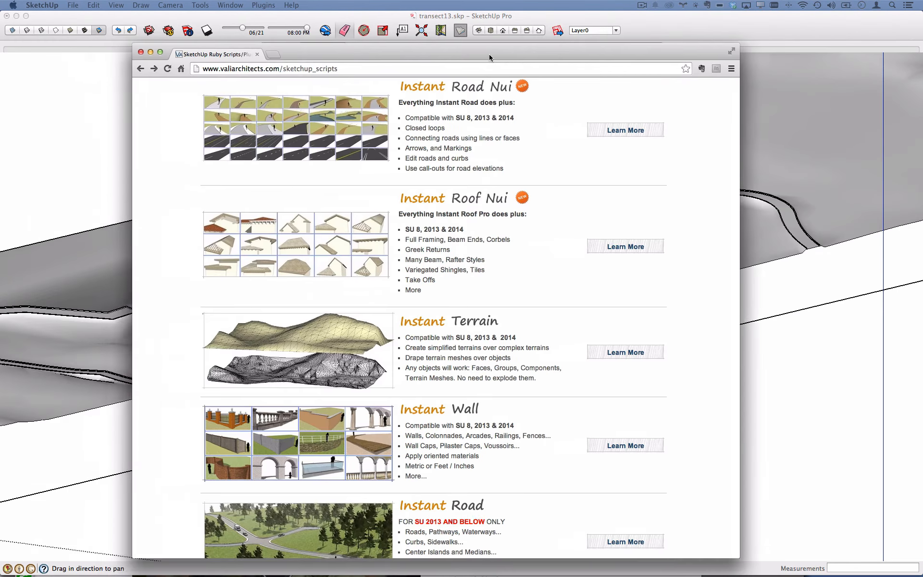
Switch from the browser back to SketchUp and close the open terrain block group.
scroll(393, 180, "down", 10)
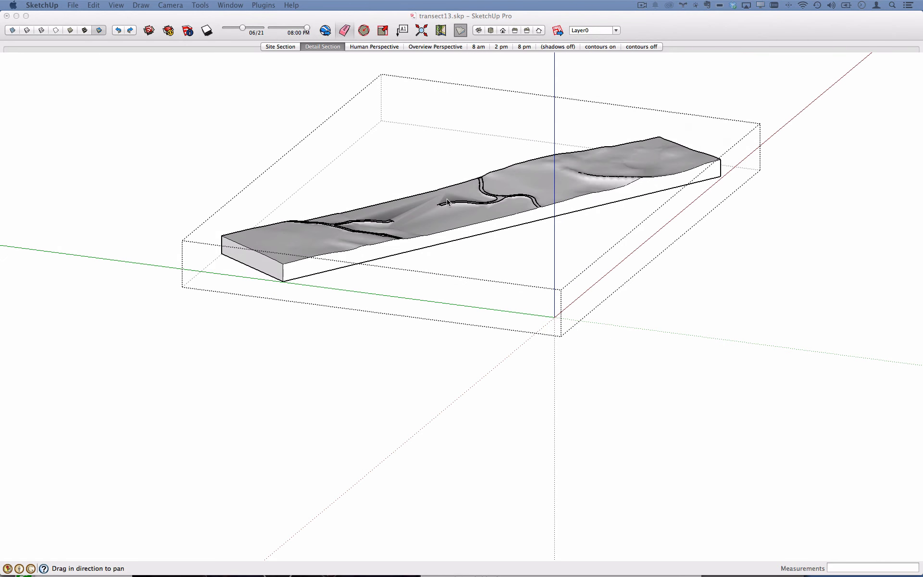
left_click(668, 275)
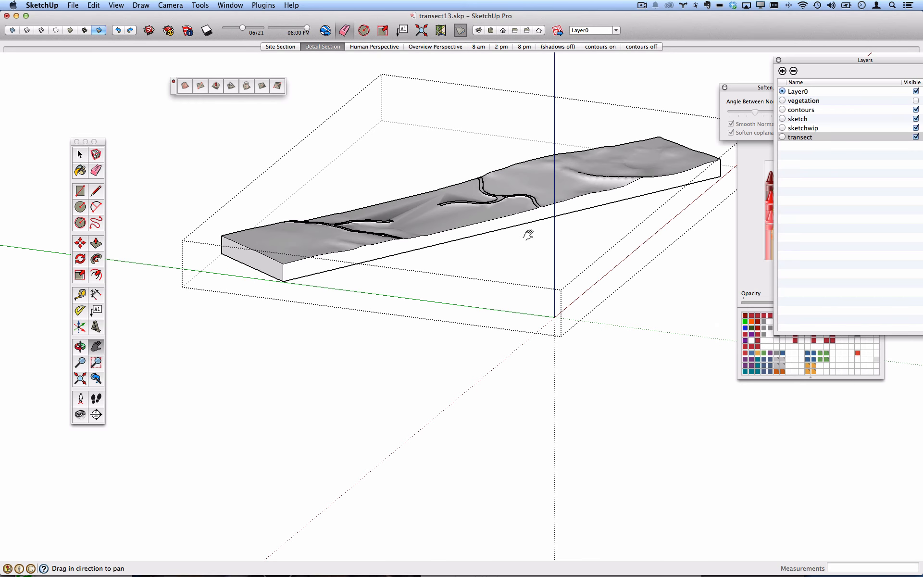
mouse_move(527, 235)
middle_mouse_down("shift")
mouse_move(426, 296)
mouse_move(495, 317)
mouse_move(504, 258)
middle_mouse_up("shift")
scroll(504, 257, "down", 4)
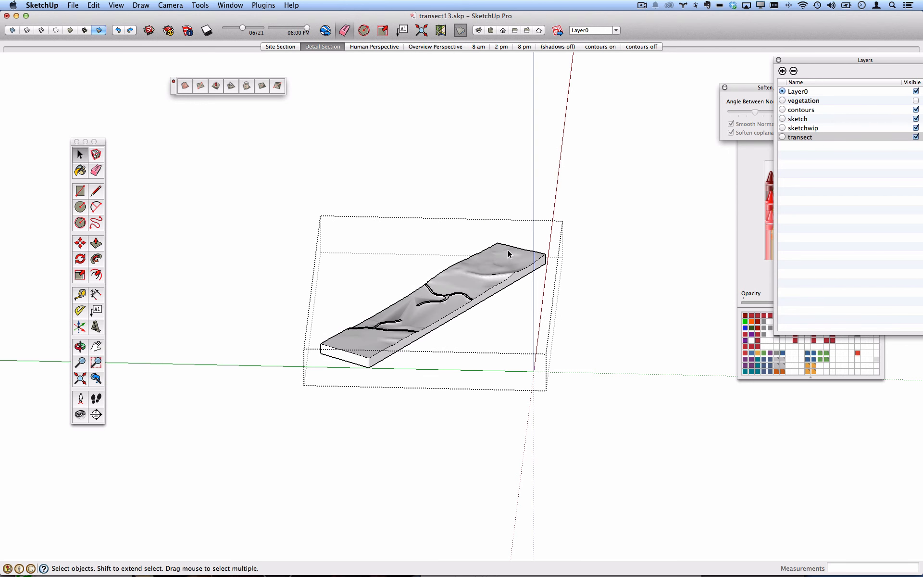
left_click(440, 220)
Convert the flat grey strip group floating above the terrain into a component.
scroll(407, 254, "up", 5)
scroll(407, 253, "up", 3)
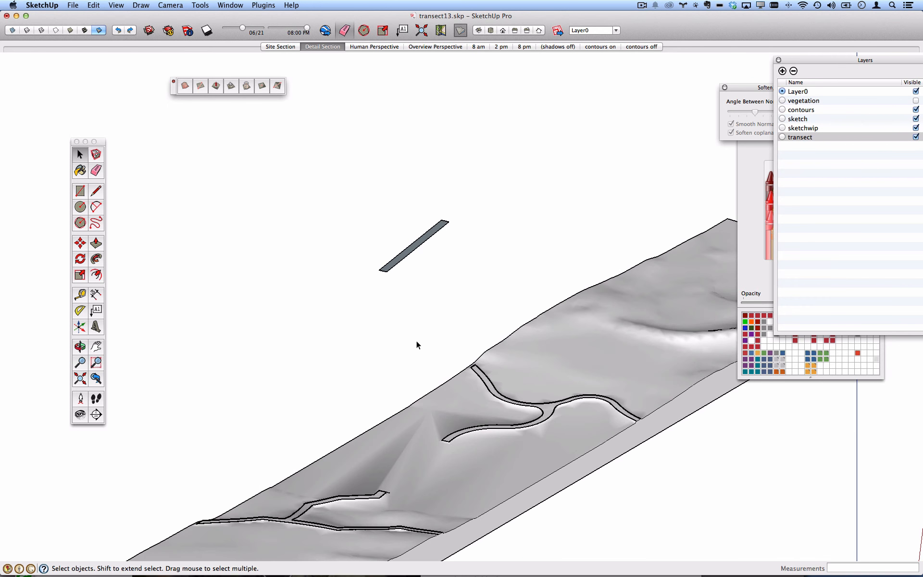
middle_click_drag(416, 343, 397, 248)
scroll(420, 299, "up", 2)
scroll(420, 302, "up", 1)
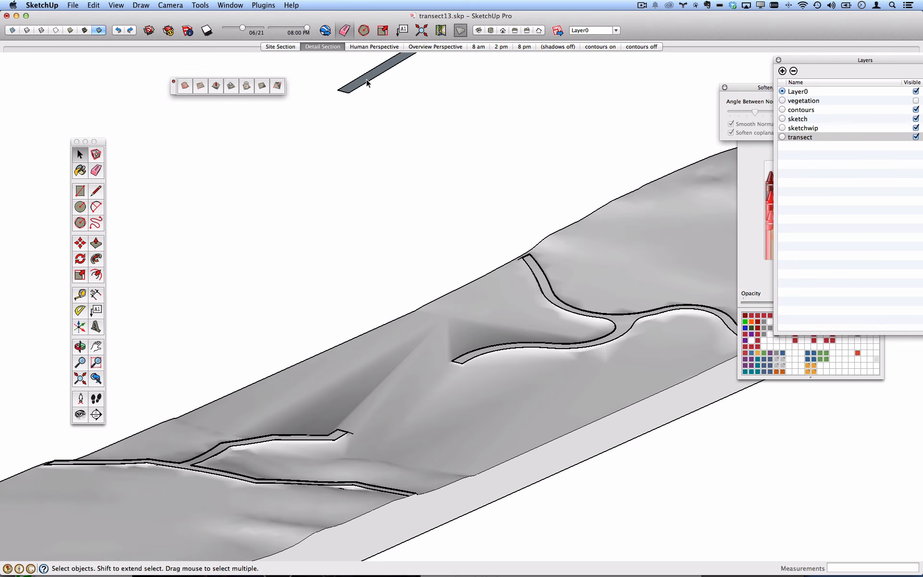
left_click(361, 98)
scroll(358, 100, "up", 1)
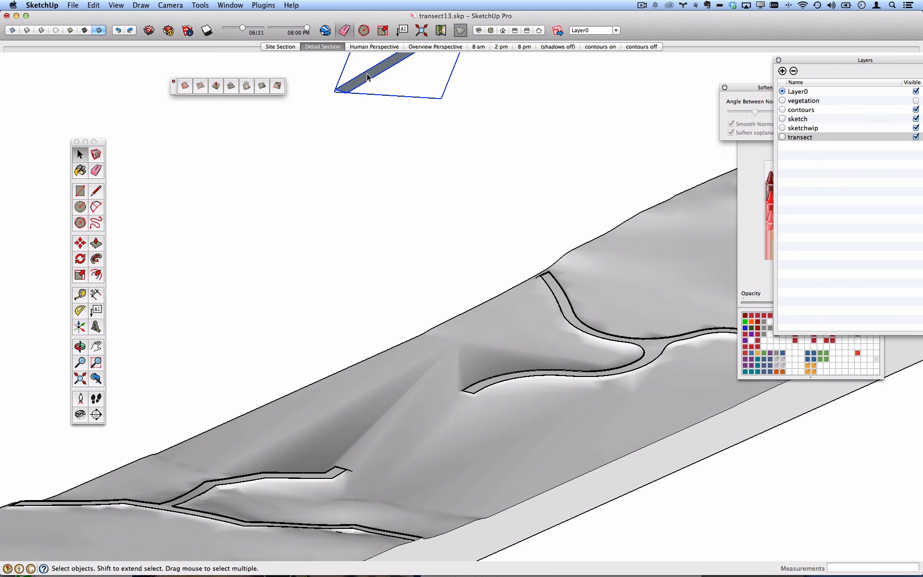
middle_click_drag(365, 86, 404, 168, "shift")
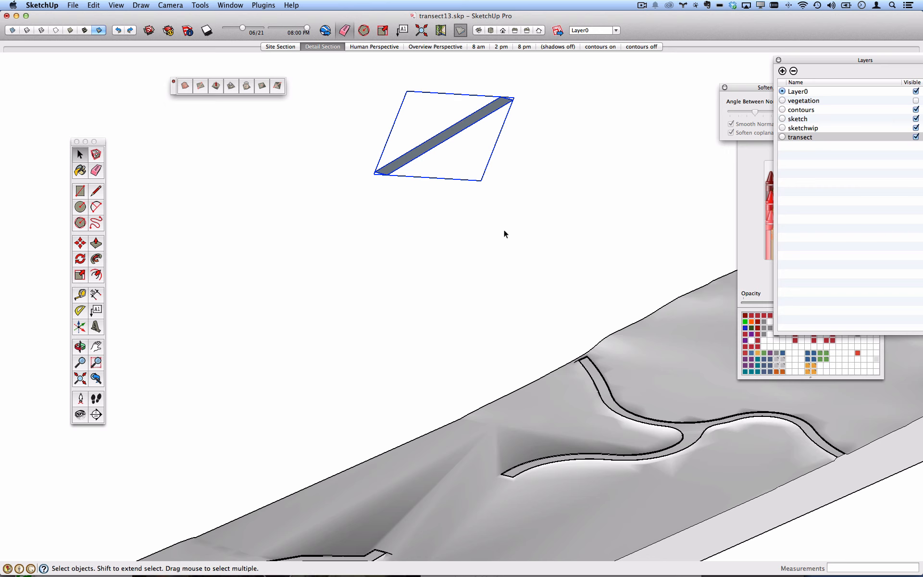
right_click(459, 128)
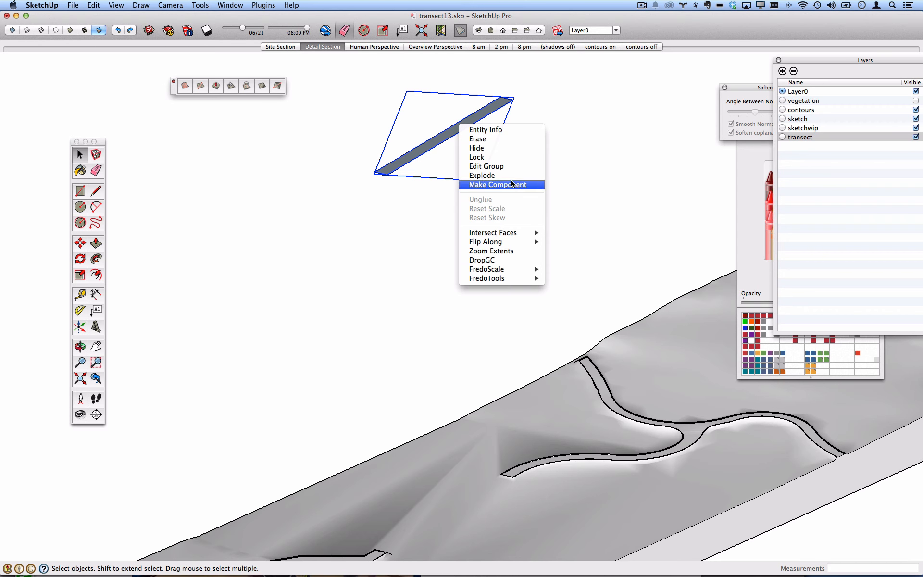
left_click(498, 184)
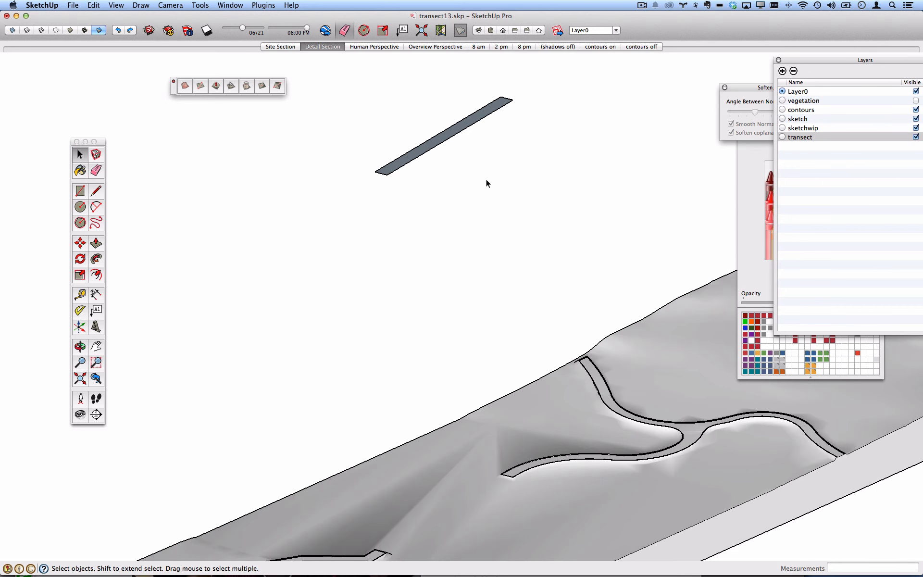
Change the strip component's axes to originate at its near end corner, with red along the long edge and green along the short end.
double_click(426, 152)
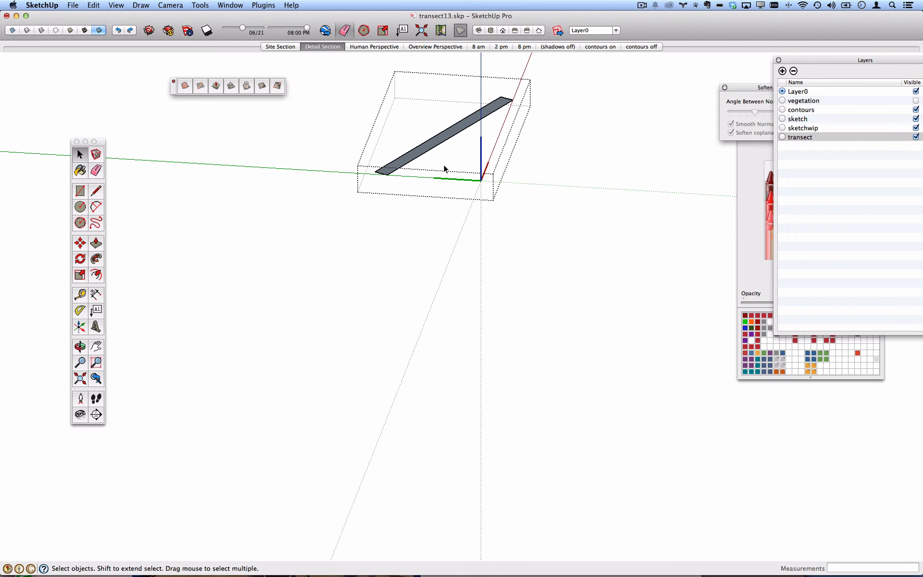
right_click(443, 166)
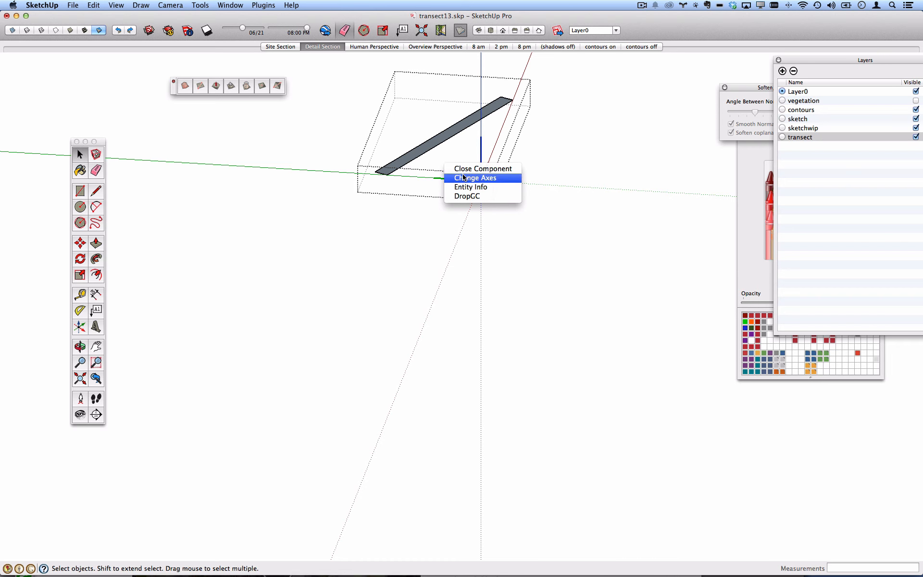
left_click(464, 178)
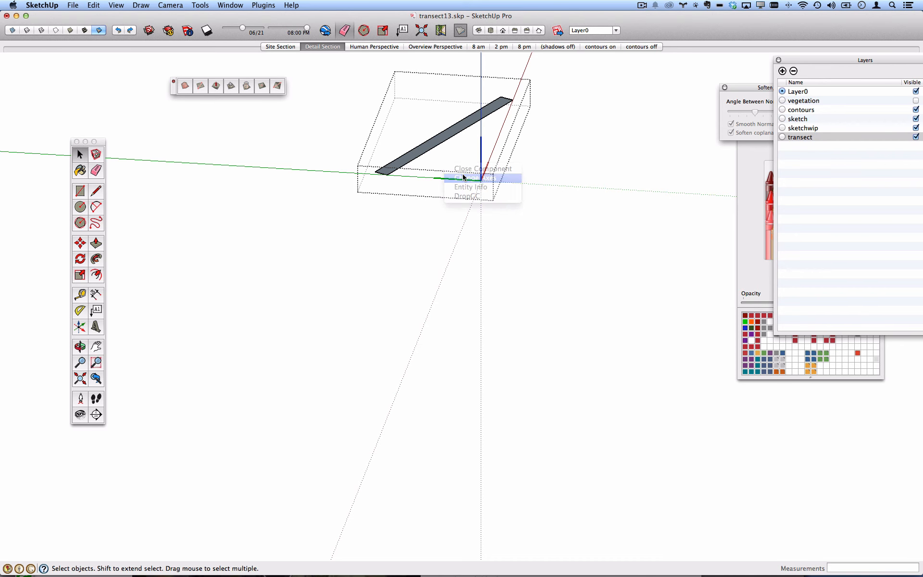
left_click(388, 174)
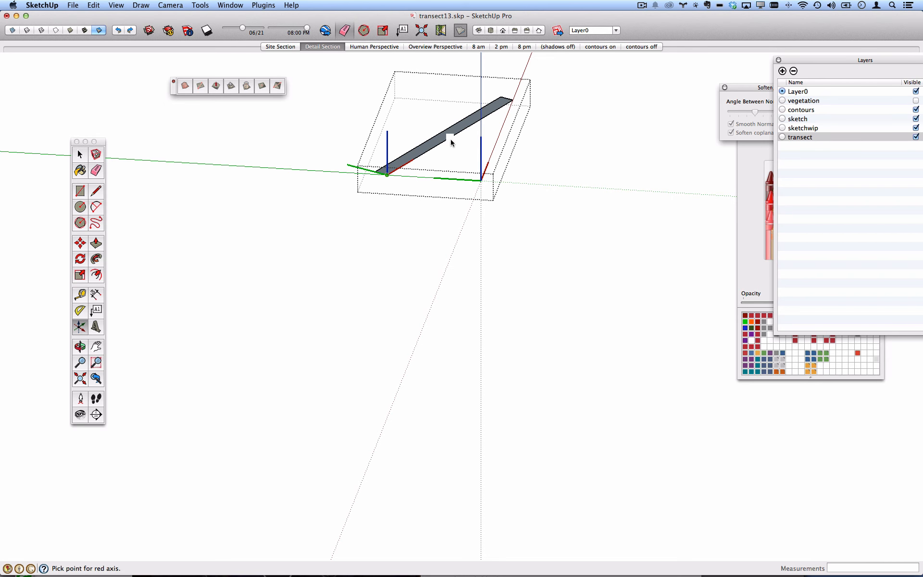
left_click(480, 119)
scroll(379, 175, "up", 3)
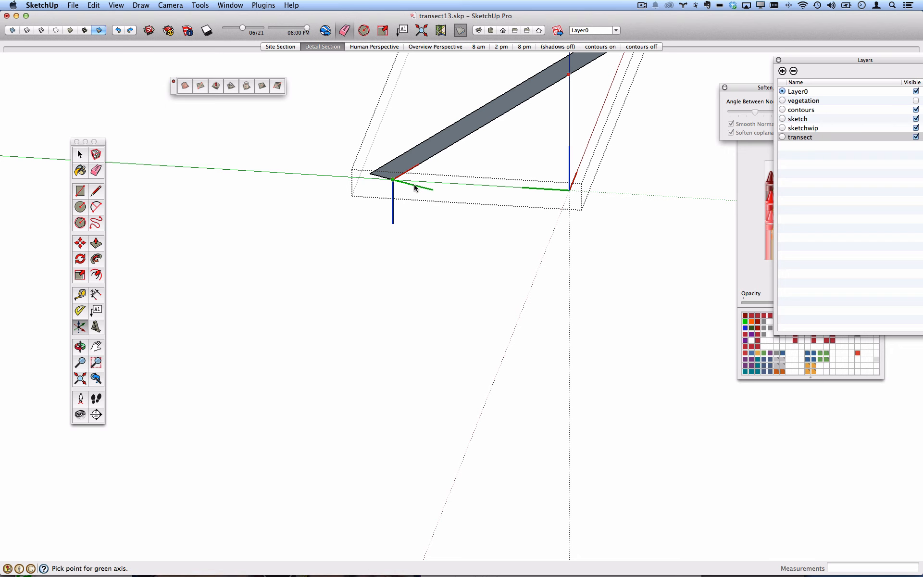
left_click(376, 176)
middle_click_drag(406, 213, 307, 261)
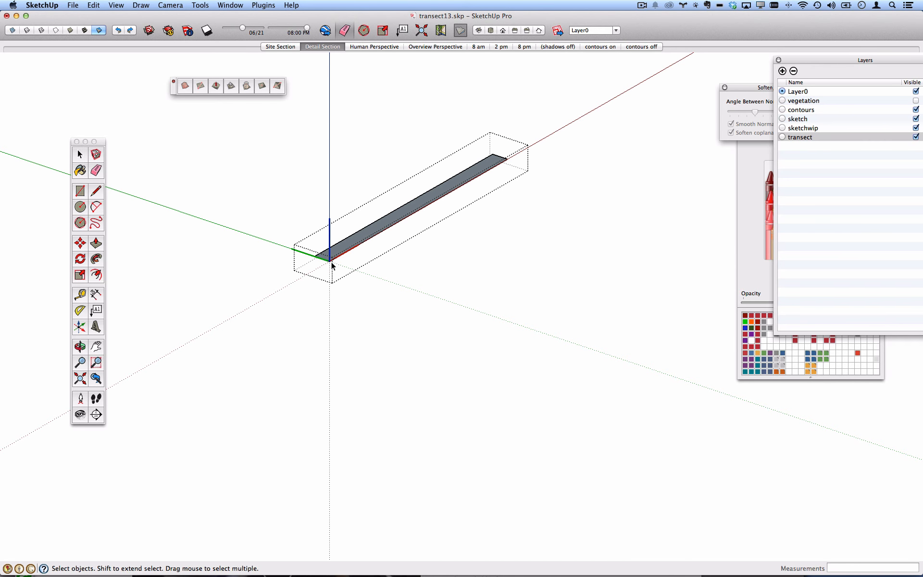
left_click(376, 288)
Move the strip component about 335.55' down by its near corner onto the end corner of the lower road's branch, bridging the two road ends.
scroll(430, 287, "down", 3)
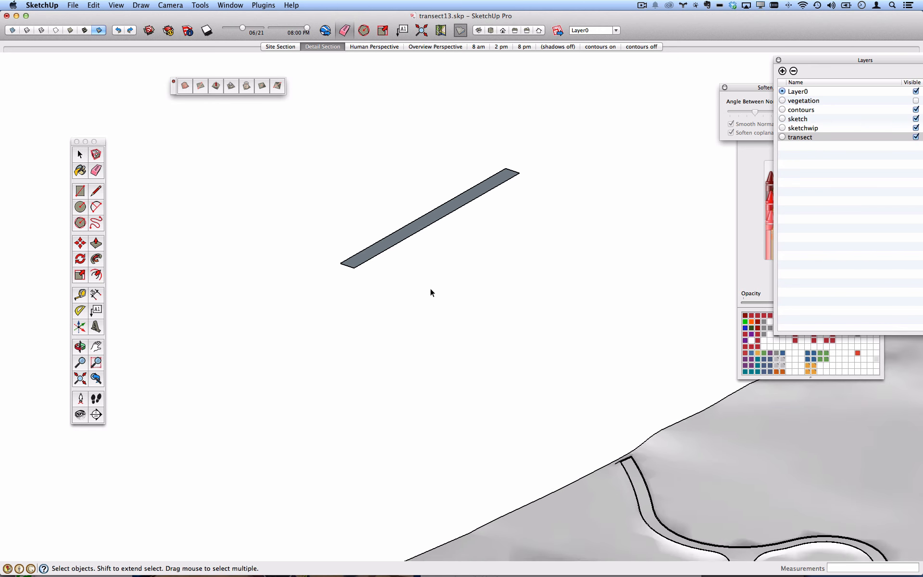
scroll(499, 288, "down", 5)
scroll(495, 280, "up", 2)
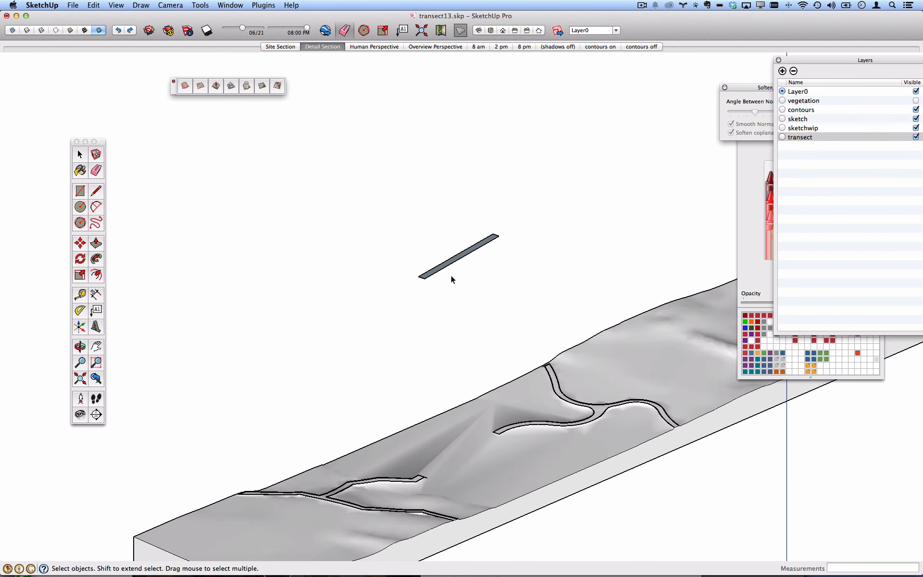
left_click(87, 243)
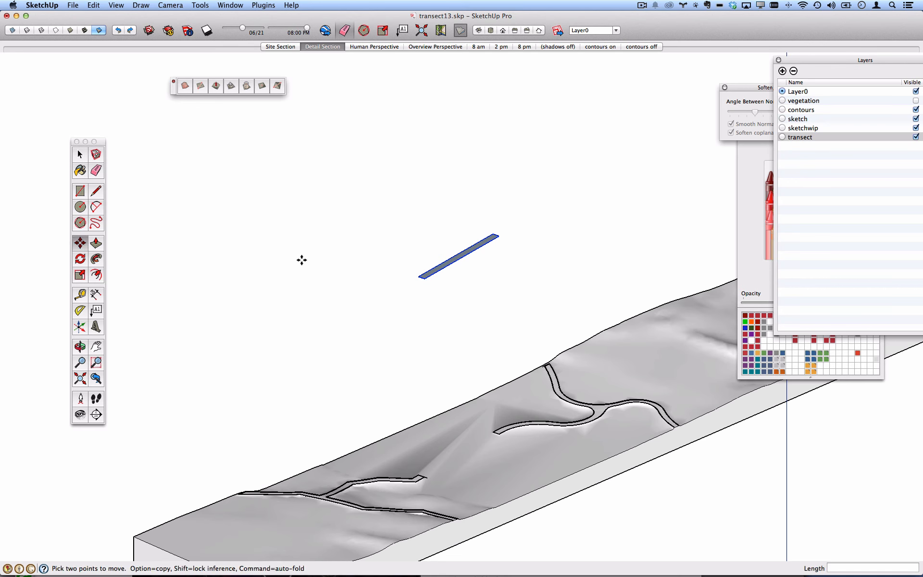
left_click(425, 276)
scroll(414, 466, "up", 6)
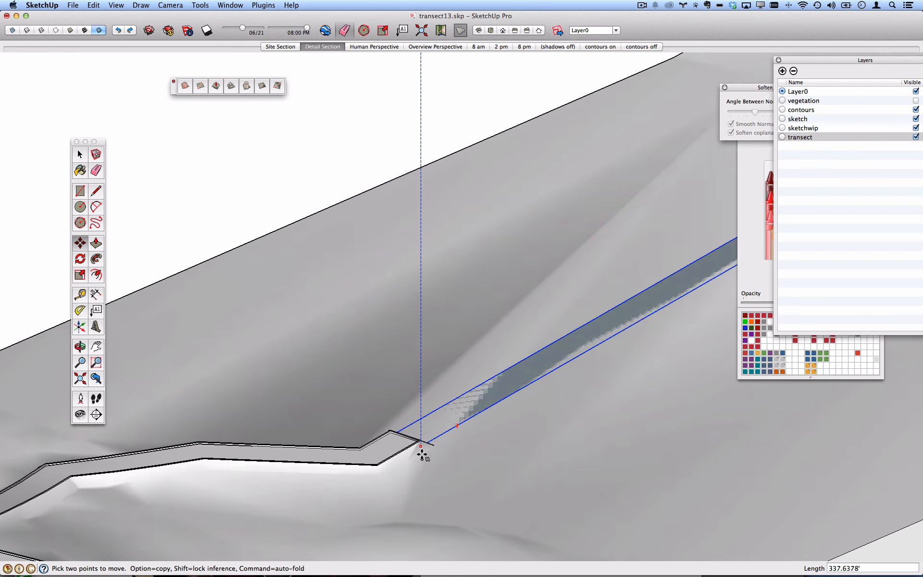
scroll(422, 454, "up", 5)
left_click(410, 406)
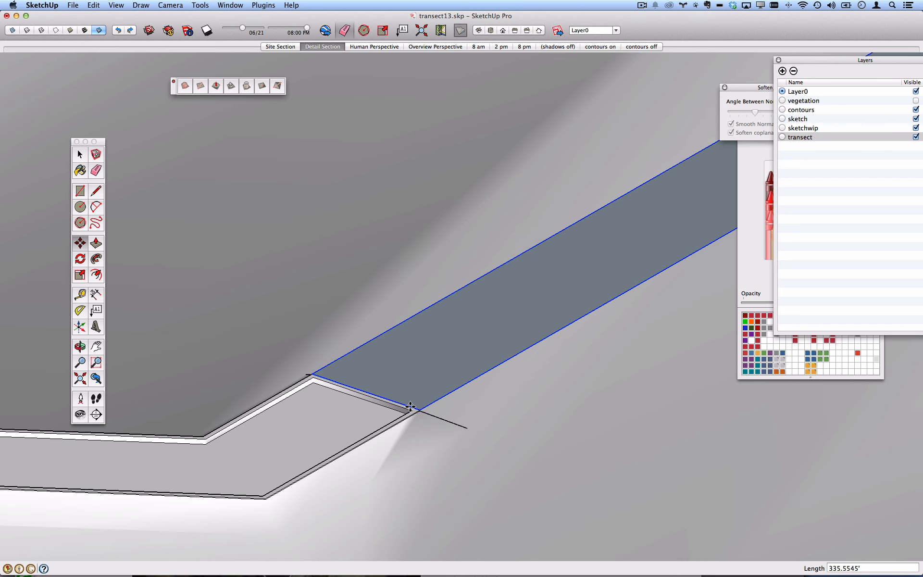
scroll(410, 406, "down", 2)
scroll(381, 366, "down", 7)
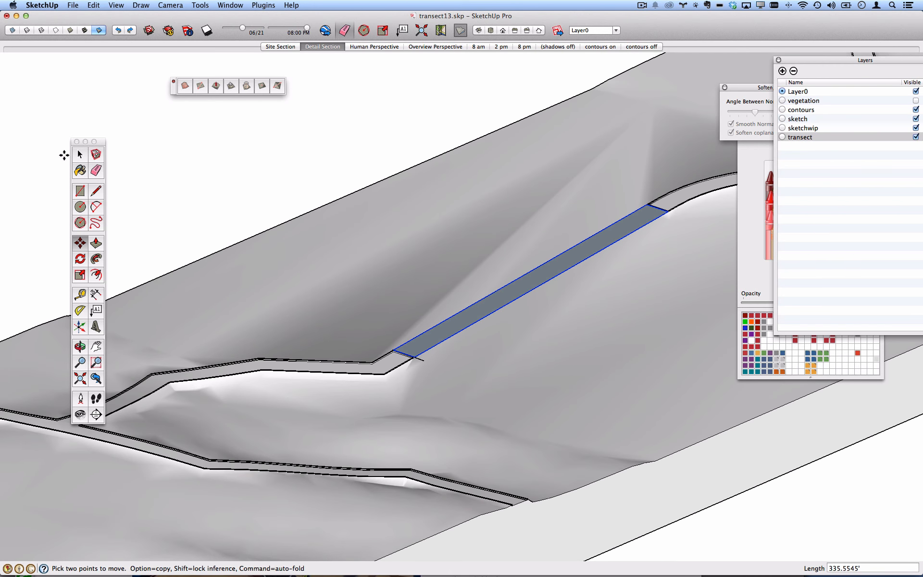
Turn on hidden geometry and open the terrain group for editing at the lower road's end beside the strip.
left_click(79, 155)
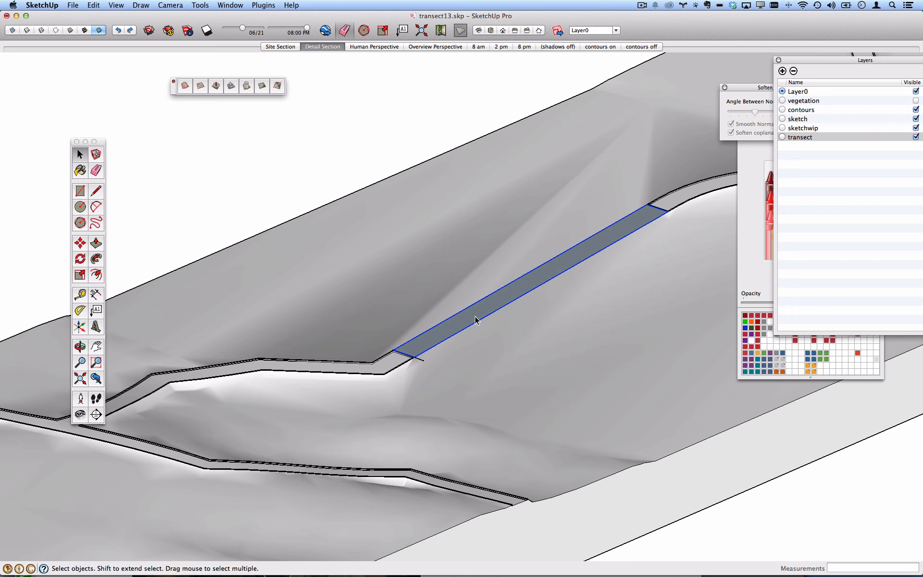
scroll(381, 363, "up", 3)
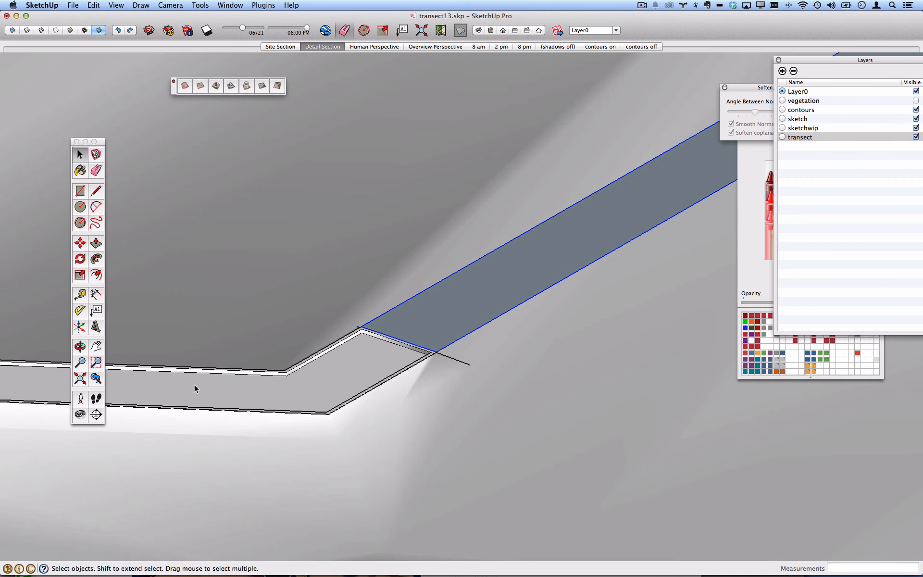
scroll(387, 350, "up", 2)
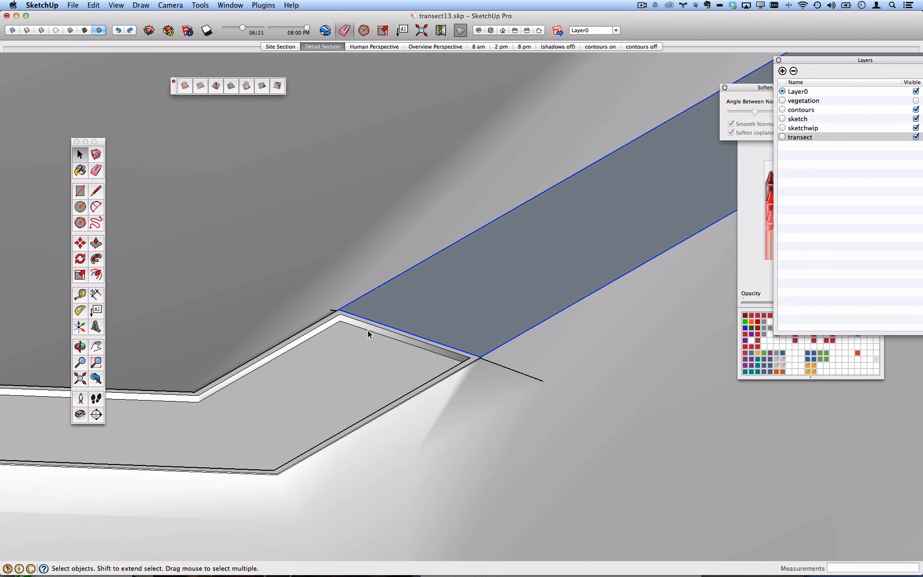
left_click(330, 325)
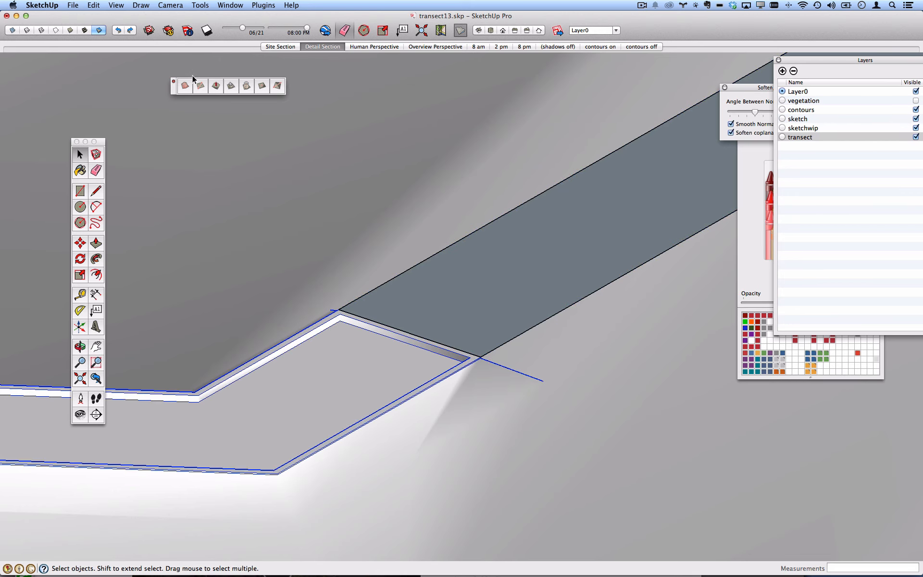
left_click(120, 3)
left_click(120, 2)
left_click(120, 2)
left_click(132, 41)
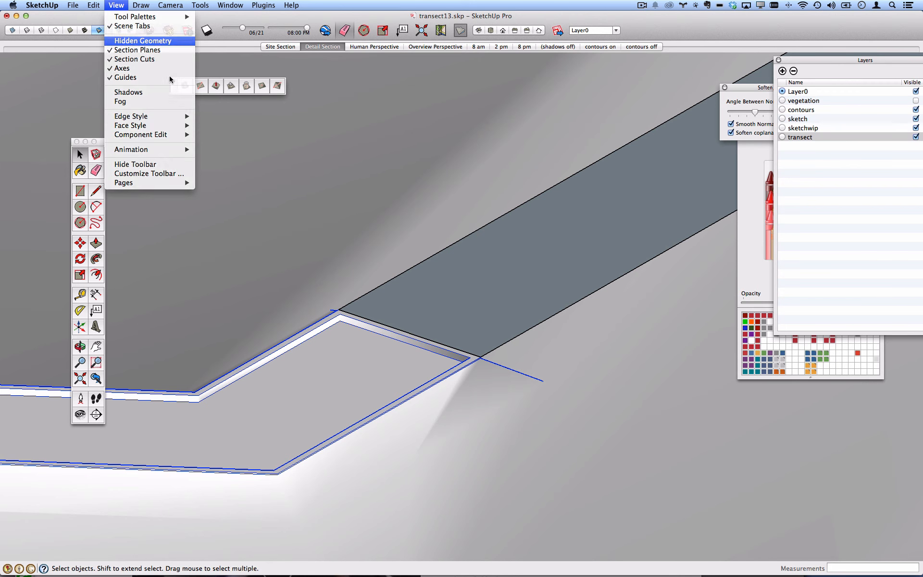
double_click(325, 371)
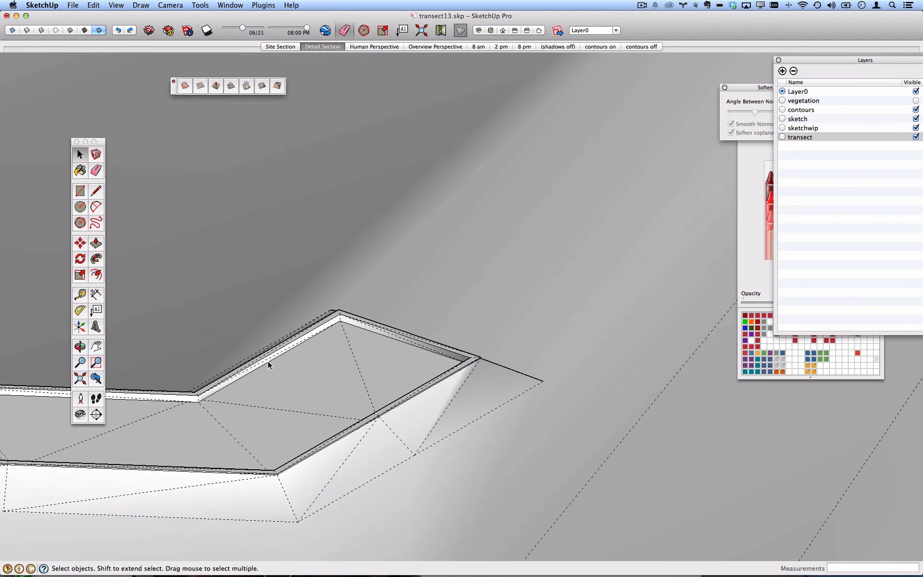
Try to flip the diagonal mesh edge on the inner curb face near the road end with the Flip Edge tool.
scroll(269, 360, "up", 3)
left_click(277, 354)
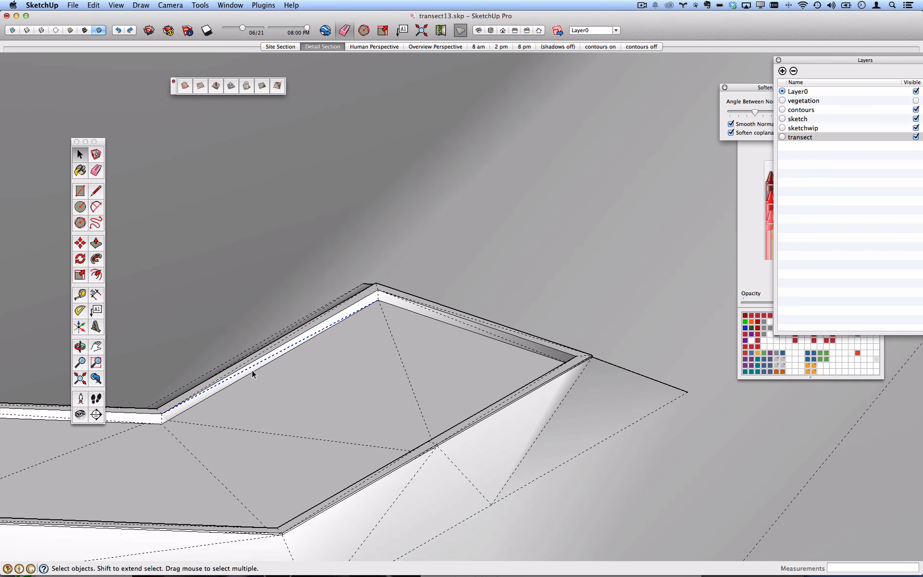
left_click(278, 87)
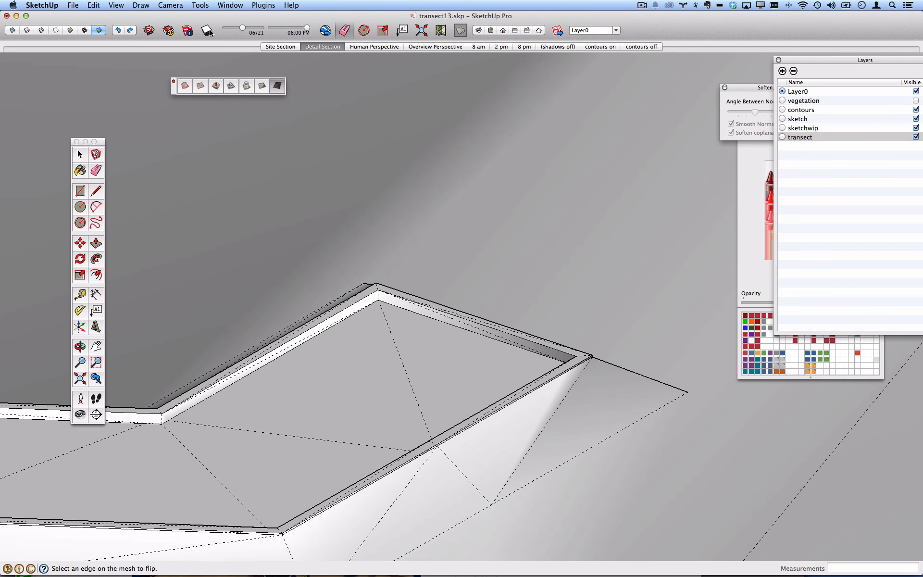
left_click(116, 5)
mouse_move(120, 20)
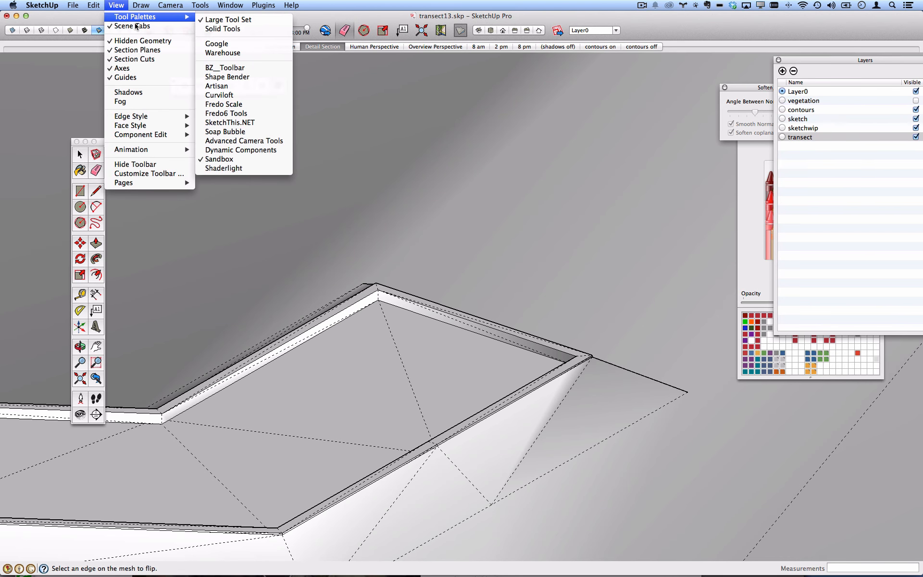
left_click(224, 168)
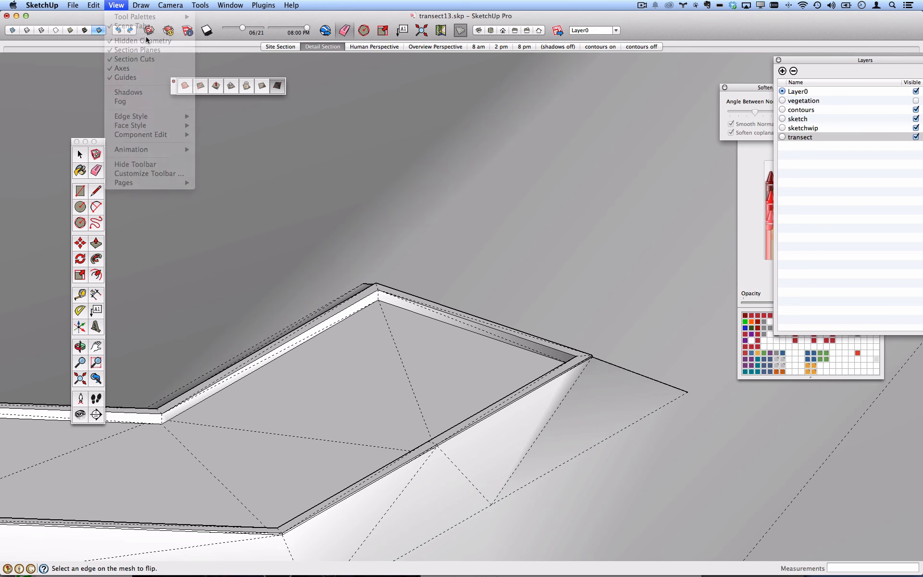
scroll(300, 340, "up", 3)
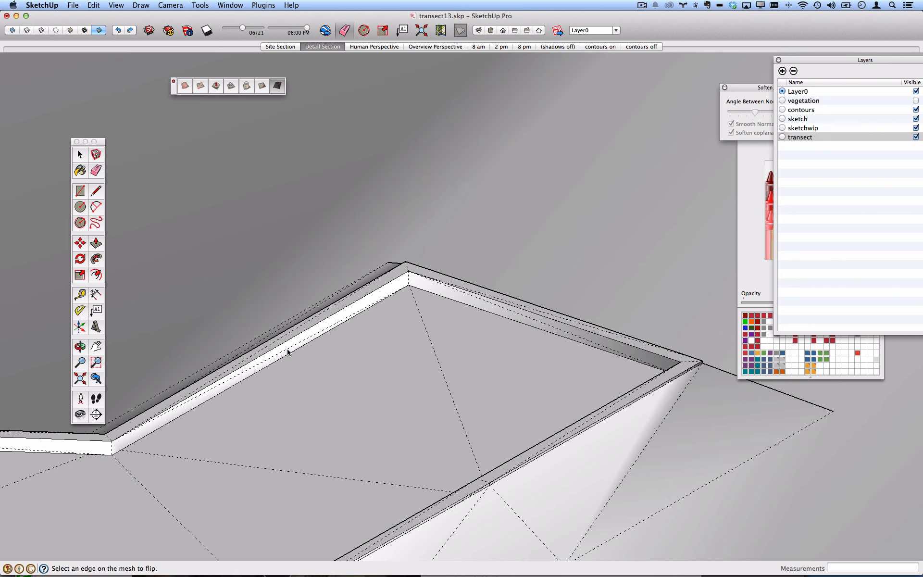
key("space")
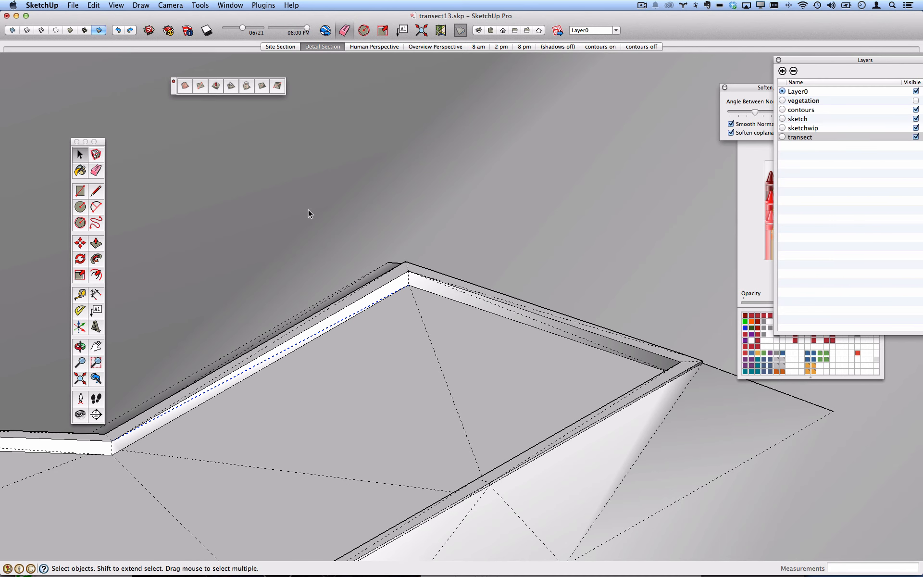
left_click(281, 87)
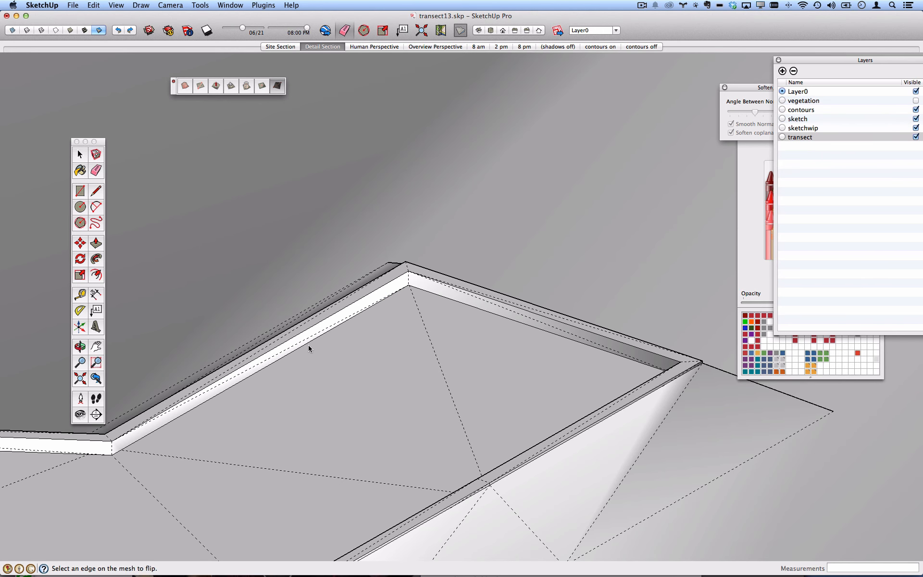
middle_click_drag(309, 345, 329, 295)
scroll(544, 373, "up", 5)
key("space")
left_click(540, 336)
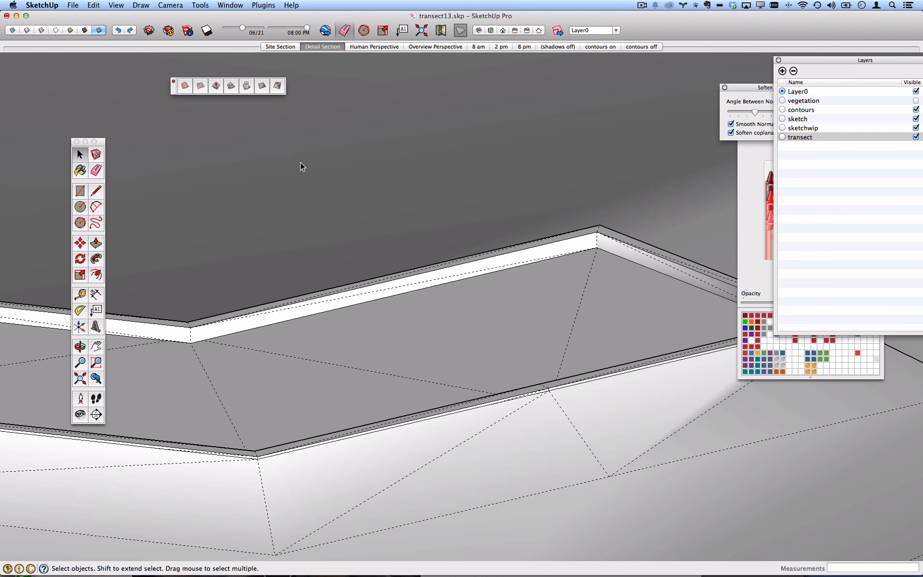
left_click(277, 86)
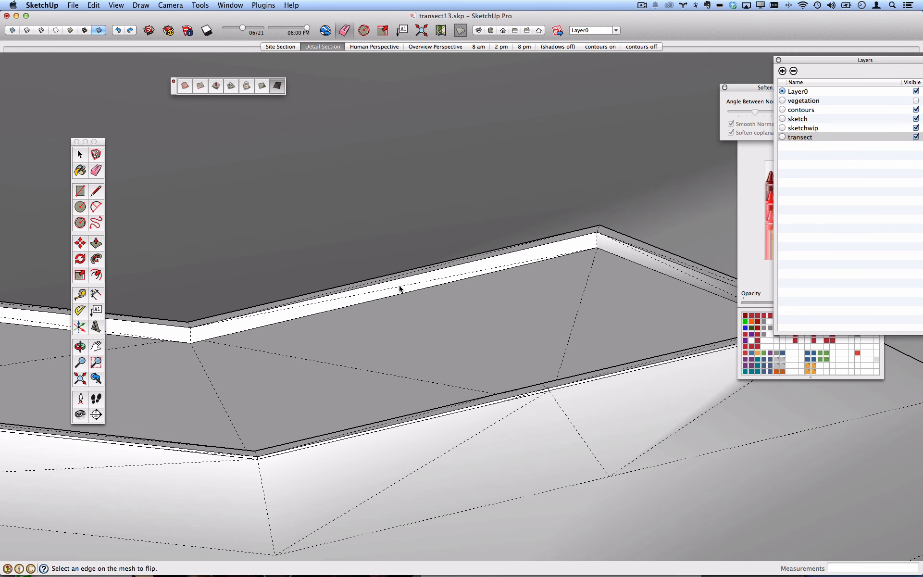
scroll(418, 288, "up", 3)
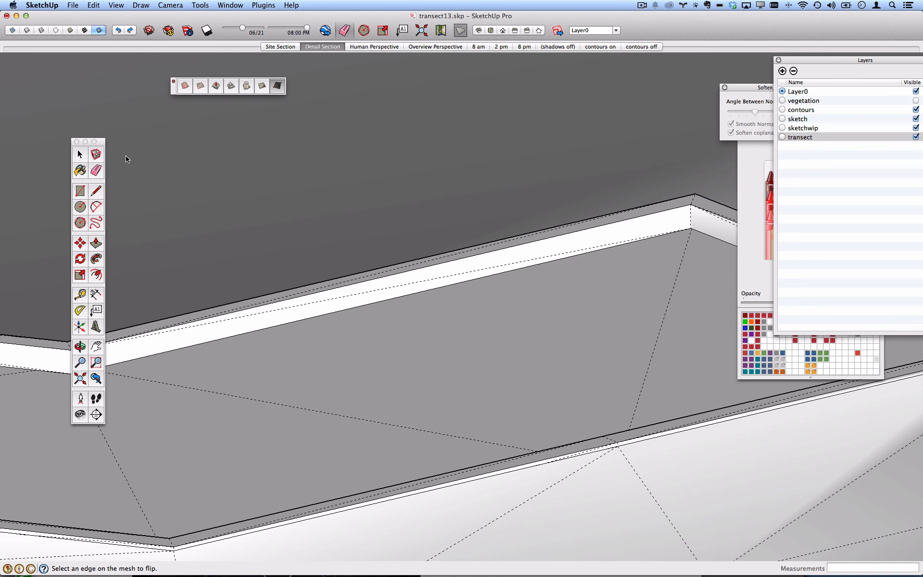
Delete the diagonal edge on the inner curb face and draw a replacement from the lower bend corner to the upper end corner.
left_click(81, 154)
left_click(336, 296)
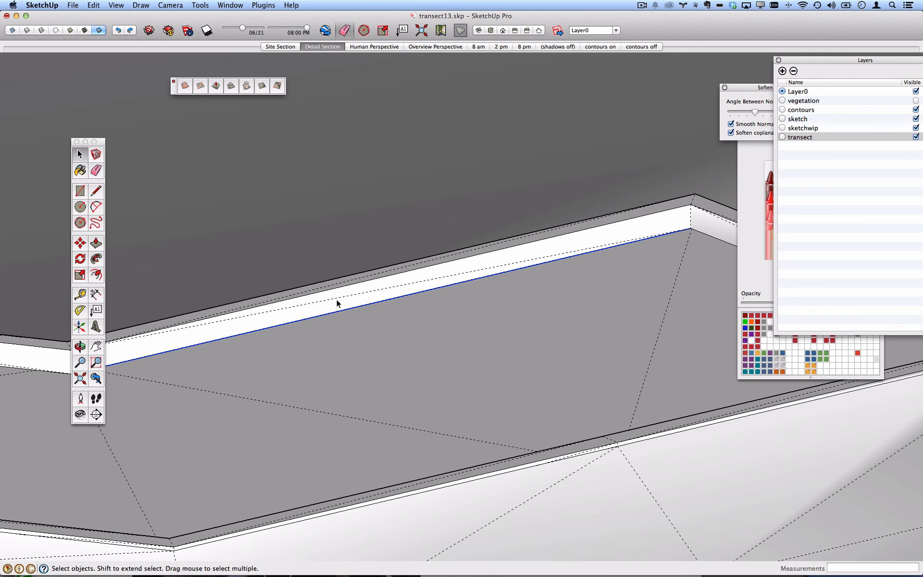
key("Delete")
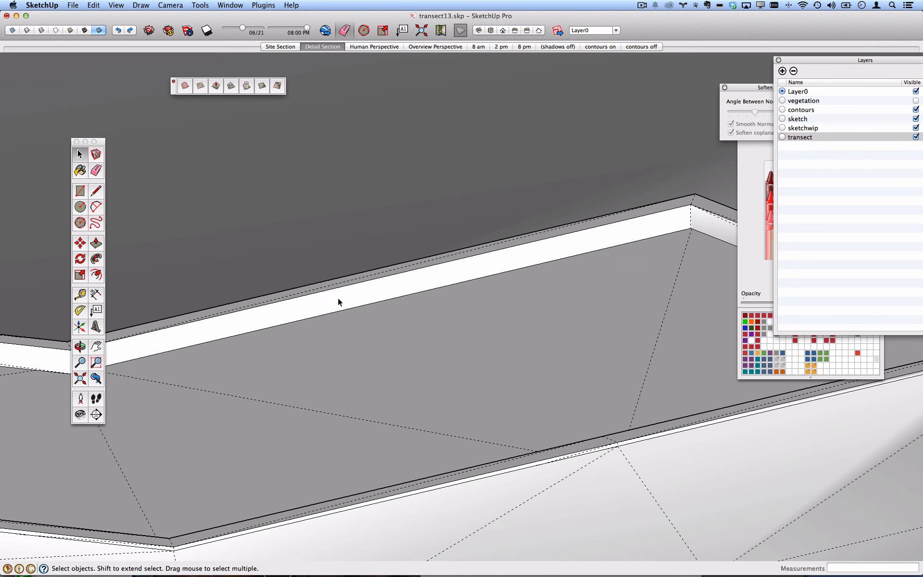
scroll(337, 299, "down", 2)
left_click(95, 192)
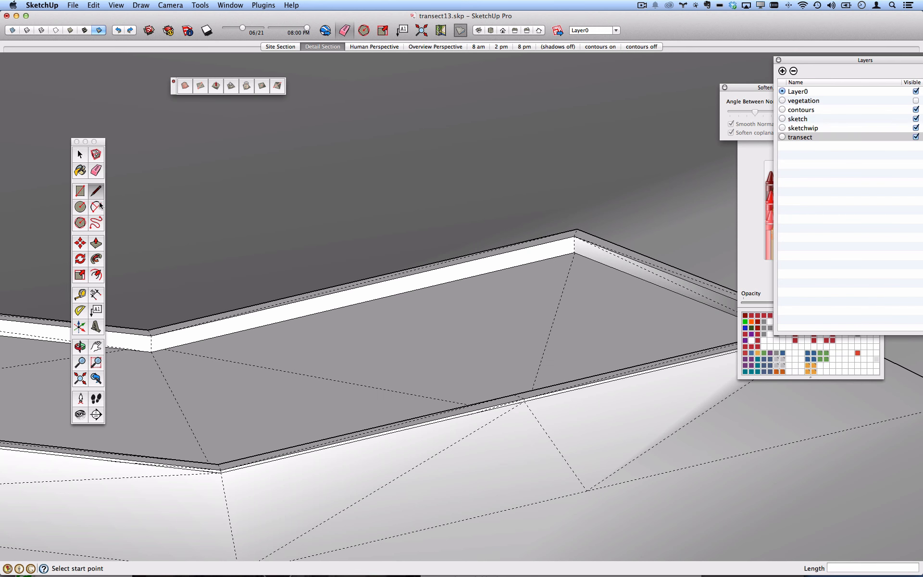
left_click(163, 348)
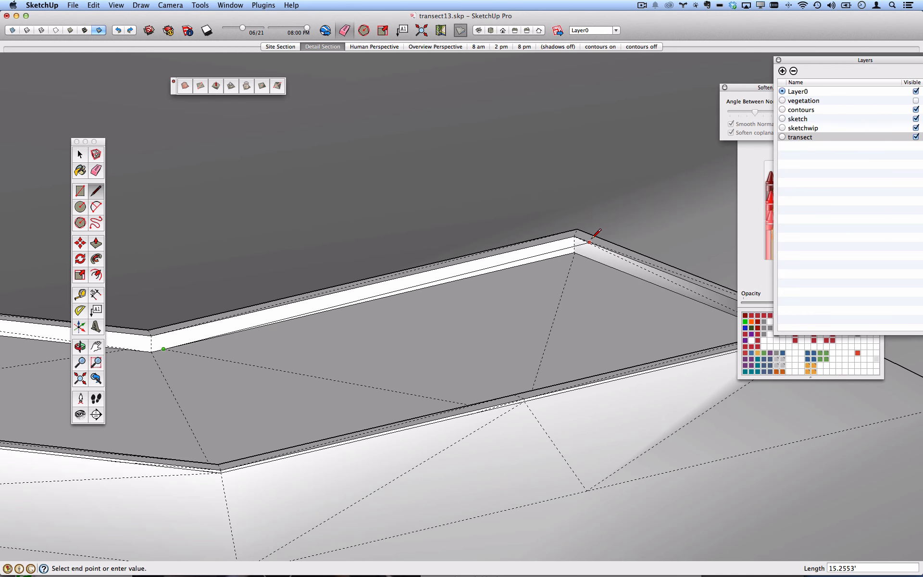
left_click(574, 235)
middle_click_drag(521, 295, 332, 287)
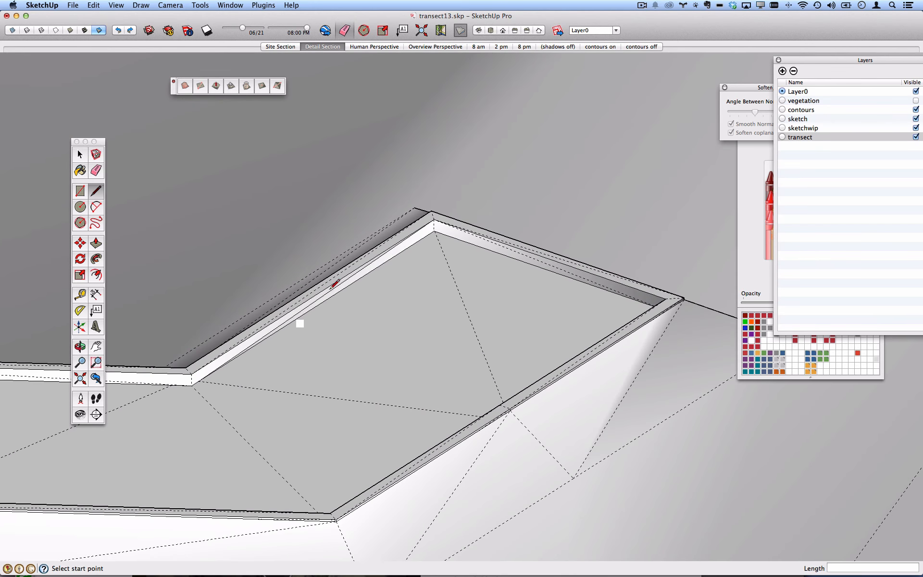
Draw an edge about 18.8' long across the road surface from the bend corner to the opposite curb's upper end corner.
left_click(199, 380)
middle_click_drag(198, 381, 619, 191)
left_click(605, 182)
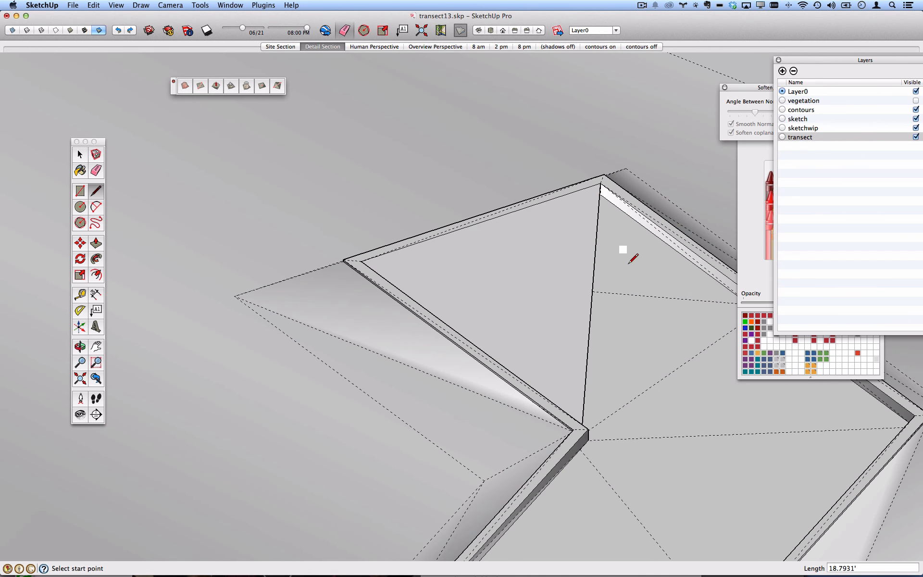
middle_click_drag(629, 263, 597, 276)
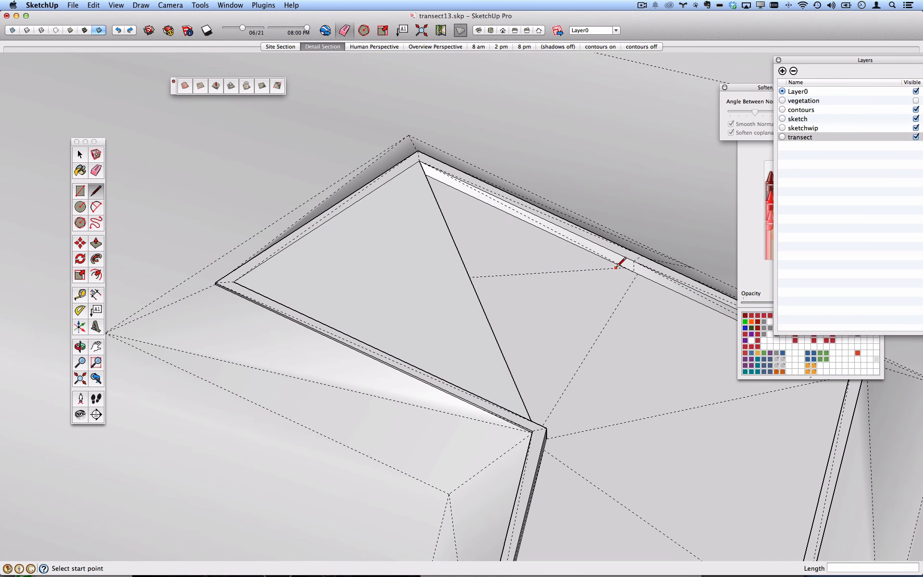
Draw a second edge about 11.7' long from the opposite curb's base, below its vertical seam, across the road to the bend corner.
scroll(631, 267, "up", 5)
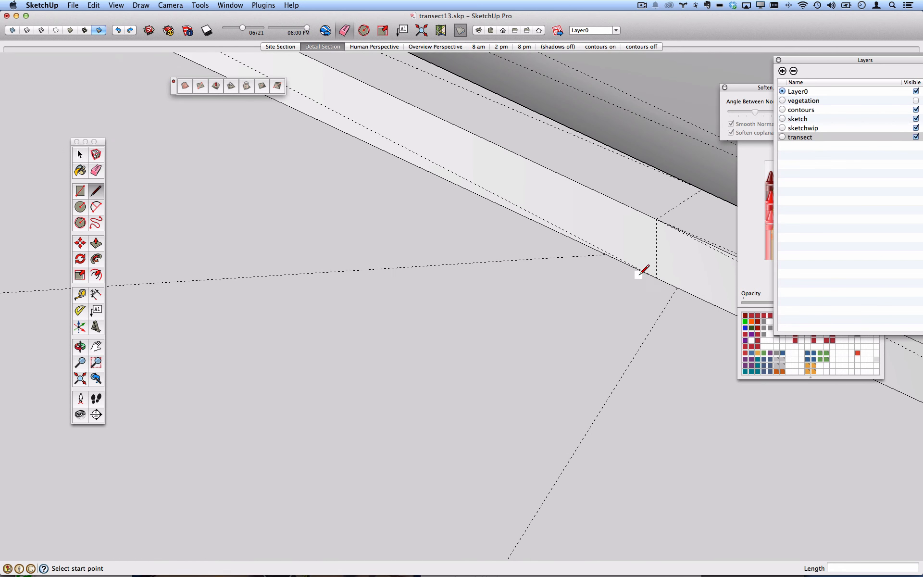
left_click(655, 275)
scroll(655, 276, "down", 8)
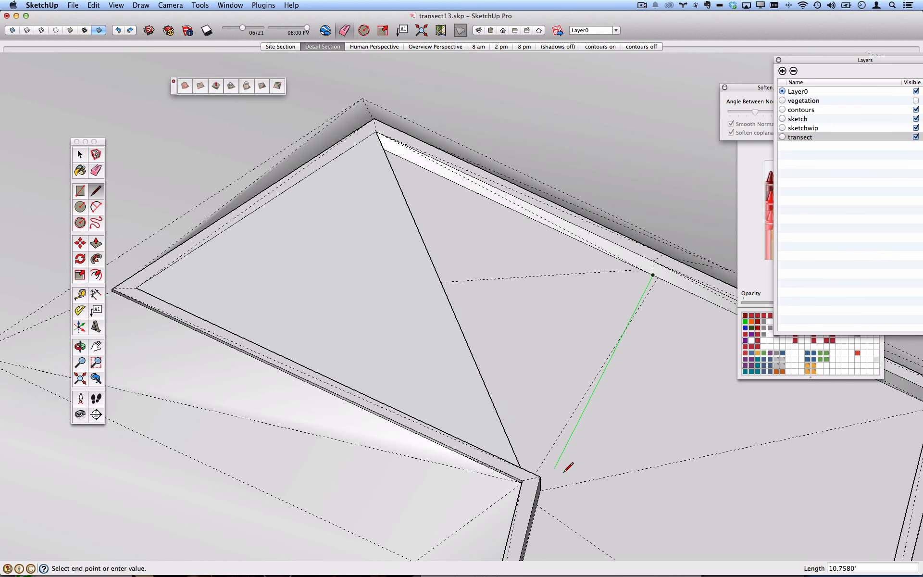
middle_click_drag(564, 446, 215, 427)
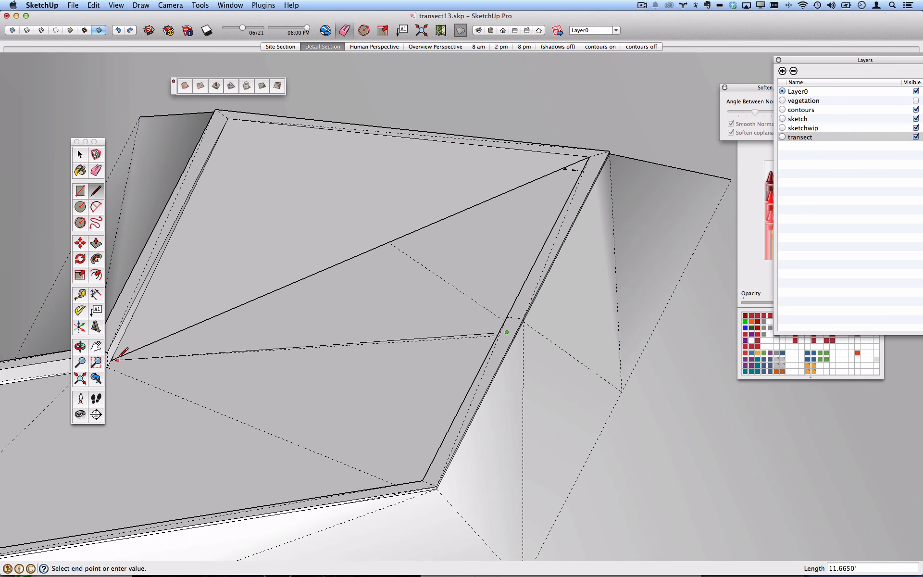
middle_click_drag(175, 344, 552, 272)
key("Escape")
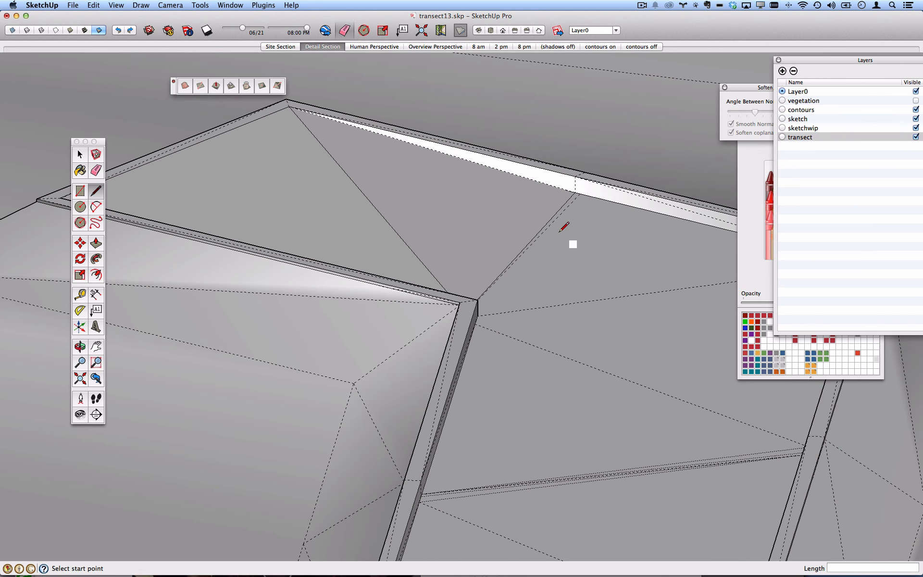
Soften the newly drawn edges on the curb and across the road surface with the Eraser.
left_click(97, 170)
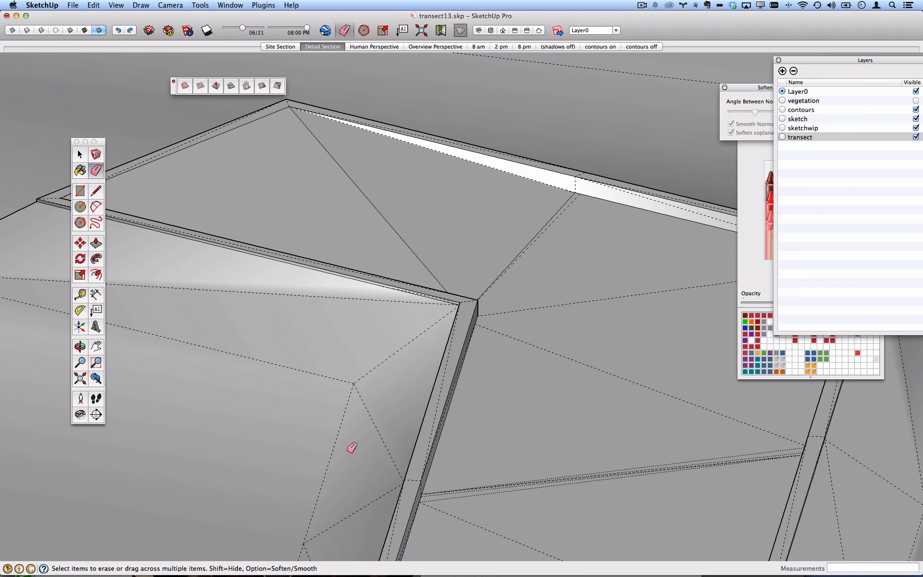
left_click_drag(364, 195, 372, 191, "alt")
scroll(374, 193, "down", 5)
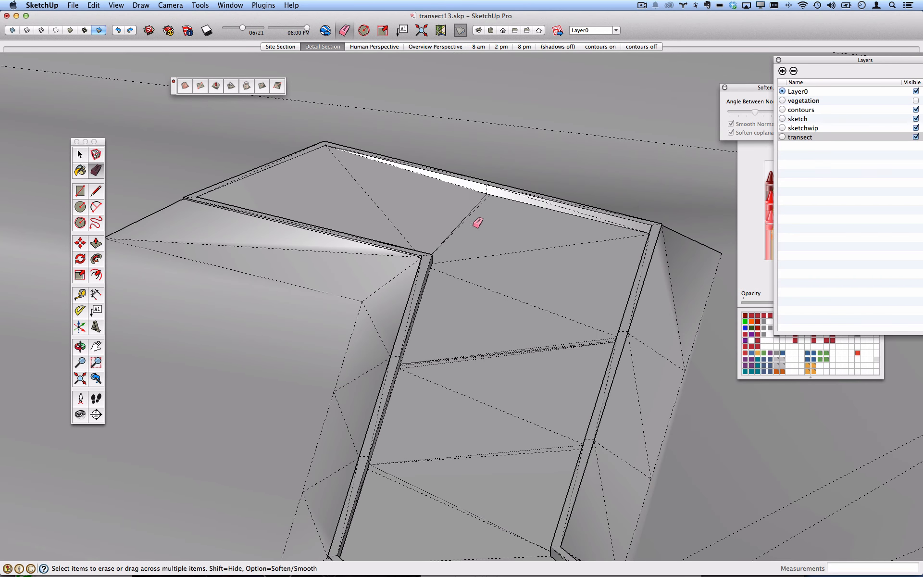
scroll(482, 197, "up", 5)
scroll(484, 198, "up", 5)
left_click(487, 201, "alt")
scroll(500, 234, "down", 6)
mouse_move(500, 269)
middle_mouse_down()
mouse_move(435, 316)
mouse_move(140, 290)
mouse_move(192, 193)
mouse_move(391, 230)
mouse_move(499, 226)
middle_mouse_up()
scroll(553, 202, "up", 5)
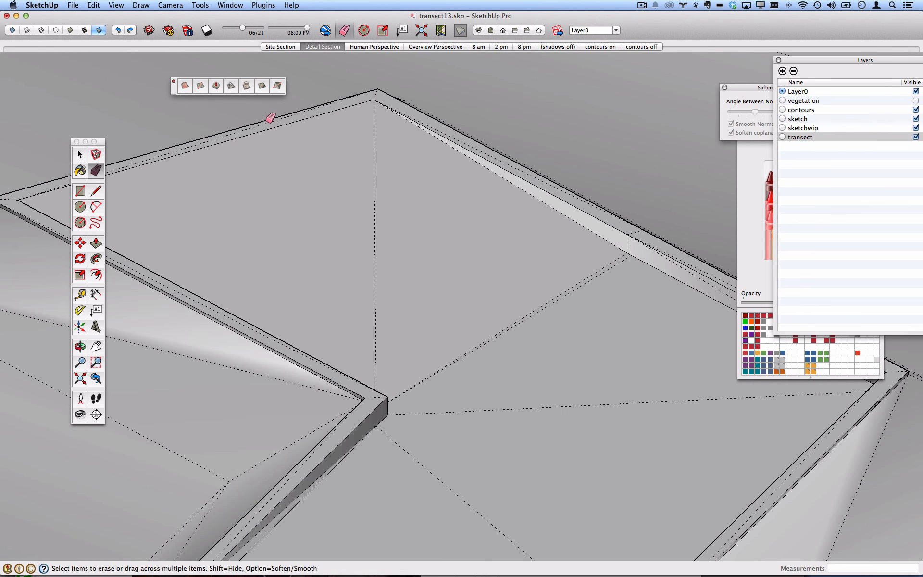
Check the road surface and the adjoining terrain face at the road end by selecting them.
key("space")
scroll(379, 215, "down", 6)
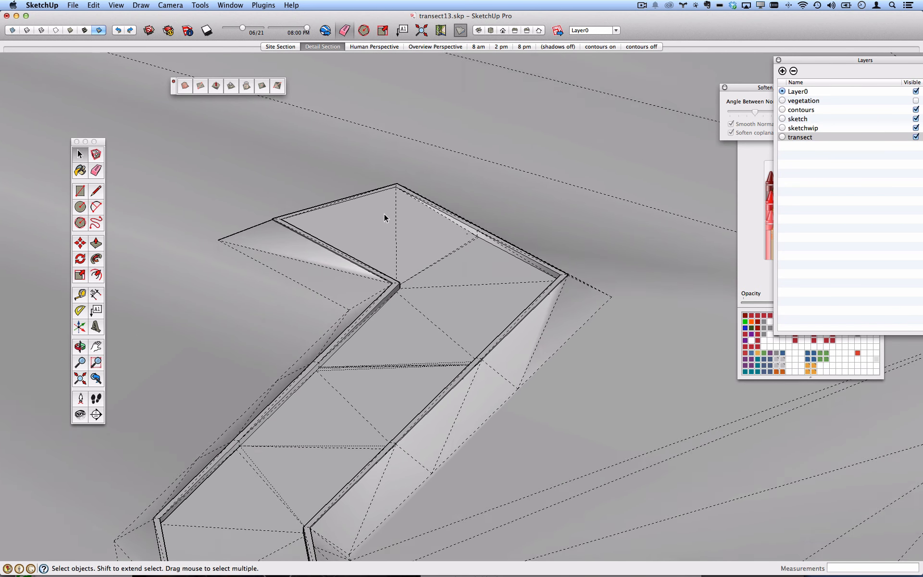
scroll(396, 224, "up", 4)
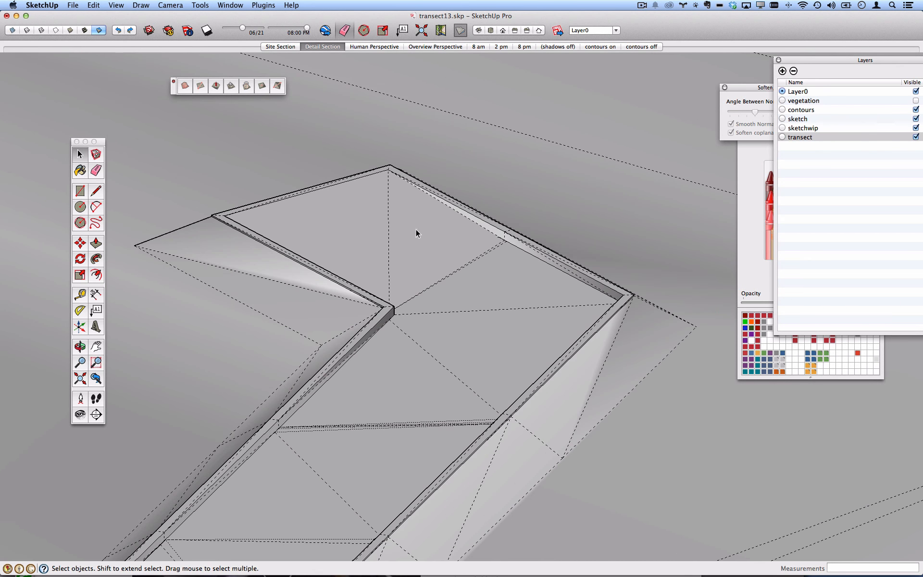
left_click(484, 287)
left_click(552, 194)
scroll(526, 231, "down", 6)
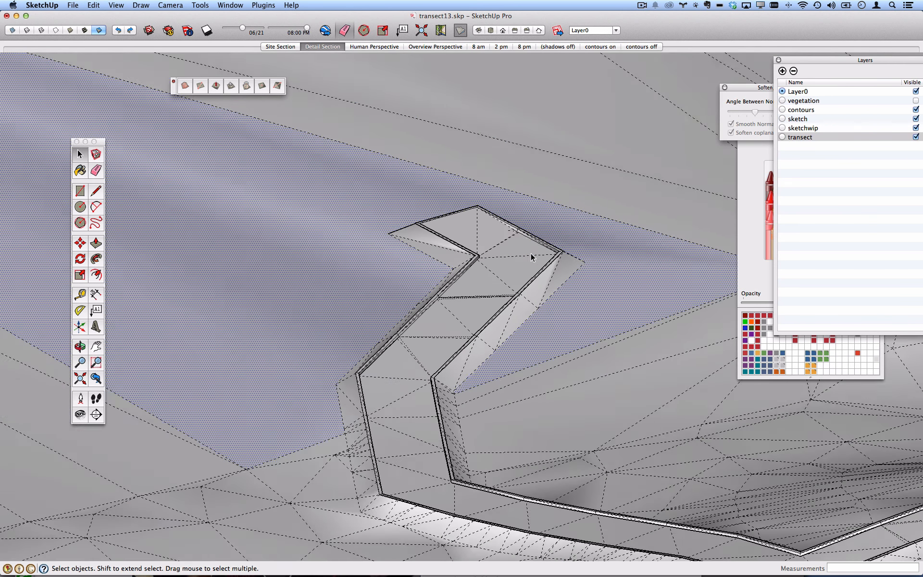
Close the terrain group and select the strip component bridging the two roads.
middle_click_drag(529, 253, 195, 302)
scroll(417, 277, "down", 5)
scroll(417, 276, "down", 3)
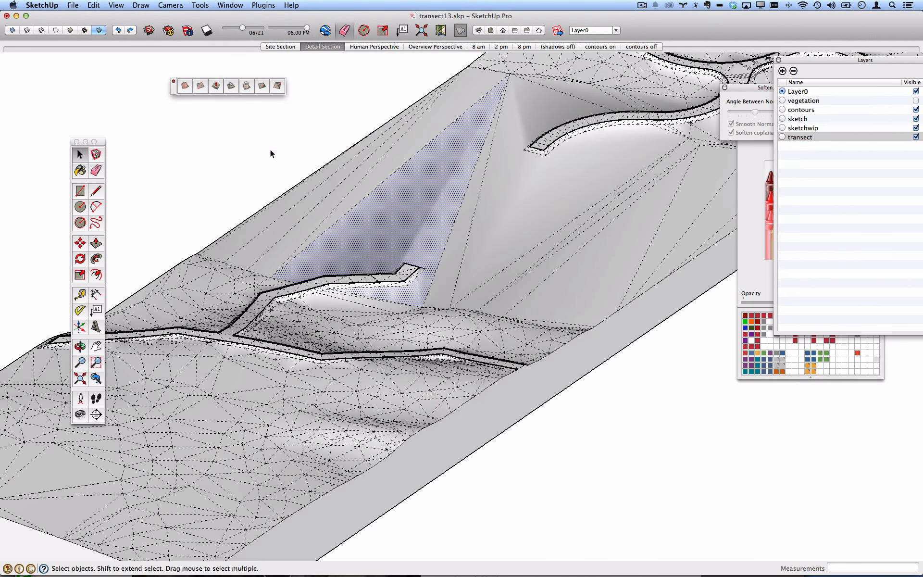
key("Delete")
scroll(487, 196, "up", 3)
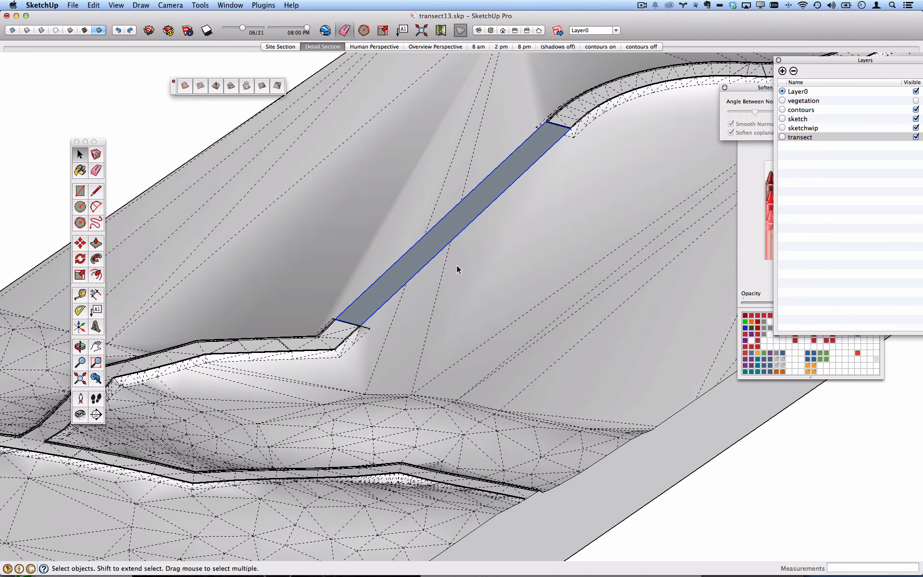
Save the selected strip component as bridge_wip.skp in the Downloads folder.
middle_click_drag(457, 269, 401, 281)
right_click(412, 262)
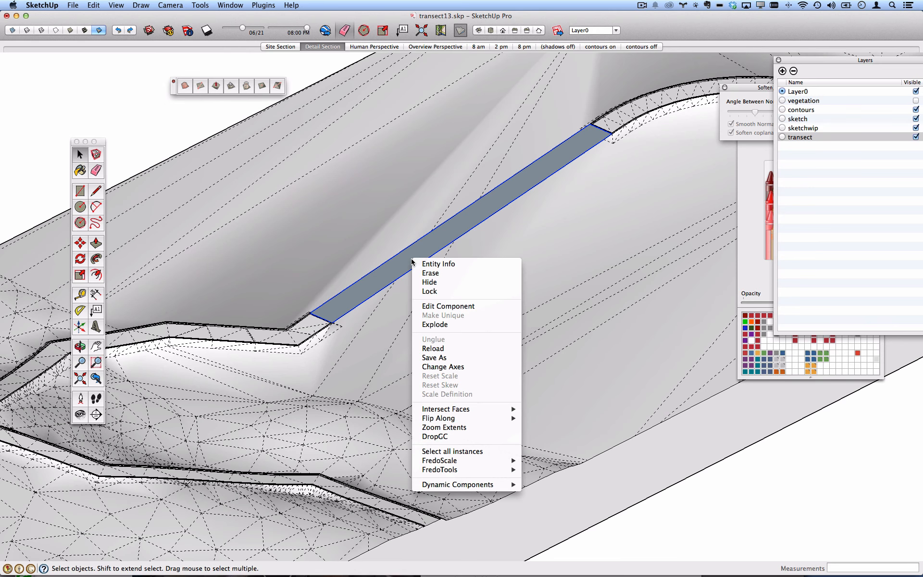
left_click(468, 360)
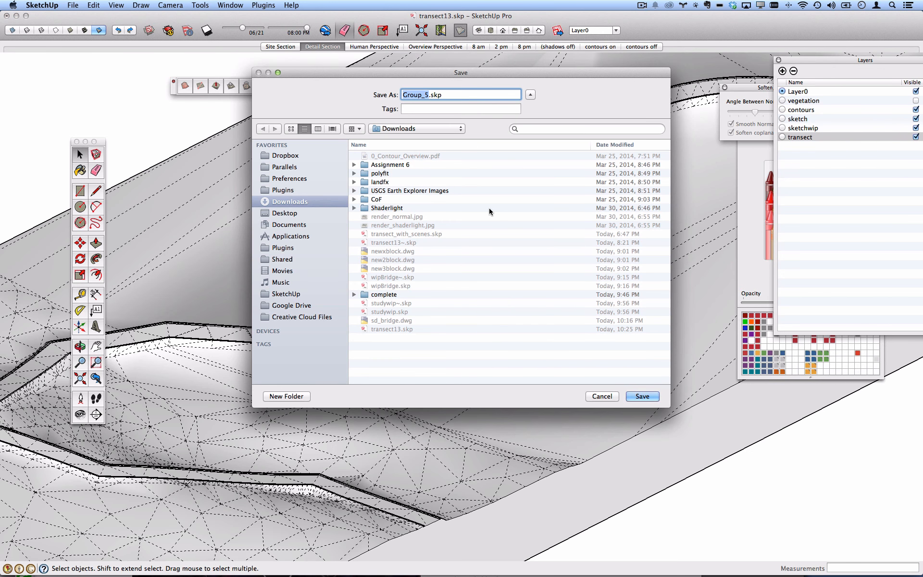
type("bridge_wip")
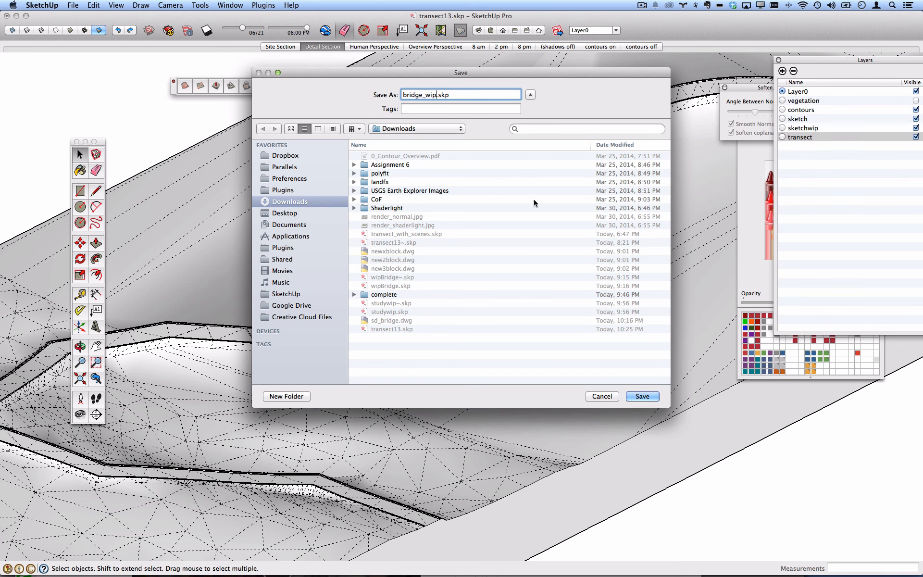
left_click(642, 396)
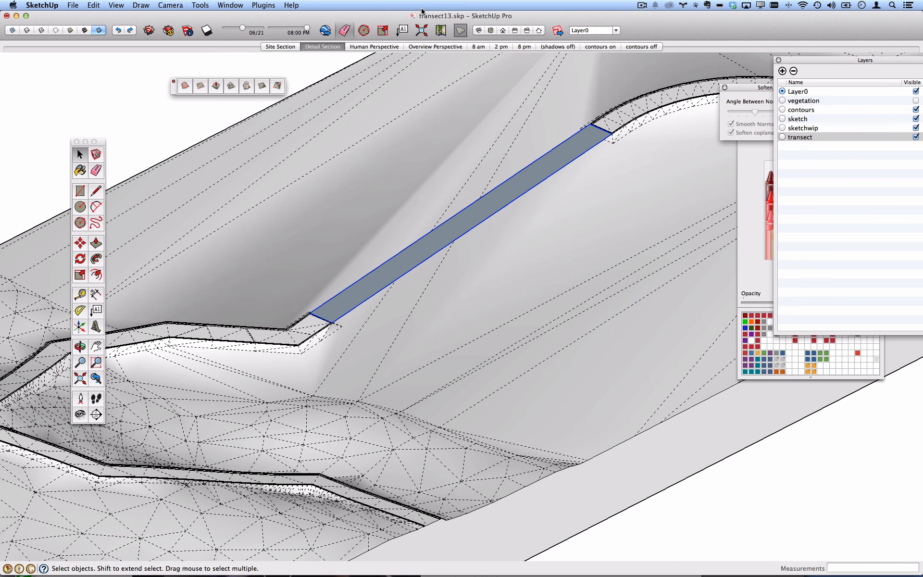
Open bridge_wip.skp from the Downloads folder in its own window.
left_click(78, 4)
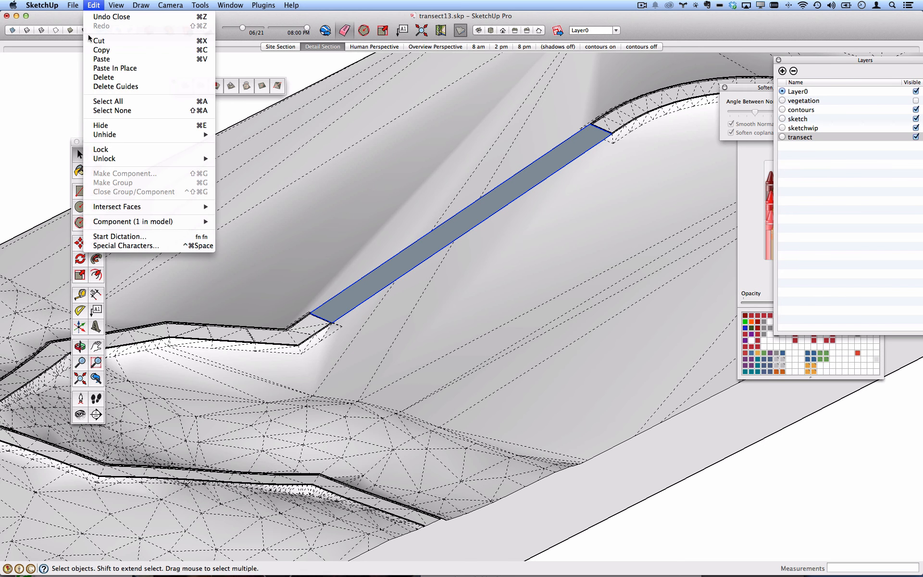
left_click(82, 26)
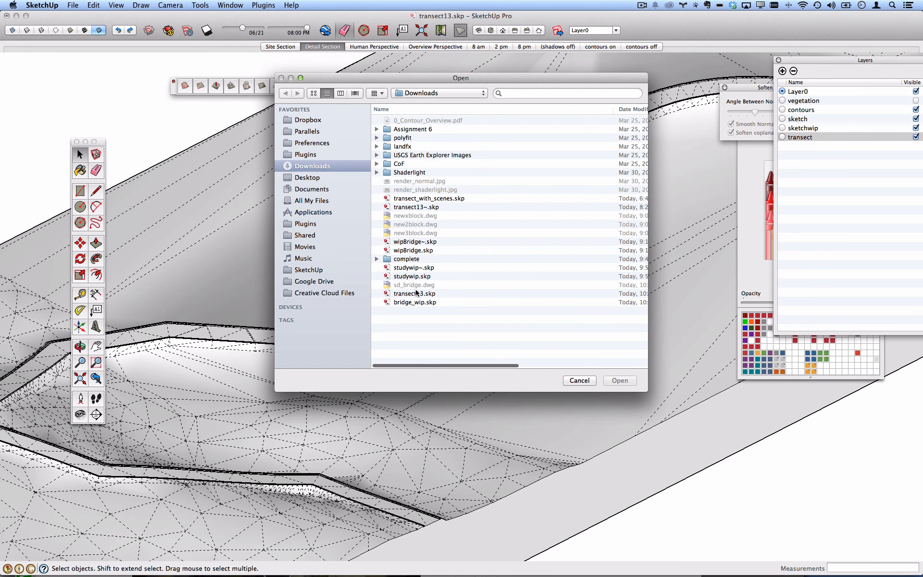
left_click(421, 302)
left_click(620, 381)
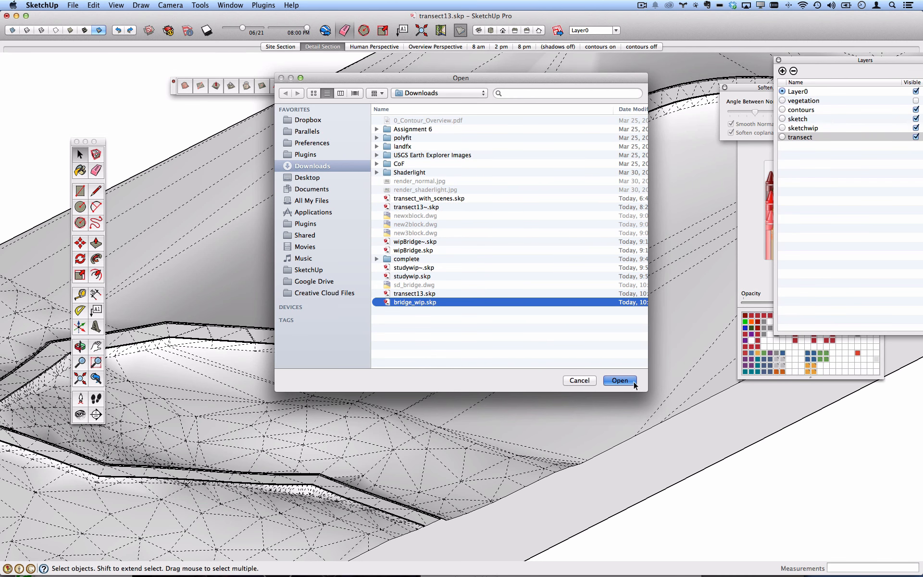
left_click_drag(640, 90, 676, 18)
Push/Pull the flat strip upward about 29' into a long solid block.
scroll(433, 239, "down", 3)
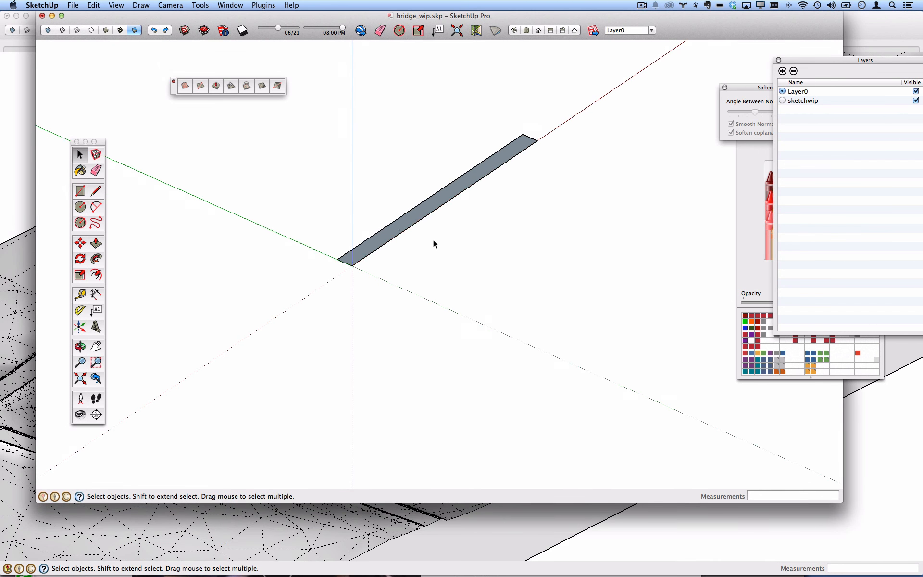
key("o")
left_click_drag(432, 240, 430, 295)
key("p")
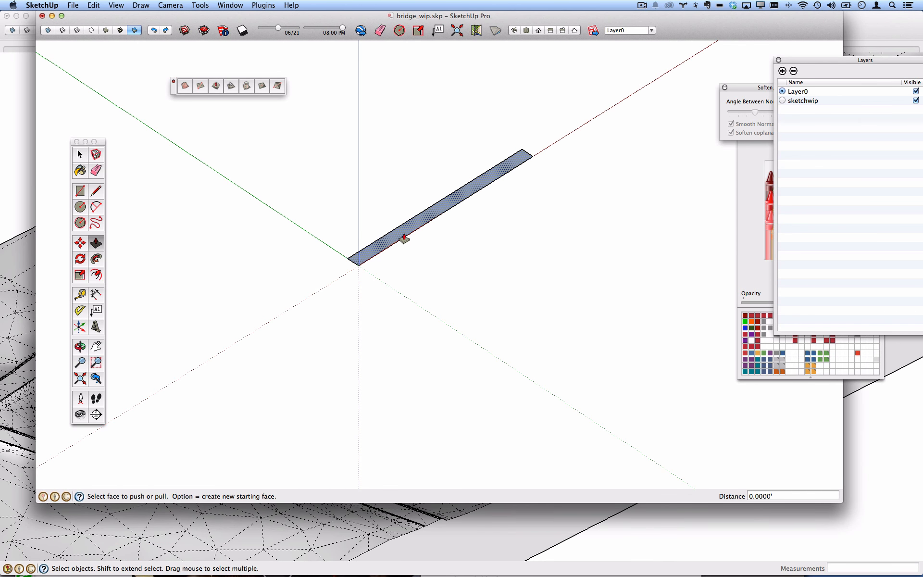
left_click_drag(401, 240, 408, 215)
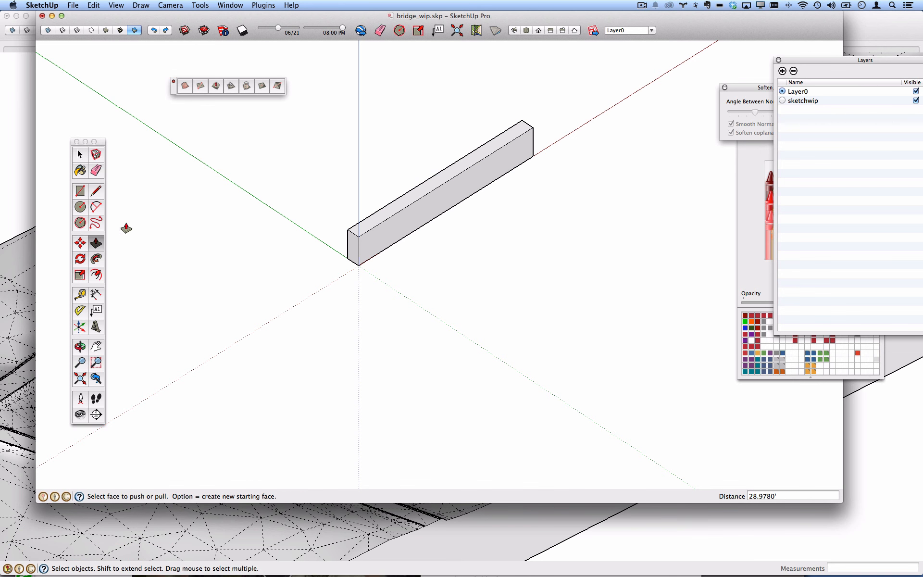
Draw an arc between the bottom corners of the block's long side face and push the area above it through the full 12' width.
left_click(98, 208)
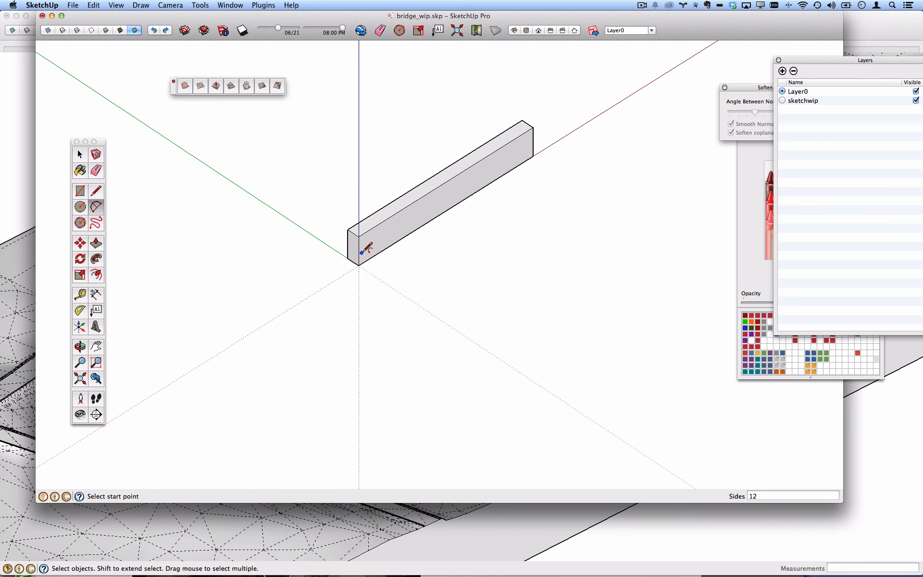
left_click(533, 157)
left_click(512, 152)
key("p")
left_click_drag(518, 152, 495, 143)
scroll(470, 209, "up", 2)
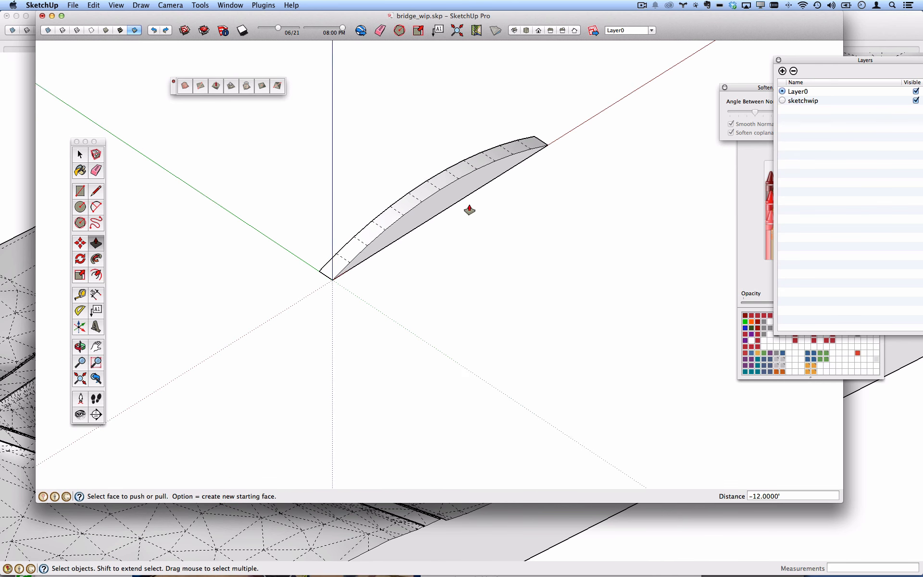
Draw an upright rectangular face on the near end edge of the arched deck, spanning its full width.
middle_click_drag(478, 202, 114, 179)
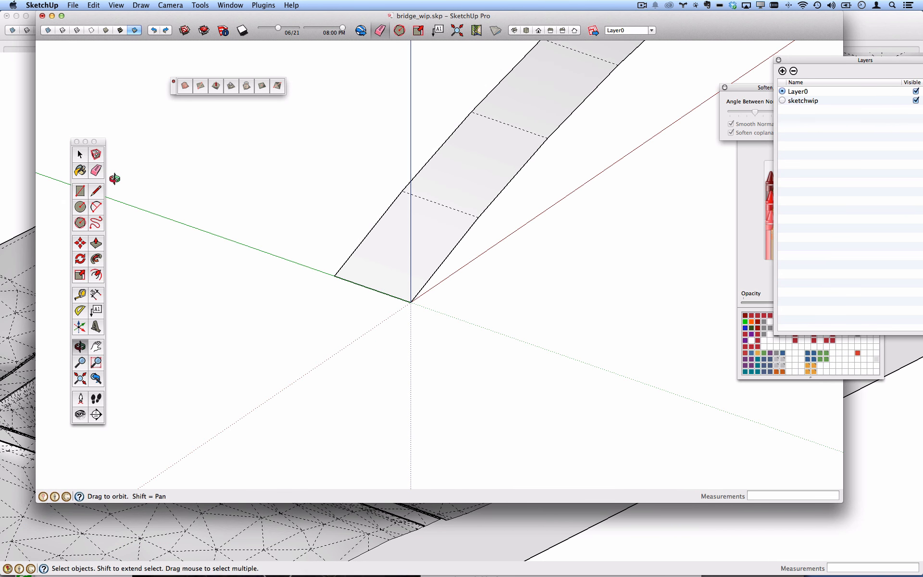
left_click(96, 191)
left_click(334, 275)
left_click(334, 213)
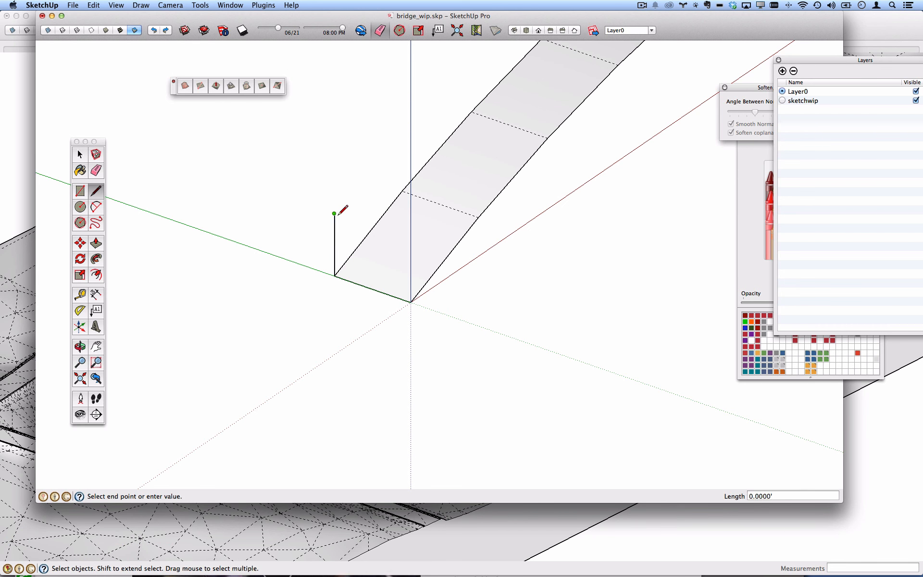
left_click(412, 294)
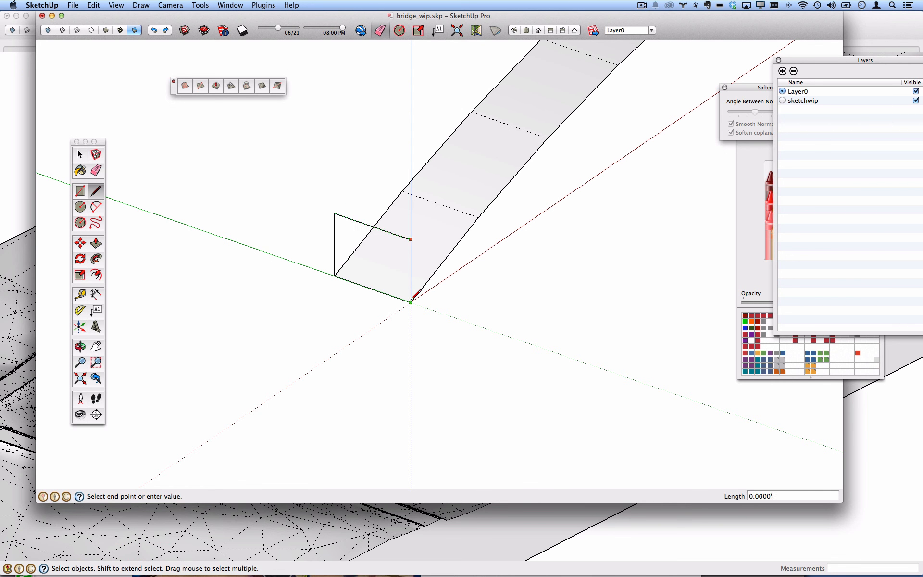
left_click(410, 300)
Offset the upright rectangle's outline inward and draw vertical lines from the two upper inner corners past its top edge.
scroll(363, 248, "up", 3)
key("f")
left_click(375, 217)
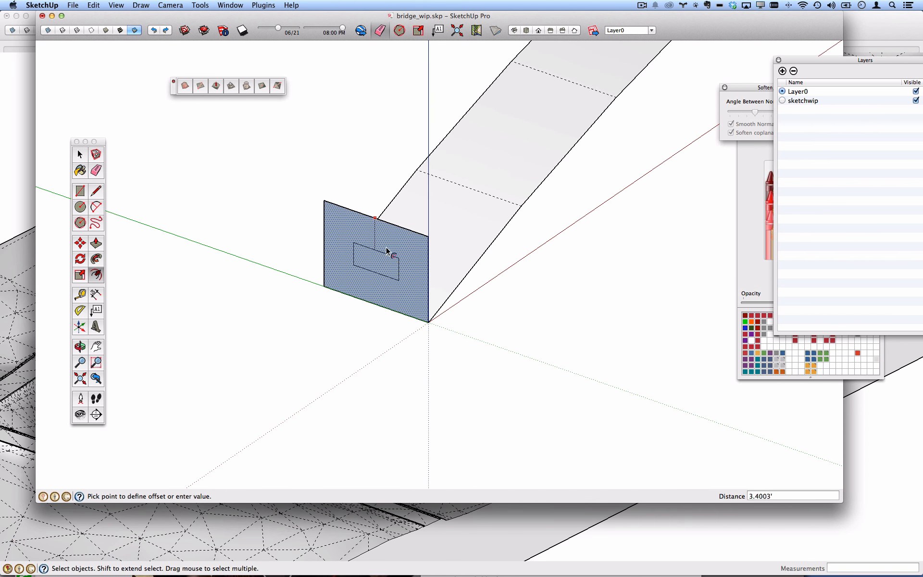
left_click(394, 238)
key("l")
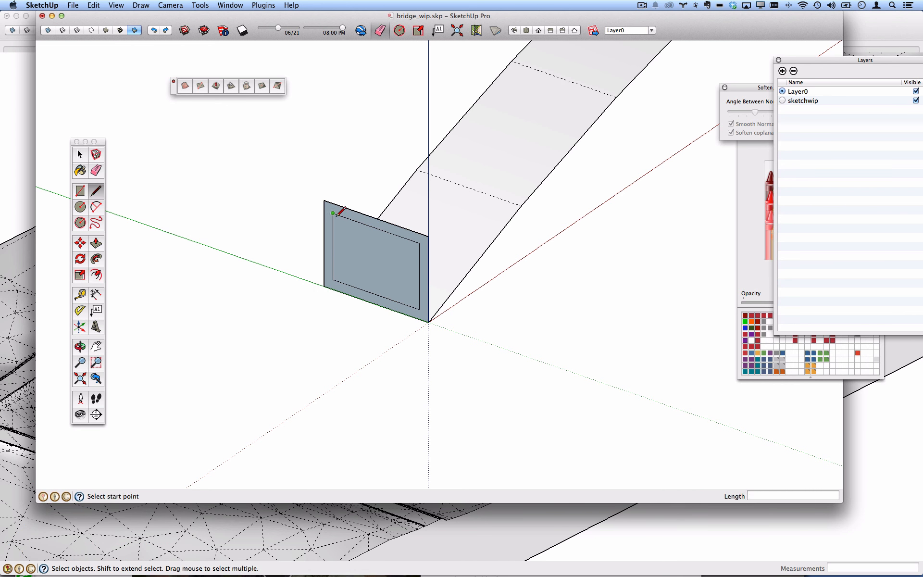
mouse_move(333, 212)
left_mouse_down()
mouse_move(335, 156)
mouse_move(334, 165)
left_mouse_up()
left_click(420, 244)
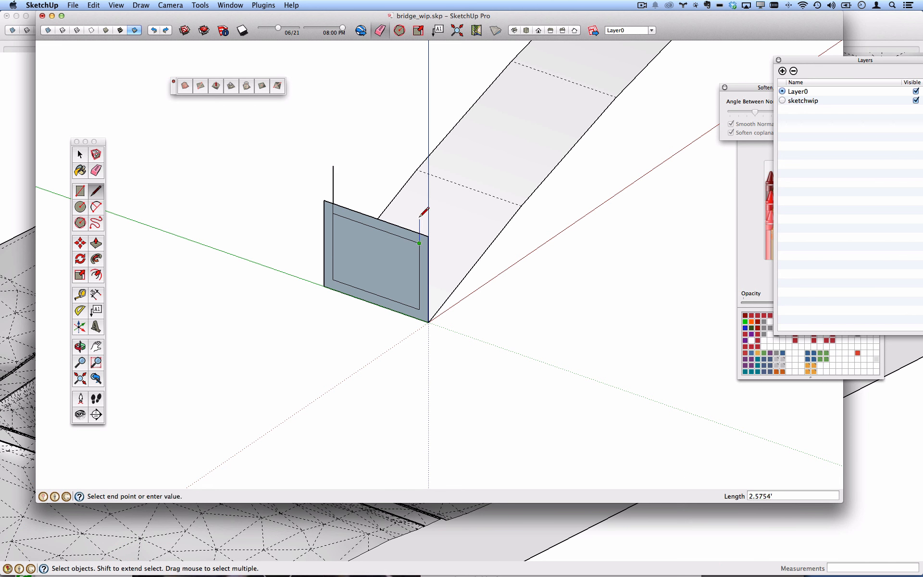
left_click(420, 216)
Erase the rectangle's top and inner area edges and the stray line ends to leave a U-shaped profile.
key("e")
left_click_drag(412, 222, 402, 239)
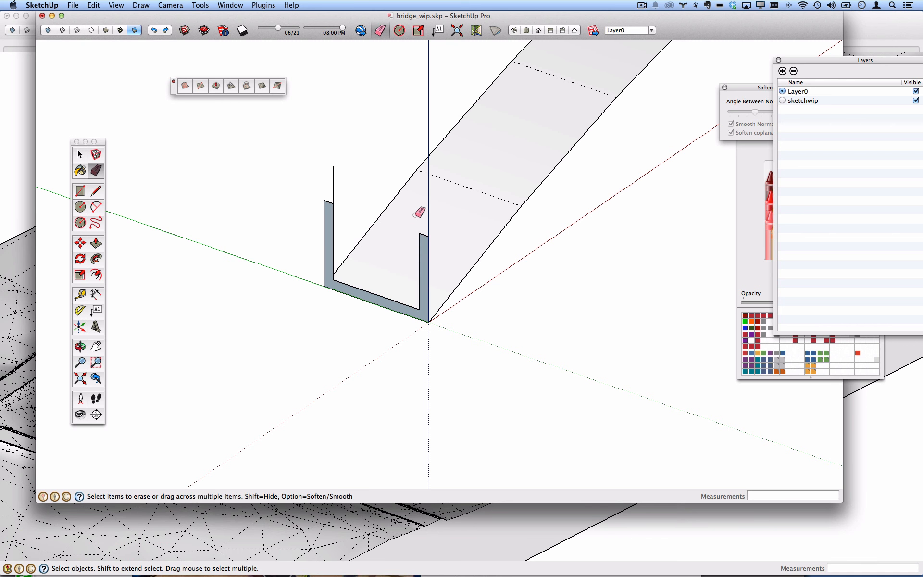
key("o")
key("e")
left_click_drag(336, 179, 326, 176)
Extrude the U-shaped profile along the deck's curved side edge with Follow Me.
middle_click_drag(327, 175, 442, 251)
key("space")
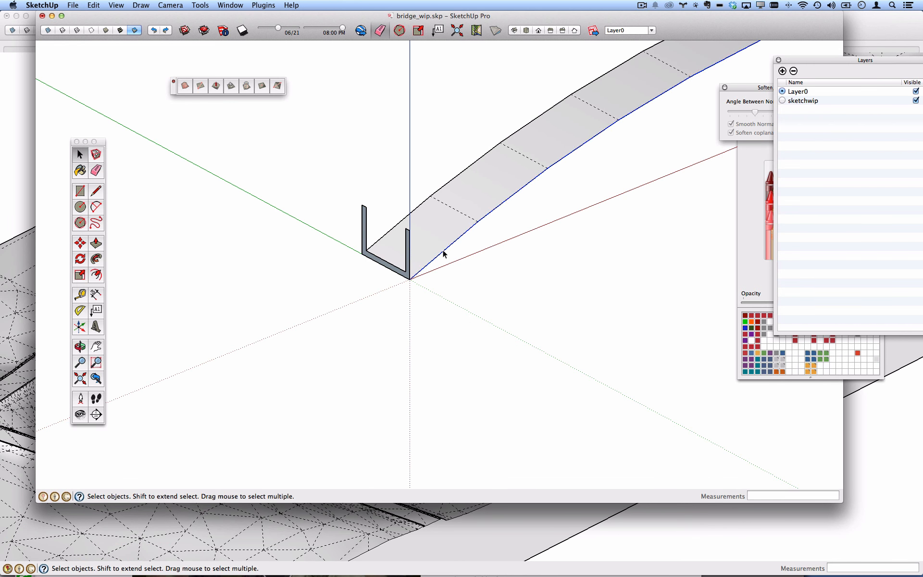
scroll(443, 253, "down", 3)
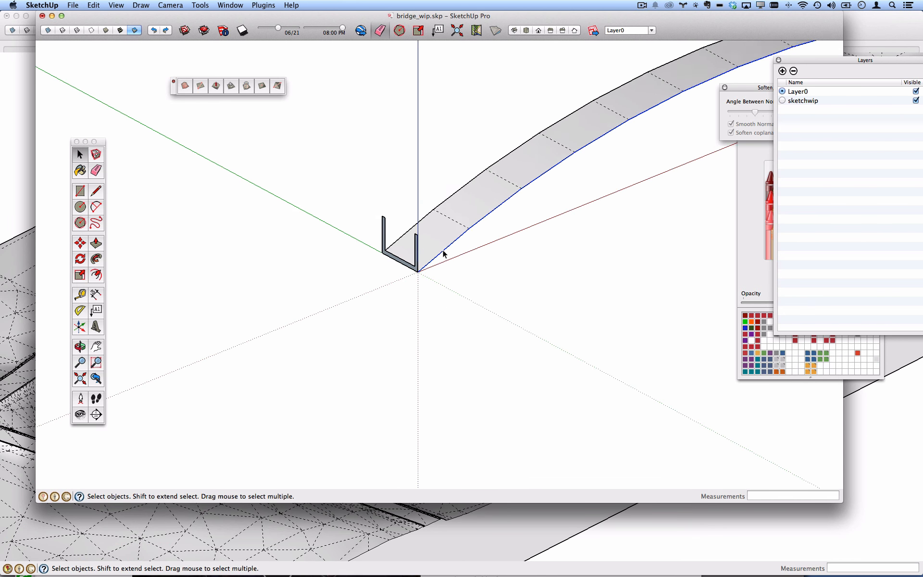
left_click(96, 260)
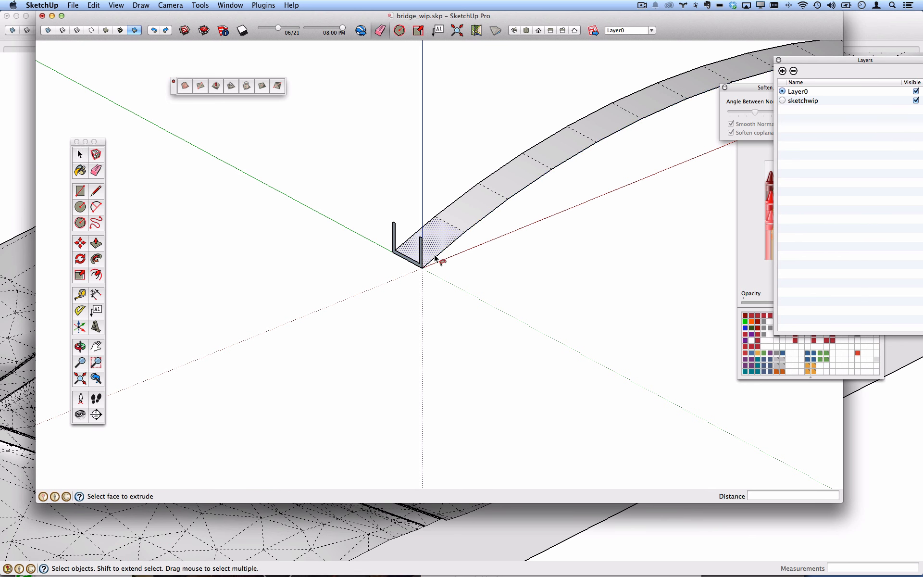
scroll(435, 258, "up", 5)
left_click(404, 278)
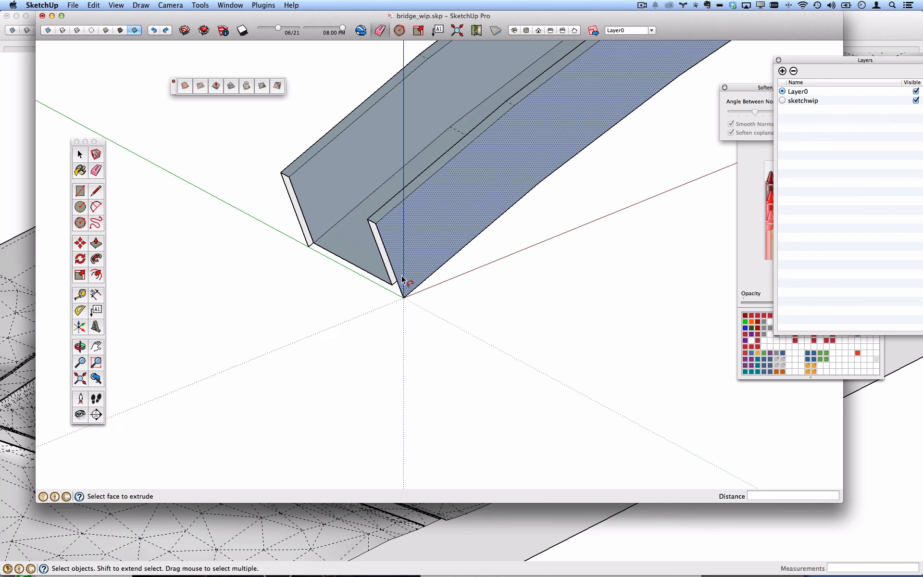
Close the bridge_wip.skp window and save its changes.
scroll(402, 279, "down", 5)
middle_click_drag(455, 270, 620, 237)
left_click(43, 17)
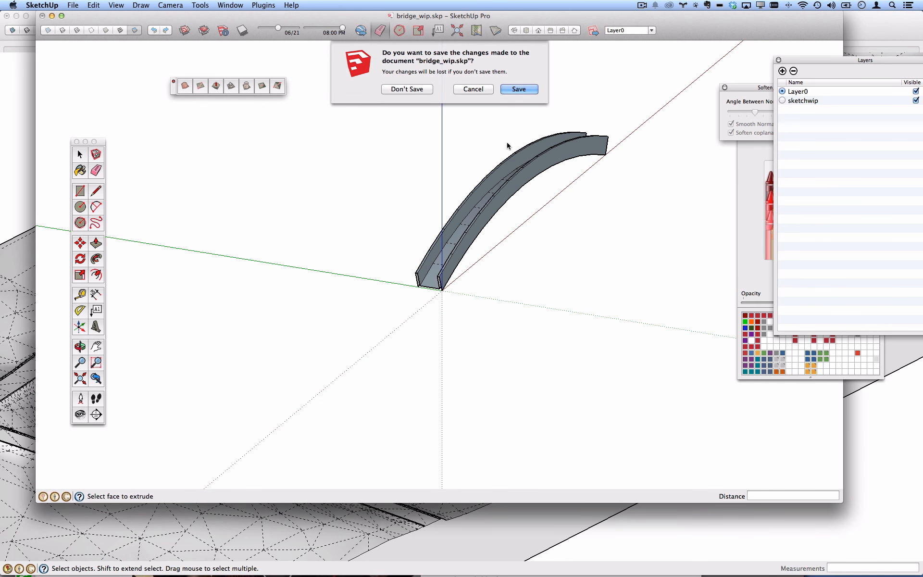
left_click(520, 89)
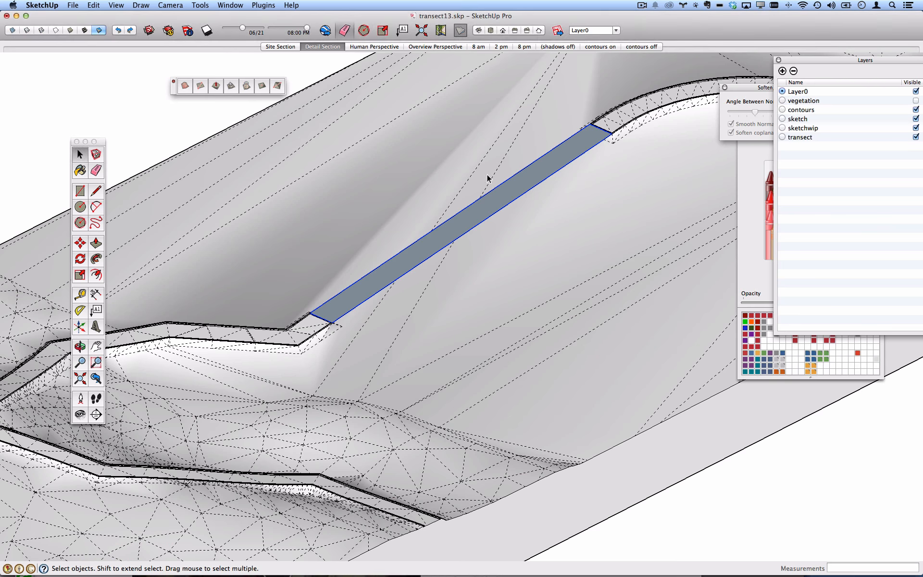
Reload the strip component in transect13.skp from bridge_wip.skp and deselect it.
right_click(458, 223)
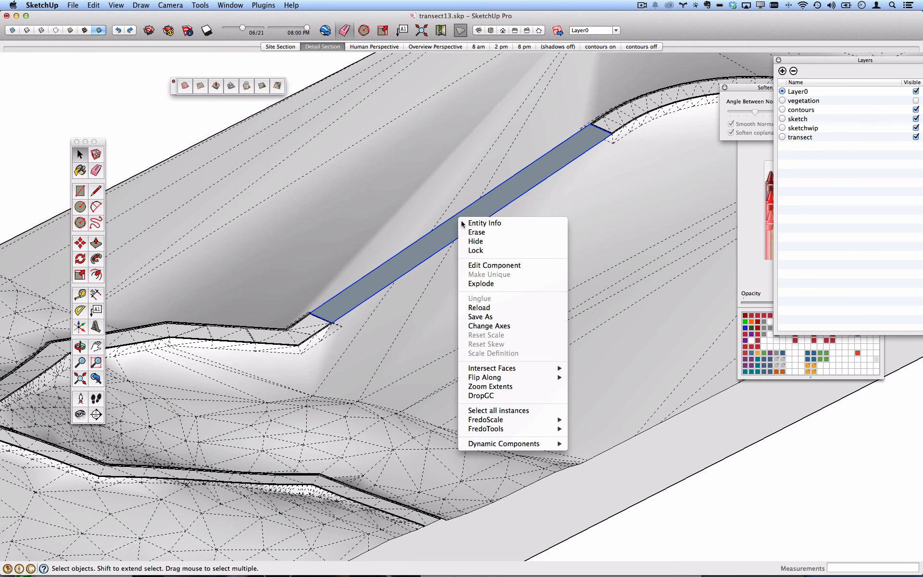
left_click(476, 308)
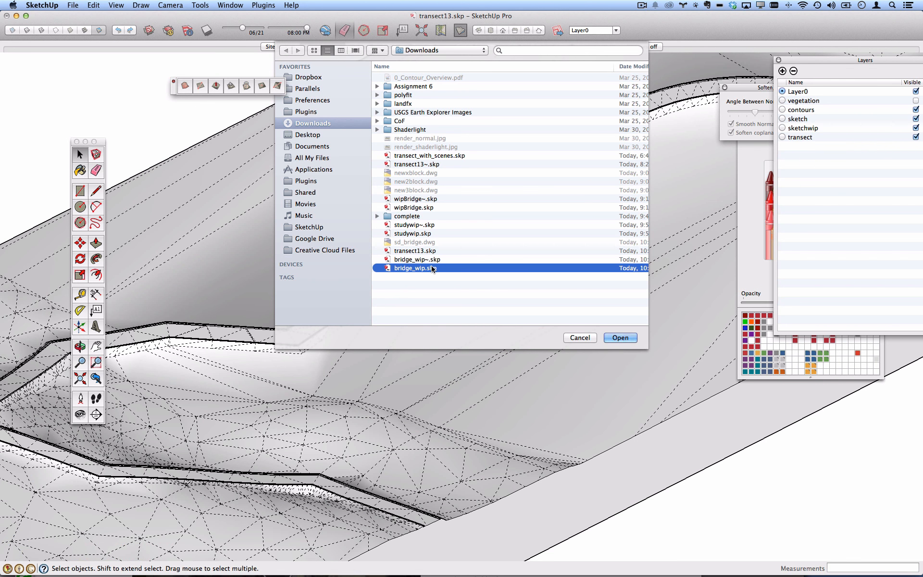
key("Return")
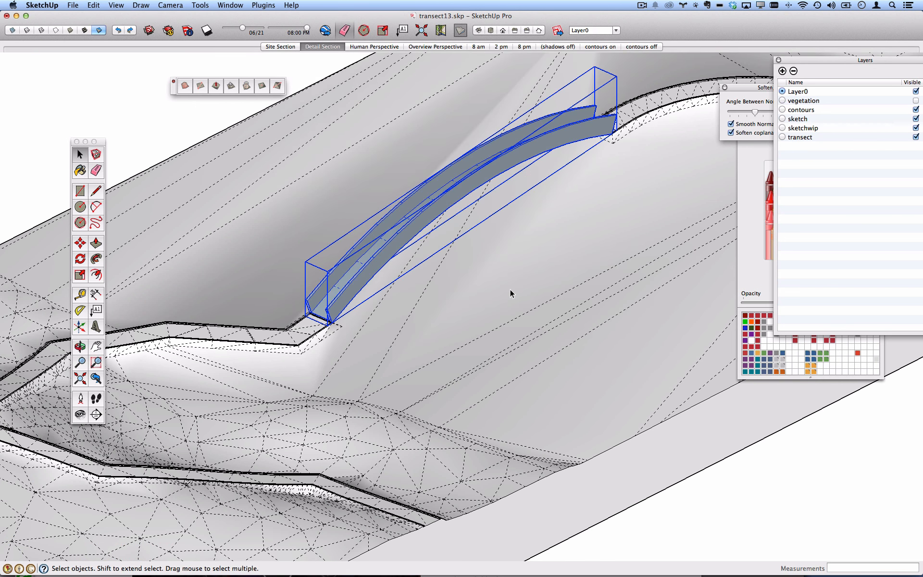
left_click(212, 166)
Check how the arched bridge meets both road ends and display the model with its aerial photo textures.
middle_click_drag(212, 165, 453, 334)
scroll(423, 315, "down", 3)
scroll(425, 316, "up", 3)
scroll(451, 310, "up", 2)
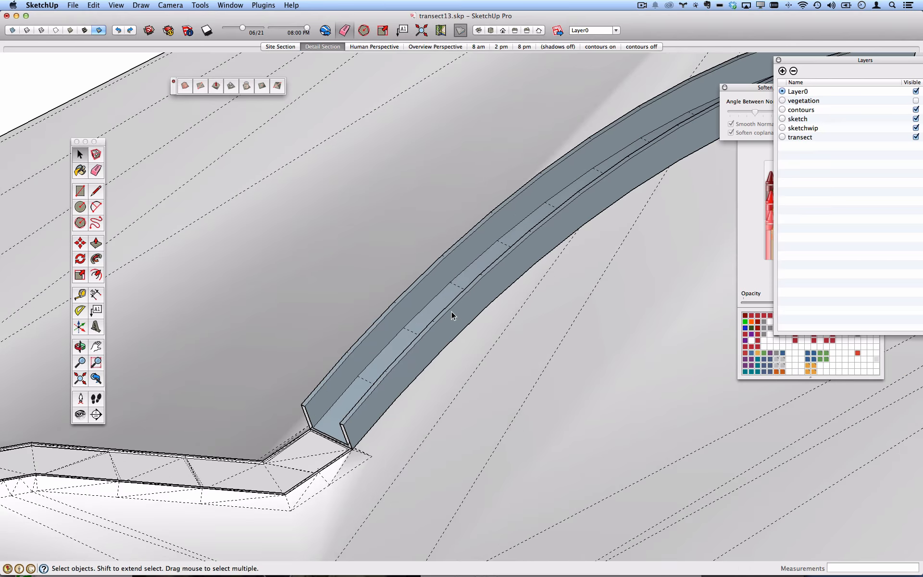
scroll(446, 319, "down", 2)
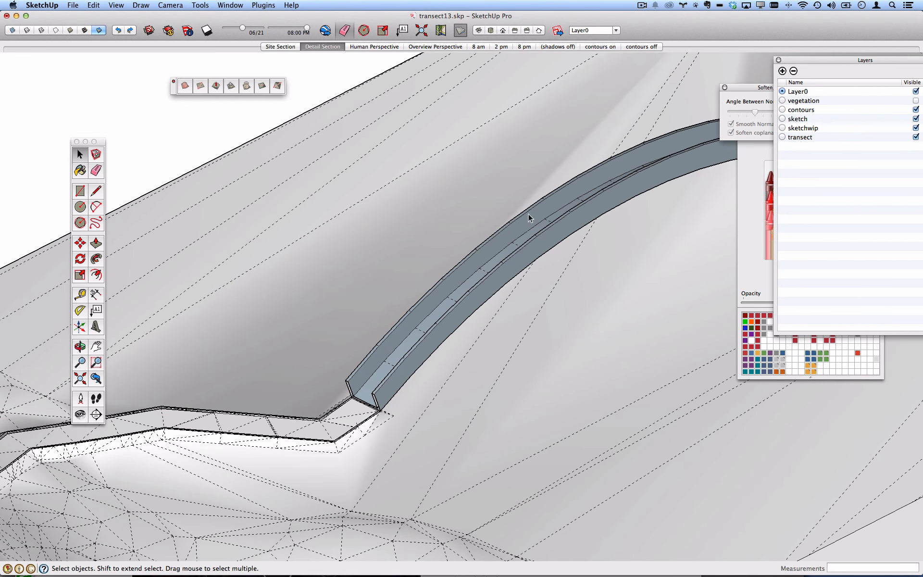
middle_click_drag(529, 215, 500, 255)
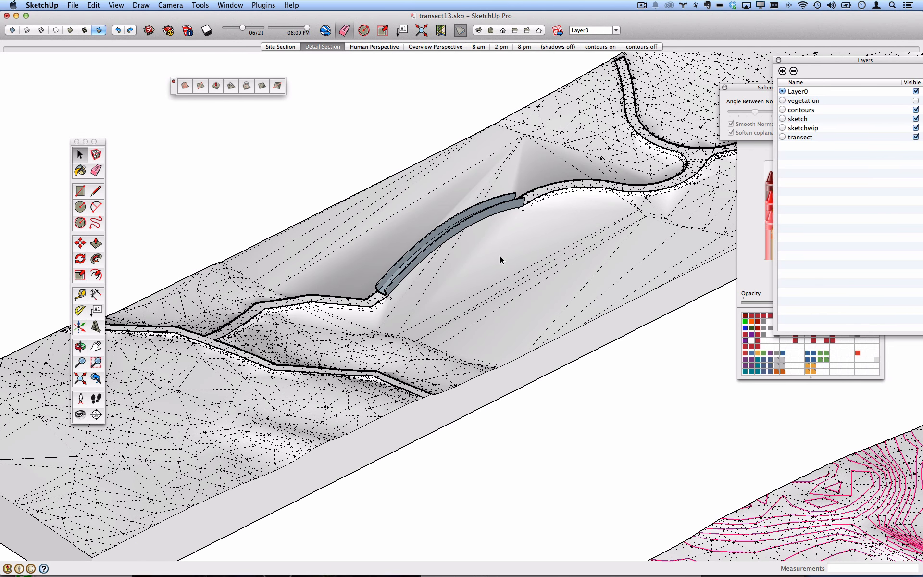
left_click(87, 32)
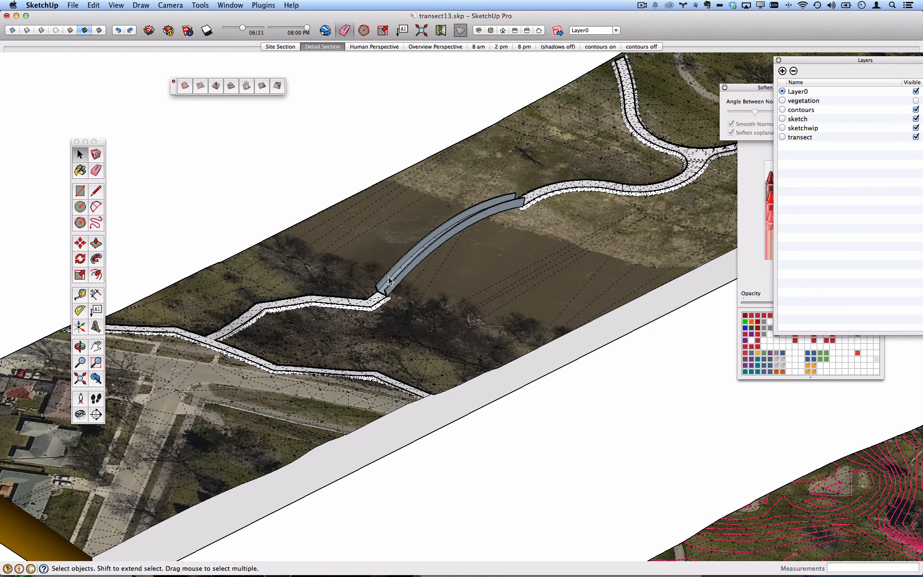
Open the textured terrain group for editing.
scroll(363, 267, "down", 3)
mouse_move(384, 272)
middle_mouse_down()
mouse_move(433, 275)
mouse_move(318, 261)
mouse_move(419, 322)
mouse_move(400, 262)
middle_mouse_up()
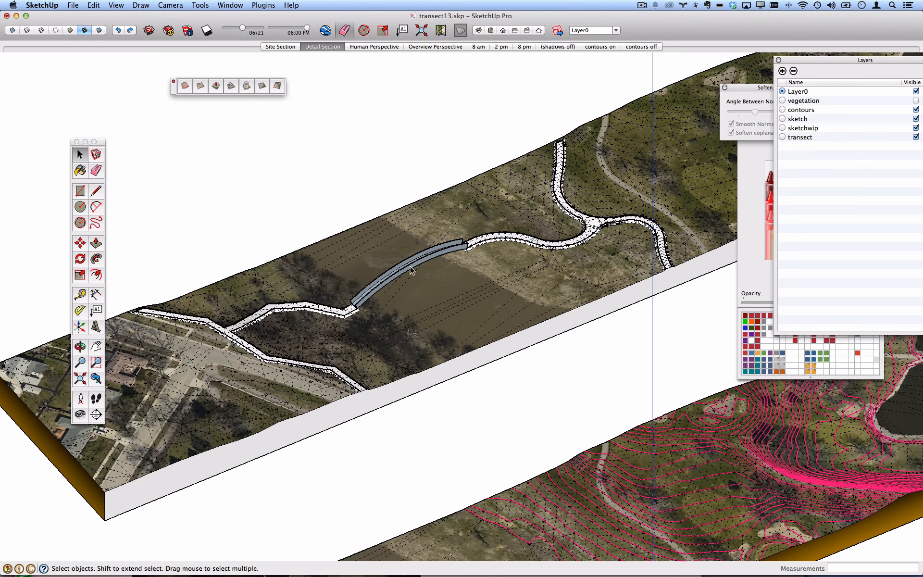
scroll(401, 262, "up", 3)
triple_click(356, 267)
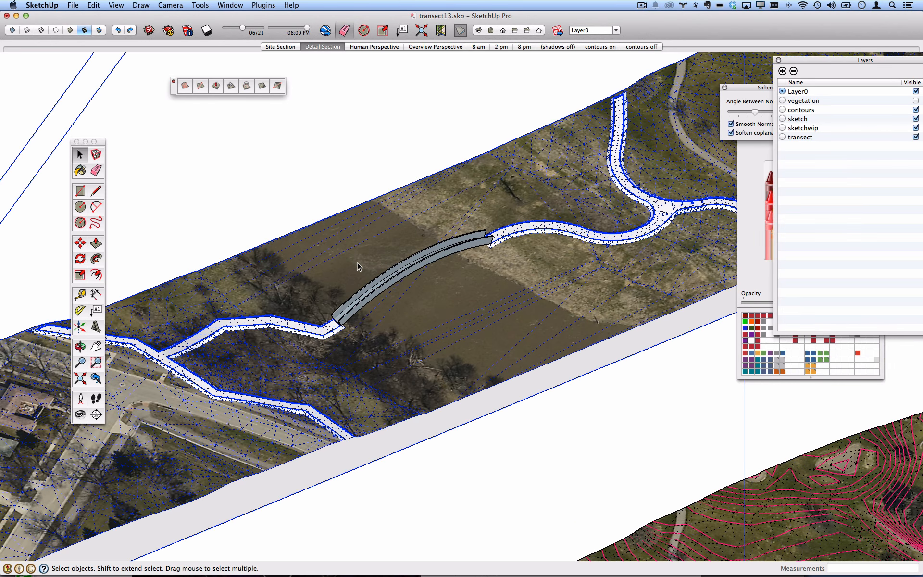
double_click(355, 267)
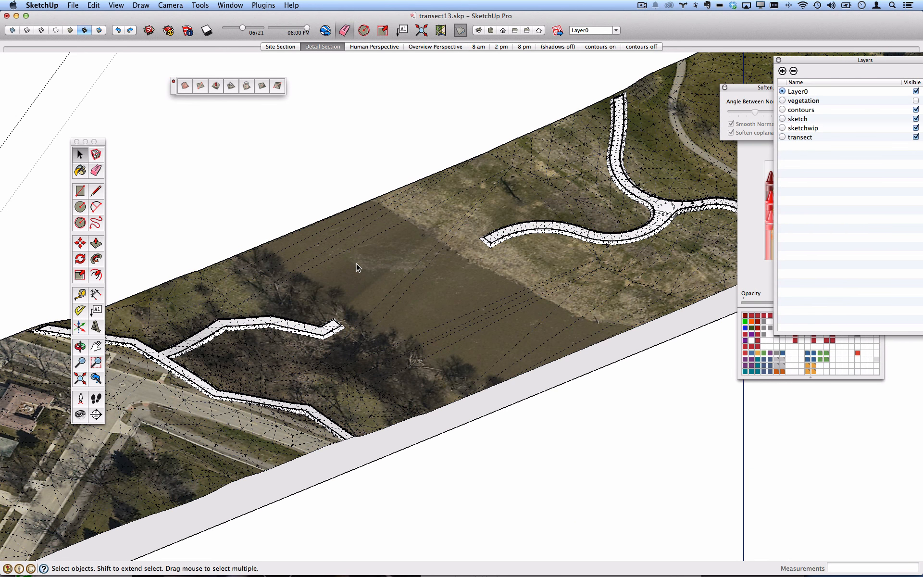
Select the terrain surface across the river and sample its aerial photo material with the Paint Bucket.
left_click(397, 275)
left_click(79, 171)
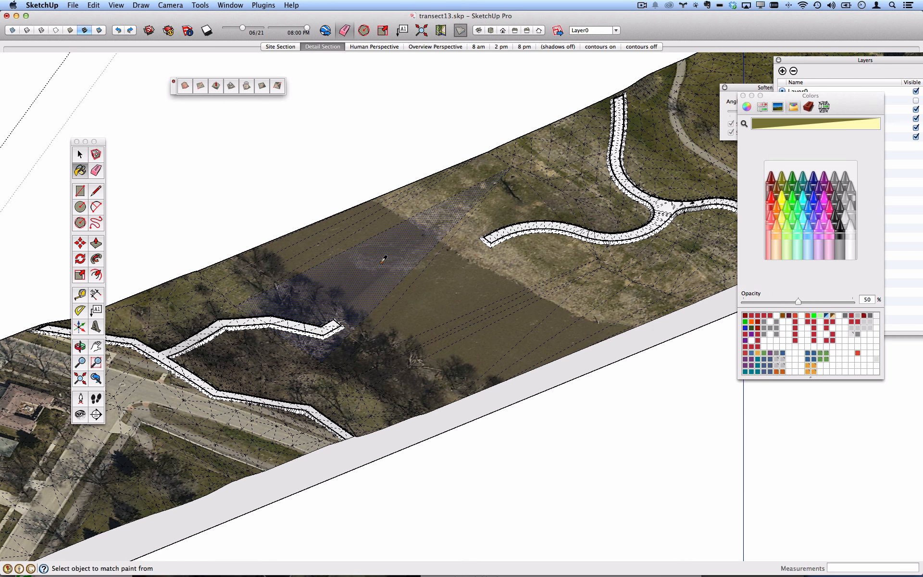
left_click(369, 252, "super")
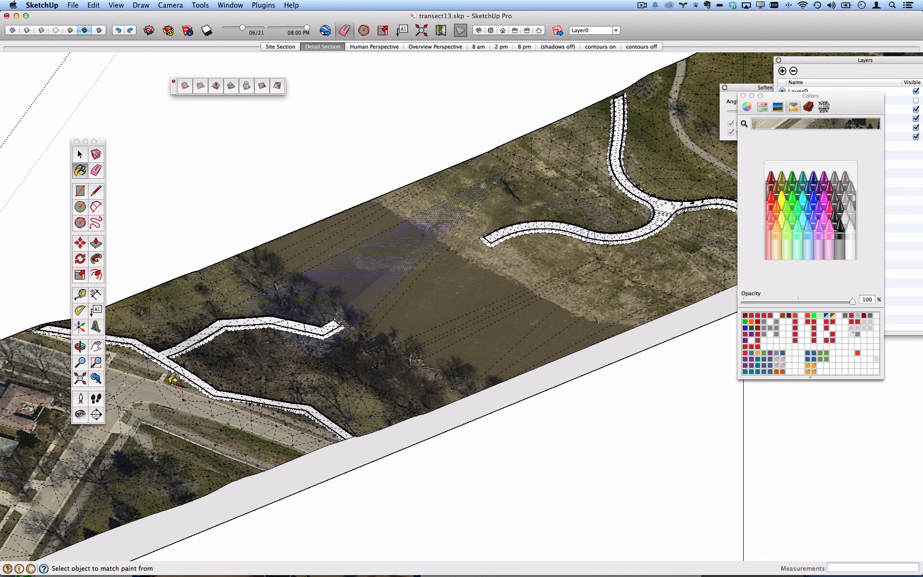
Examine the white road surfaces and the surrounding aerial photo texture on both sides of the river.
scroll(178, 361, "up", 8)
scroll(180, 358, "down", 3)
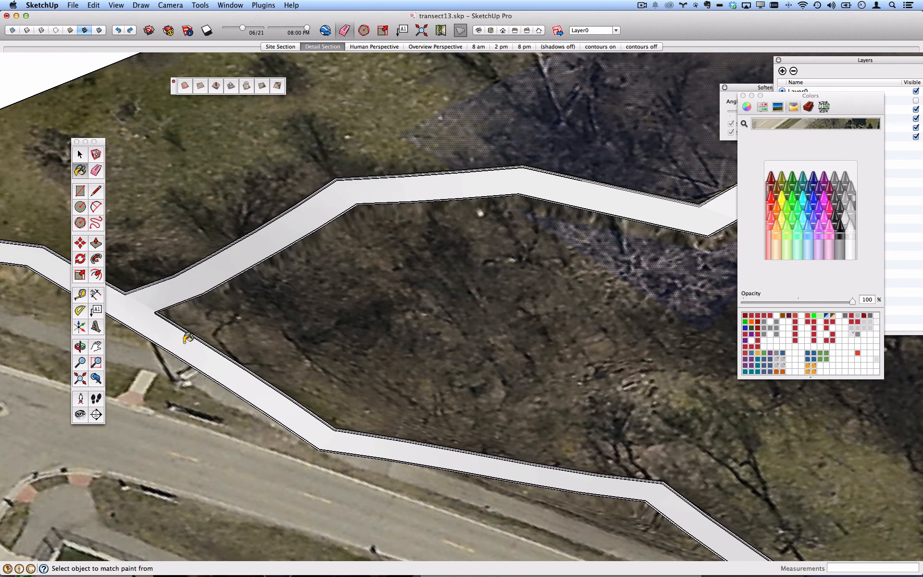
mouse_move(206, 295)
middle_mouse_down()
mouse_move(320, 305)
mouse_move(554, 364)
mouse_move(187, 320)
middle_mouse_up()
scroll(449, 290, "down", 4)
middle_click_drag(480, 256, 221, 297, "shift")
scroll(666, 191, "up", 4)
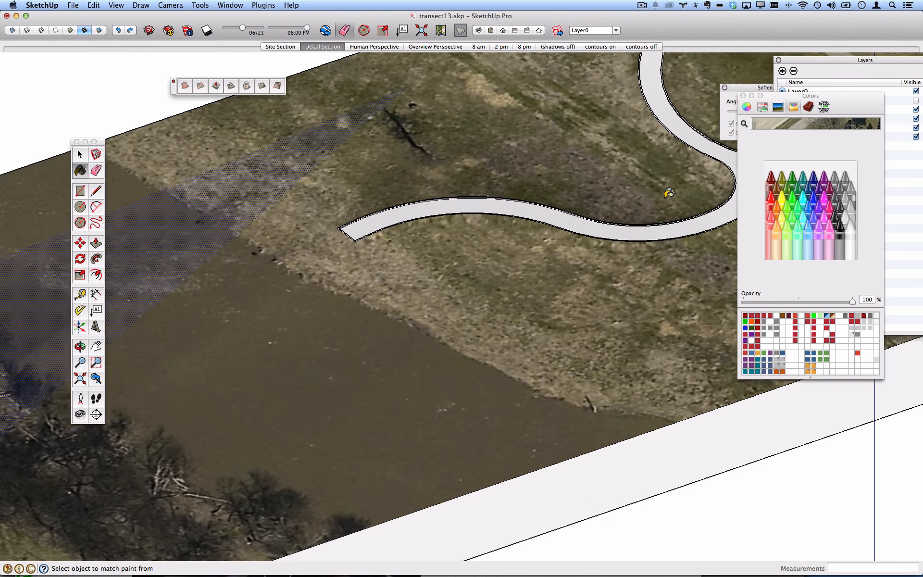
mouse_move(665, 192)
middle_mouse_down()
mouse_move(495, 269)
mouse_move(605, 210)
middle_mouse_up()
scroll(569, 211, "down", 4)
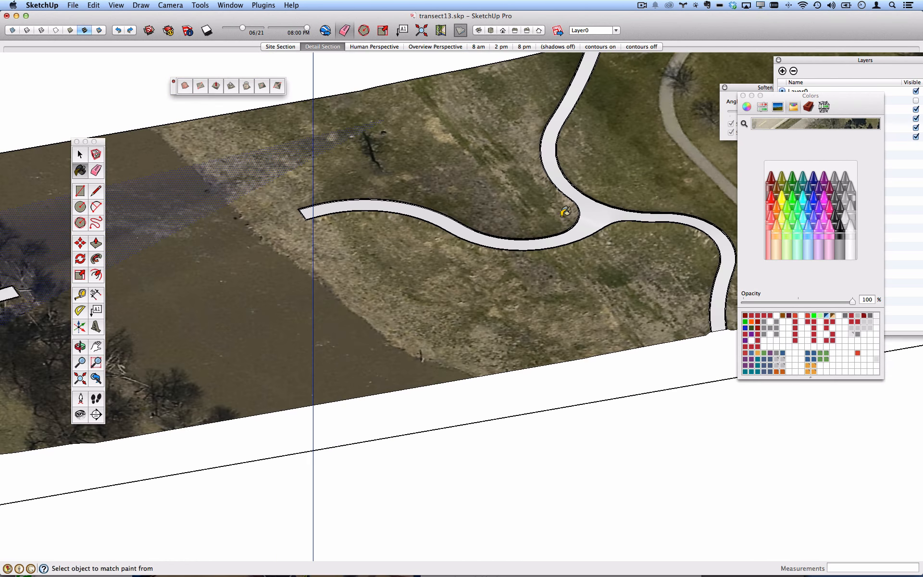
scroll(507, 219, "down", 1)
Select the winding road surface beyond the river and browse the Stone material collection.
left_click(80, 154)
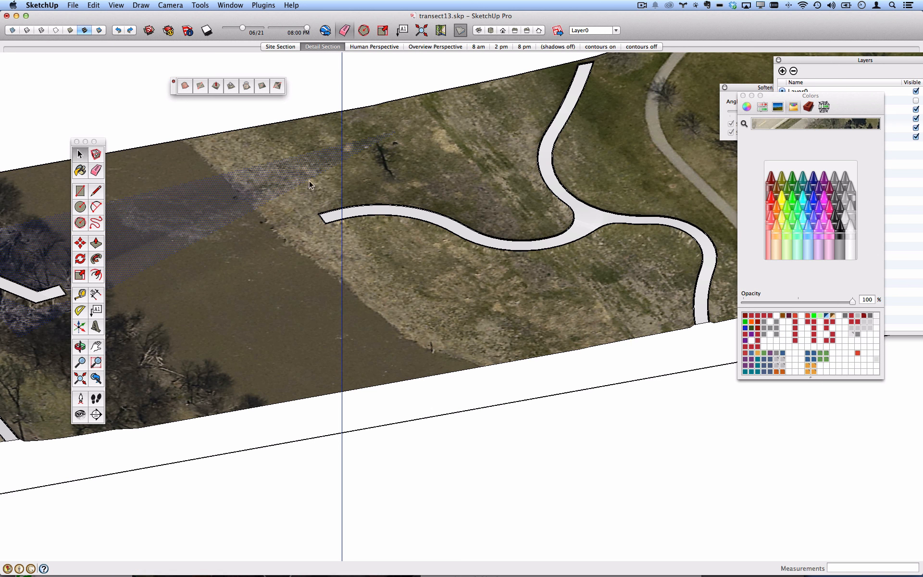
left_click(618, 217)
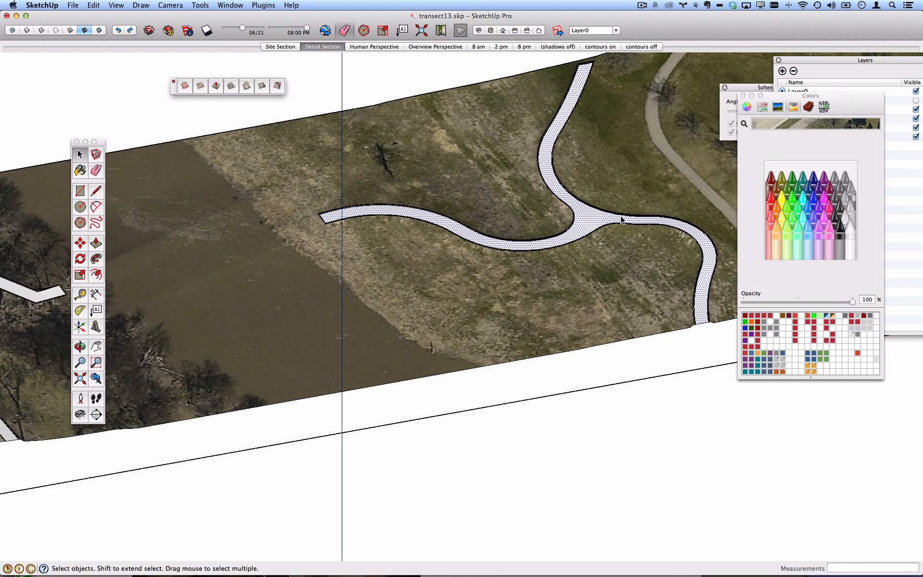
left_click(814, 106)
left_click(793, 139)
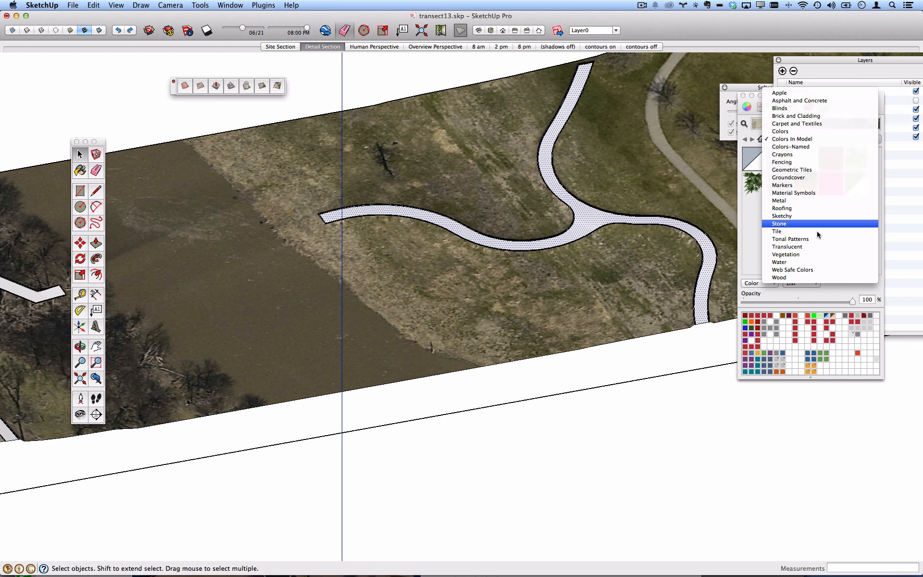
left_click(792, 224)
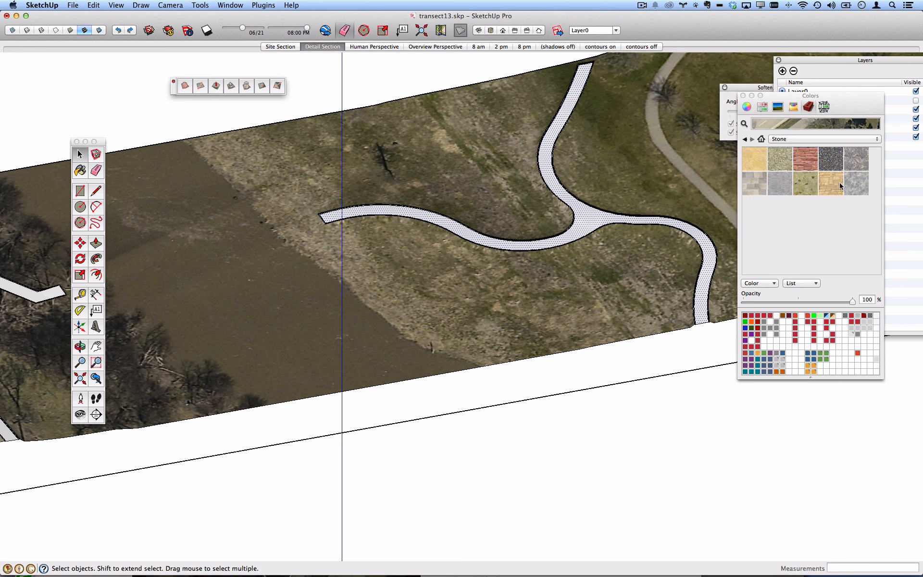
Paint the selected road surface with the tan pebble material from the Groundcover collection.
left_click(794, 138)
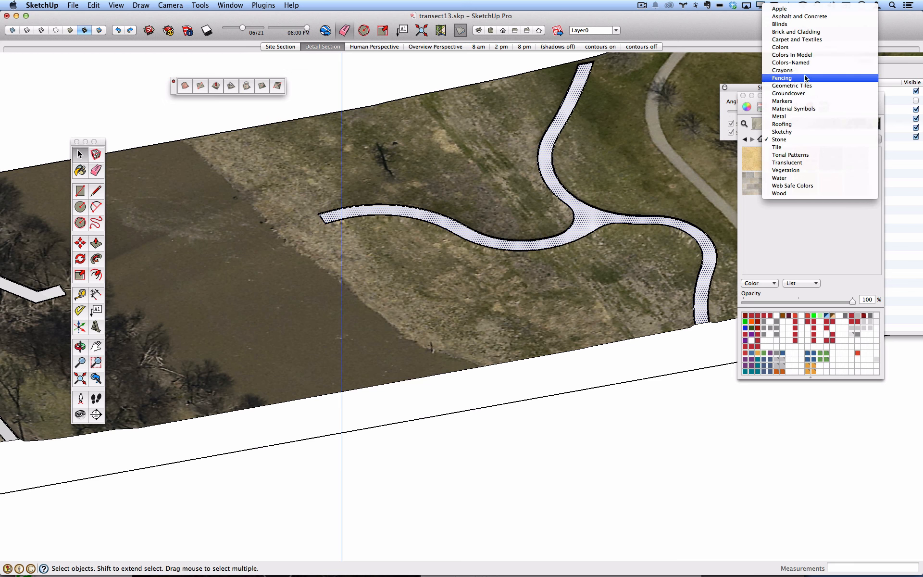
left_click(805, 93)
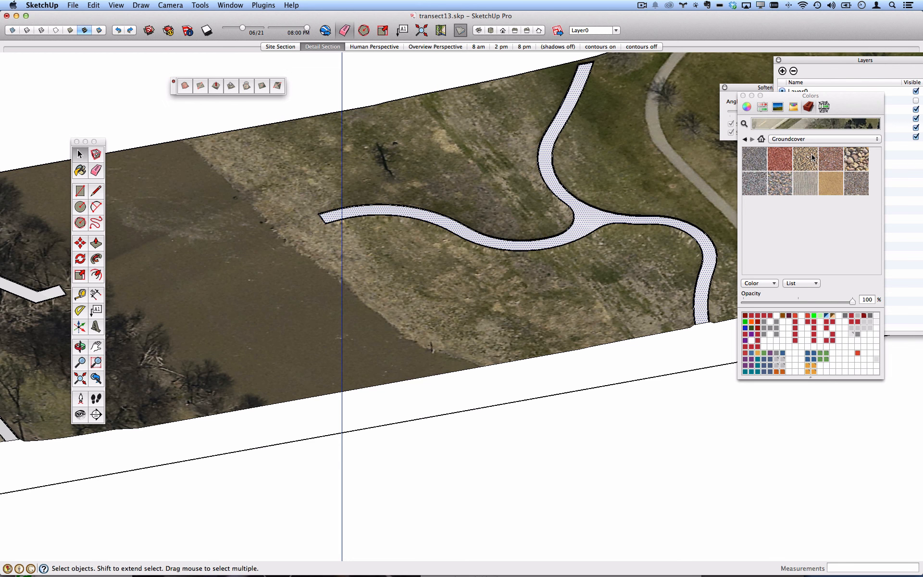
left_click(813, 157)
scroll(592, 216, "up", 5)
left_click(592, 215)
scroll(592, 219, "up", 3)
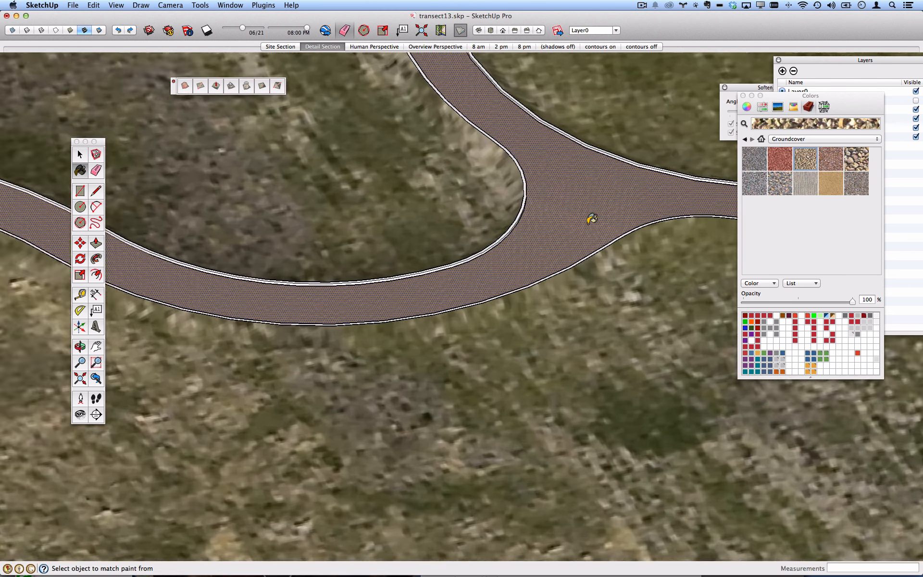
Undo the pebble material applied to the winding road.
scroll(592, 219, "down", 10)
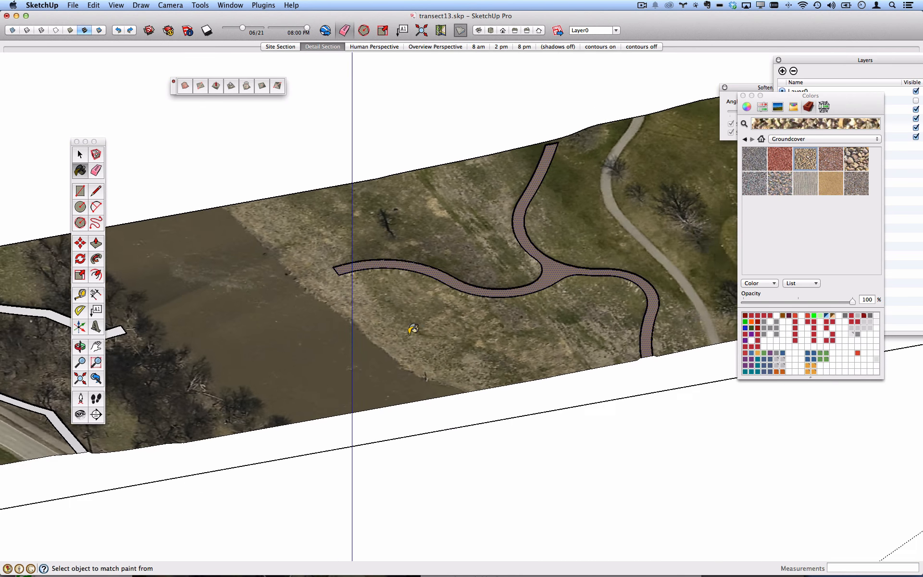
middle_click_drag(413, 328, 488, 298)
key("super+z")
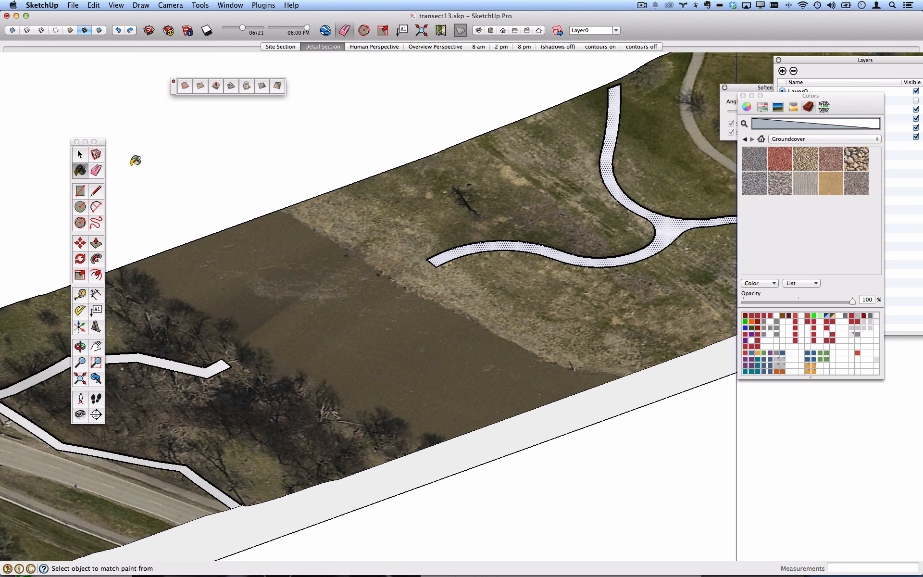
Leave the terrain group and view the whole textured transect with its roads and arched bridge.
left_click(79, 154)
left_click(196, 140)
scroll(403, 316, "down", 5)
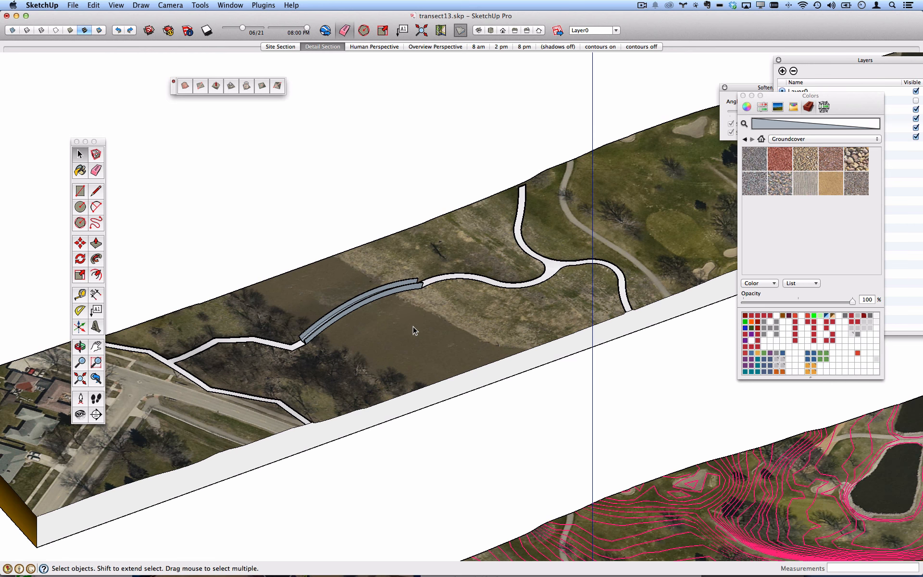
middle_click_drag(435, 342, 453, 343)
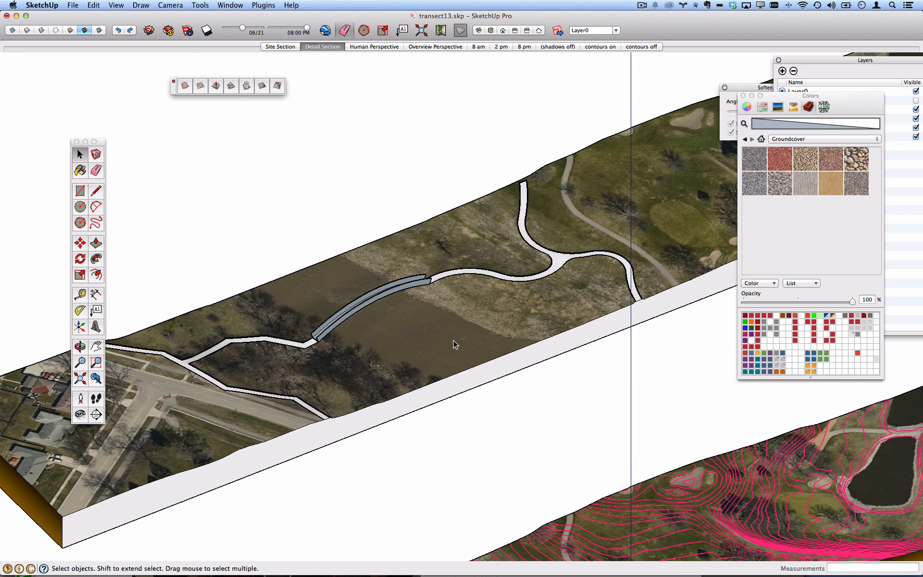